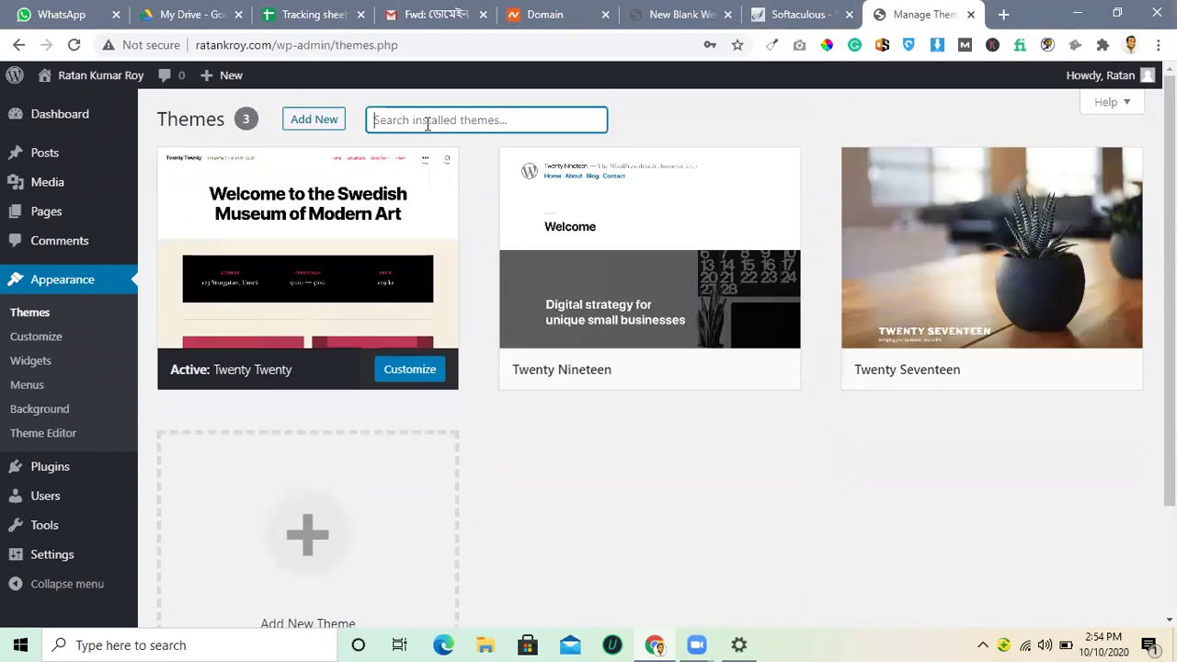
Step: Reload the installed Themes page
right_click(905, 14)
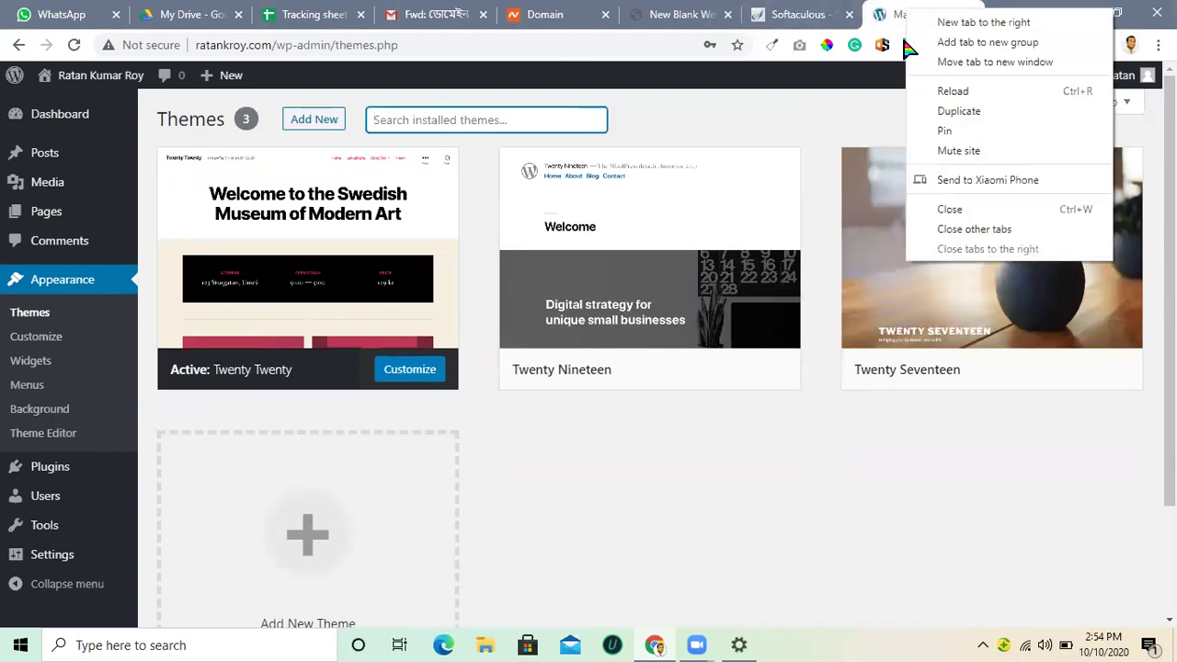
left_click(952, 92)
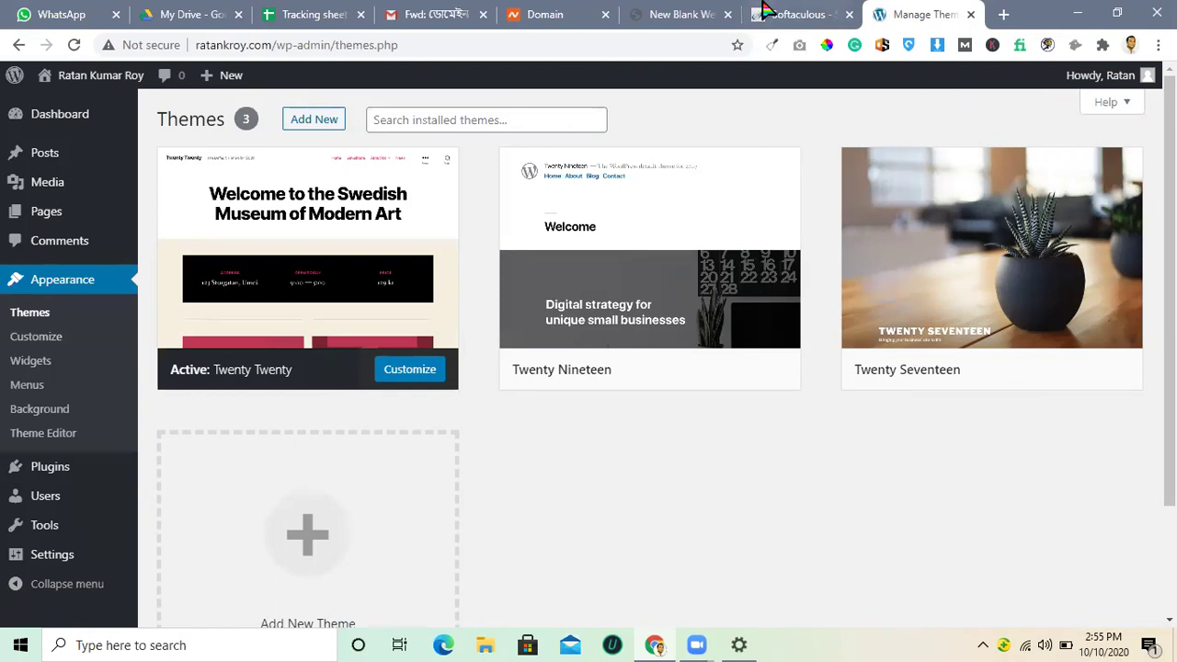
mouse_move(342, 265)
scroll(799, 289, "down", 2)
scroll(799, 307, "up", 2)
Step: Search the installed themes for 'star', then clear the search to show all themes
left_click(501, 119)
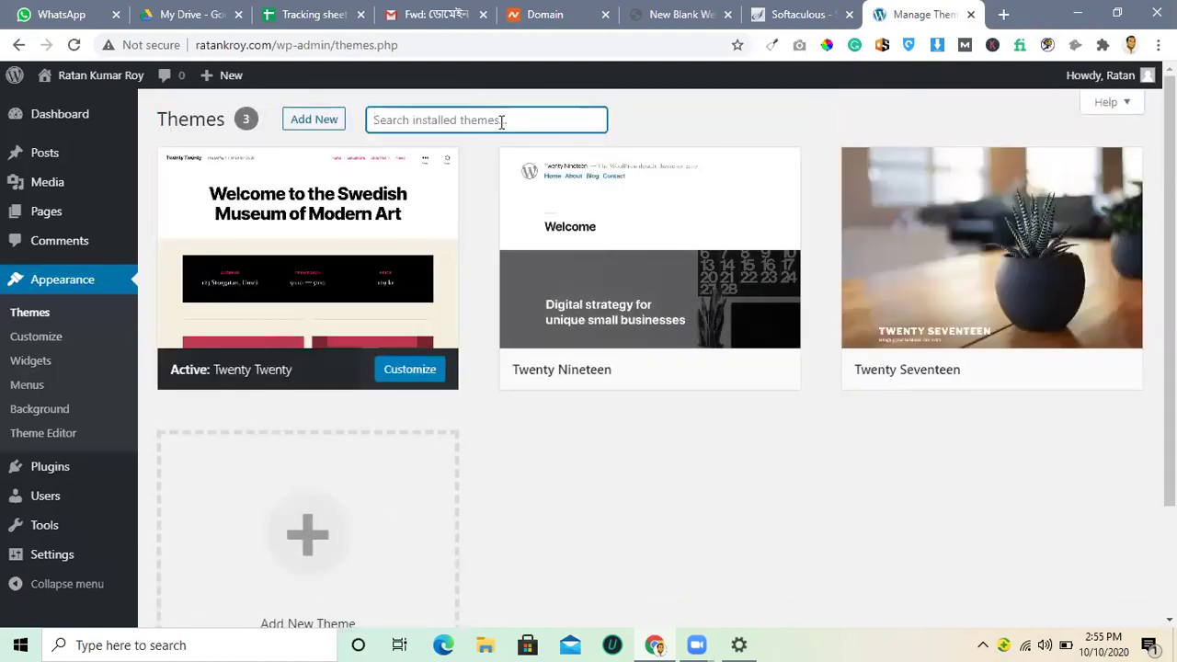
type("star")
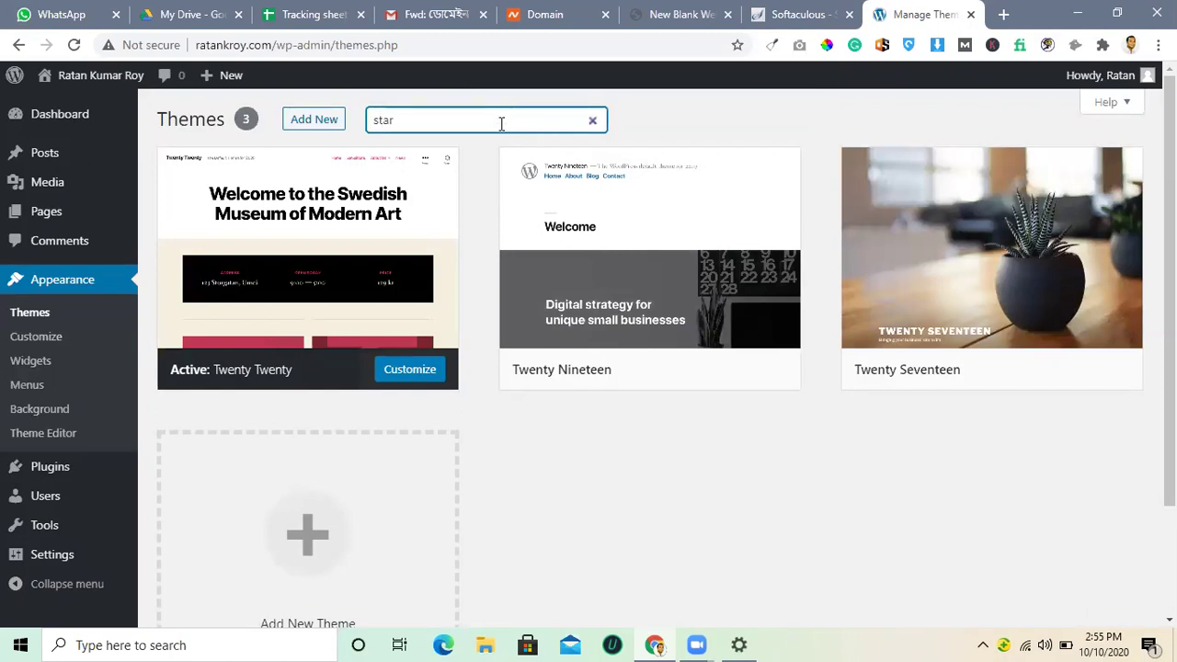
key("BackSpace")
key("BackSpace")
key("BackSpace")
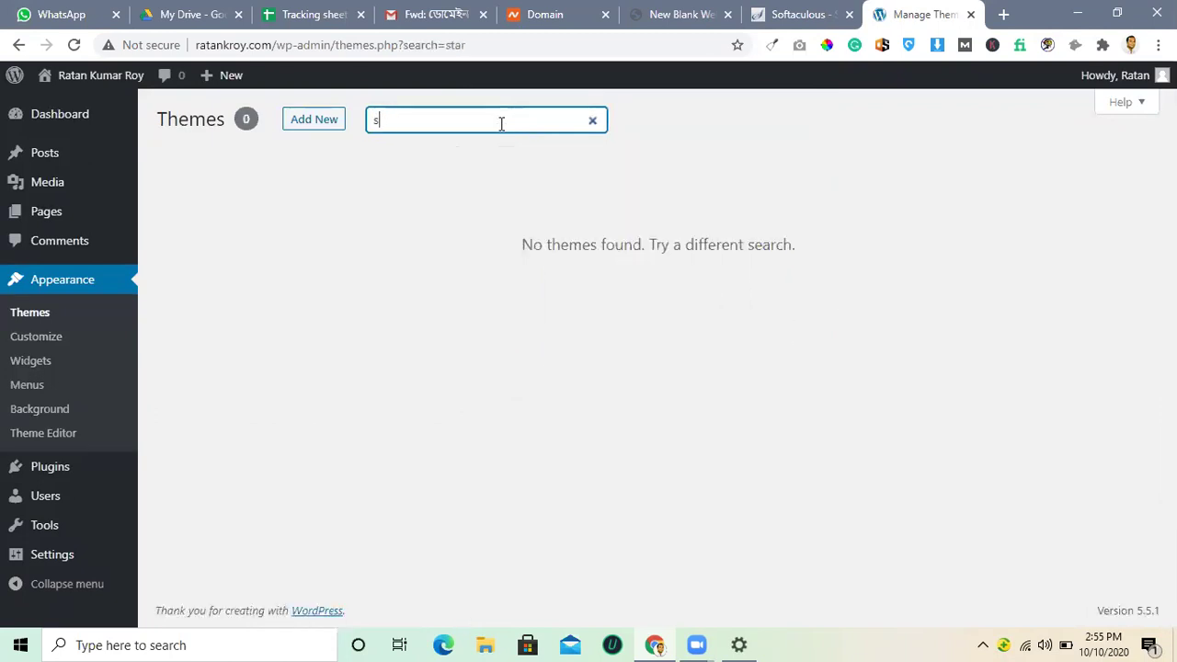
key("BackSpace")
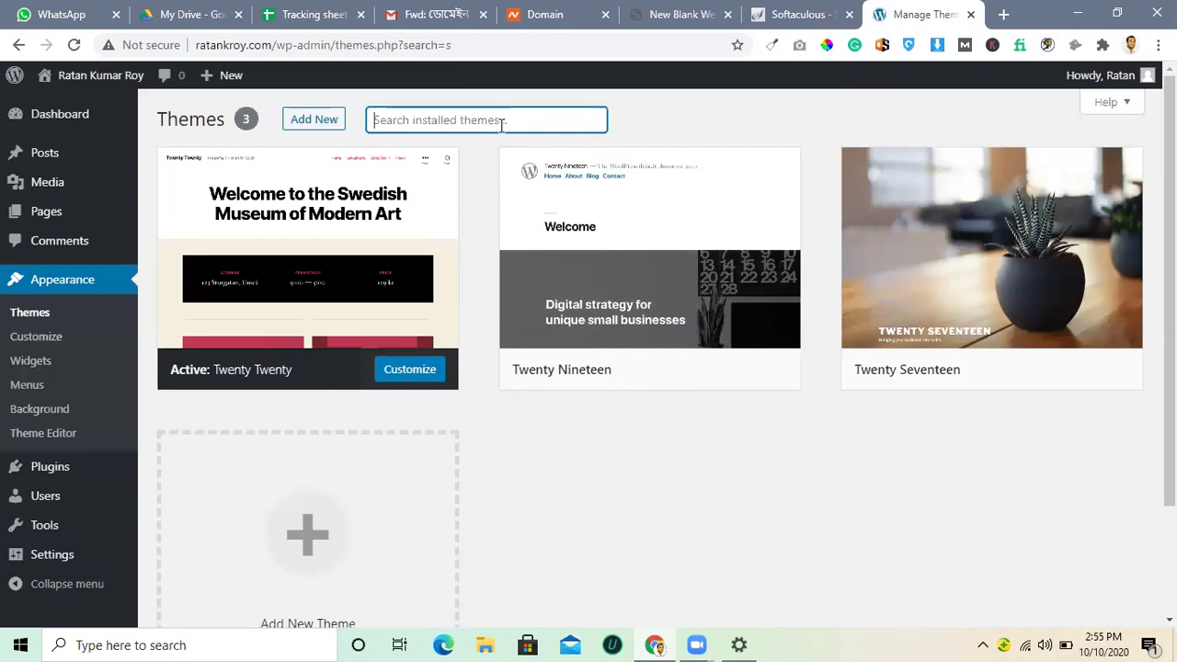
Step: Bring up the Themes help overview, then start loading the Add New themes page
mouse_move(1083, 182)
scroll(667, 358, "down", 3)
scroll(666, 358, "up", 3)
left_click(1107, 102)
left_click_drag(1101, 111, 646, 342)
left_click(648, 344)
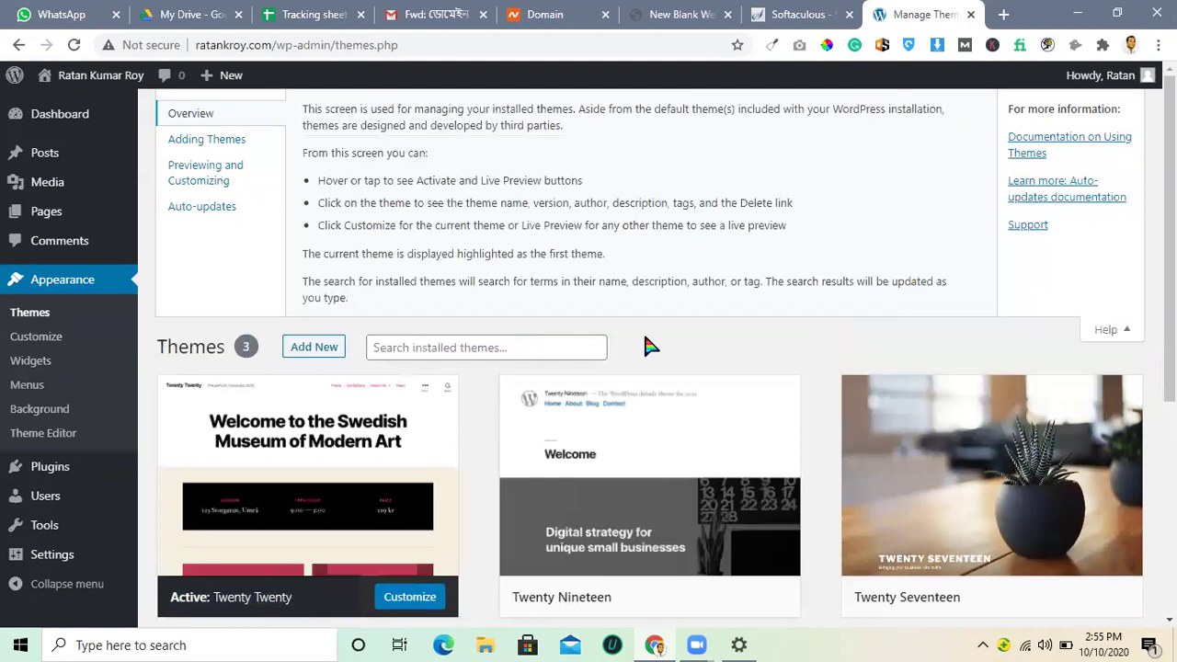
left_click(307, 353)
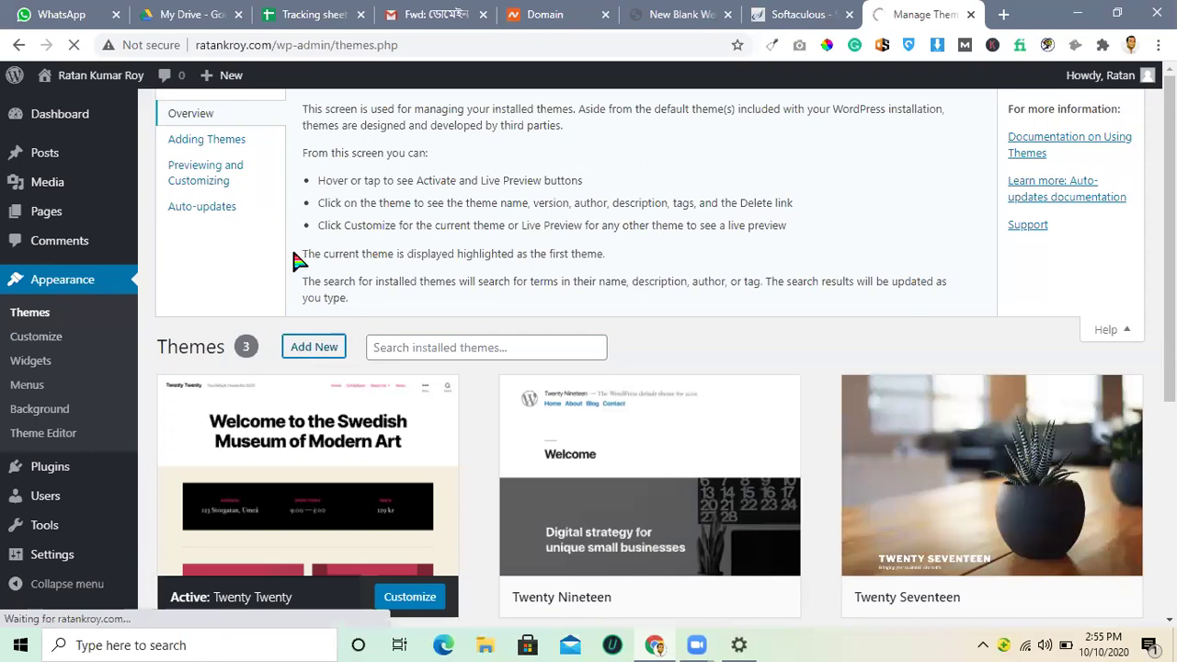
Step: Load Add Themes and browse the 15 Featured themes, such as Here Ya Go, Kaira, Ashe and Aino
left_click(323, 357)
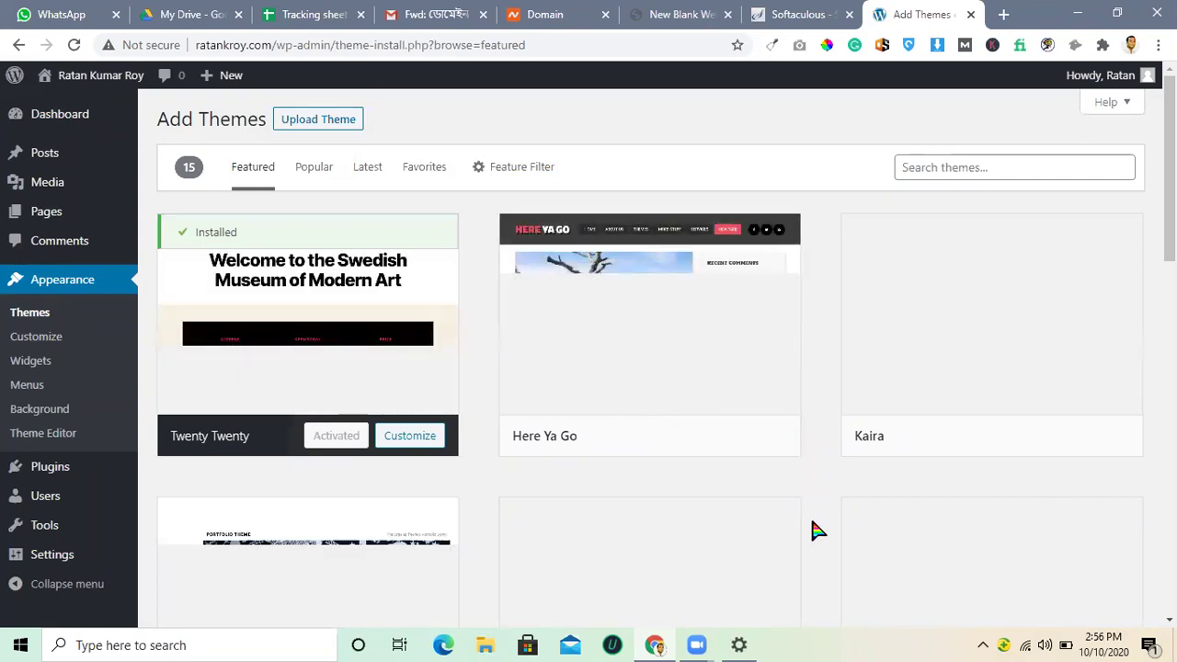
scroll(818, 530, "down", 9)
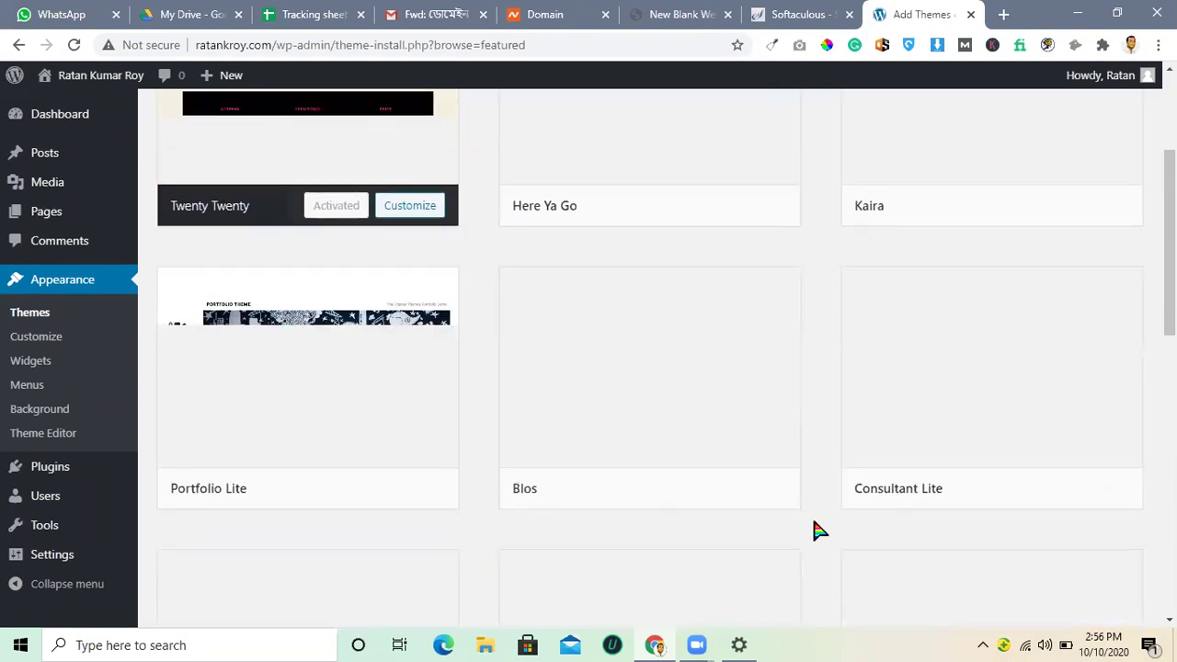
scroll(818, 530, "down", 3)
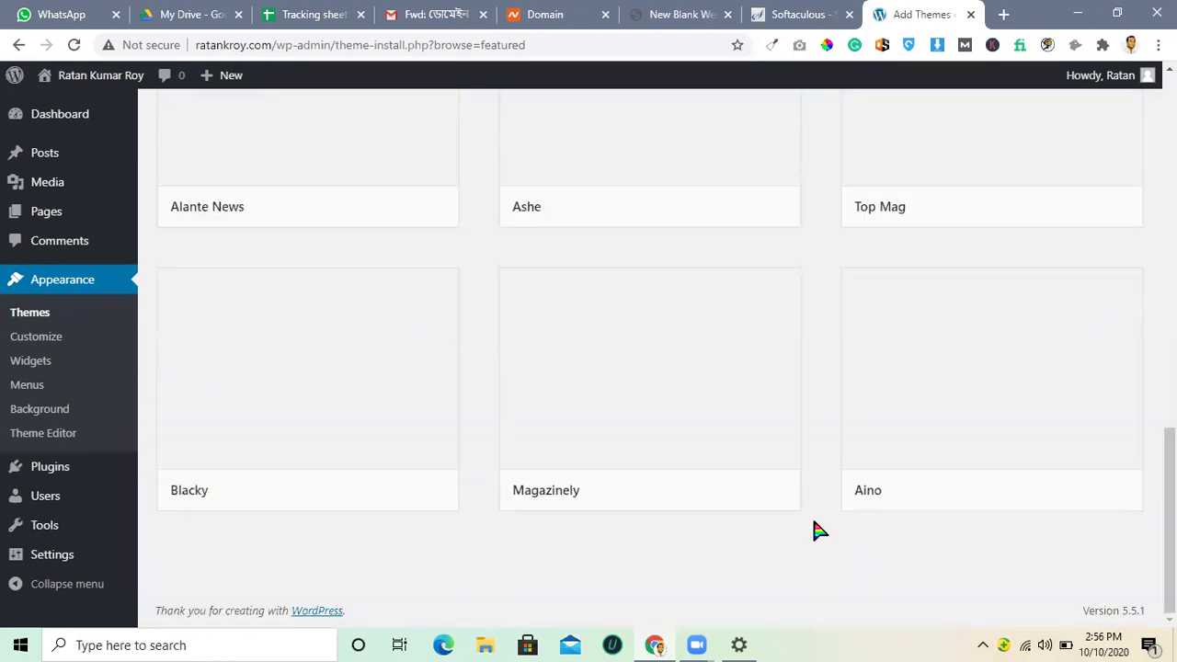
scroll(819, 530, "up", 12)
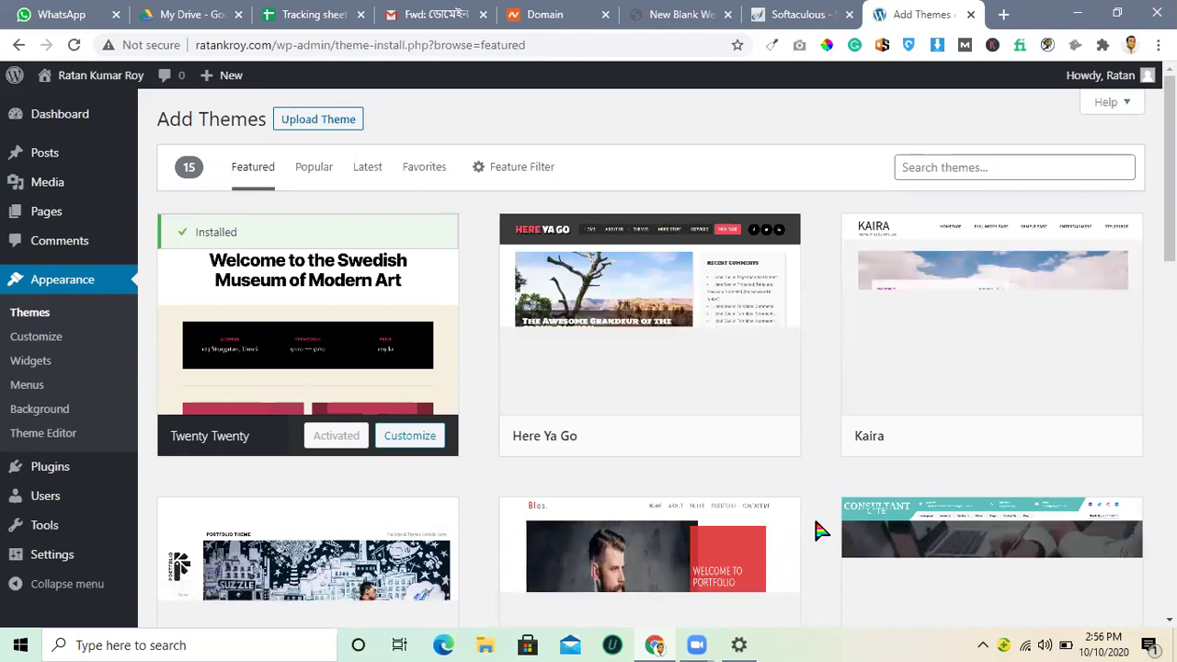
scroll(796, 478, "down", 3)
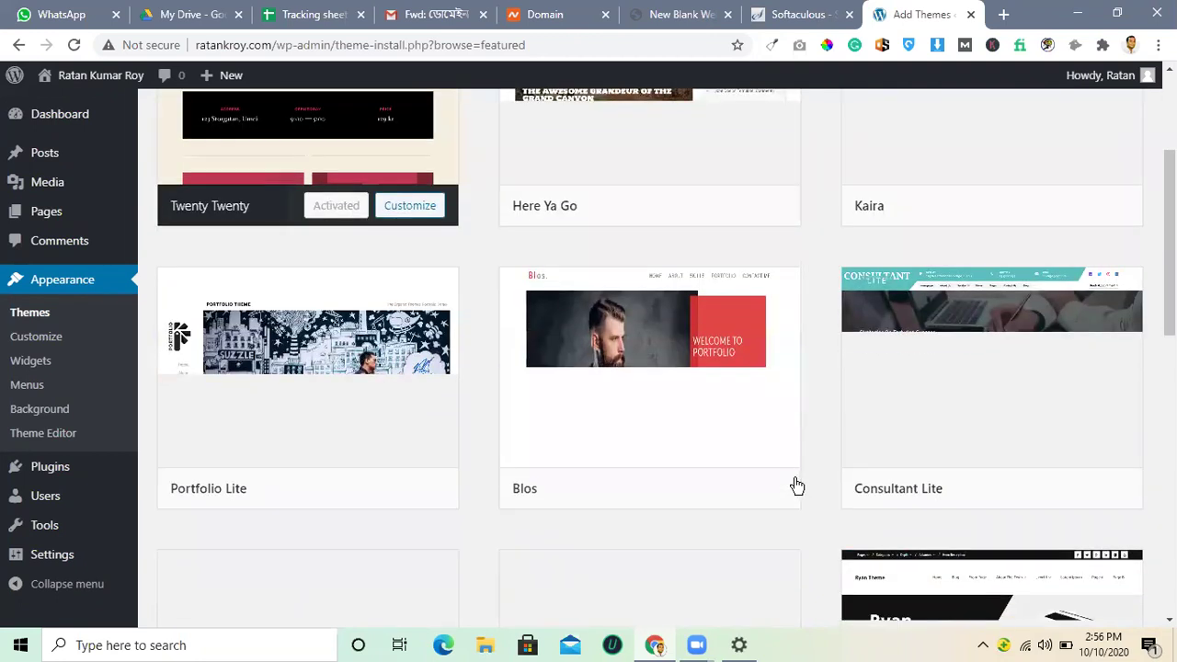
mouse_move(796, 485)
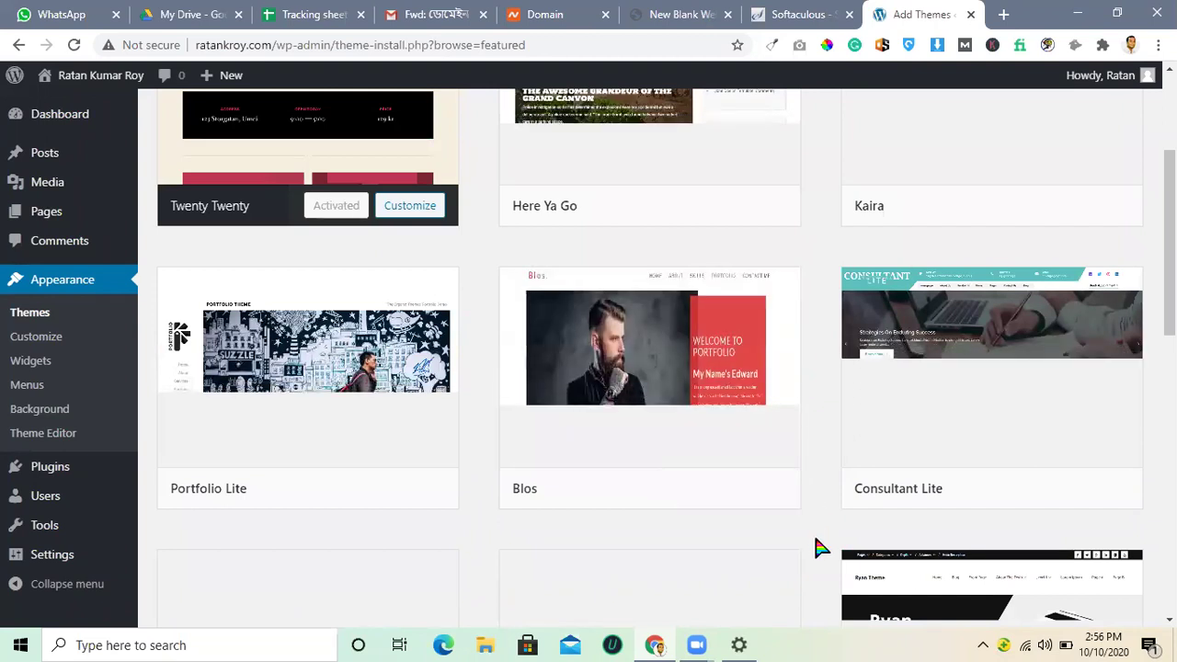
scroll(821, 548, "down", 1)
scroll(821, 548, "down", 3)
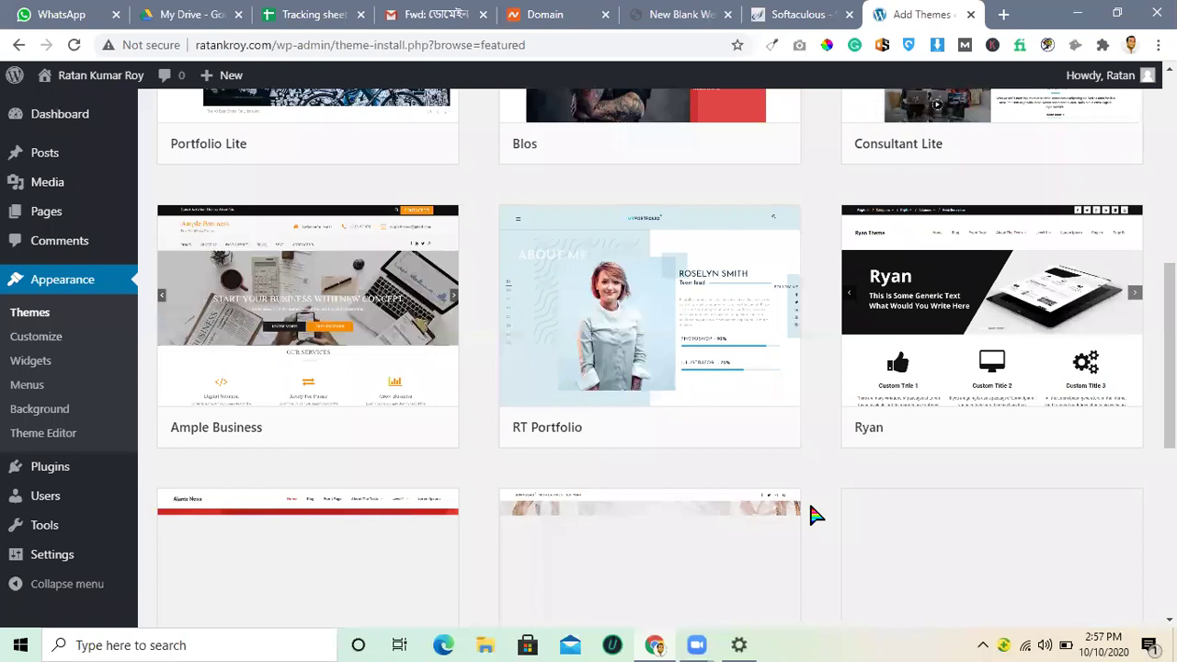
scroll(811, 506, "down", 3)
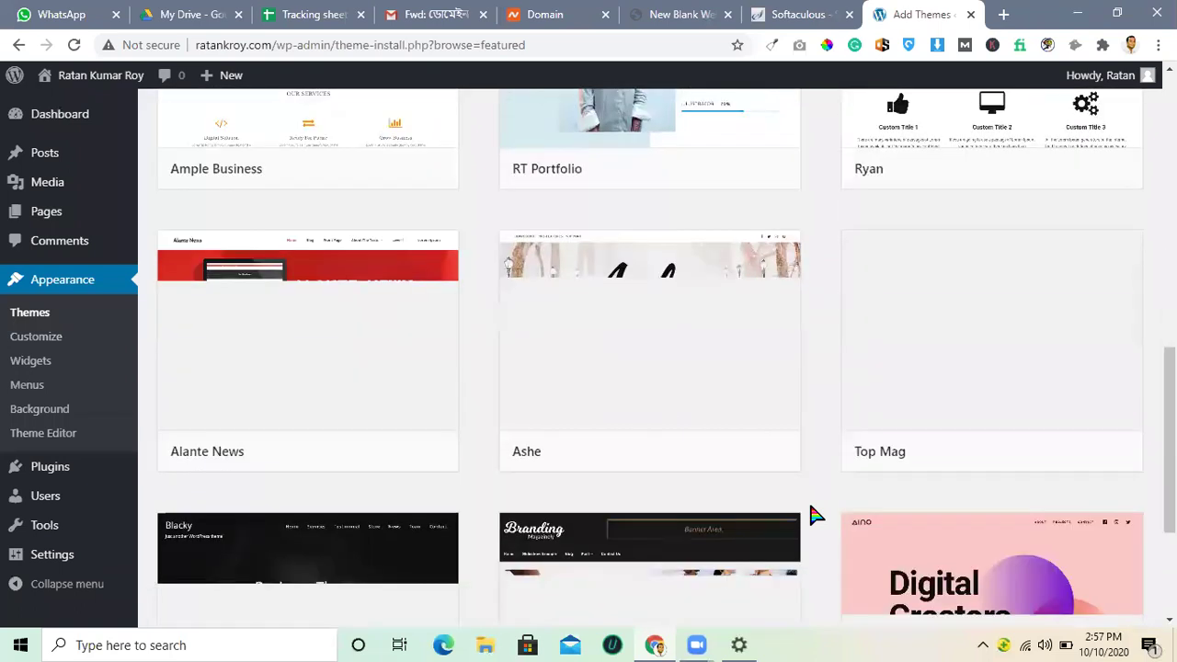
scroll(810, 508, "down", 3)
scroll(808, 509, "up", 2)
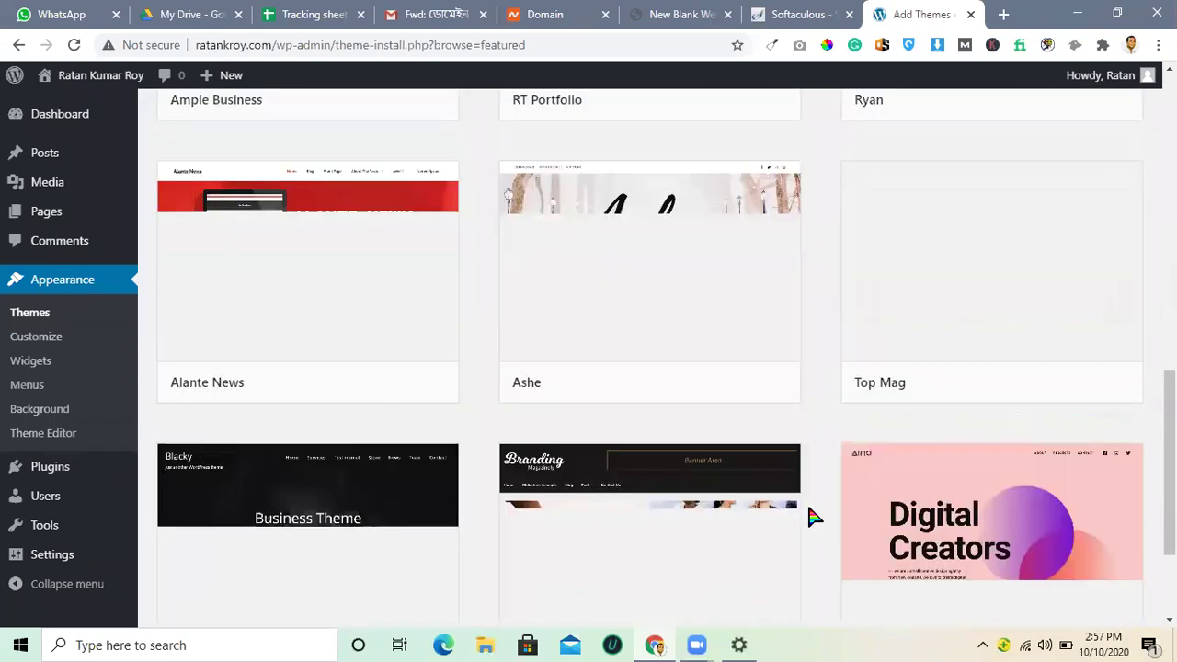
scroll(811, 518, "up", 10)
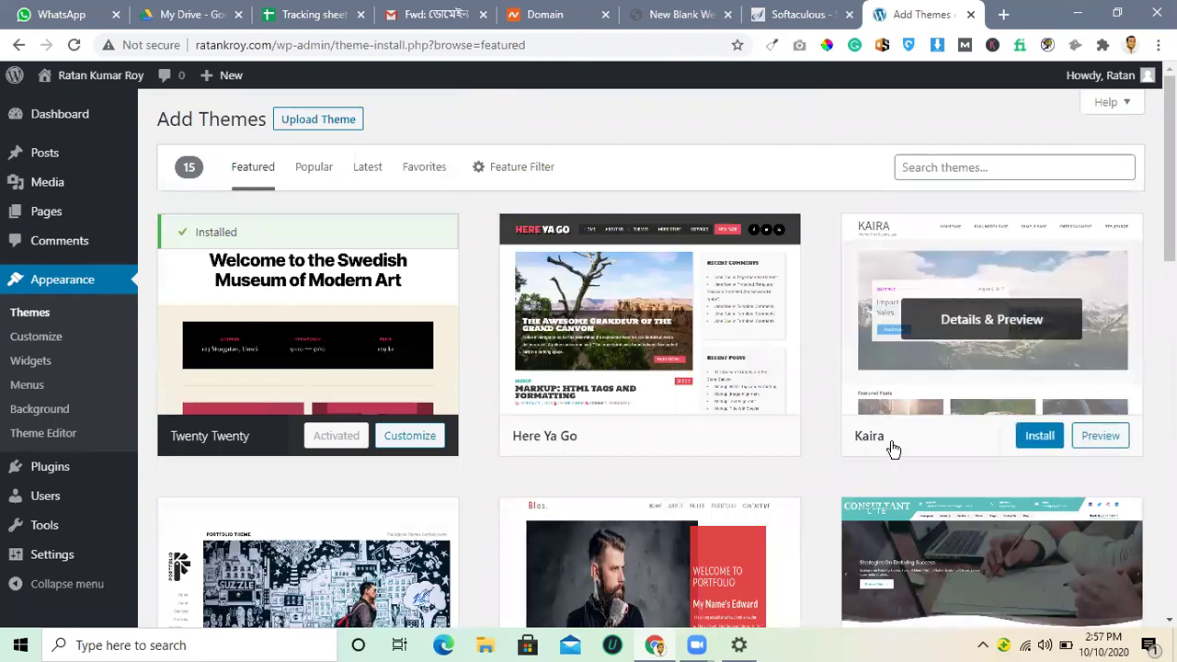
scroll(890, 449, "down", 1)
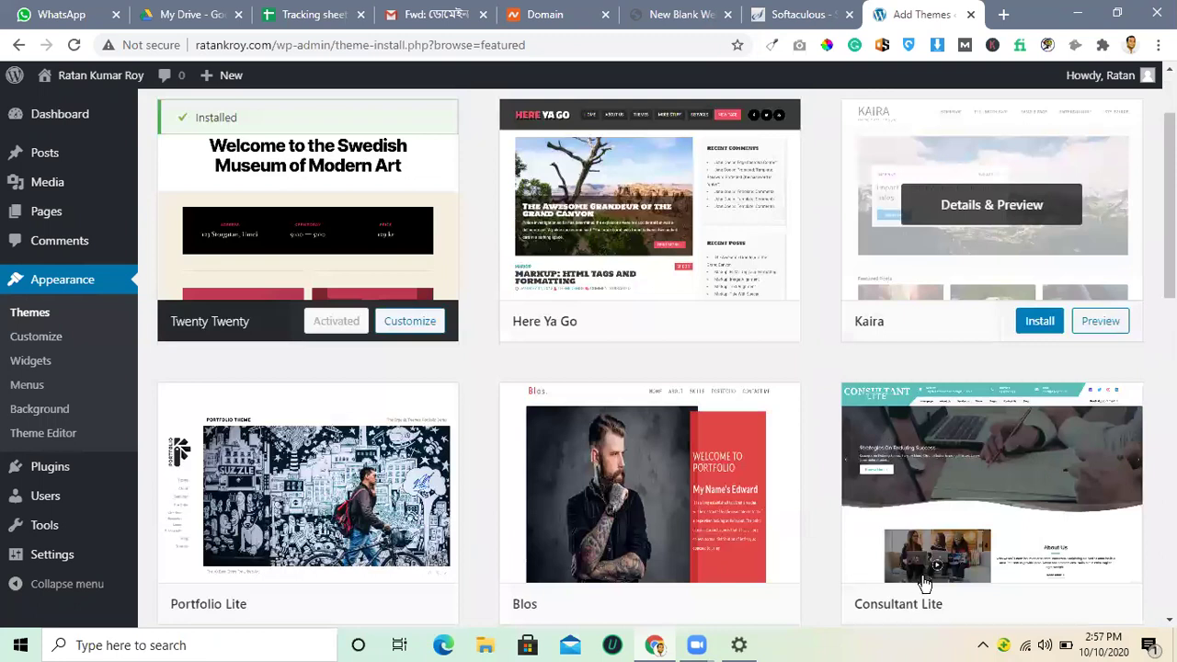
scroll(927, 583, "down", 2)
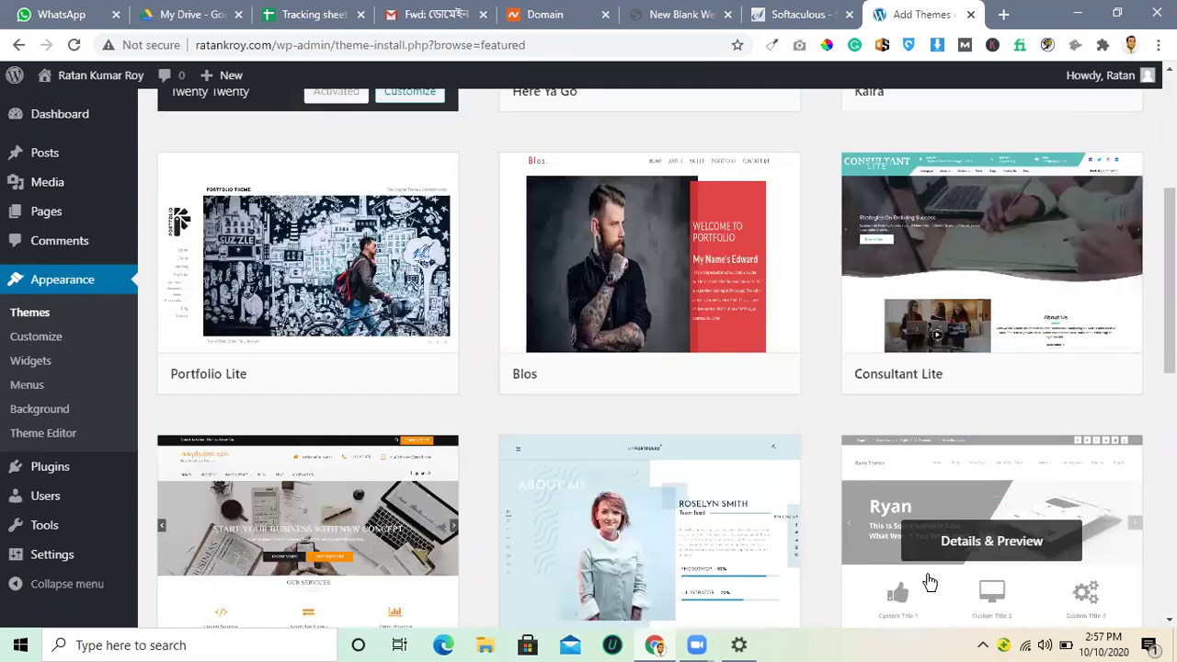
scroll(930, 582, "down", 3)
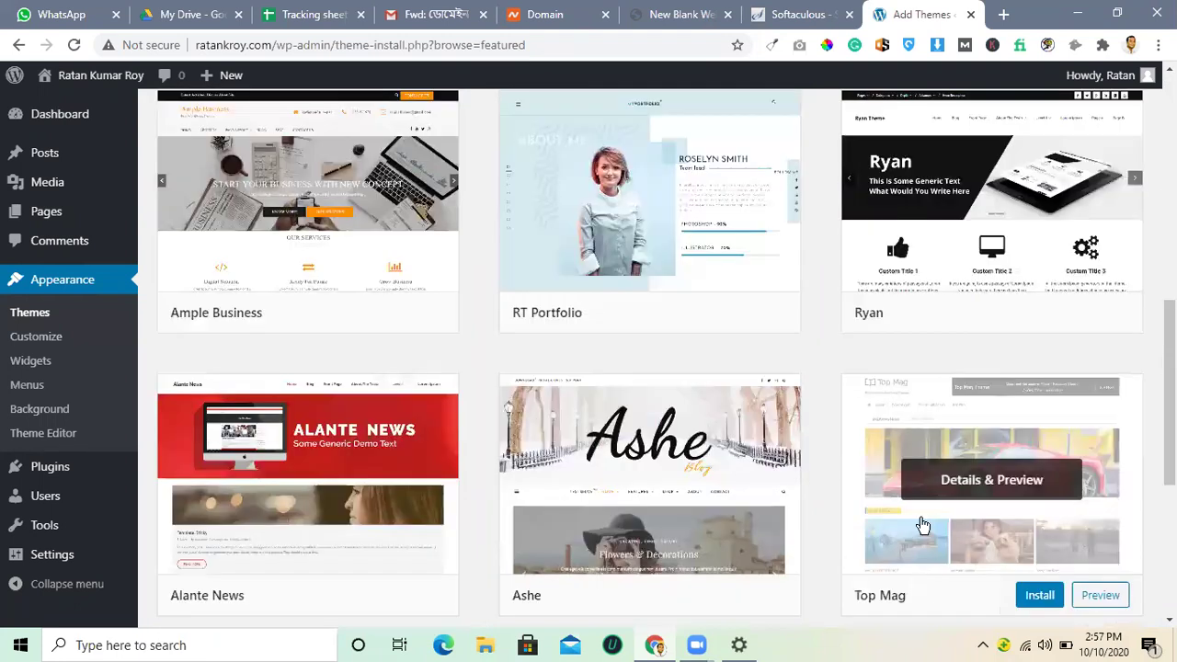
mouse_move(917, 264)
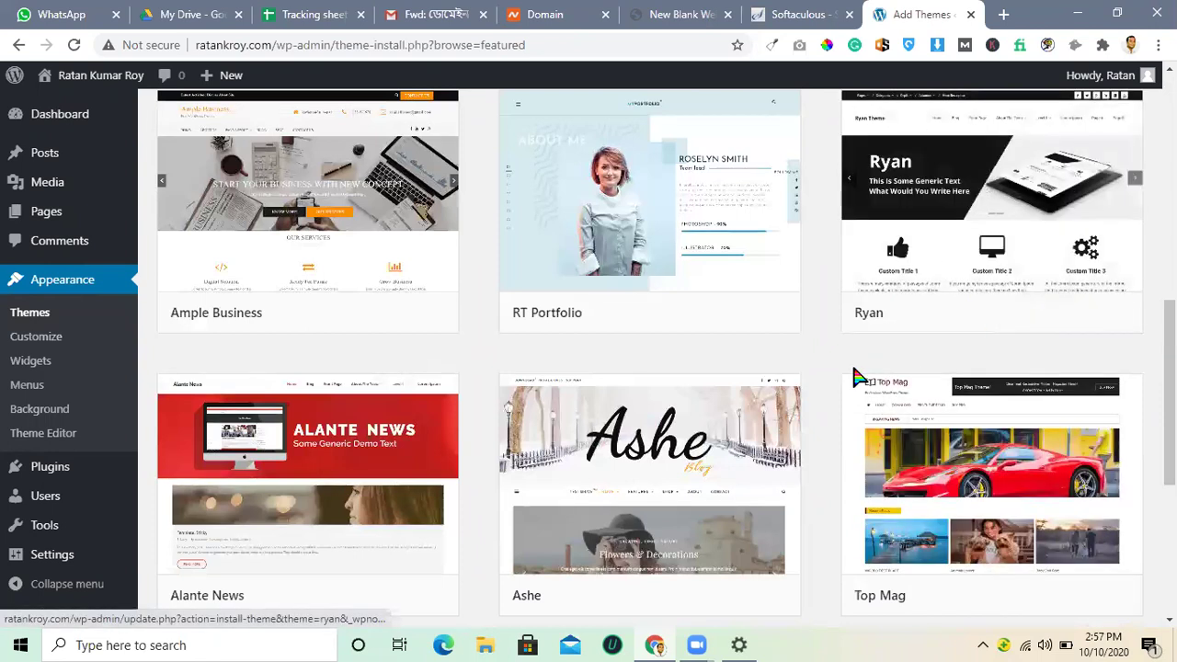
scroll(855, 377, "down", 2)
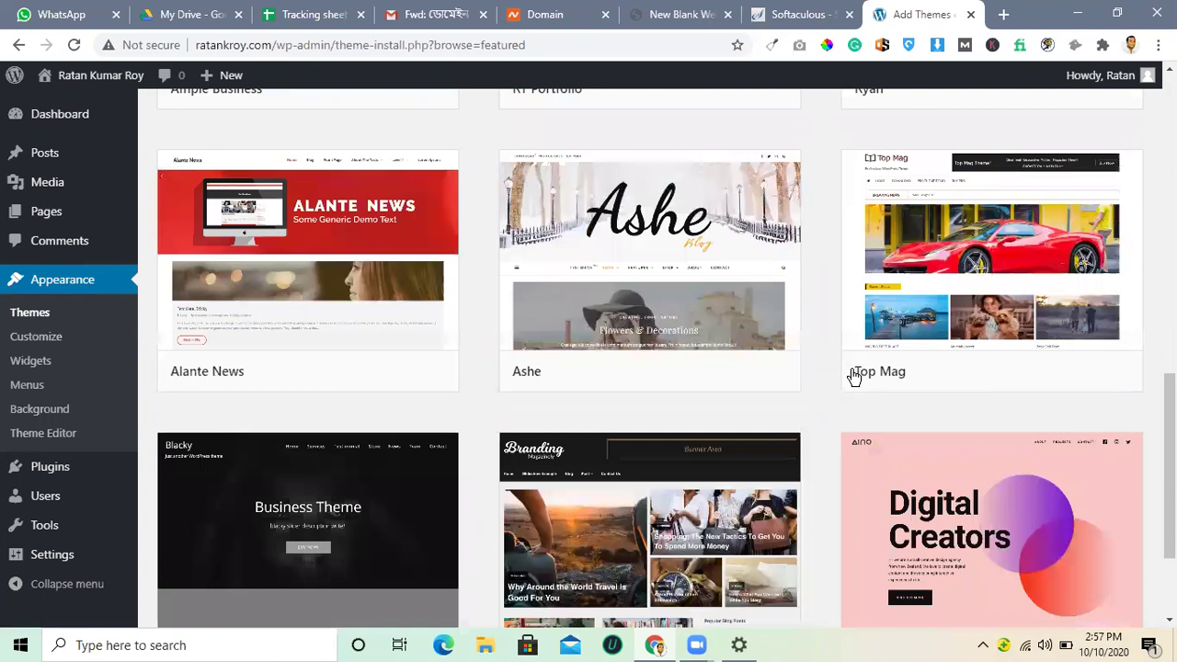
scroll(853, 377, "up", 3)
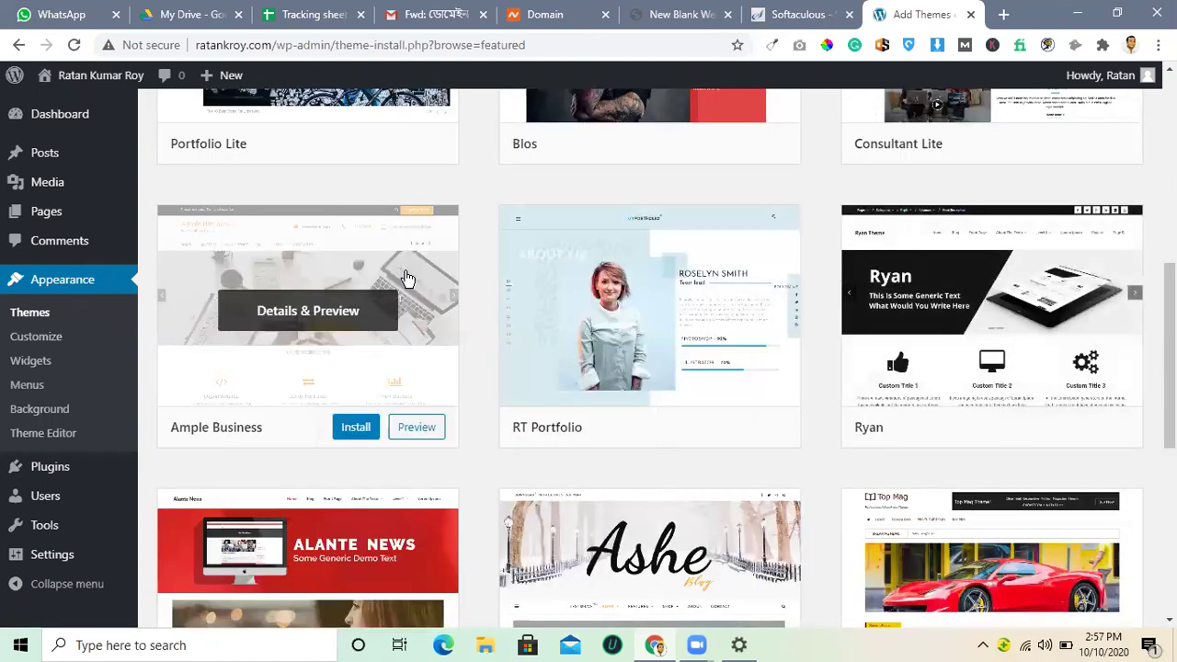
right_click(416, 428)
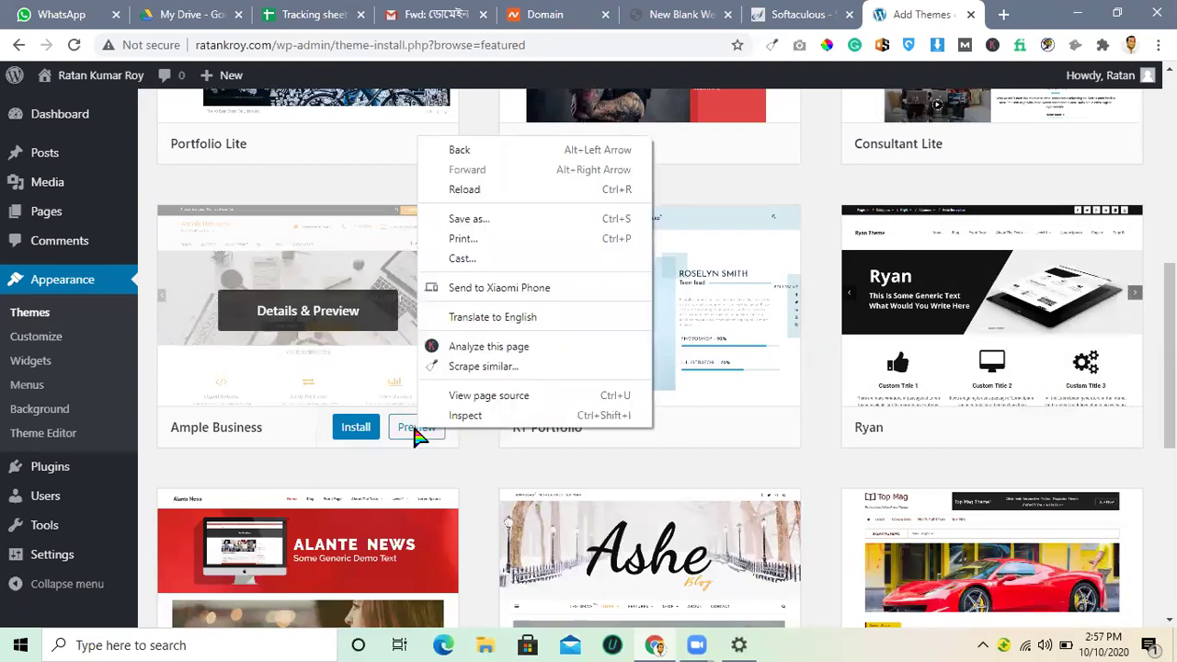
Step: Preview the Ample Business theme, scroll through it, then close the preview
left_click(415, 430)
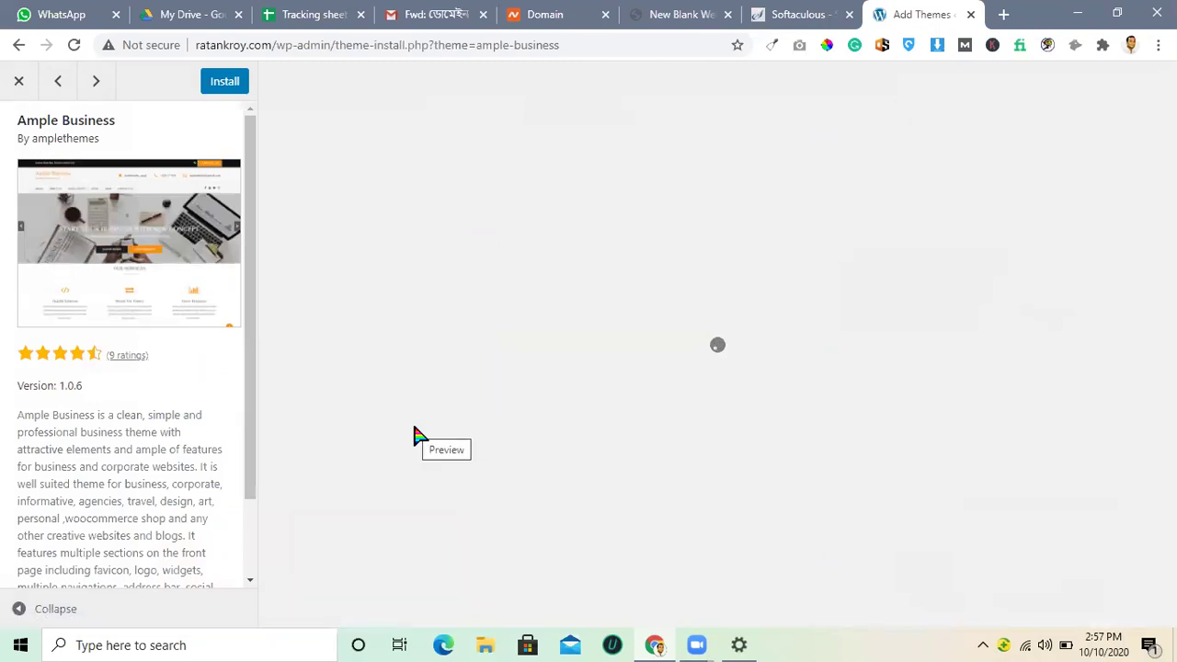
scroll(108, 284, "down", 1)
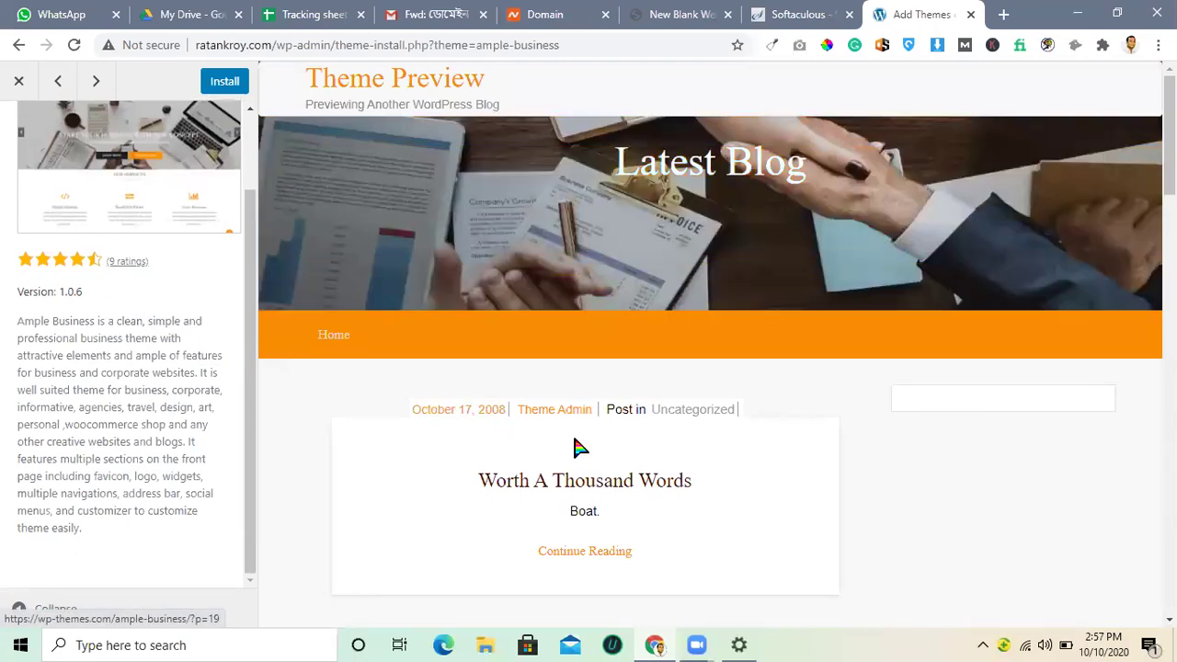
scroll(575, 440, "down", 3)
scroll(578, 449, "down", 15)
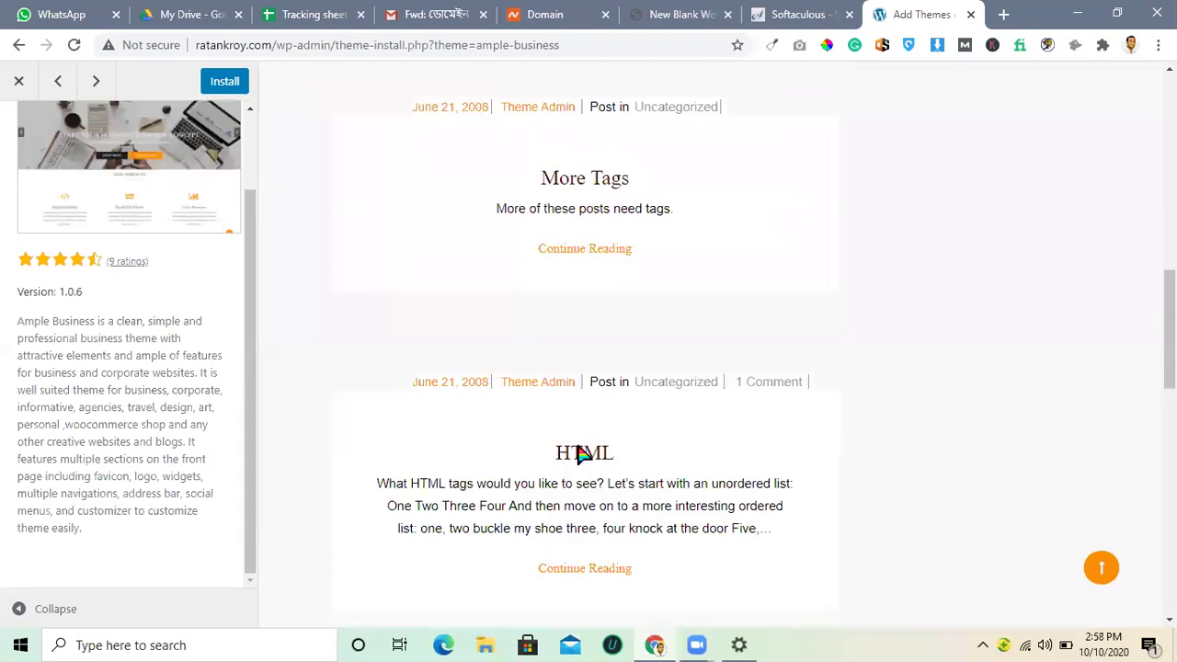
scroll(577, 450, "up", 15)
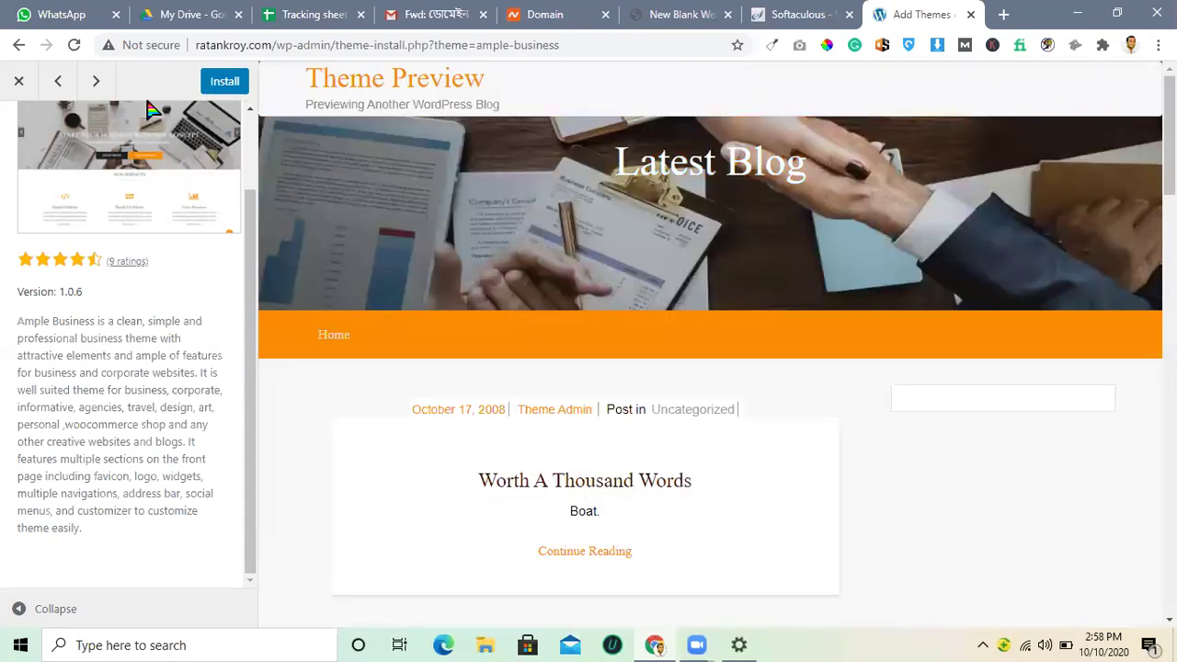
left_click(18, 85)
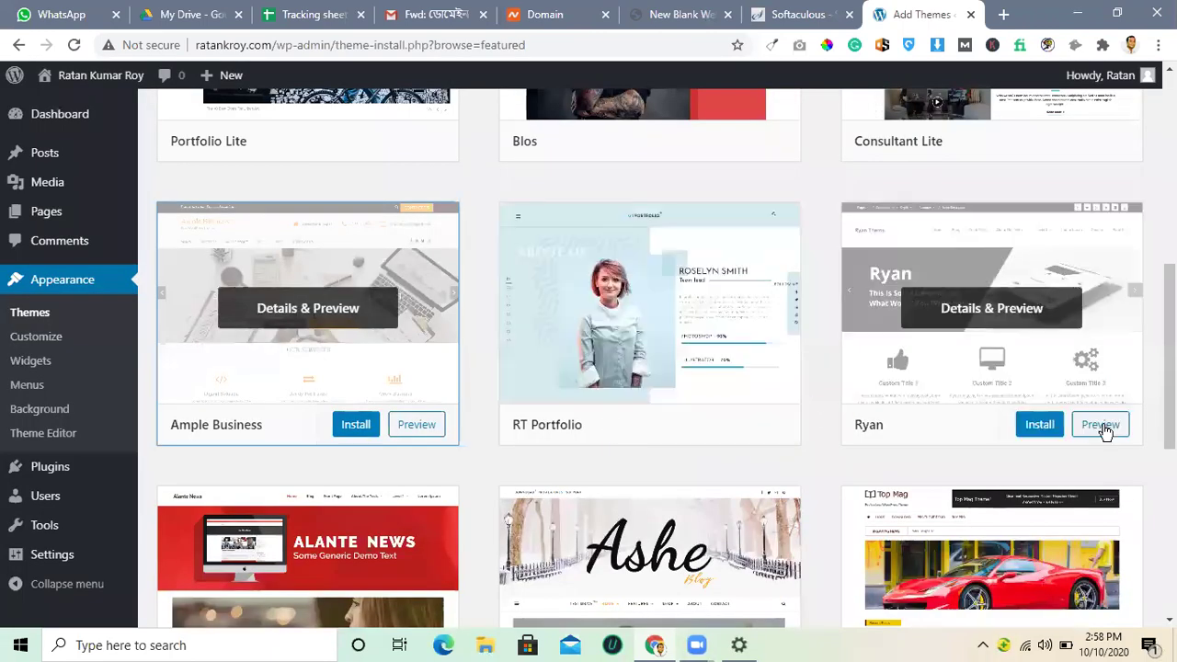
Step: Preview the Ryan theme, close it, and return to the top of the Featured grid
left_click(1102, 425)
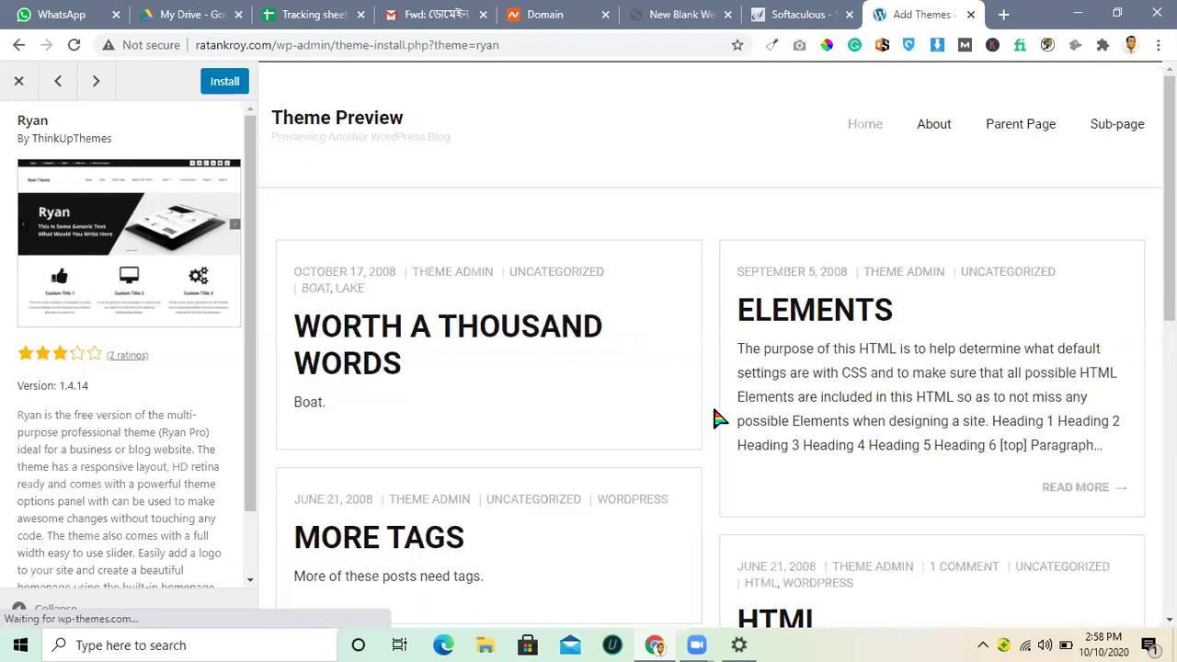
scroll(717, 416, "down", 8)
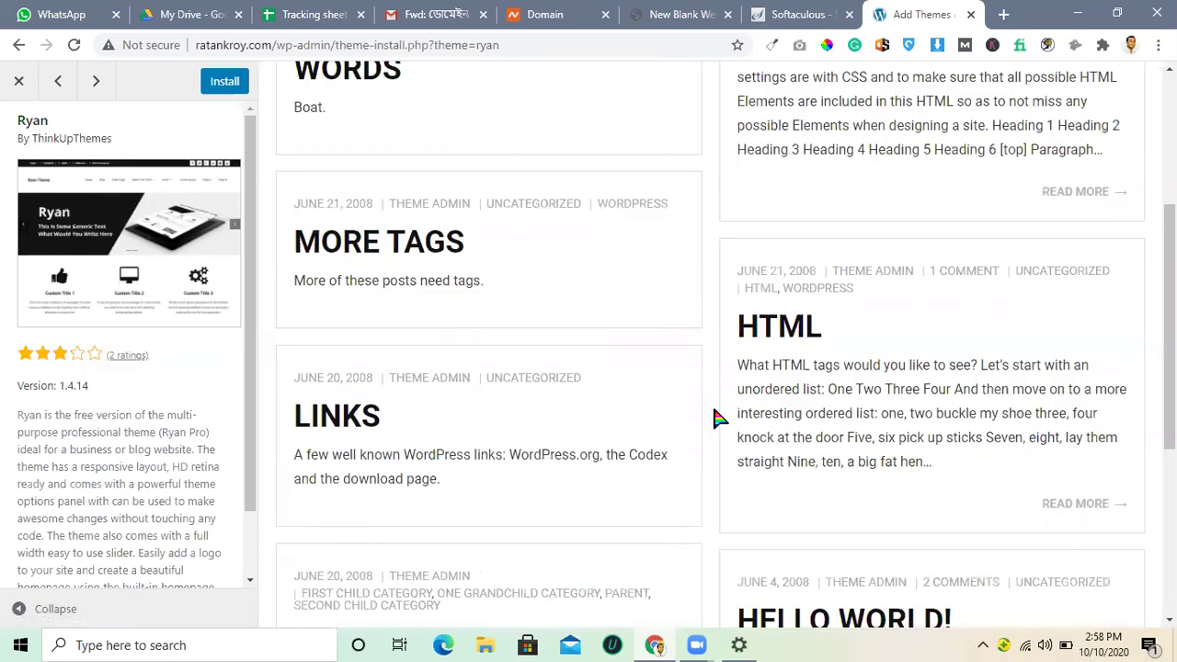
scroll(717, 418, "up", 8)
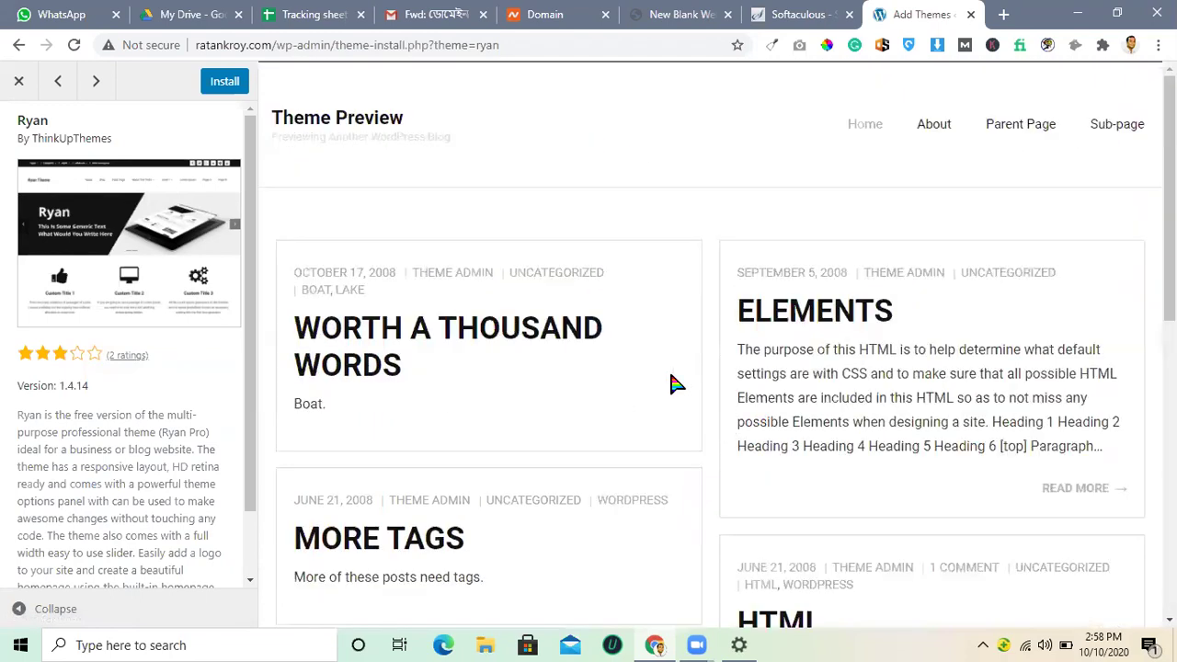
left_click(12, 80)
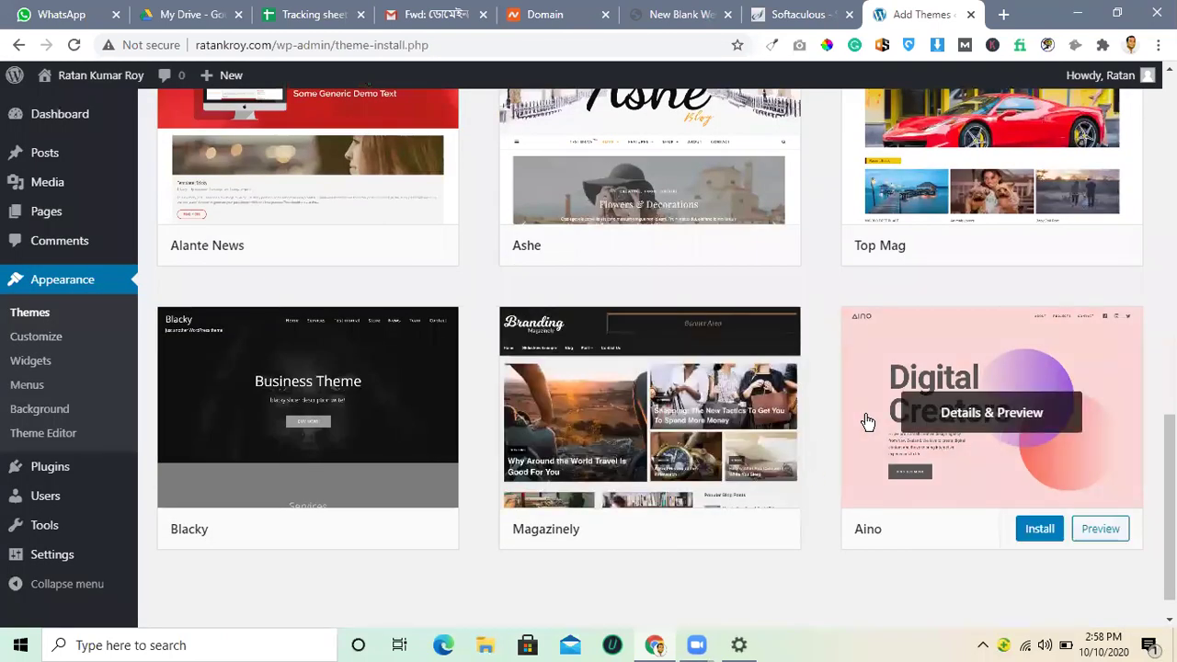
scroll(865, 421, "down", 1)
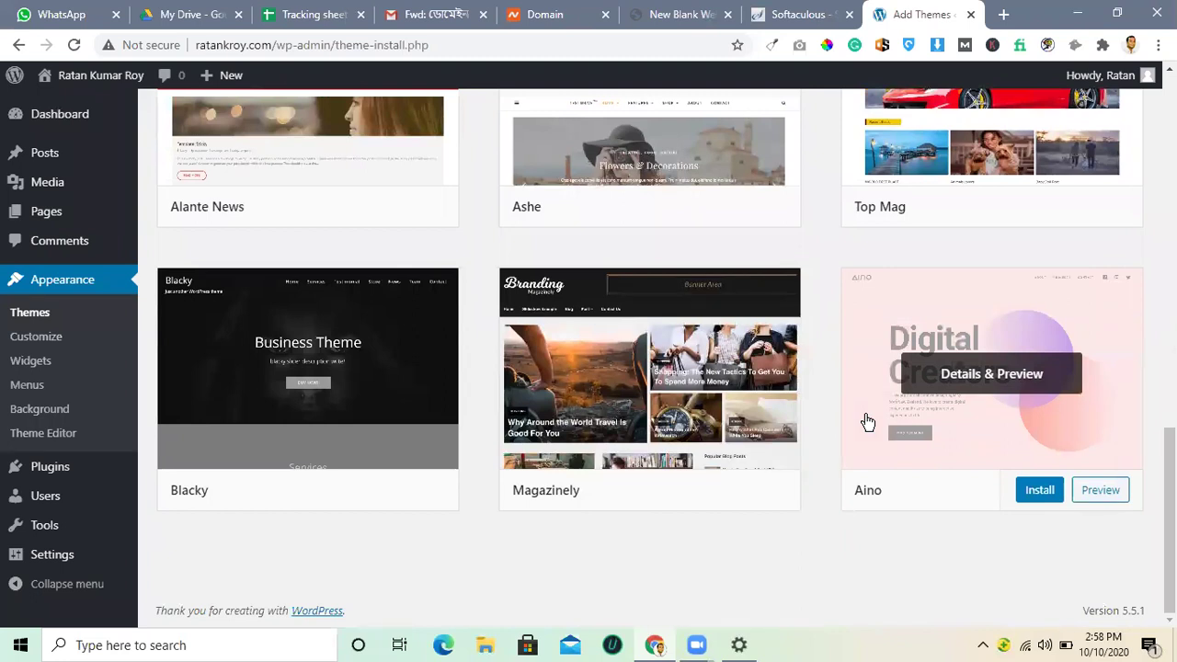
scroll(867, 421, "up", 5)
scroll(869, 422, "up", 5)
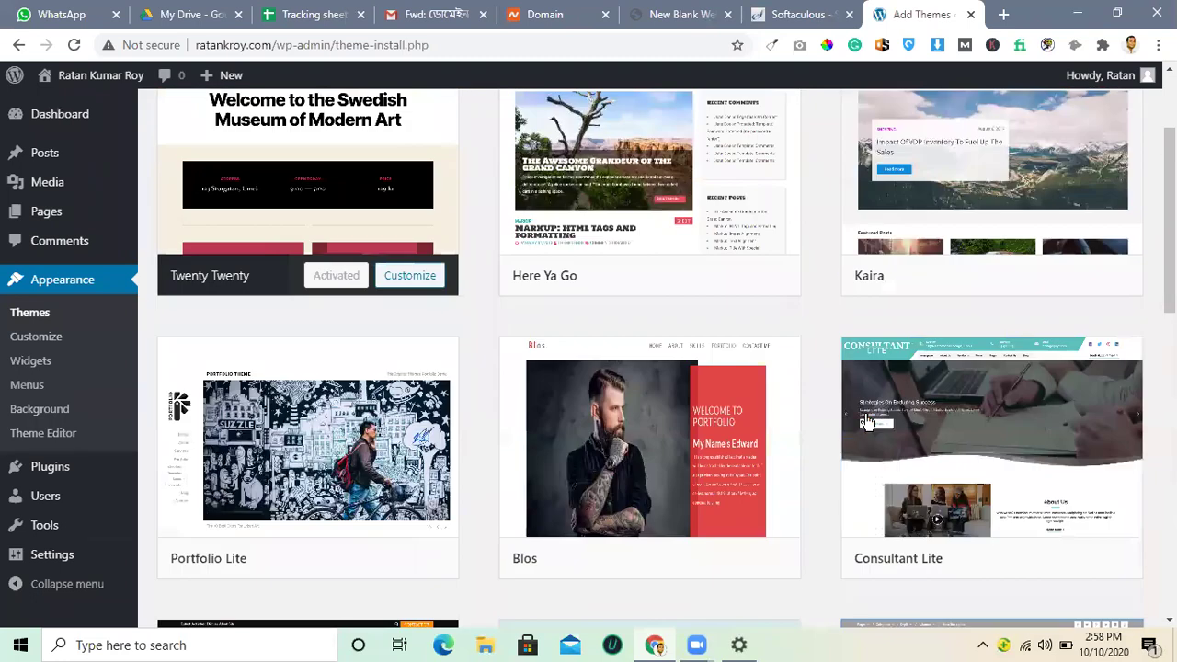
mouse_move(1017, 507)
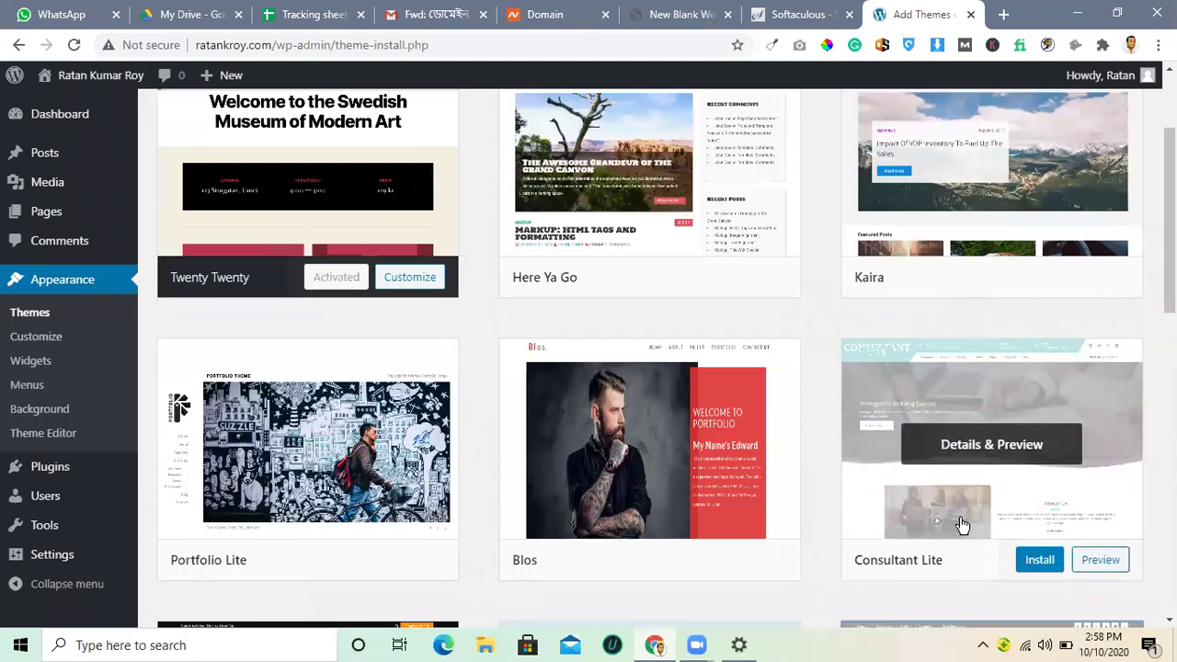
scroll(970, 532, "up", 2)
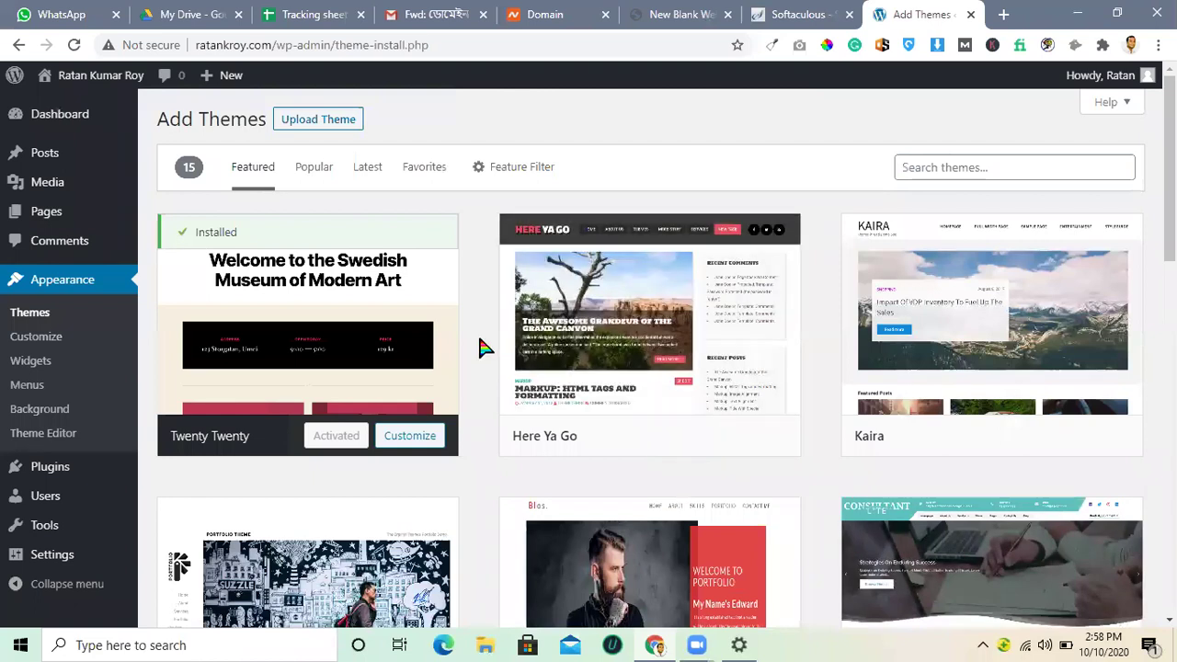
mouse_move(656, 236)
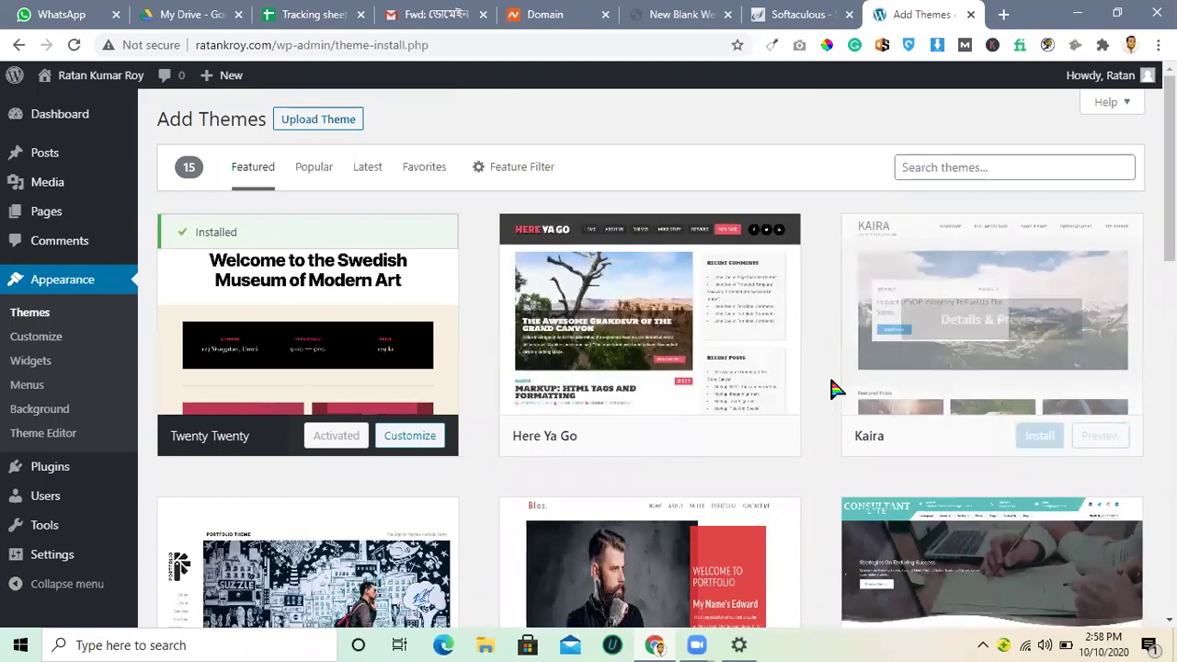
Step: Show the Popular themes and browse cards like Velux, Lyrical, Futurio, Ameya and Ascension
left_click(317, 173)
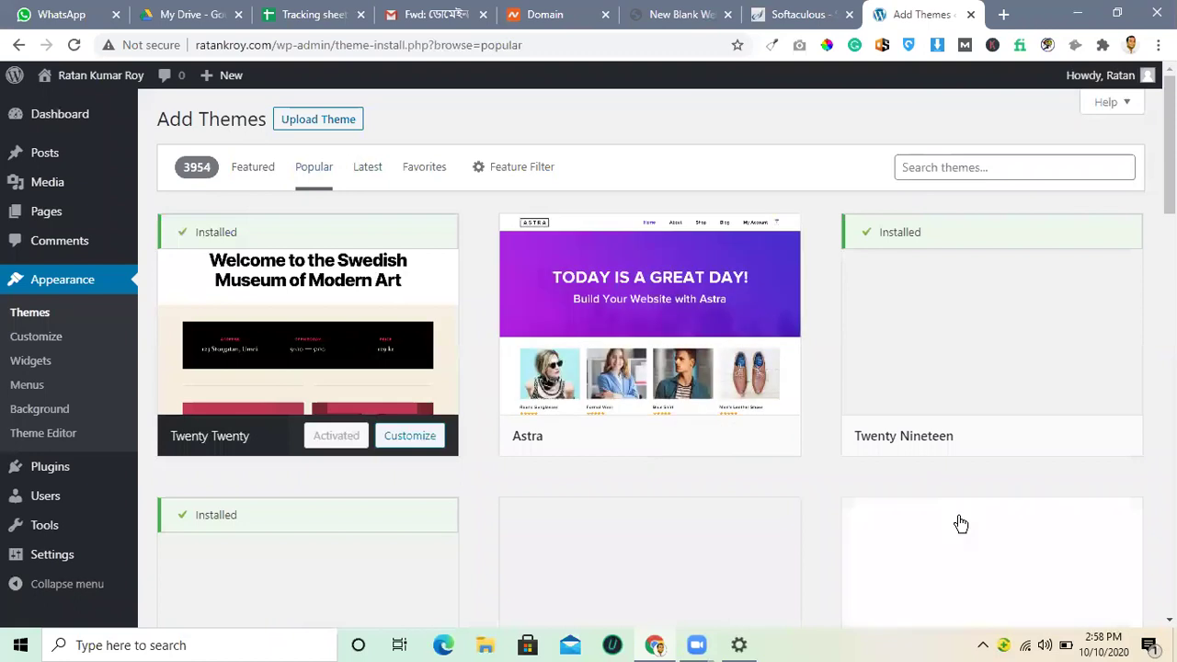
scroll(982, 485, "down", 2)
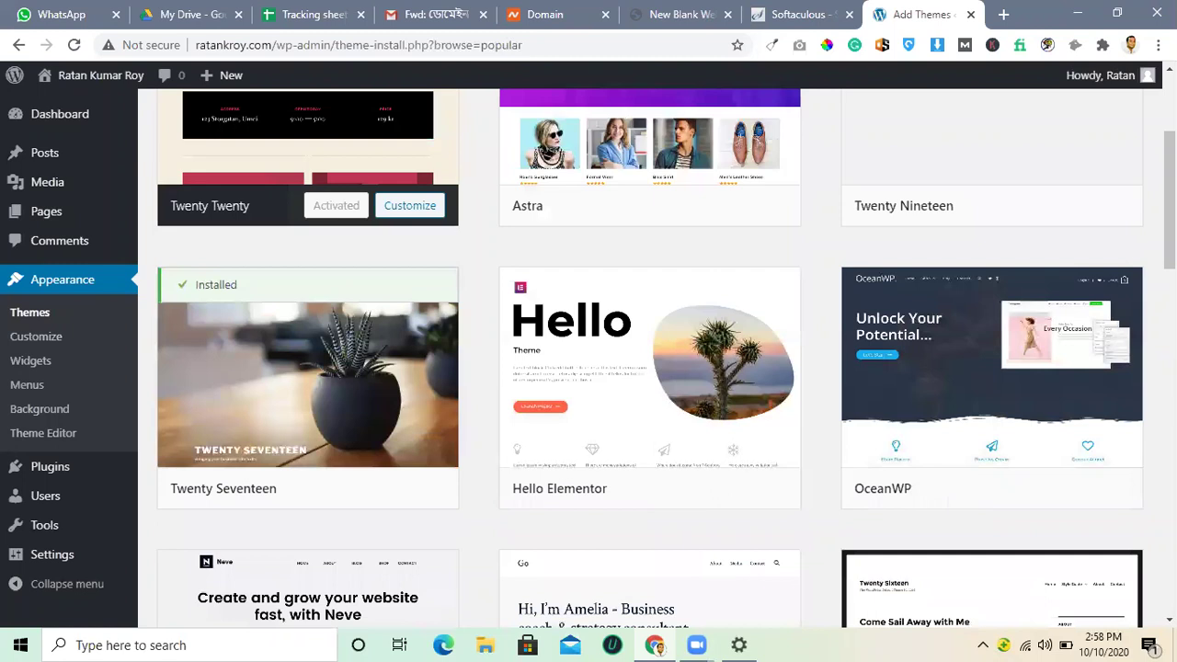
scroll(650, 357, "down", 3)
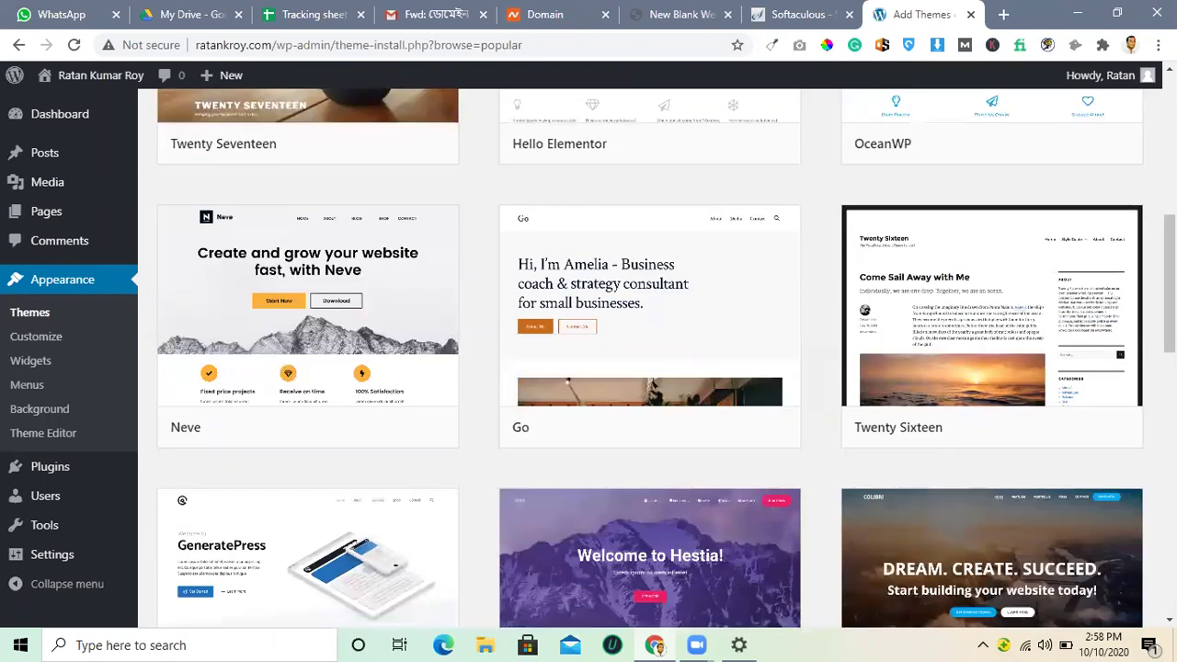
scroll(650, 357, "down", 2)
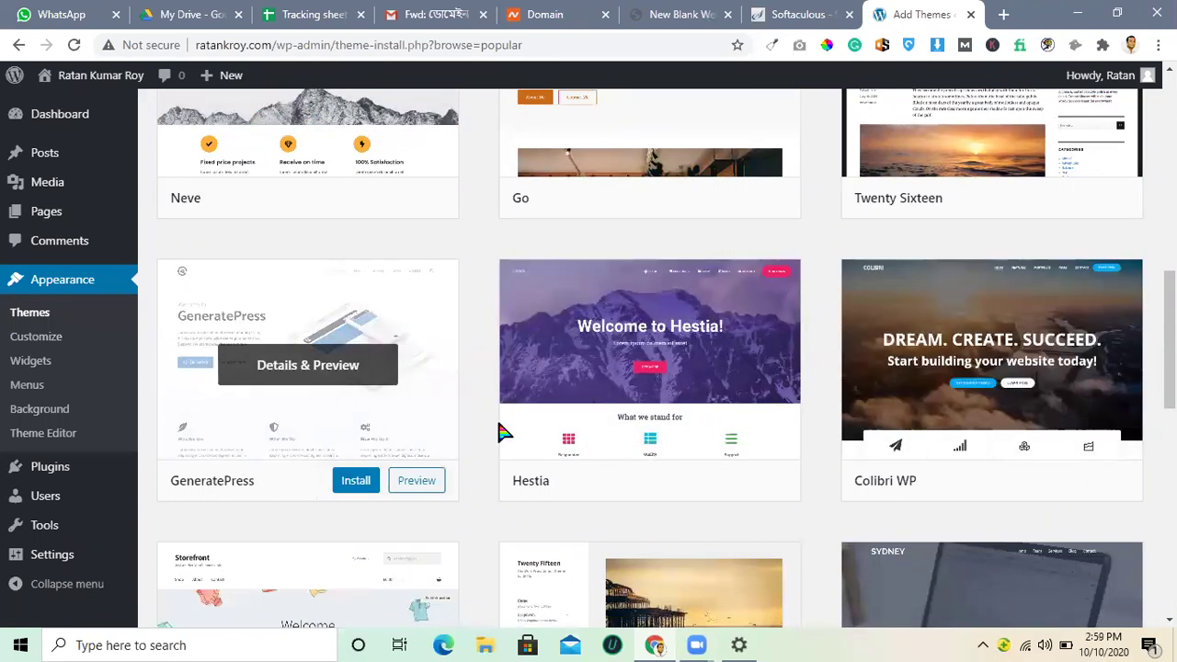
scroll(890, 432, "down", 2)
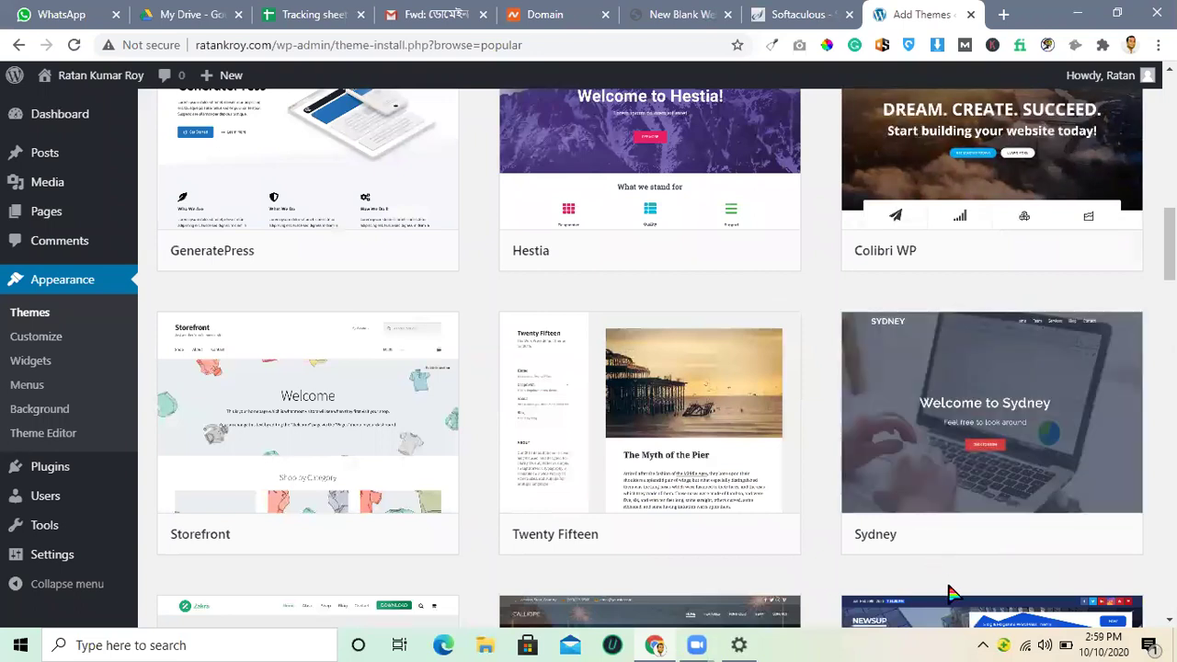
scroll(952, 591, "up", 1)
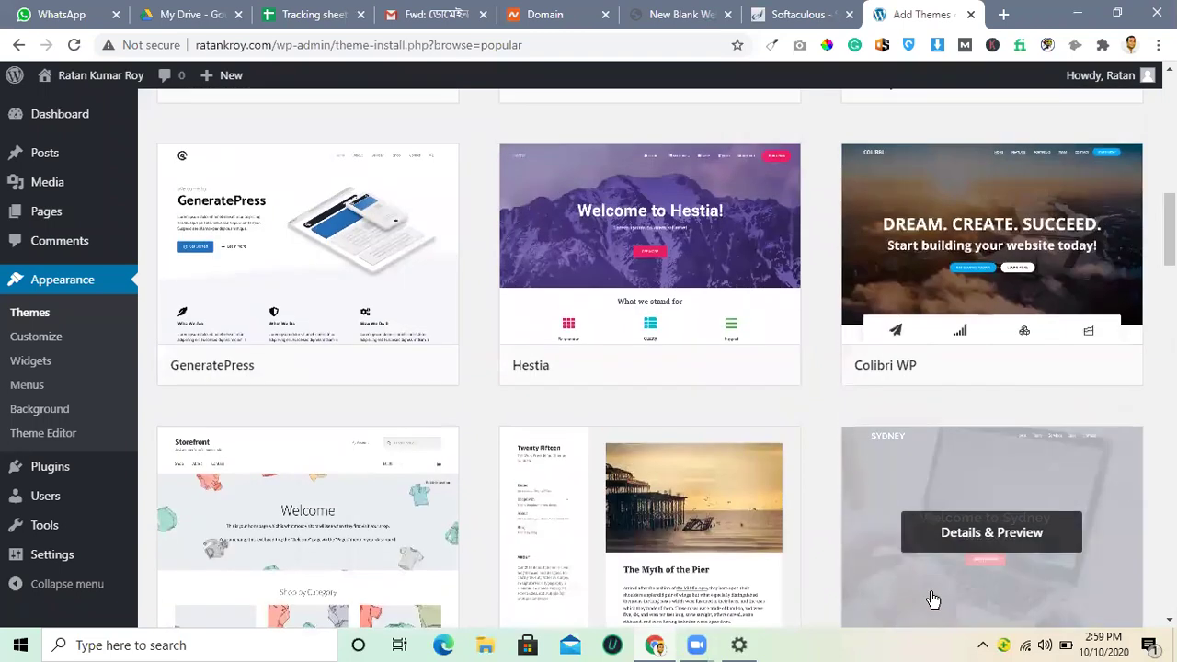
scroll(934, 599, "down", 4)
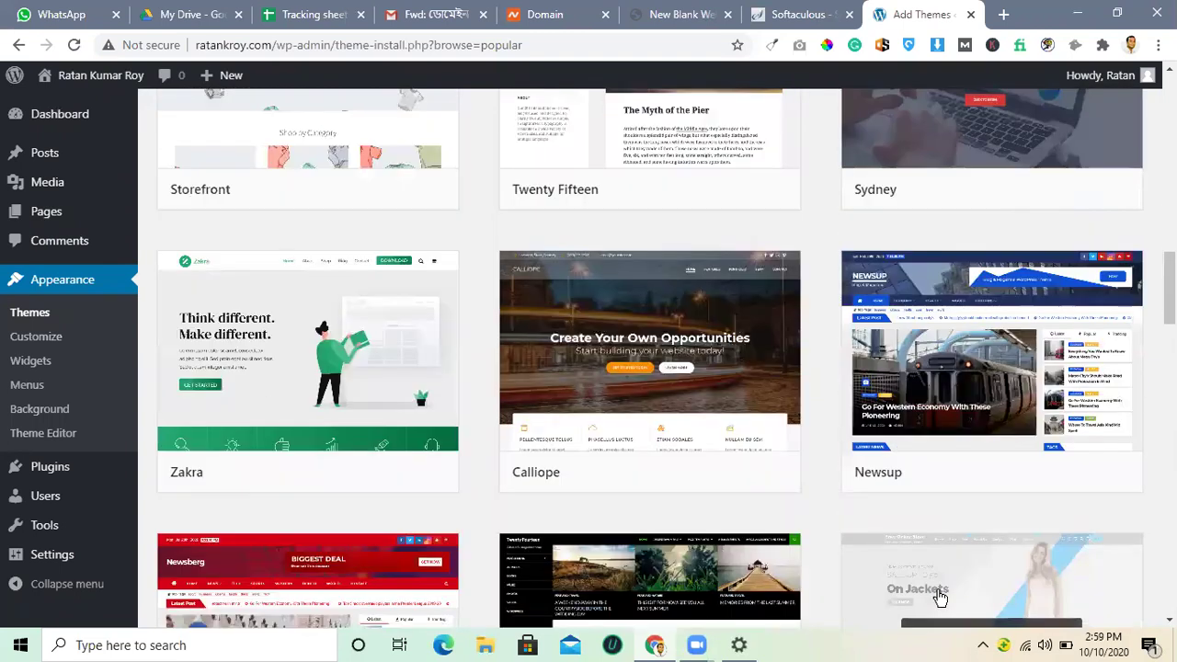
scroll(942, 596, "down", 1)
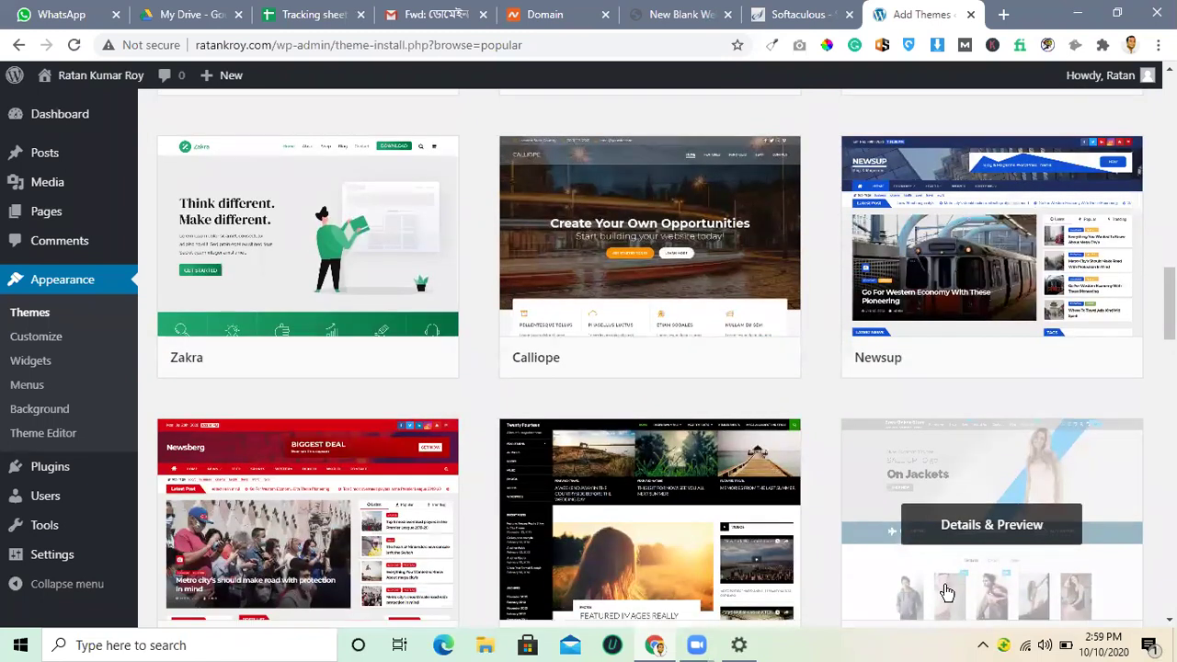
scroll(947, 591, "down", 1)
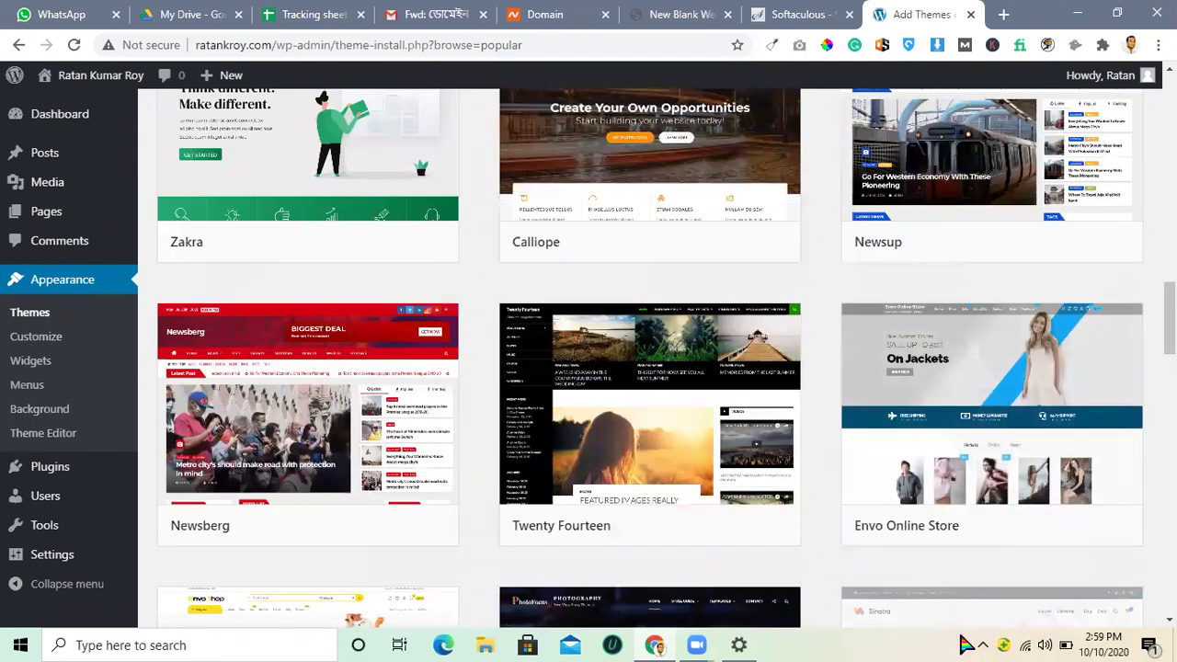
scroll(975, 539, "down", 2)
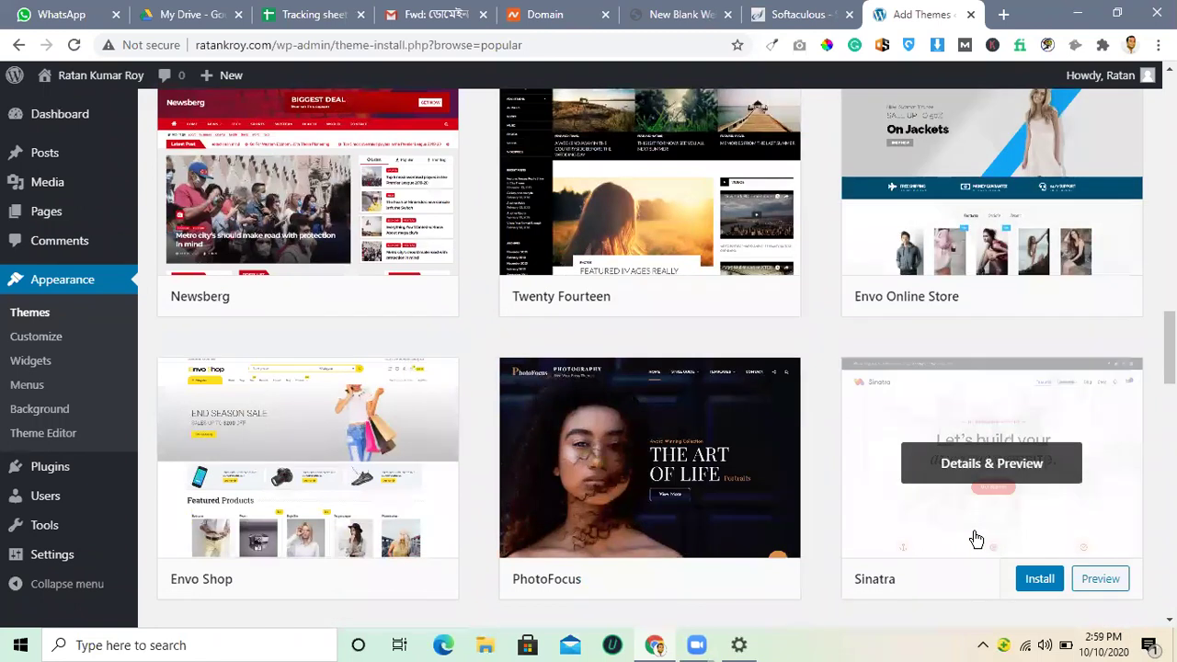
scroll(977, 539, "down", 5)
scroll(977, 539, "down", 3)
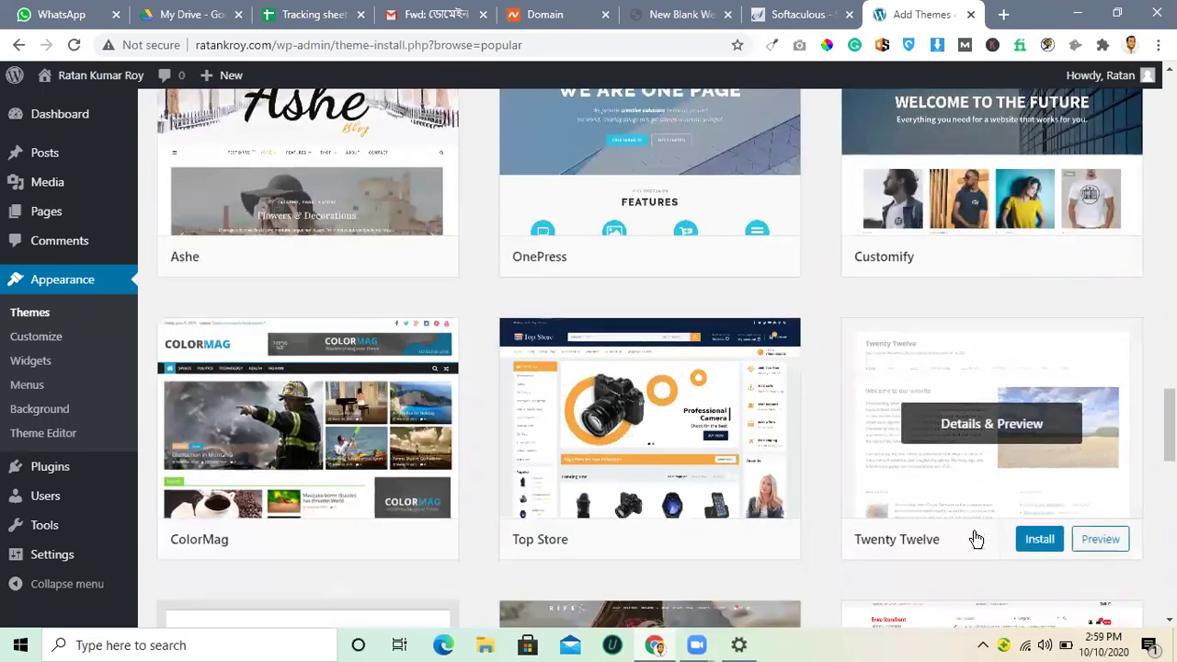
scroll(976, 539, "down", 3)
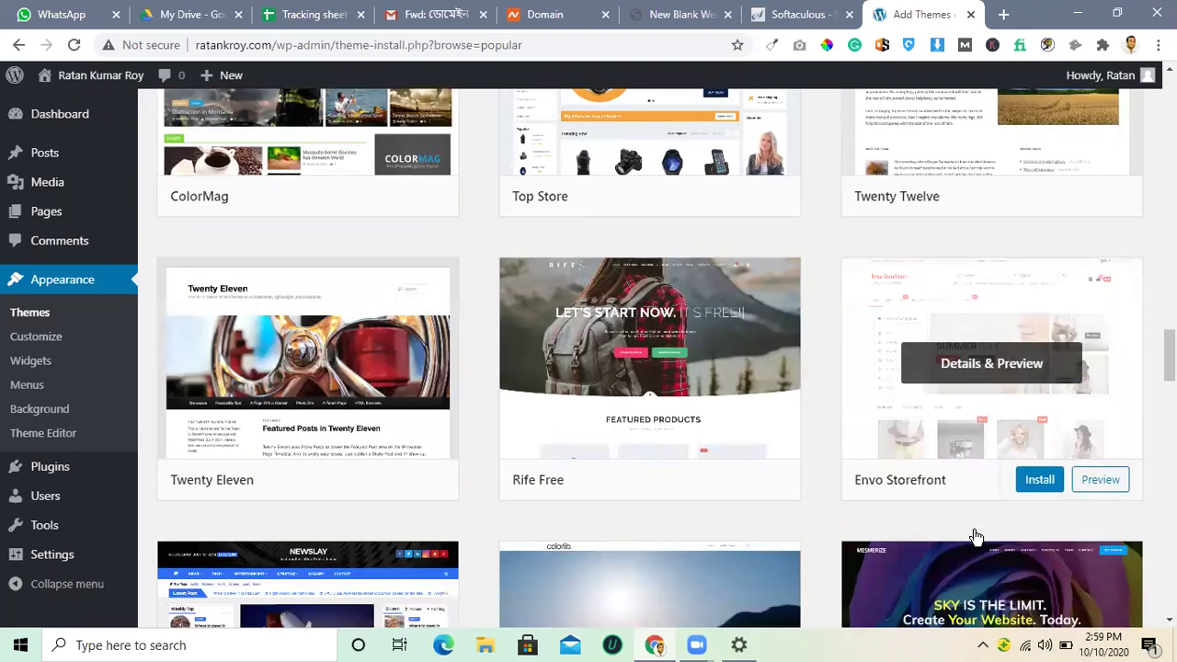
scroll(974, 539, "down", 3)
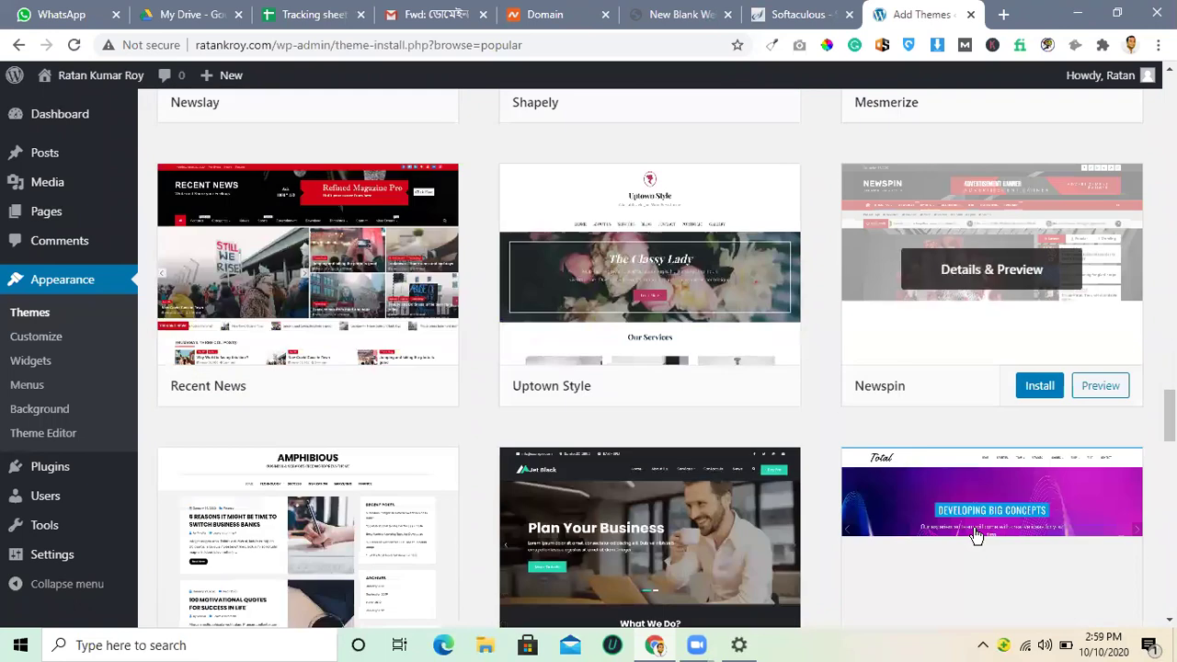
scroll(977, 536, "down", 2)
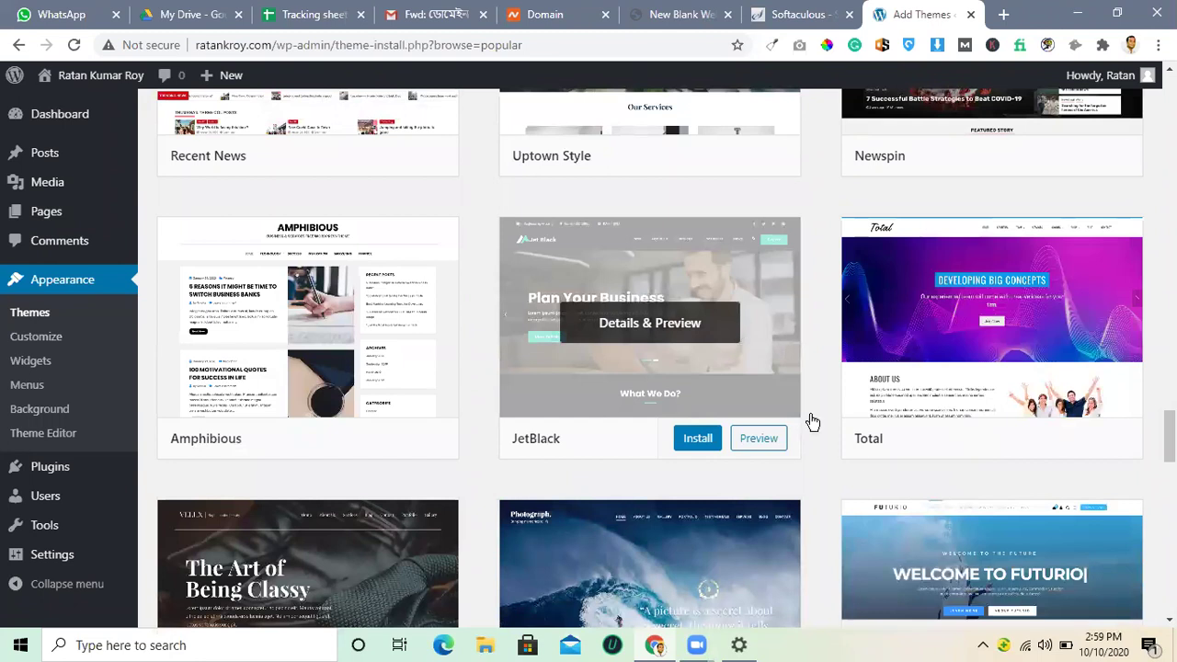
scroll(871, 470, "down", 4)
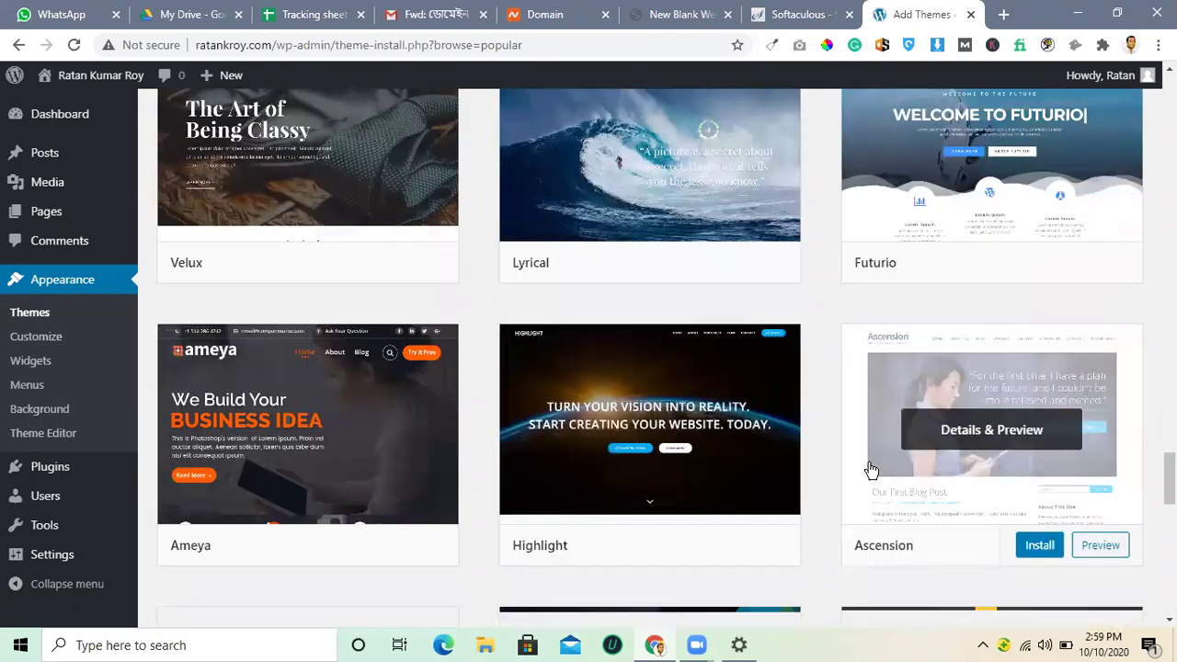
scroll(872, 471, "up", 4)
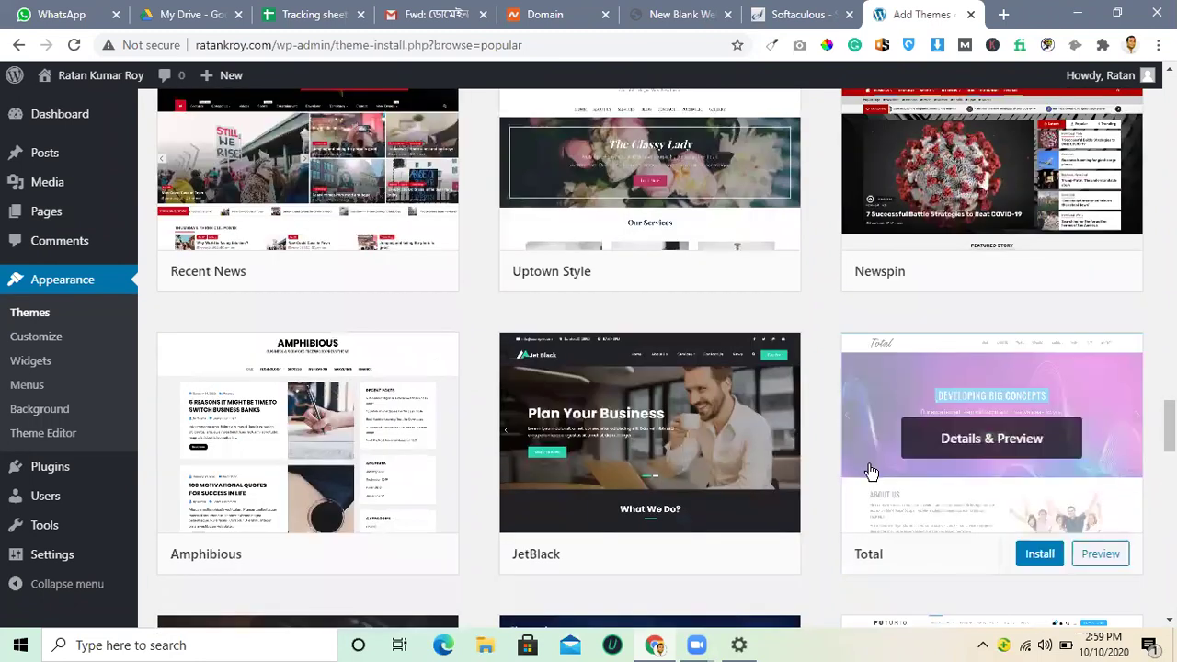
Step: Preview the JetBlack theme, then return to the Softaculous WordPress 5.5.1 installation confirmation
left_click(764, 557)
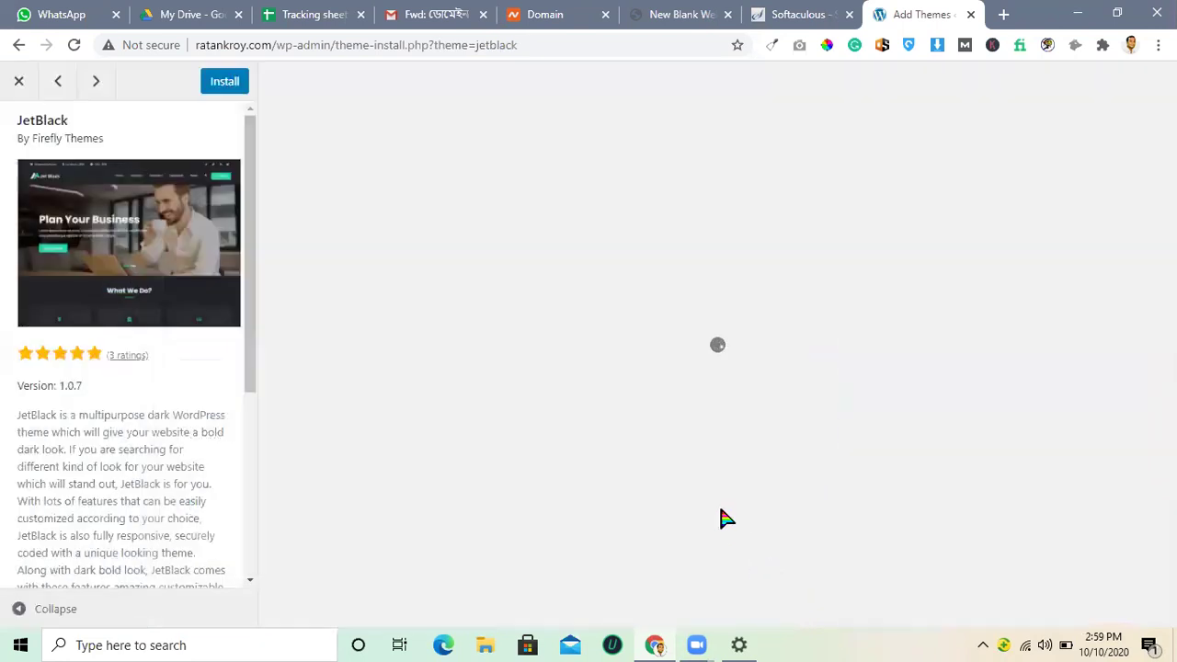
left_click(800, 13)
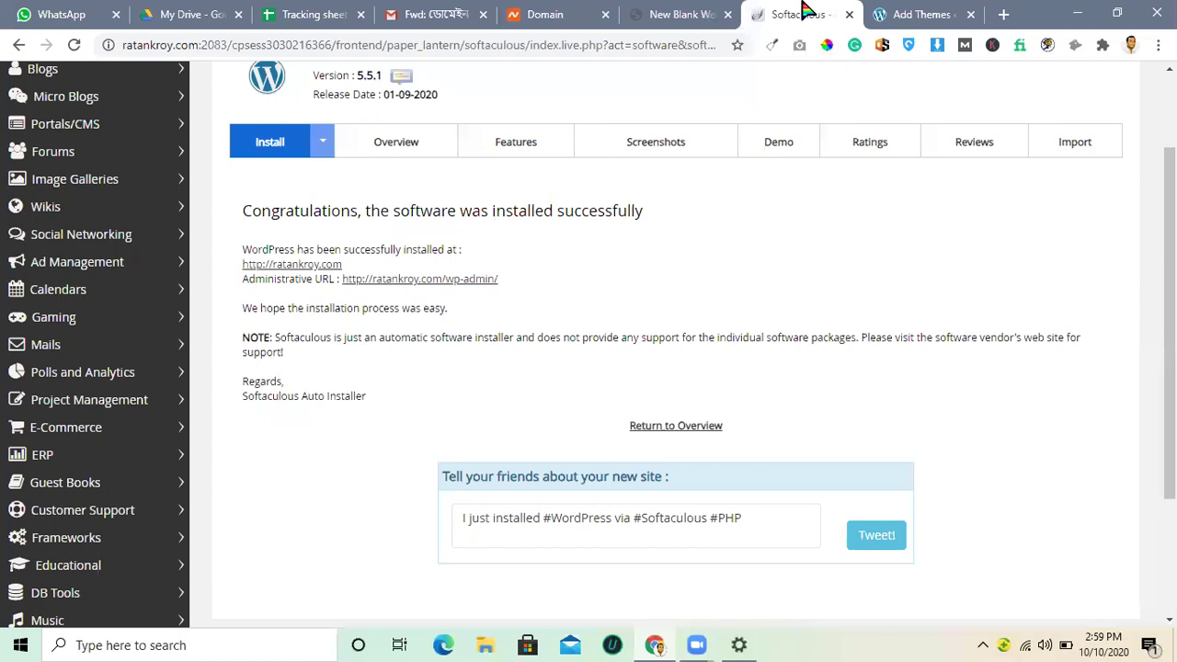
left_click(927, 14)
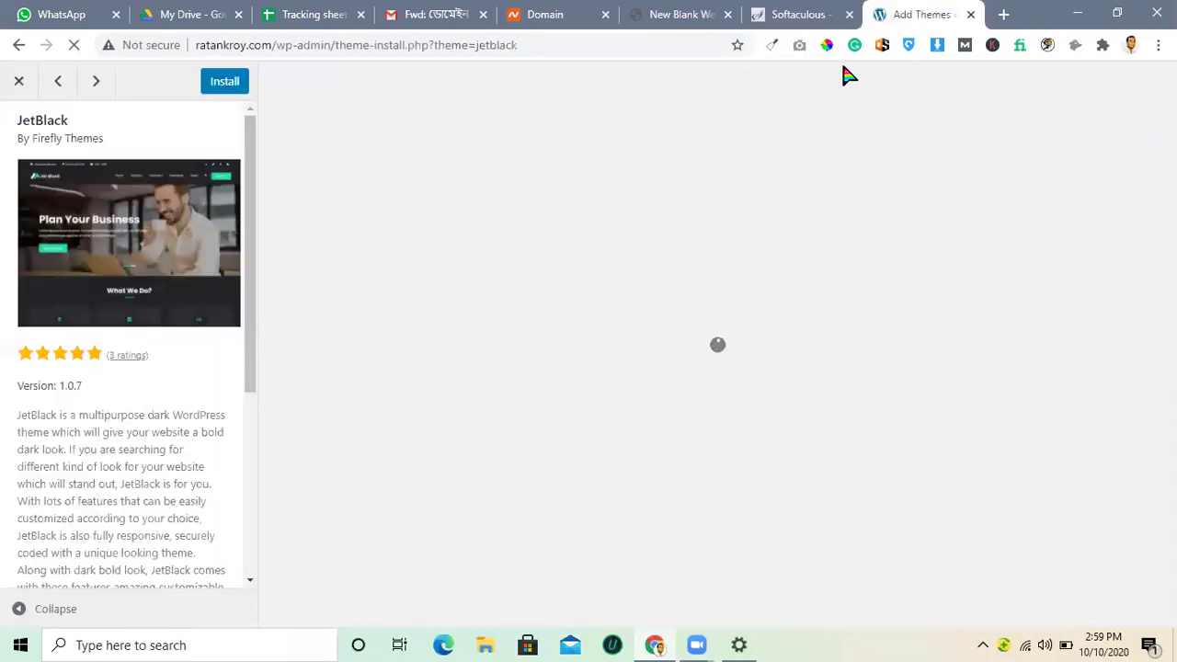
left_click(759, 11)
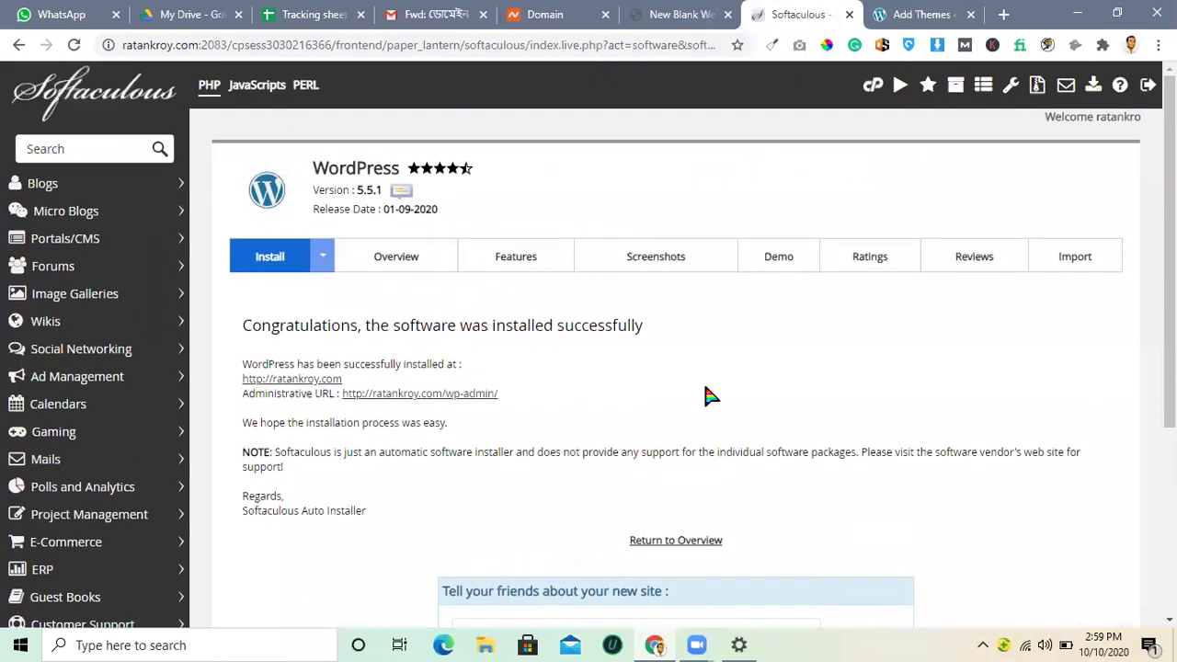
Step: Return to the cPanel home page and launch File Manager from the Files section
left_click(18, 44)
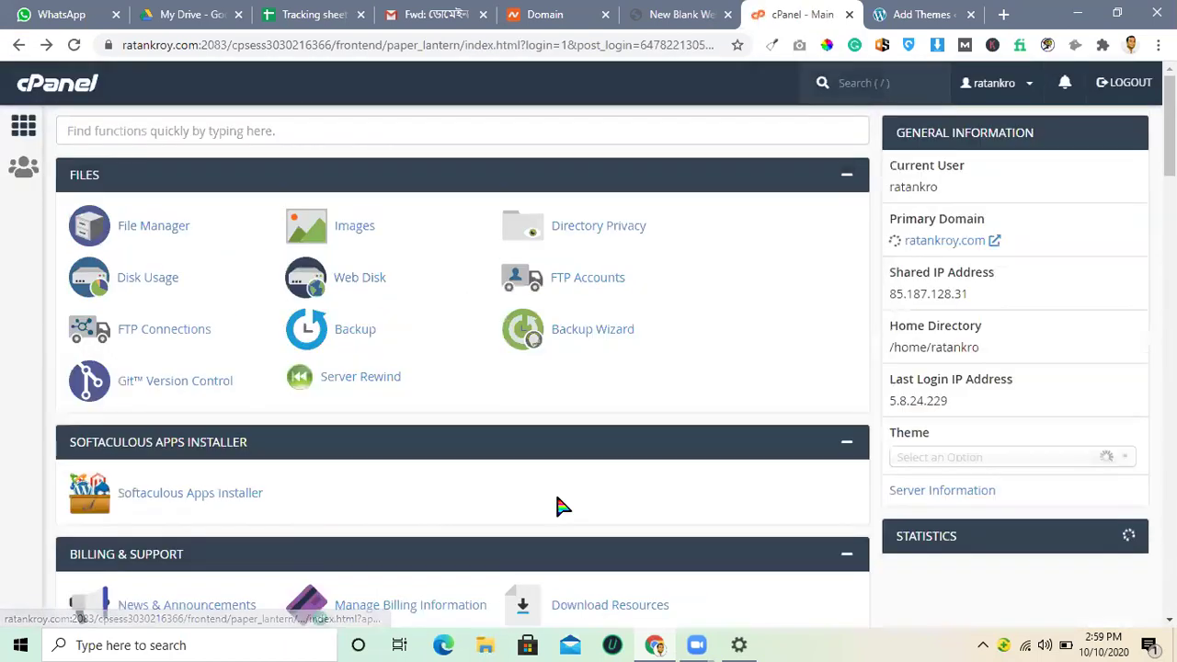
scroll(563, 500, "down", 3)
scroll(518, 481, "up", 3)
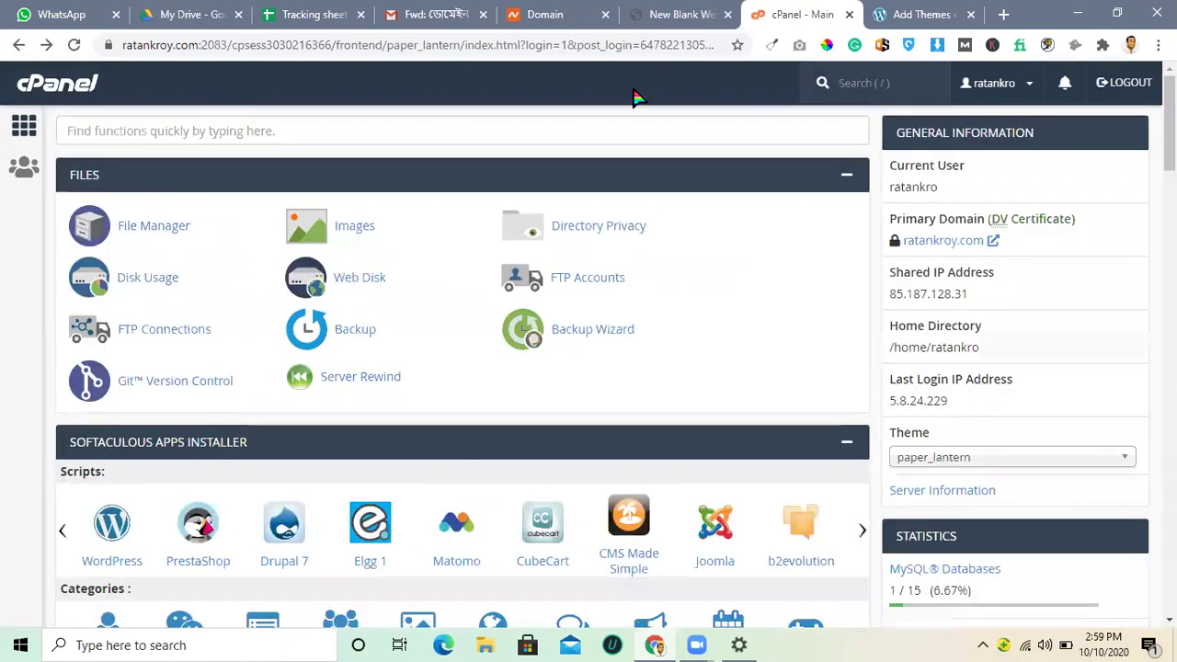
left_click(1027, 84)
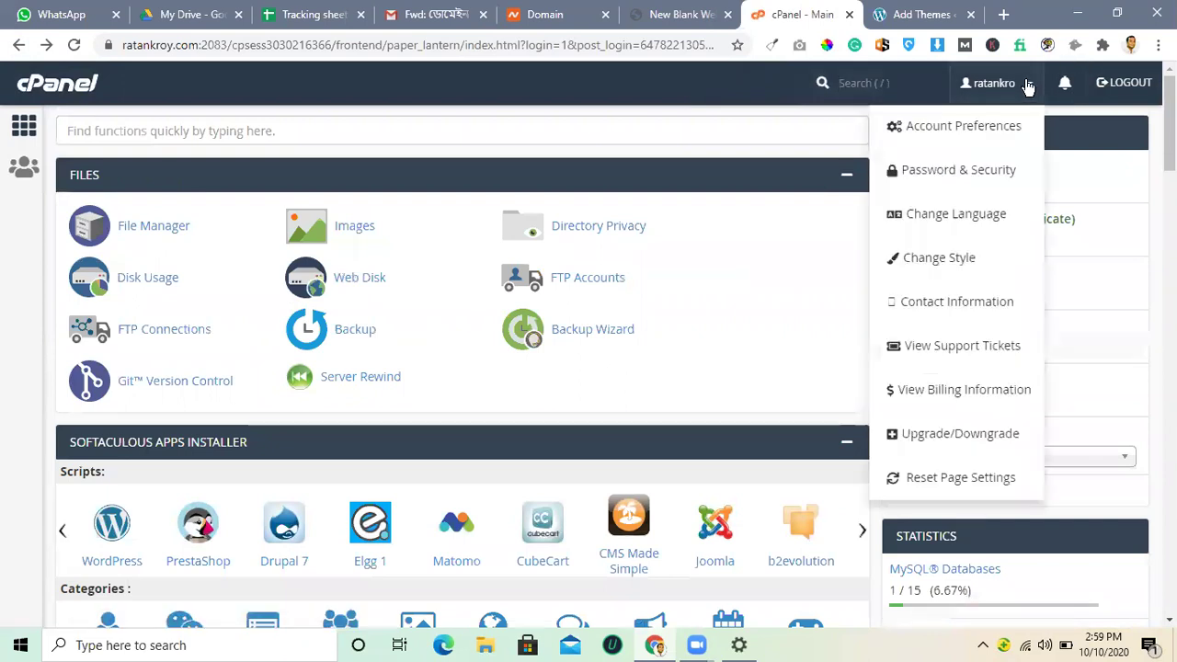
left_click(1027, 85)
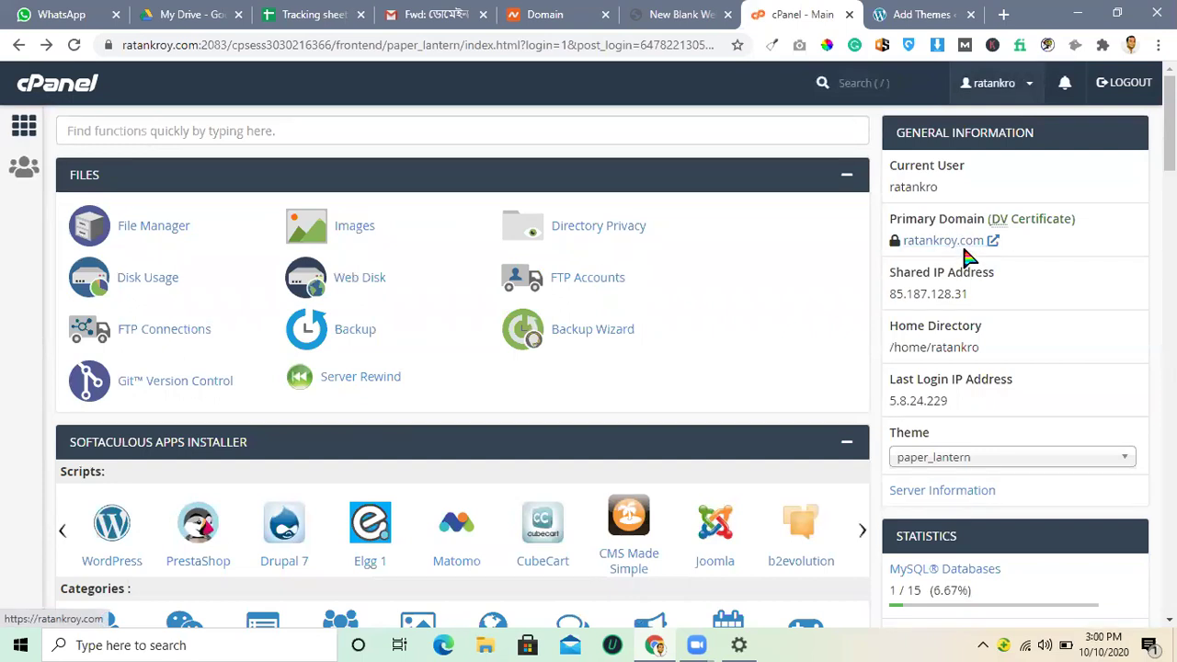
scroll(52, 395, "down", 3)
scroll(166, 372, "up", 3)
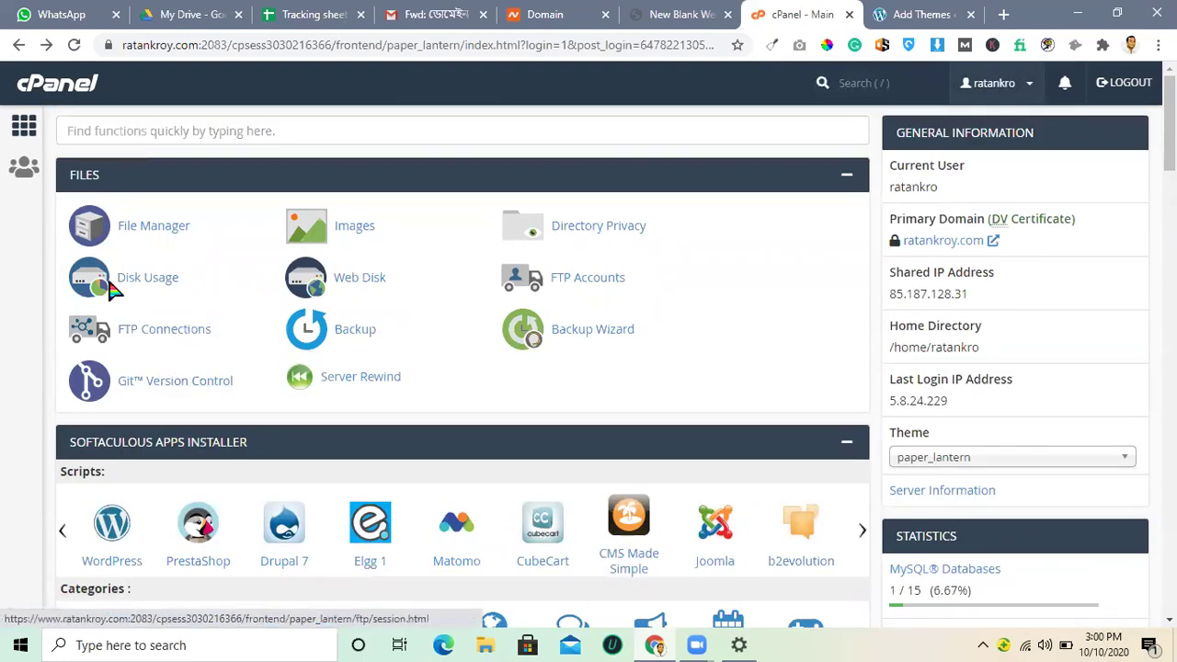
left_click(158, 233)
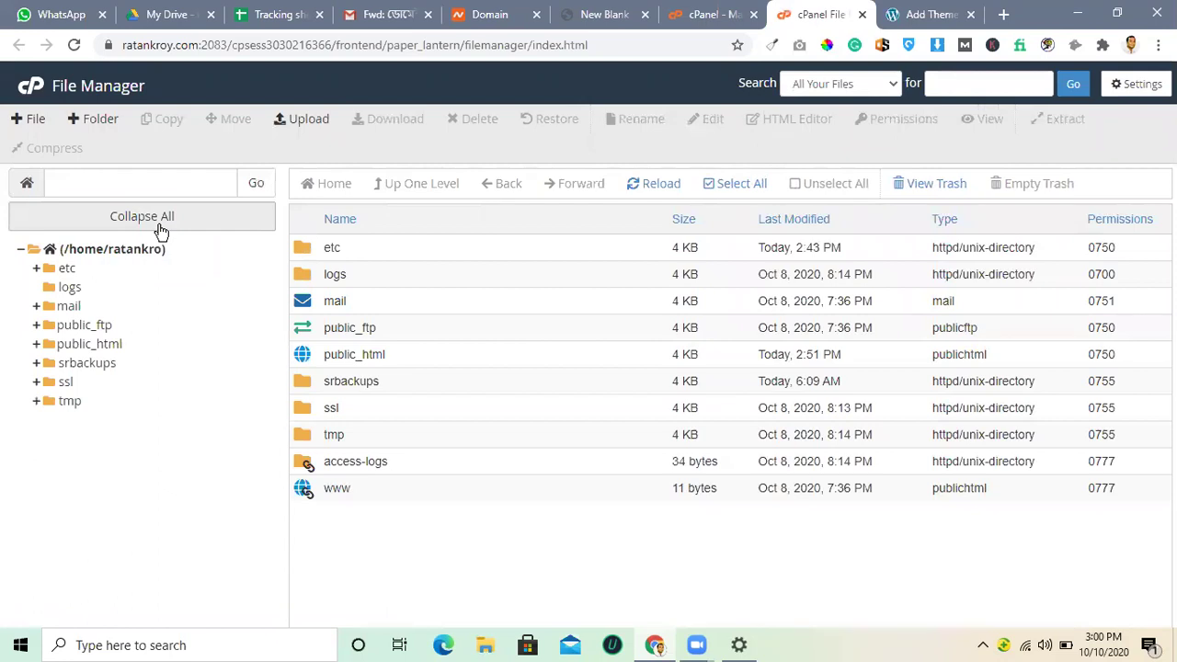
Step: Open the public_html folder, keeping its name unchanged, to list its WordPress files
left_click(350, 358)
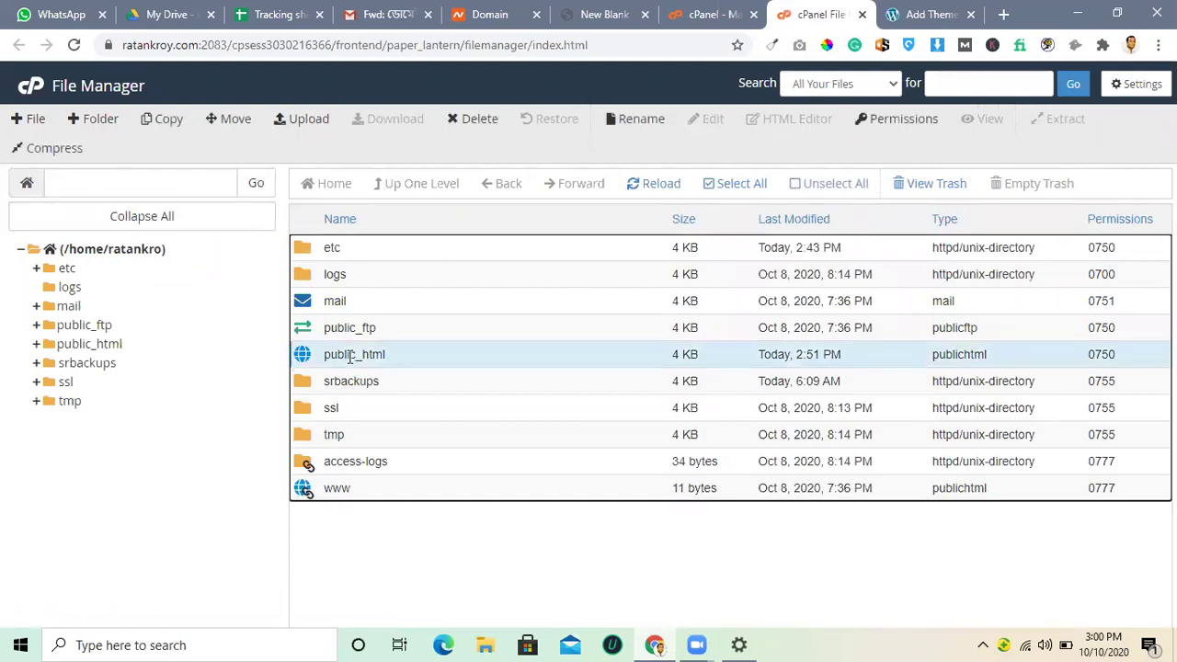
left_click(341, 357)
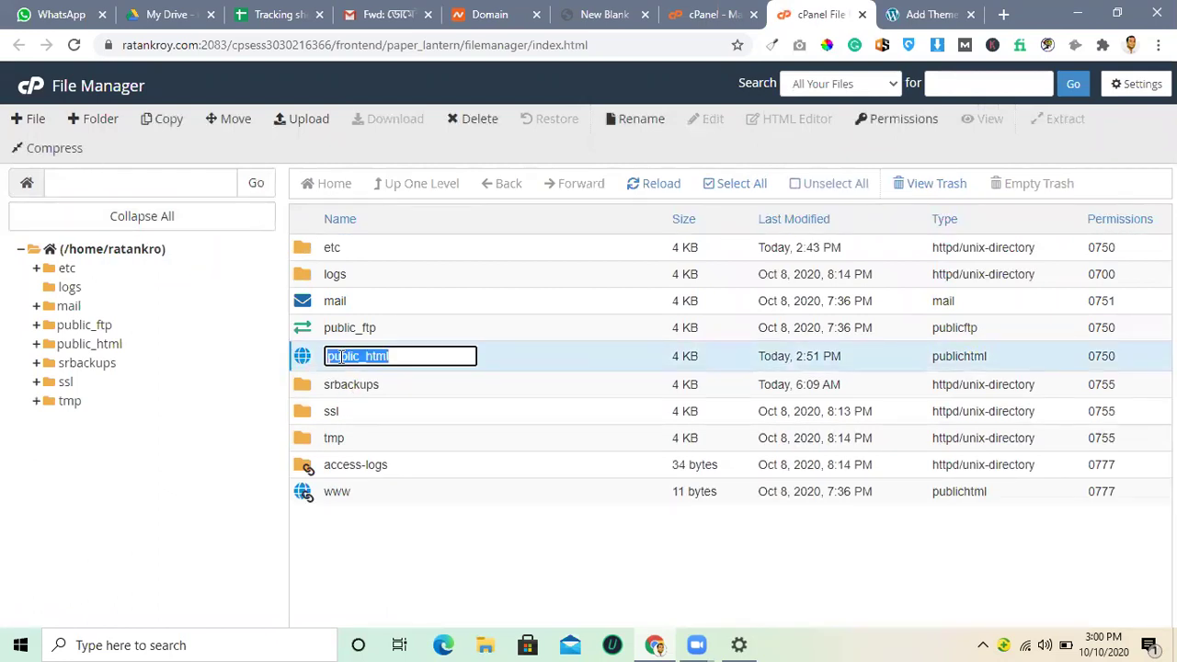
key("Return")
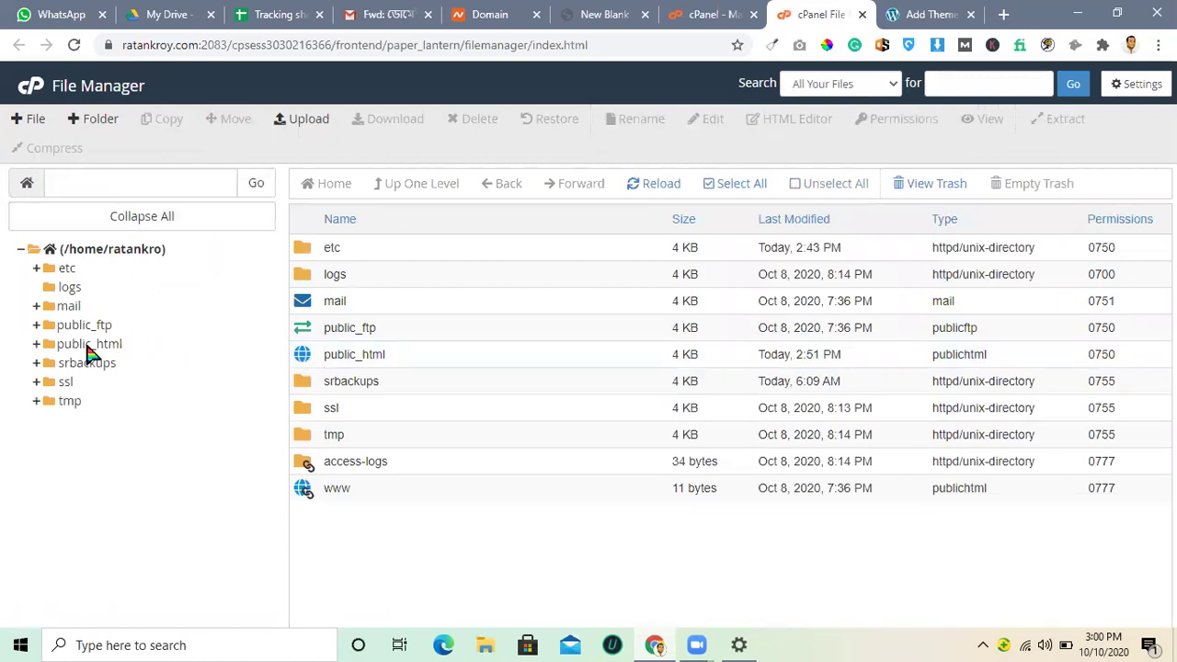
left_click(89, 346)
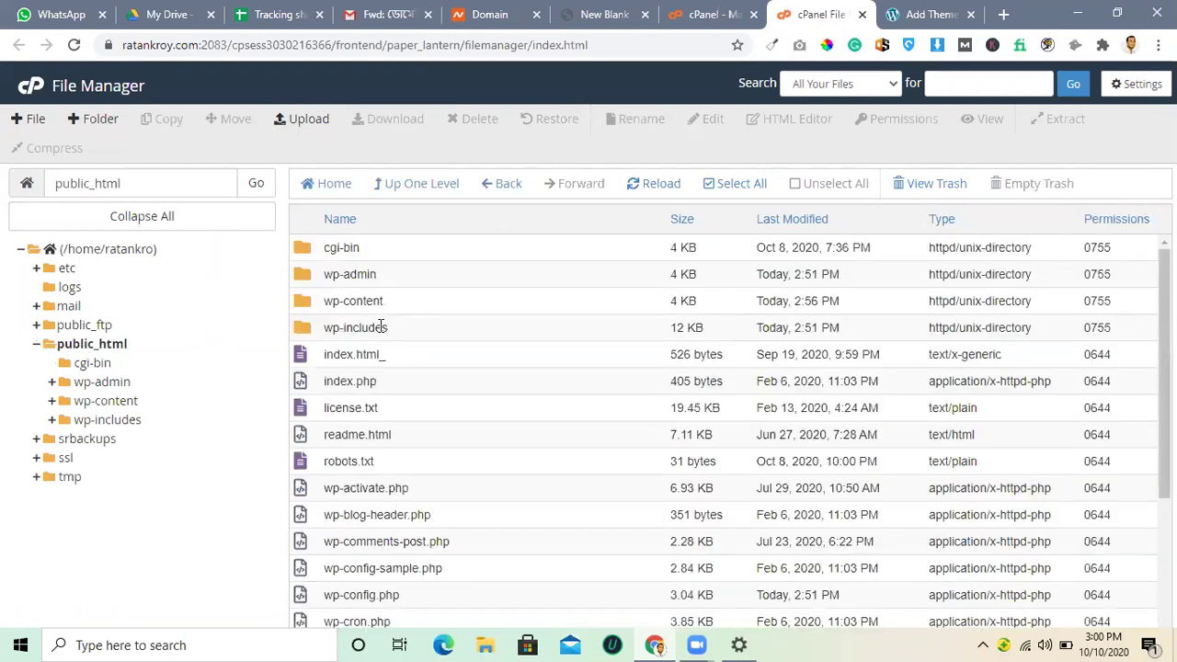
scroll(381, 327, "down", 2)
scroll(384, 329, "up", 2)
Step: Download the robots.txt file from public_html
left_click(410, 467)
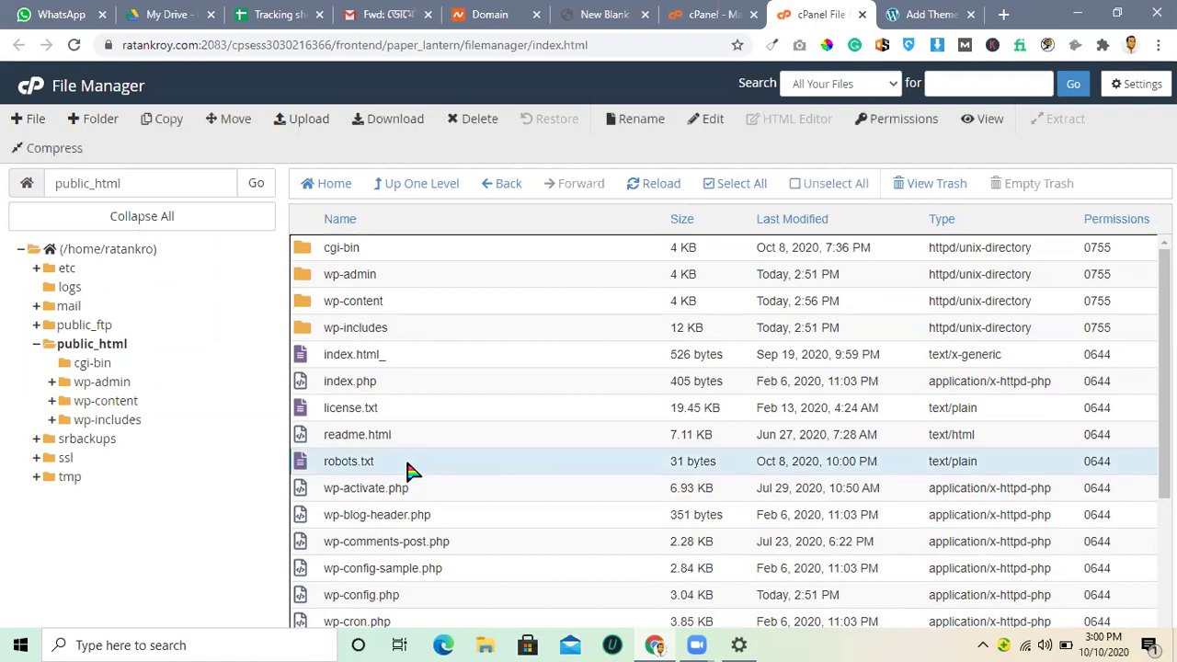
scroll(410, 469, "down", 2)
scroll(416, 489, "up", 2)
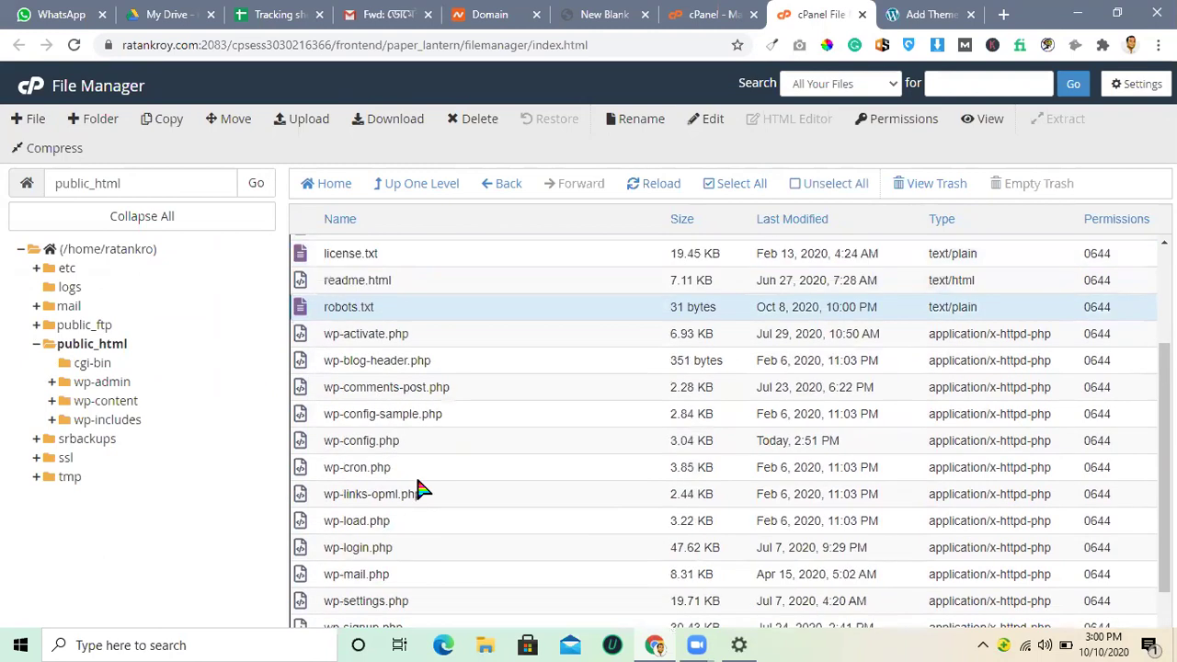
double_click(378, 465)
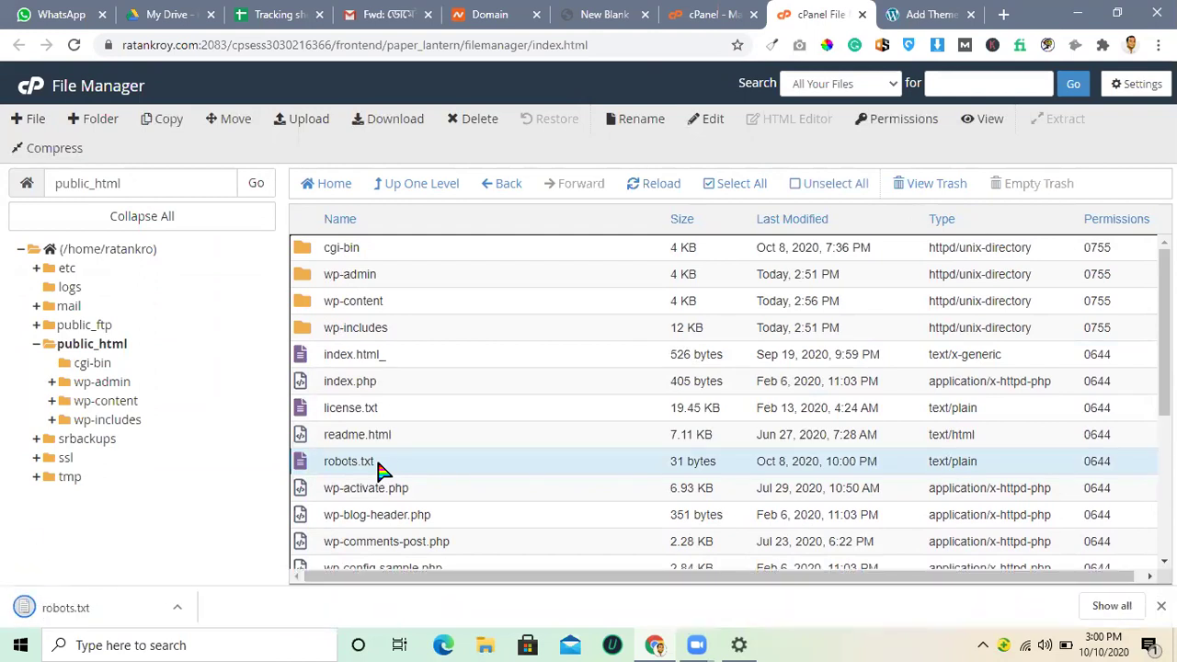
Step: Open the downloaded robots.txt in Notepad to read 'User-agent: *' and 'Crawl-Delay: 20', then close it
left_click(1106, 608)
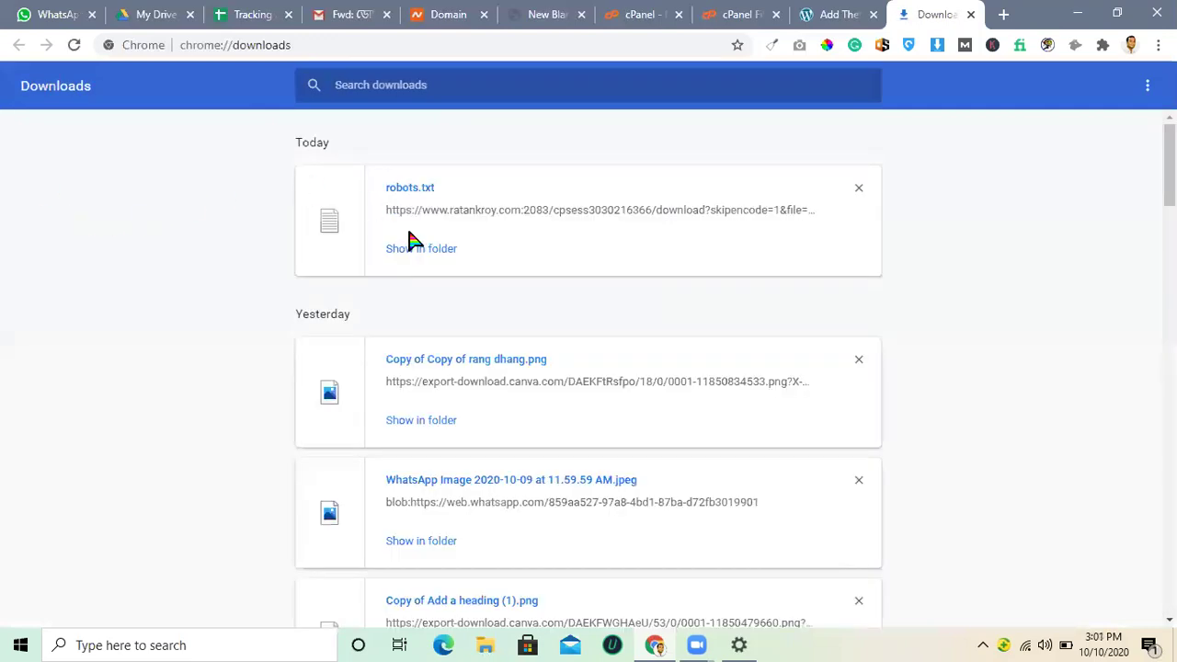
left_click(412, 251)
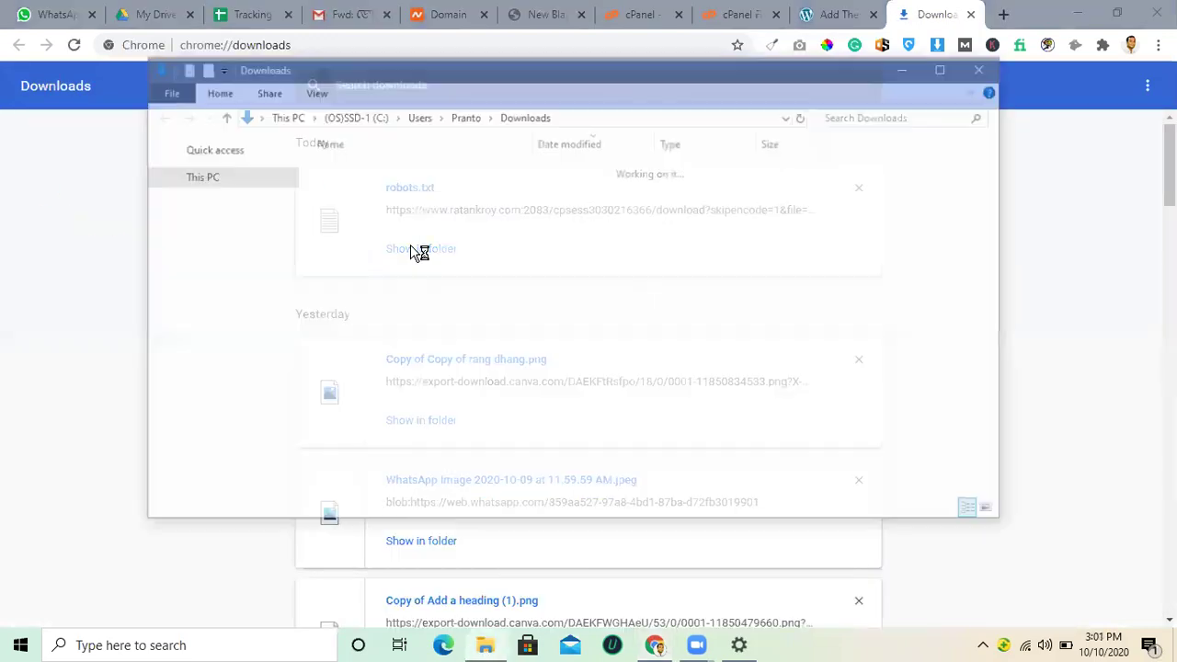
double_click(398, 193)
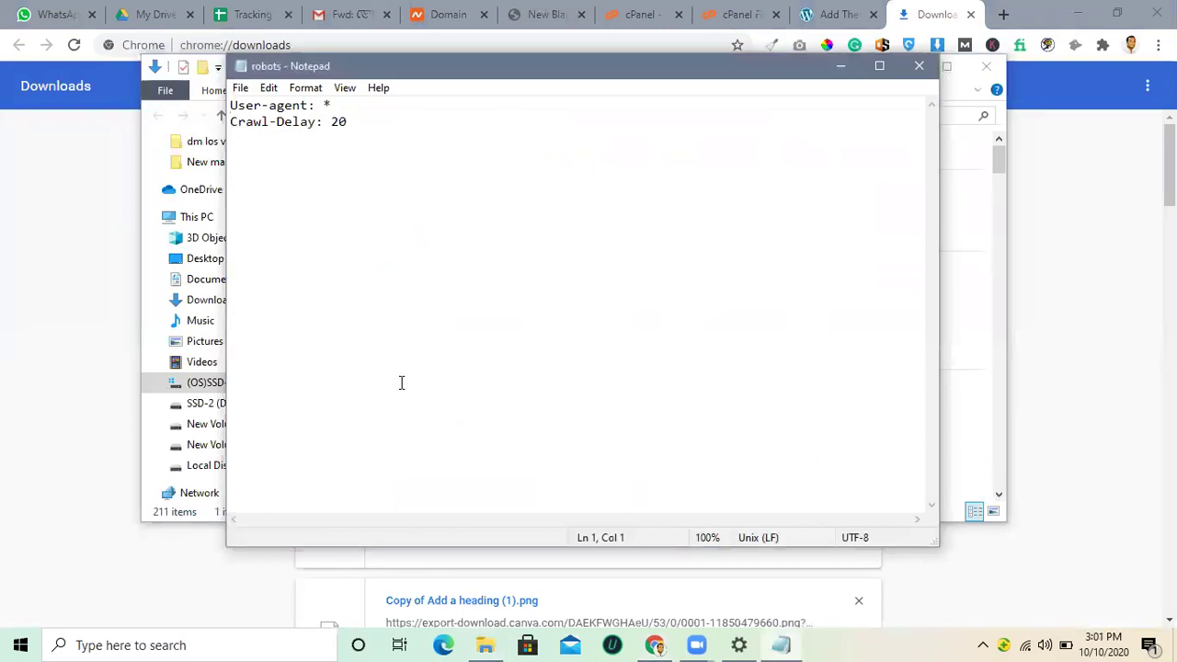
left_click_drag(277, 124, 368, 111)
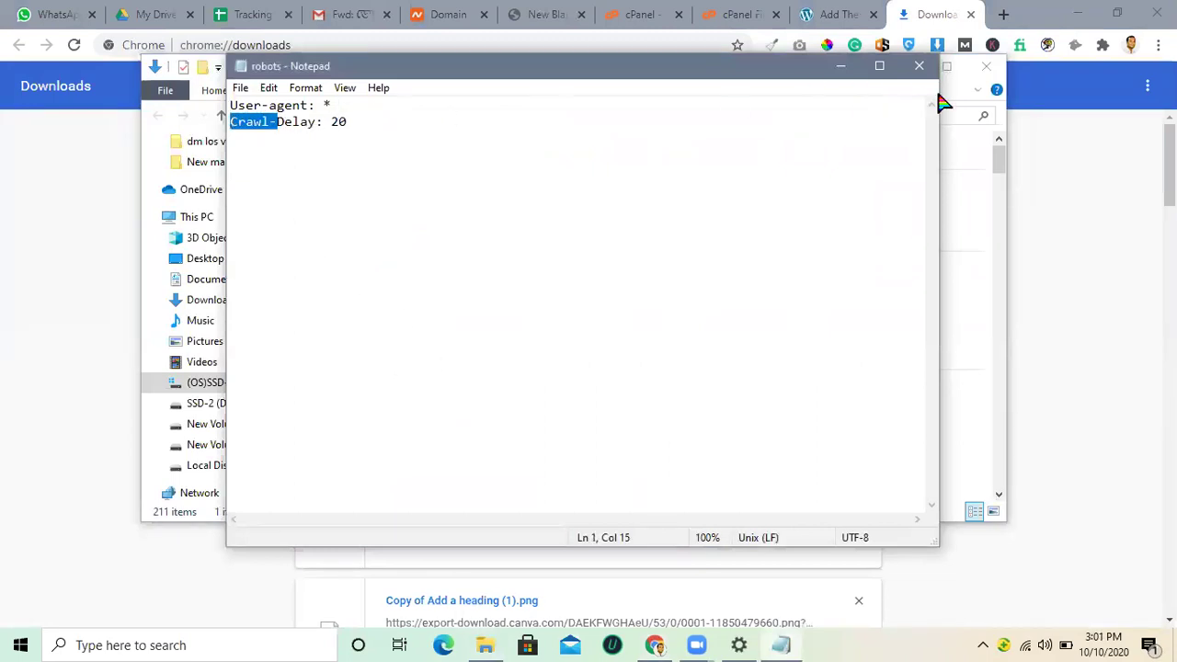
left_click(919, 65)
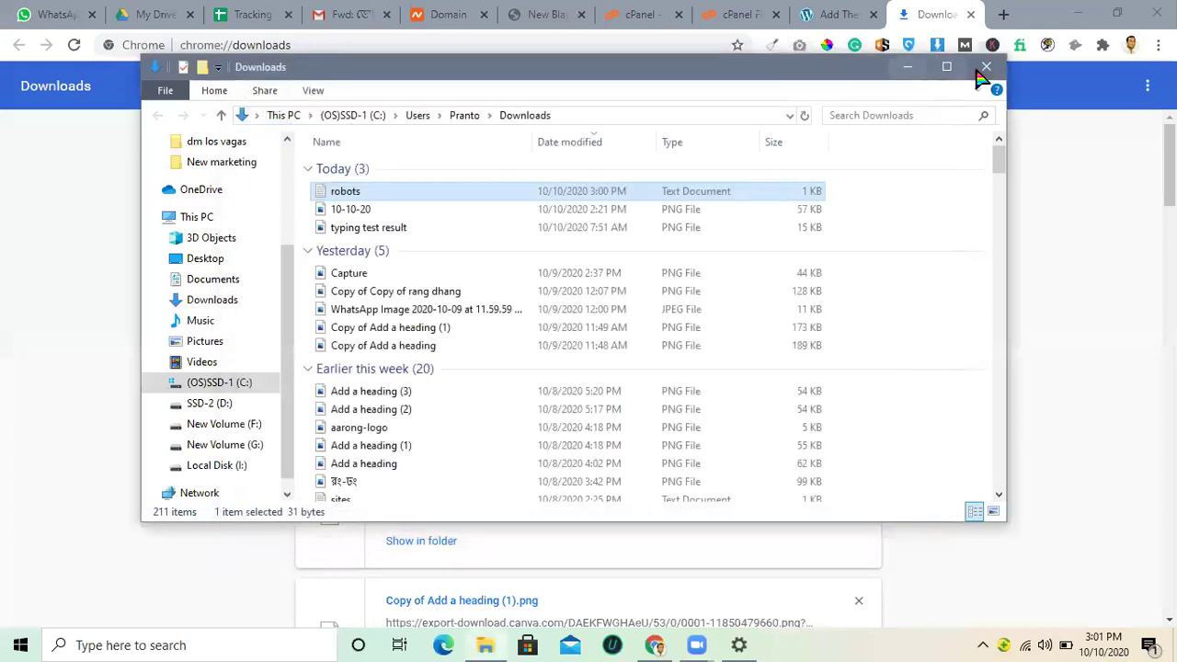
left_click(906, 66)
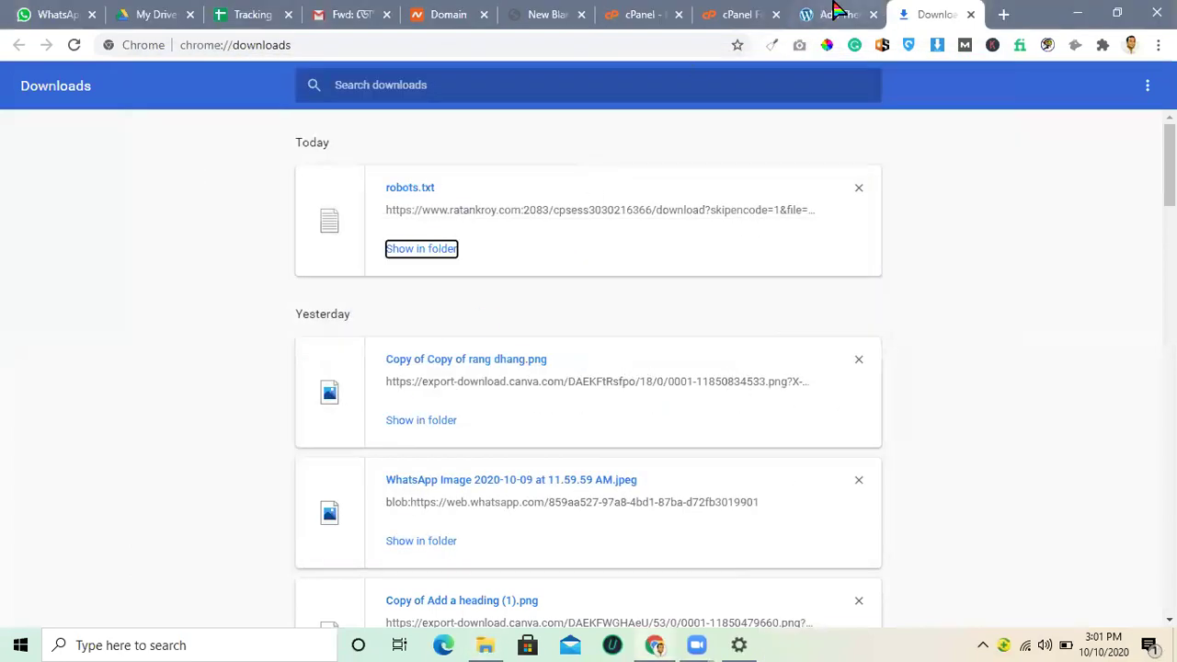
left_click(837, 13)
Step: Close the JetBlack theme preview to get back to the themes grid
scroll(649, 337, "down", 5)
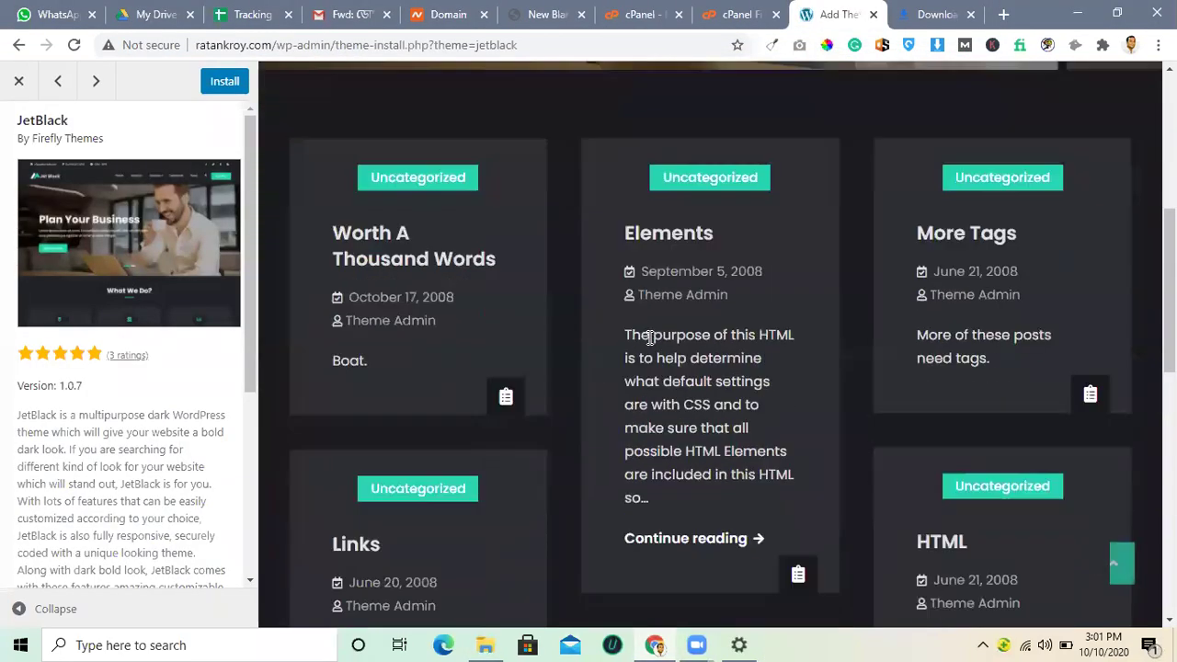
scroll(646, 336, "down", 9)
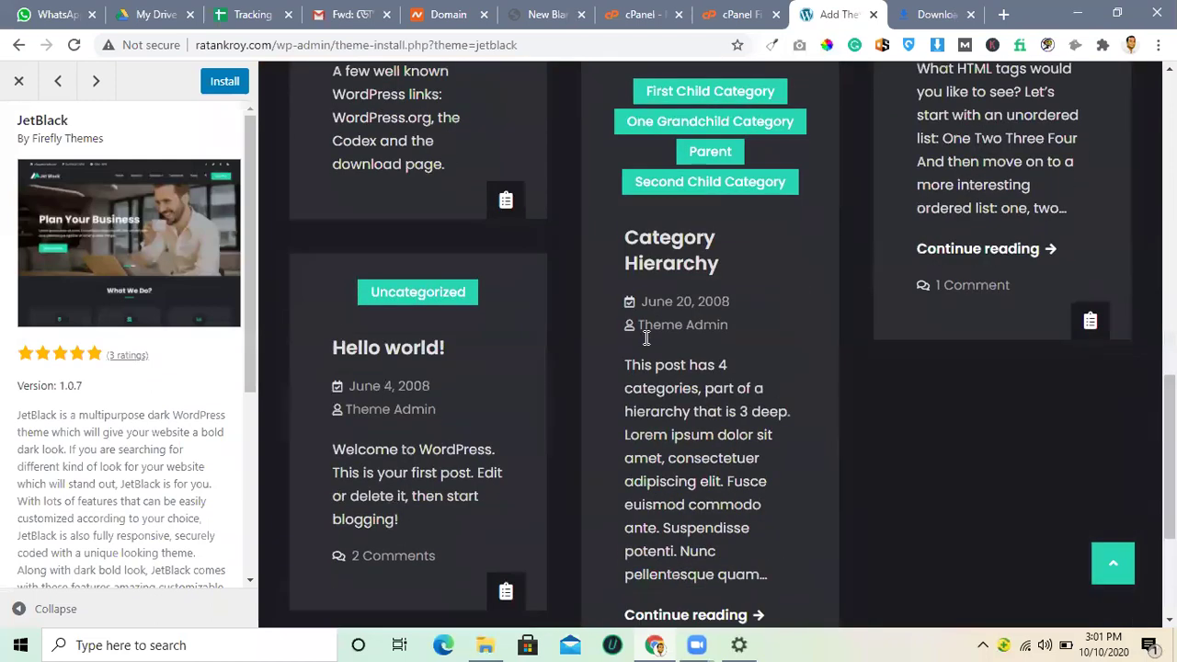
scroll(643, 350, "up", 4)
scroll(635, 350, "up", 6)
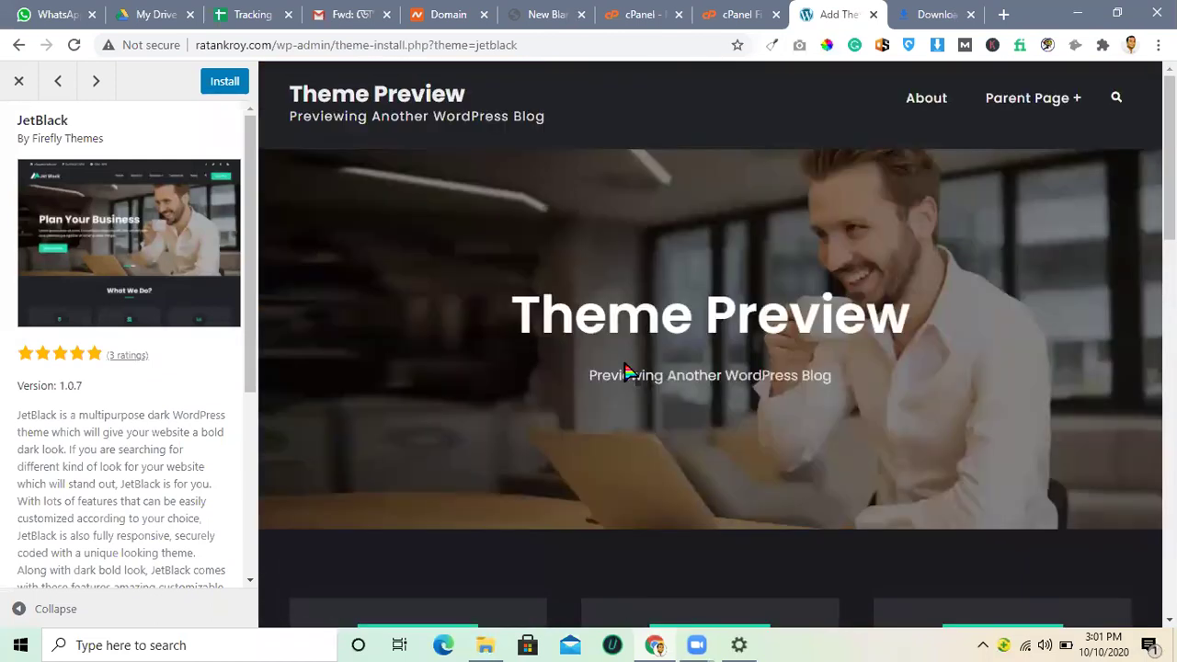
mouse_move(1025, 103)
left_click(16, 82)
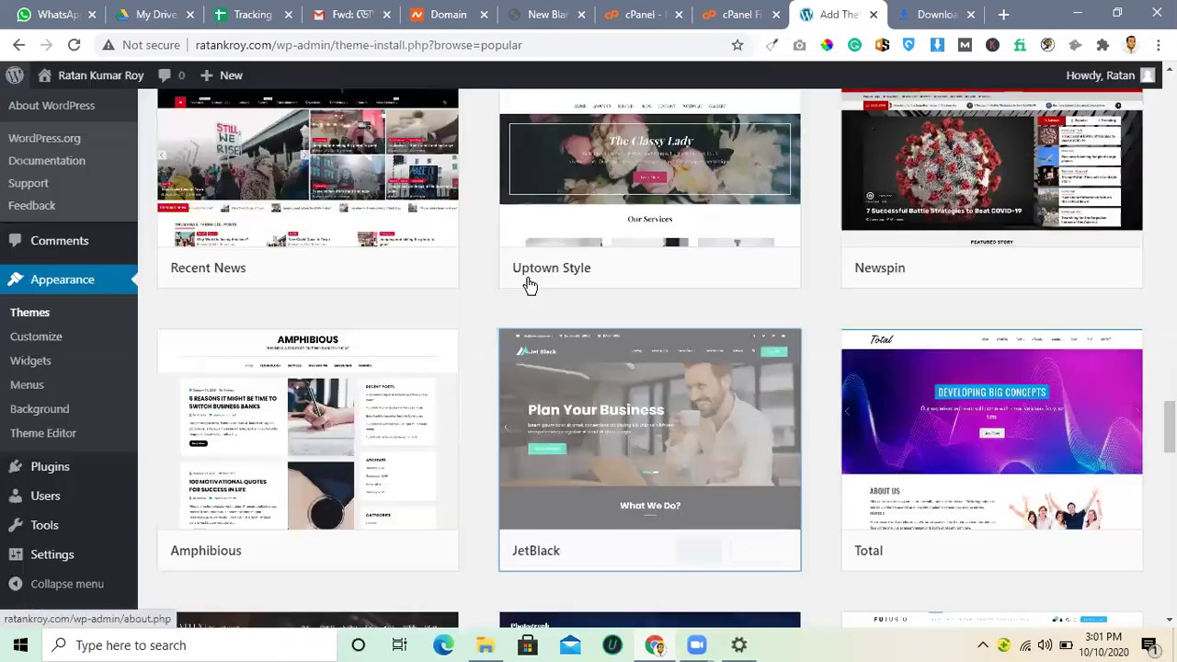
Step: Browse the Popular grid down to PHLOX, Orchid Store, Airi, Conceptly and Versatile Business Dark
scroll(604, 377, "down", 5)
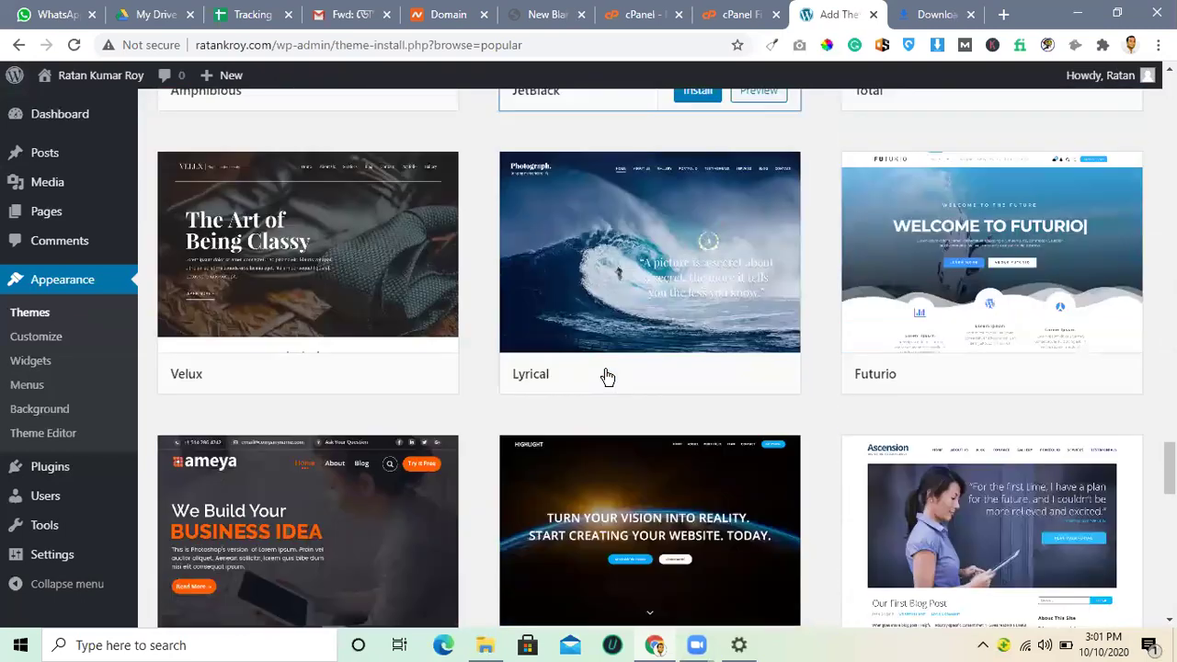
scroll(606, 377, "down", 5)
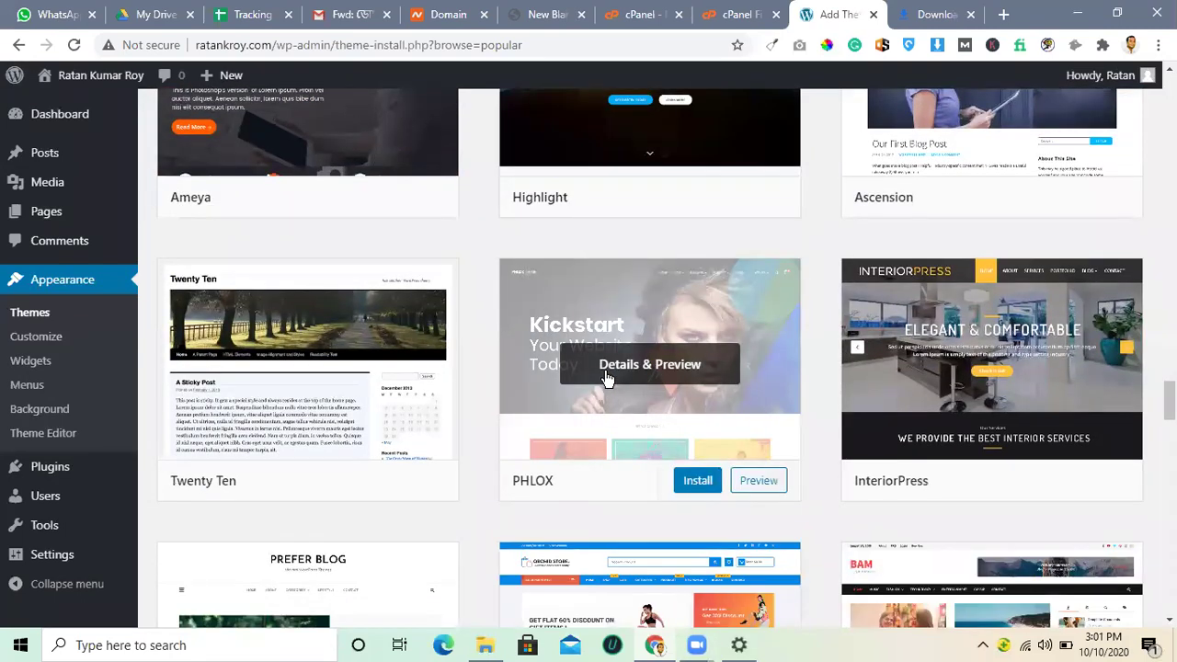
scroll(606, 377, "down", 4)
scroll(607, 377, "down", 2)
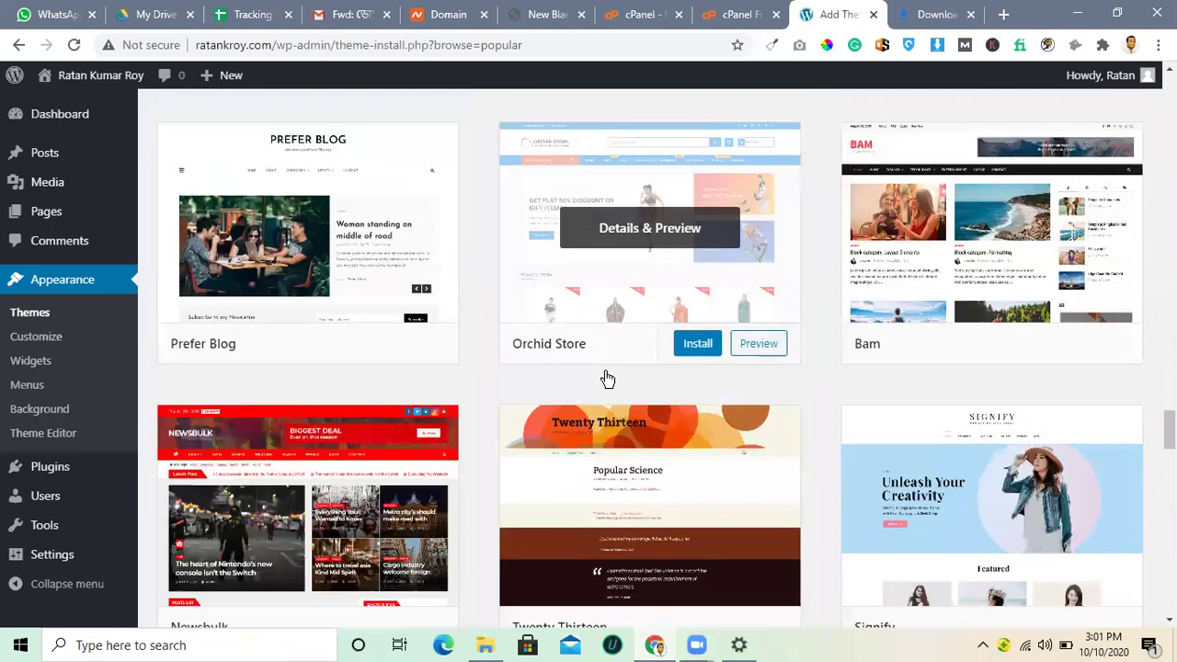
scroll(606, 377, "down", 5)
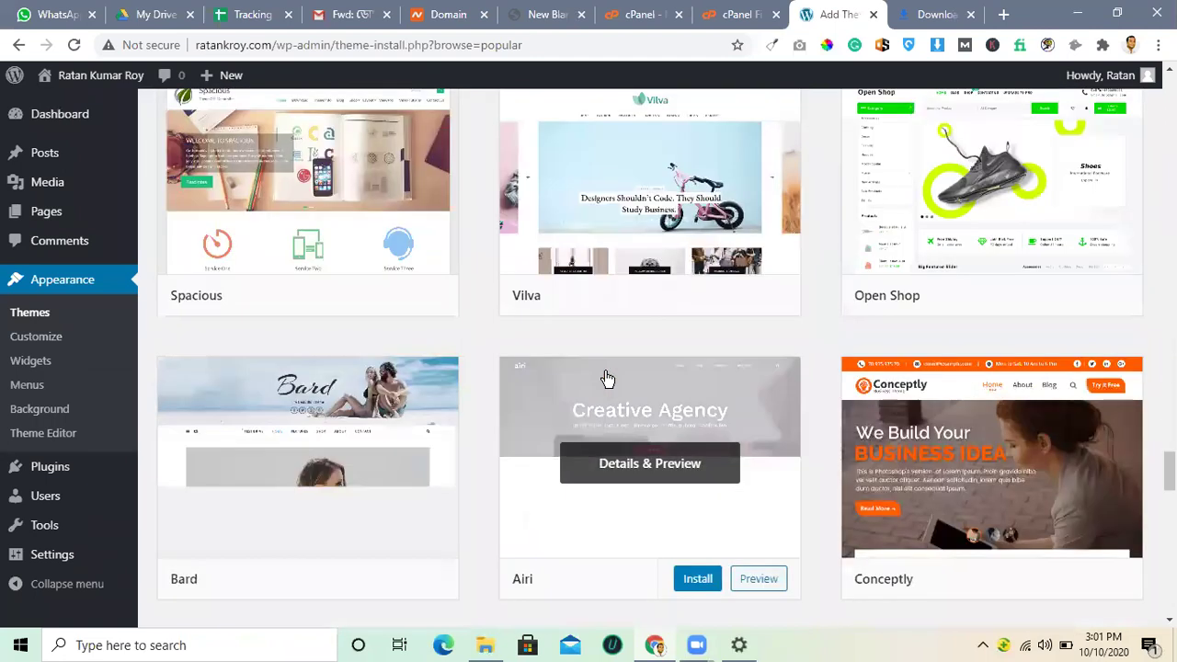
scroll(606, 377, "down", 2)
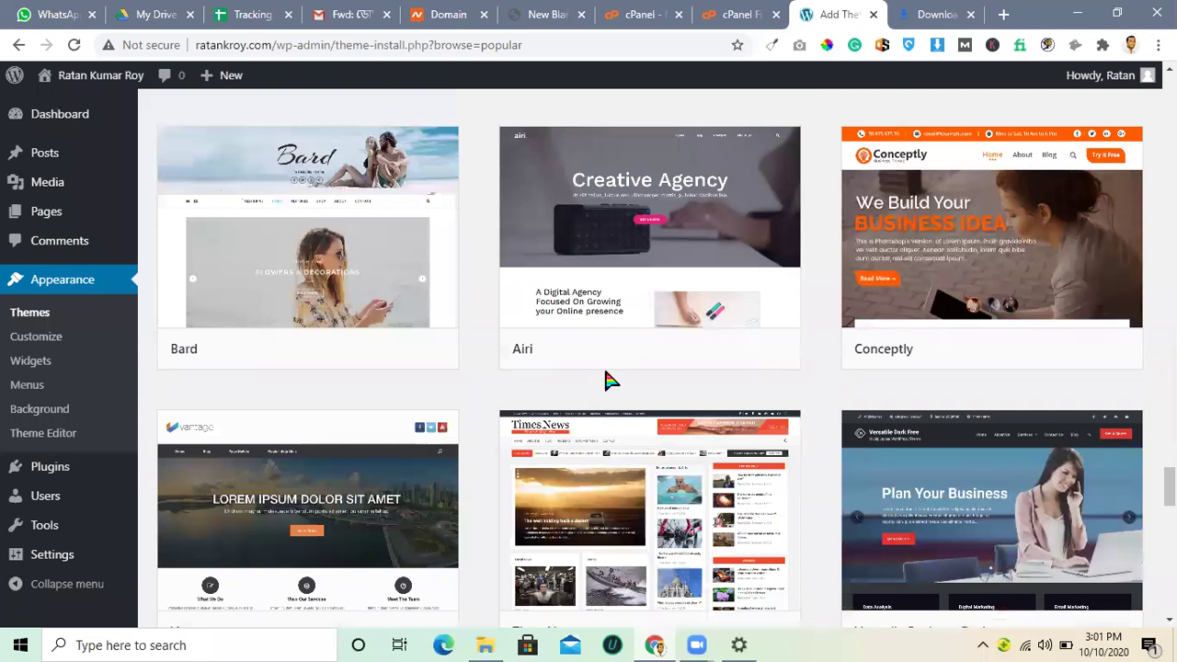
mouse_move(974, 313)
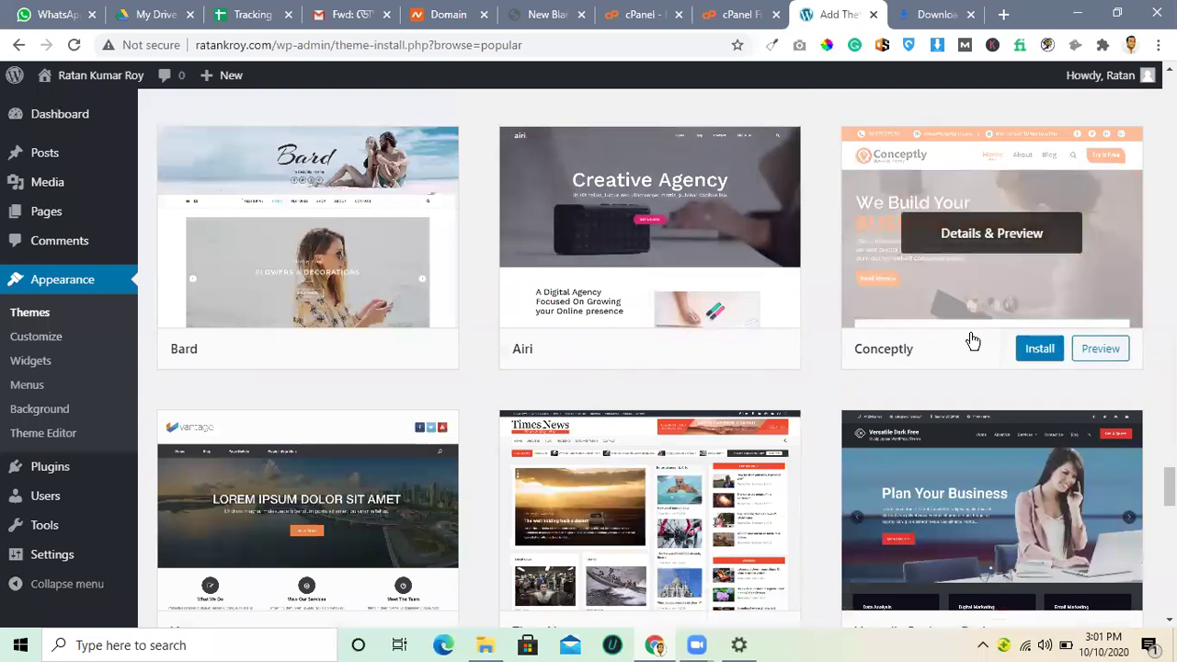
scroll(973, 341, "down", 3)
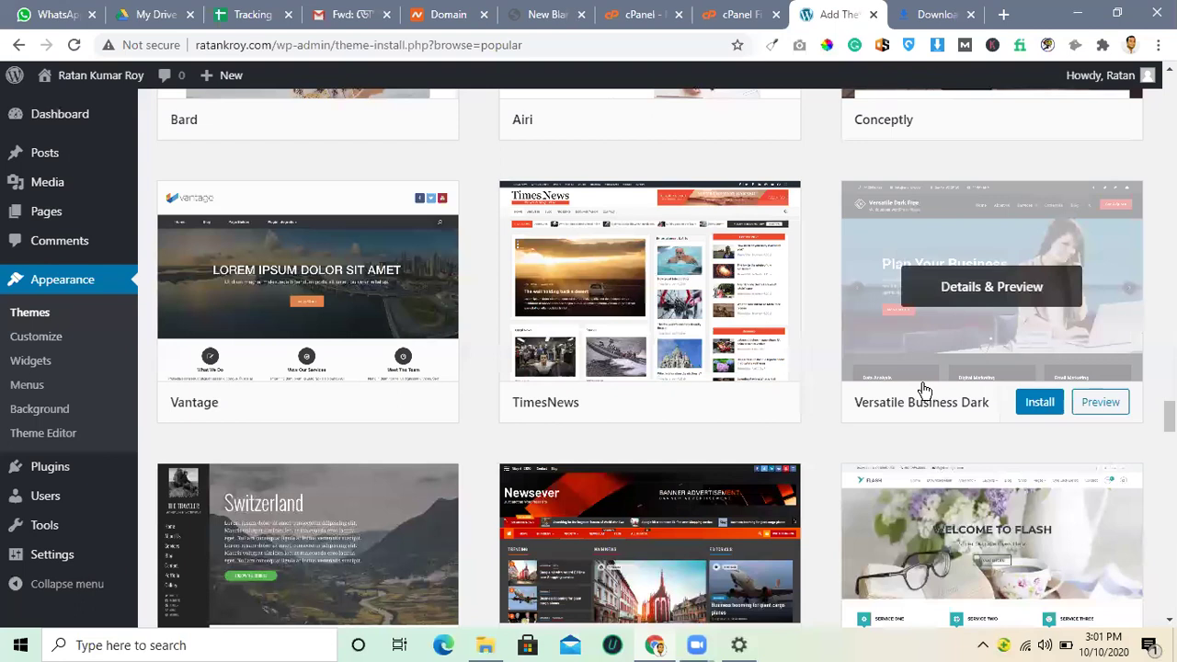
scroll(925, 389, "up", 3)
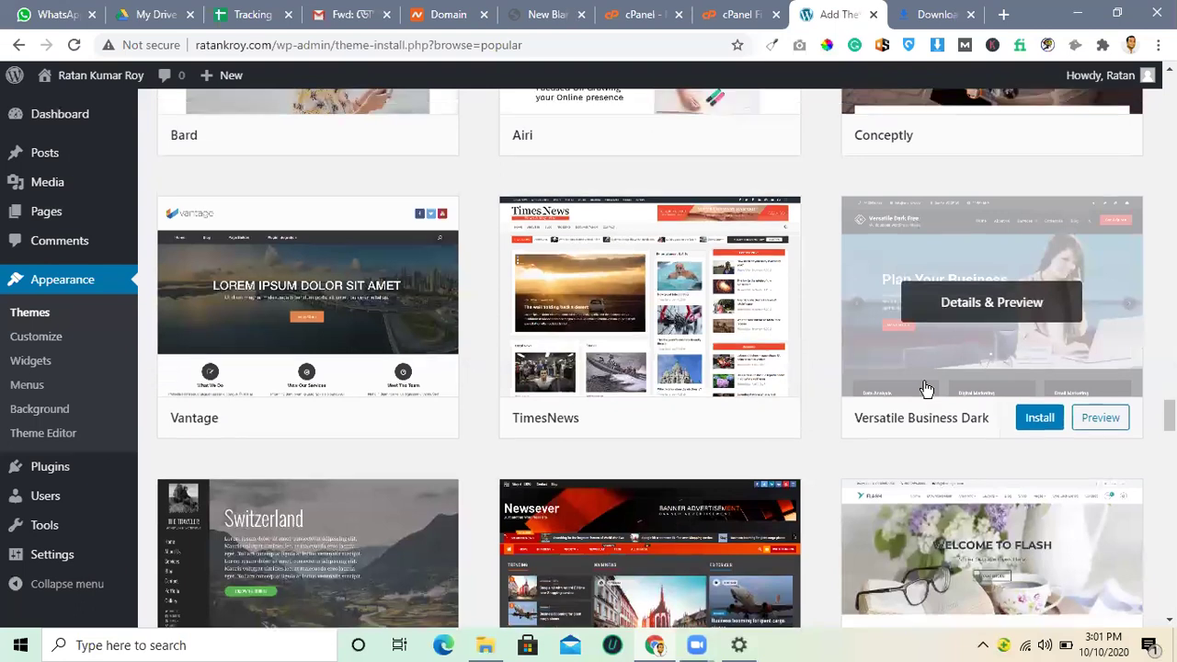
Step: Preview the Conceptly theme, scroll through its demo, then close the preview
left_click(1116, 351)
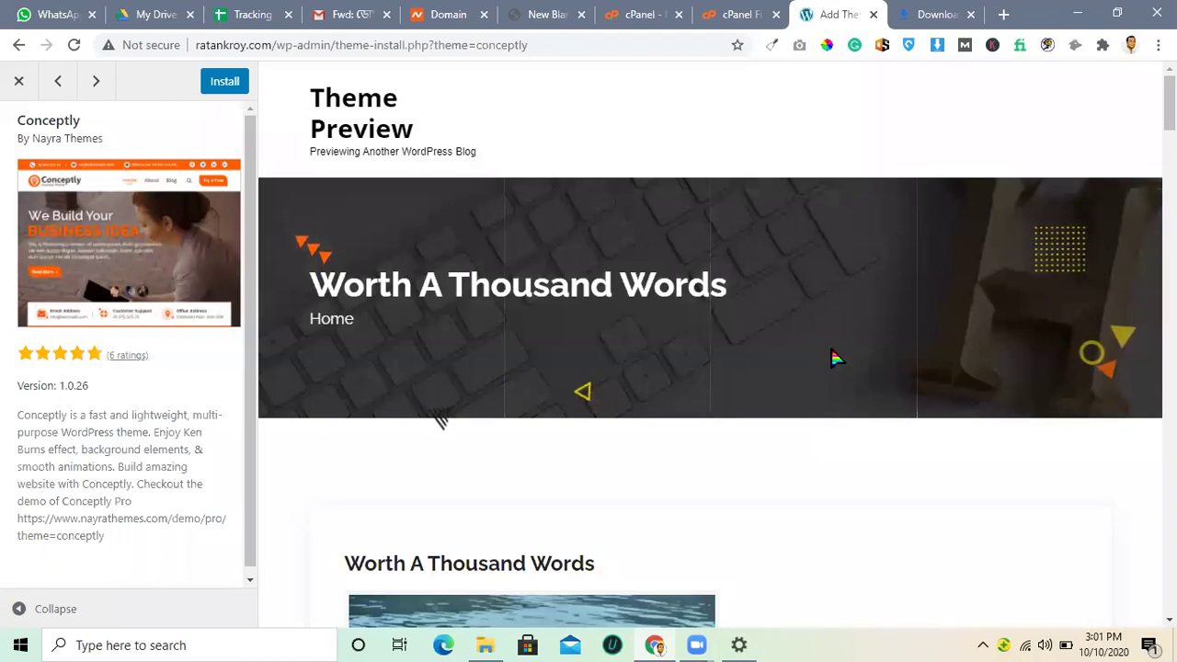
scroll(835, 361, "down", 2)
scroll(836, 368, "down", 2)
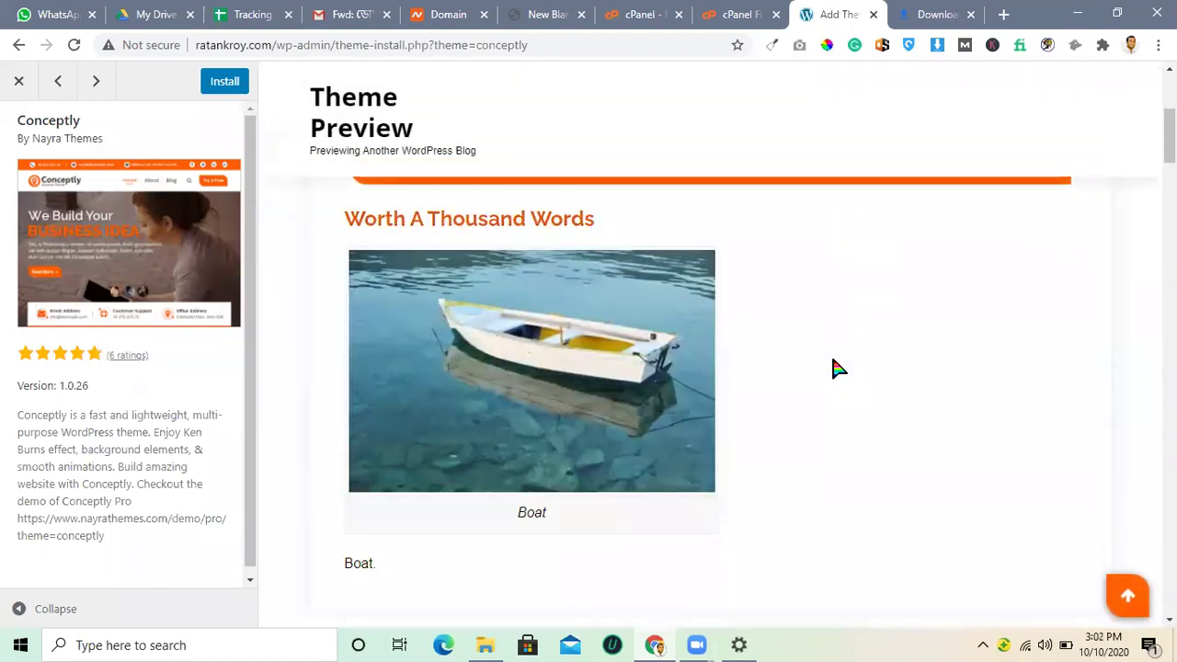
scroll(836, 367, "down", 4)
scroll(832, 368, "down", 5)
scroll(835, 396, "up", 15)
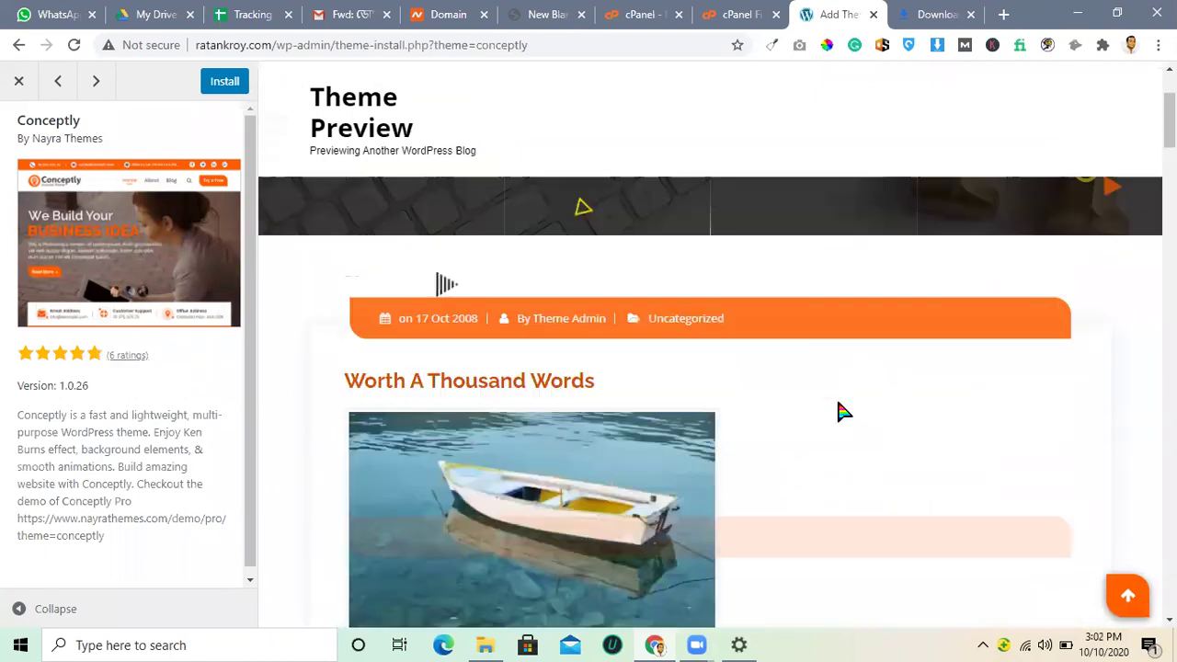
left_click(19, 82)
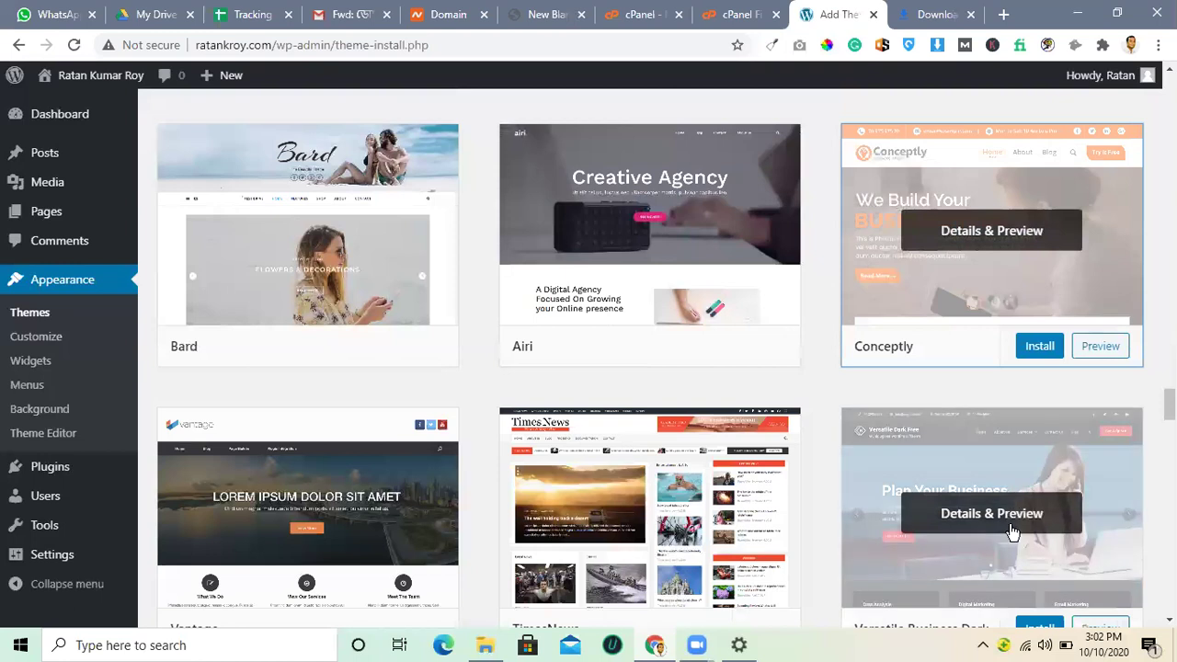
scroll(1030, 532, "down", 1)
scroll(1030, 531, "down", 2)
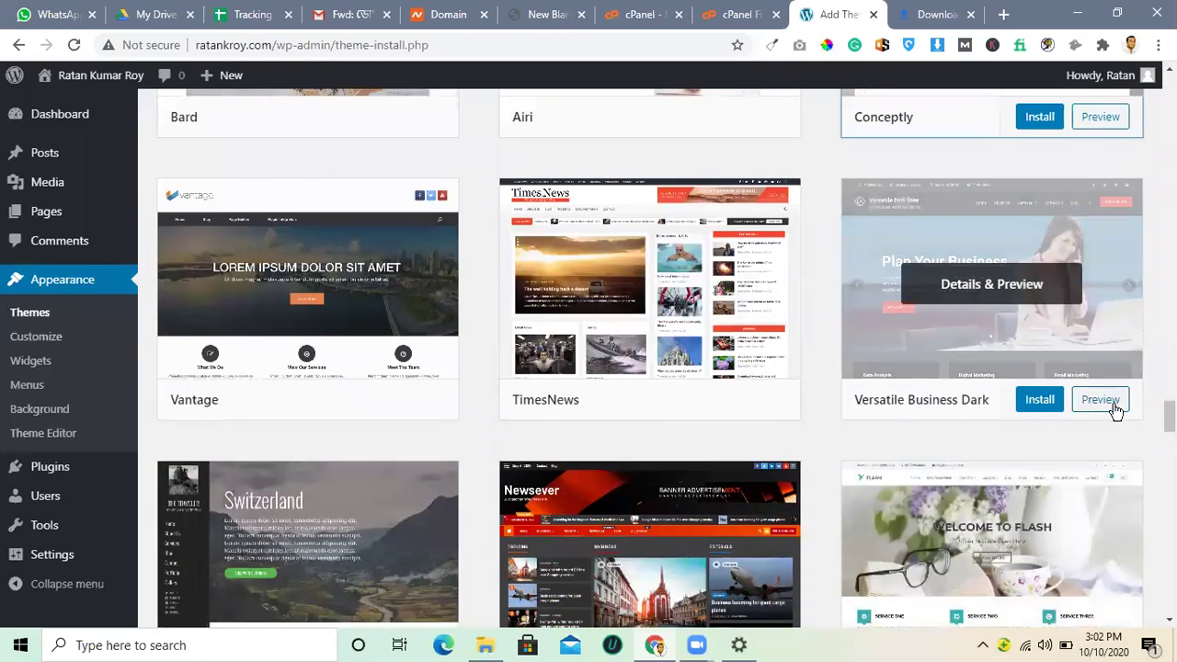
left_click(1111, 403)
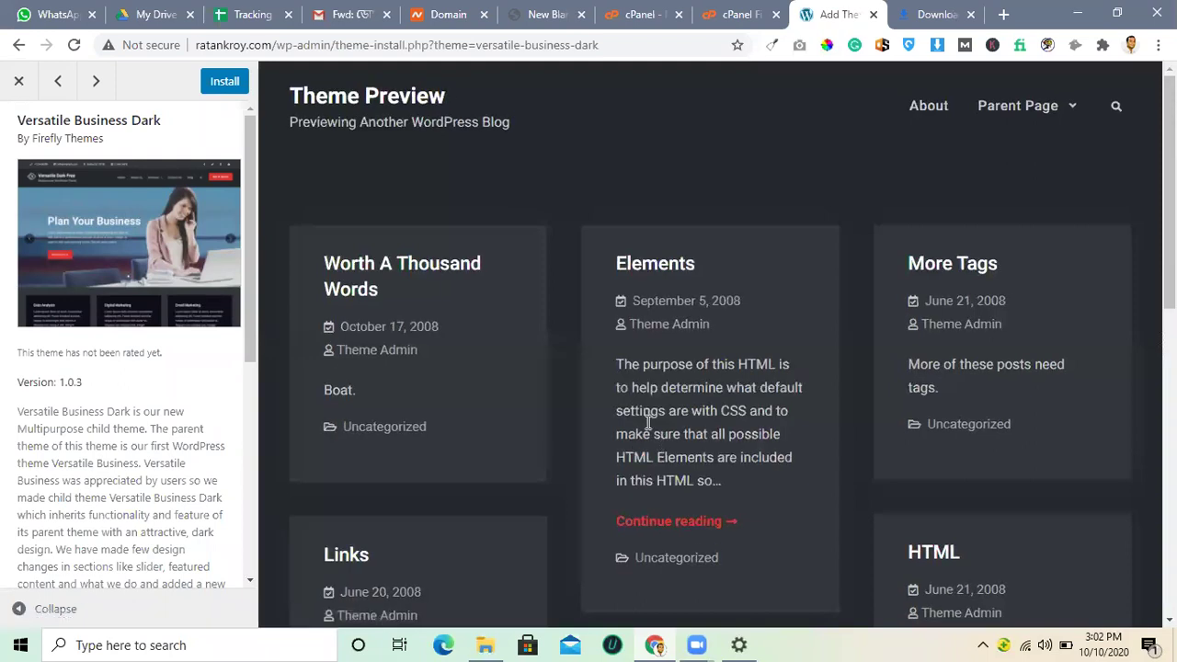
scroll(581, 363, "down", 10)
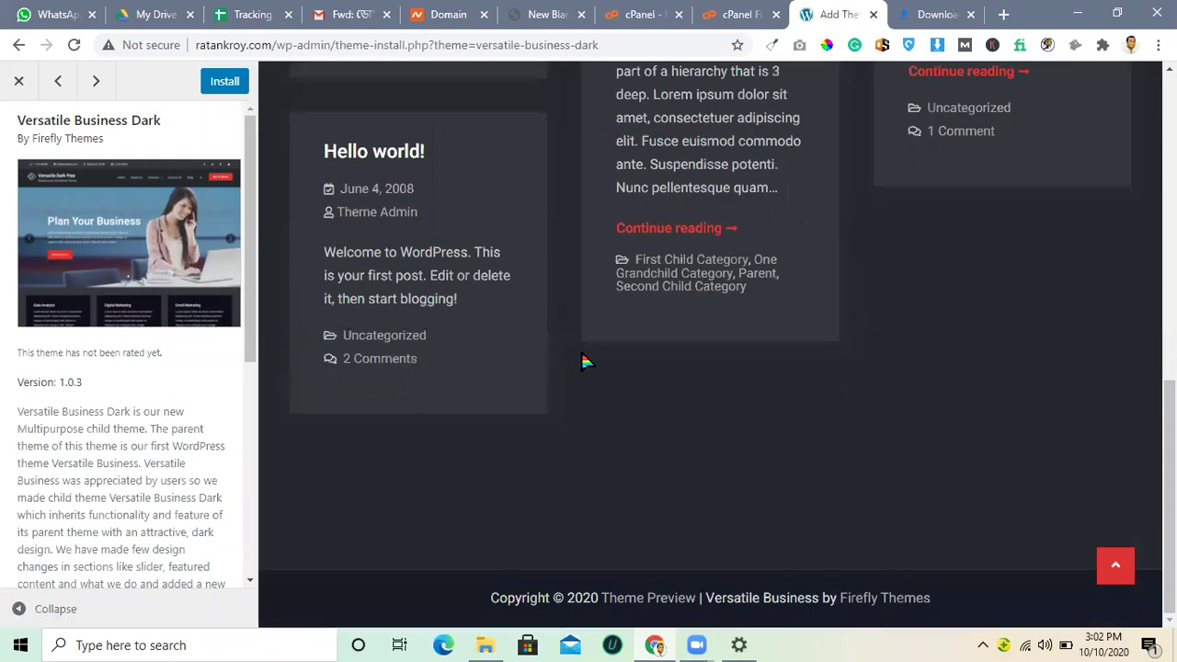
scroll(569, 370, "up", 10)
left_click(19, 81)
scroll(329, 423, "down", 5)
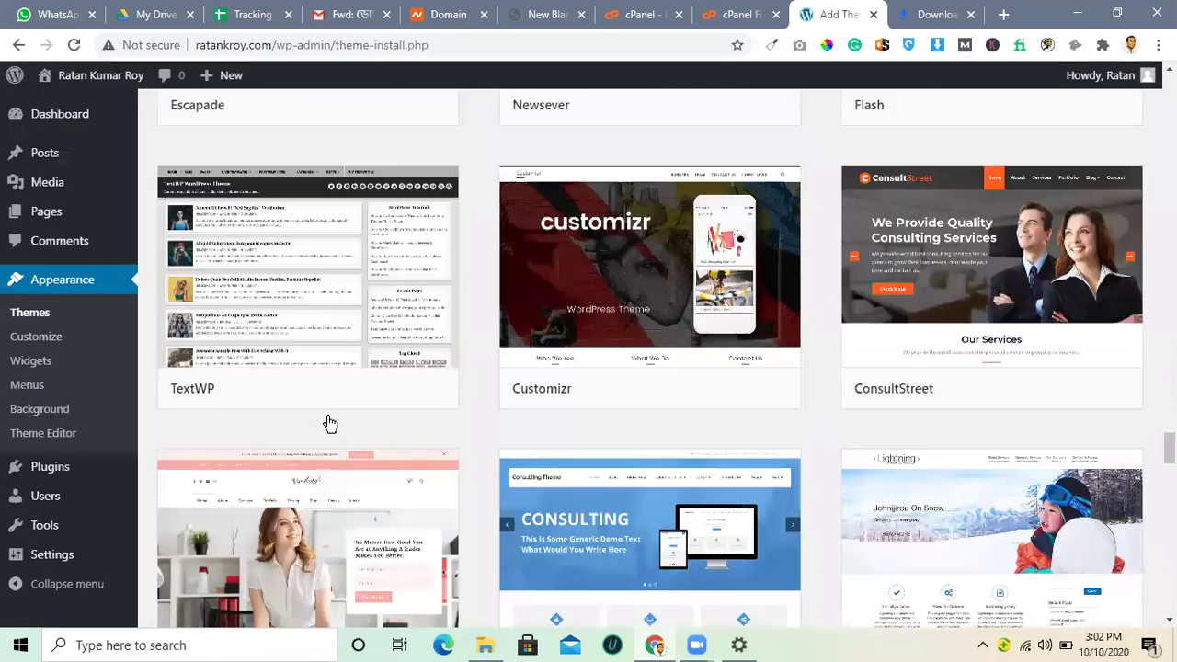
scroll(337, 420, "down", 1)
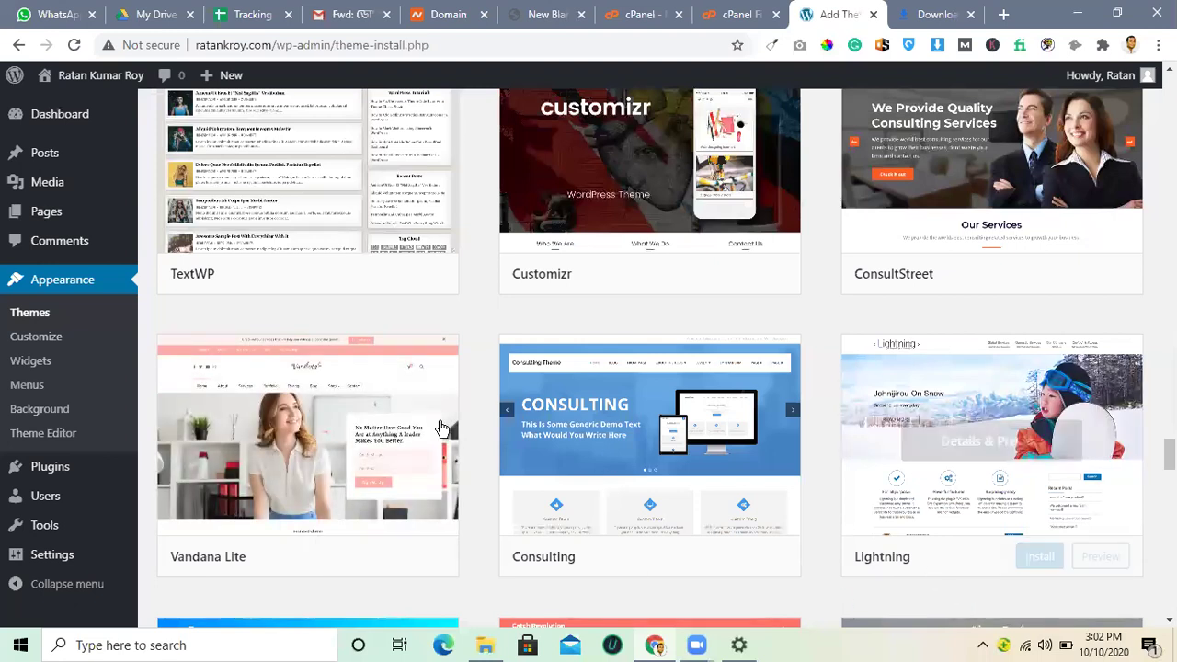
scroll(303, 395, "down", 1)
left_click(418, 443)
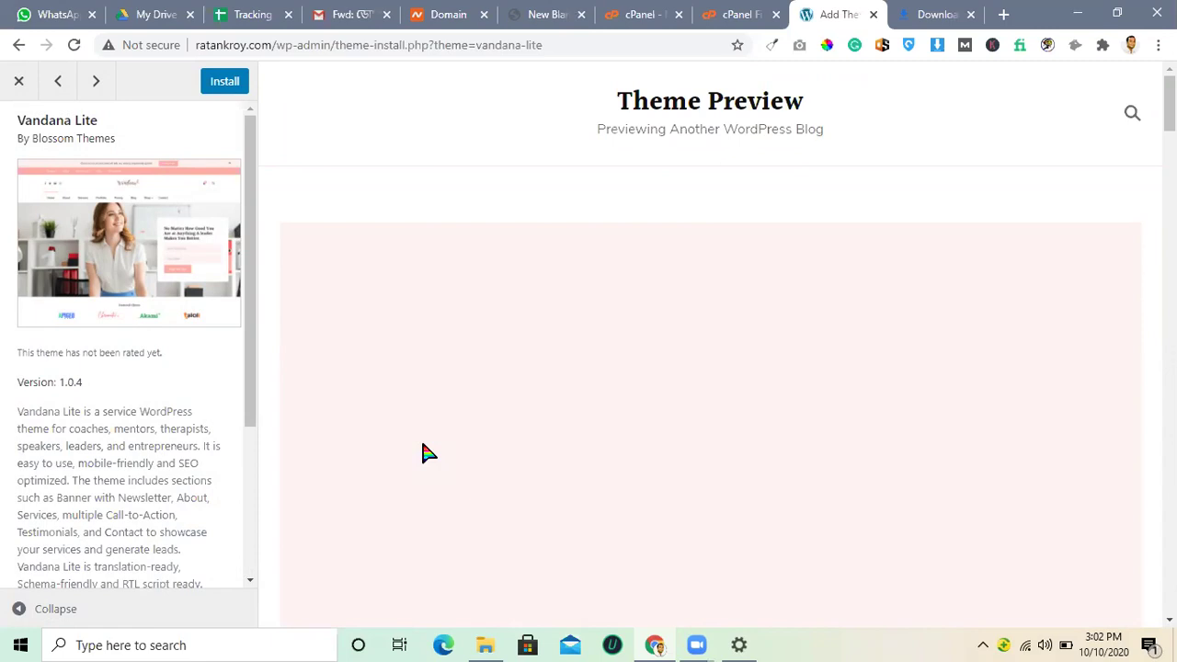
scroll(982, 353, "down", 5)
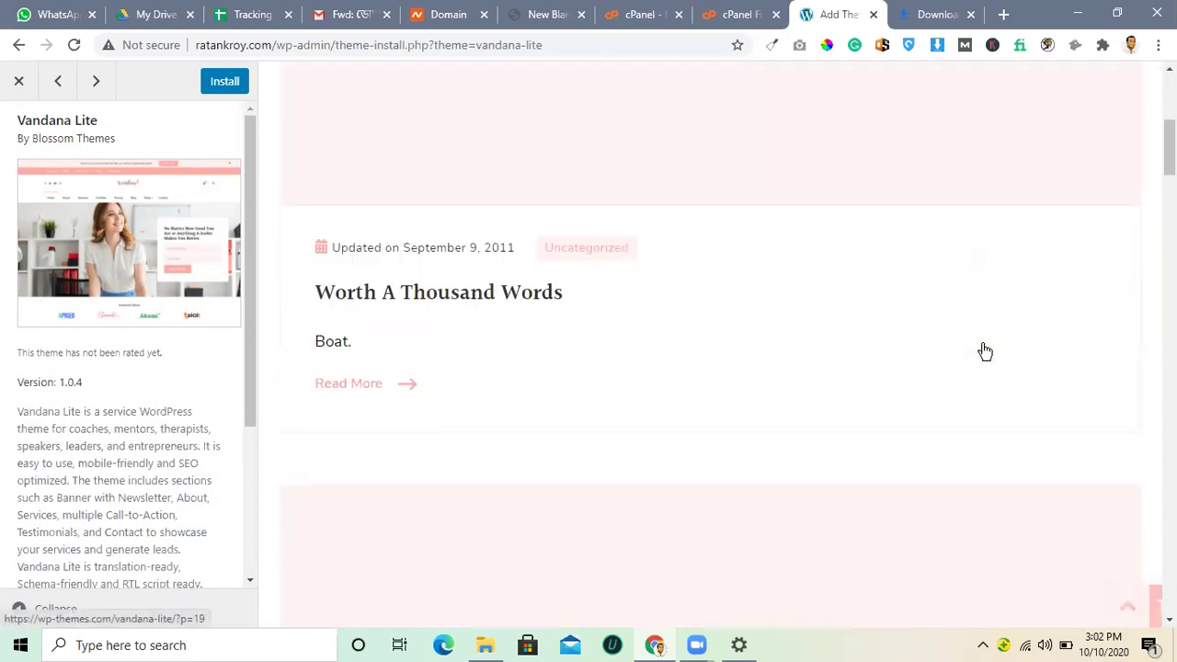
scroll(984, 344, "up", 10)
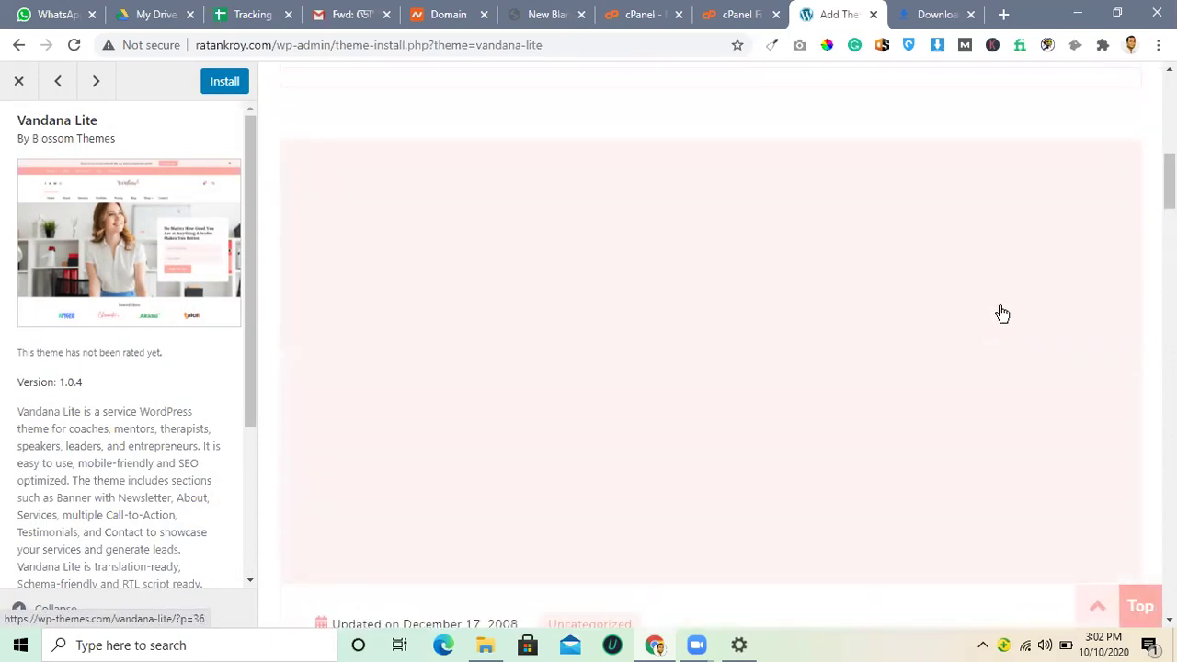
scroll(1016, 290, "up", 2)
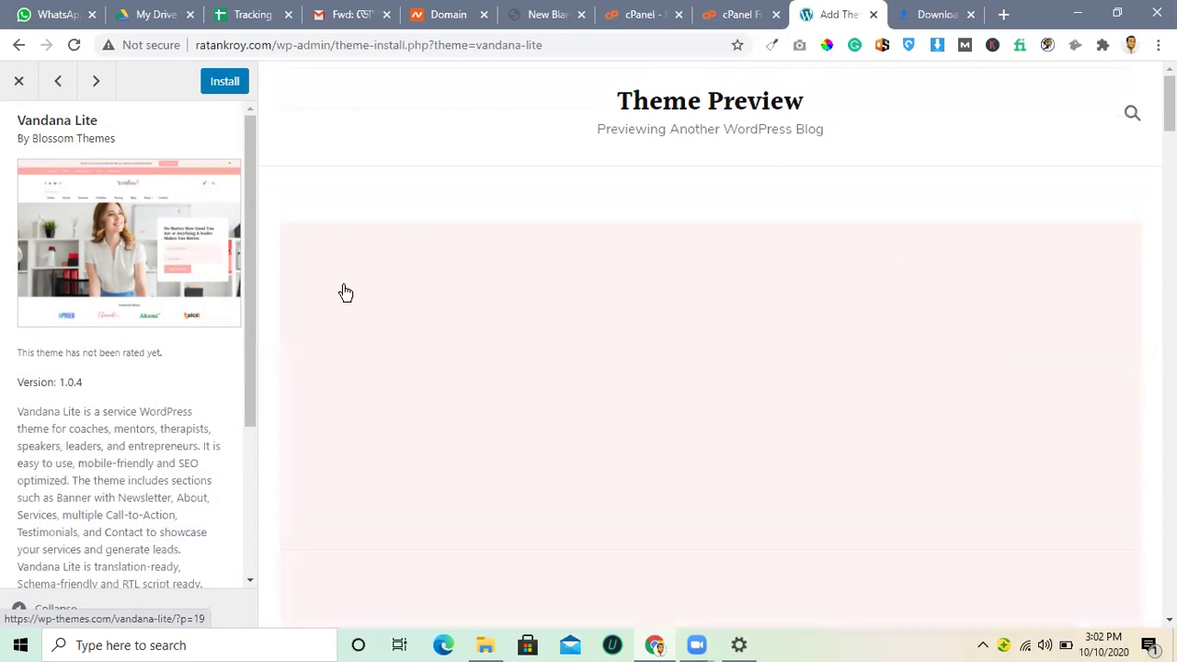
left_click(19, 84)
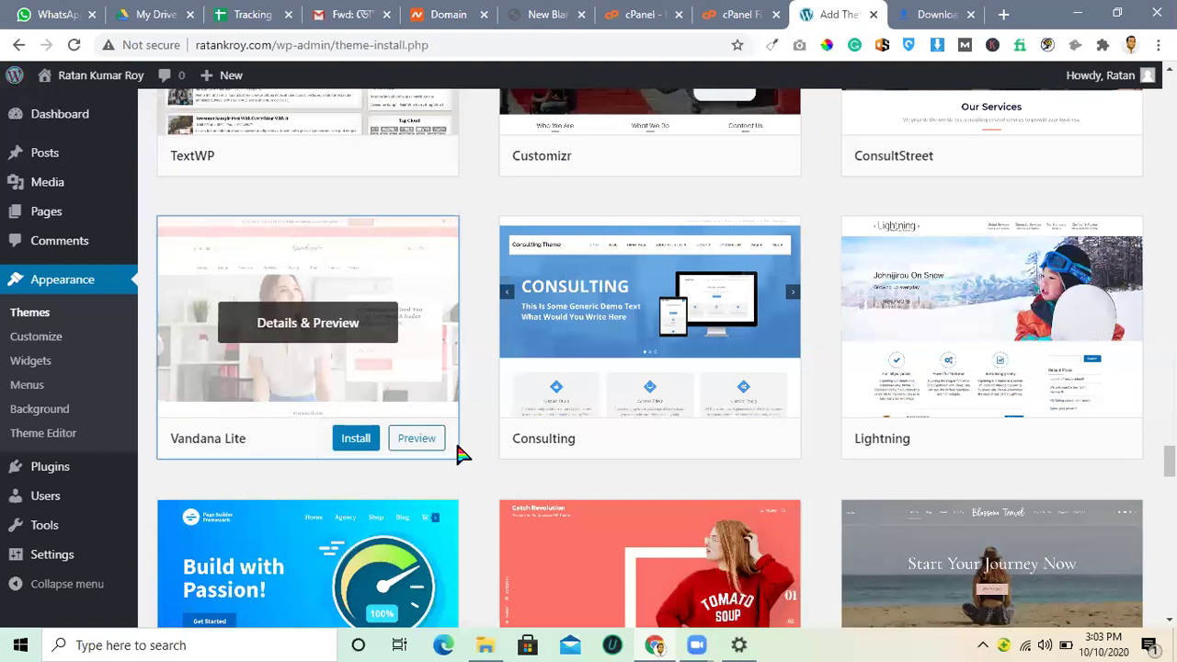
left_click(416, 438)
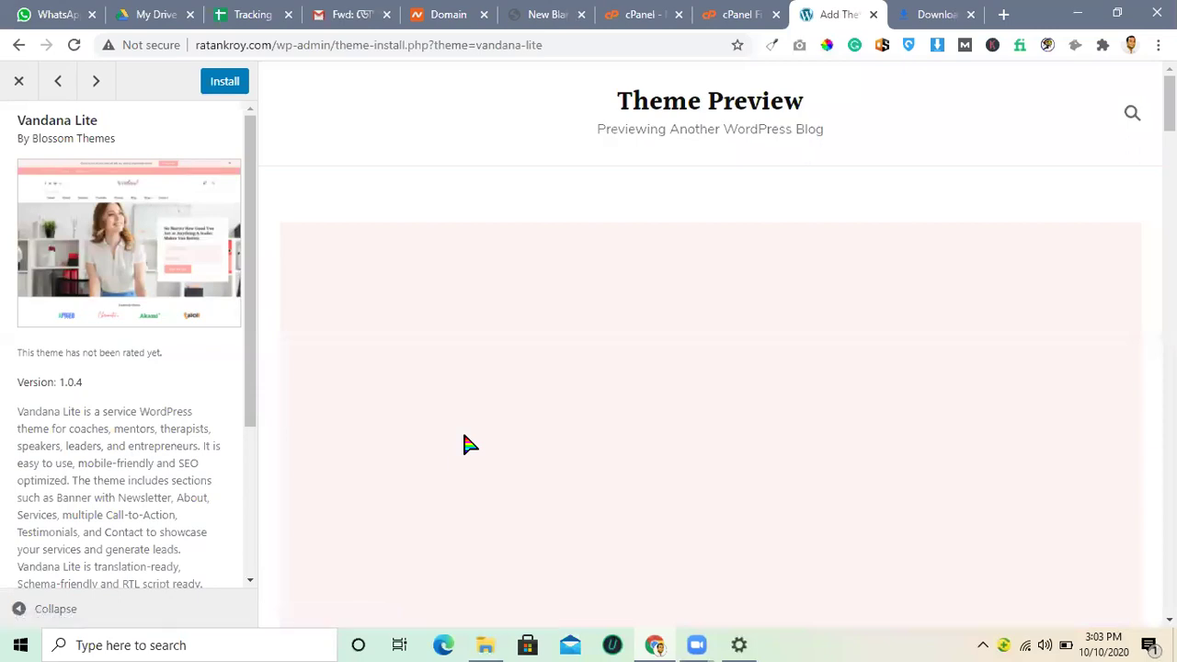
scroll(791, 316, "down", 10)
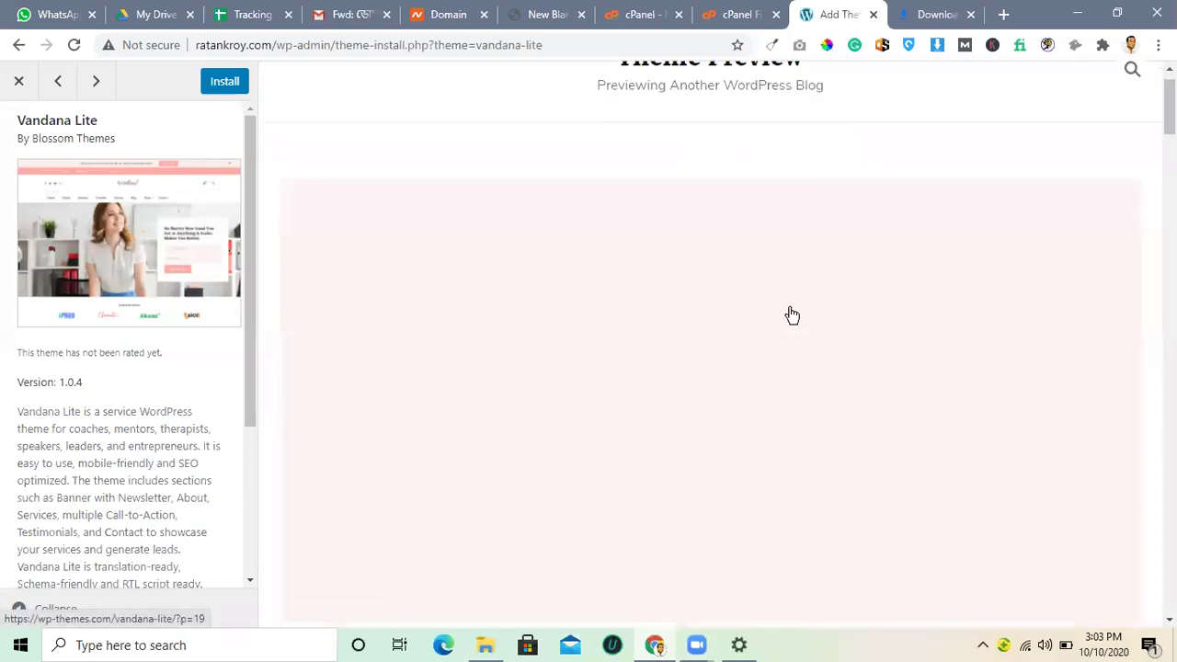
scroll(796, 353, "down", 8)
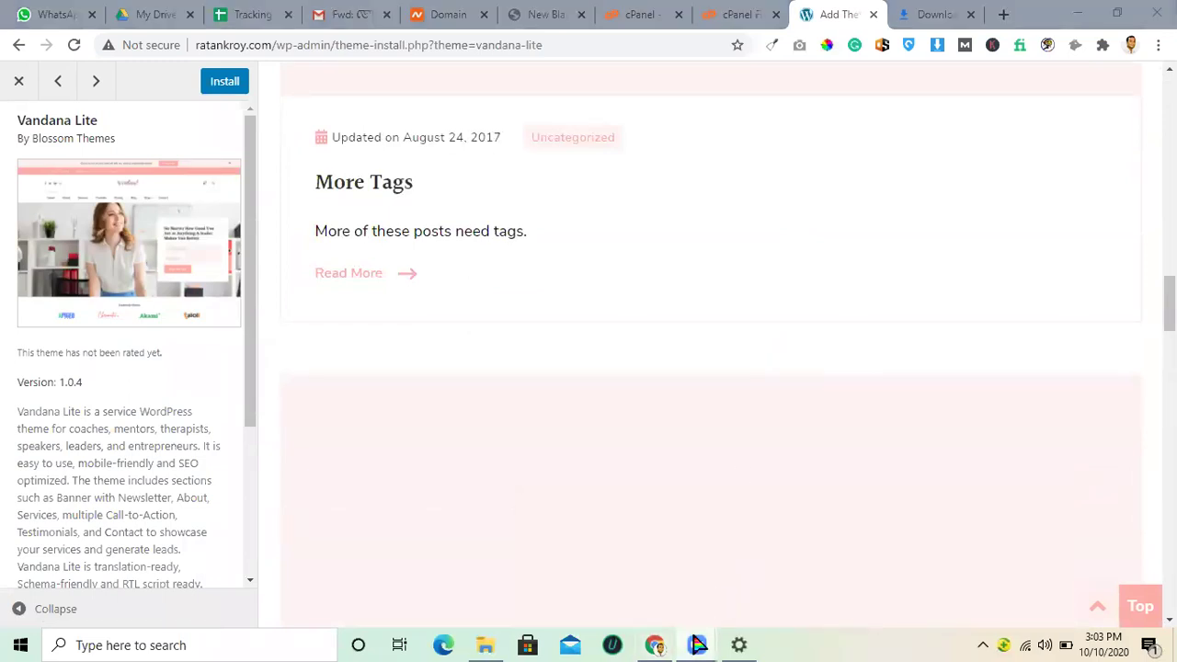
left_click(697, 645)
left_click(685, 598)
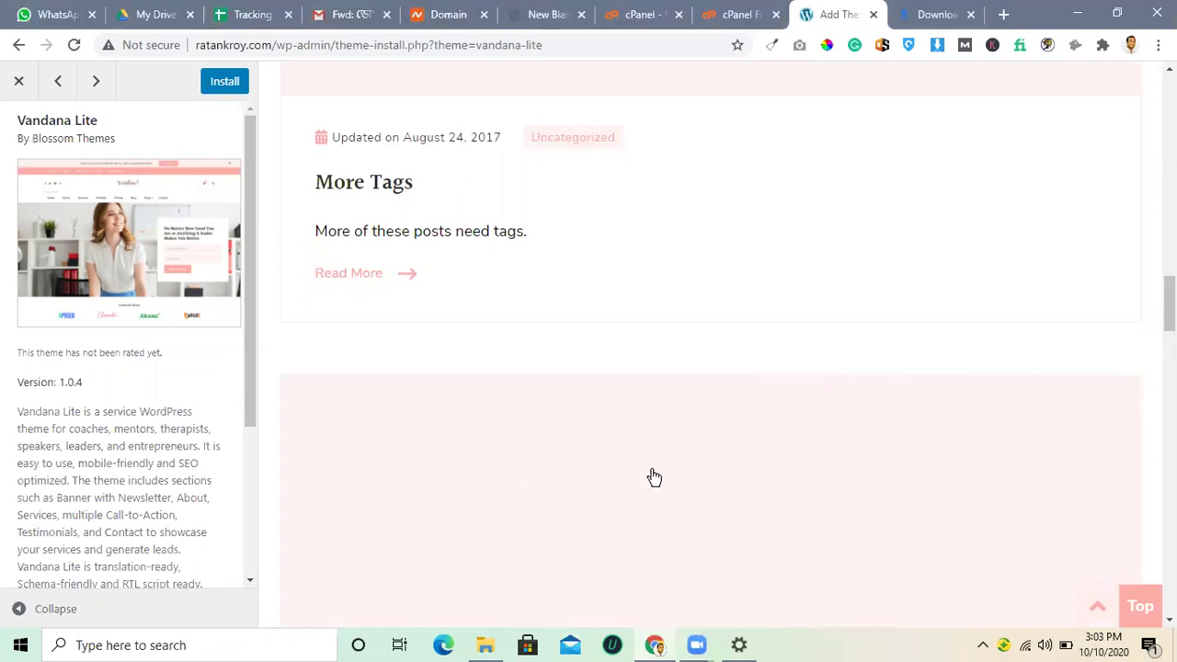
scroll(654, 477, "down", 2)
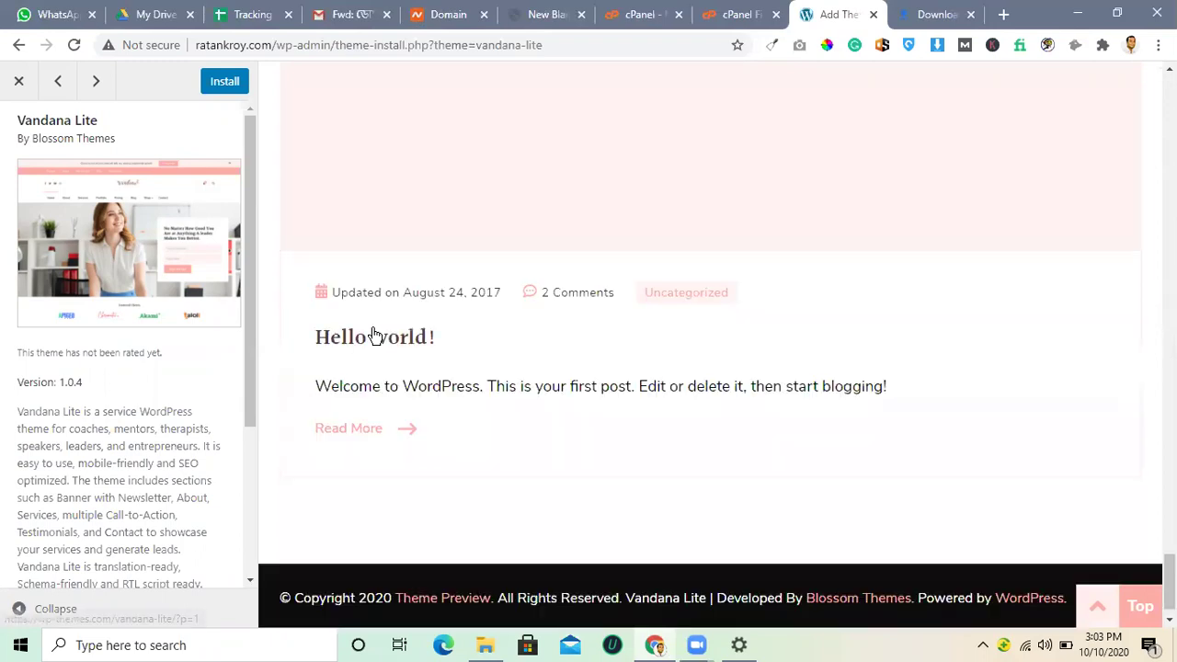
left_click(17, 83)
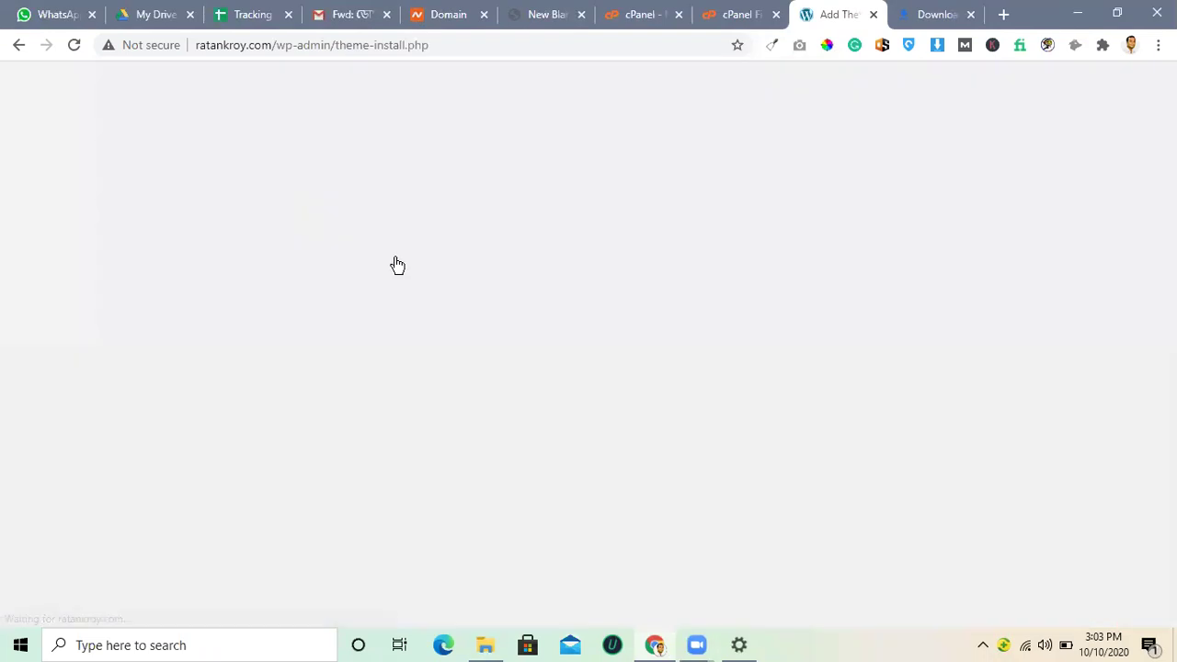
scroll(462, 267, "down", 4)
mouse_move(616, 357)
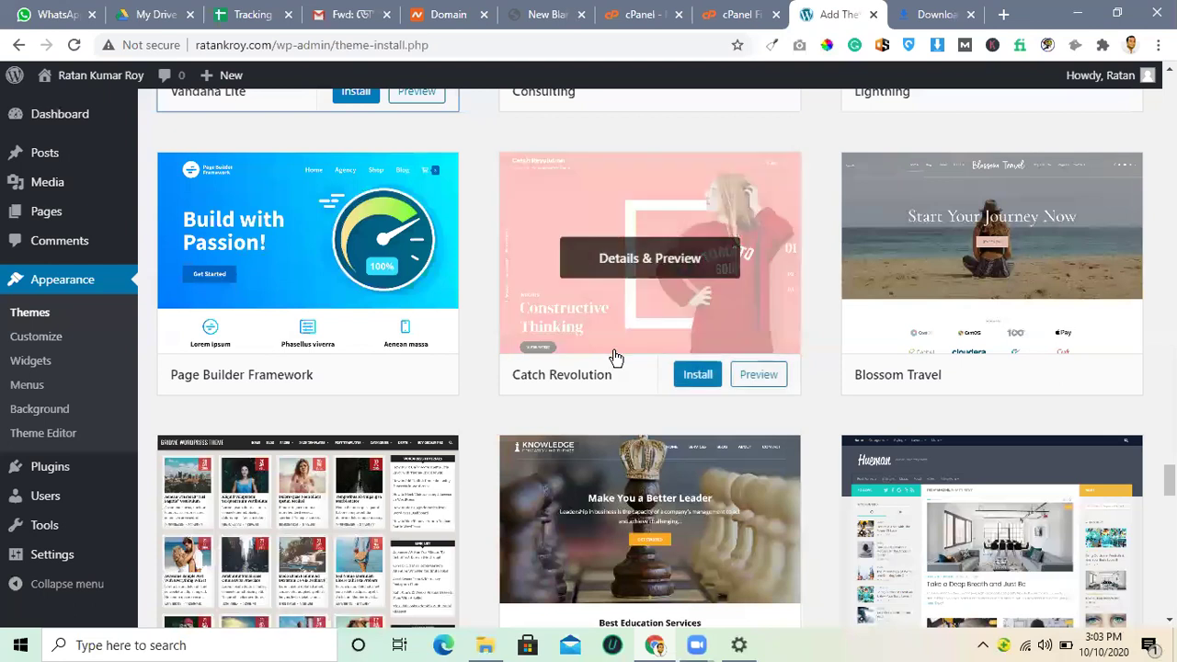
scroll(616, 359, "down", 5)
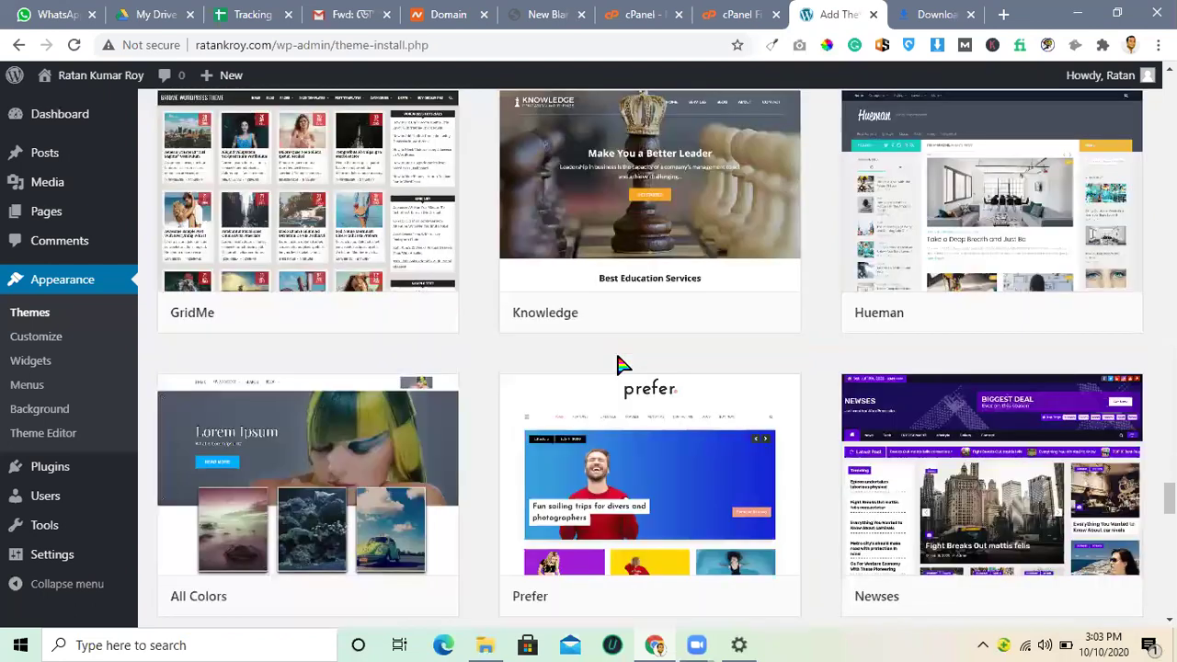
scroll(618, 362, "down", 5)
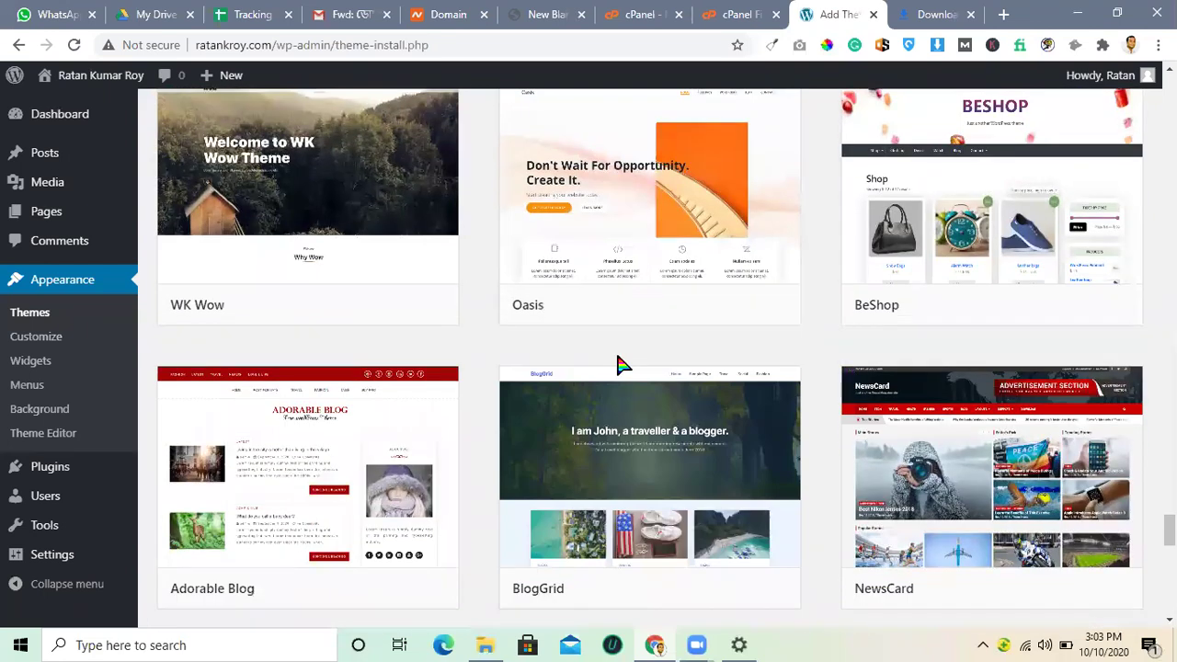
scroll(619, 363, "up", 3)
scroll(620, 365, "down", 3)
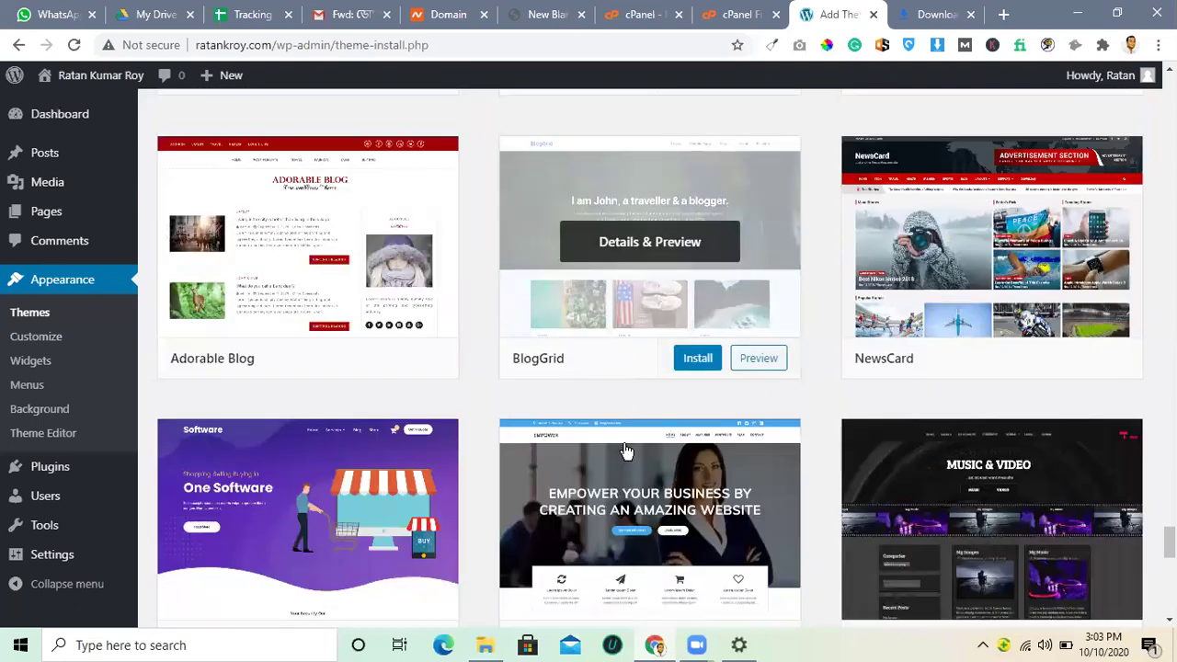
scroll(649, 428, "down", 4)
scroll(650, 429, "down", 4)
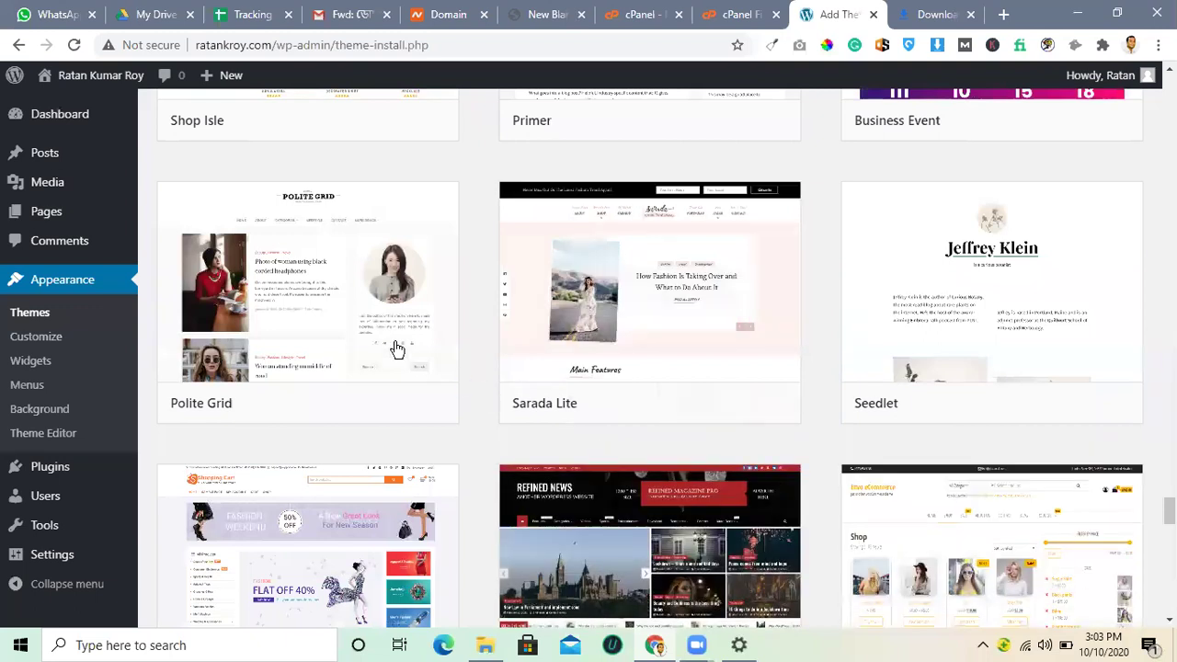
left_click(416, 403)
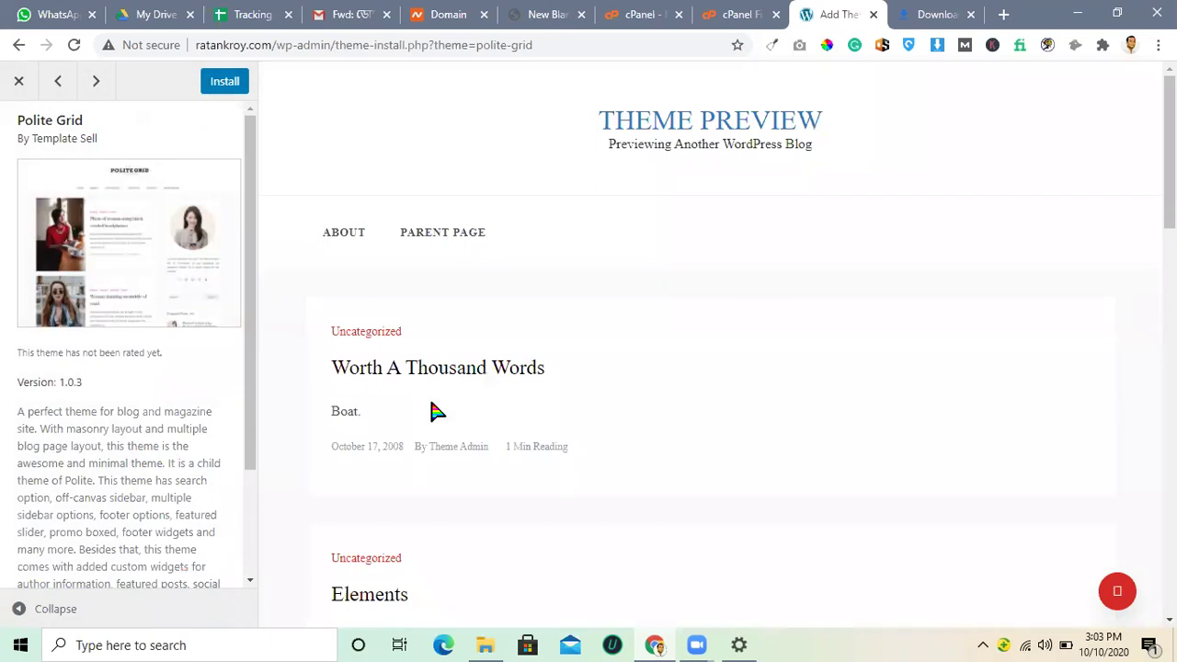
scroll(436, 411, "down", 15)
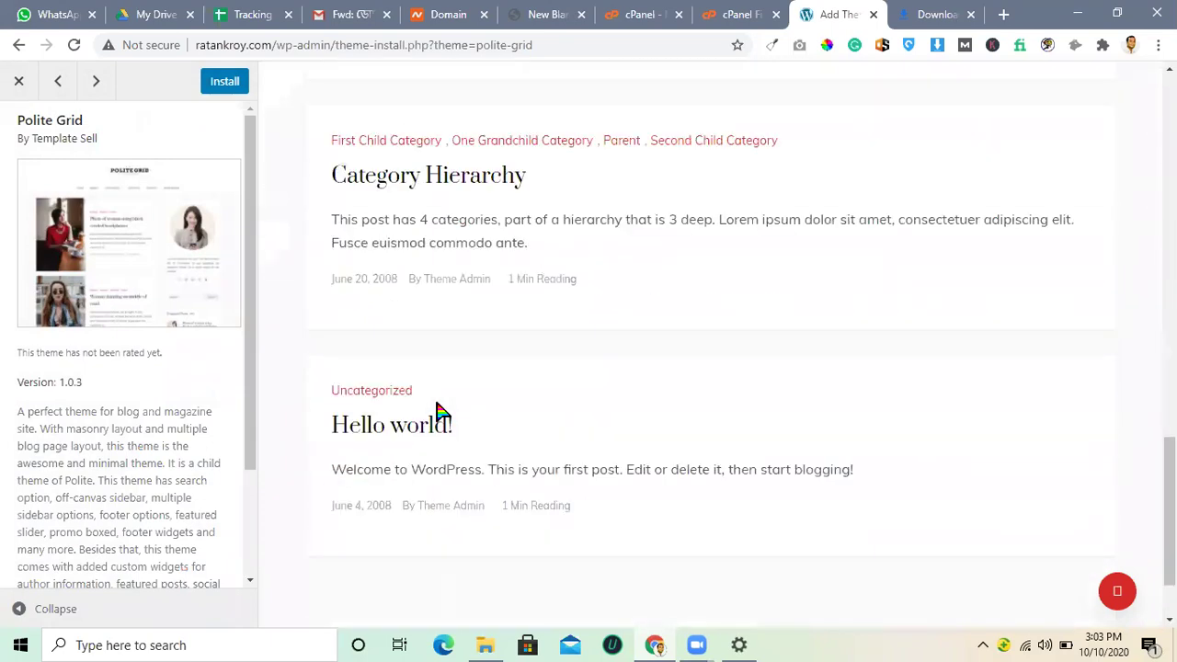
scroll(438, 405, "up", 15)
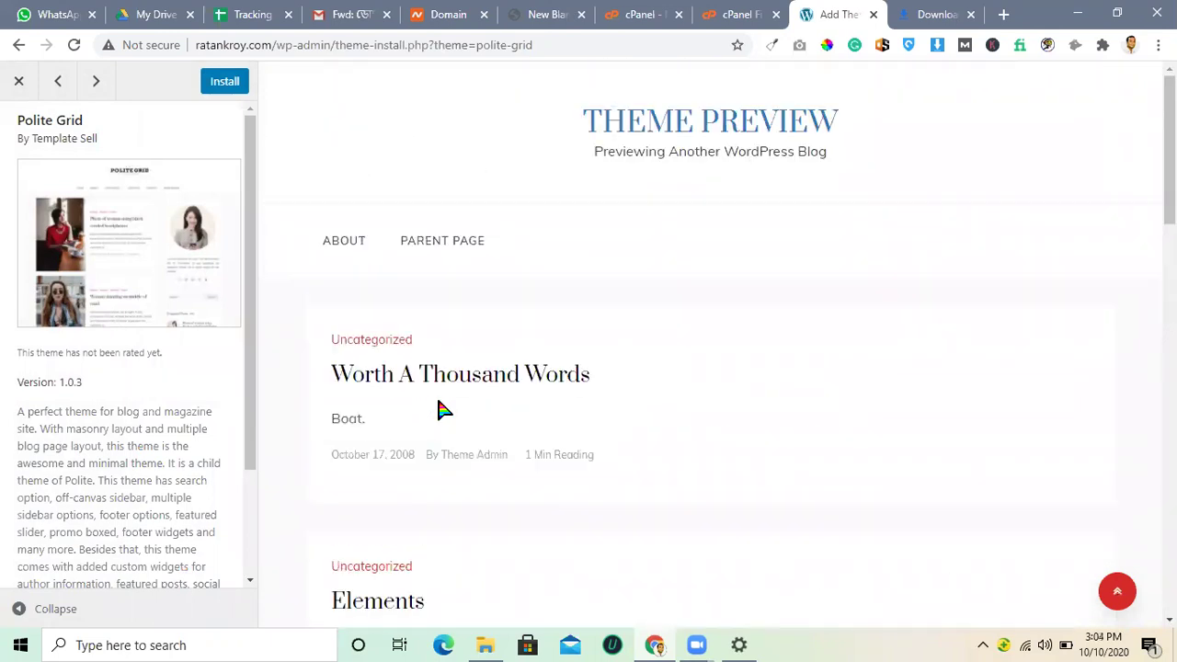
left_click(15, 83)
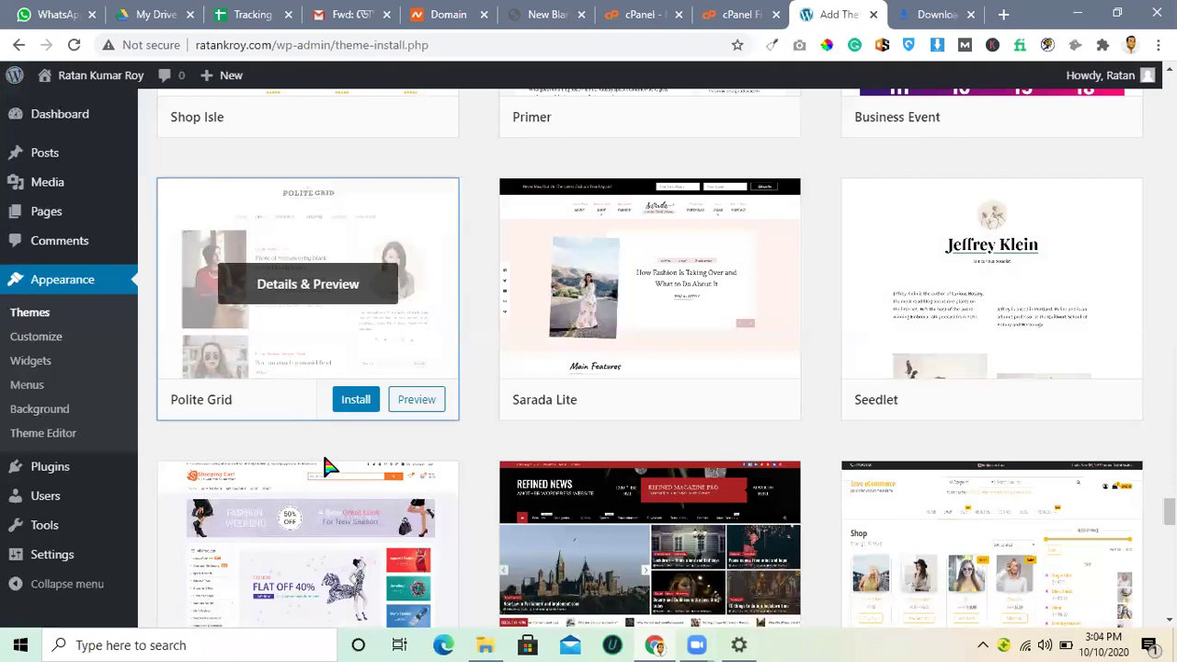
Step: Scroll the Add Themes grid and open the Business Consult theme preview
scroll(329, 467, "down", 8)
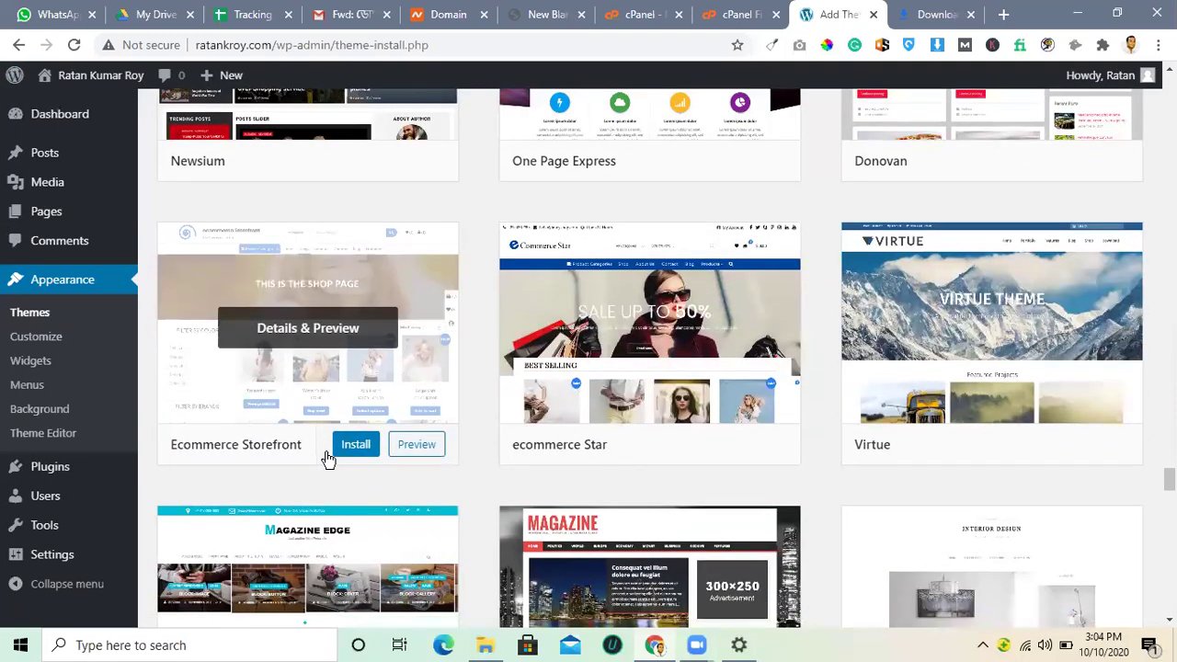
scroll(329, 458, "down", 6)
scroll(329, 457, "down", 5)
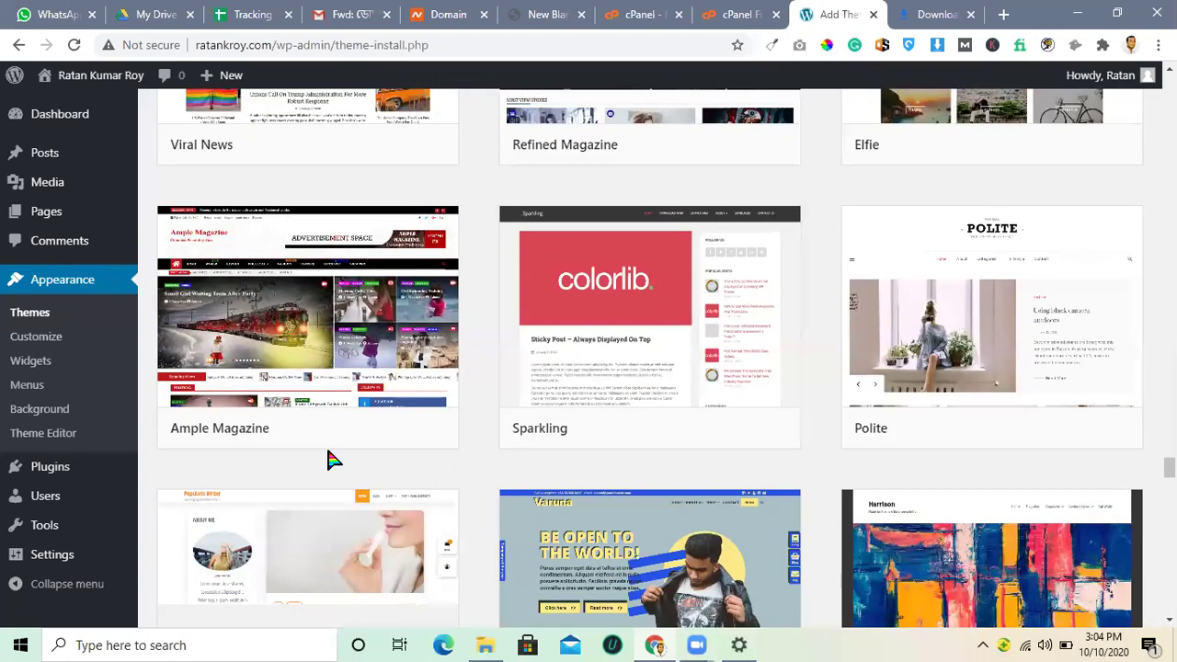
scroll(331, 458, "down", 5)
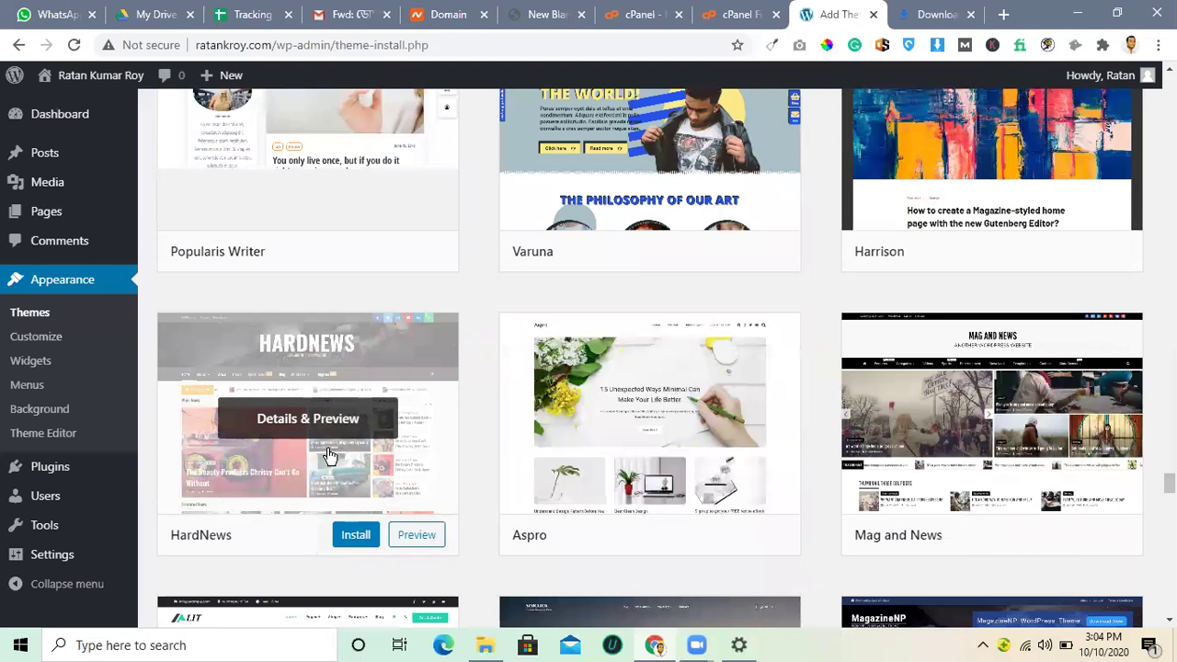
scroll(329, 457, "down", 5)
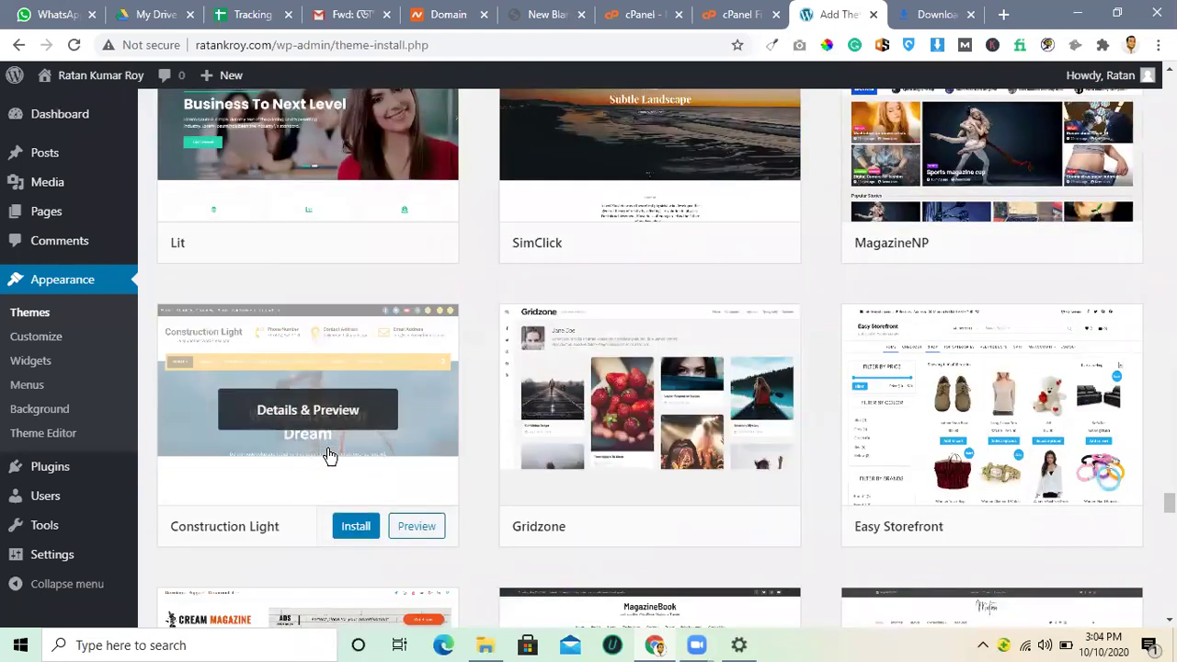
scroll(330, 456, "down", 3)
scroll(331, 457, "down", 5)
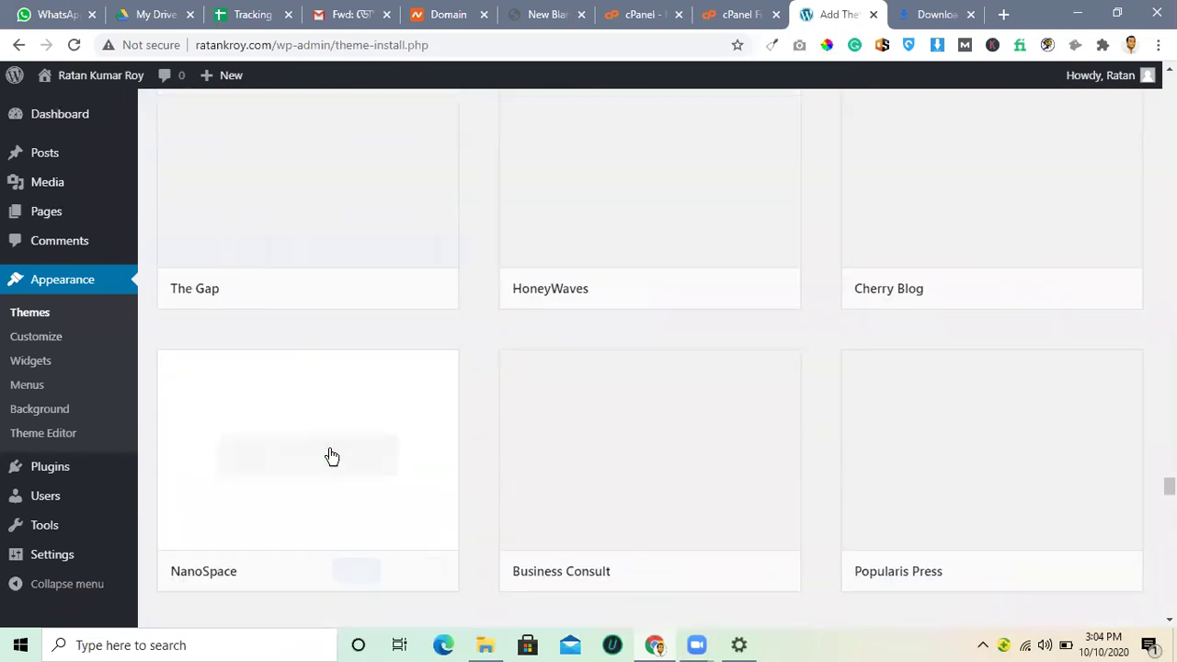
scroll(329, 457, "up", 3)
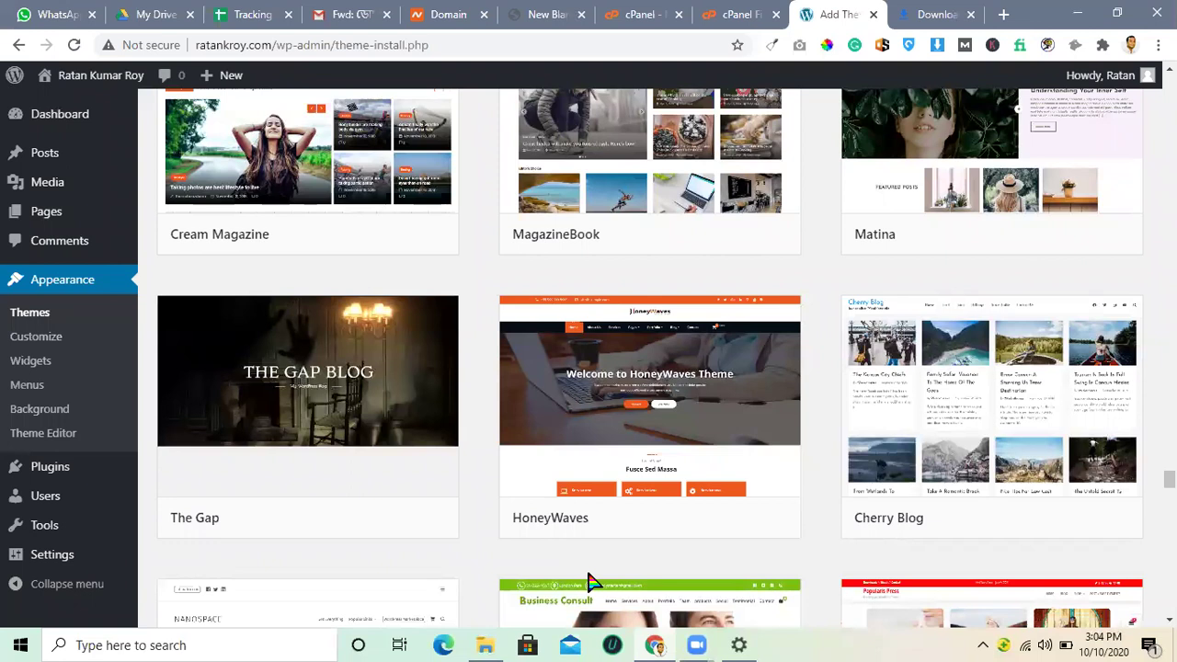
scroll(589, 581, "down", 3)
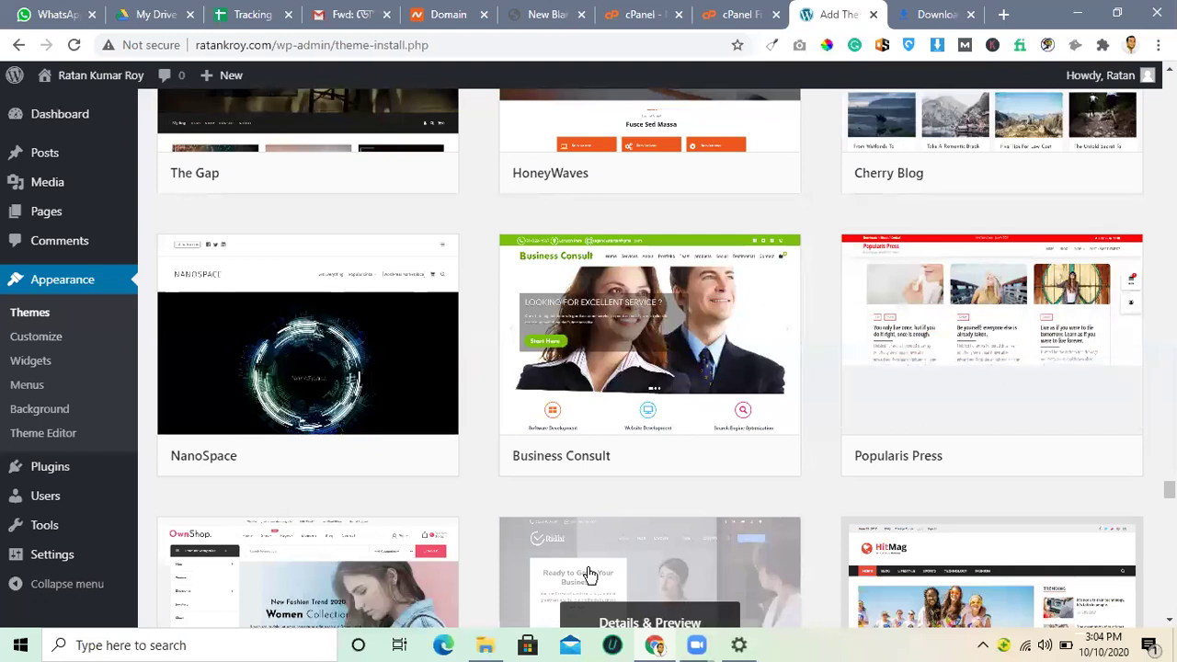
left_click(772, 454)
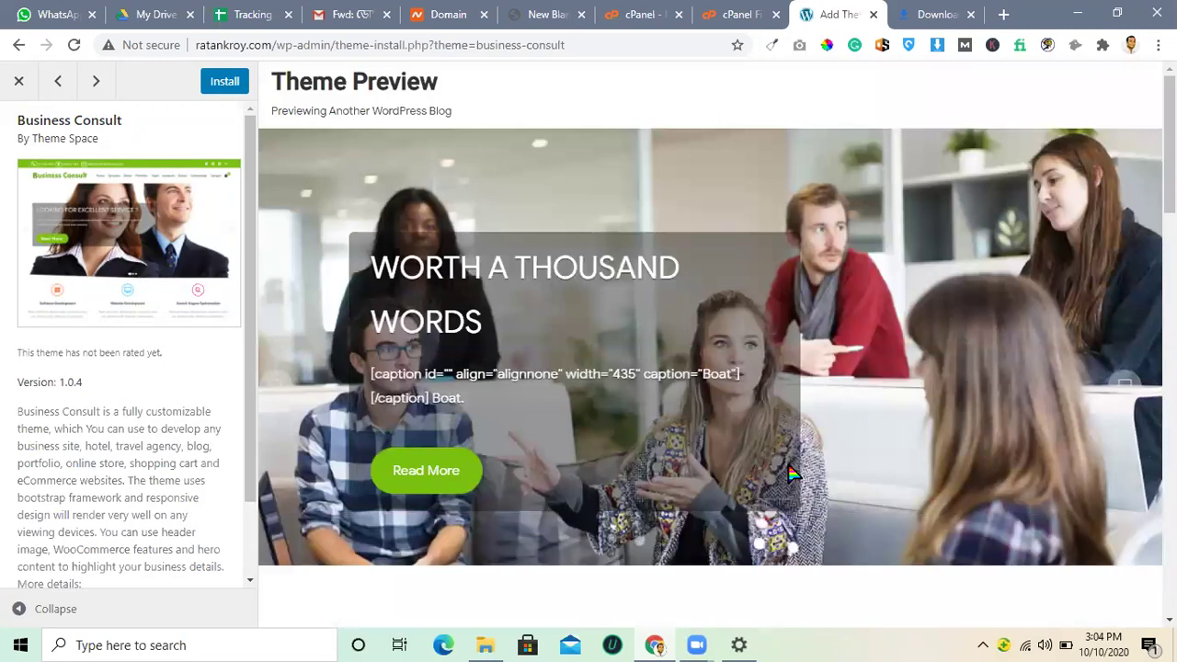
Step: Browse the Business Consult preview's hero slider and sample posts
scroll(789, 471, "down", 8)
scroll(790, 486, "down", 10)
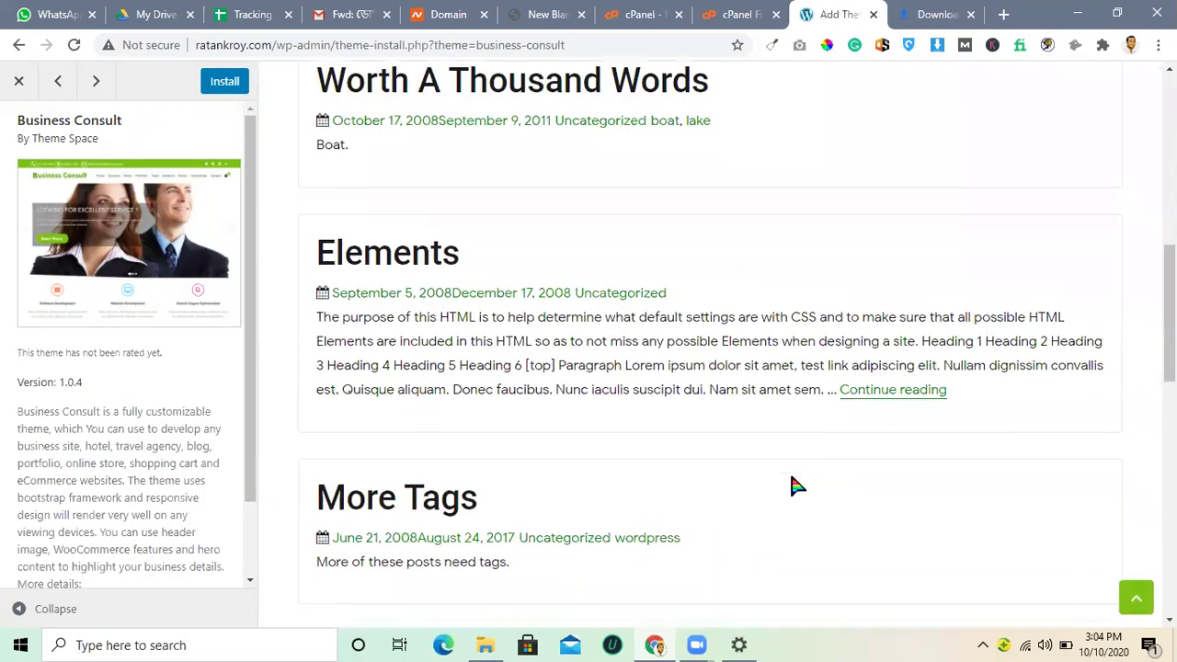
scroll(818, 505, "up", 10)
scroll(817, 505, "up", 8)
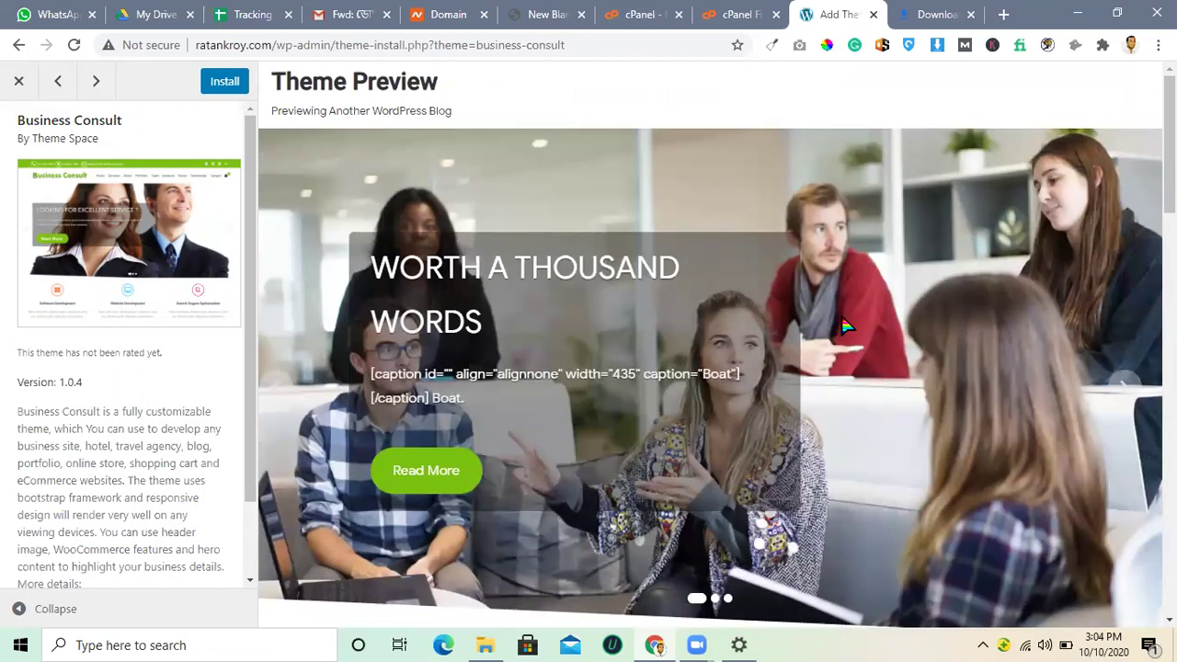
scroll(846, 326, "down", 3)
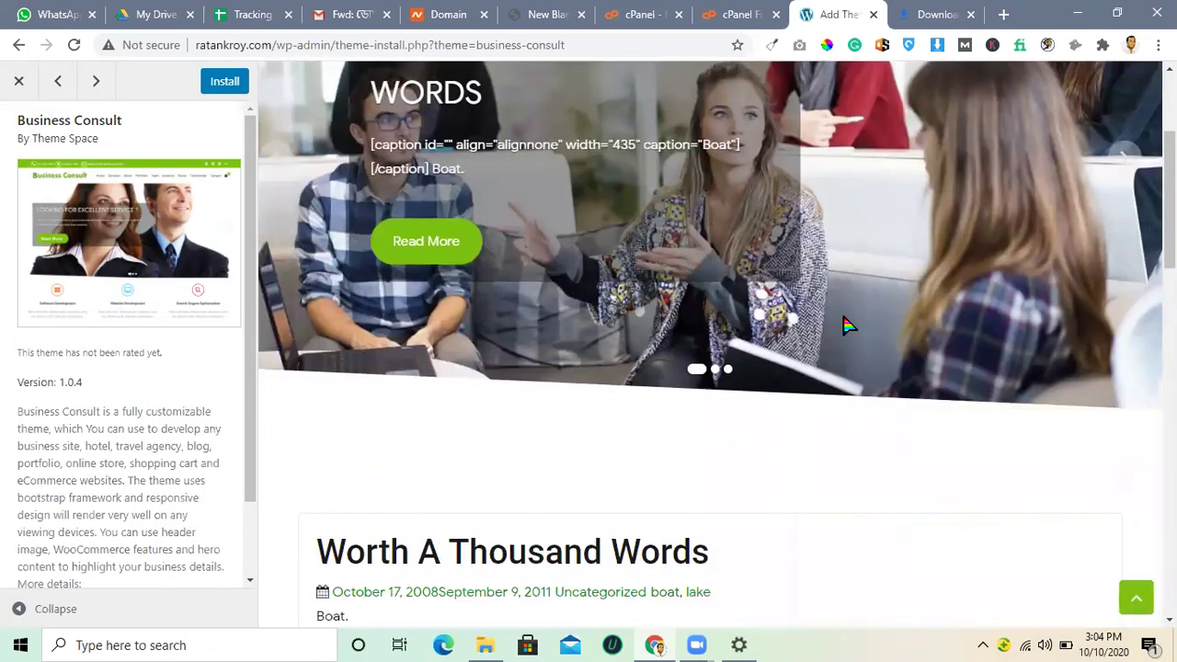
scroll(846, 327, "down", 10)
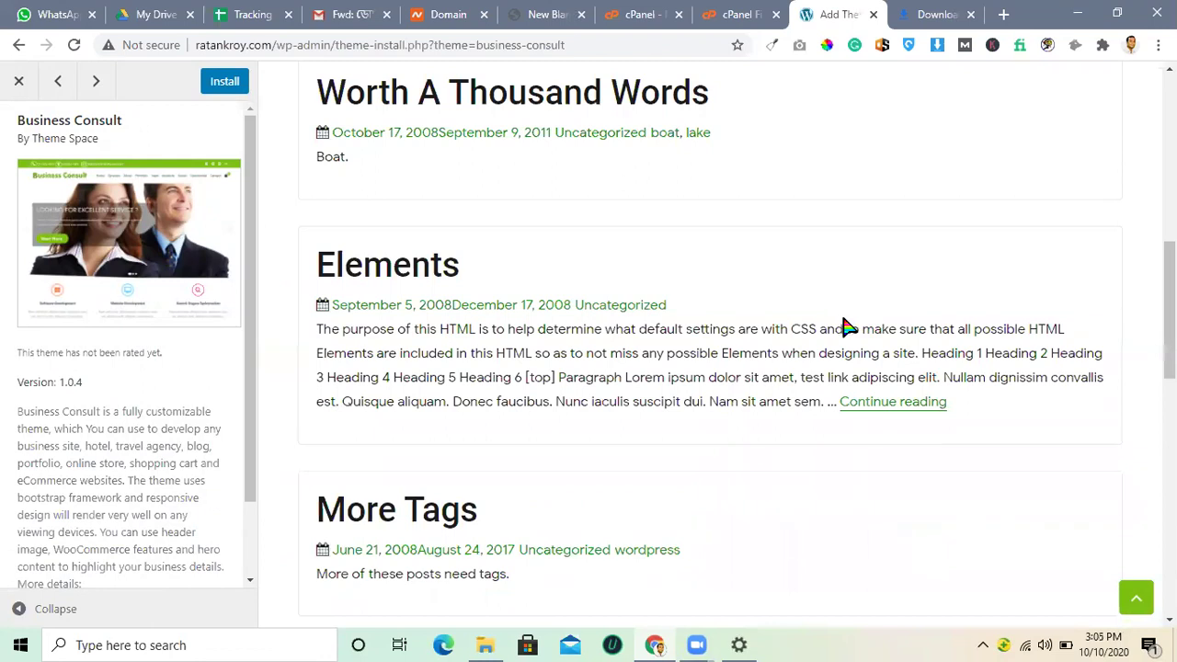
Step: Close the Business Consult preview and browse the theme grid
left_click(19, 81)
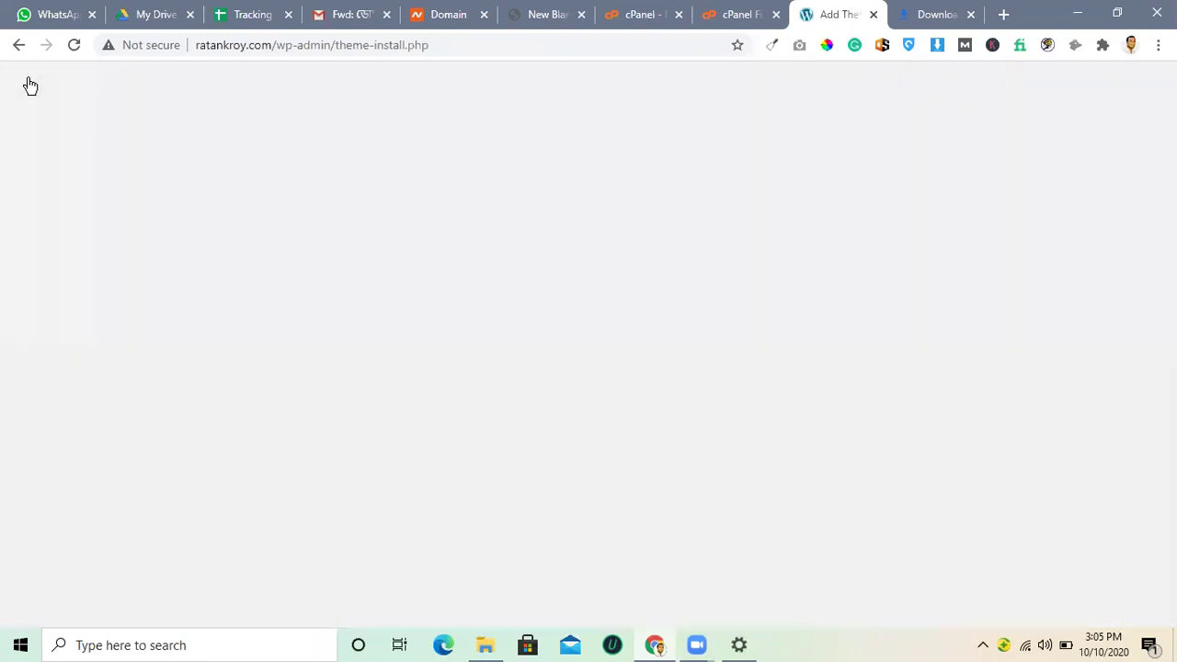
scroll(317, 432, "down", 4)
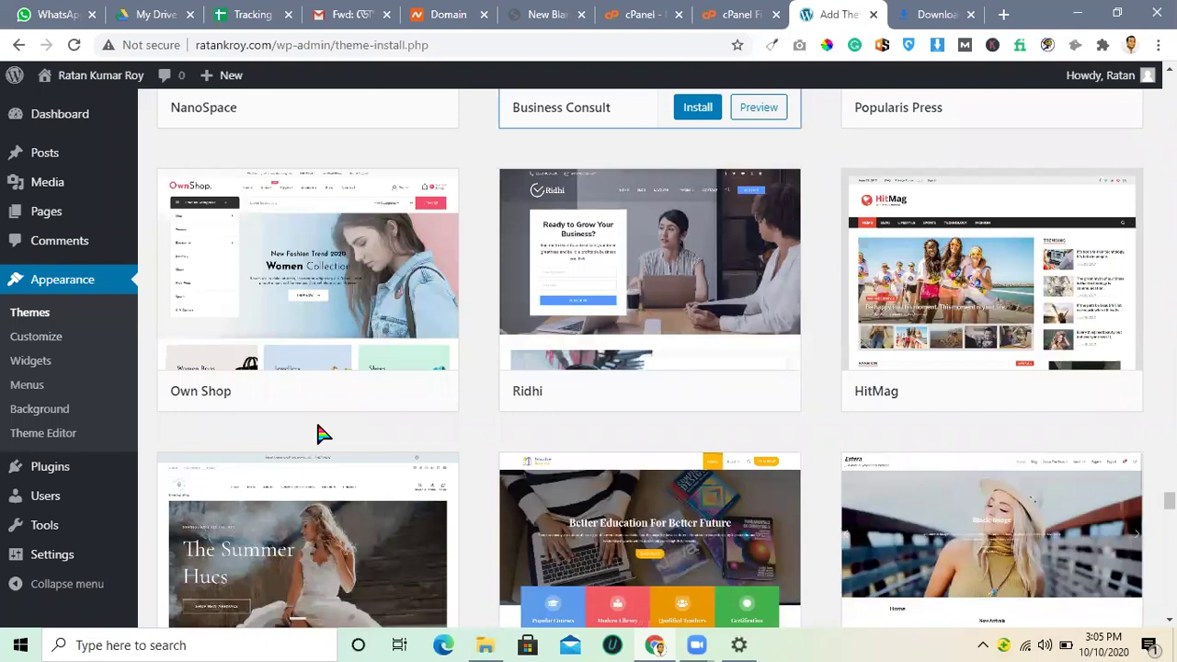
scroll(322, 433, "down", 9)
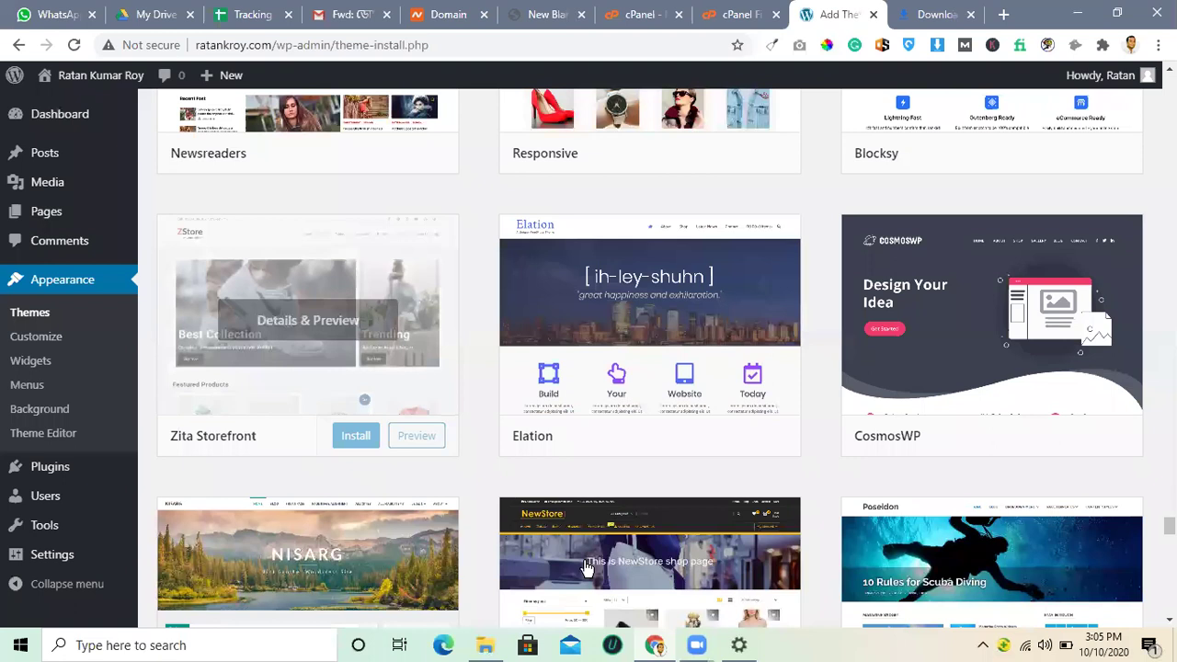
scroll(775, 513, "down", 12)
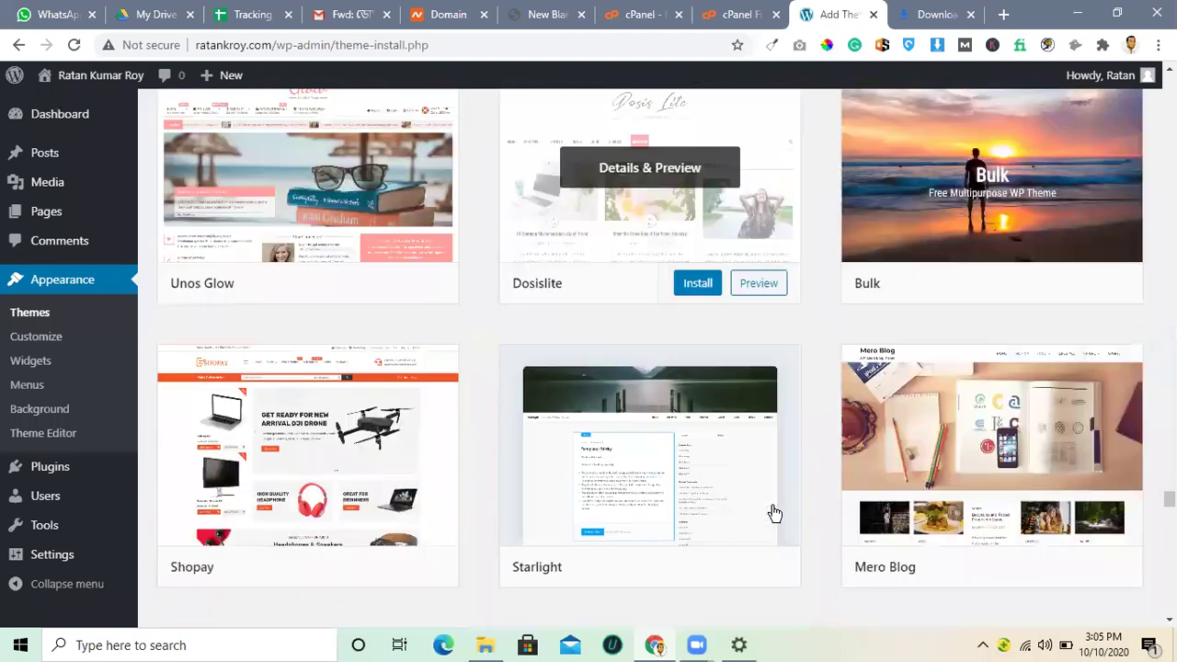
scroll(775, 508, "down", 7)
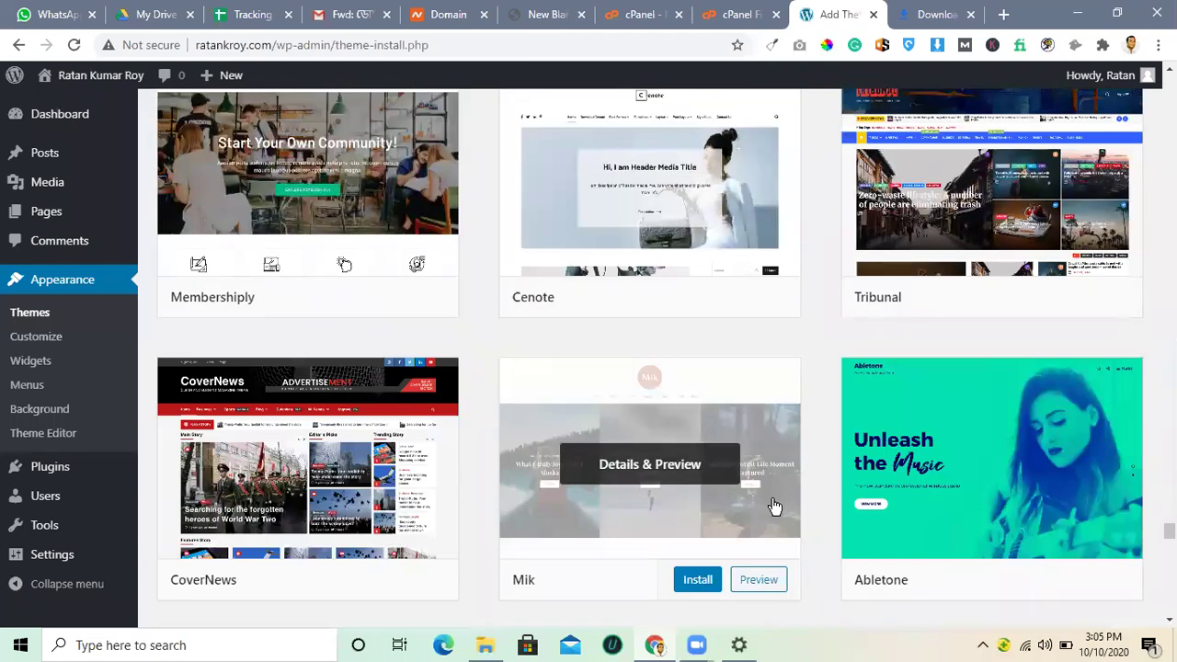
scroll(775, 506, "down", 6)
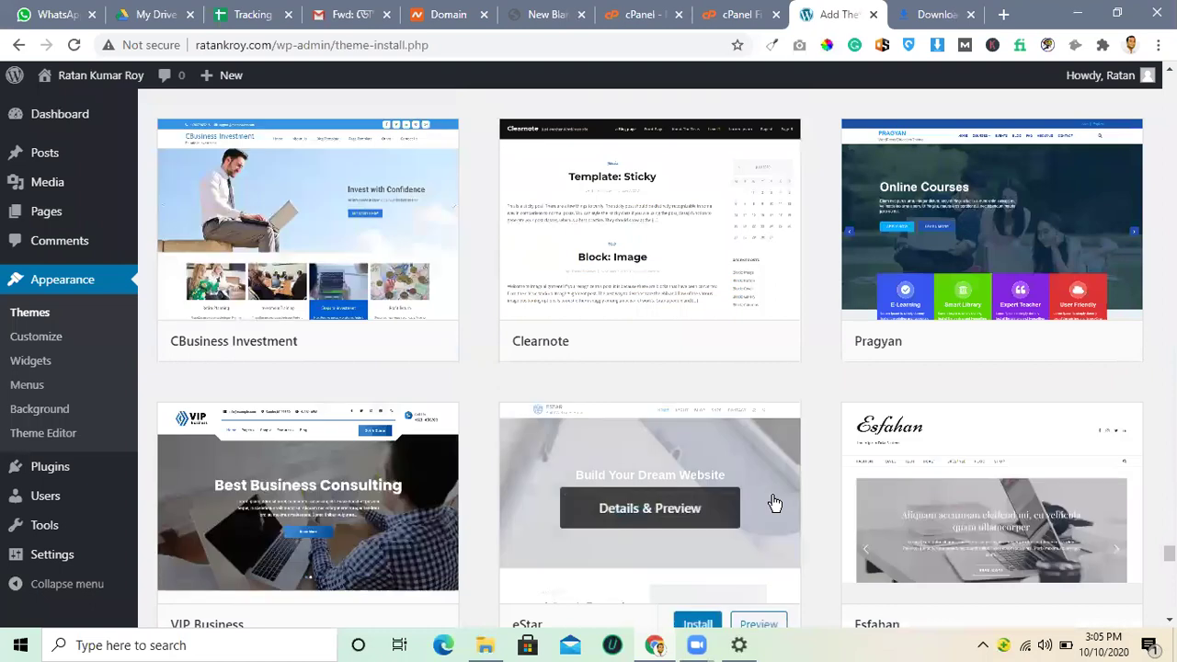
scroll(775, 504, "up", 20)
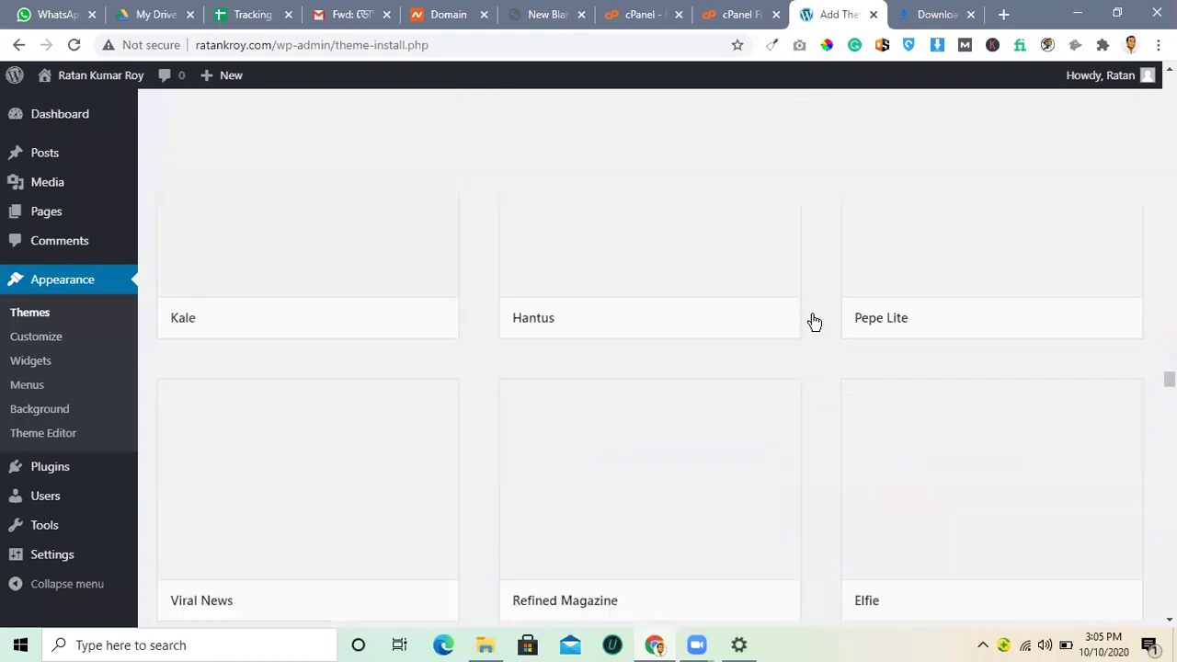
scroll(813, 315, "up", 20)
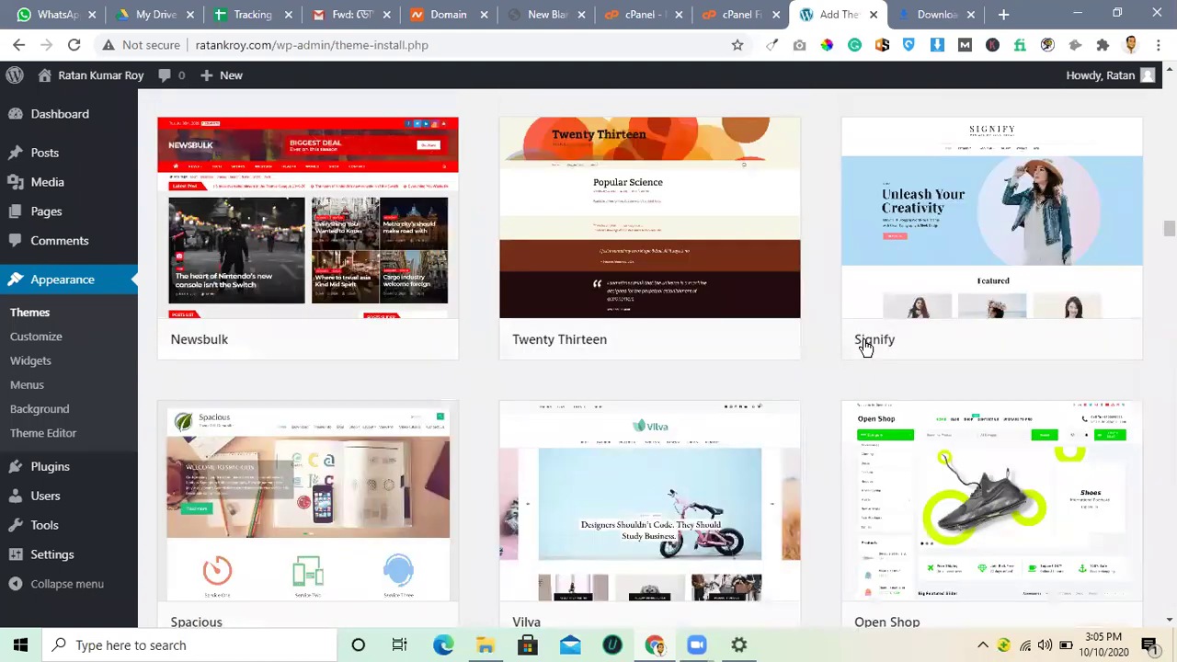
scroll(942, 381, "up", 15)
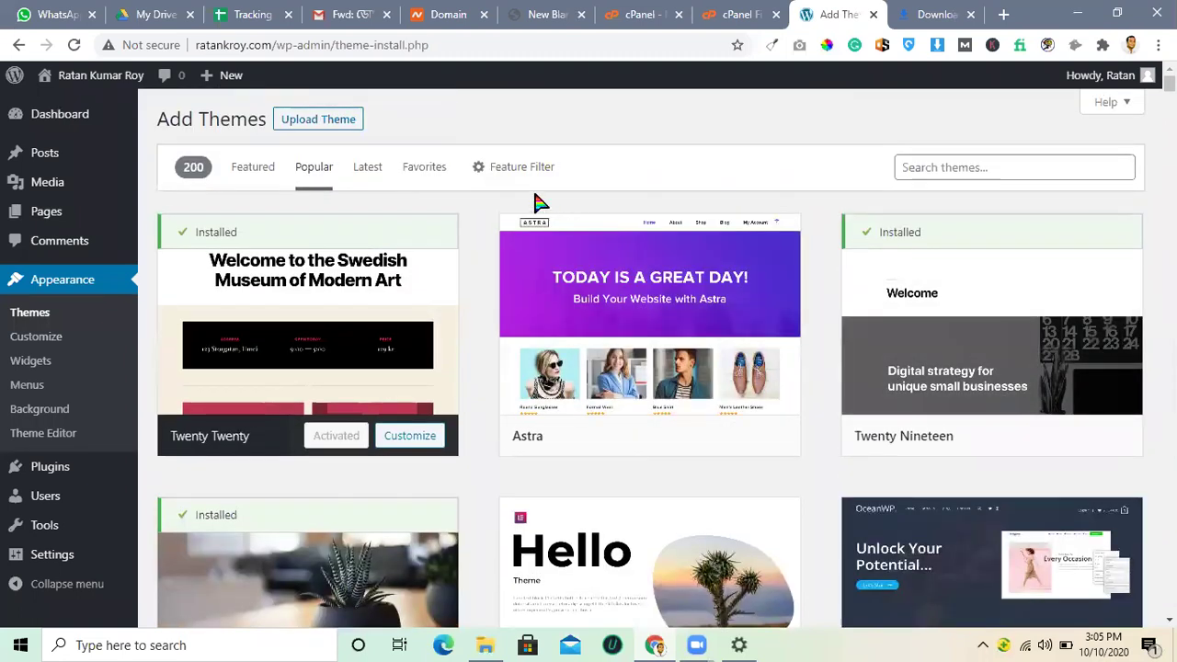
Step: List the Latest themes and preview Alante Minimal 1.0.1 by ThinkUpThemes
left_click(377, 181)
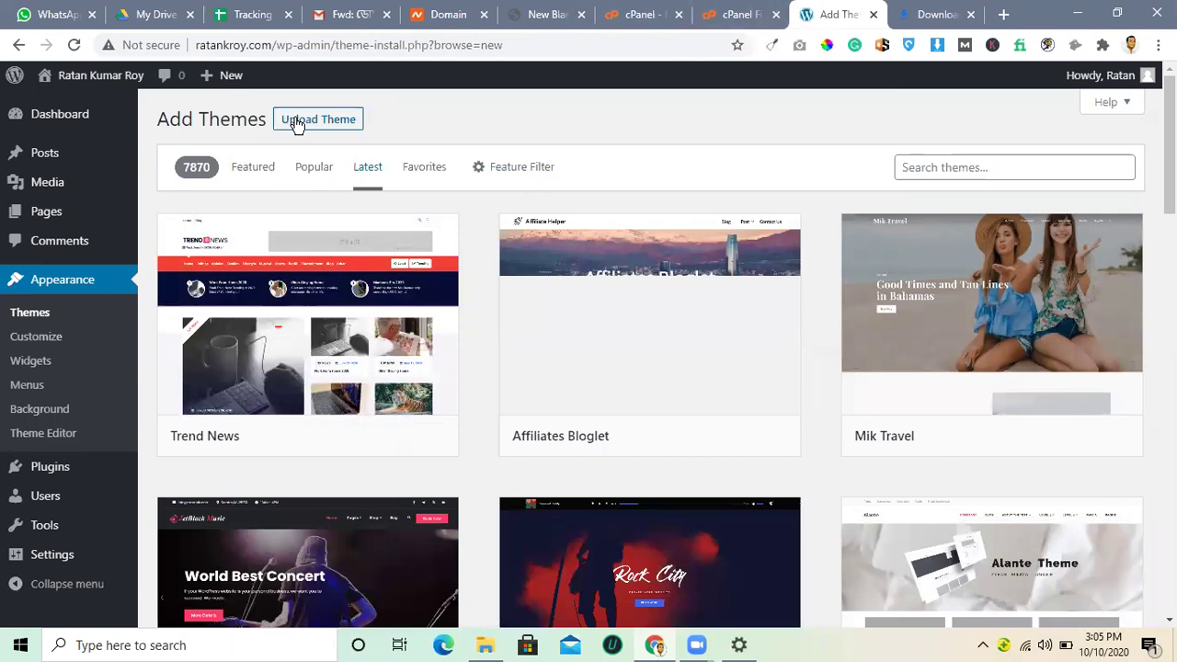
scroll(499, 367, "down", 3)
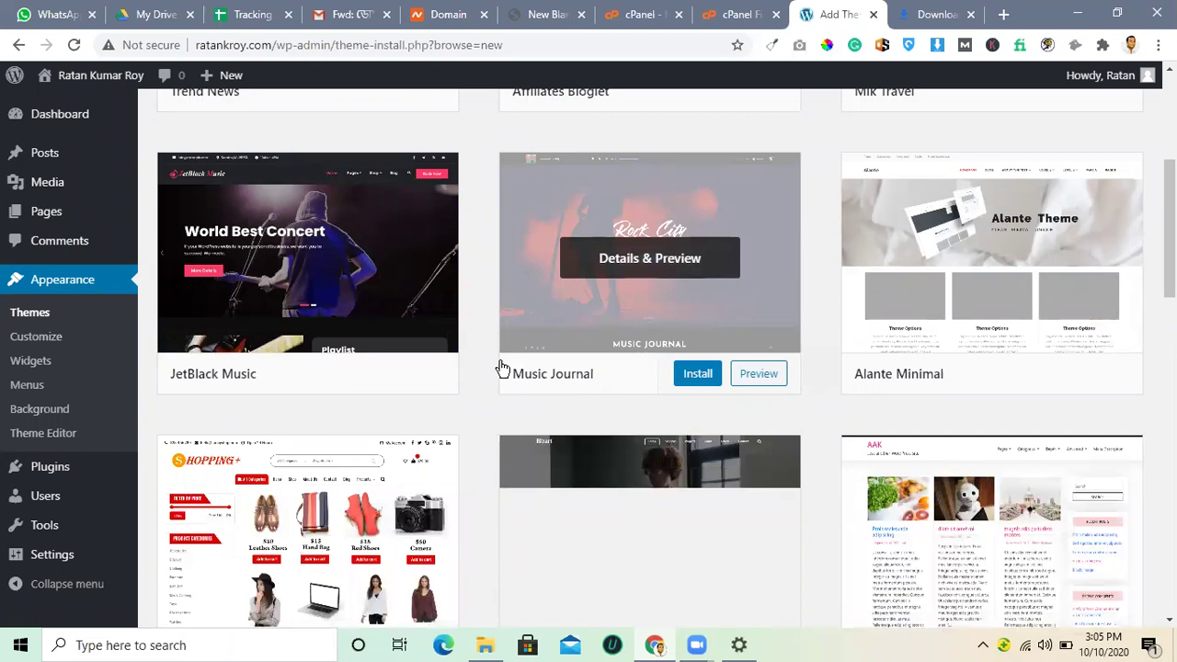
scroll(501, 368, "up", 2)
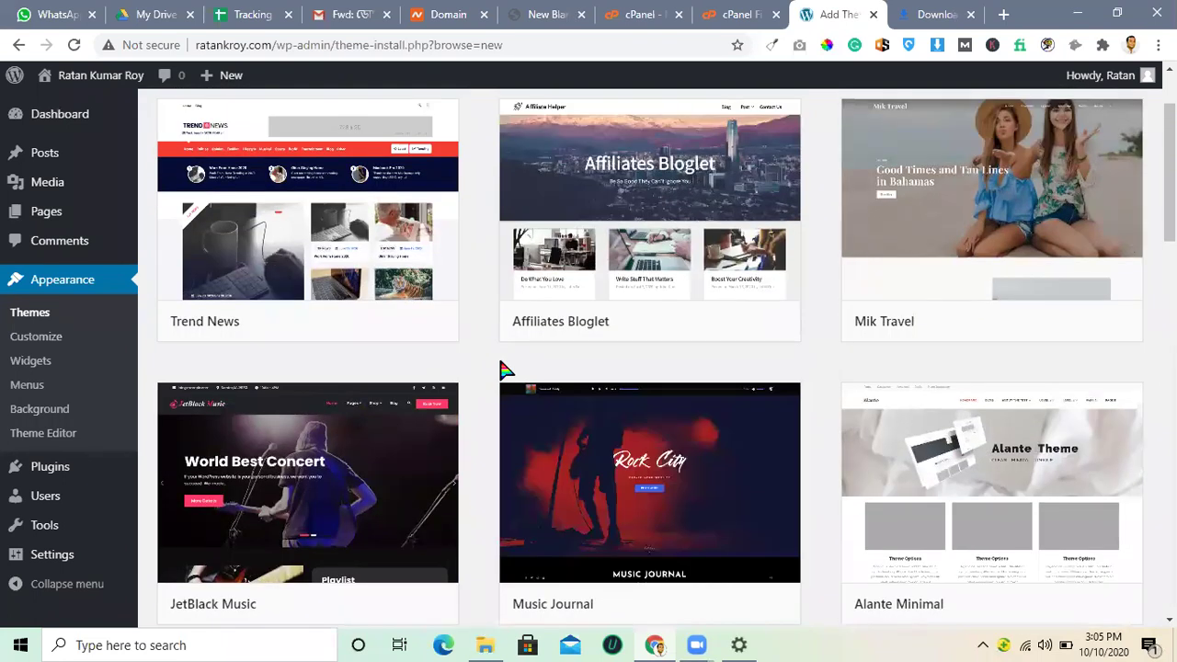
scroll(502, 368, "down", 2)
left_click(1111, 381)
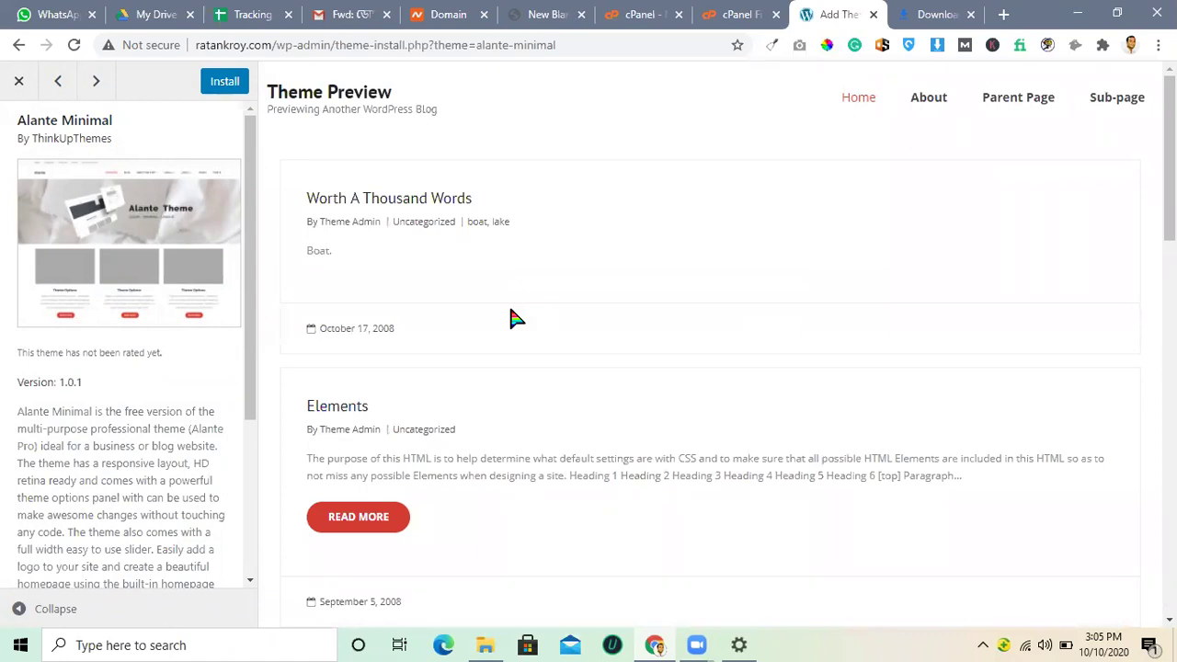
Step: Glance over the Alante Minimal demo posts, then close its preview
scroll(513, 317, "down", 8)
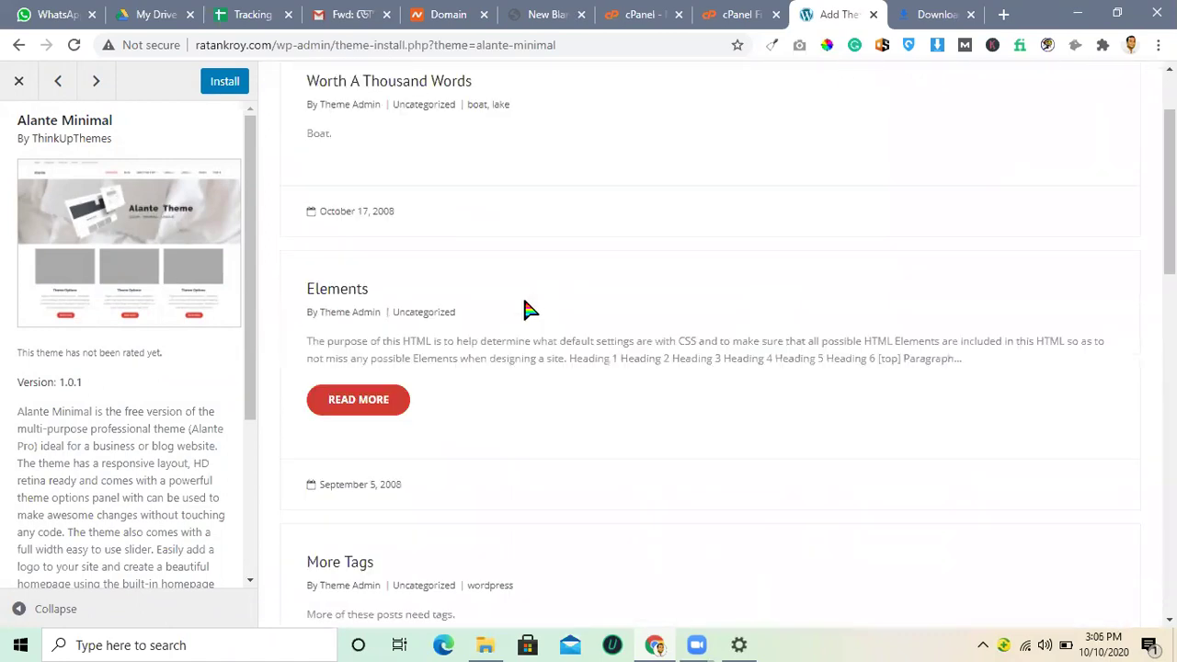
scroll(573, 297, "up", 8)
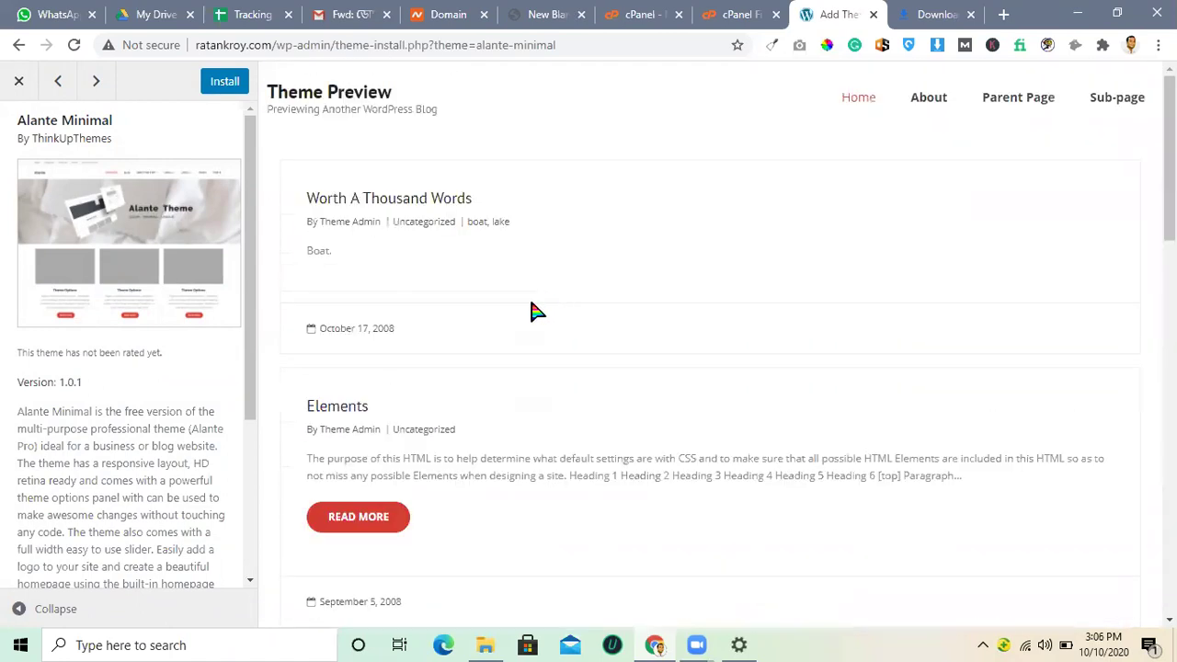
left_click(19, 83)
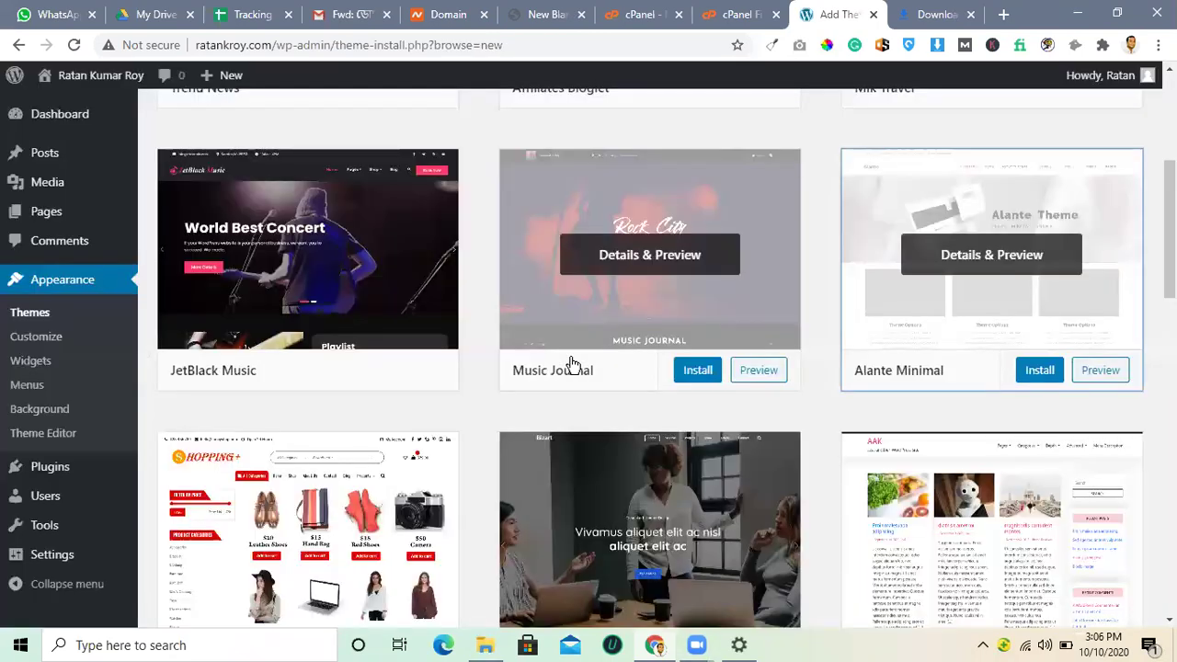
Step: Return to the Featured themes list and put the cursor in the theme search box
scroll(572, 365, "down", 7)
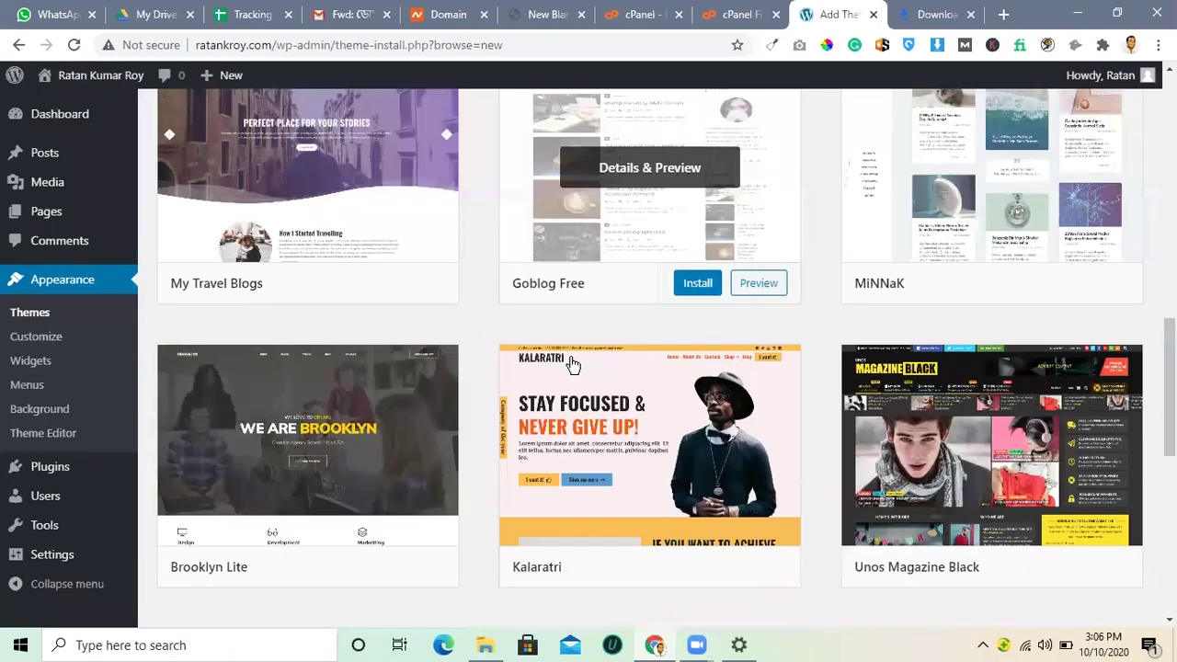
scroll(572, 365, "down", 2)
scroll(577, 399, "down", 4)
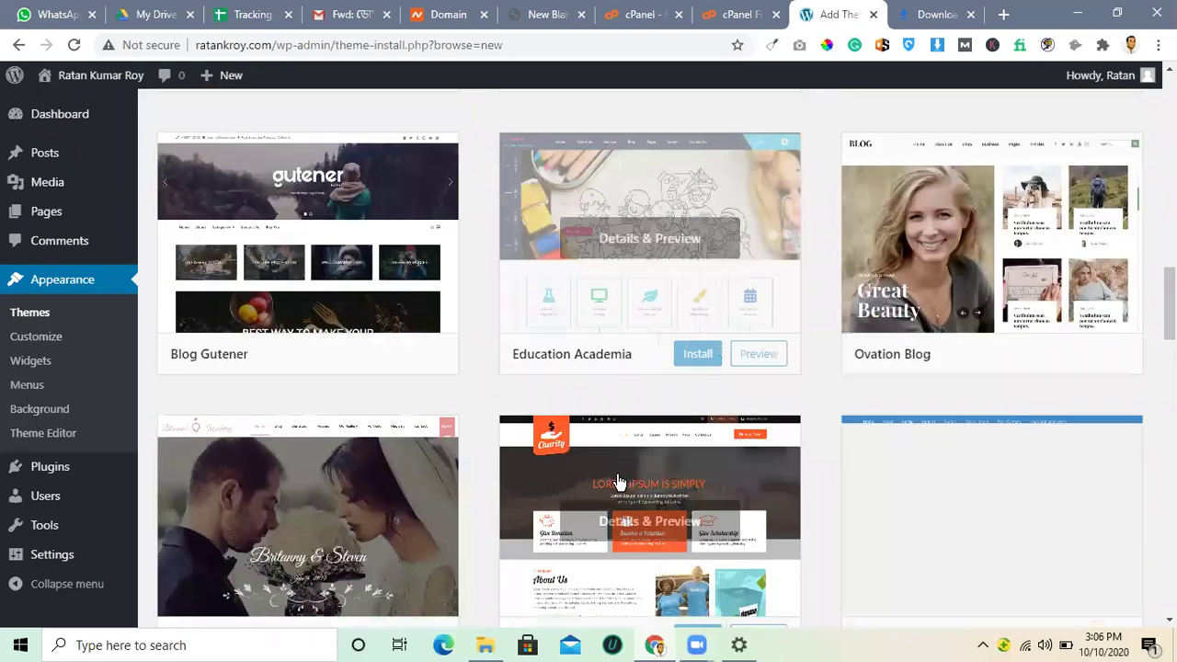
scroll(617, 481, "down", 5)
scroll(612, 488, "up", 2)
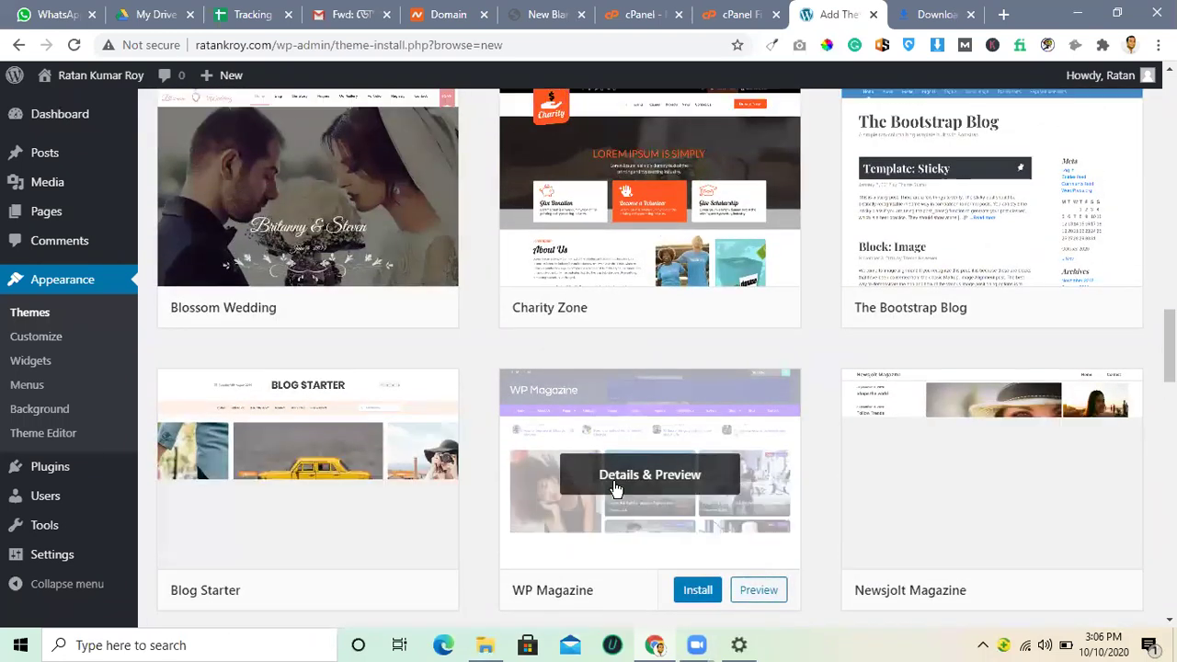
scroll(614, 485, "up", 10)
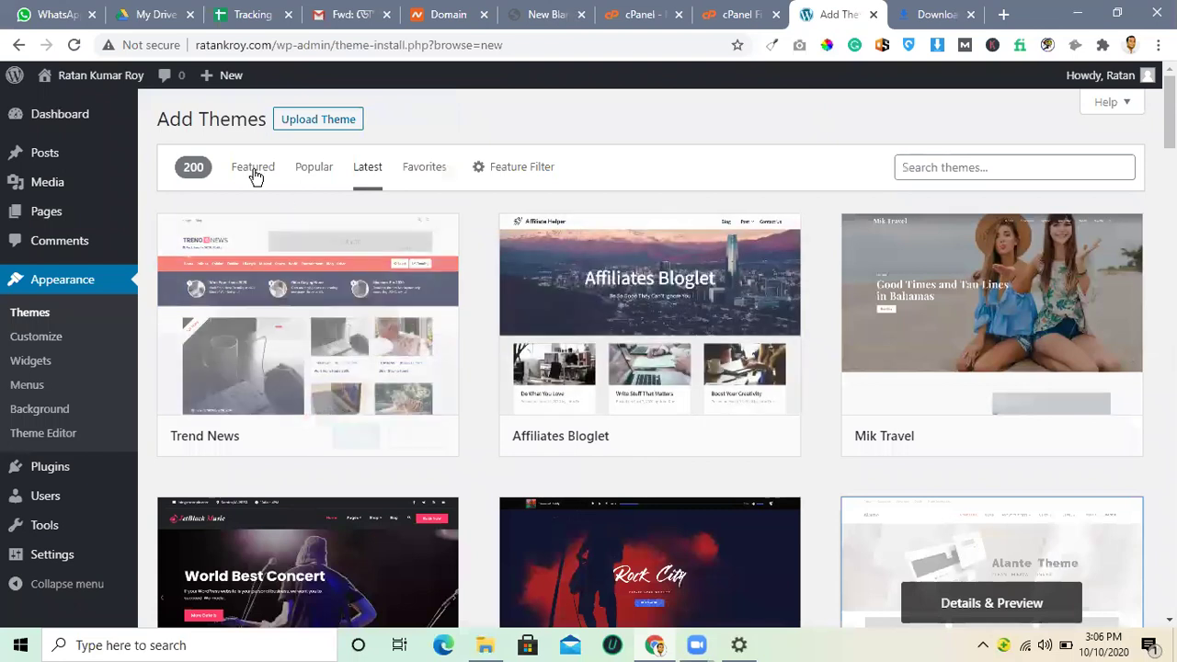
left_click(254, 170)
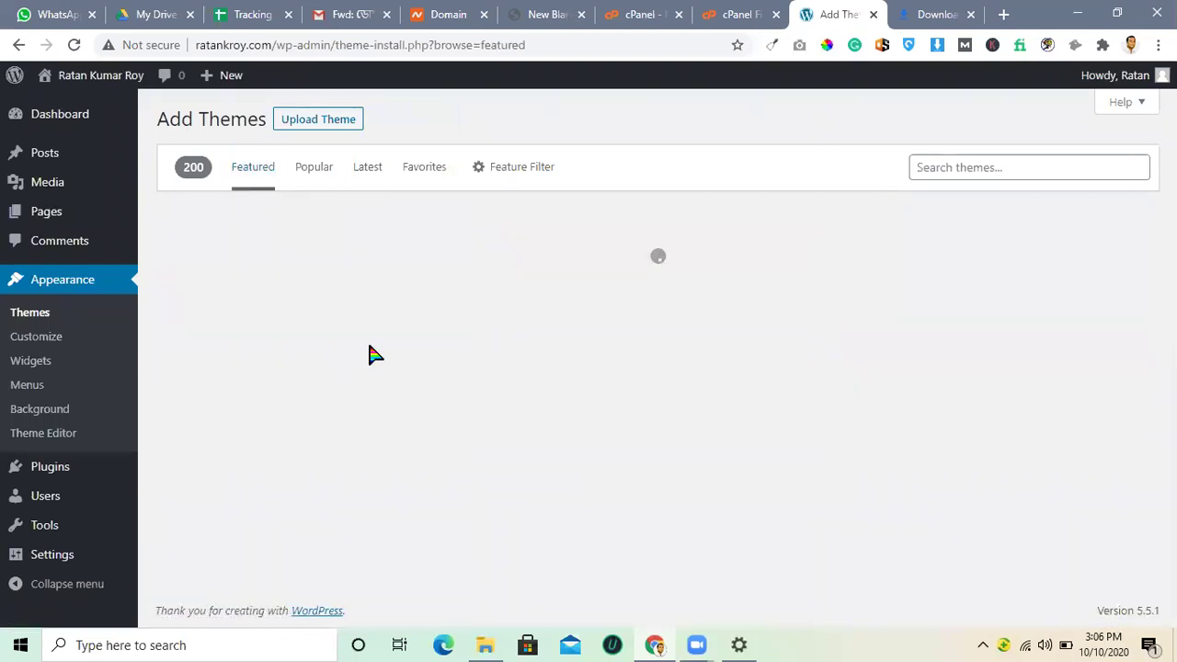
left_click(1030, 164)
Step: Search themes for 'portfolio' and scan the 893 results
type("p")
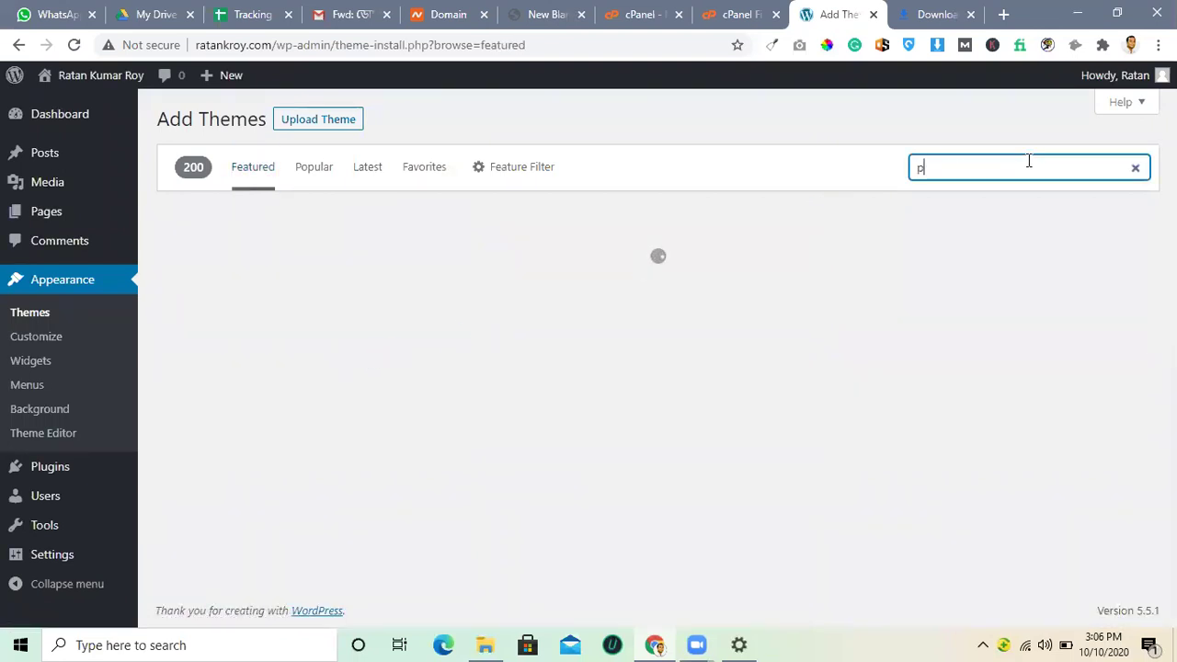
type("ortfolio")
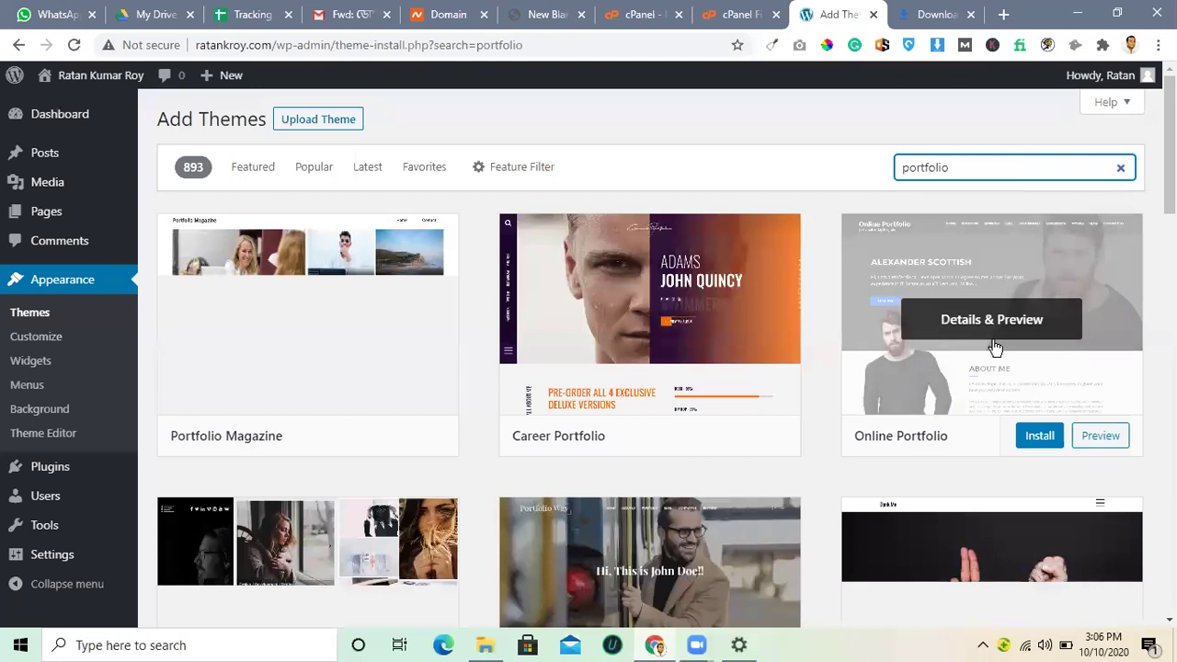
scroll(1025, 359, "down", 3)
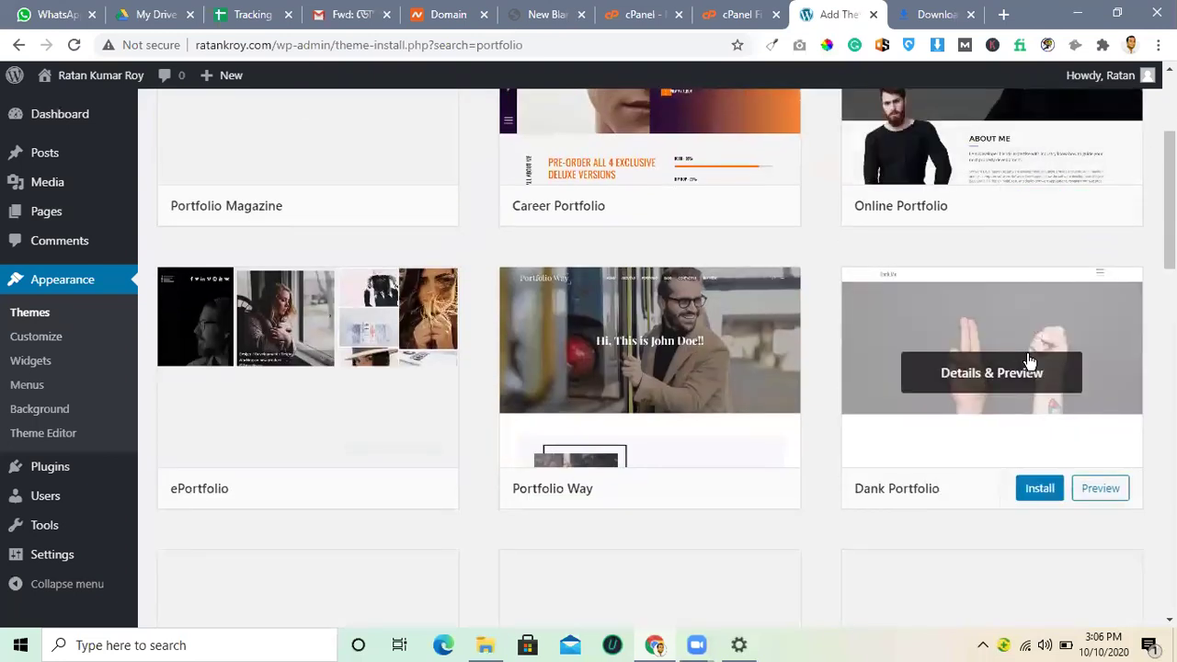
scroll(1030, 360, "down", 1)
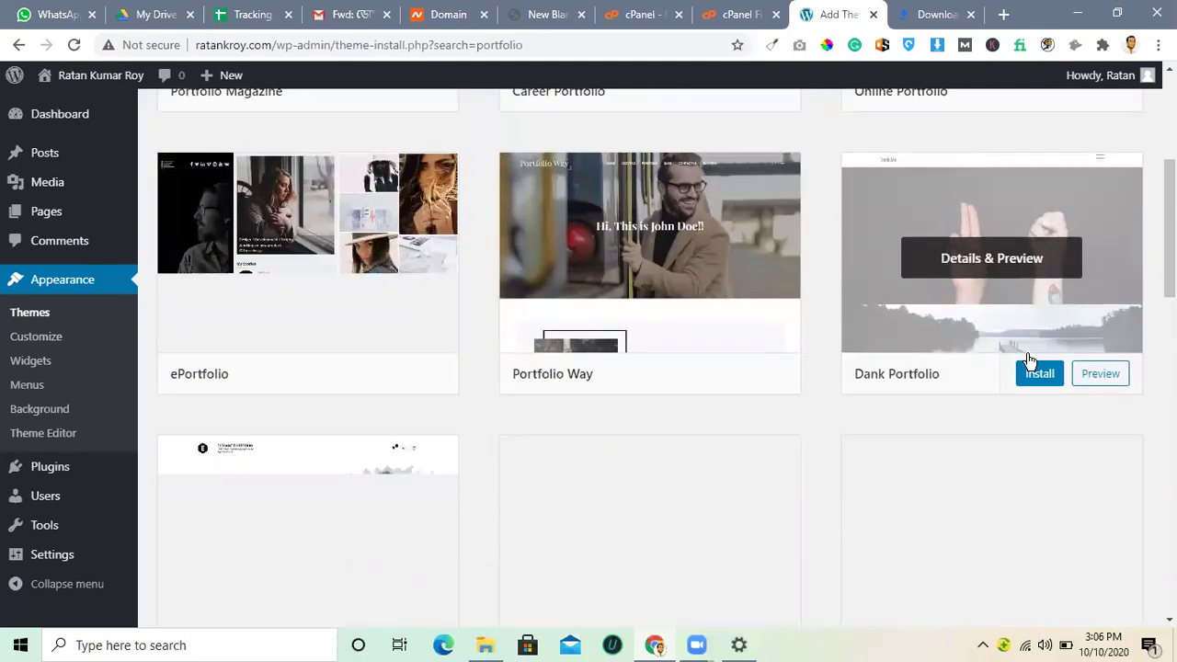
scroll(1030, 360, "down", 4)
scroll(1032, 359, "up", 2)
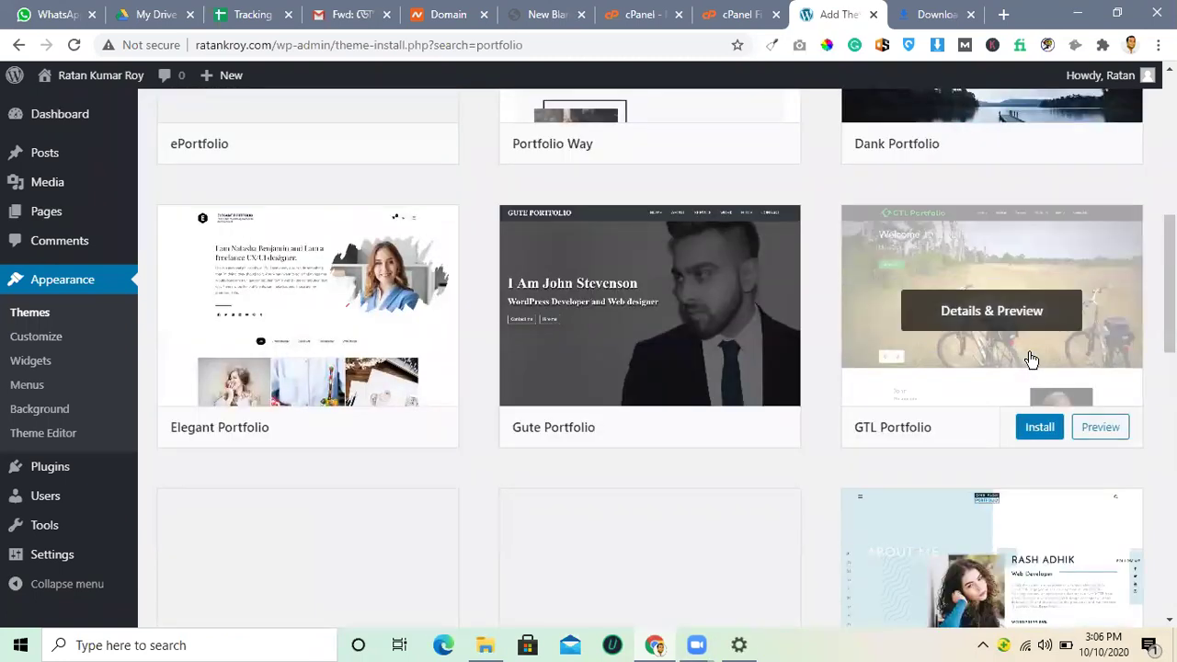
scroll(1029, 359, "down", 2)
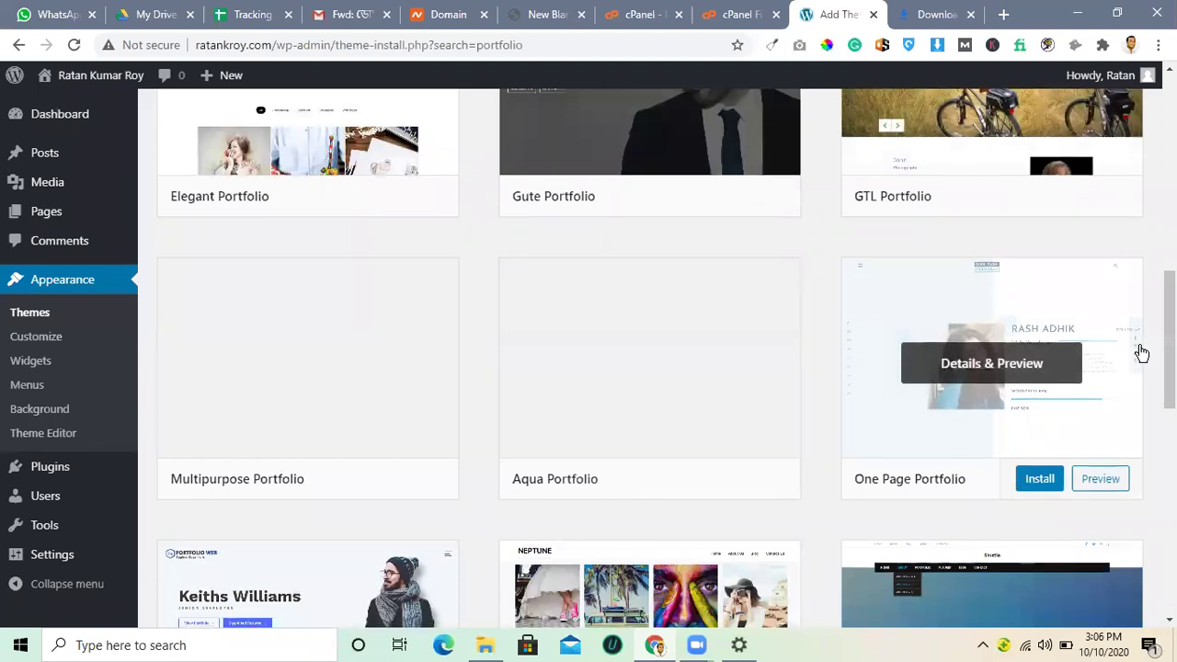
scroll(1141, 353, "down", 2)
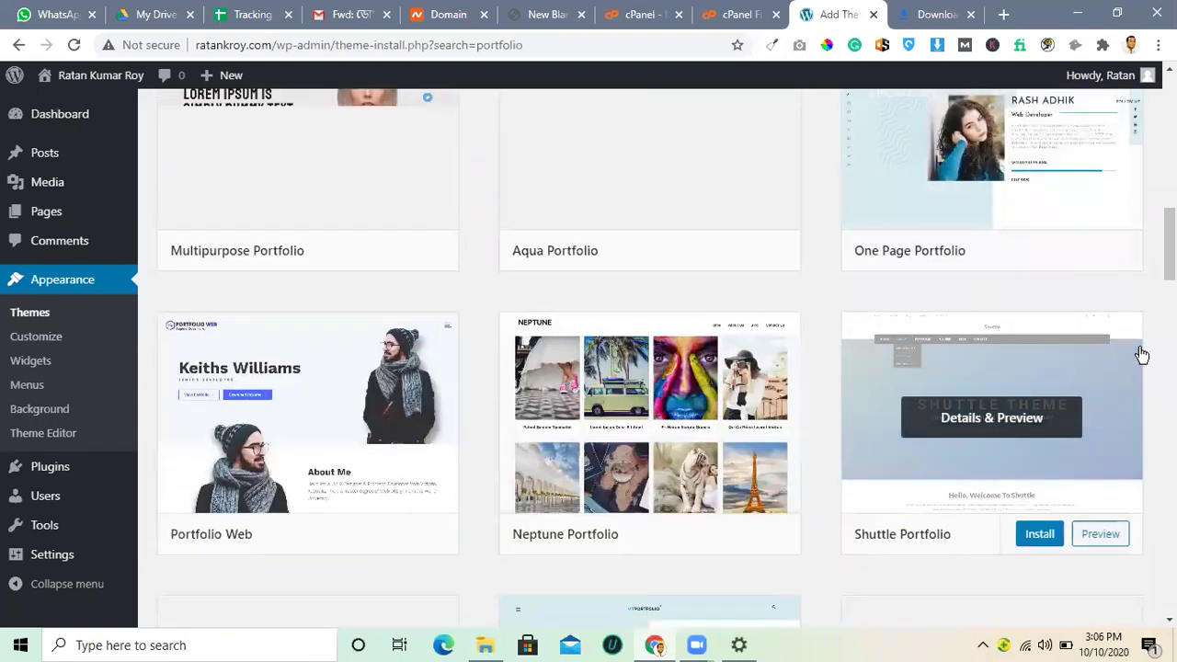
scroll(1141, 353, "down", 4)
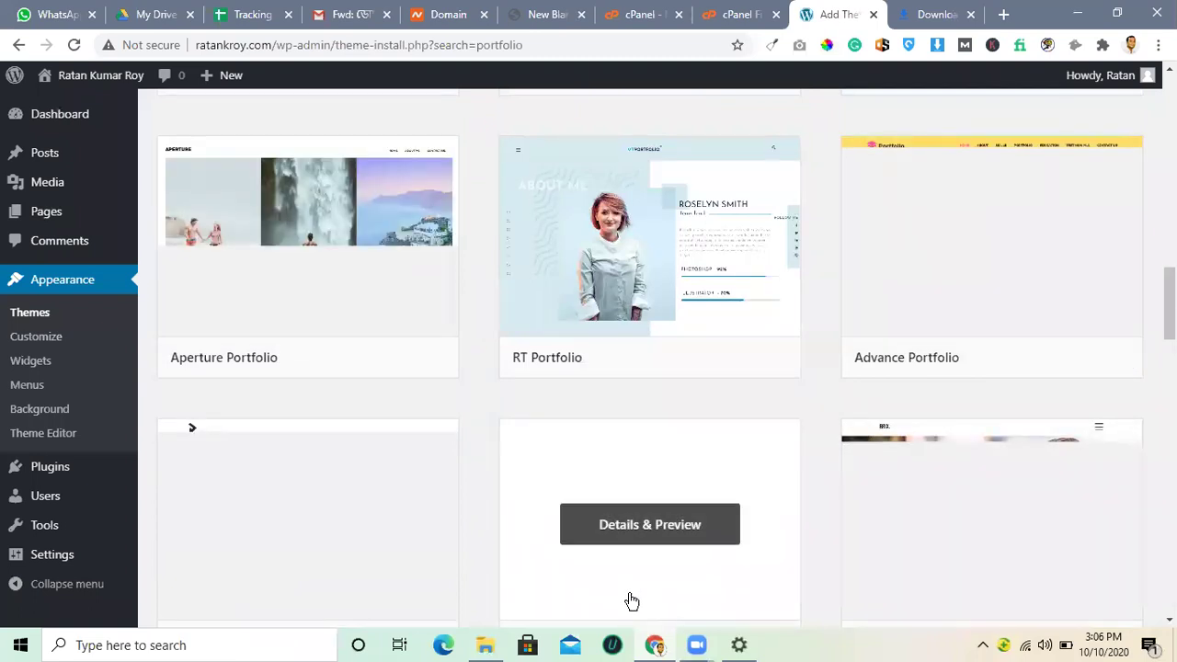
scroll(767, 473, "down", 3)
Step: Locate the Online Portfolio card among the results and install it
scroll(769, 473, "up", 10)
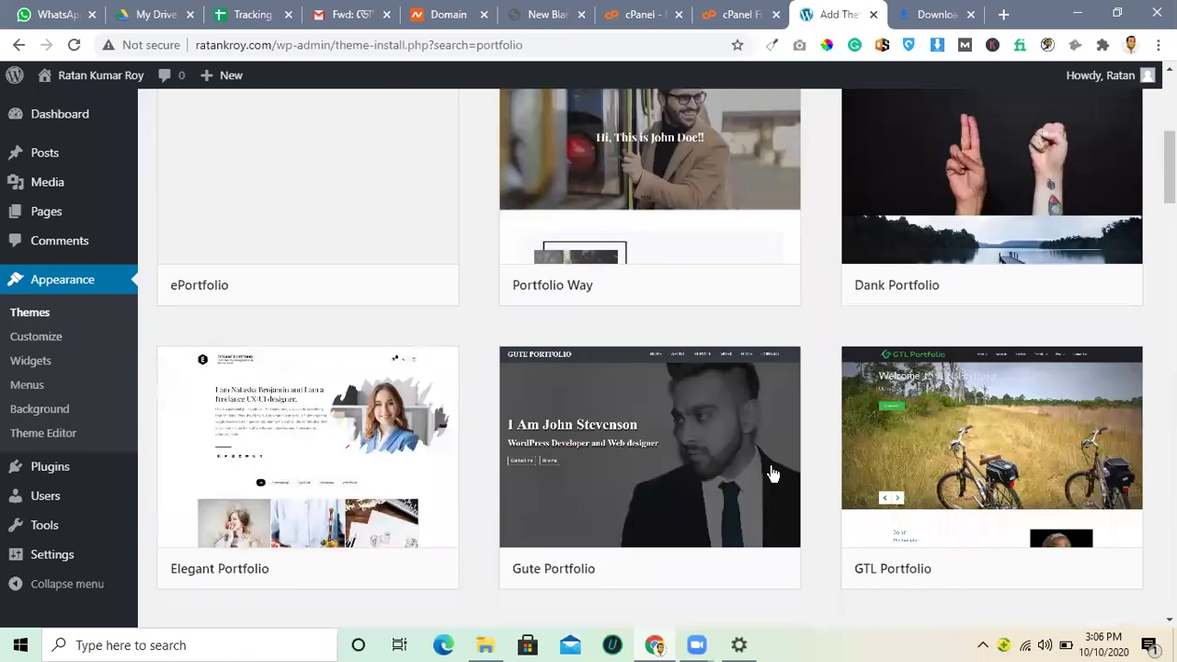
scroll(773, 473, "up", 5)
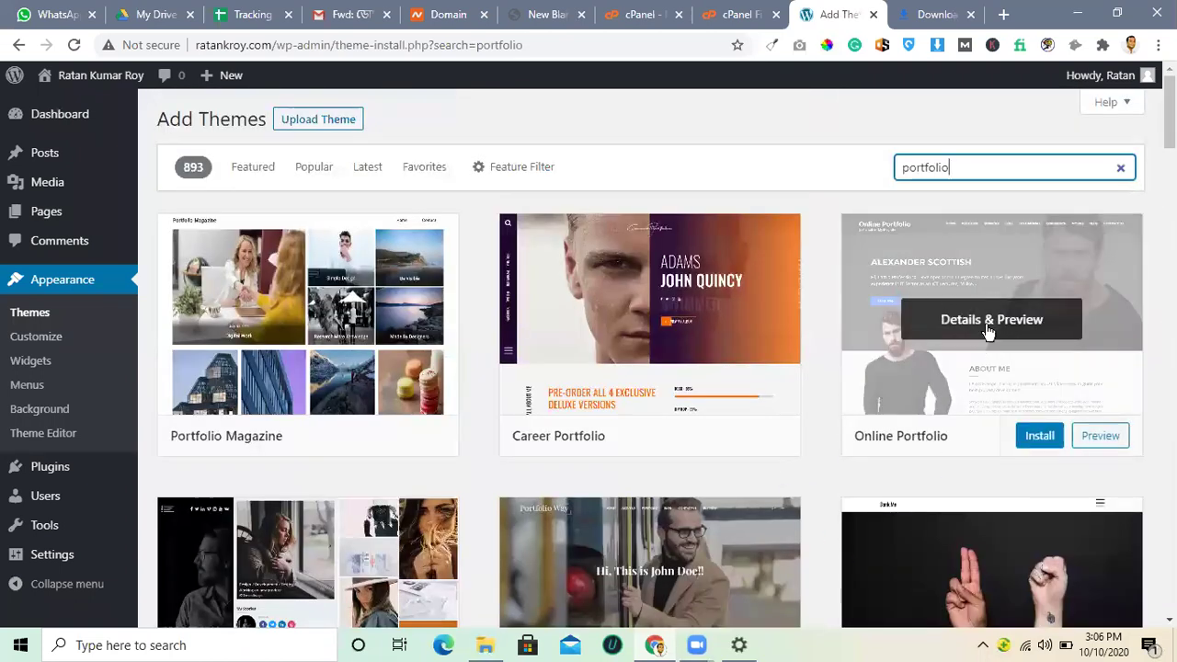
scroll(1149, 423, "down", 3)
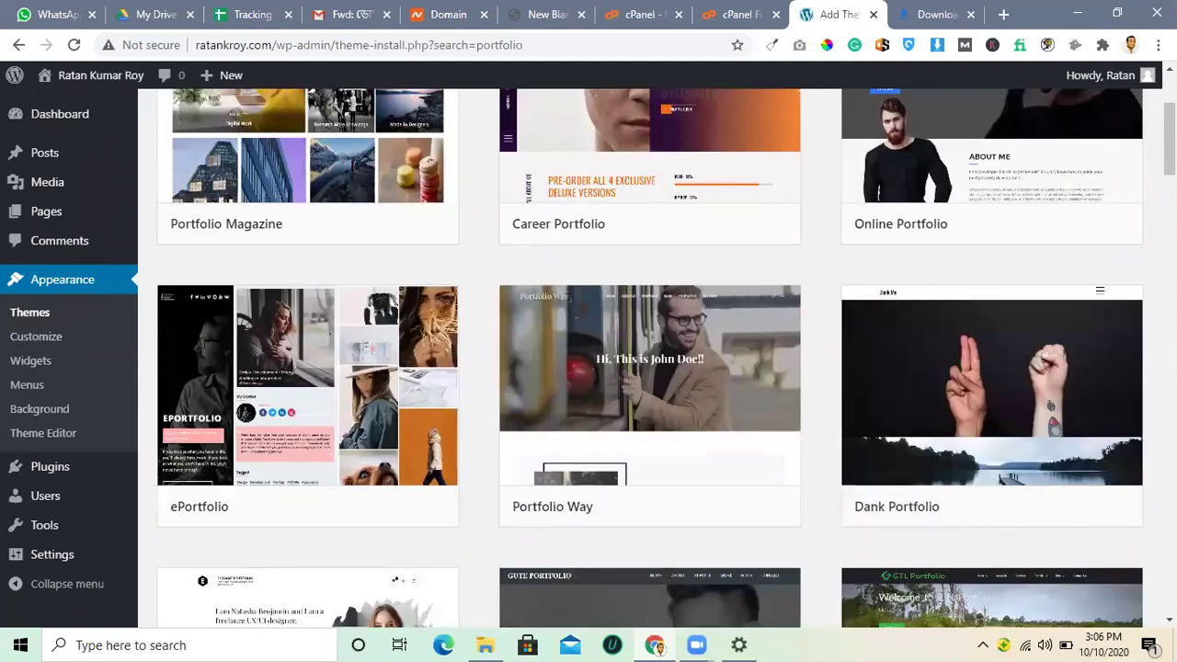
scroll(1027, 257, "up", 1)
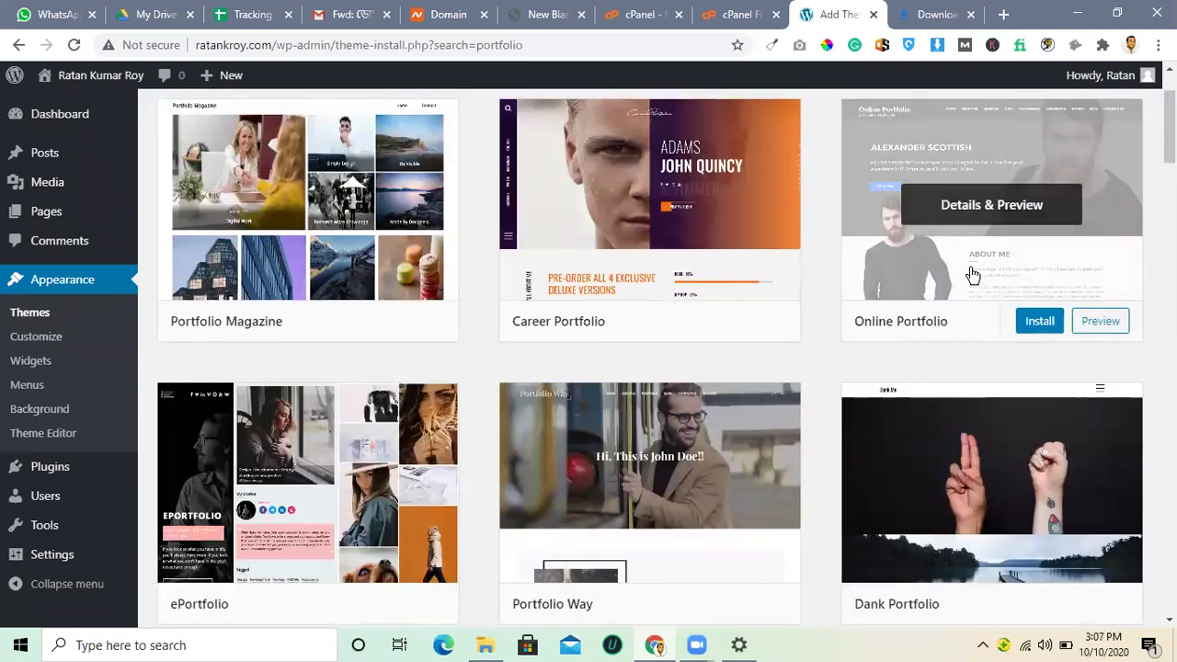
scroll(970, 269, "up", 1)
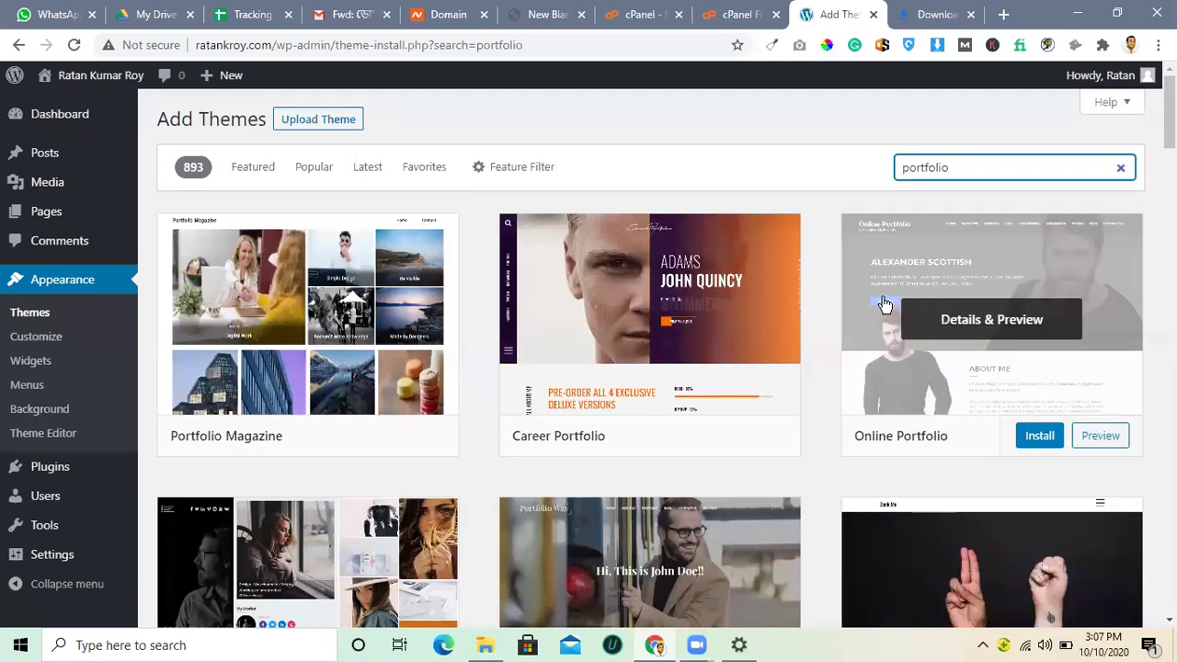
scroll(886, 305, "down", 5)
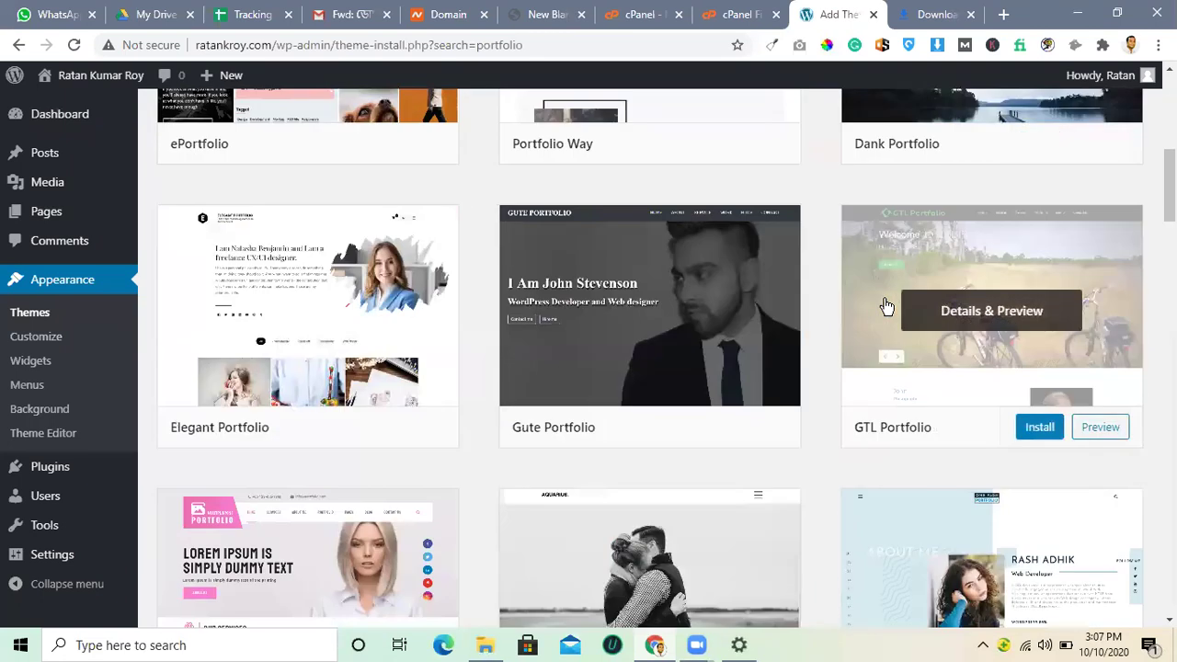
scroll(885, 306, "up", 2)
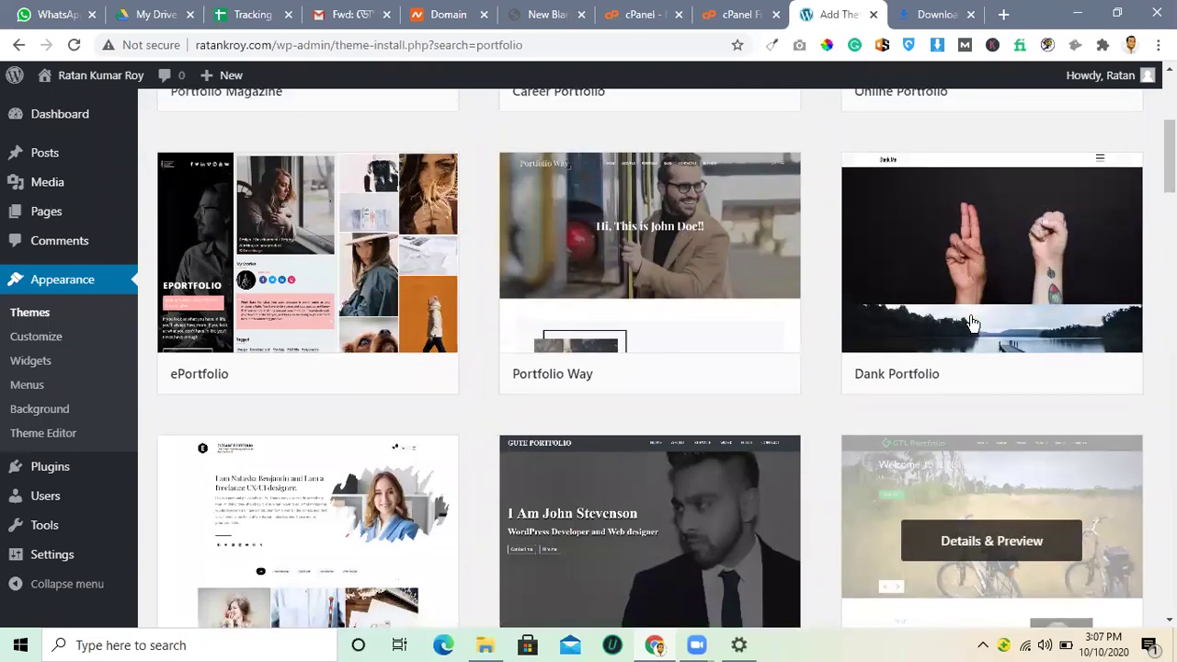
scroll(1009, 279, "up", 2)
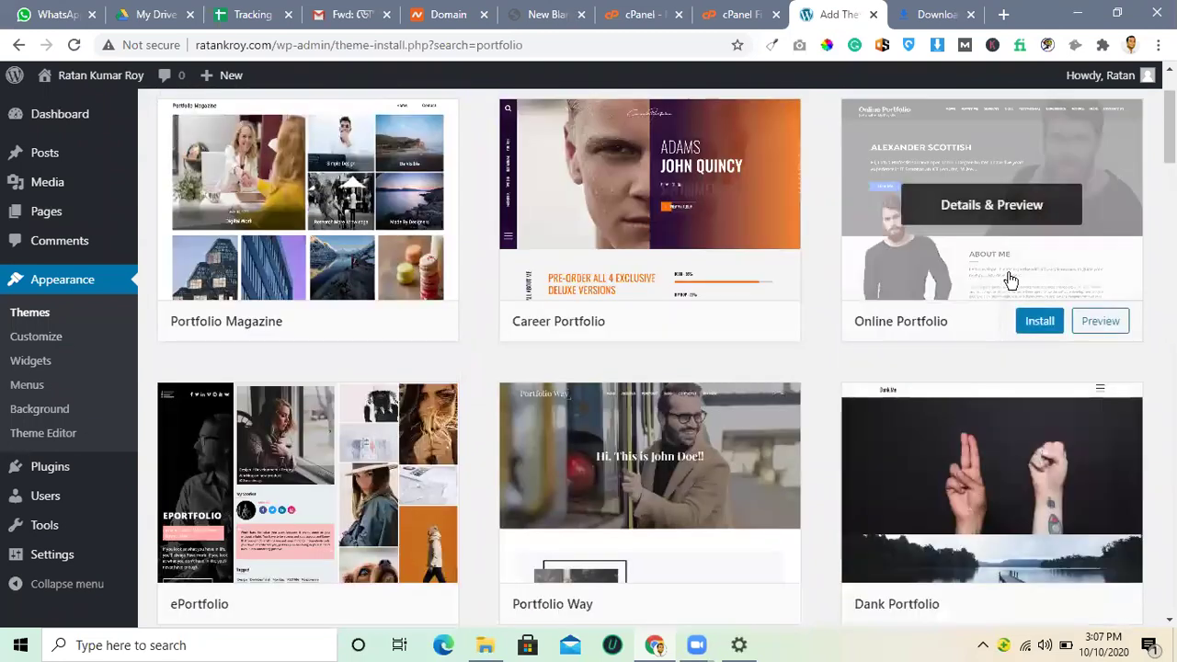
left_click(1038, 321)
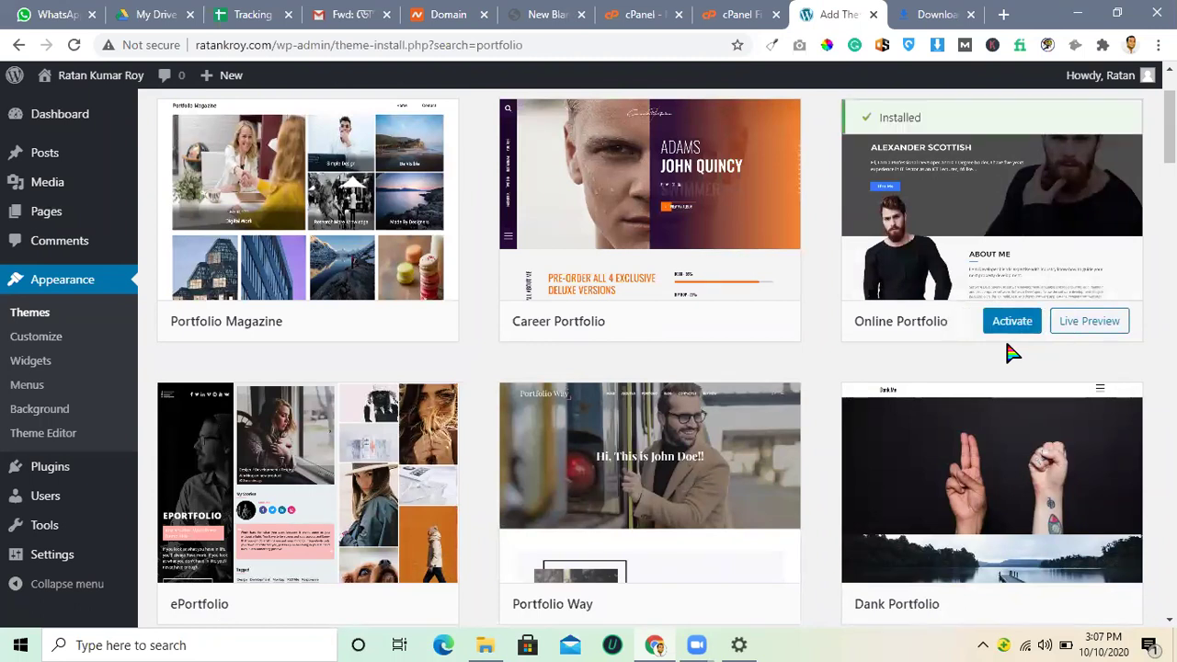
Step: Activate the installed Online Portfolio theme, then switch to the downloads browser tab
left_click(996, 326)
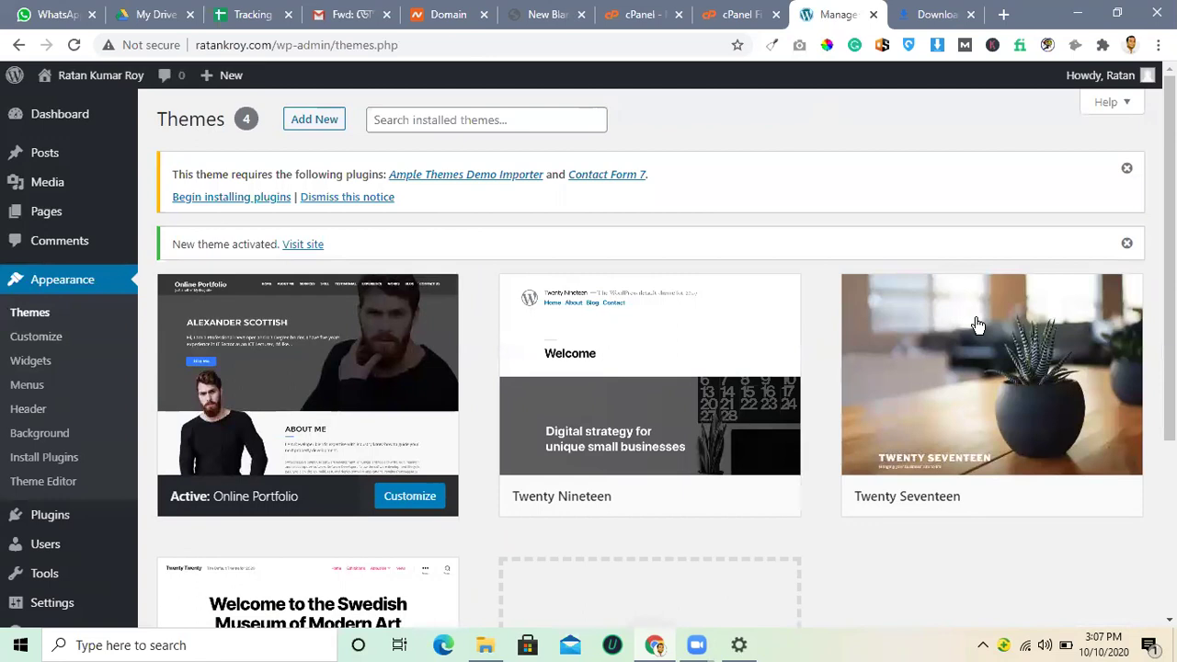
left_click(935, 11)
Step: Close the downloads tab and open the live site in a new browser tab
left_click(970, 15)
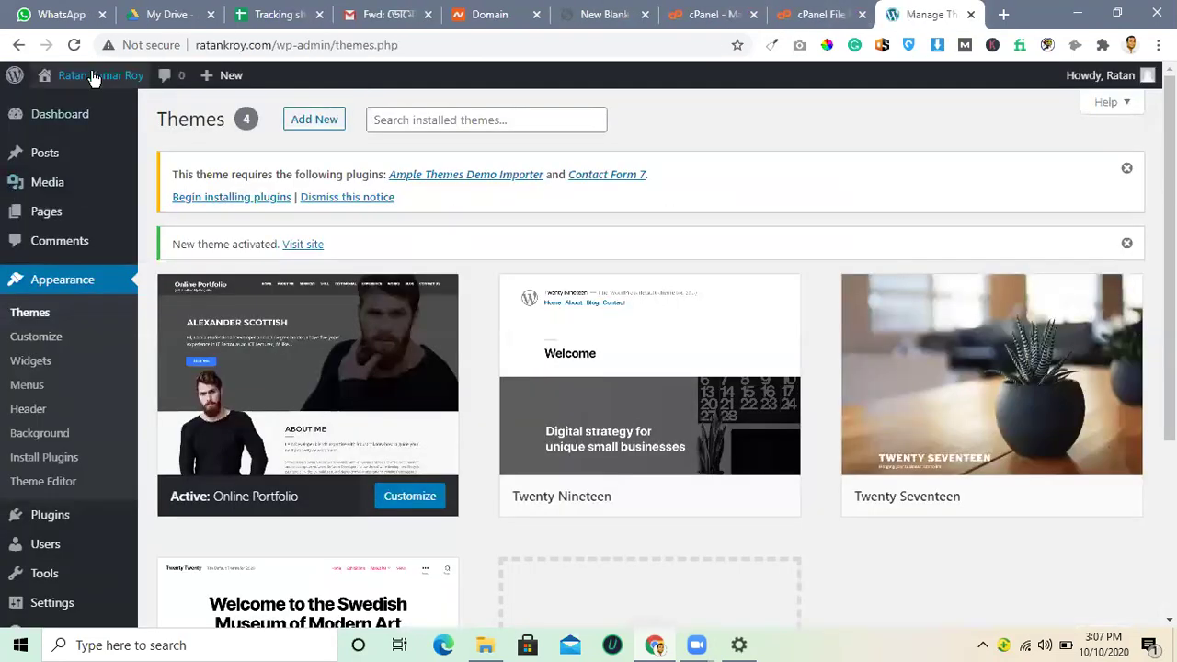
mouse_move(37, 110)
mouse_move(81, 81)
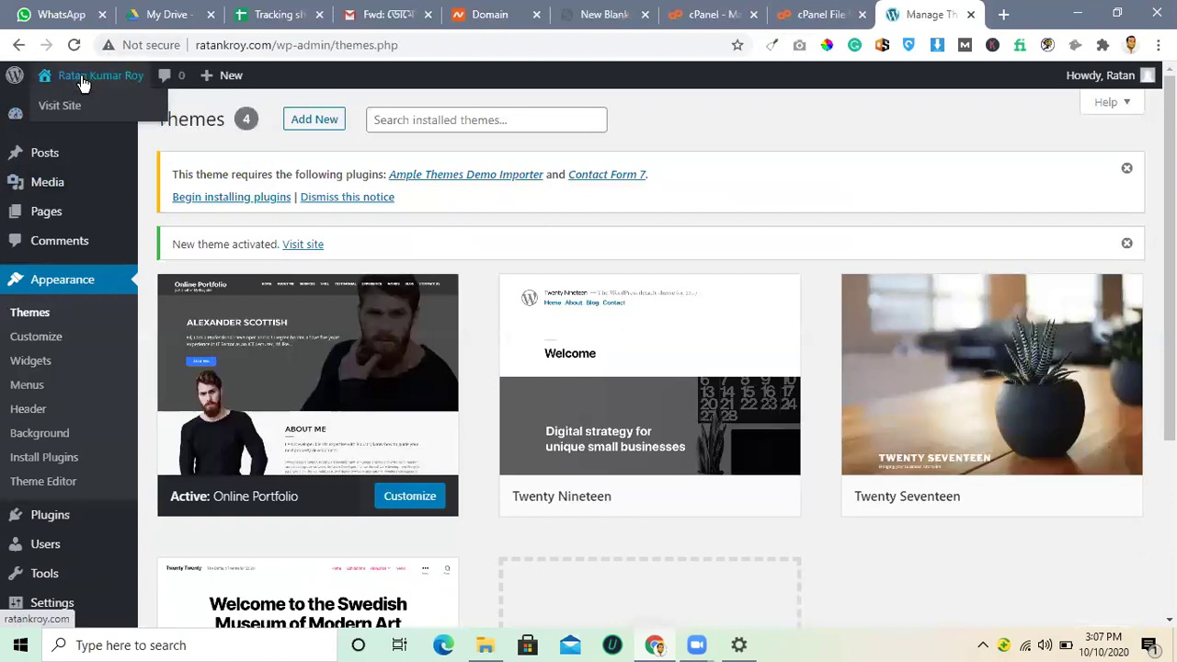
right_click(42, 107)
left_click(87, 120)
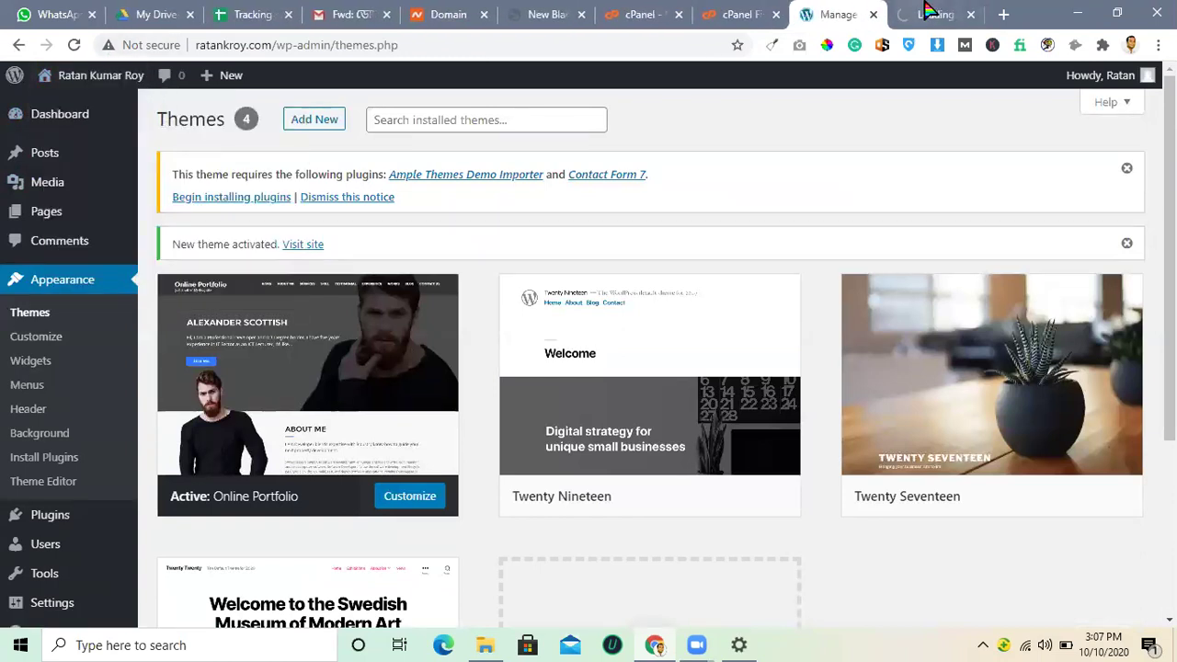
left_click(928, 14)
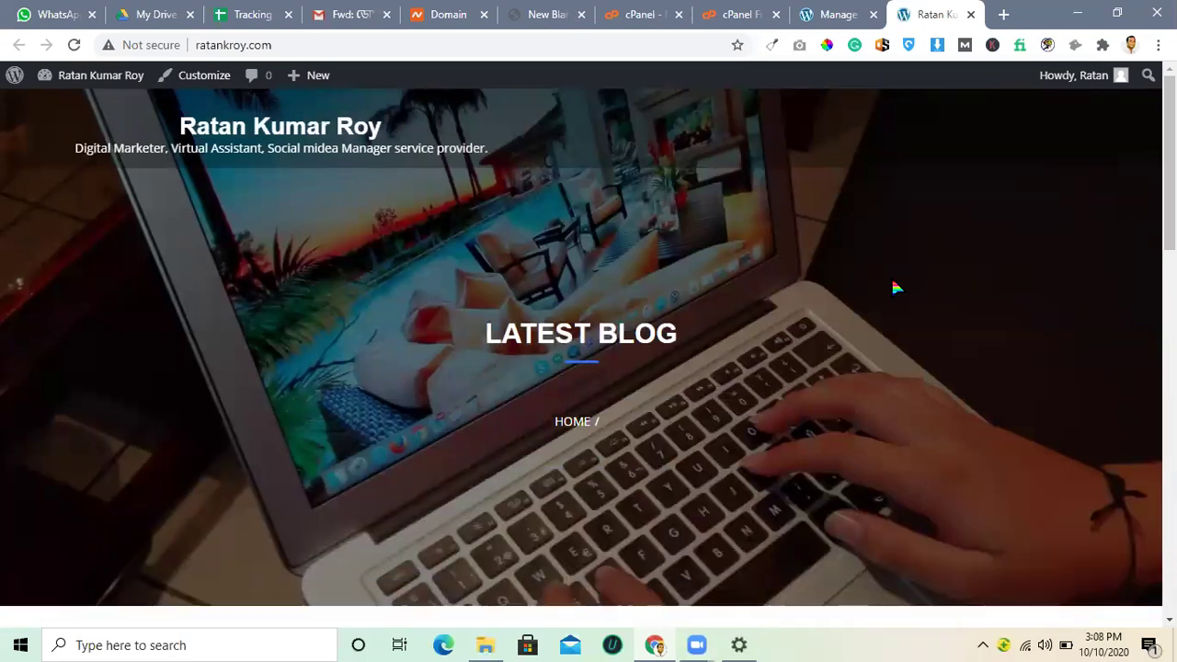
Step: Scroll the live Online Portfolio site with its Latest Blog banner, then return to Themes
scroll(887, 276, "down", 5)
scroll(501, 389, "down", 2)
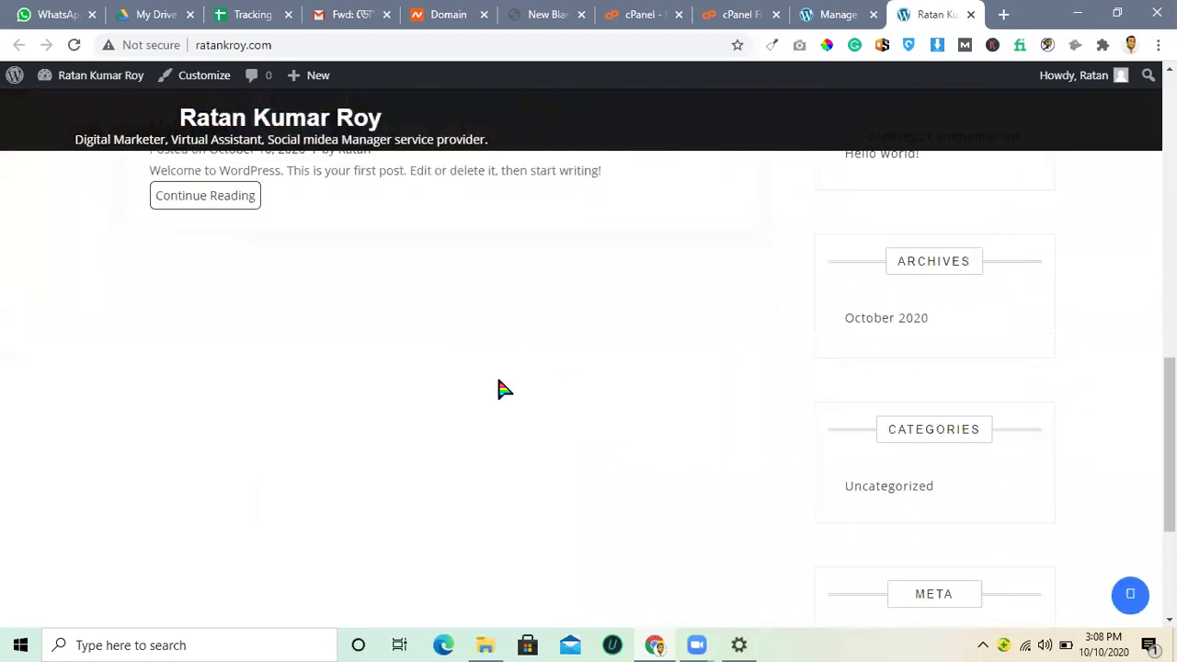
scroll(501, 379, "down", 3)
scroll(599, 303, "up", 10)
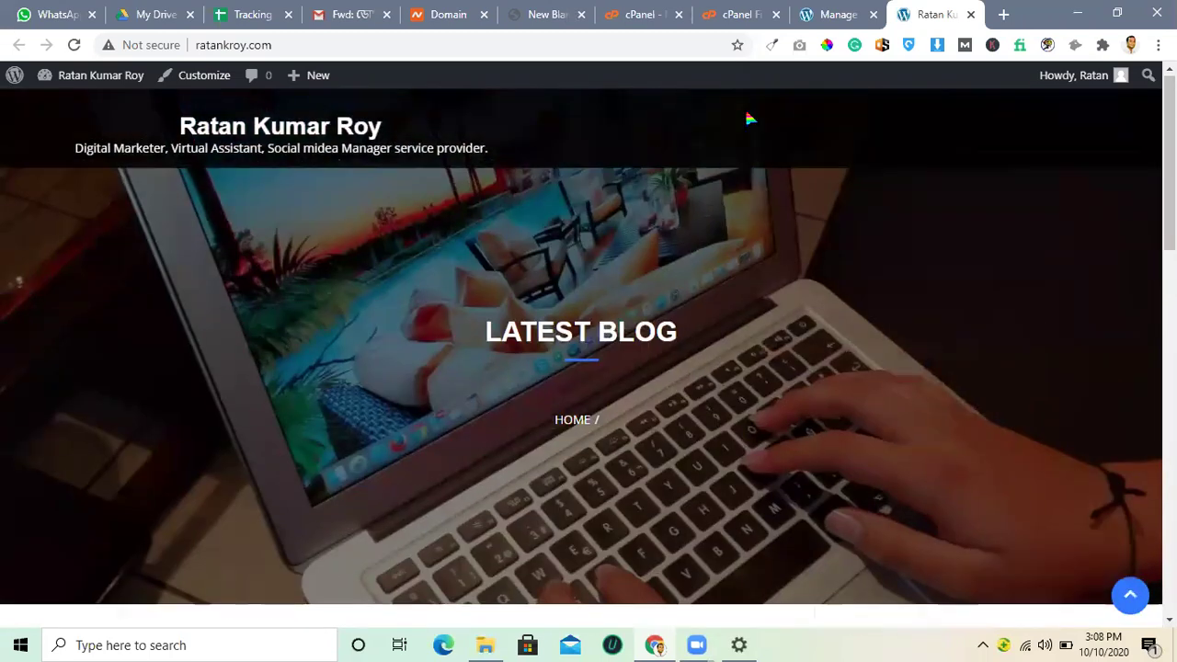
left_click(832, 14)
Step: Review the Online Portfolio theme details and go to its Install Required Plugins page
scroll(426, 415, "down", 2)
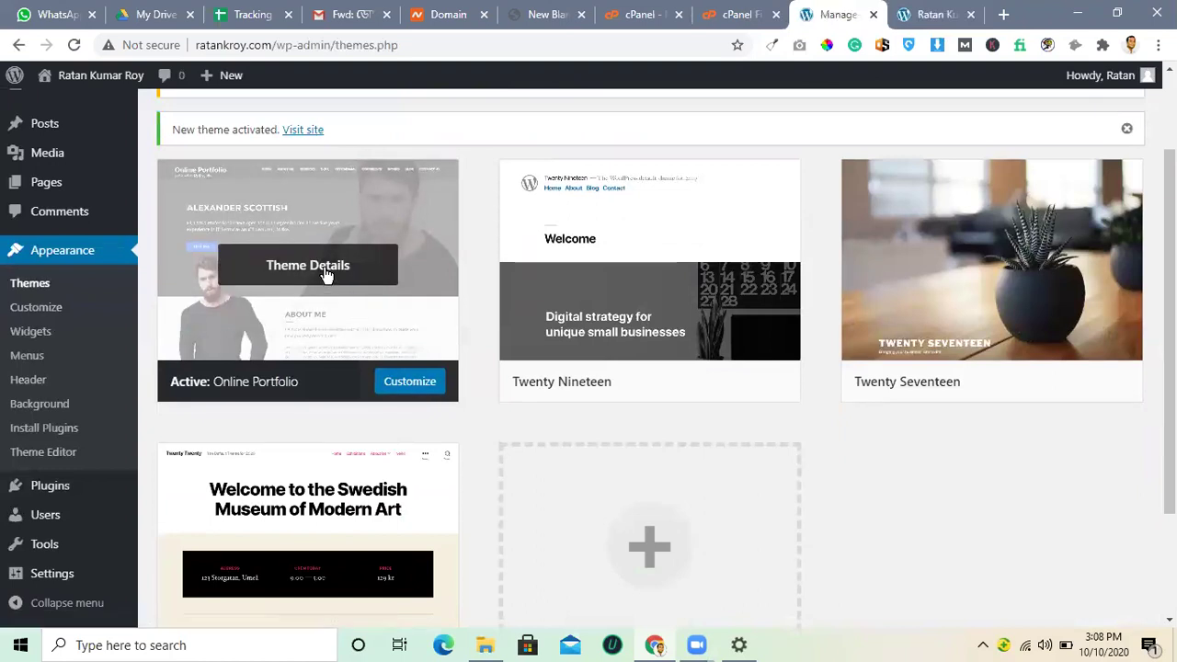
left_click(327, 274)
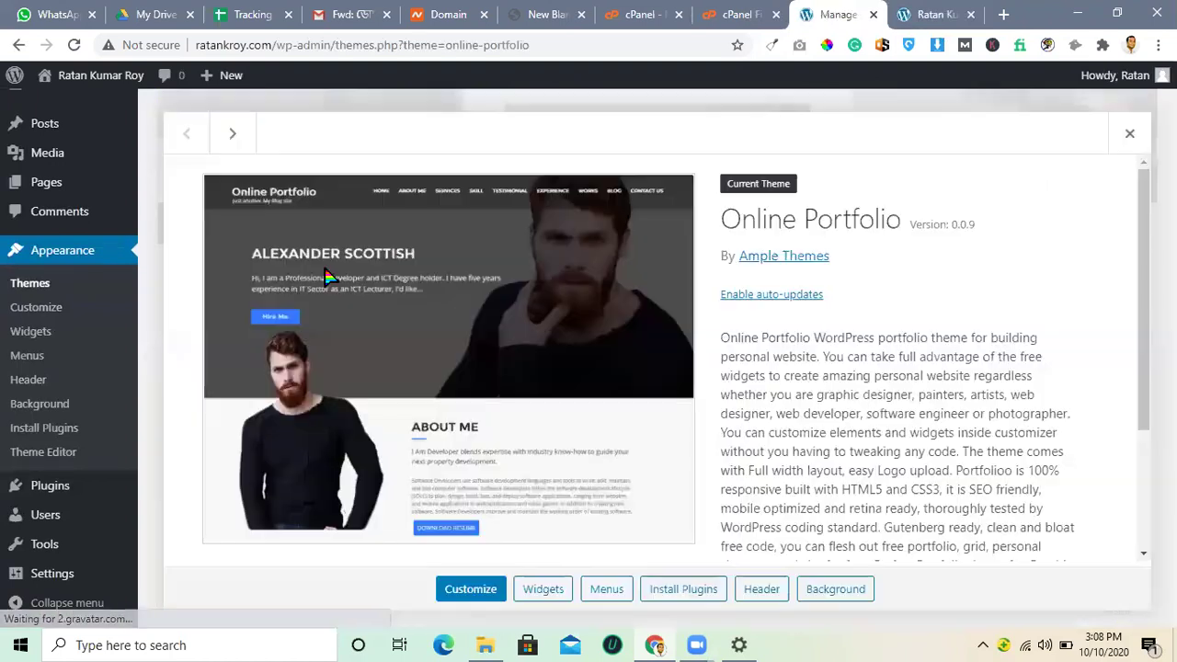
scroll(461, 363, "down", 3)
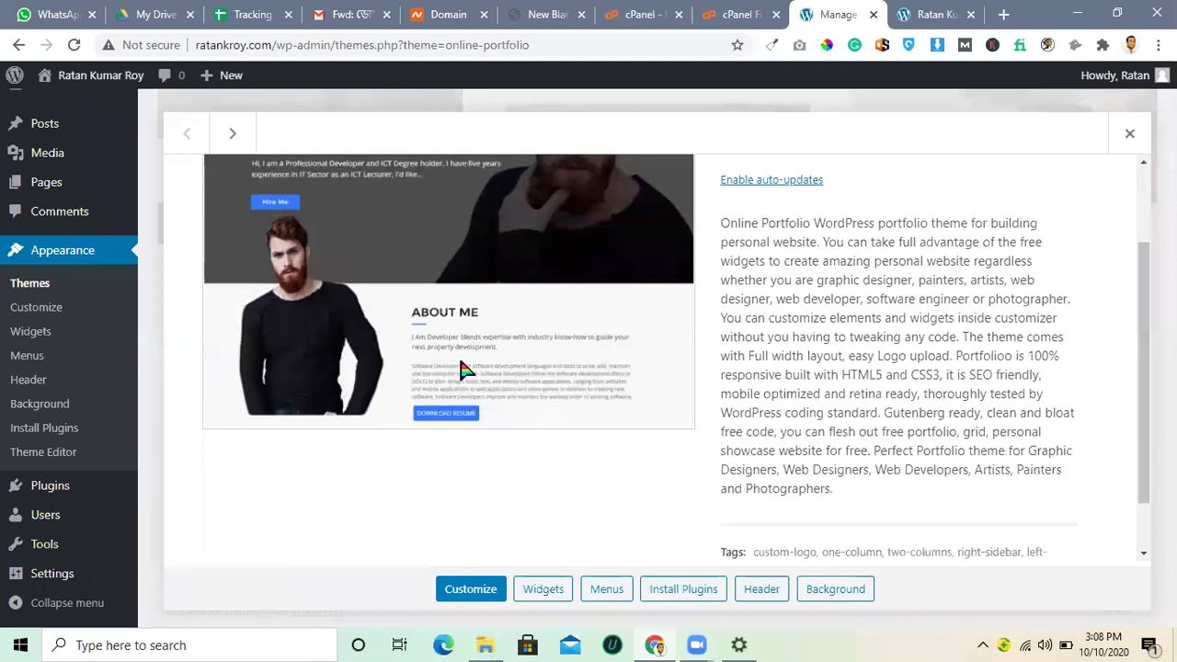
scroll(462, 372, "up", 2)
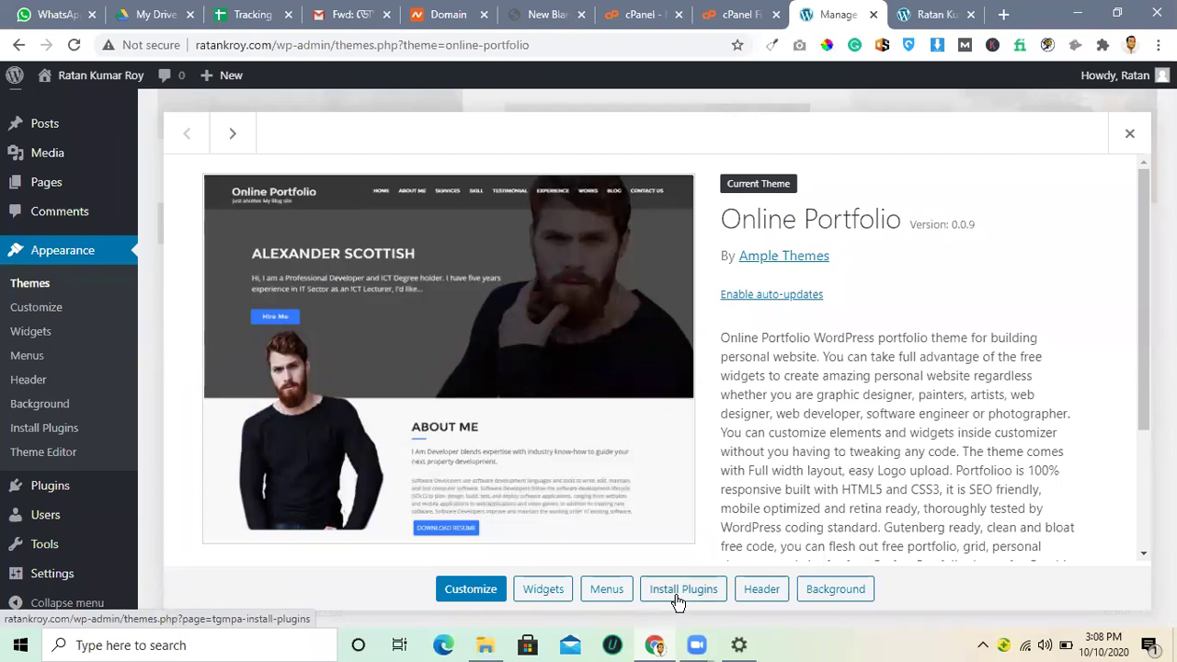
scroll(774, 507, "down", 2)
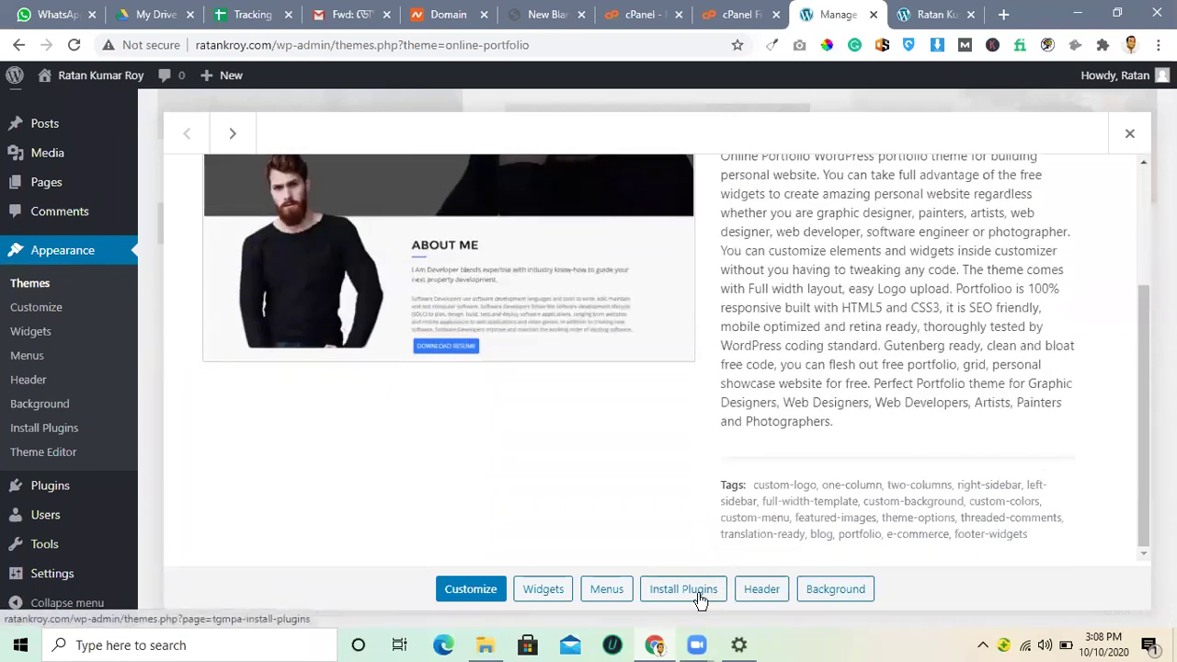
left_click(671, 589)
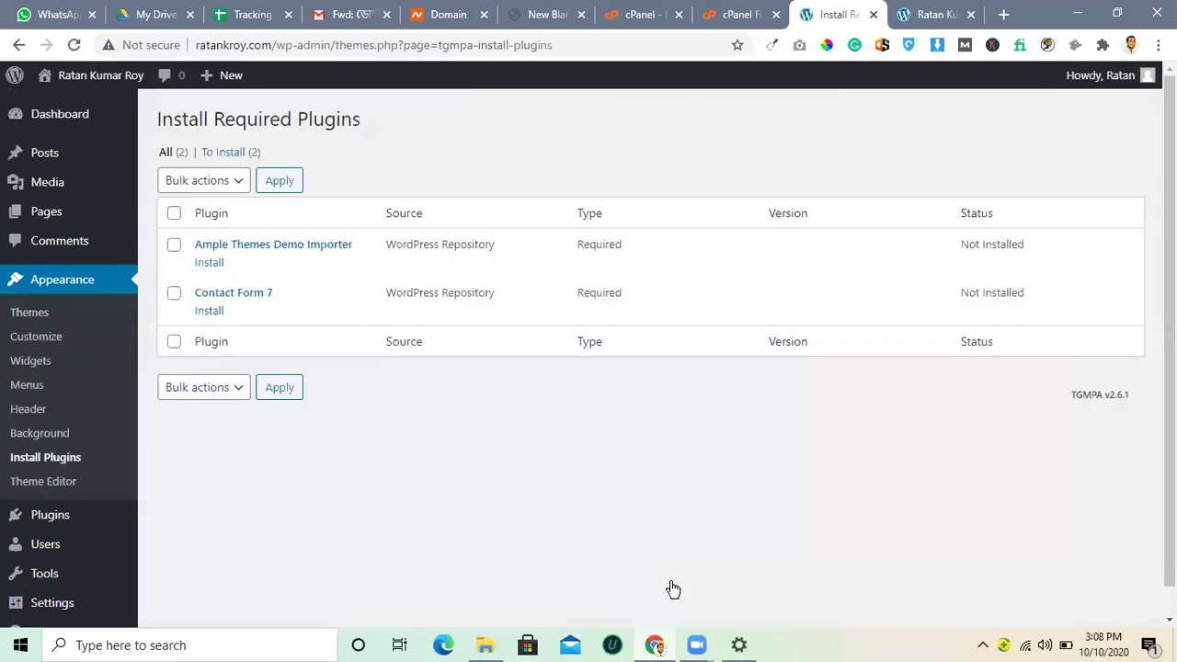
Step: Bulk-install the Ample Themes Demo Importer and Contact Form 7 plugins
left_click(206, 264)
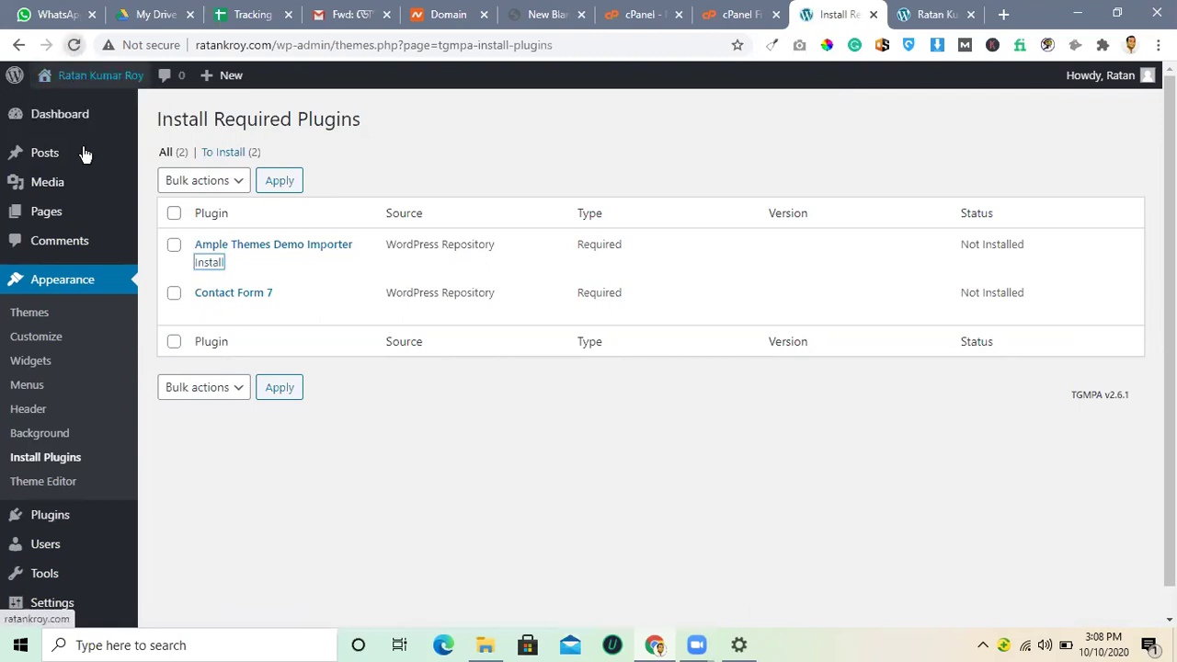
left_click(174, 213)
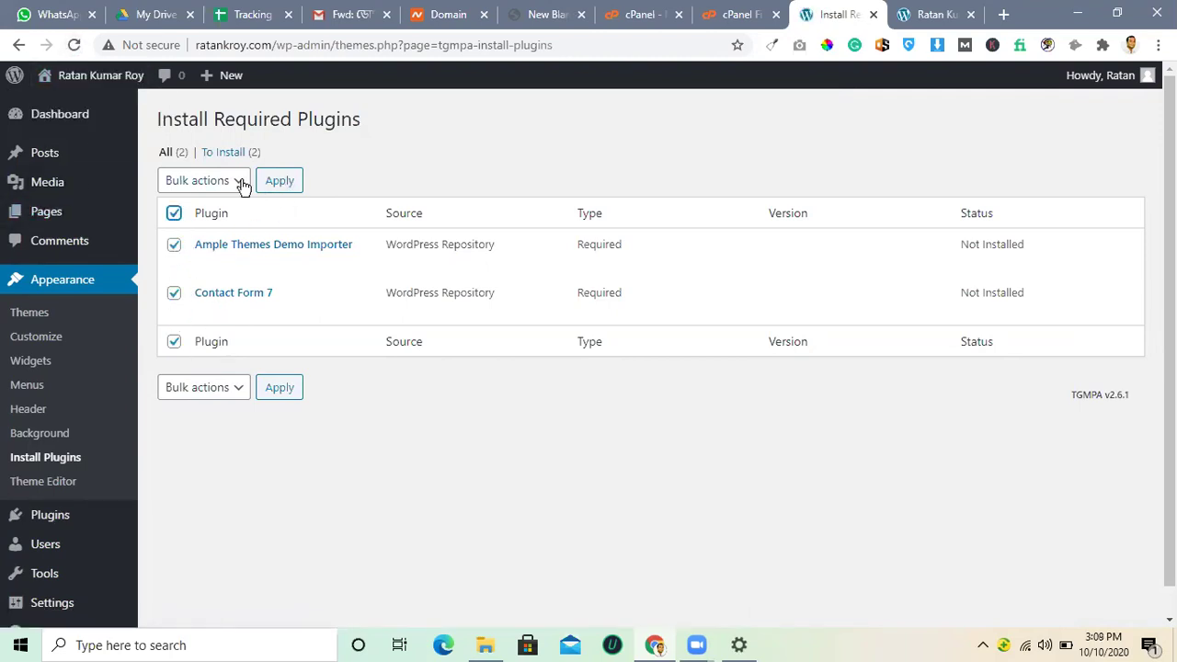
left_click(241, 184)
left_click(211, 220)
left_click(279, 182)
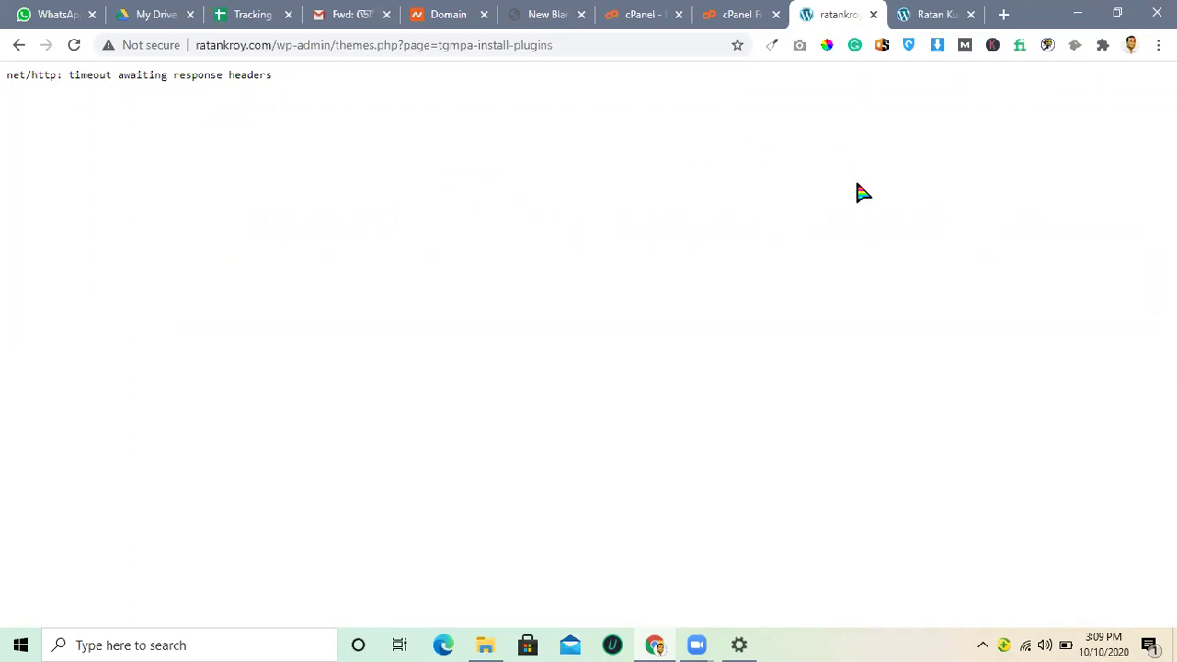
Step: Reload the required plugins page, bulk-activate both plugins, and return to Appearance > Themes
left_click(19, 45)
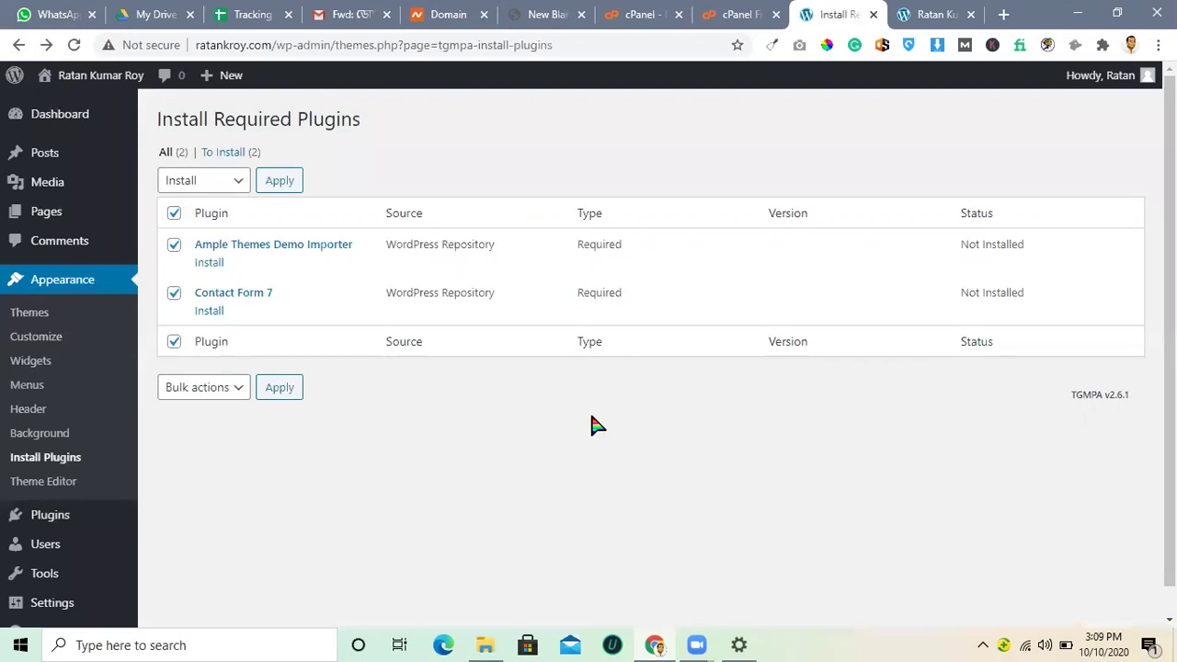
right_click(825, 11)
left_click(859, 85)
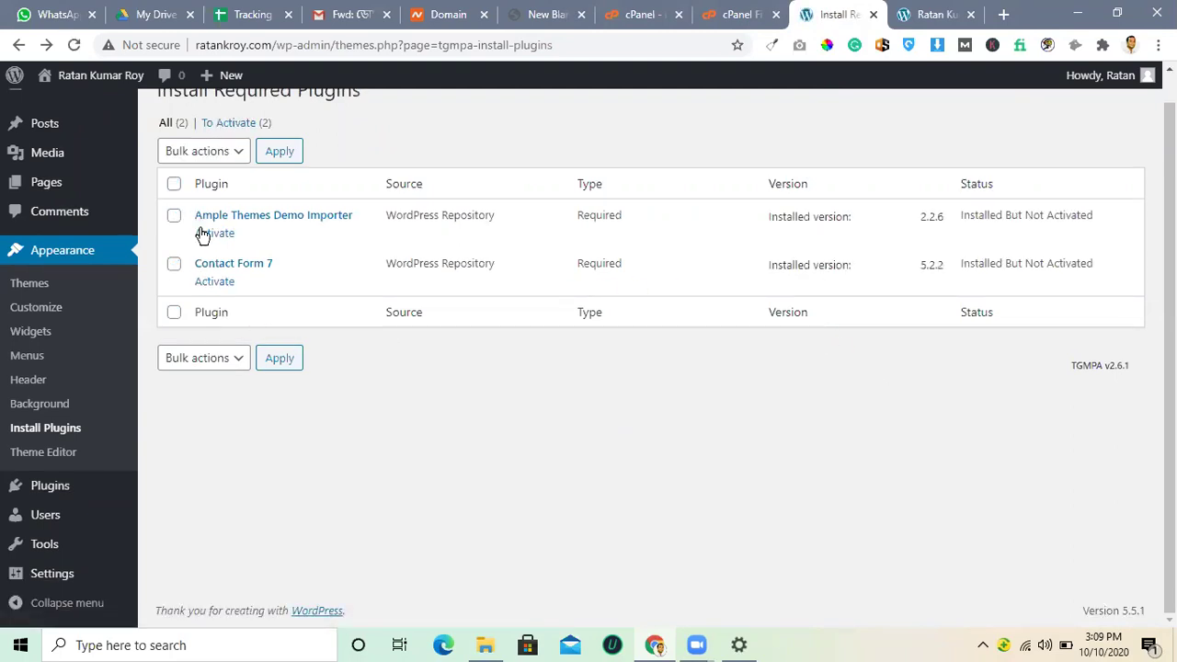
left_click(174, 184)
left_click(200, 154)
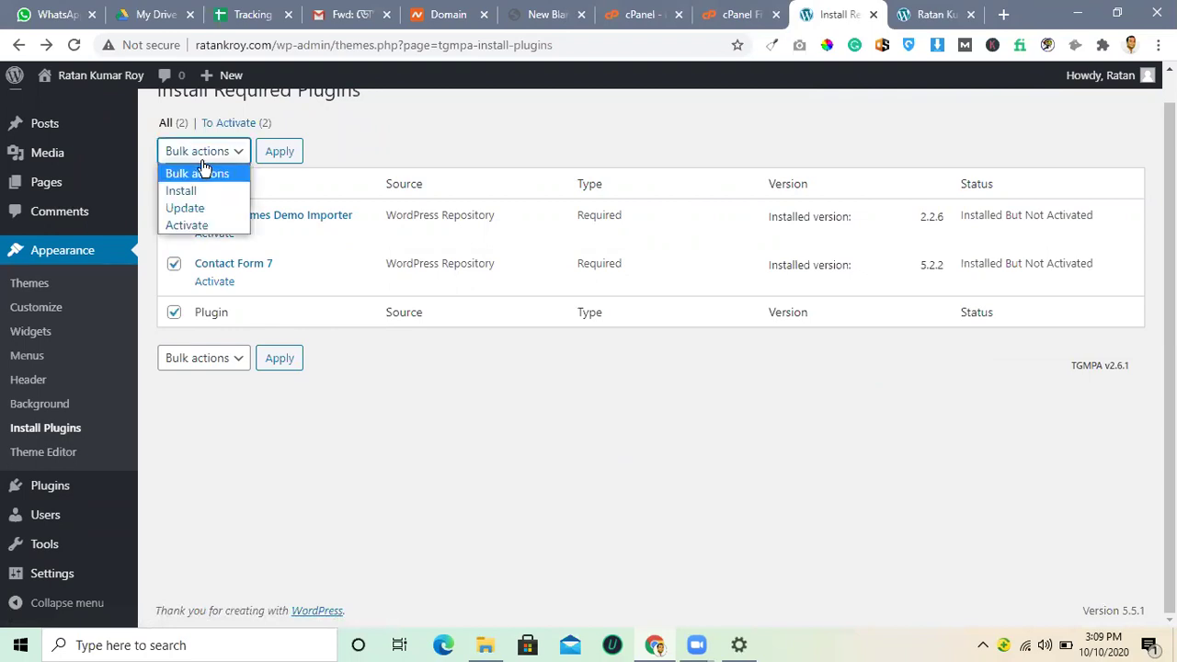
left_click(216, 226)
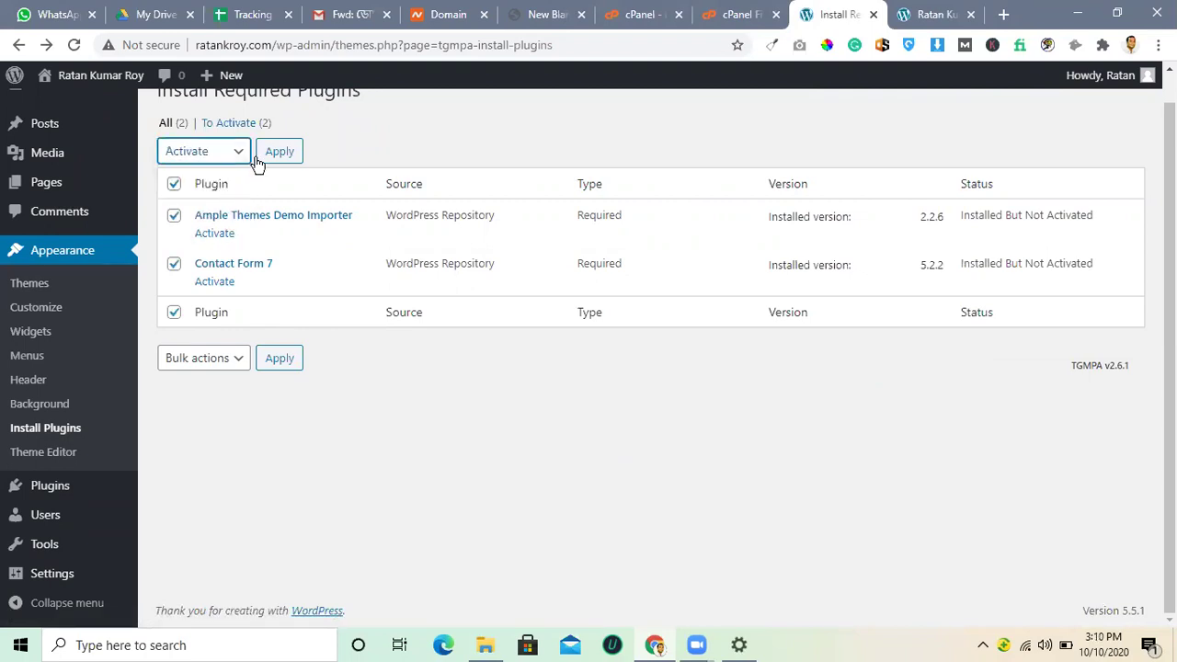
left_click(278, 152)
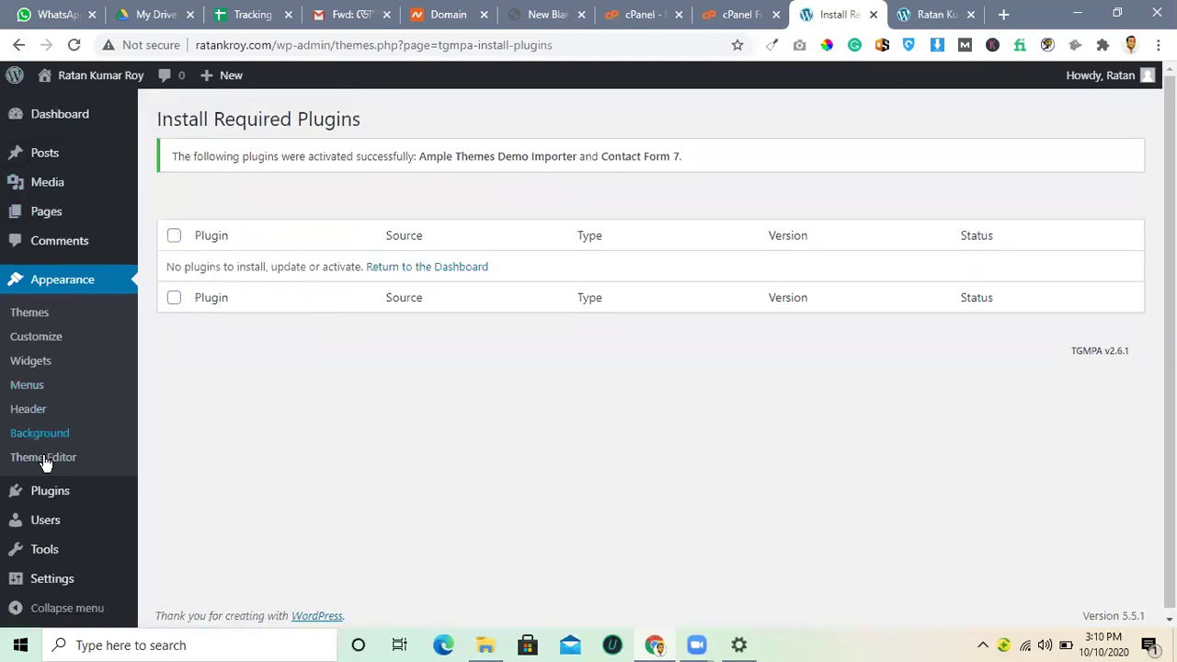
left_click(38, 318)
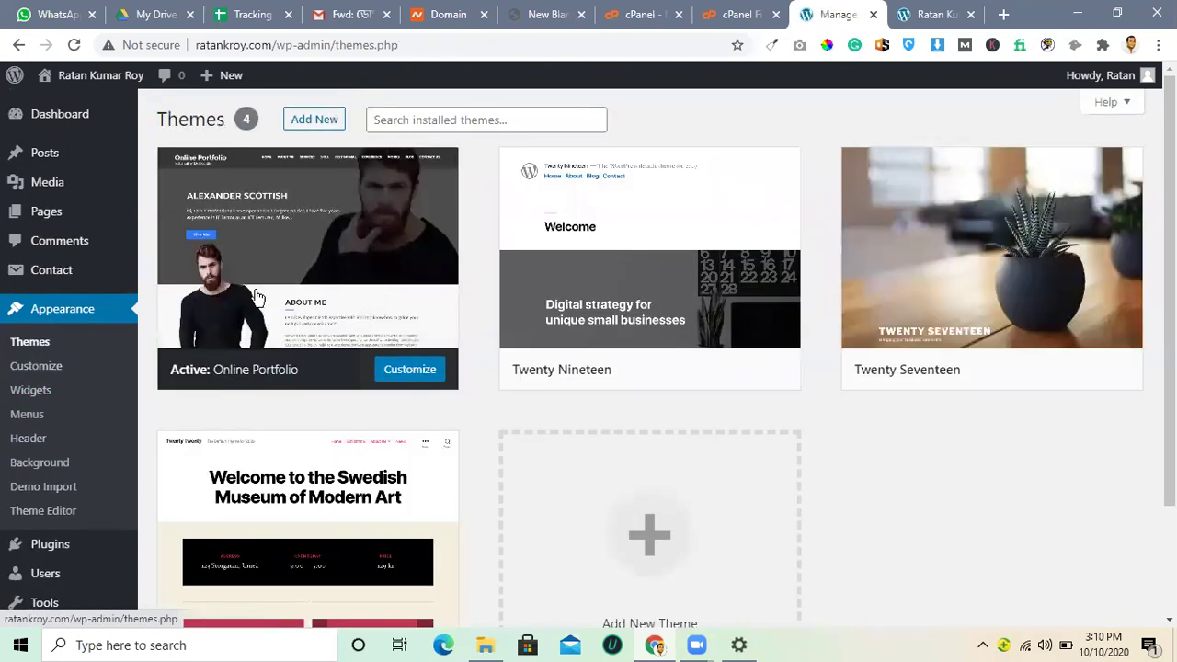
Step: Open Online Portfolio's Header Image in the Customizer, review the laptop header, then close it
left_click(303, 262)
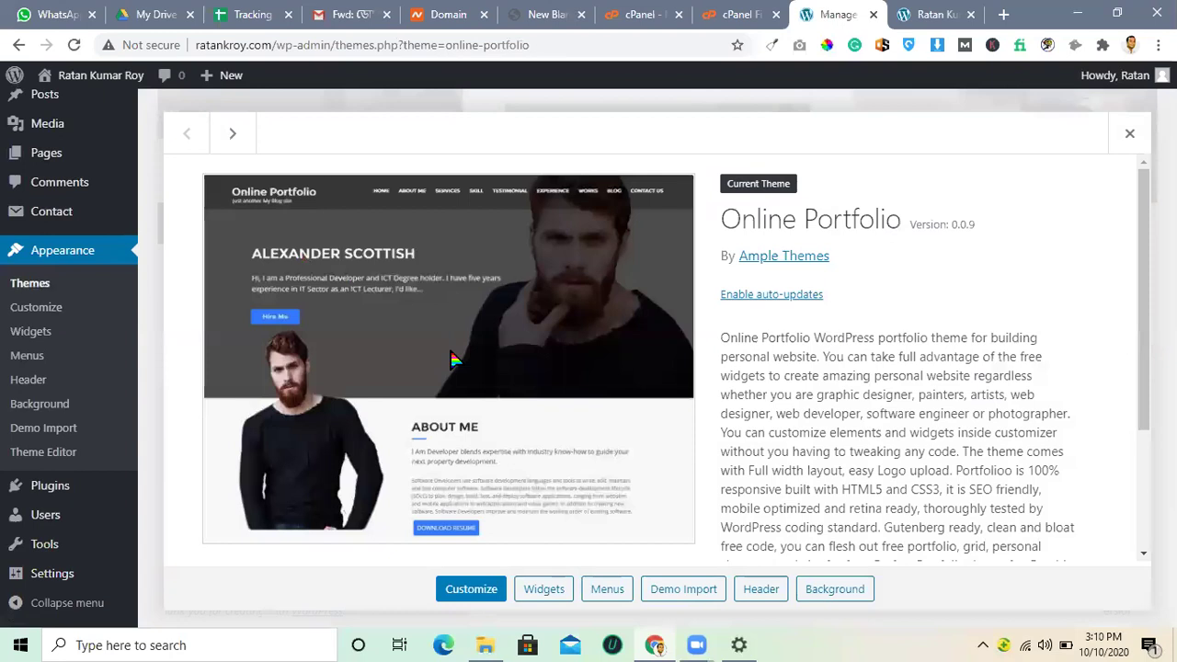
scroll(451, 358, "down", 1)
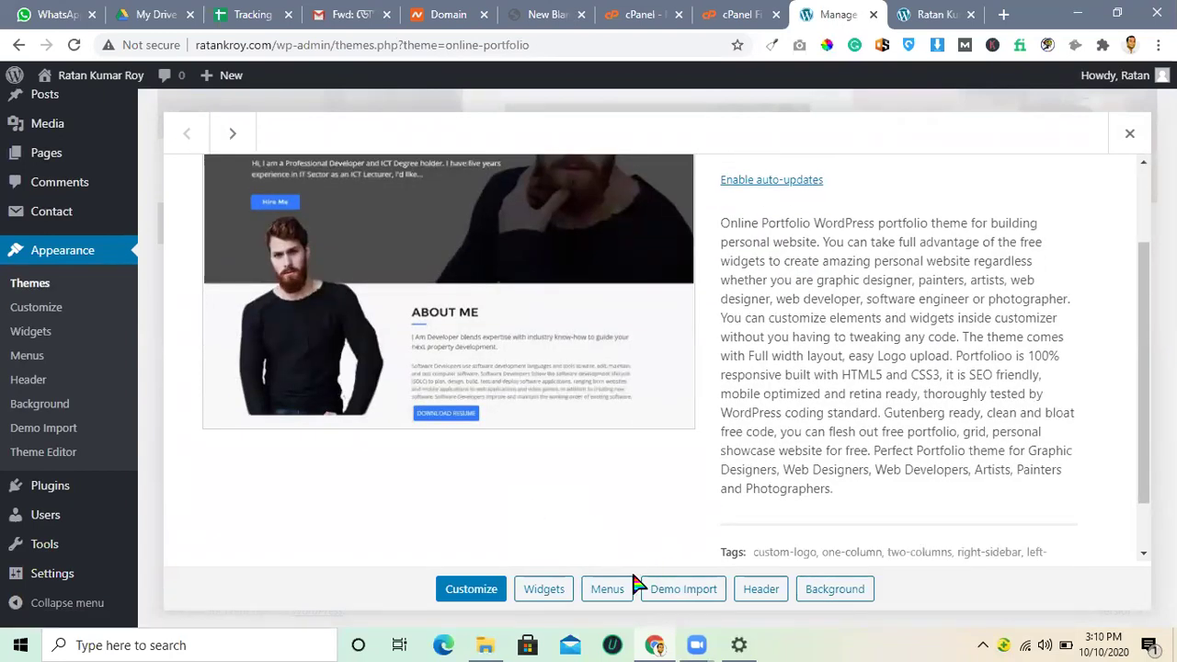
left_click(771, 601)
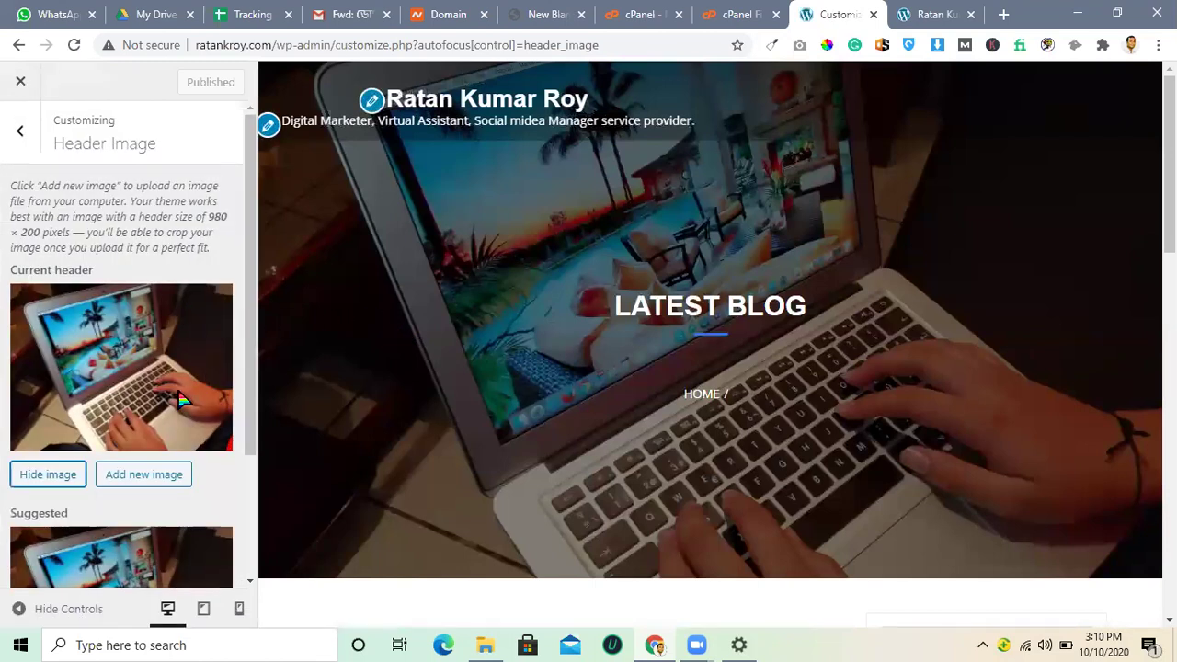
scroll(420, 387, "down", 5)
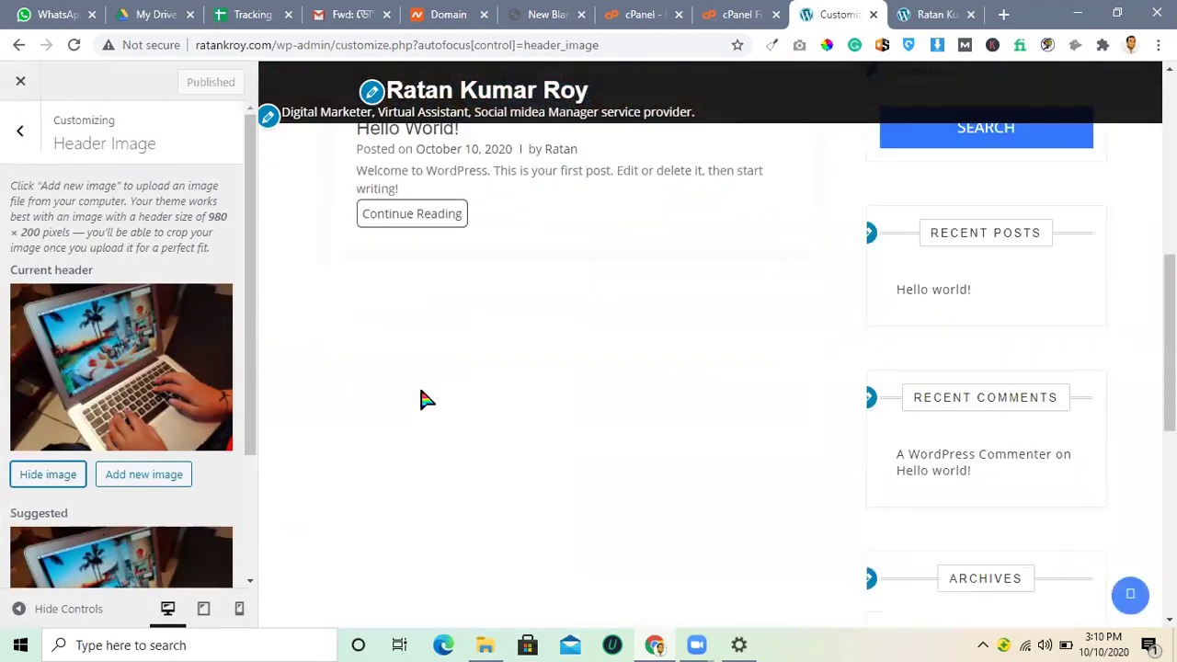
scroll(419, 384, "up", 4)
scroll(421, 391, "down", 3)
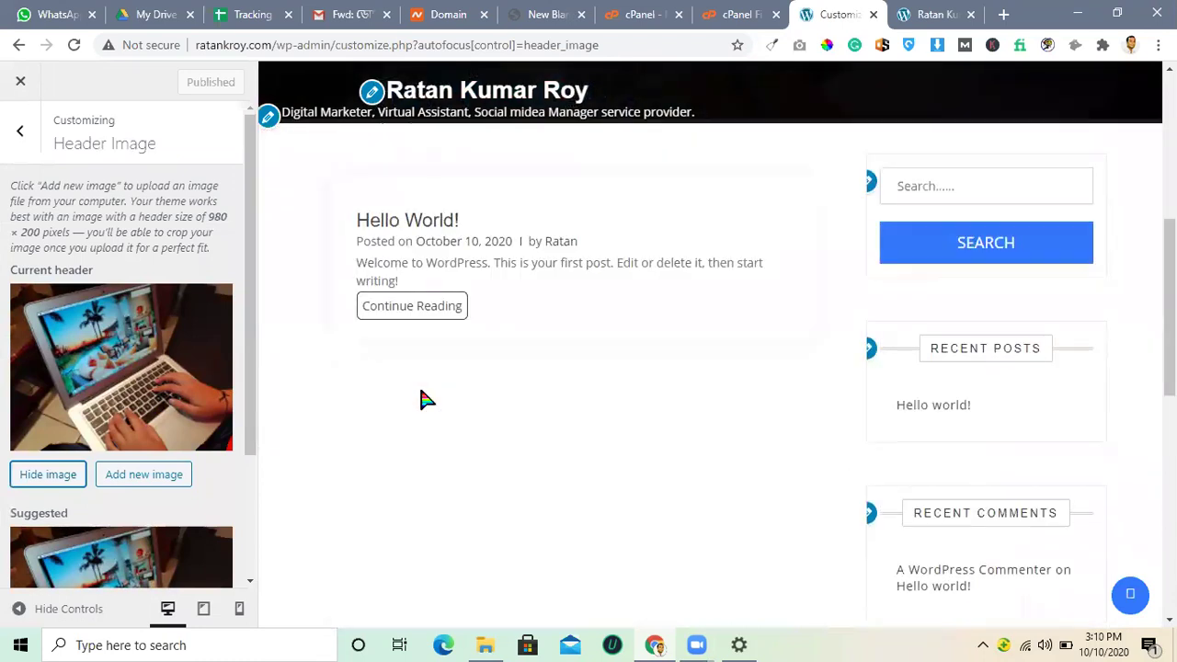
scroll(418, 384, "up", 5)
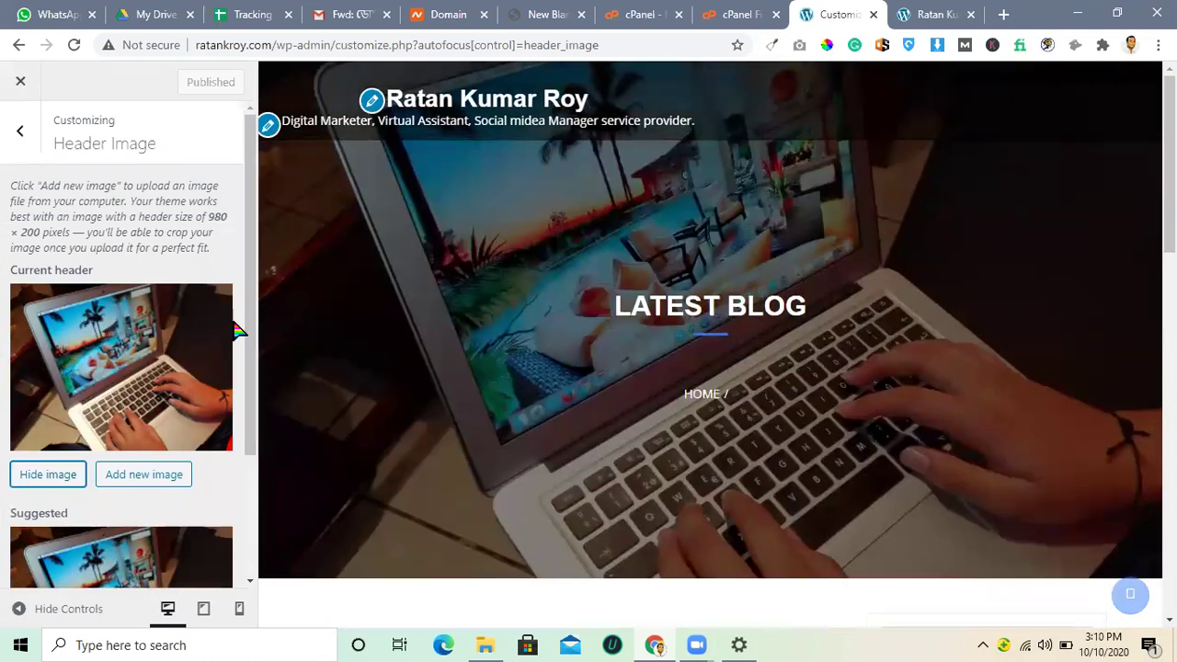
left_click(21, 85)
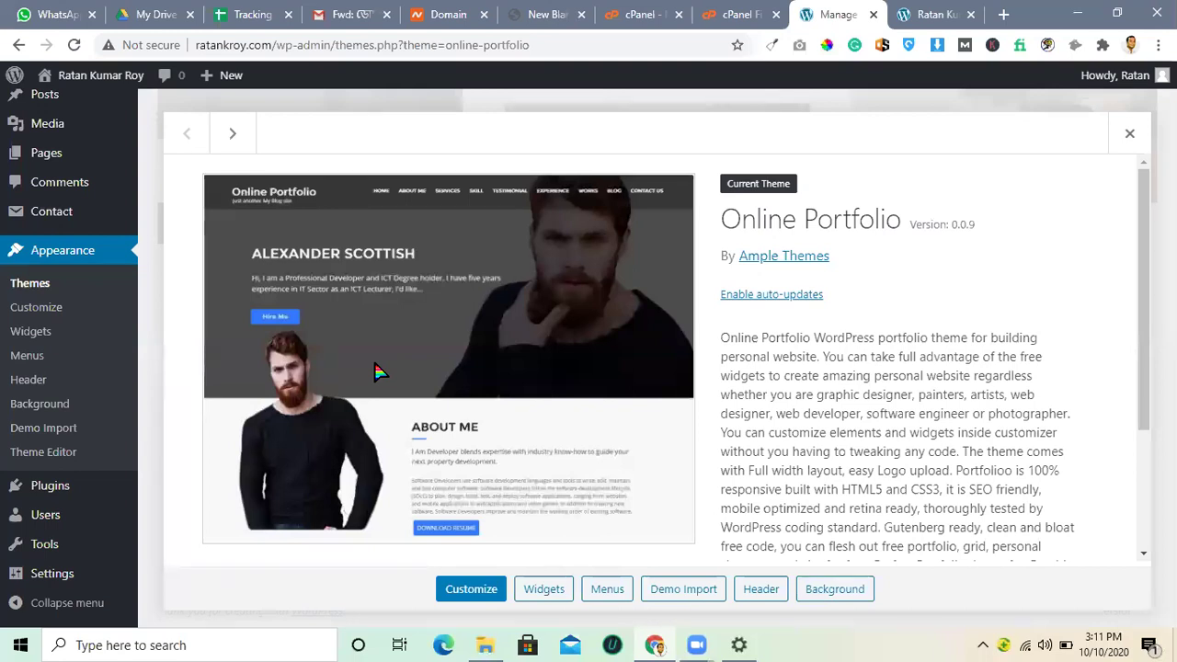
Step: Open Online Portfolio's Demo Import page via Get Started and locate the Main Demo card
scroll(433, 399, "down", 3)
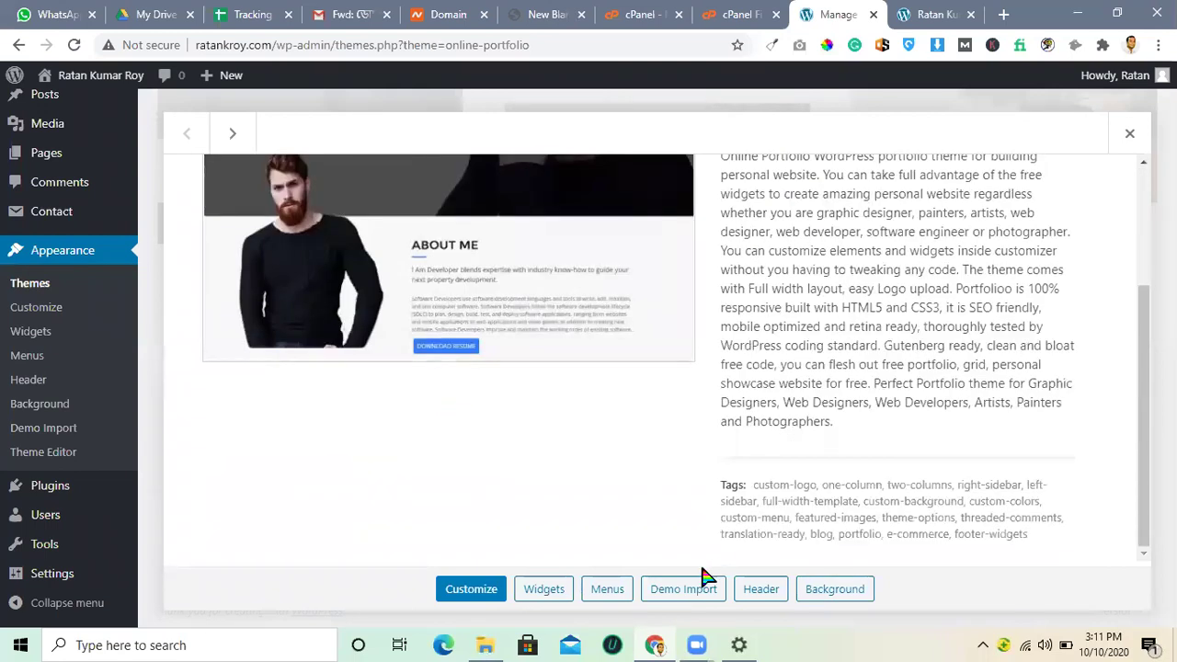
left_click(678, 593)
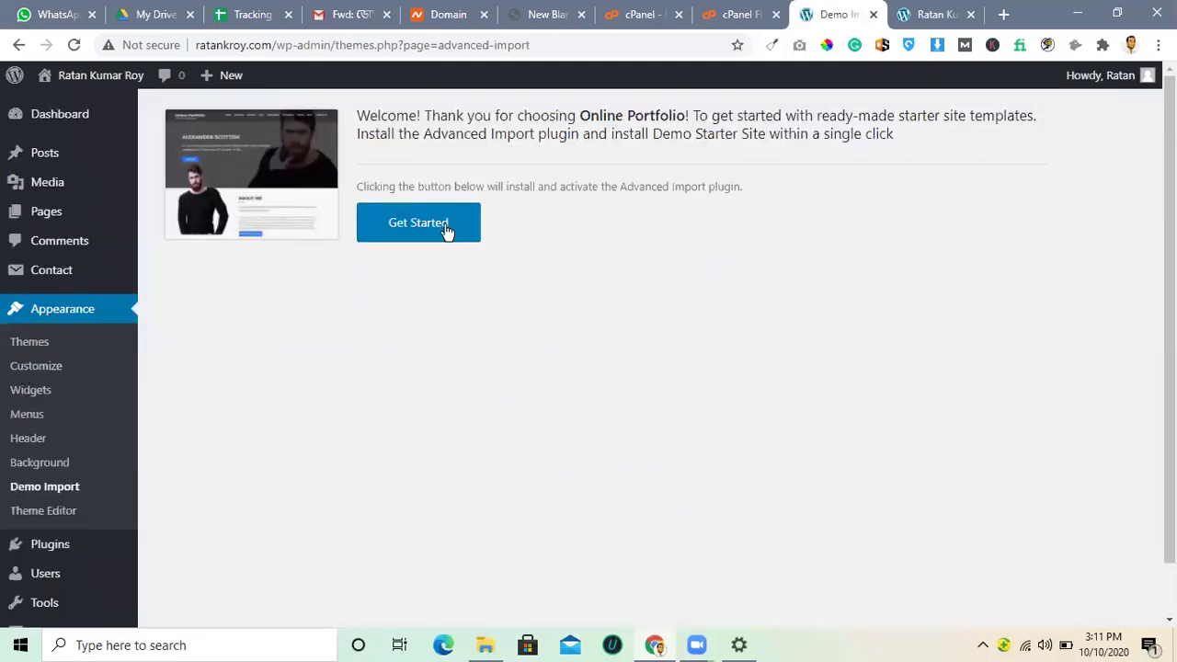
left_click(446, 228)
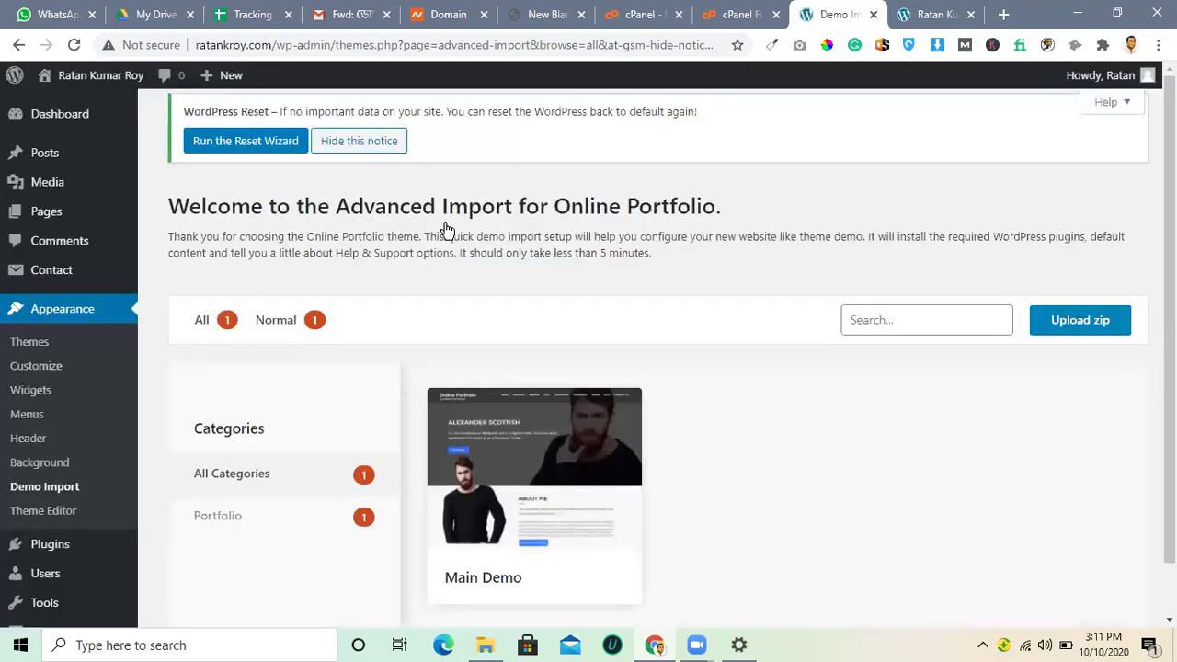
scroll(846, 455, "down", 1)
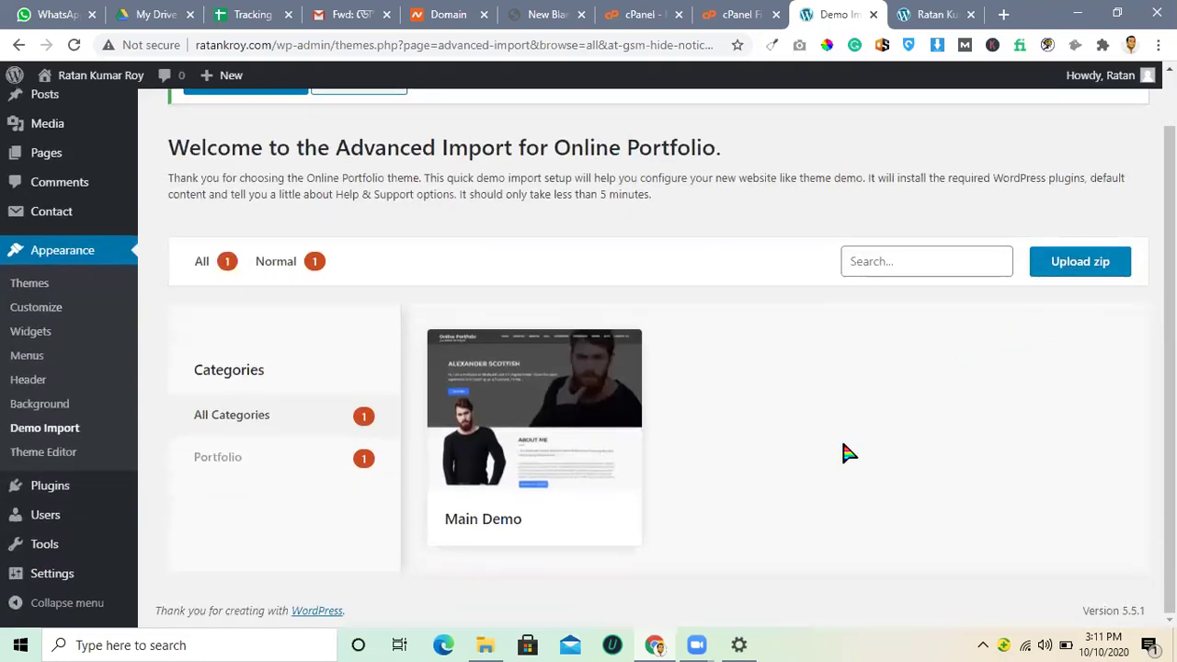
Step: Import the Online Portfolio Main Demo with 'Yes, Import Demo!' and dismiss the Success message
mouse_move(556, 404)
left_click(602, 522)
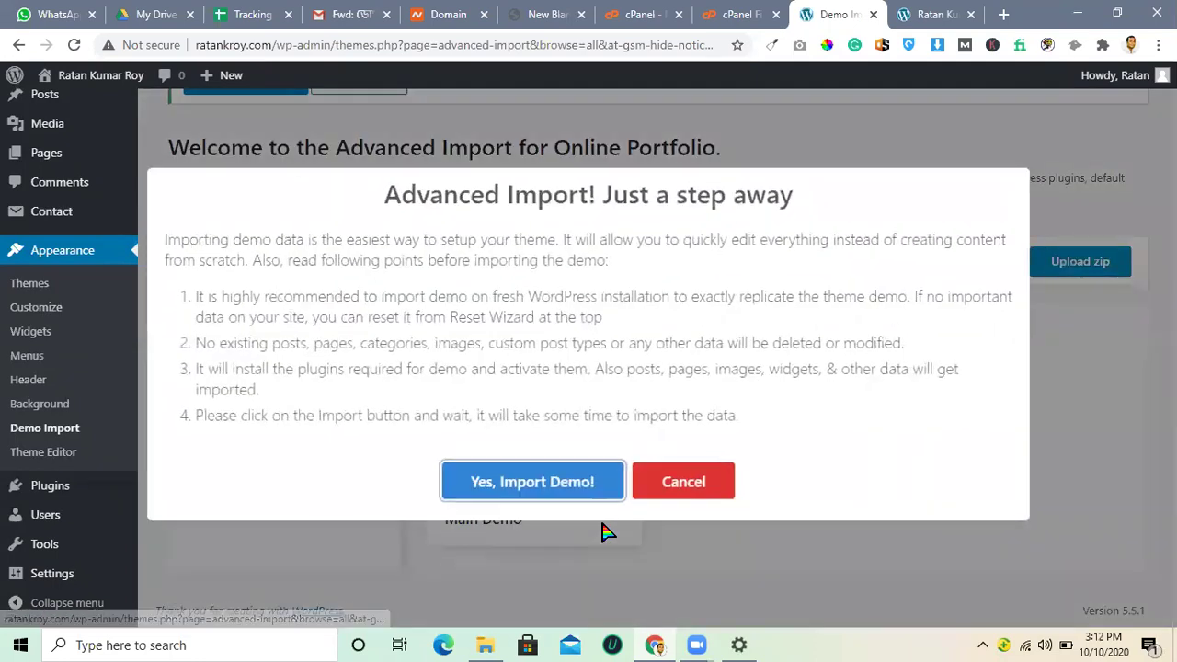
left_click(532, 499)
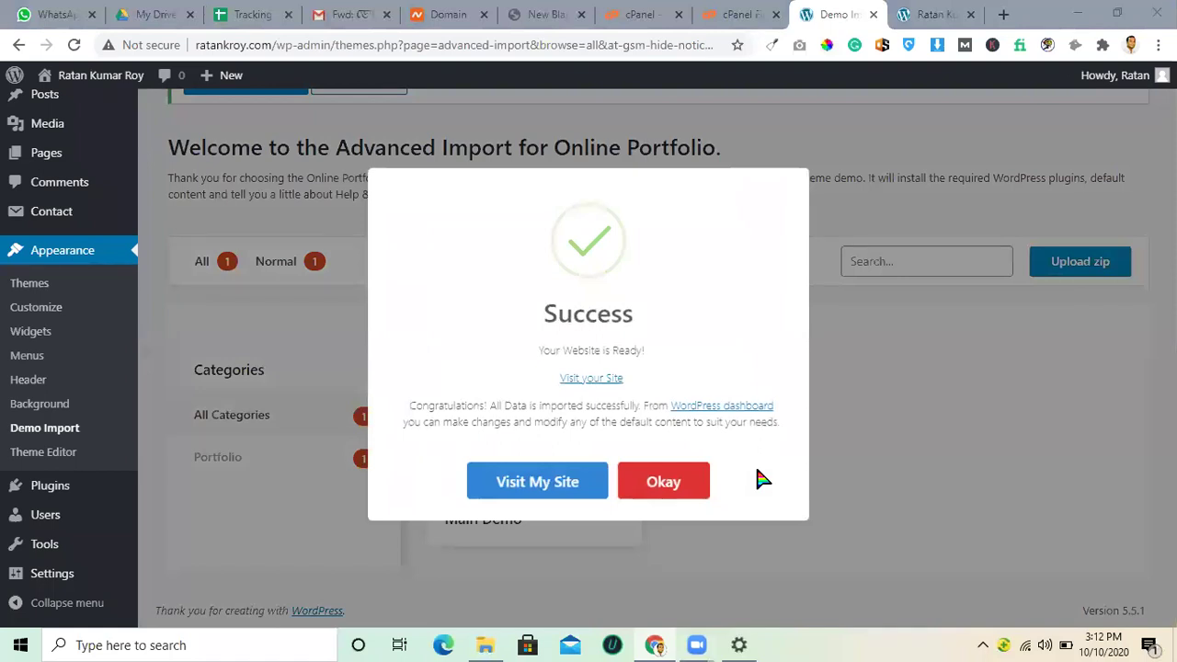
left_click(1046, 645)
left_click(1046, 644)
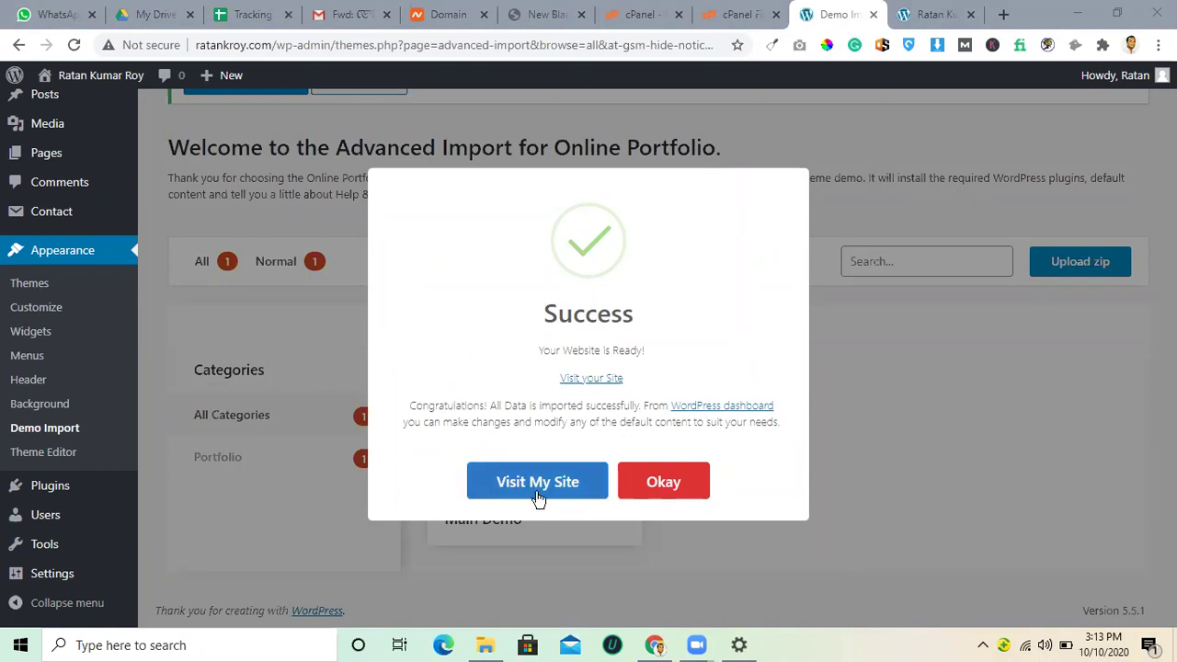
left_click(668, 495)
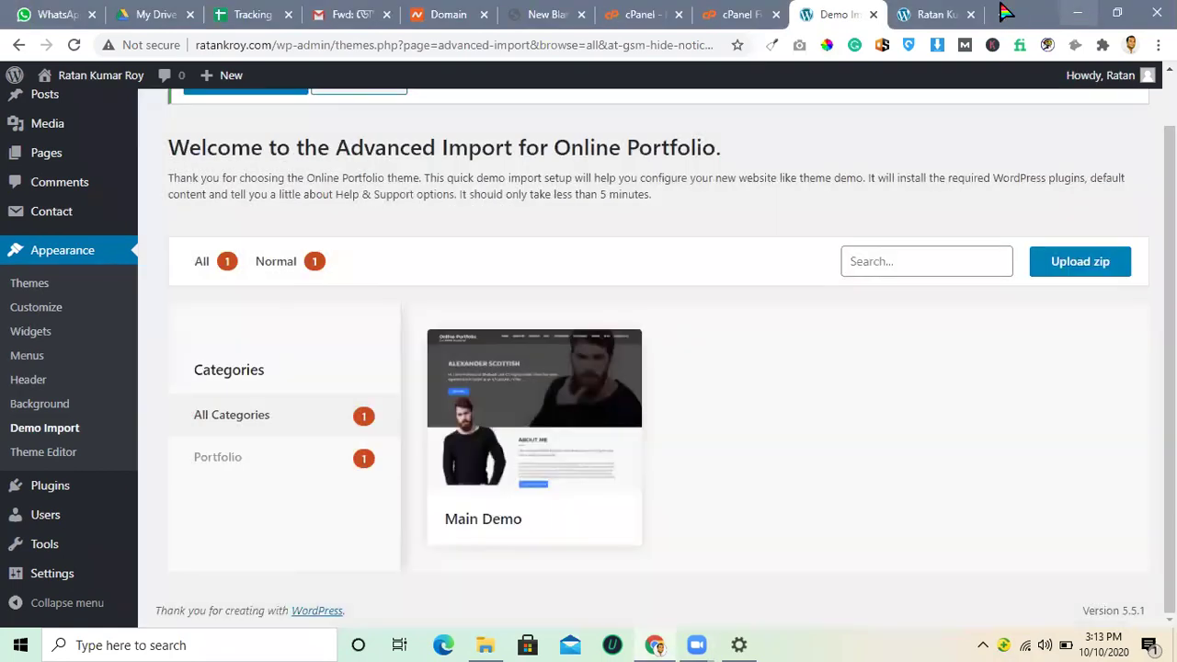
Step: Reload the live site tab and scroll through it to check the imported demo content
left_click(947, 13)
right_click(947, 13)
left_click(993, 85)
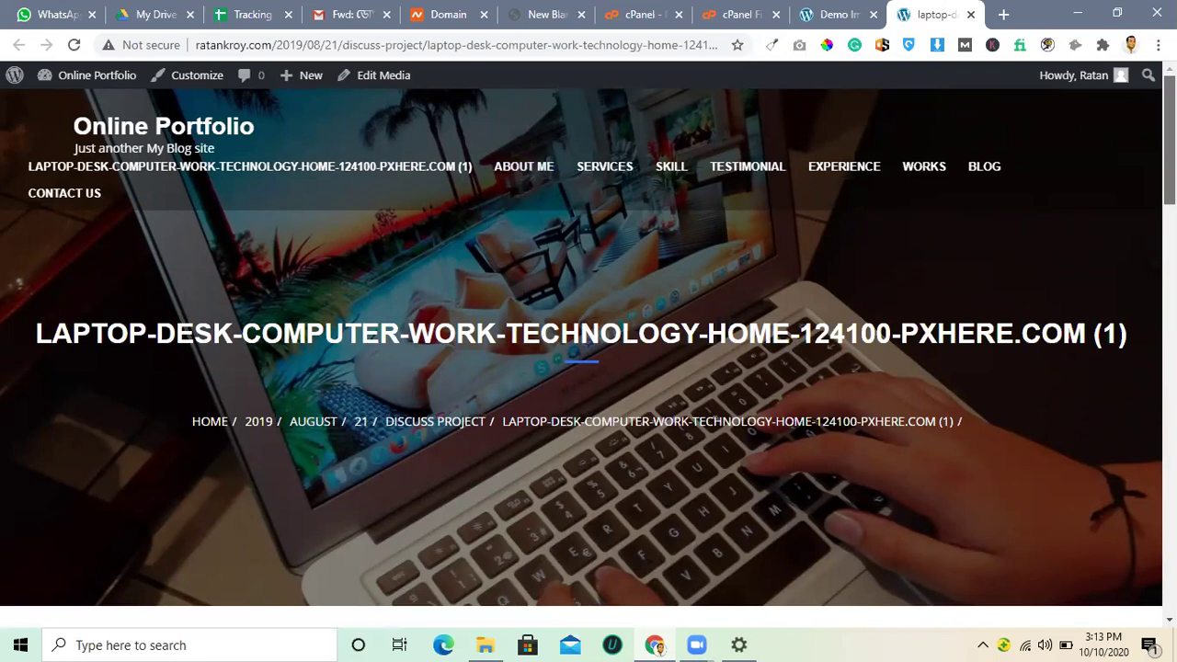
scroll(589, 350, "down", 9)
scroll(588, 350, "up", 5)
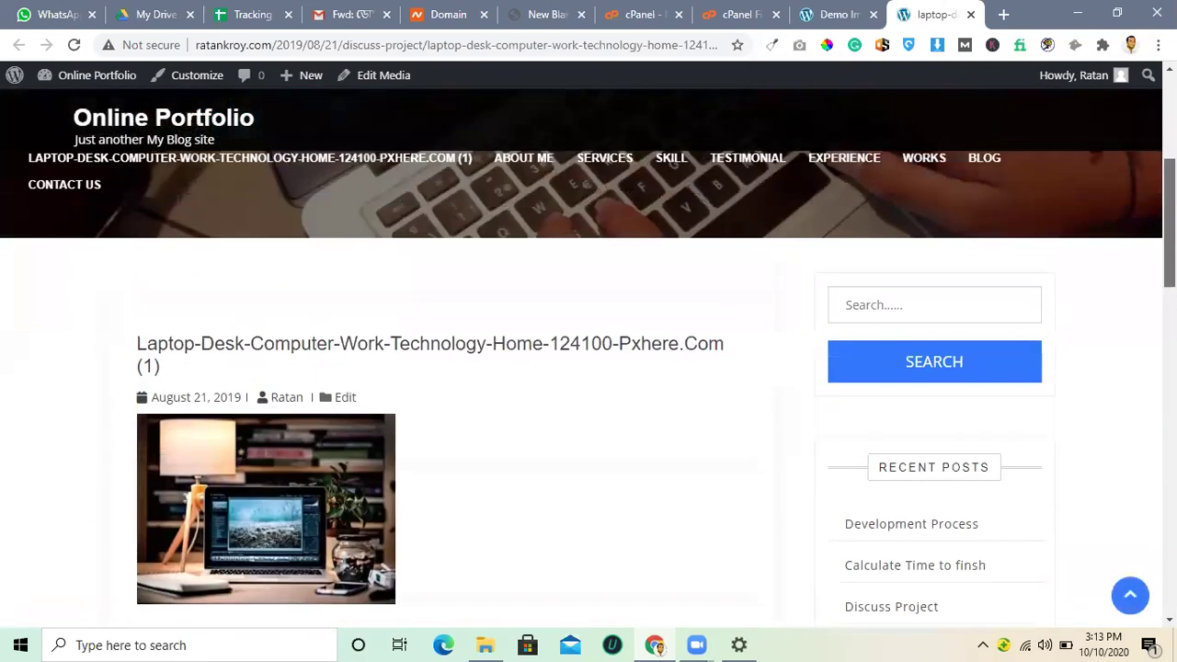
scroll(588, 349, "up", 4)
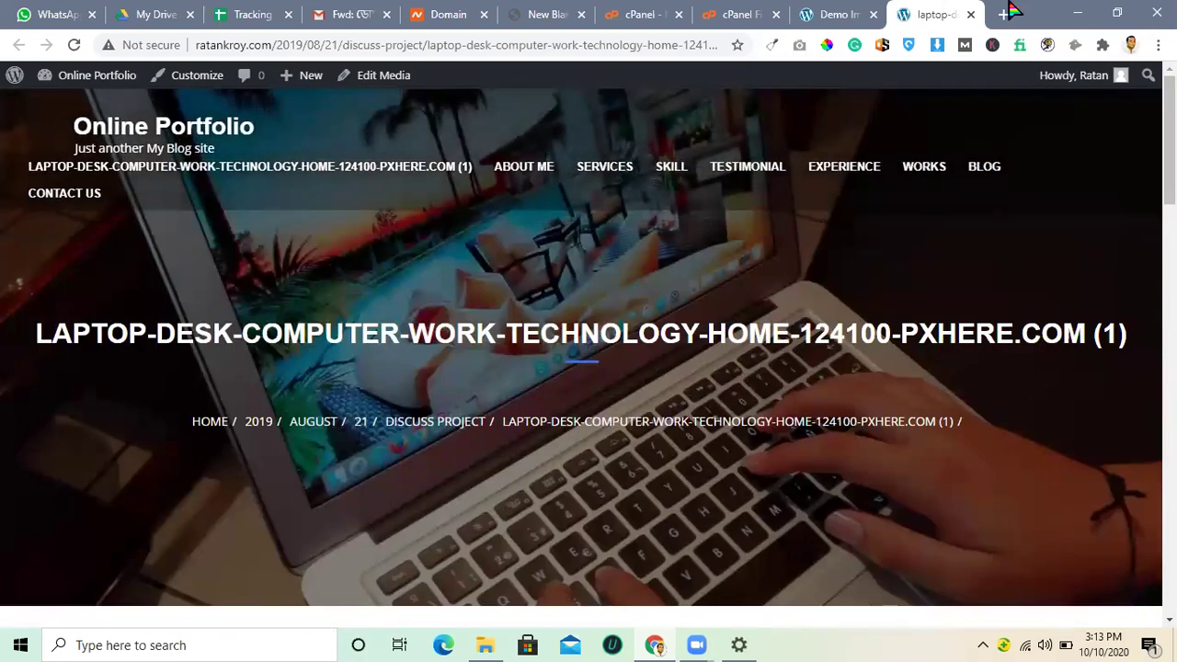
Step: Reload the live site once more, then return to the Demo Import tab
right_click(956, 11)
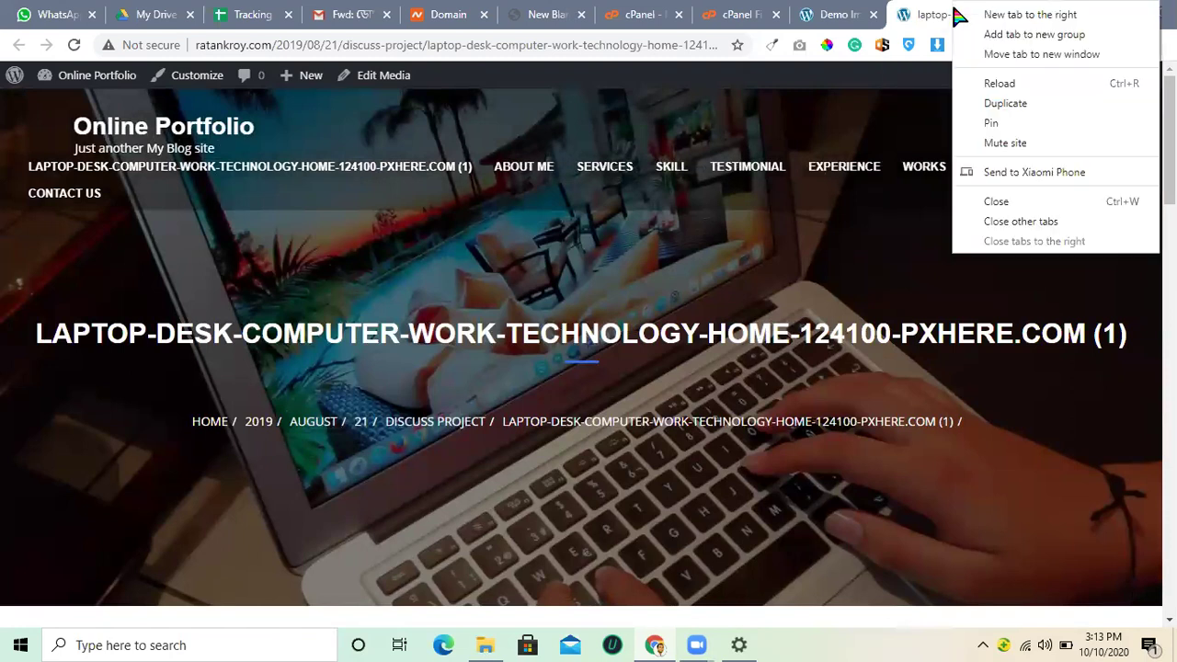
left_click(990, 84)
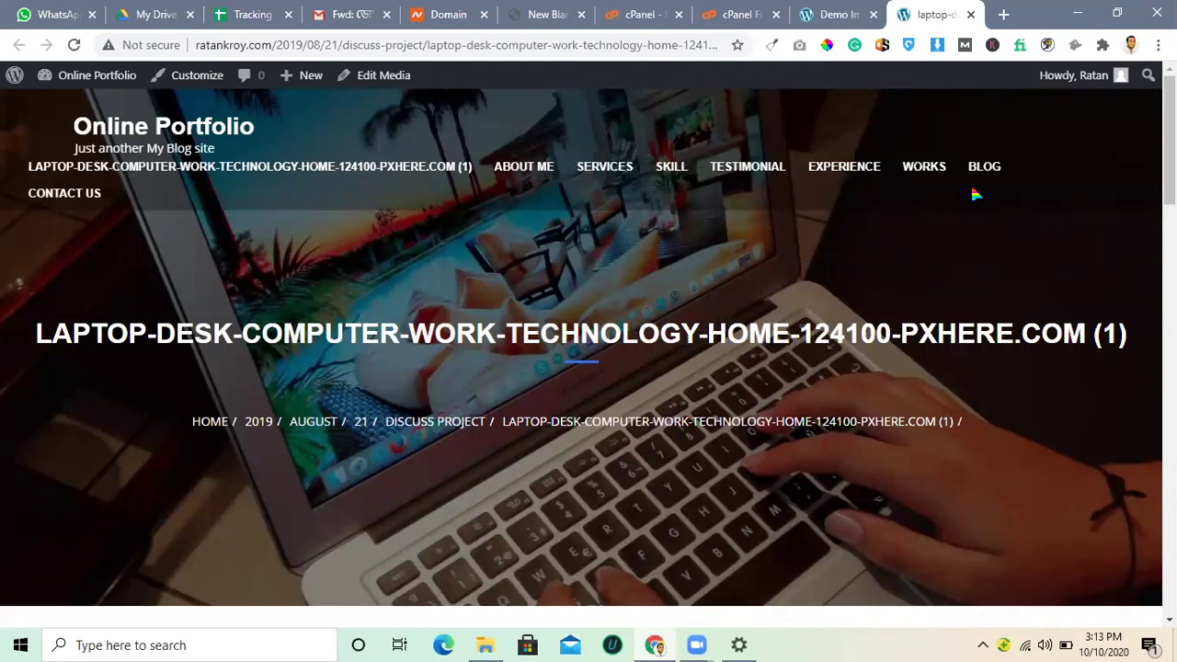
scroll(891, 395, "down", 1)
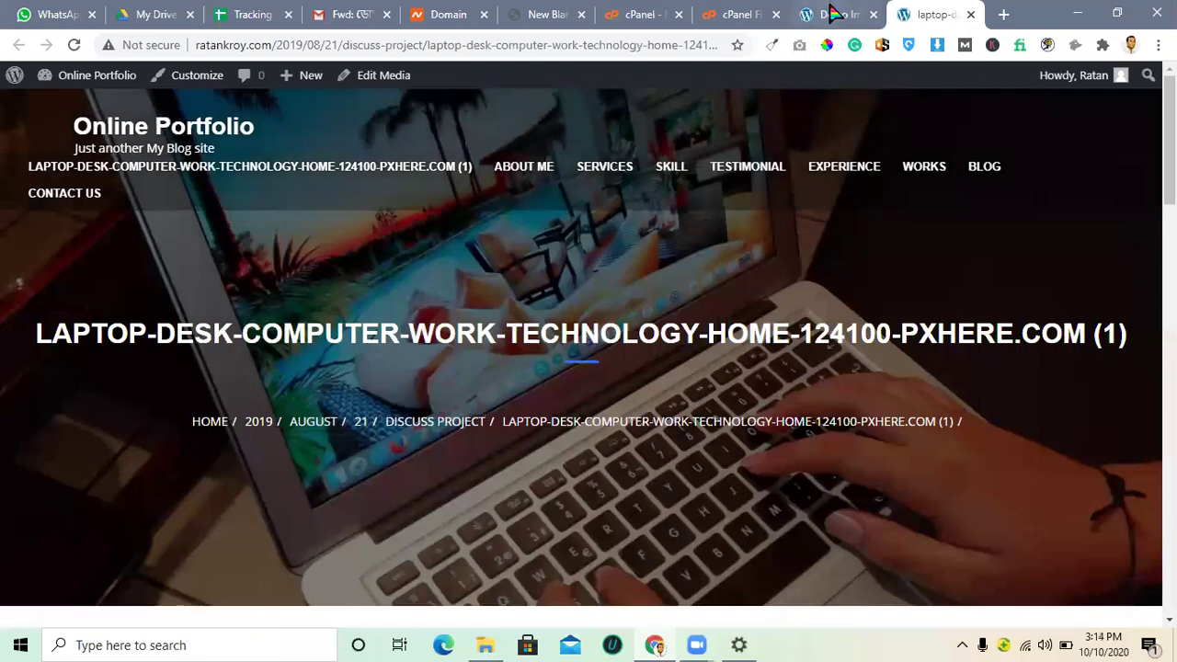
left_click(830, 14)
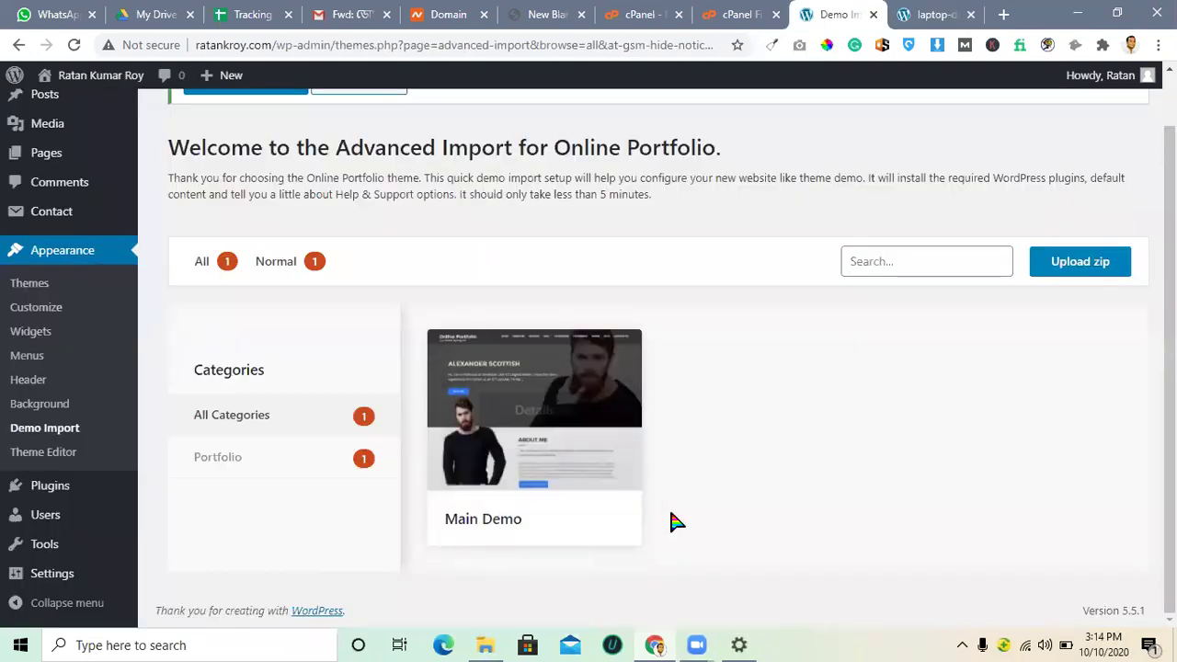
Step: Reload the Demo Import page, browse the Portfolio and All categories, and re-import the Main Demo
right_click(827, 14)
left_click(867, 84)
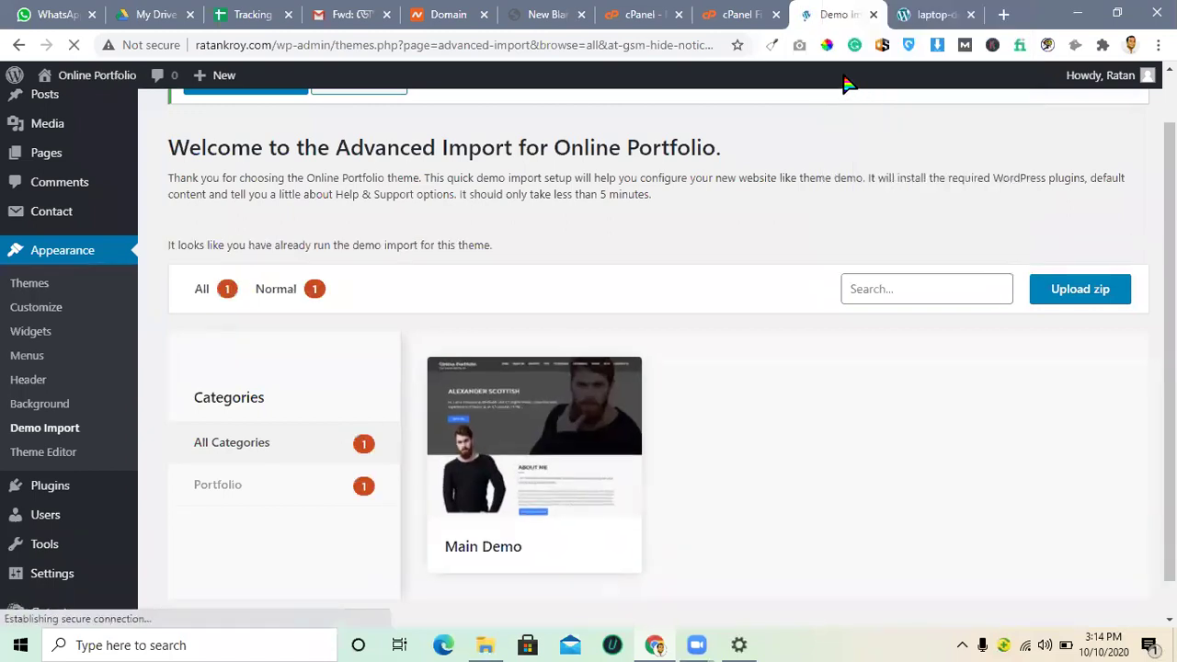
left_click(250, 486)
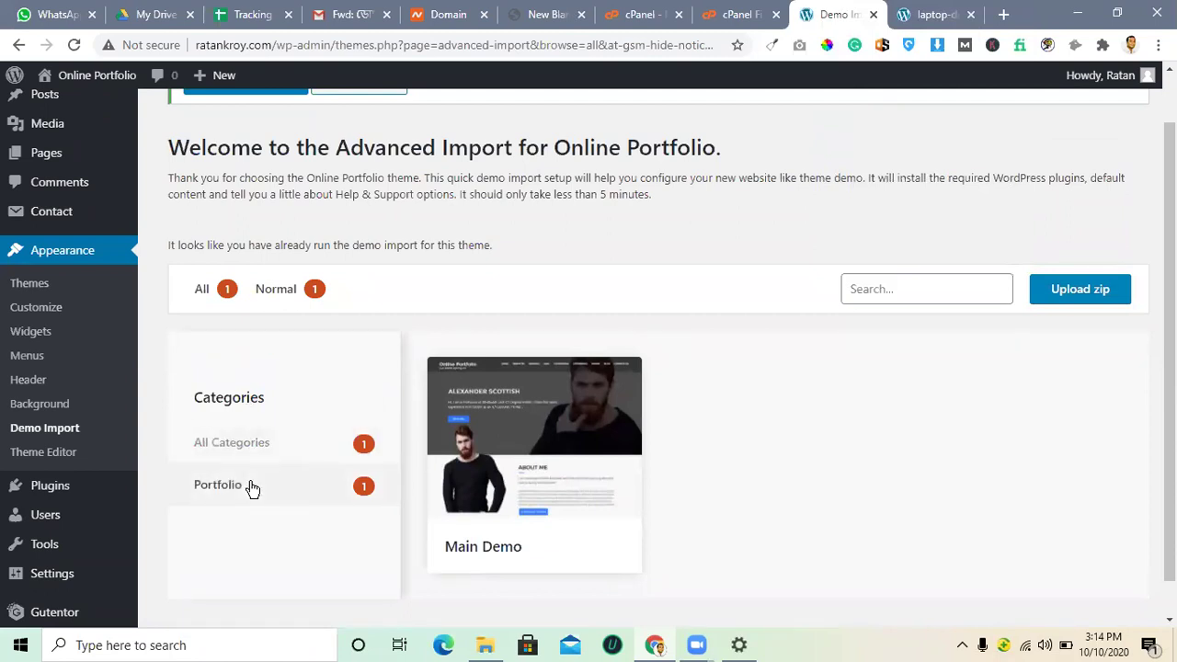
left_click(249, 442)
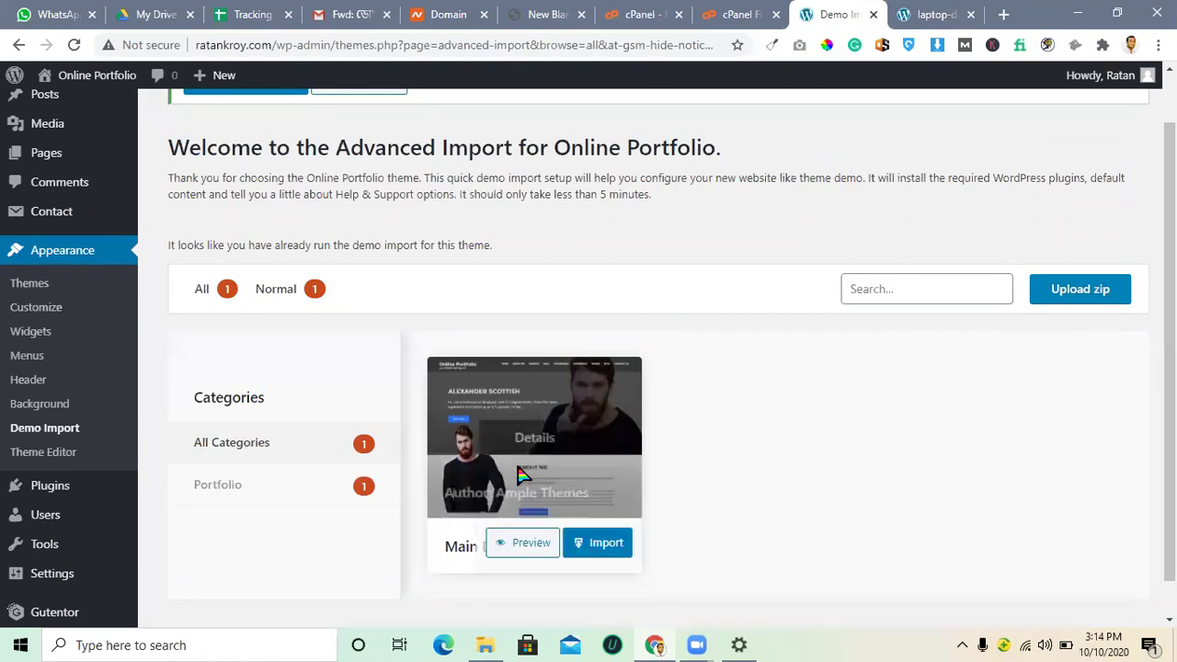
scroll(396, 290, "down", 1)
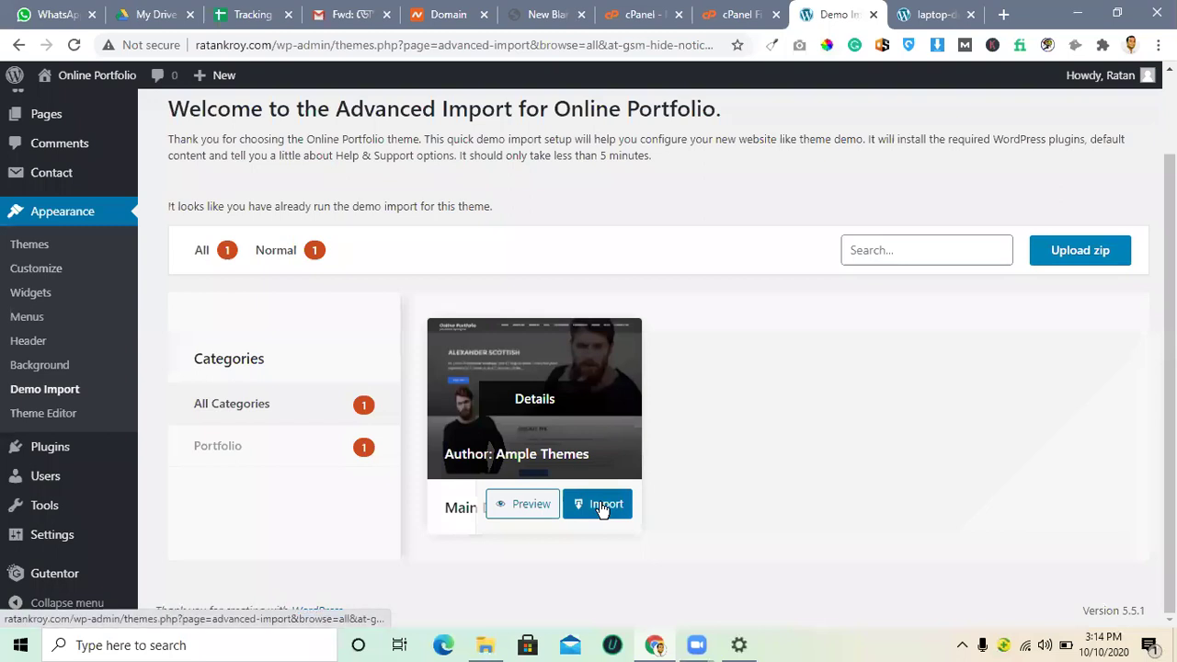
left_click(600, 511)
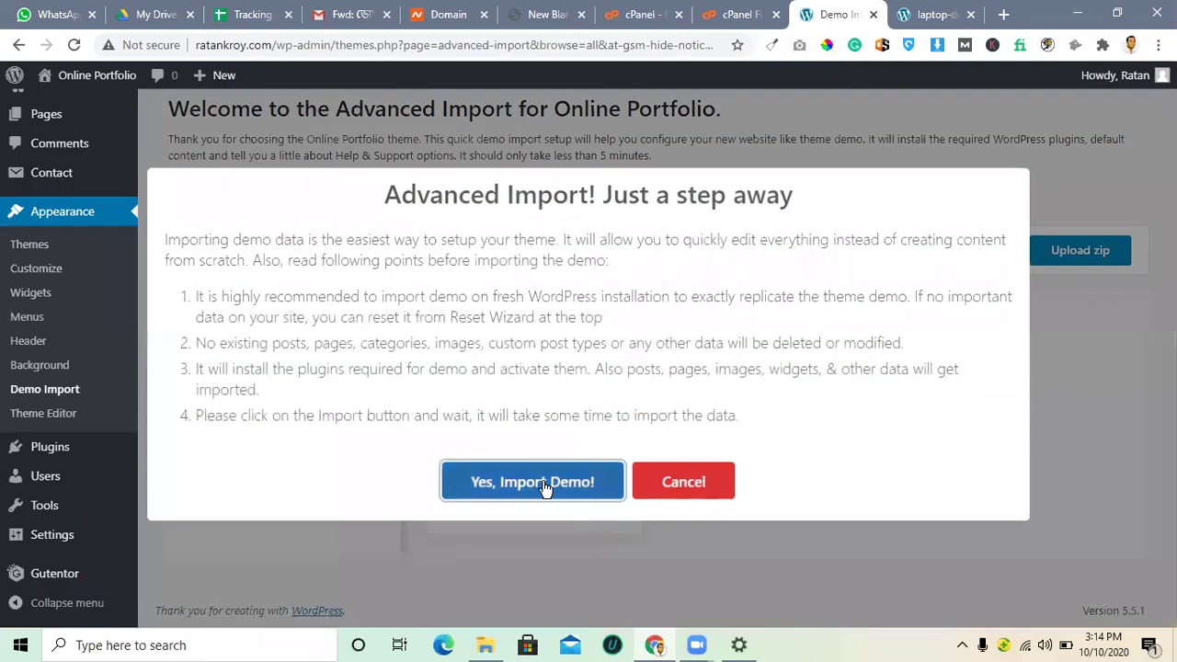
left_click(507, 482)
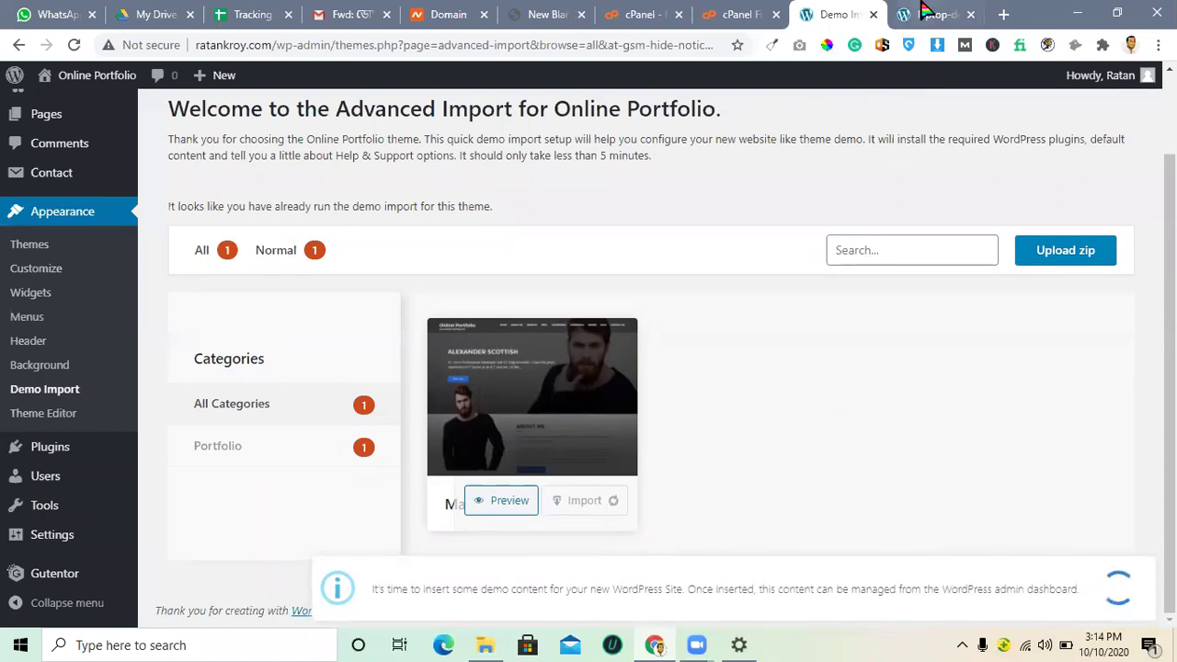
Step: Open the Online Portfolio online demo preview from the Main Demo card
left_click(726, 14)
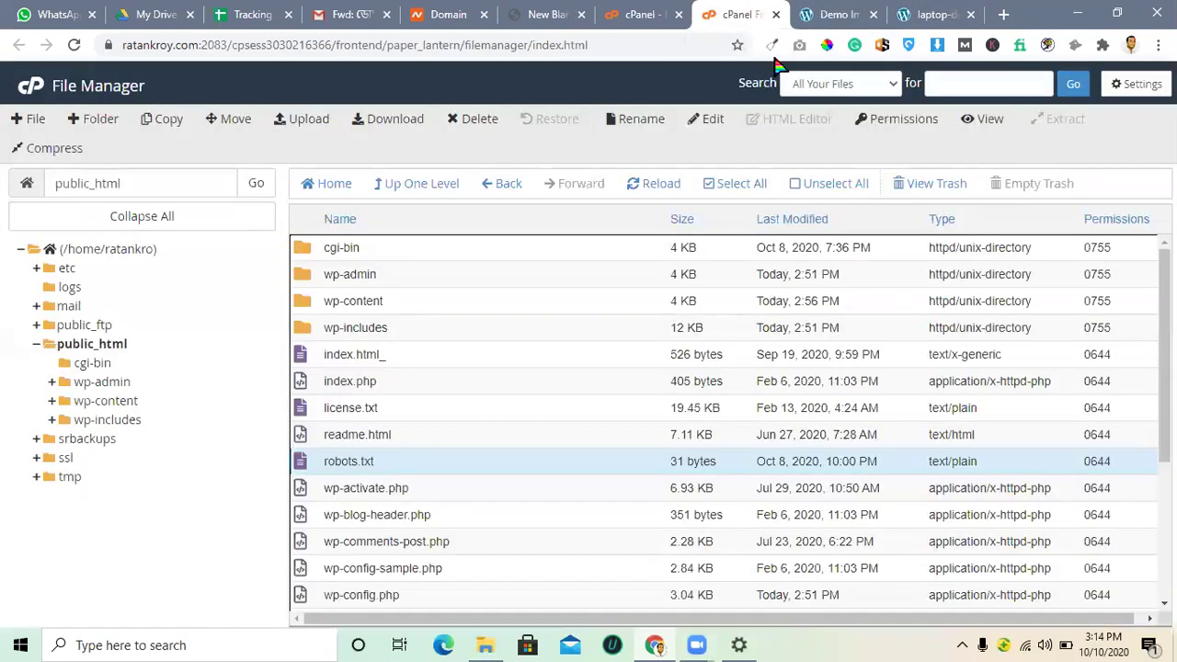
left_click(825, 11)
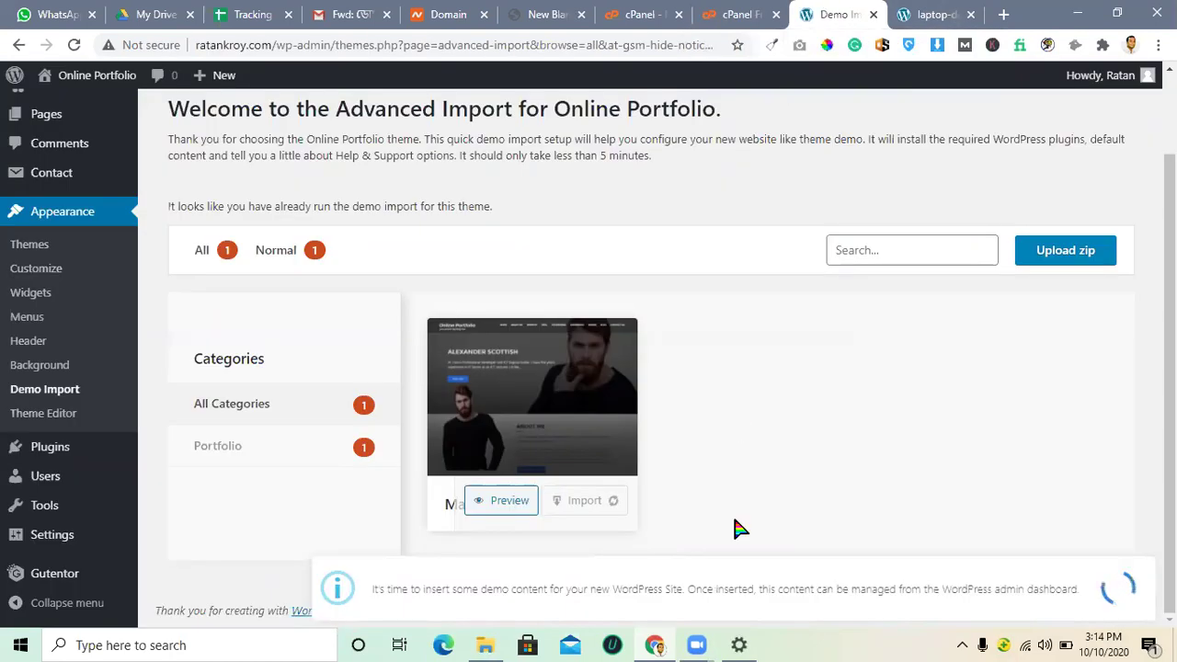
scroll(735, 531, "up", 2)
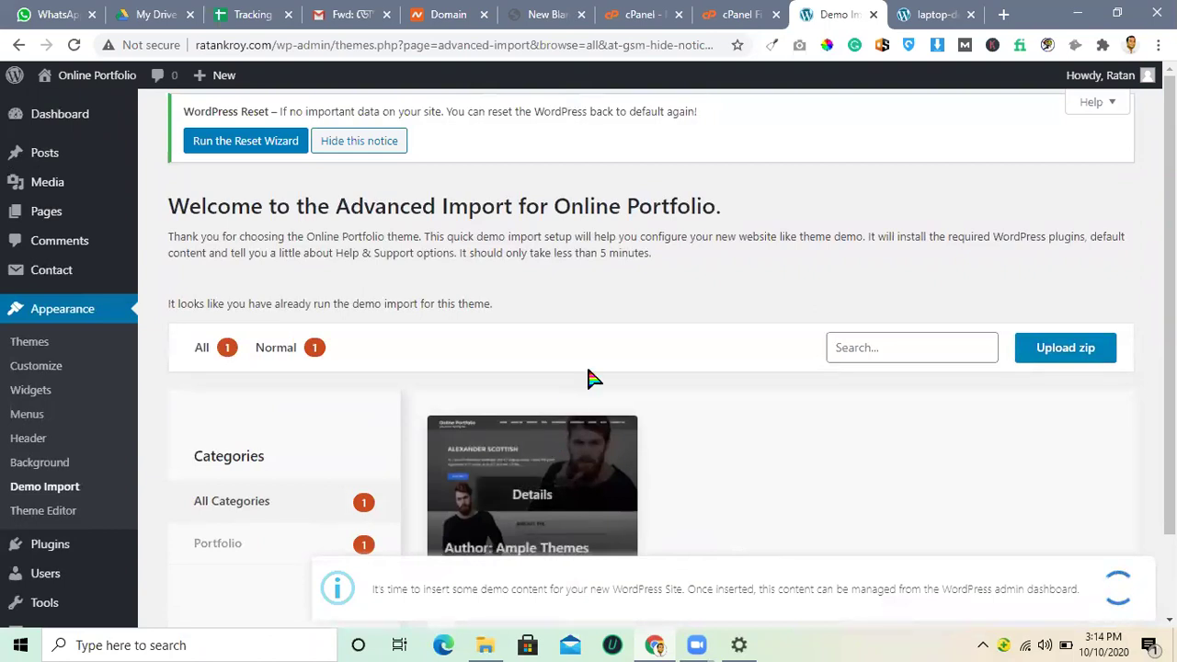
scroll(455, 342, "down", 1)
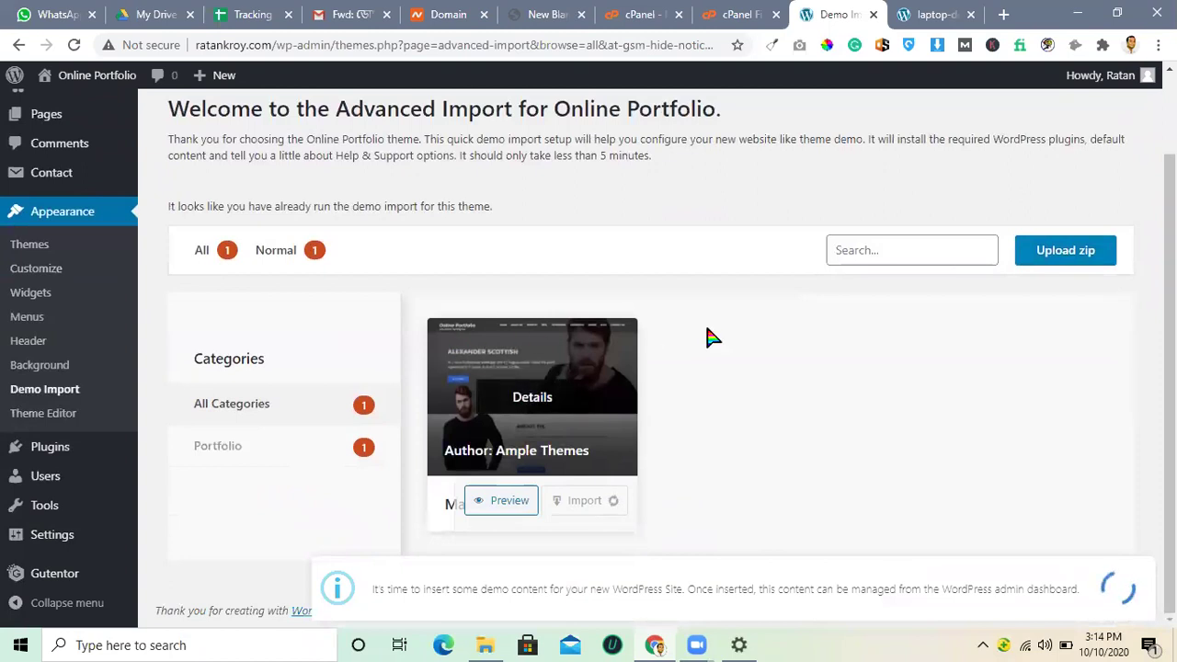
left_click(507, 504)
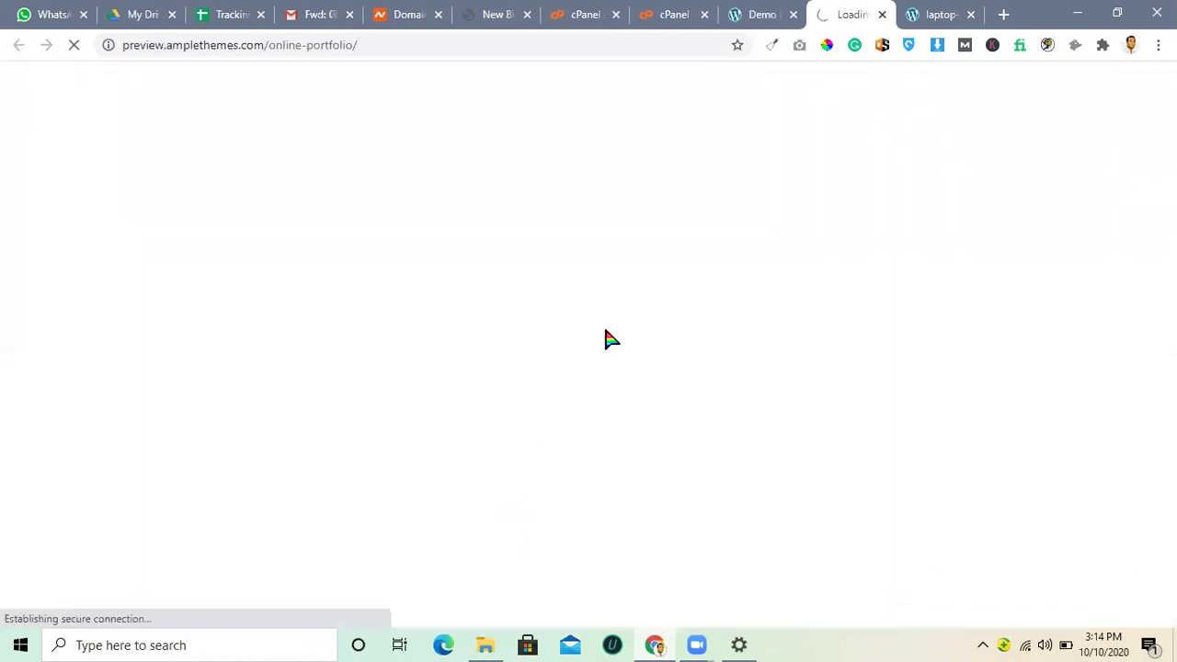
Step: Scroll through the preview.amplethemes.com demo, then close it to land on the laptop post
left_click(772, 14)
left_click(825, 15)
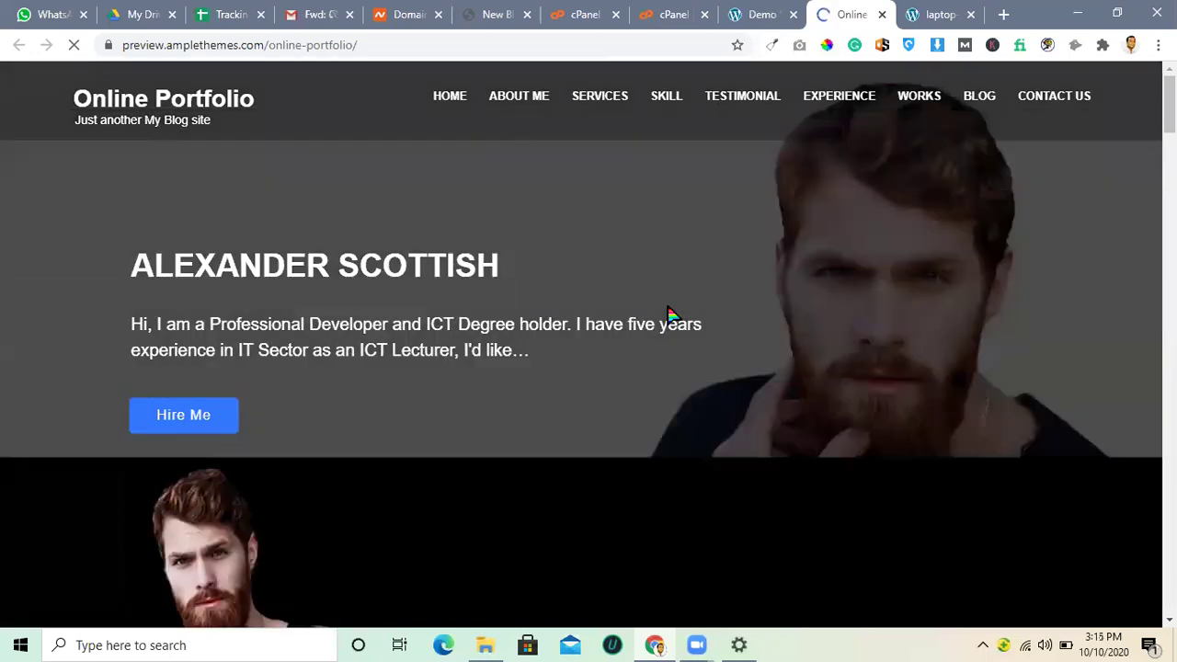
scroll(670, 313, "down", 1)
scroll(670, 313, "down", 3)
scroll(670, 314, "down", 15)
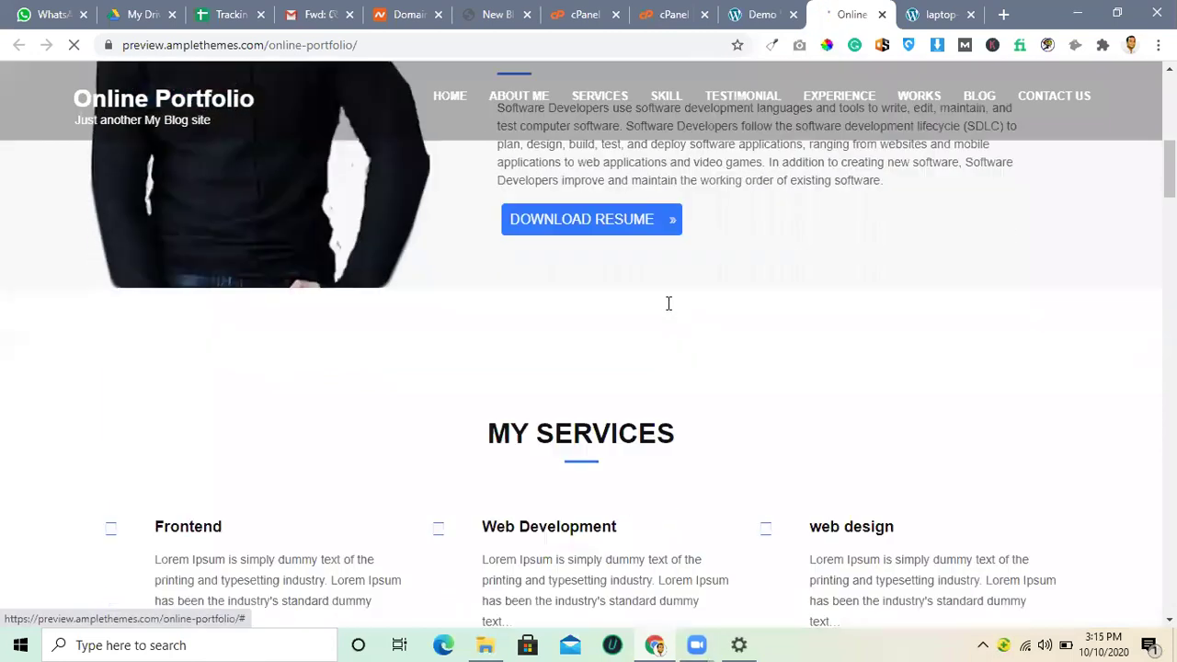
scroll(672, 313, "down", 8)
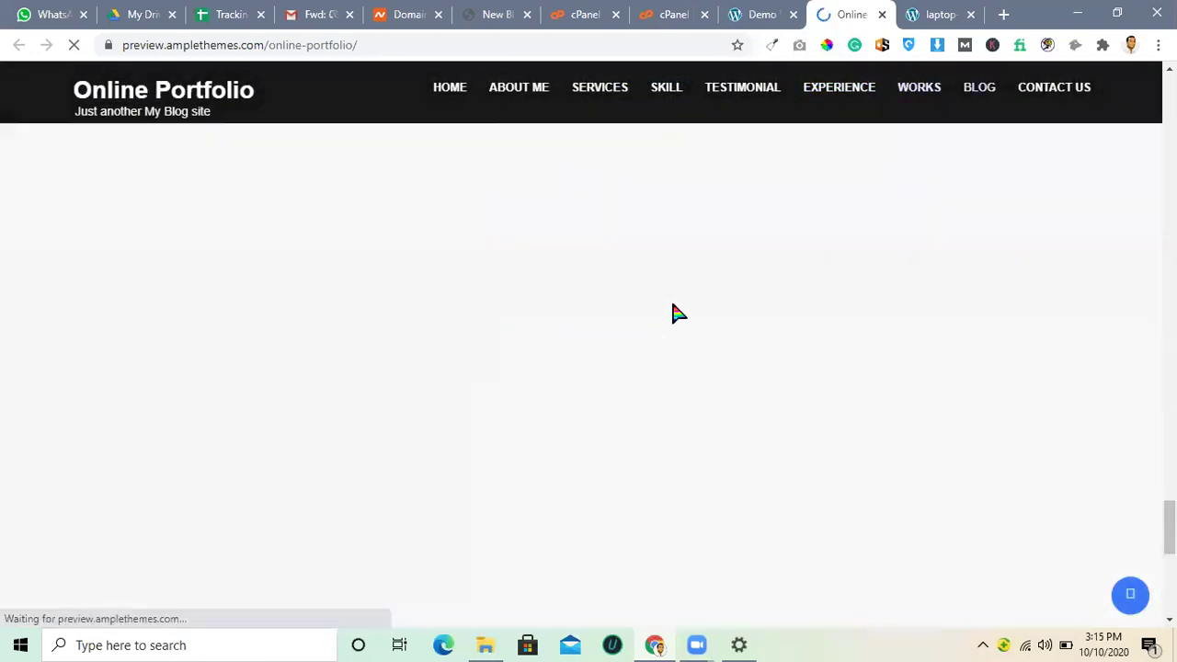
scroll(722, 331, "up", 3)
scroll(726, 325, "up", 20)
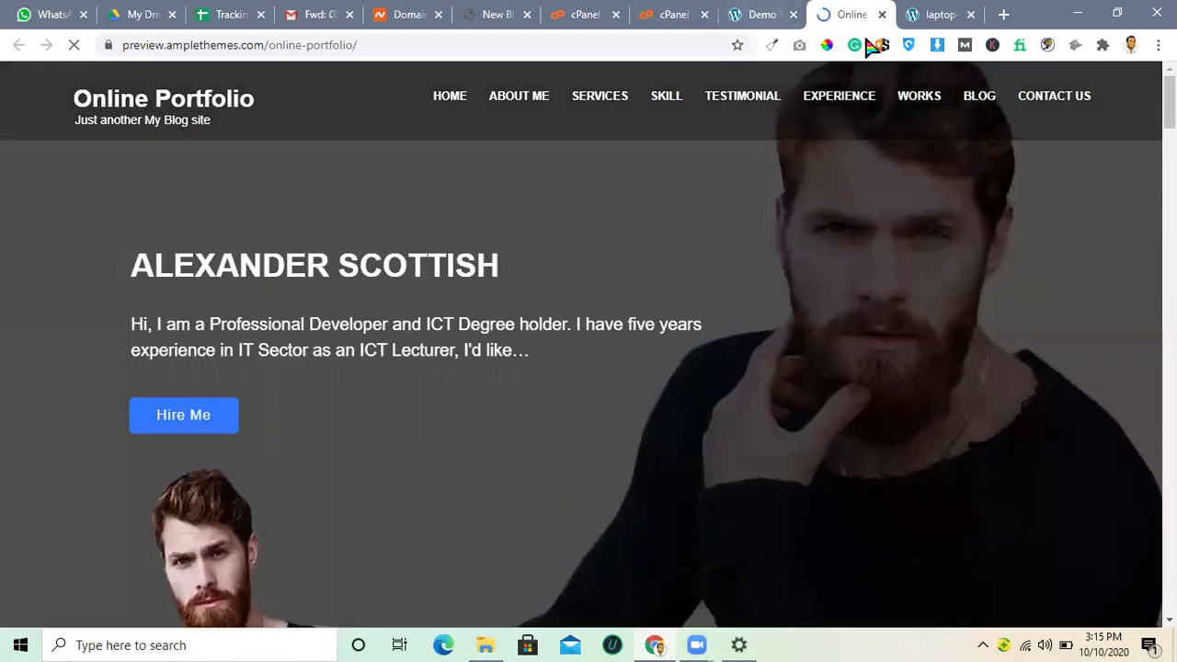
left_click(882, 13)
left_click(853, 11)
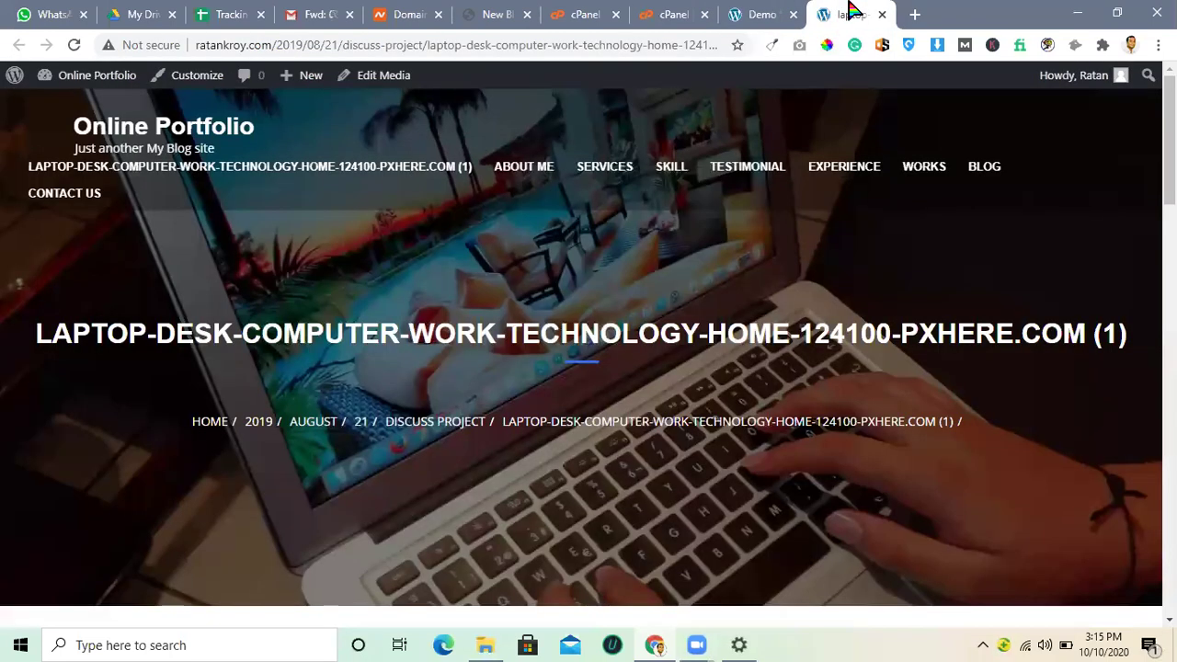
left_click(763, 14)
left_click(569, 490)
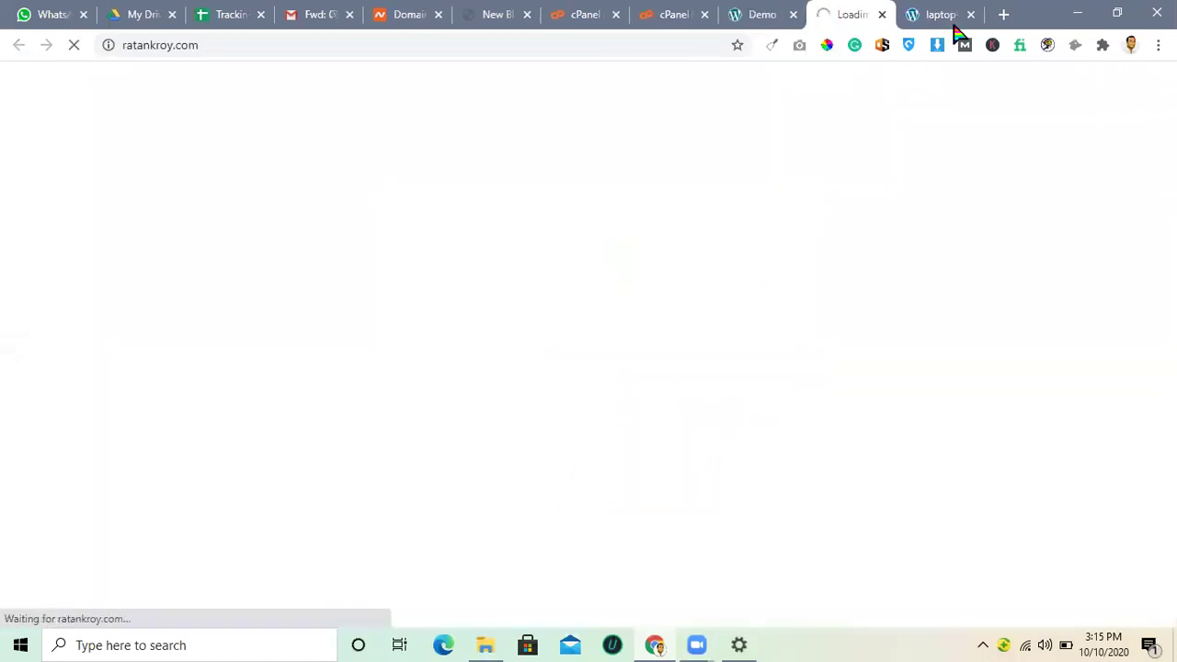
key("ctrl+w")
key("F5")
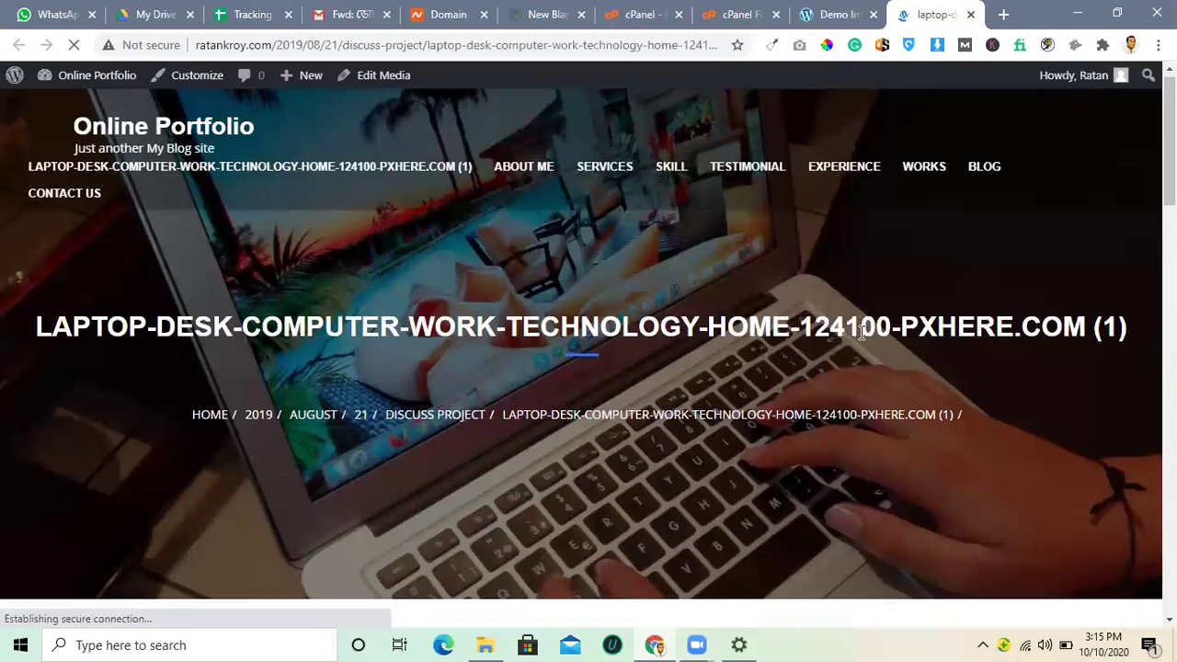
scroll(864, 347, "down", 10)
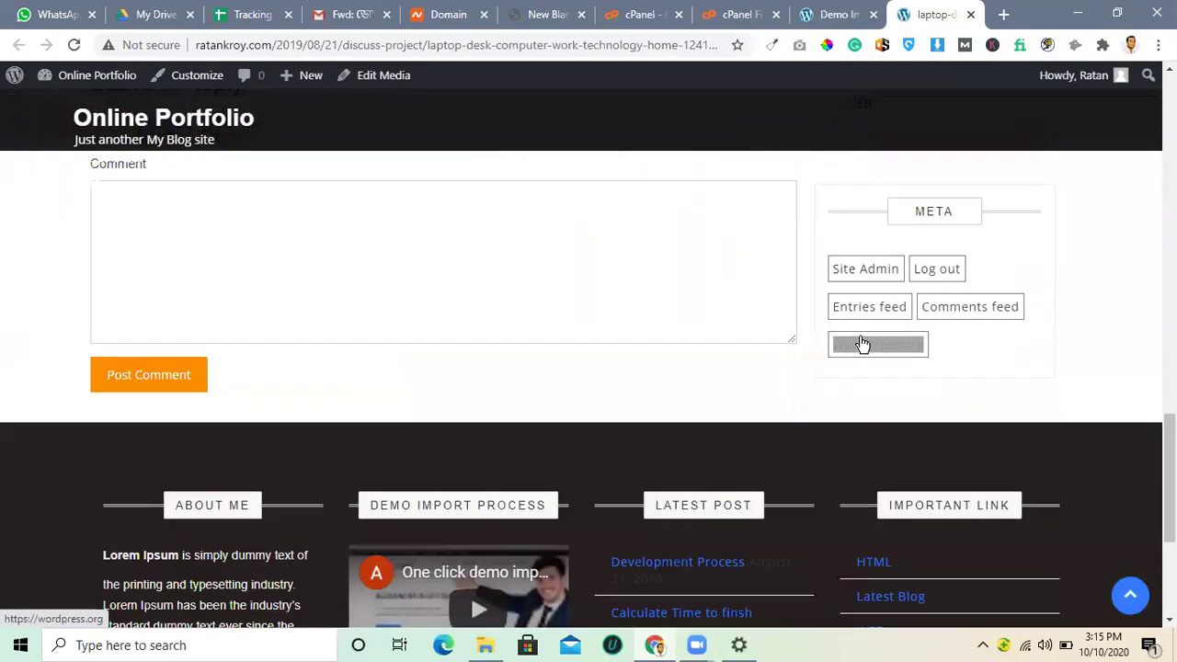
scroll(865, 347, "up", 12)
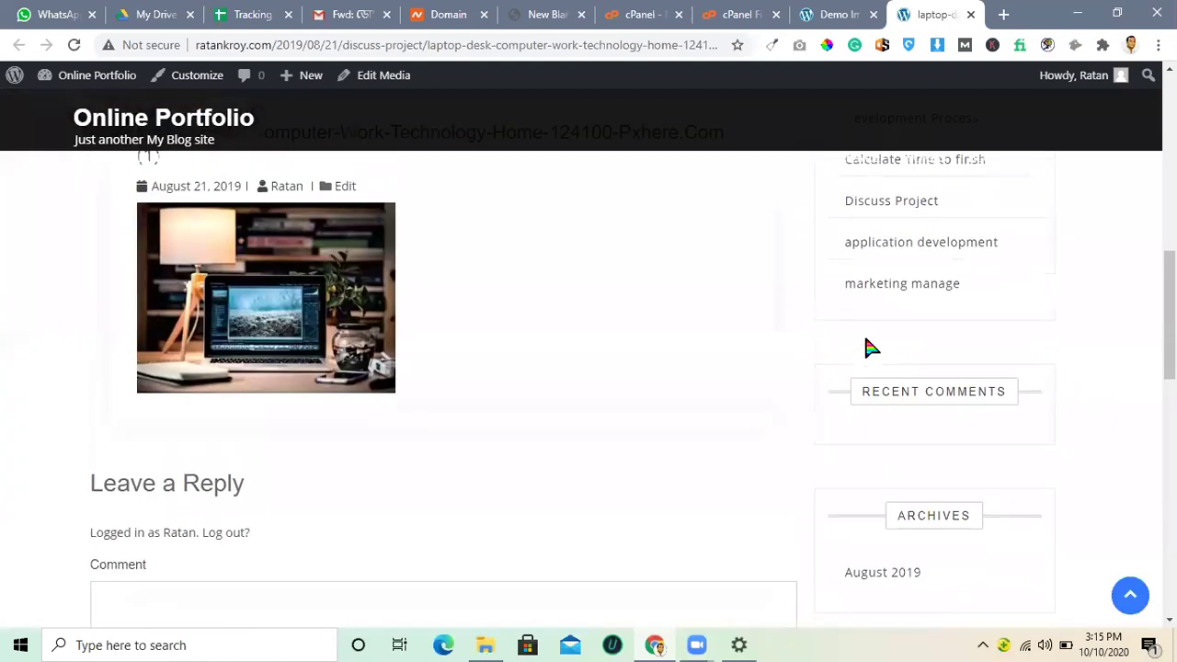
scroll(867, 346, "up", 2)
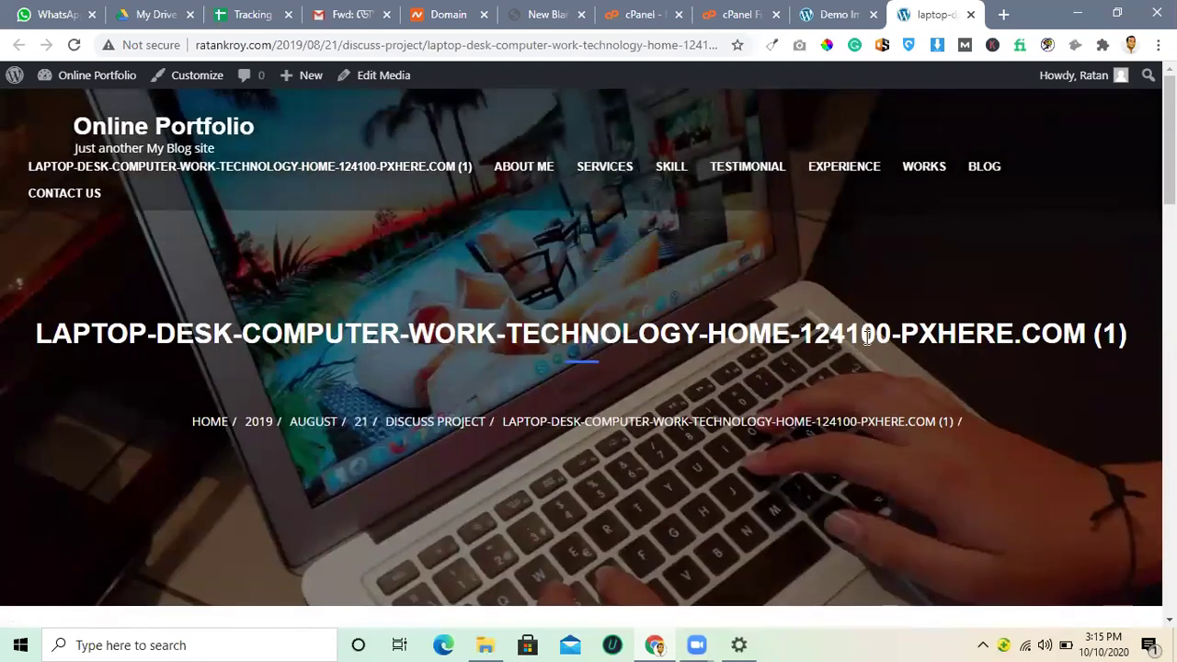
right_click(867, 337)
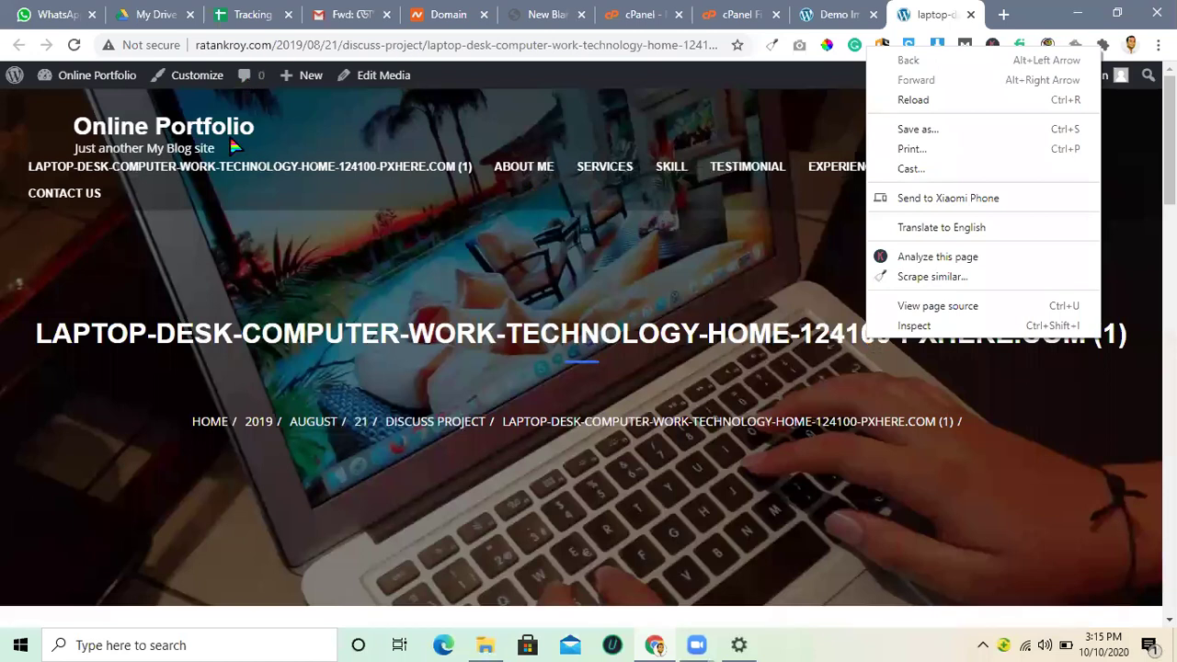
scroll(329, 295, "down", 9)
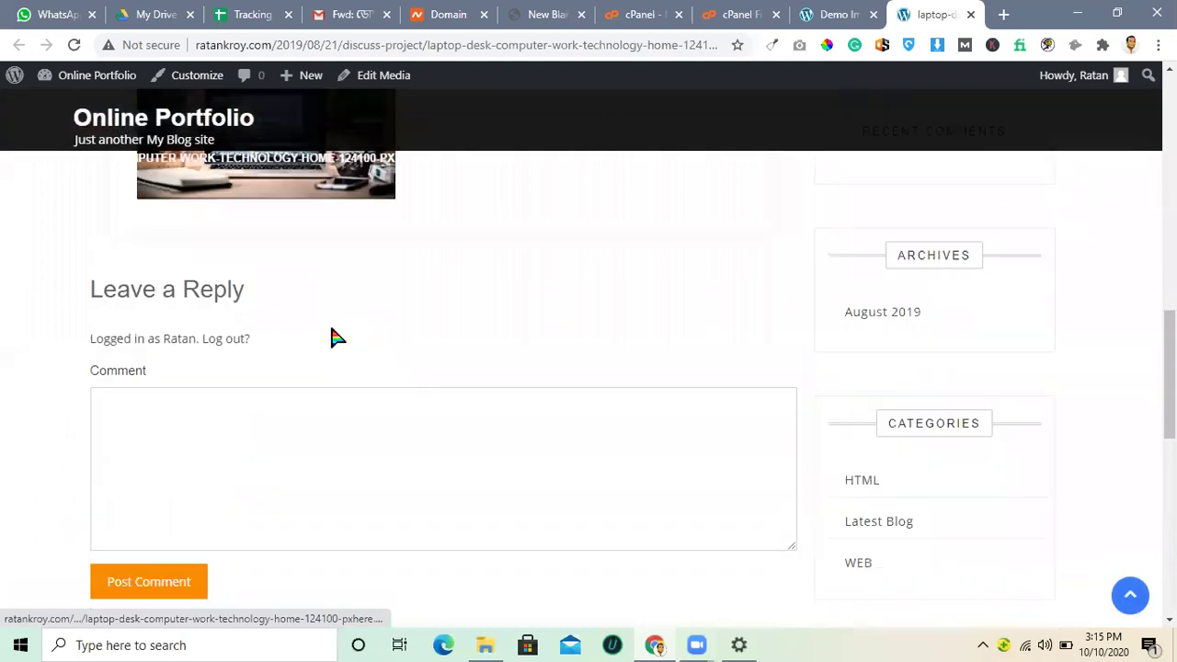
scroll(331, 337, "up", 3)
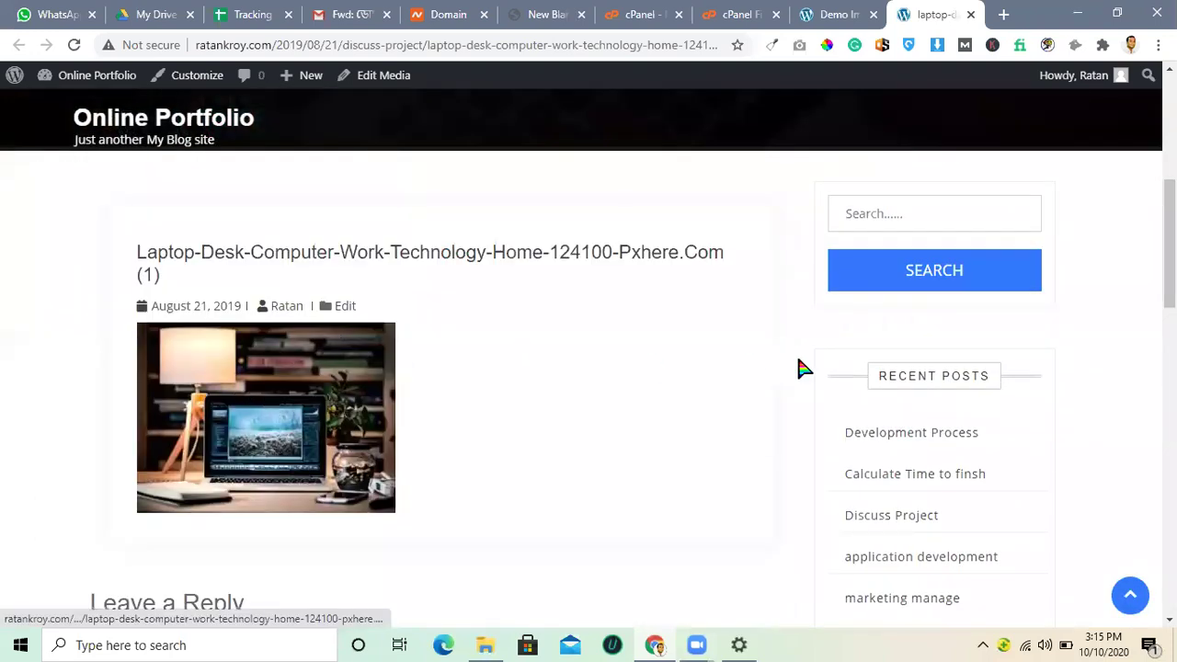
scroll(796, 369, "up", 5)
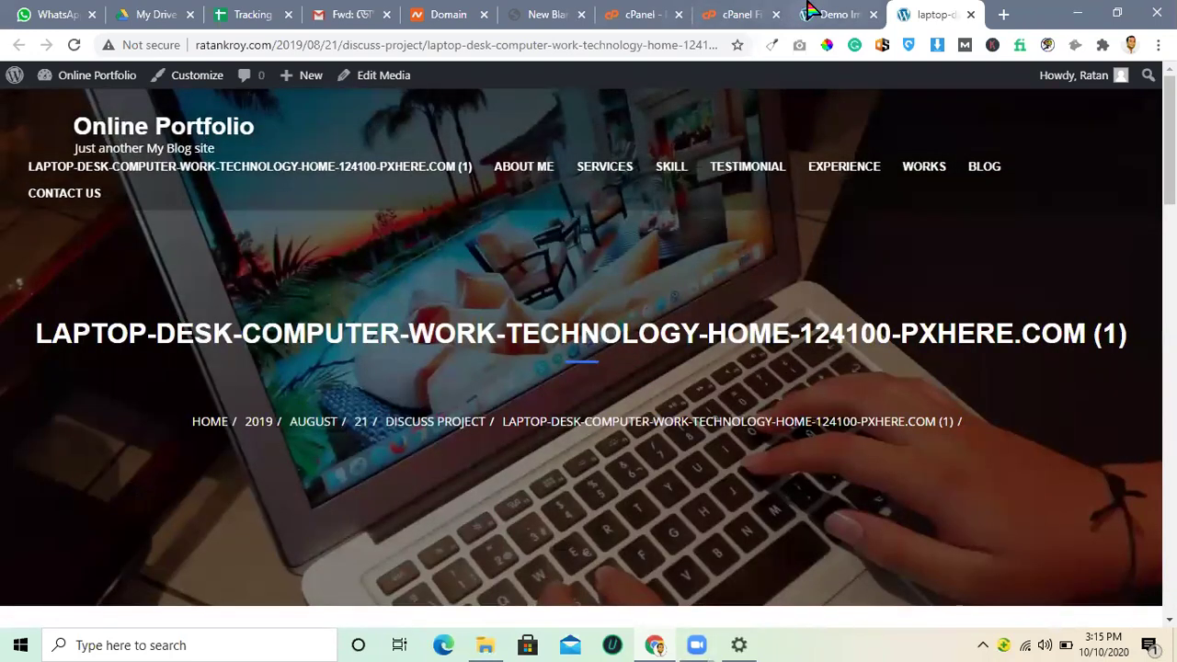
Step: Filter the Demo Import page's demos to the Portfolio category
left_click(738, 14)
left_click(832, 13)
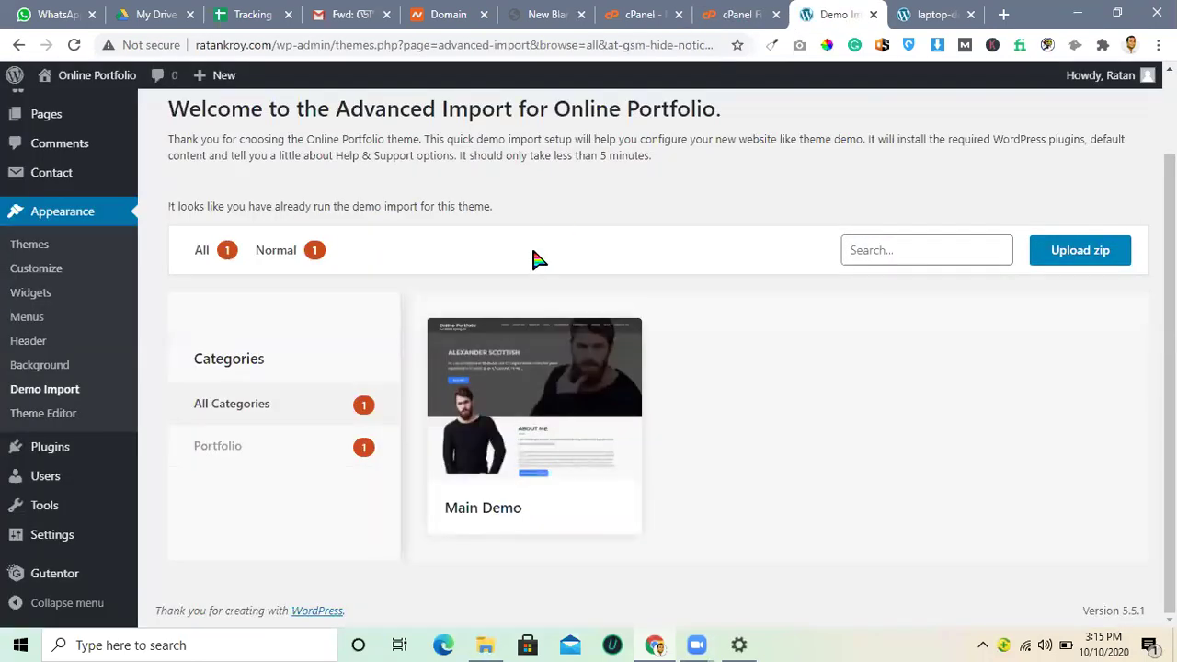
mouse_move(469, 447)
left_click(218, 449)
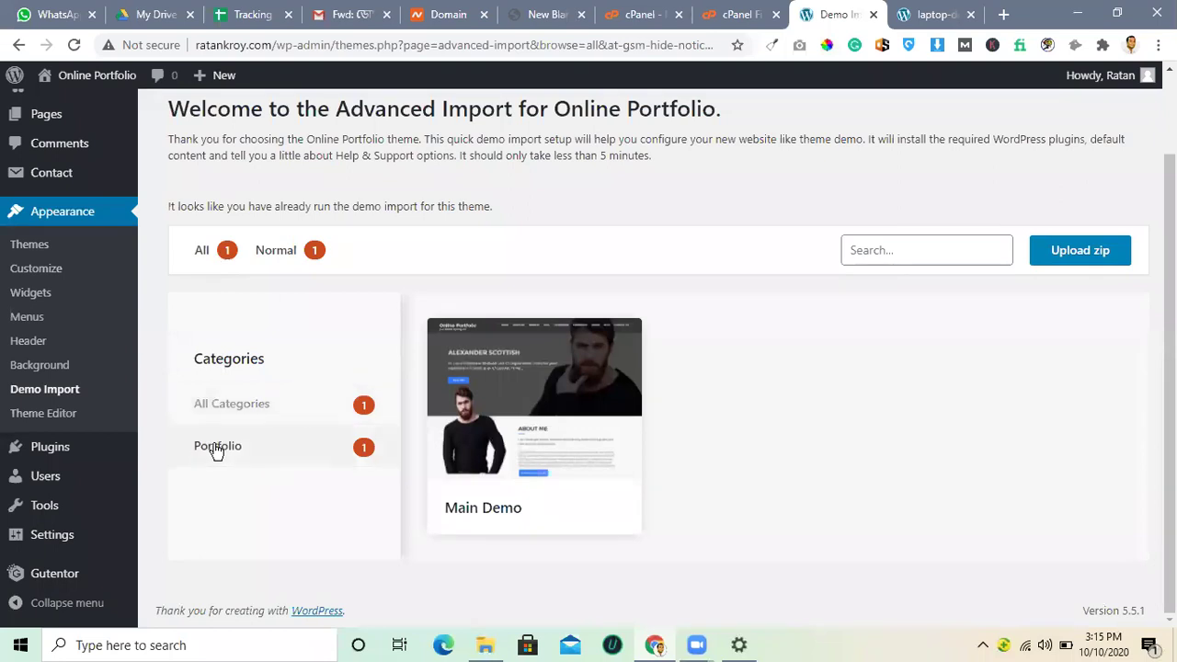
Step: Go back to the Online Portfolio theme details and reload that page
left_click(18, 44)
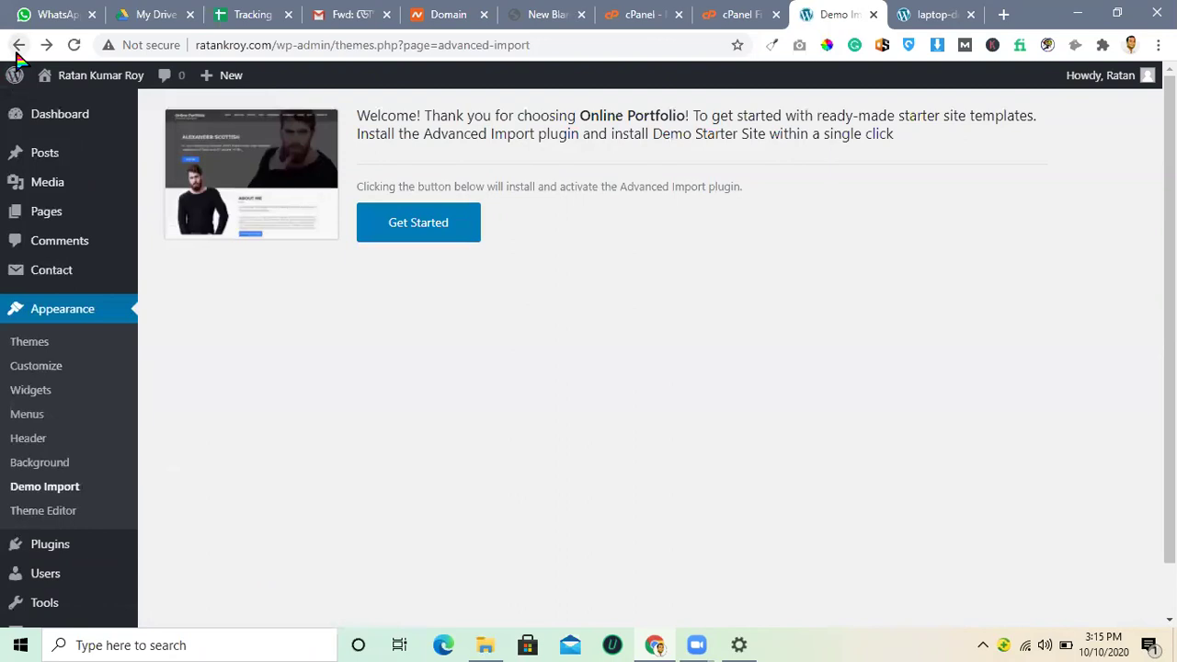
left_click(19, 46)
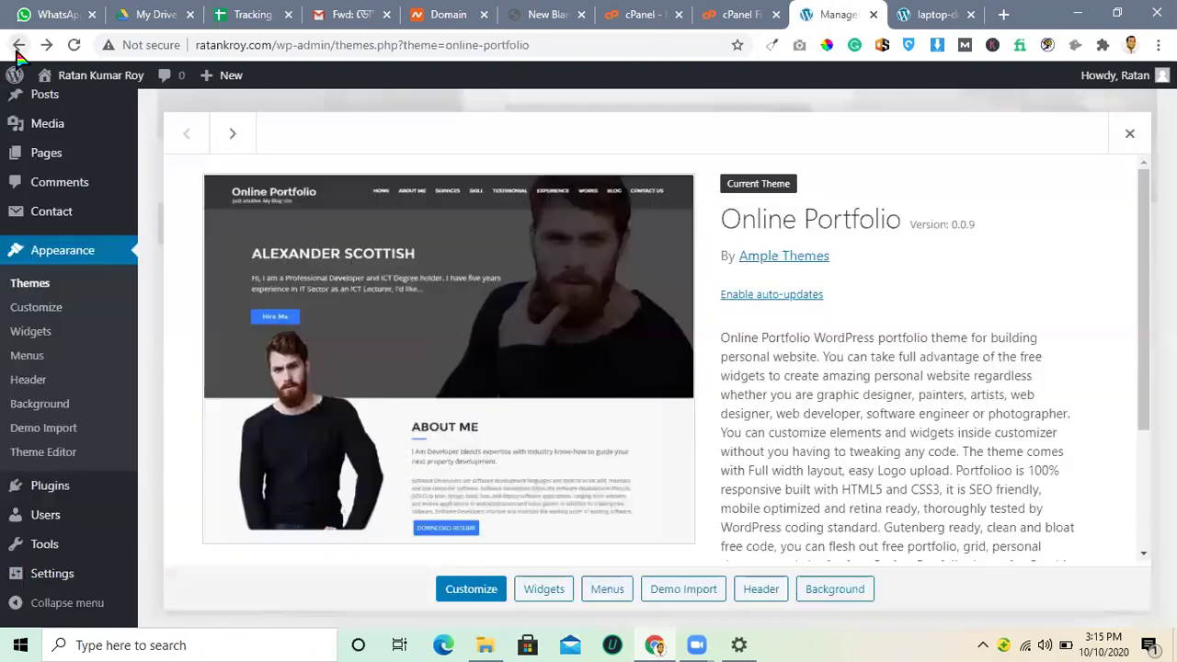
right_click(800, 15)
left_click(891, 89)
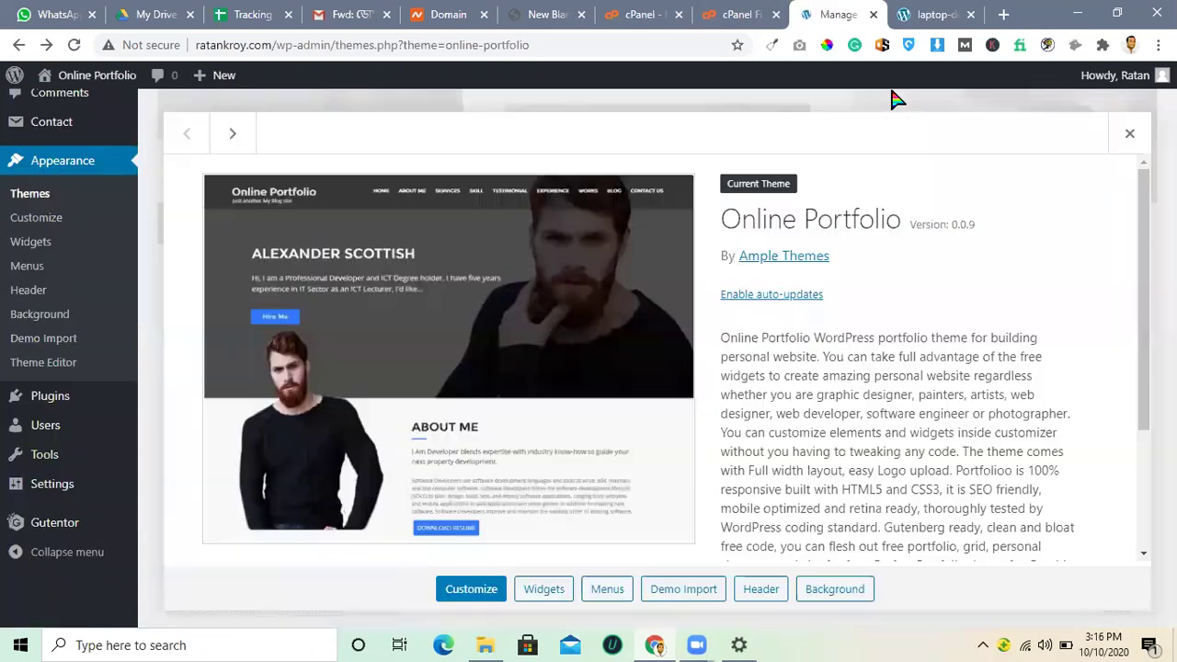
scroll(765, 382, "down", 1)
Step: Look over the theme's Background image settings, then switch to the cPanel file listing
left_click(839, 596)
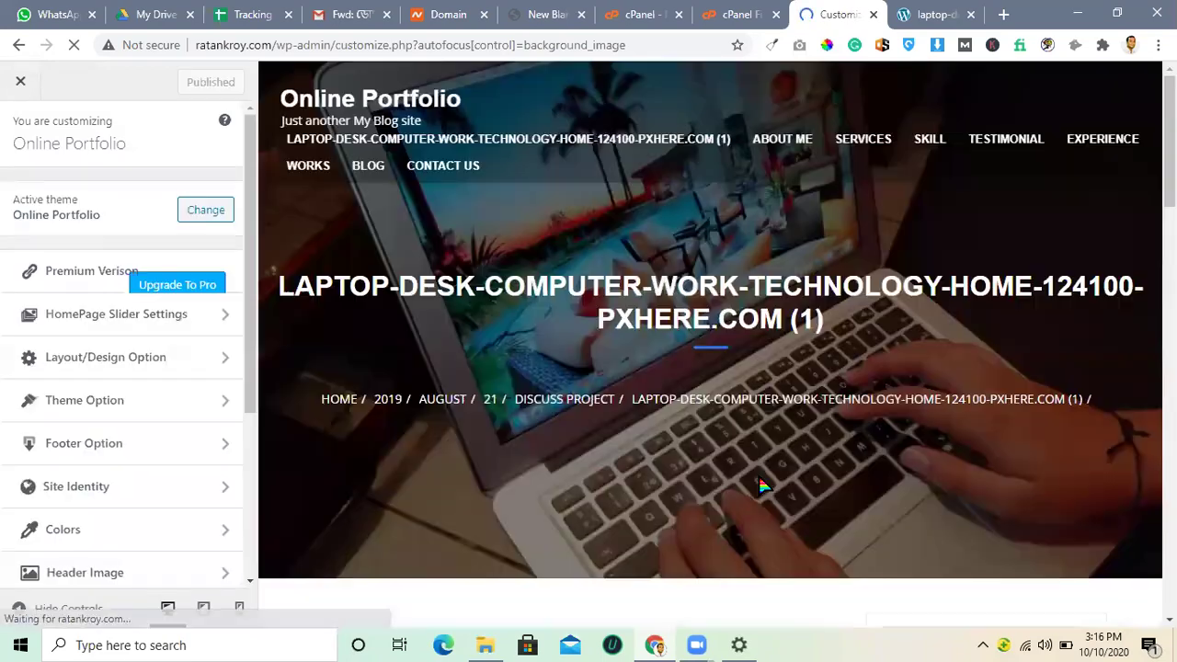
scroll(761, 484, "down", 10)
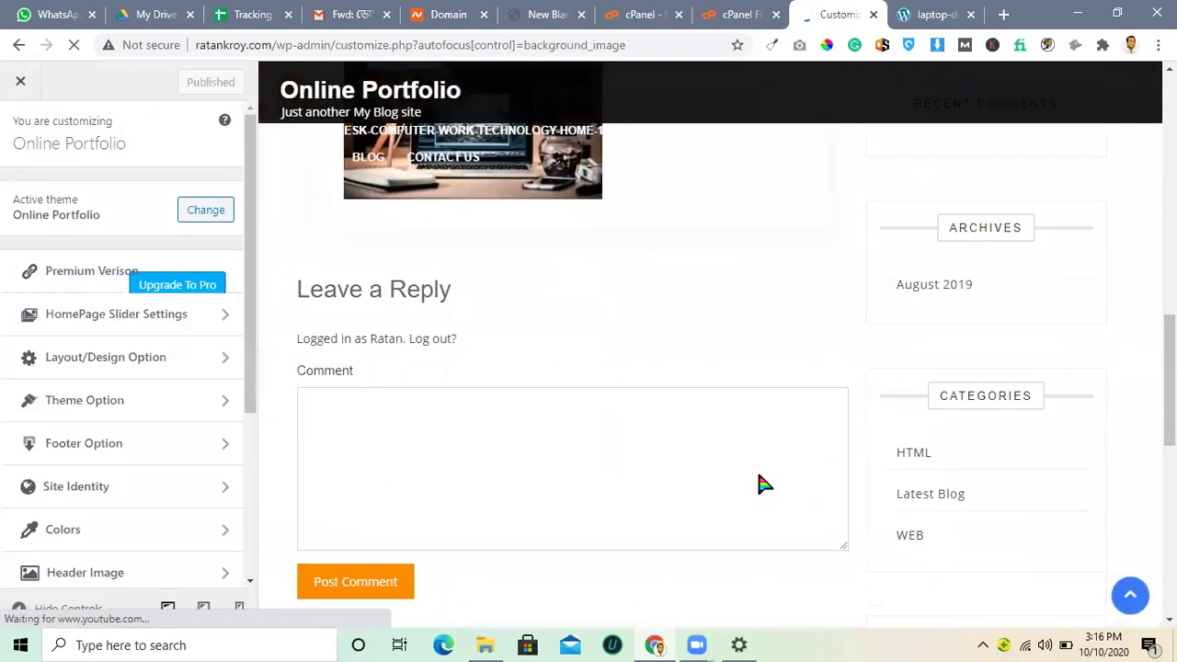
scroll(759, 484, "down", 10)
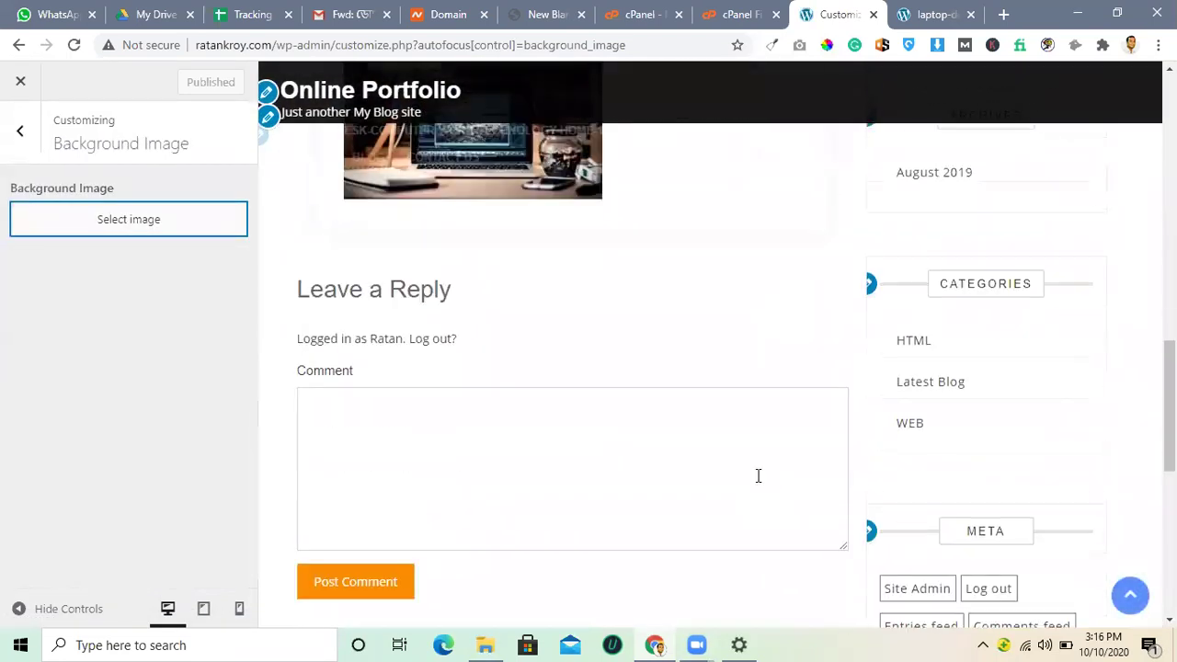
scroll(756, 474, "up", 10)
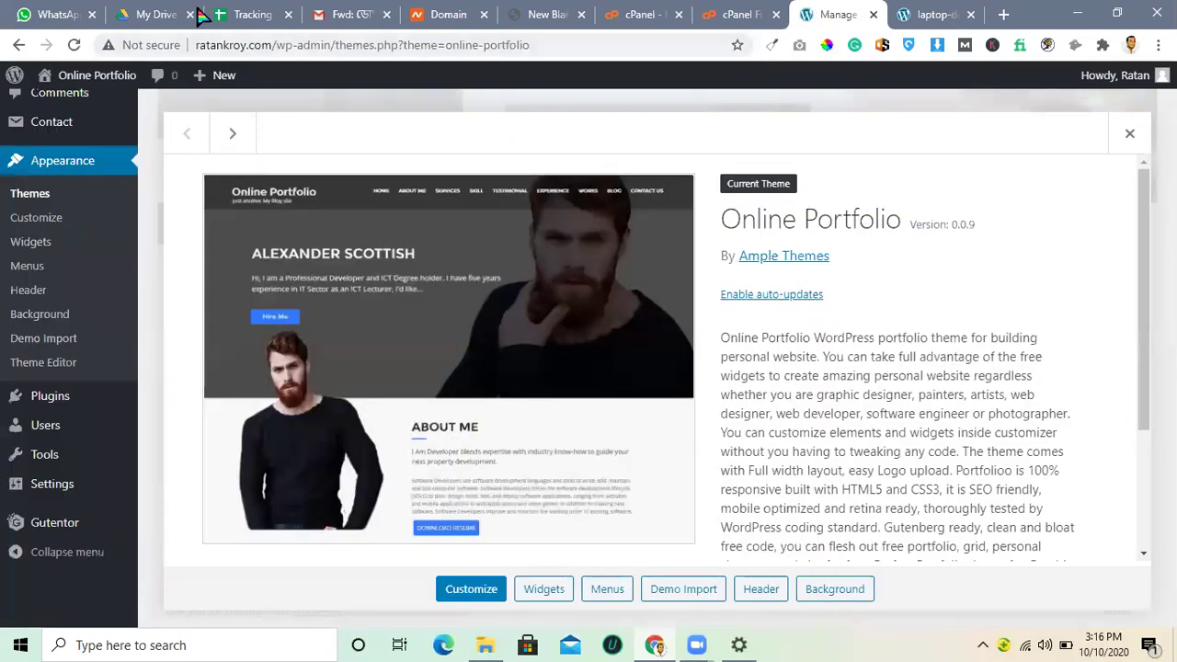
left_click(722, 14)
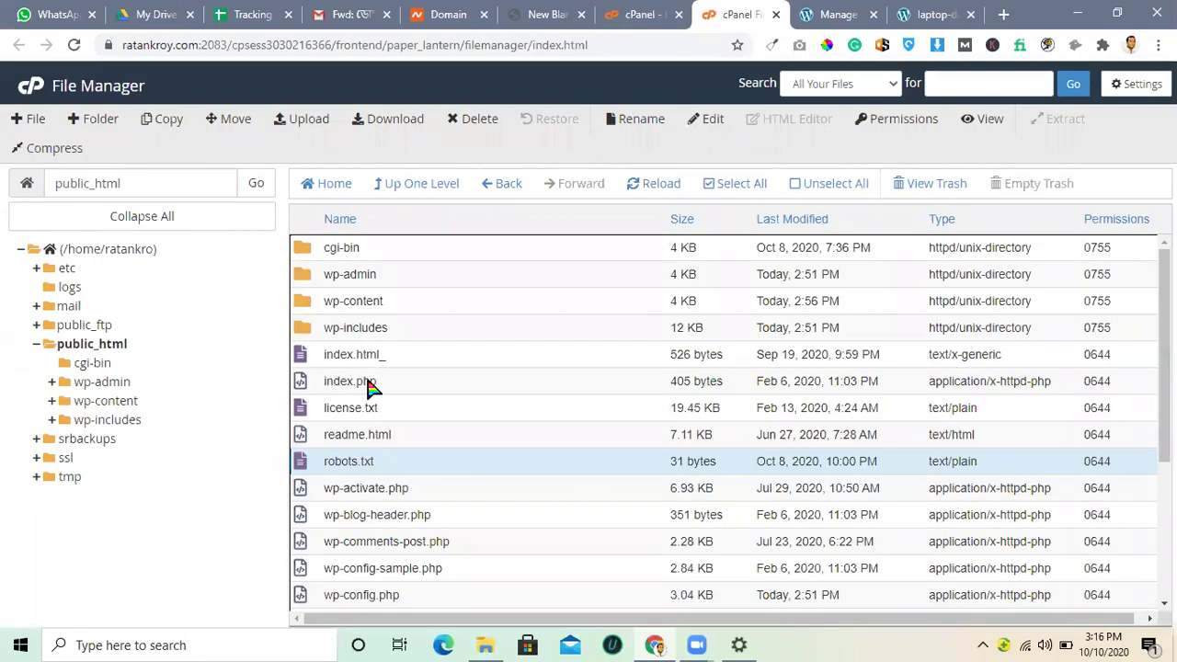
Step: Open and browse the wp-admin folder in public_html, then collapse it
left_click(362, 274)
double_click(366, 274)
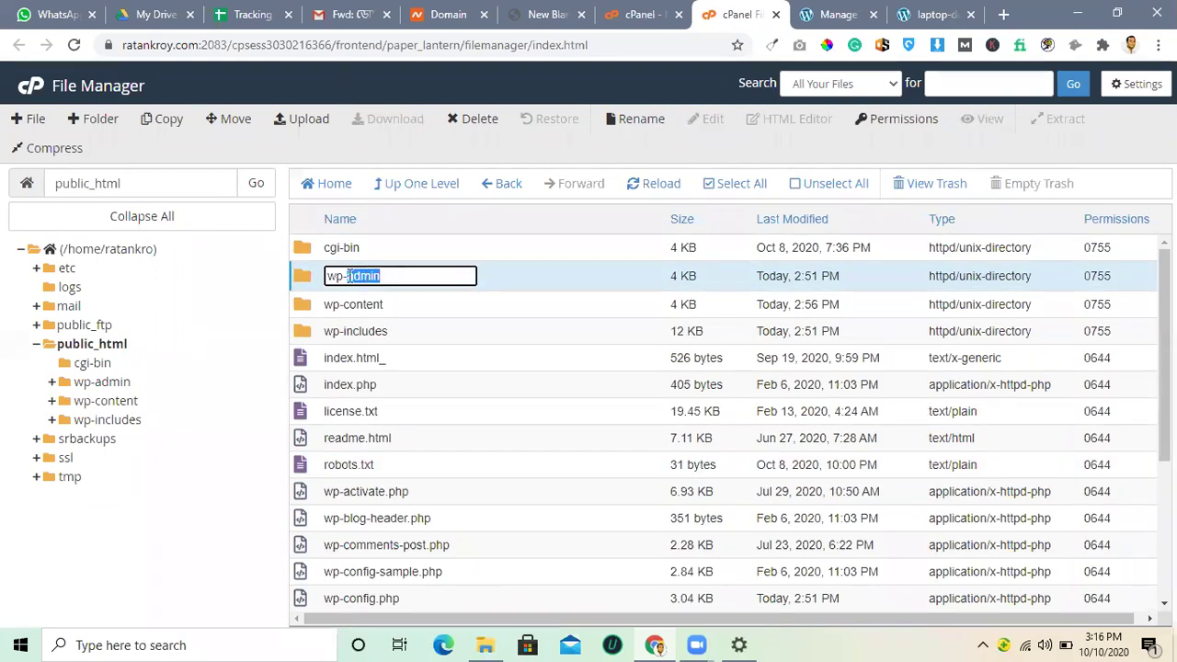
left_click(108, 382)
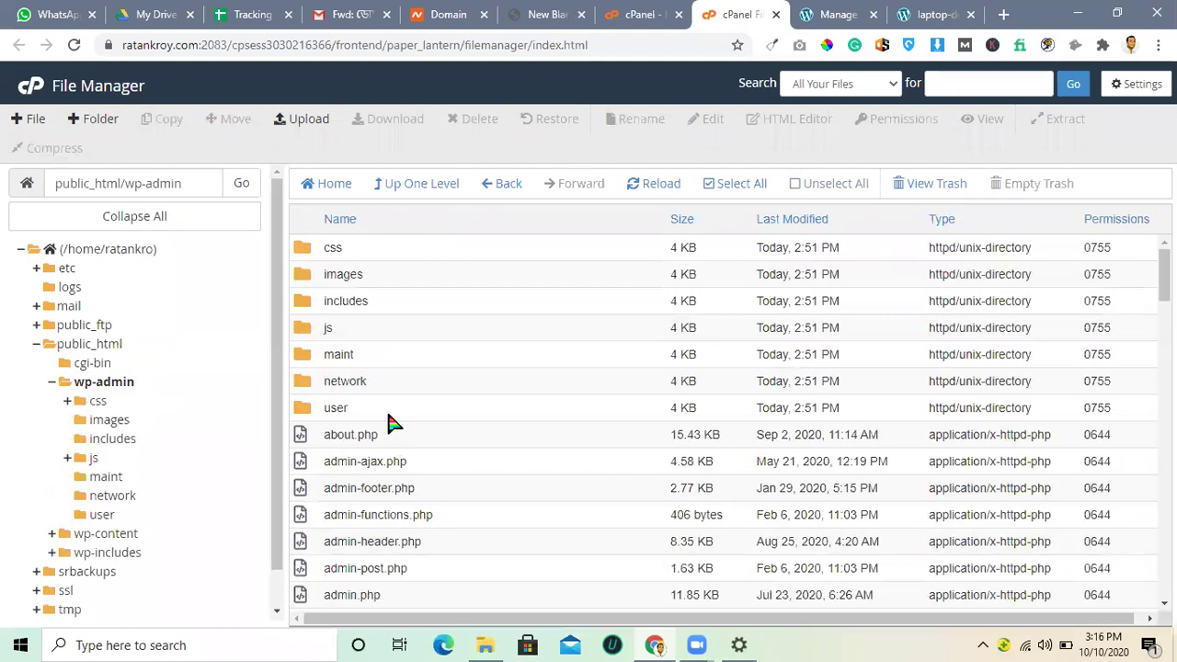
scroll(391, 423, "down", 1)
scroll(391, 425, "down", 7)
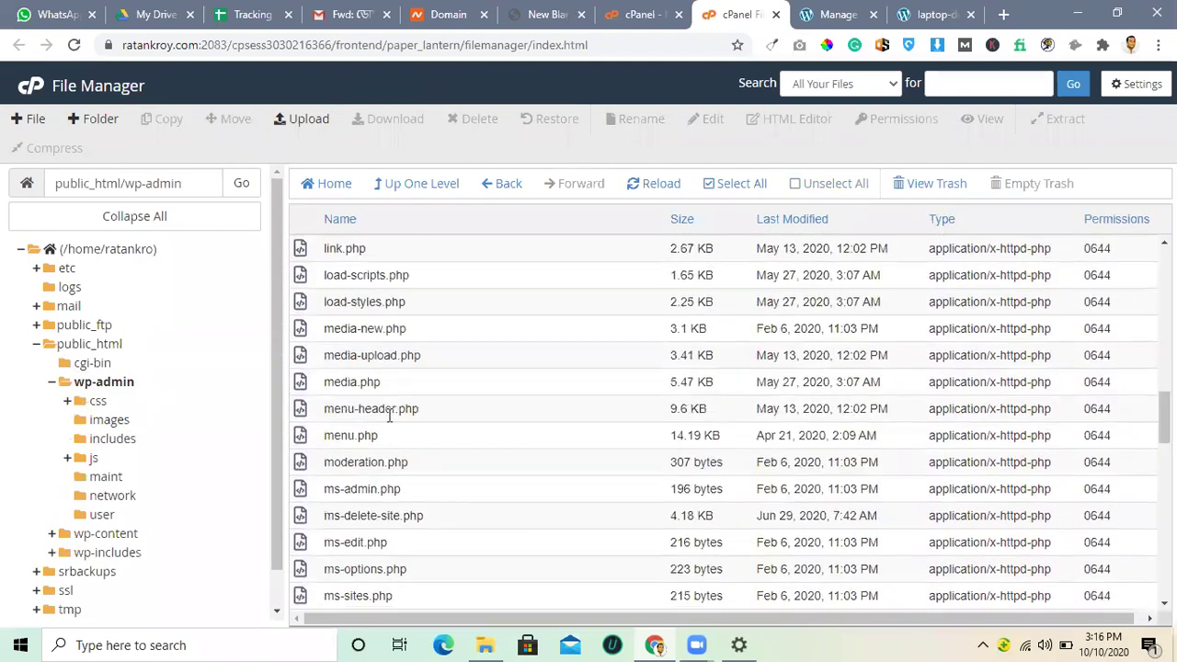
scroll(389, 416, "down", 3)
scroll(391, 417, "up", 11)
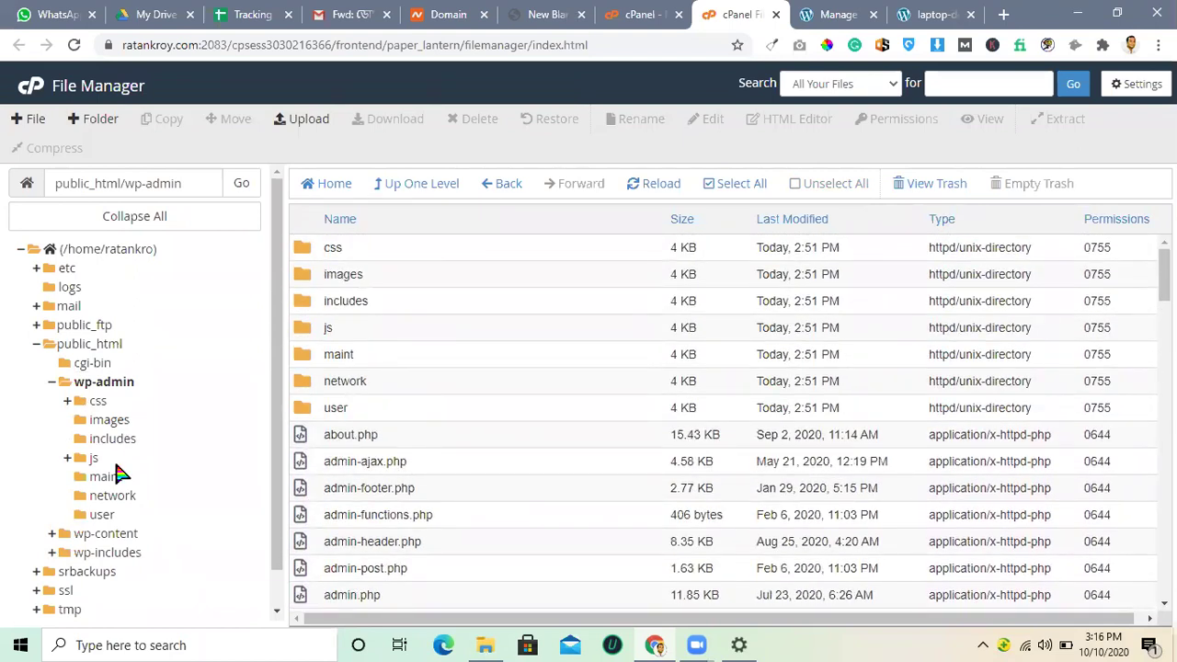
left_click(63, 387)
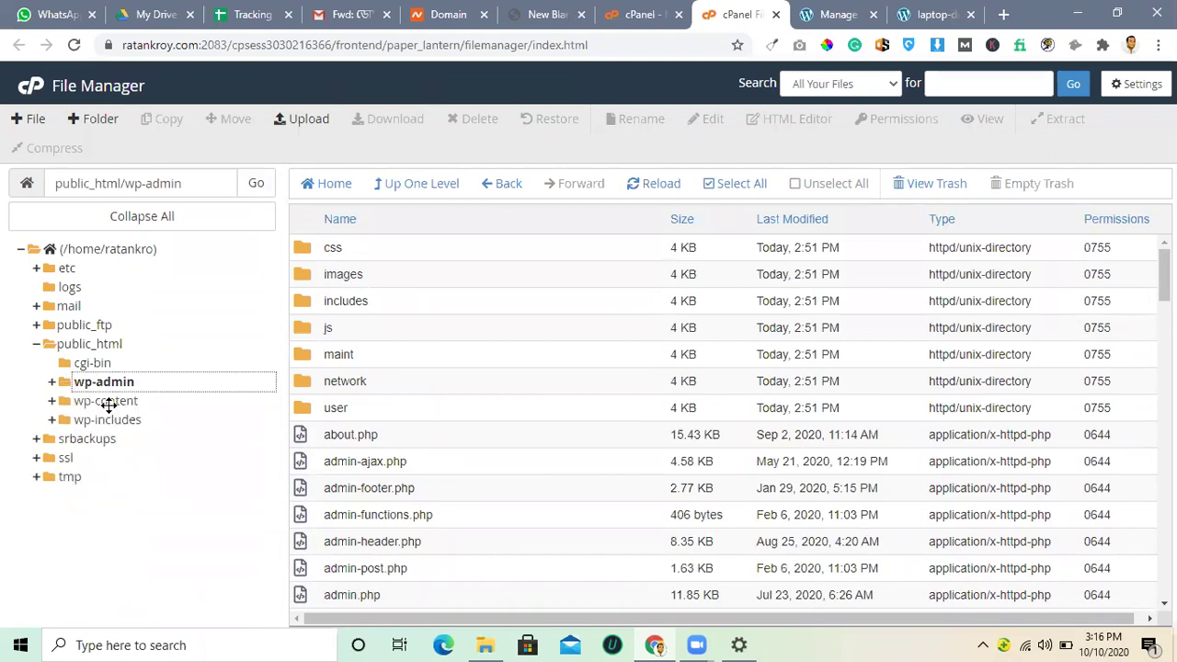
Step: Go to wp-content/themes and select the online-portfolio folder
left_click(108, 403)
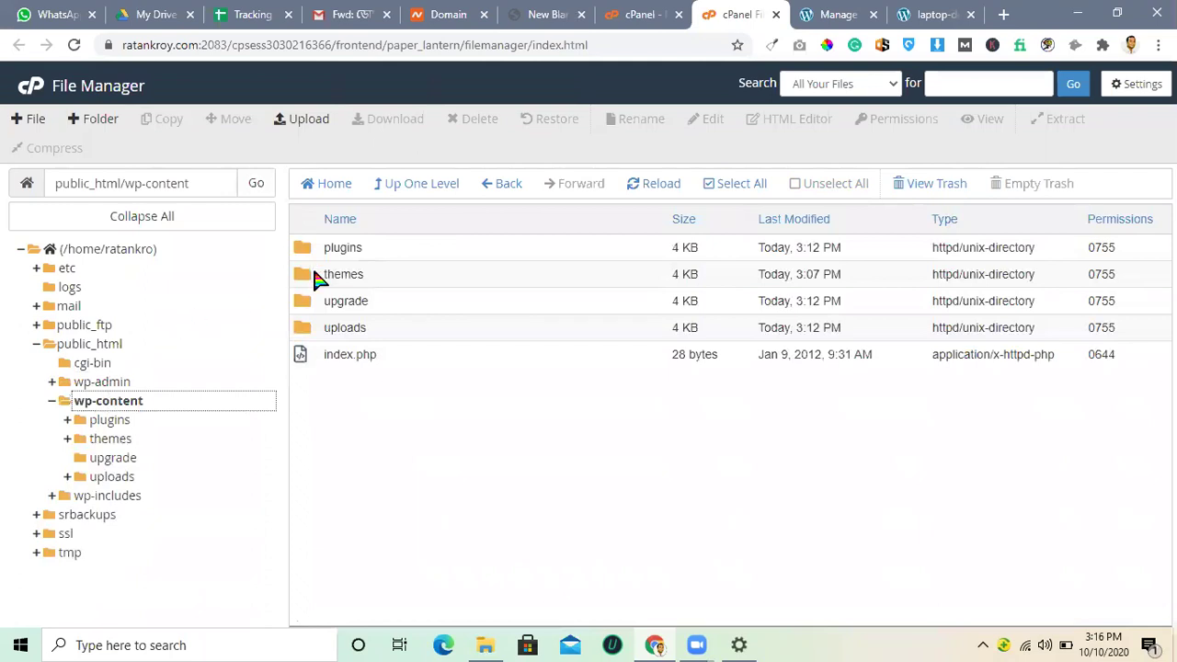
double_click(341, 274)
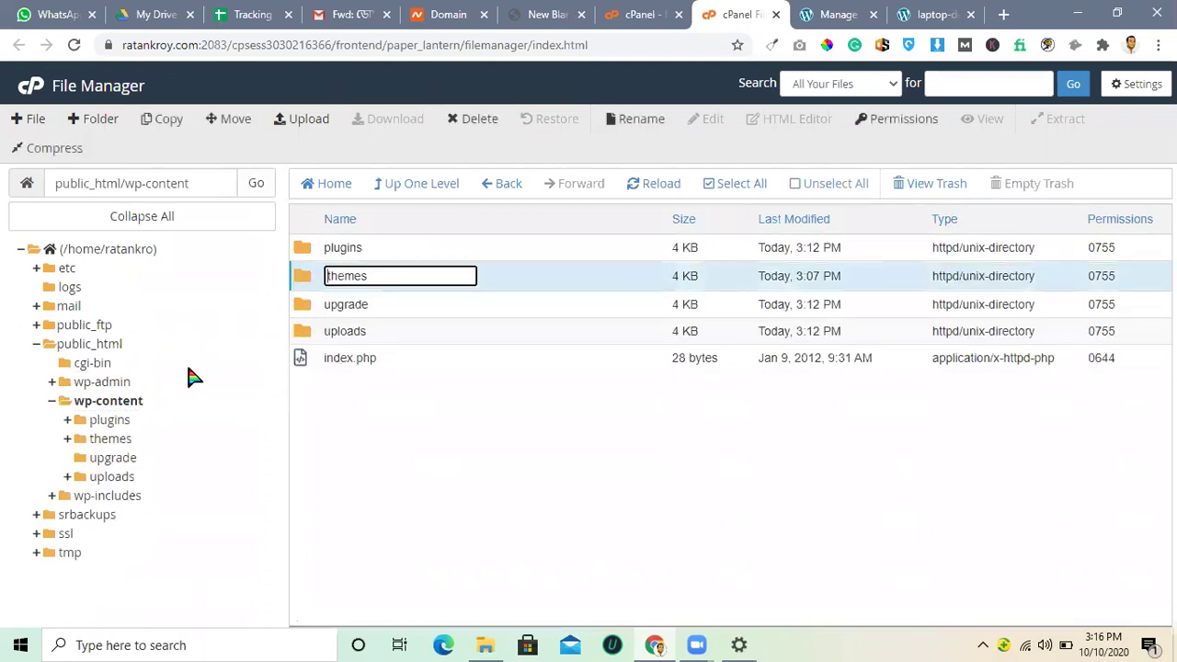
left_click(112, 439)
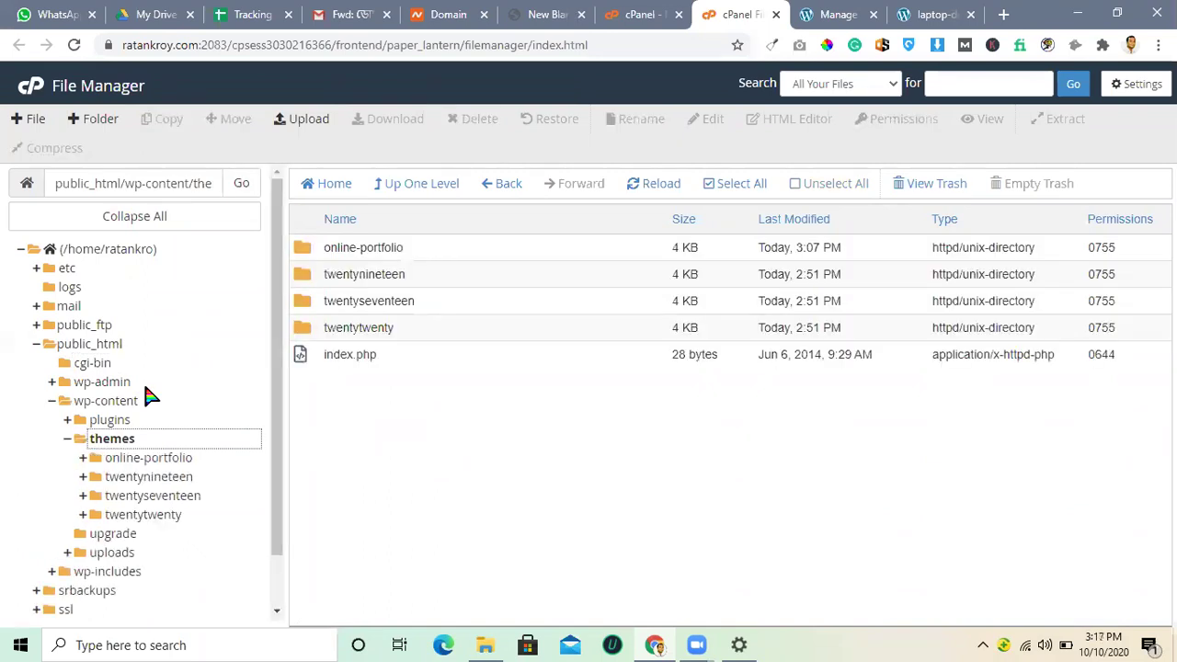
left_click(135, 460)
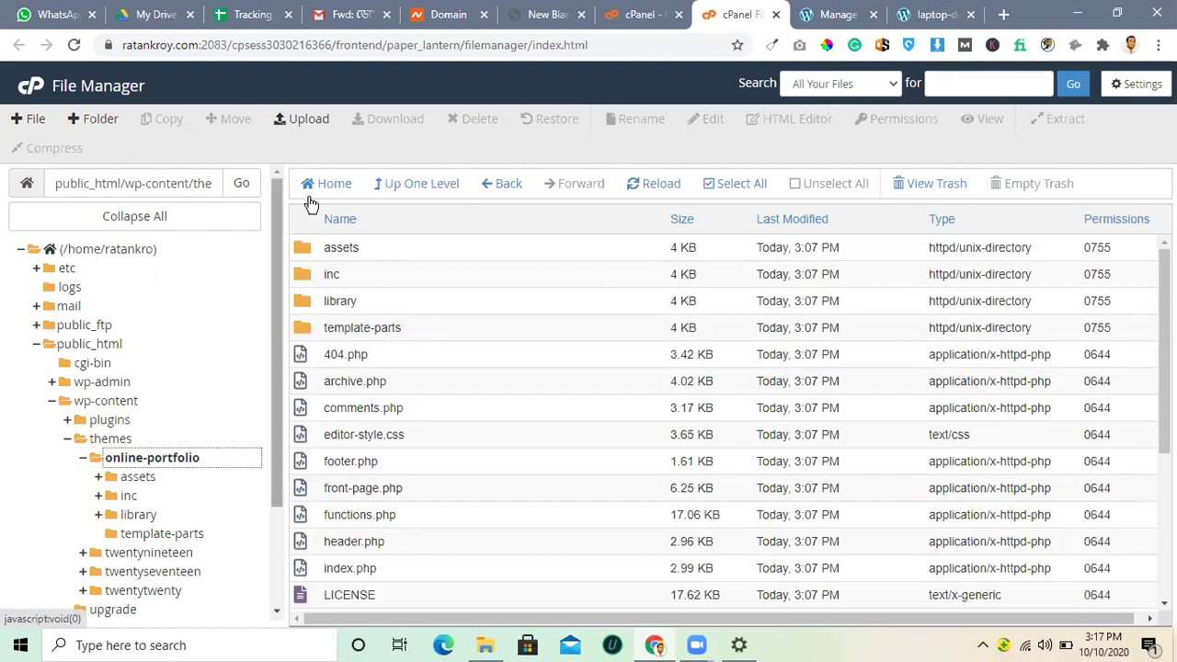
left_click(501, 184)
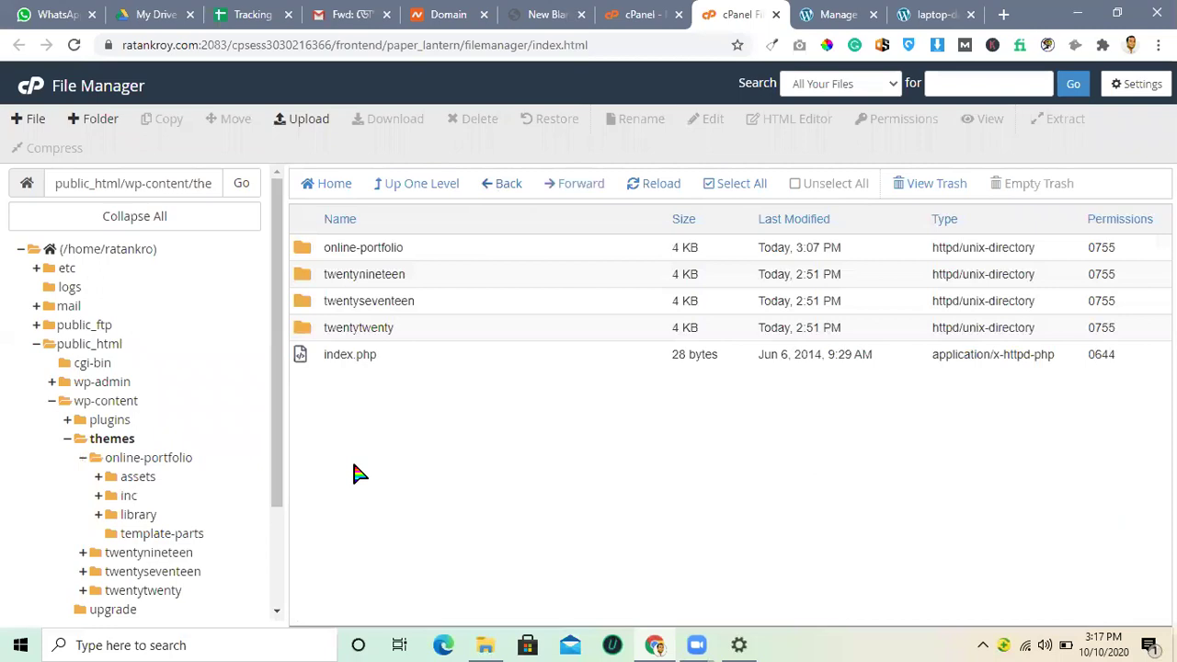
left_click(414, 249)
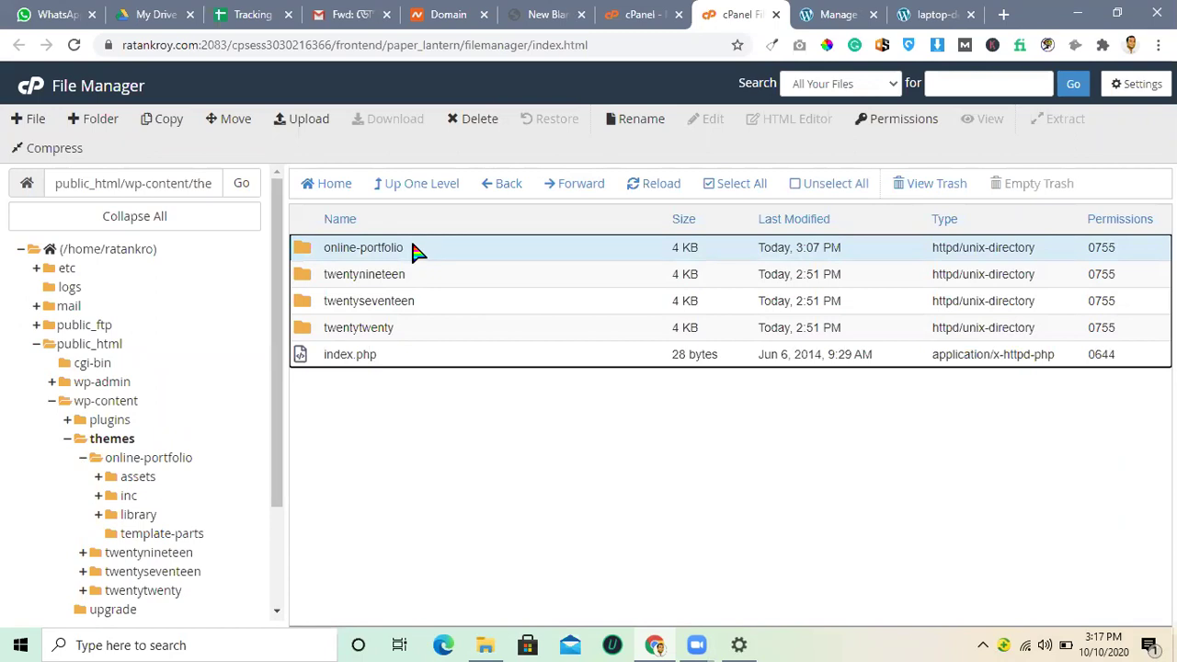
Step: Delete the online-portfolio folder with 'Skip the trash and permanently delete the files' ticked
right_click(432, 250)
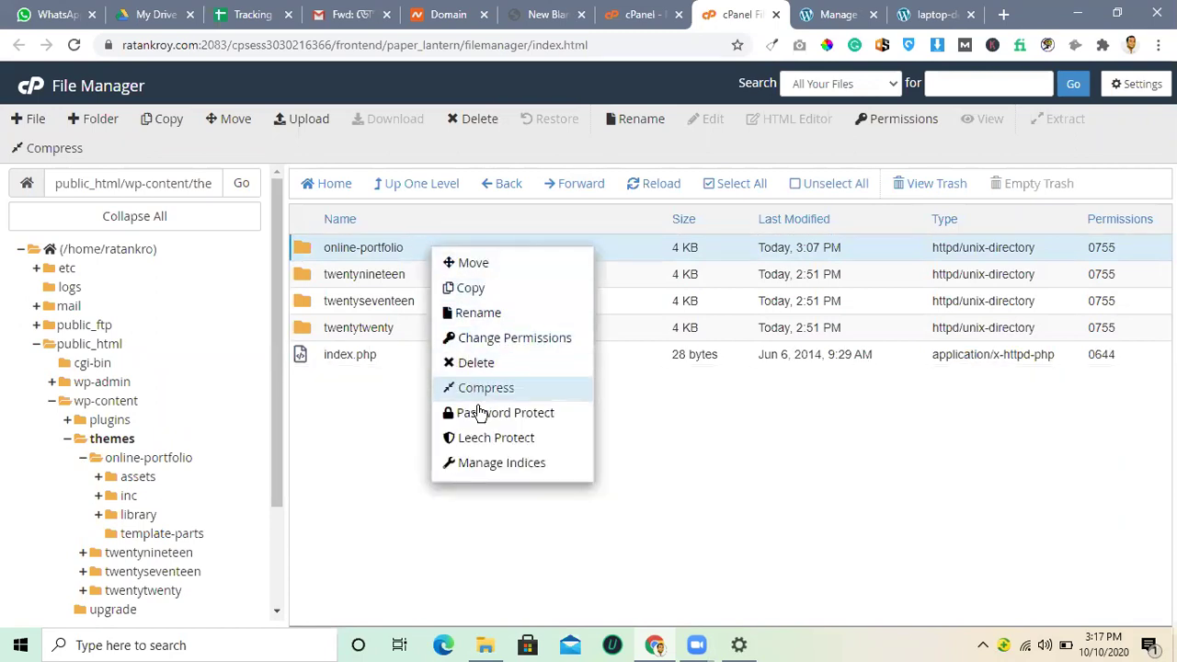
left_click(488, 363)
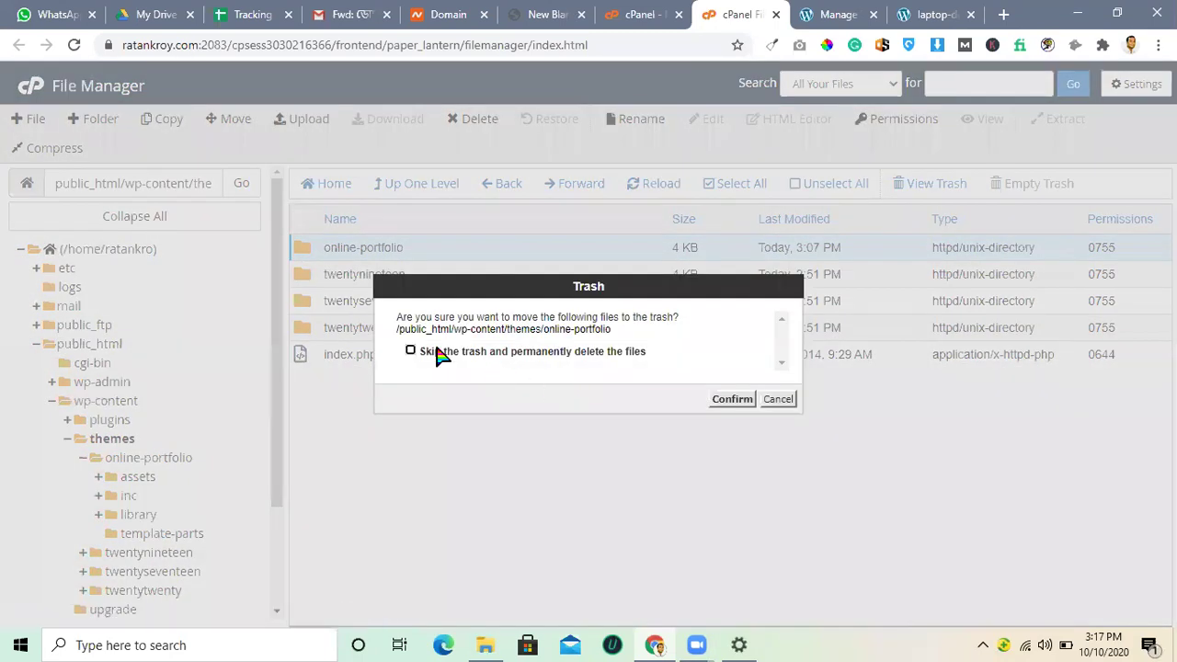
left_click(438, 353)
left_click(731, 399)
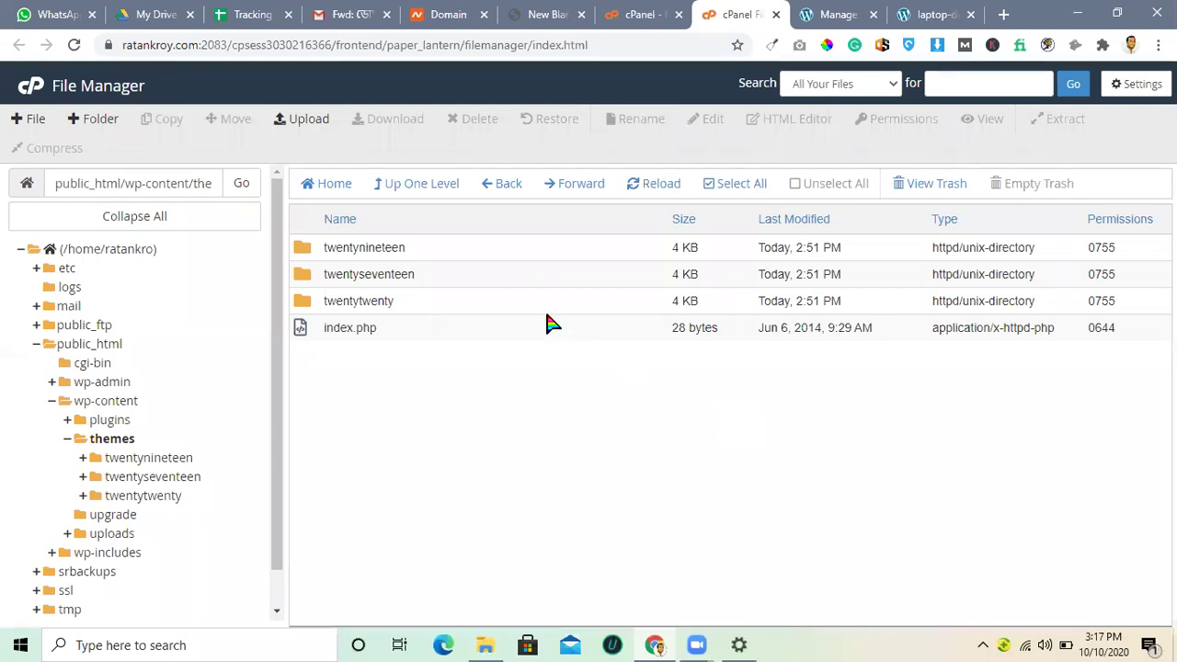
Step: Close the Manage Themes tab and reload the site's laptop post page
left_click(874, 14)
left_click(846, 9)
right_click(844, 12)
left_click(873, 97)
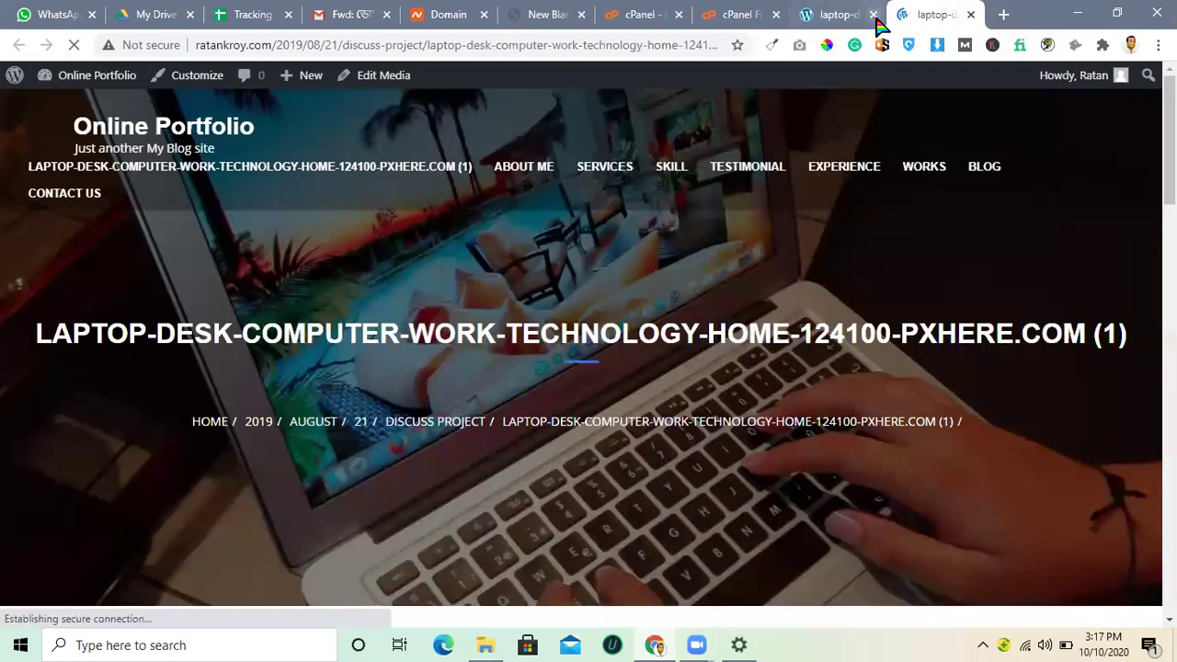
left_click(873, 15)
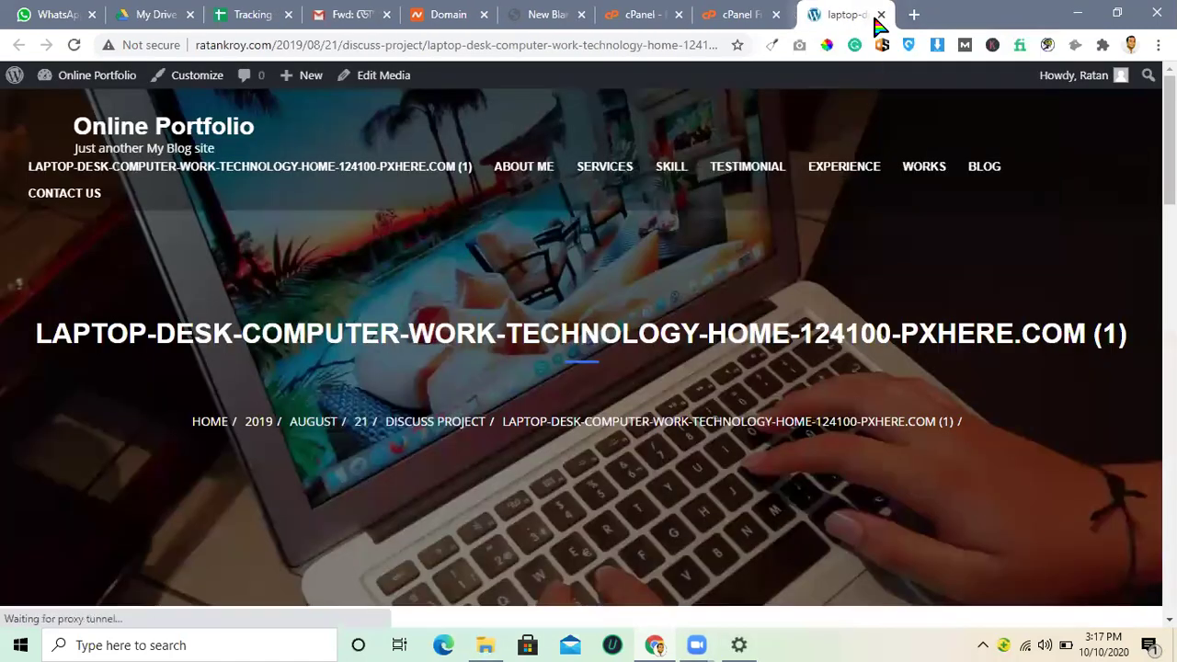
right_click(829, 13)
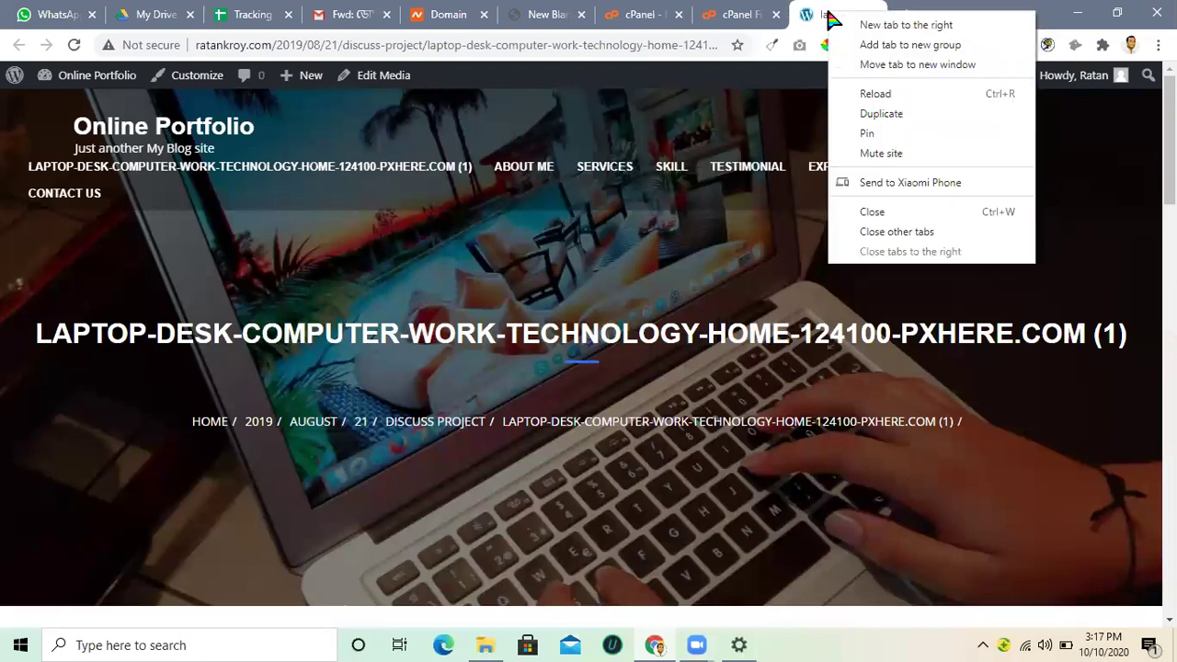
left_click(907, 93)
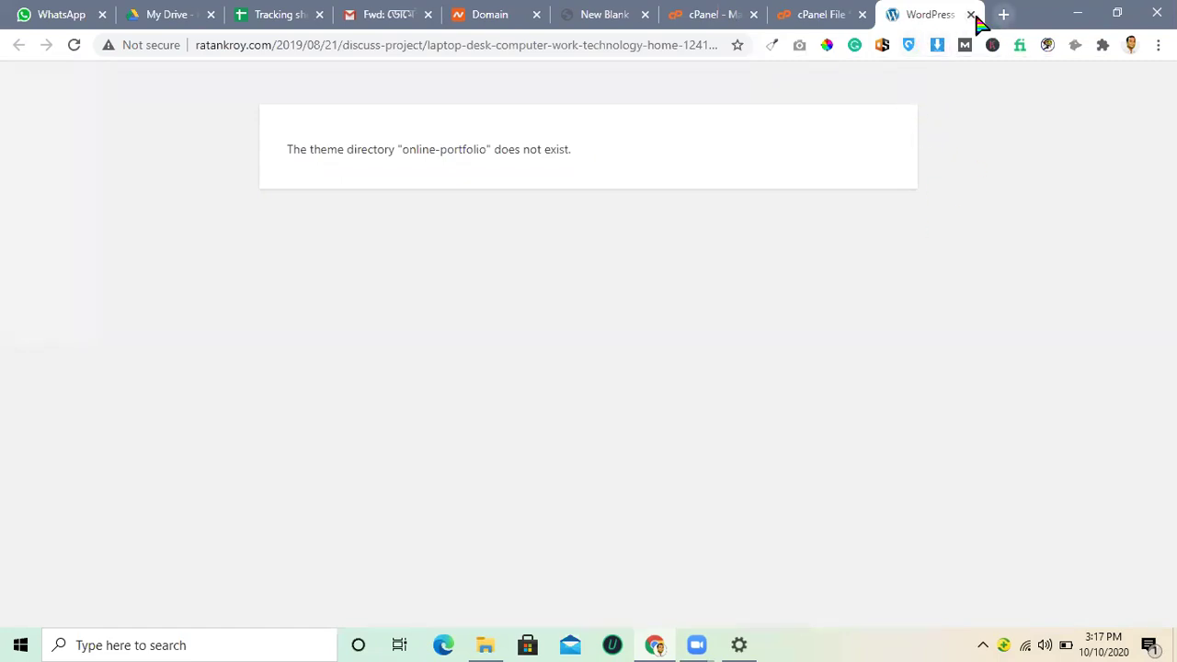
Step: Close the theme-error tabs and load the bare ratankroy.com address in a new tab
left_click(969, 15)
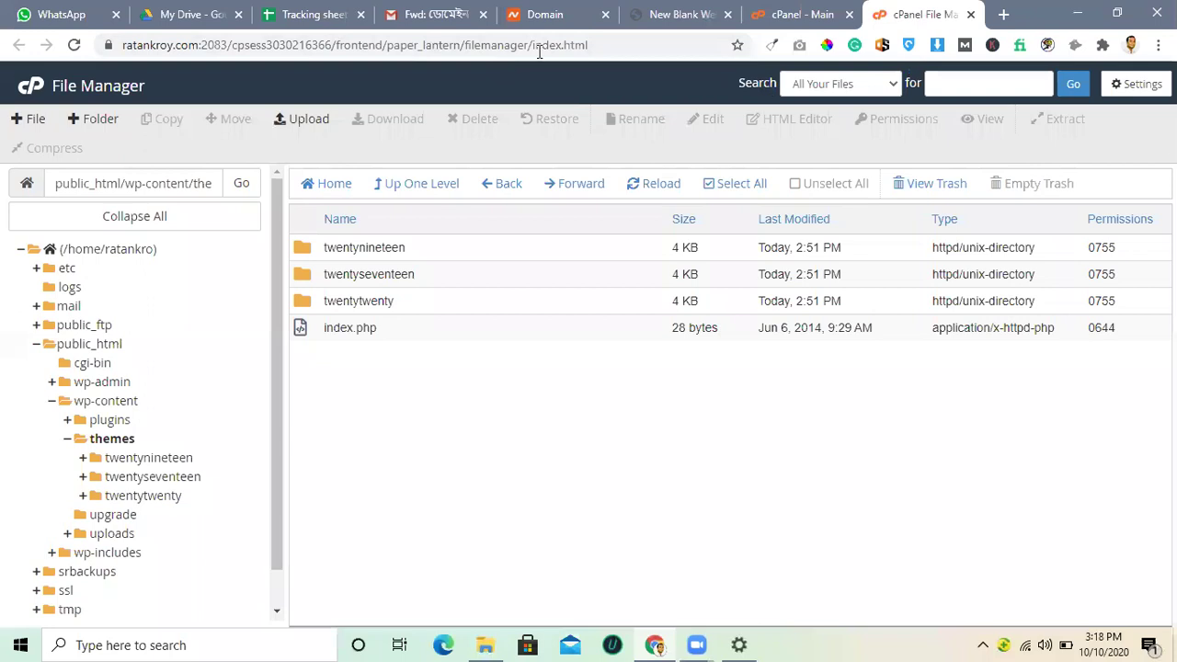
left_click(660, 12)
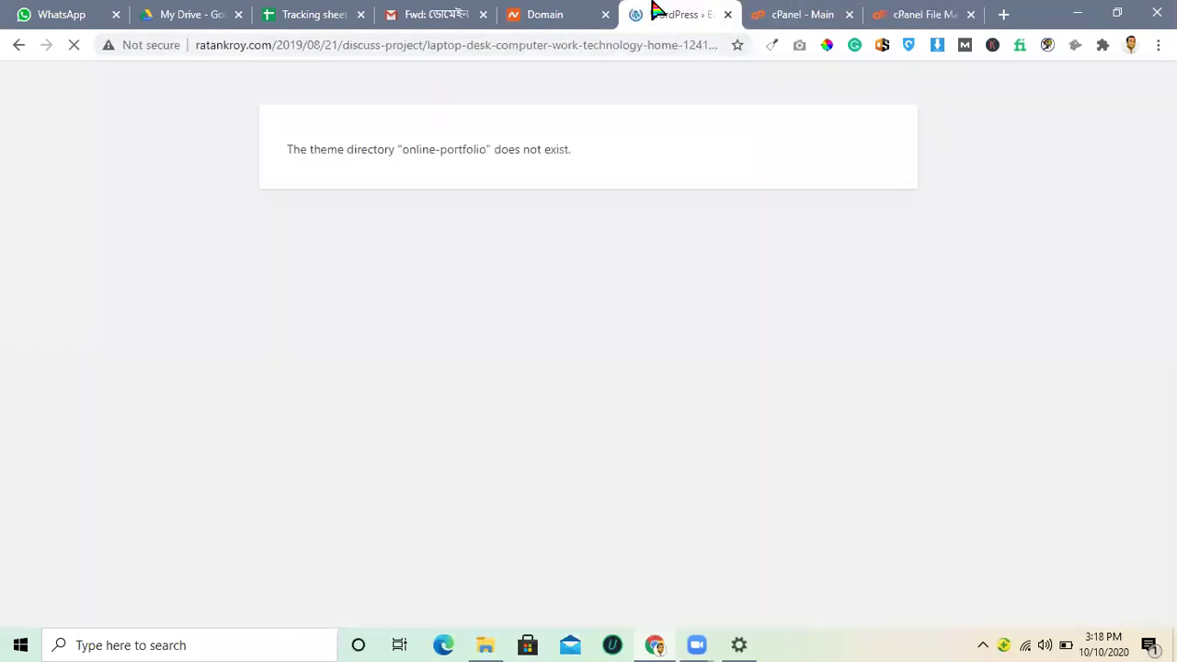
left_click(727, 15)
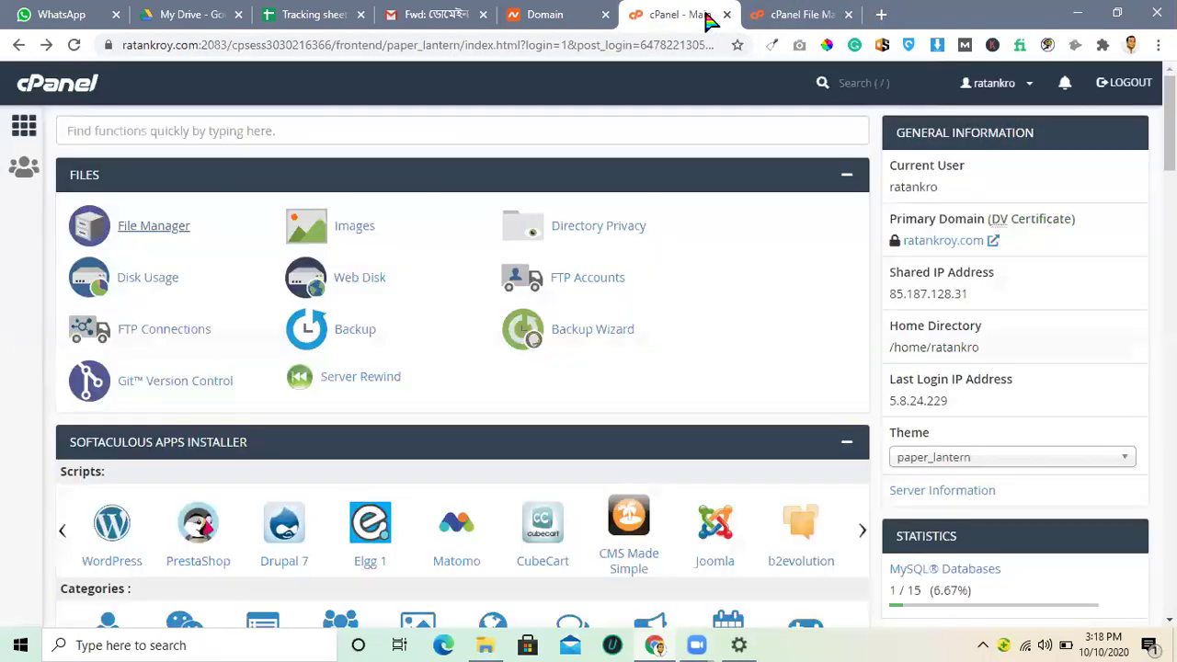
left_click(881, 13)
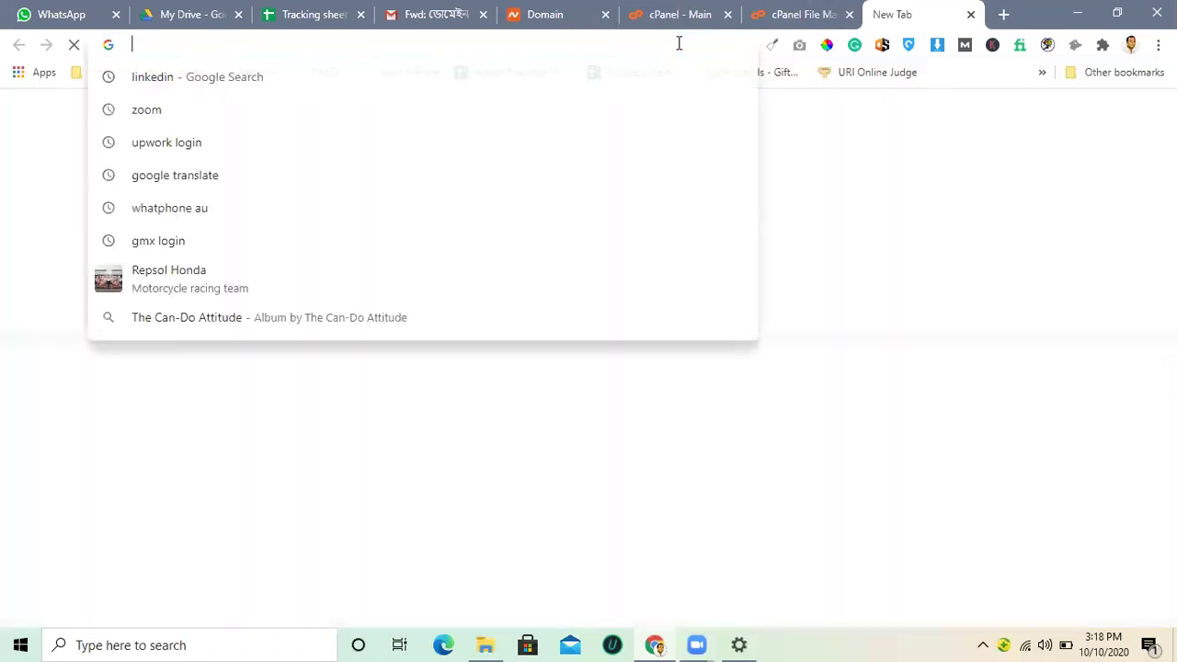
type("rat")
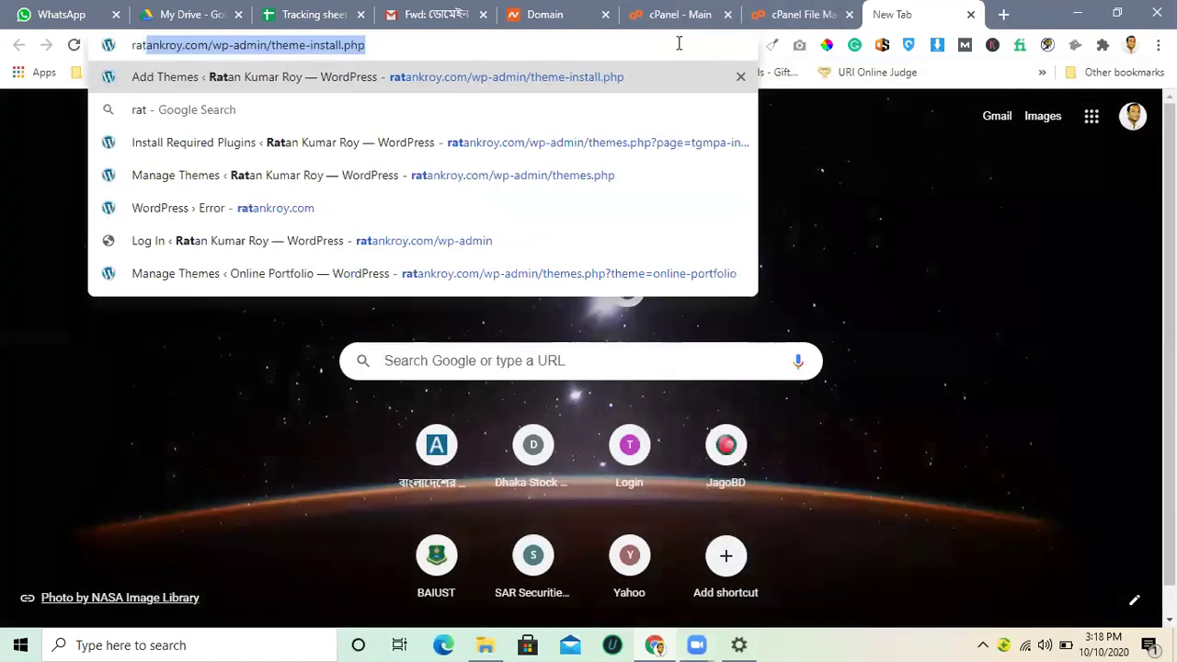
left_click(327, 44)
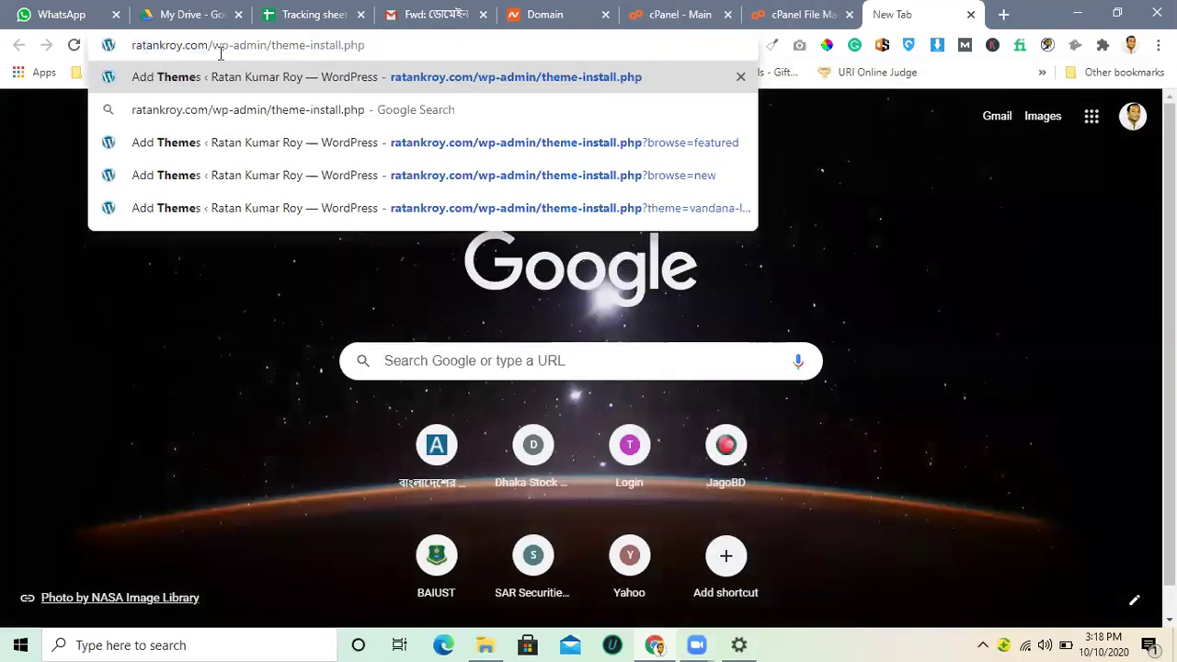
left_click_drag(212, 44, 395, 44)
key("BackSpace")
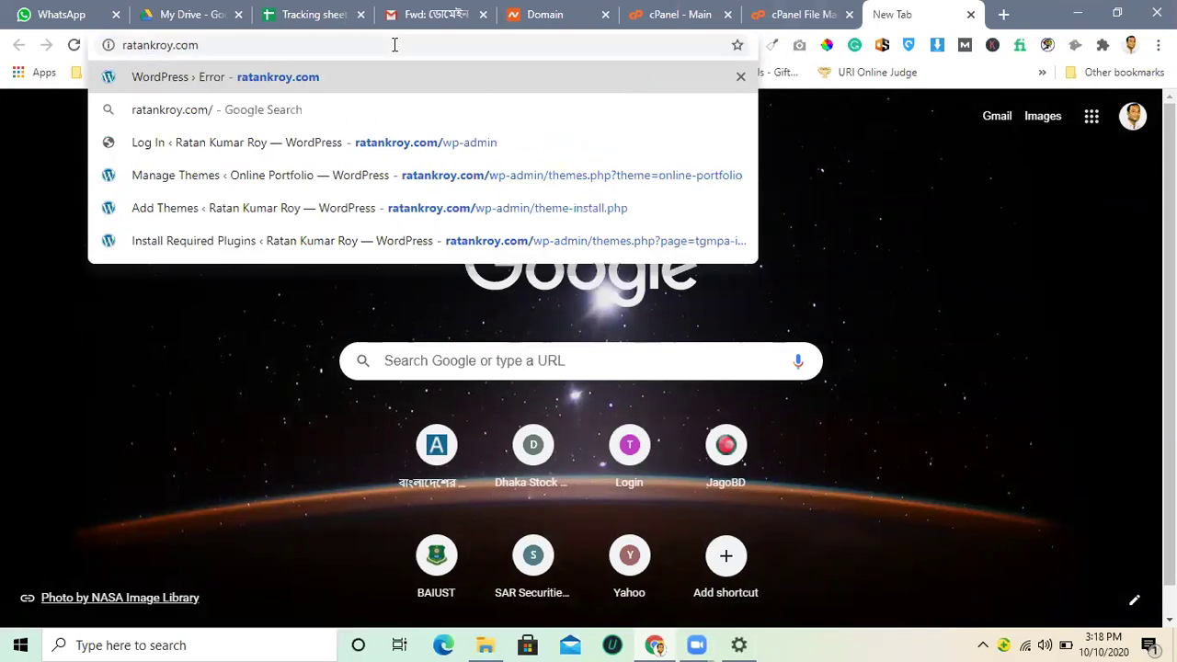
key("Return")
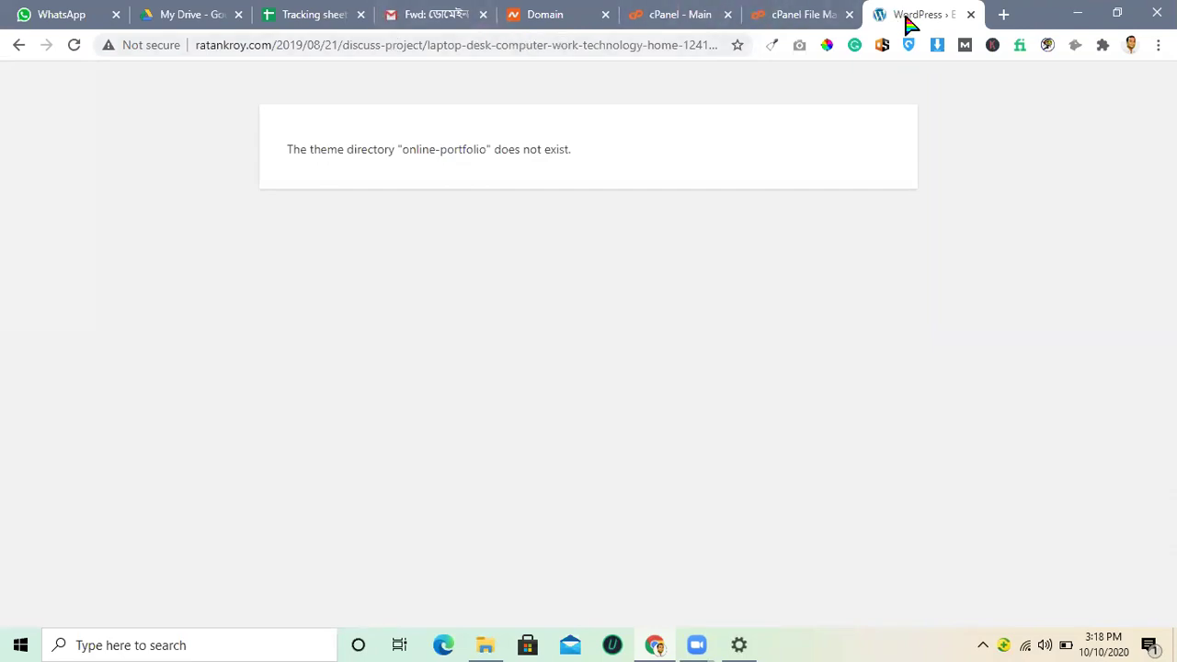
Step: Go to ratankroy.com/wp-admin
left_click_drag(282, 45, 907, 58)
type("ratankroy.com/w")
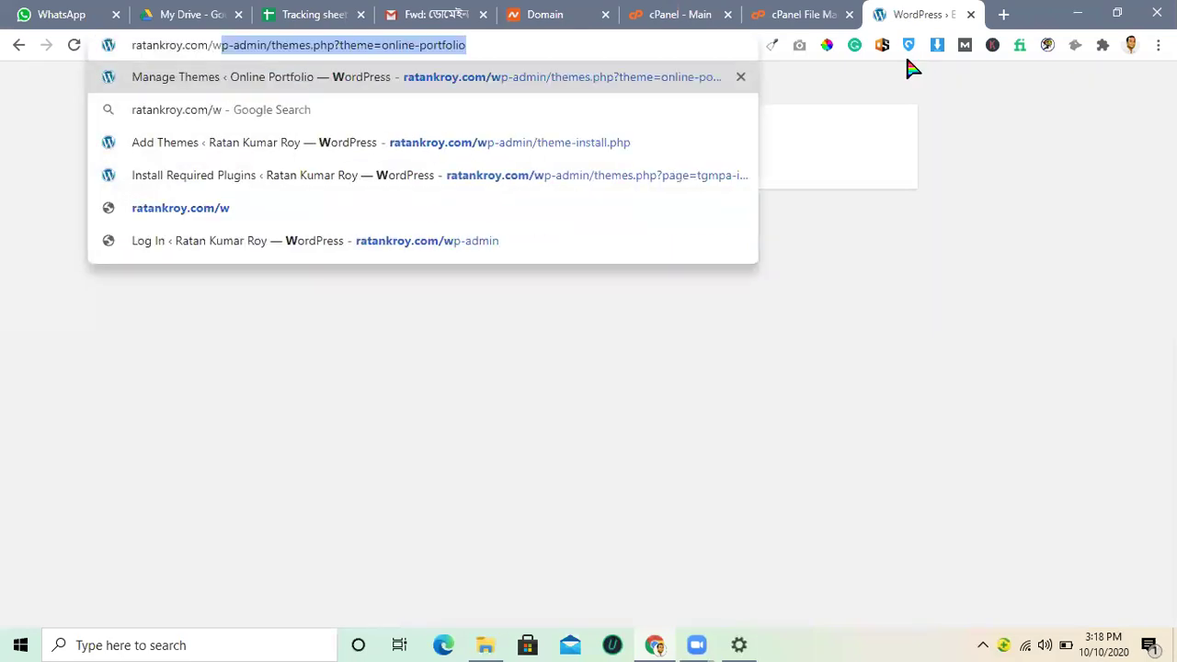
type("p-admin")
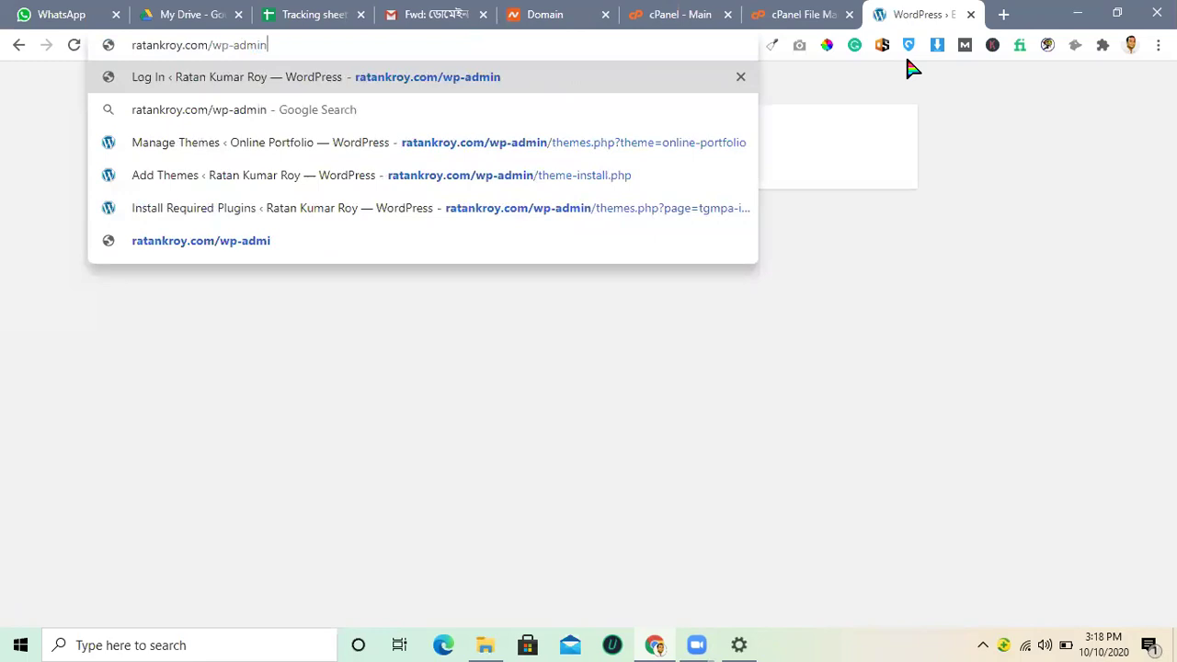
key("Return")
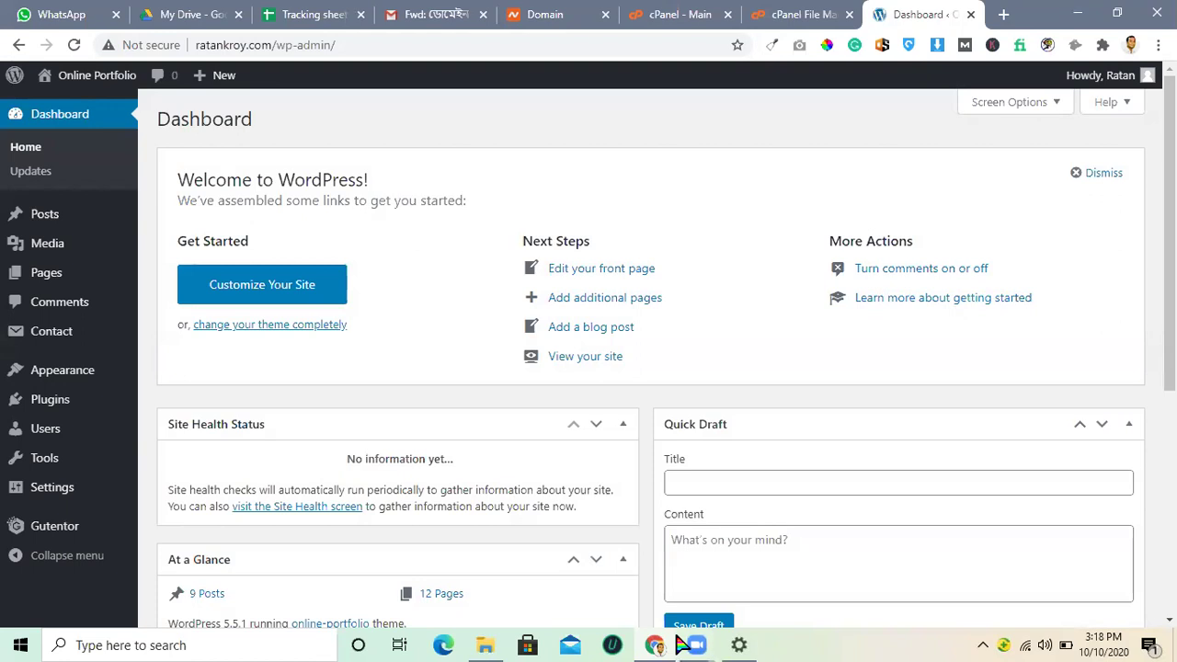
Step: View the Dashboard's At a Glance: 9 Posts, 12 Pages, WordPress 5.5.1, online-portfolio theme
left_click(681, 644)
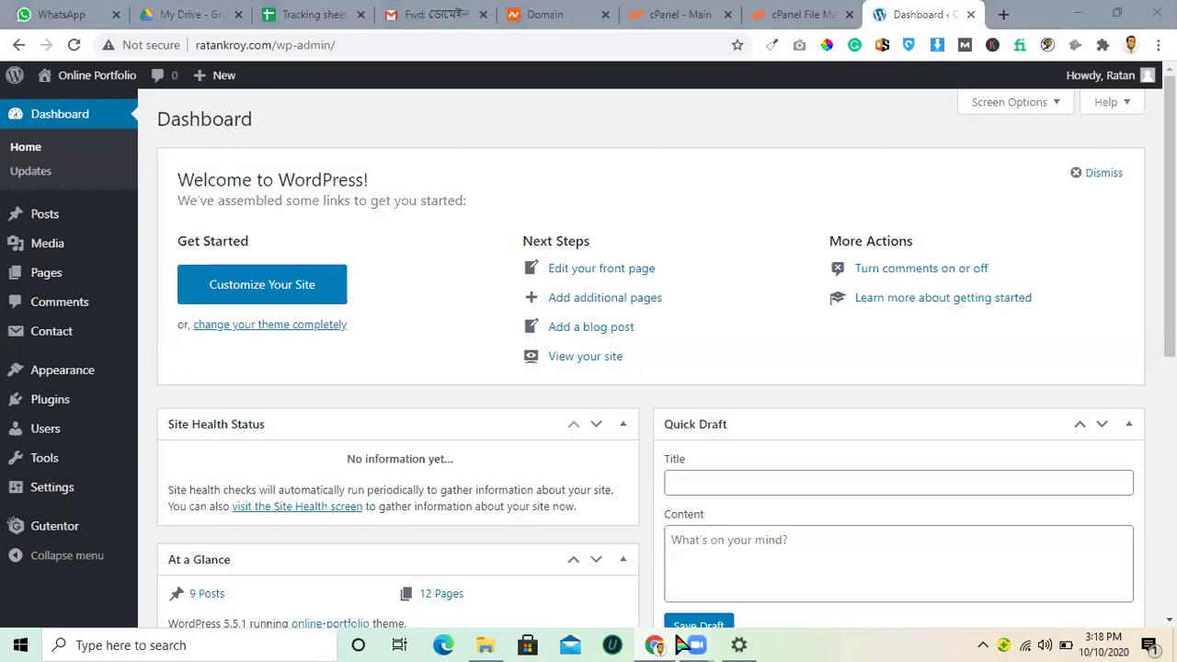
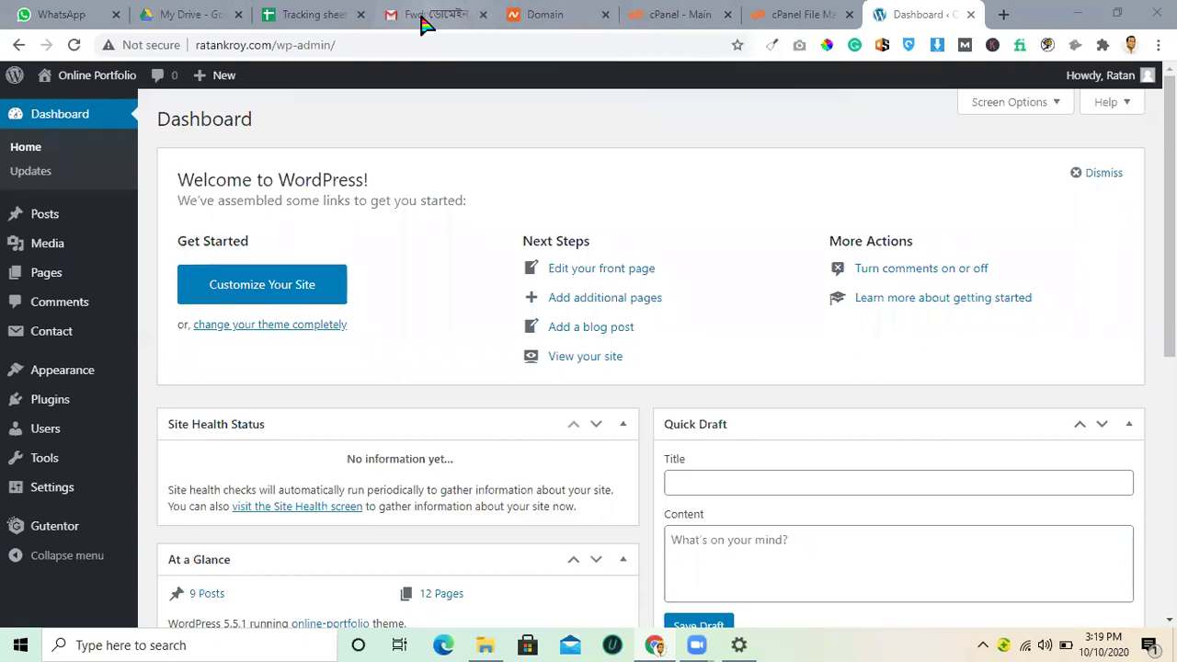
Step: In cPanel File Manager, open public_html > wp-content > themes to see the three default themes
left_click(508, 12)
left_click(649, 15)
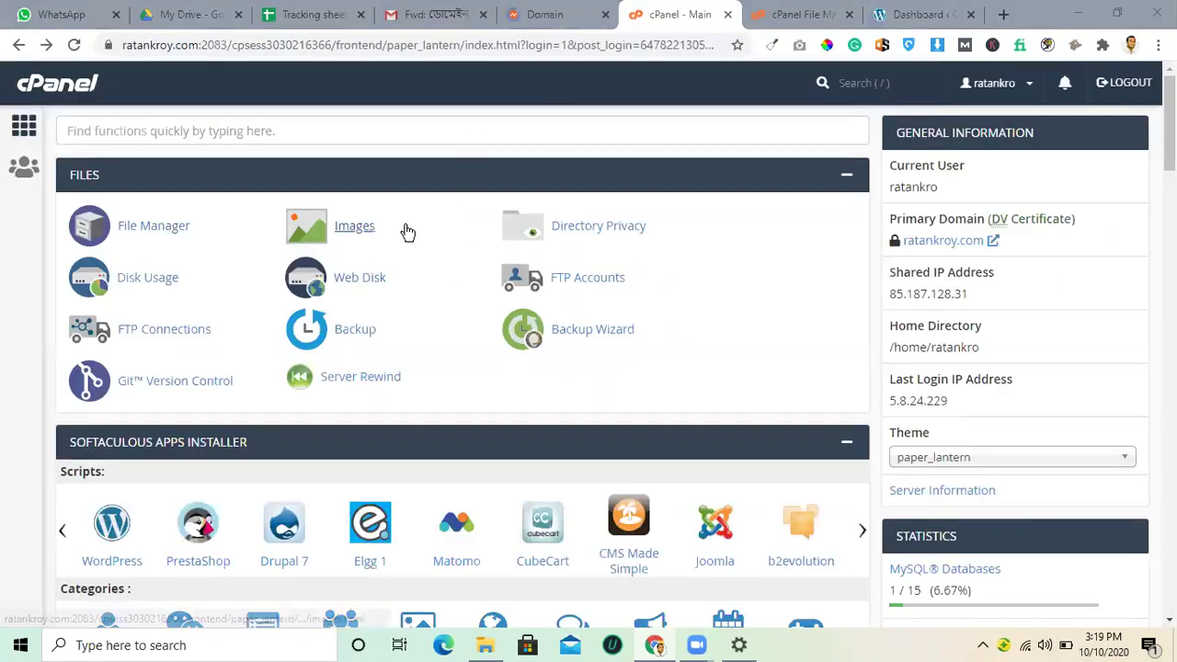
left_click(131, 230)
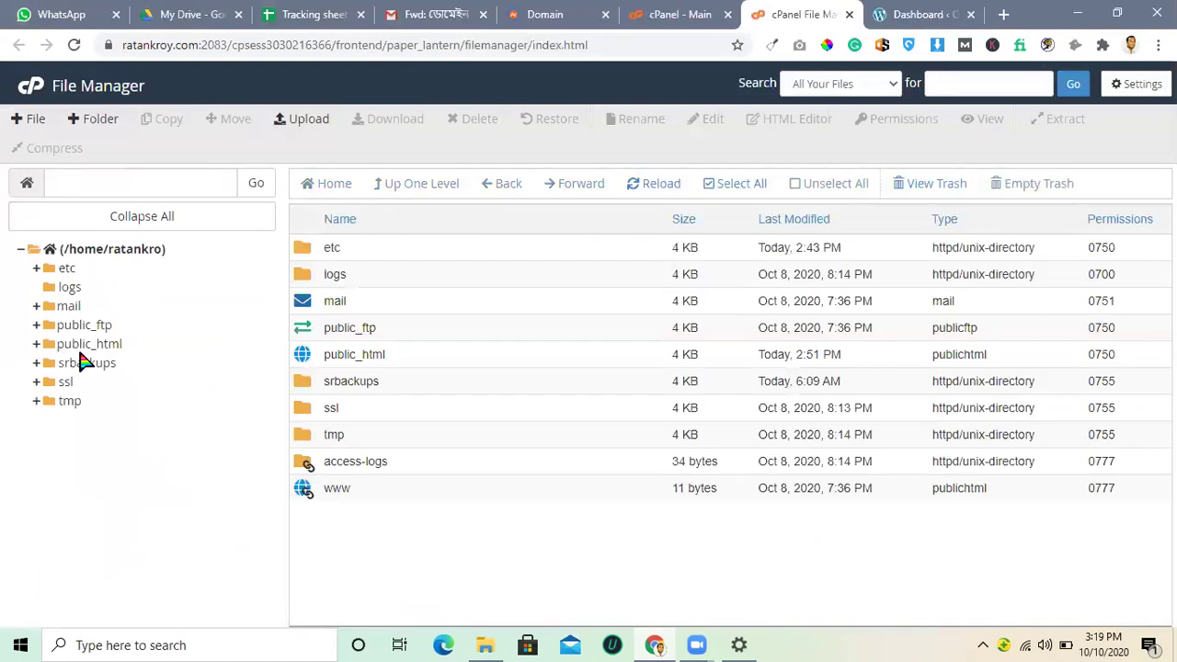
left_click(36, 345)
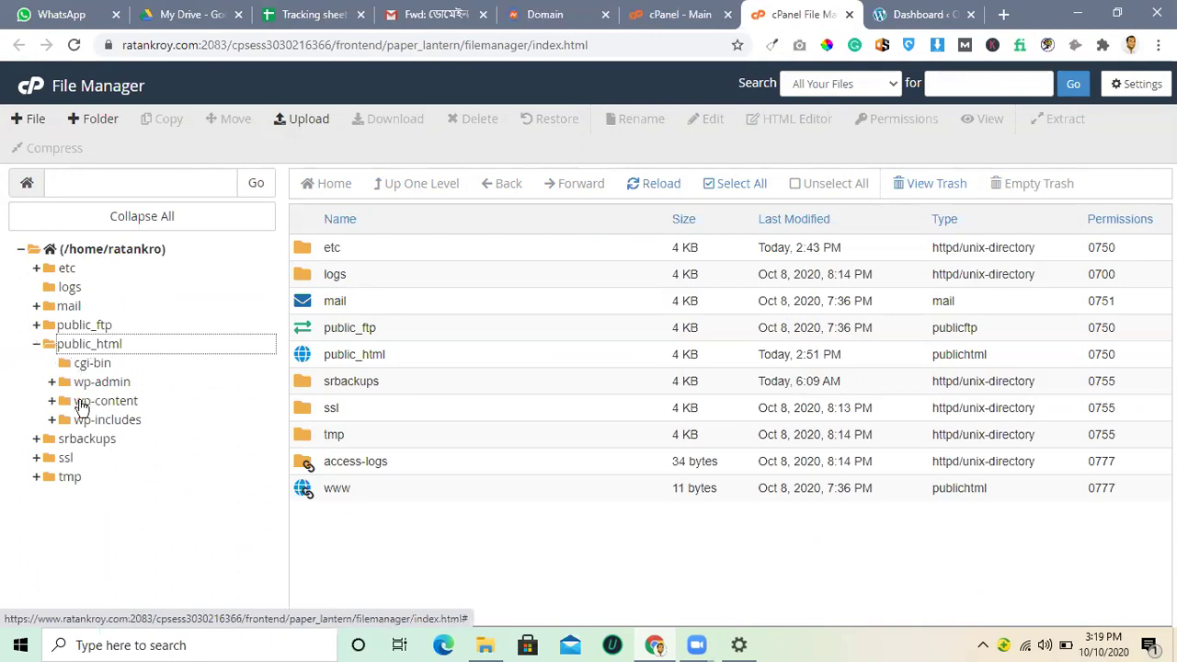
left_click(78, 400)
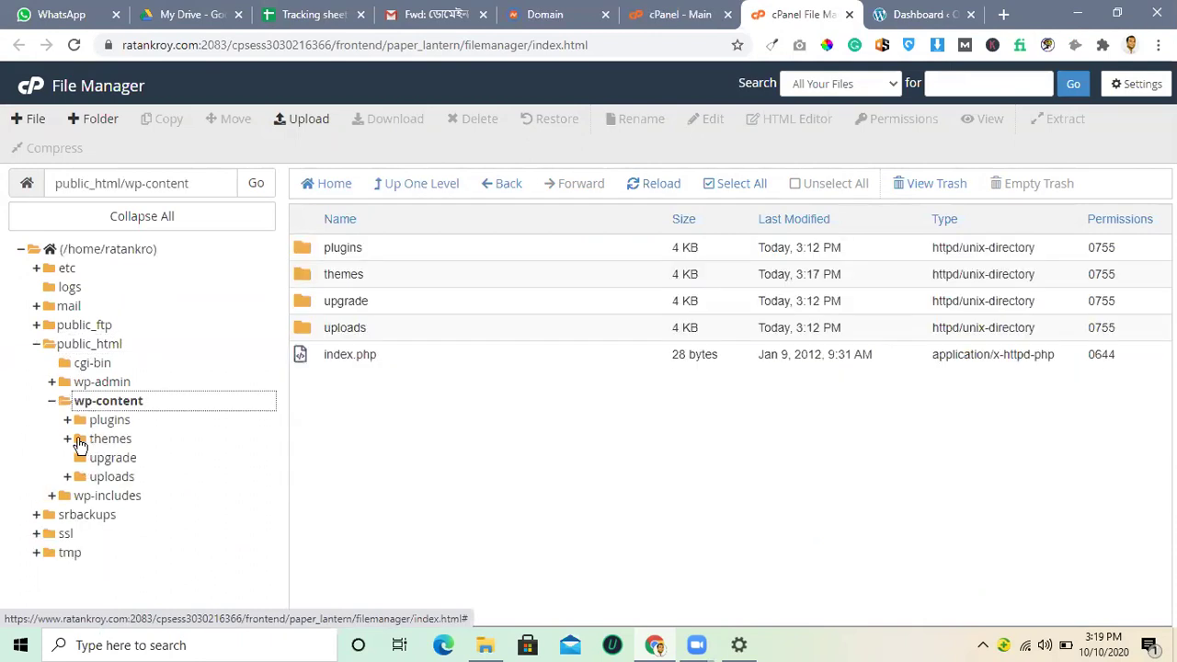
left_click(78, 440)
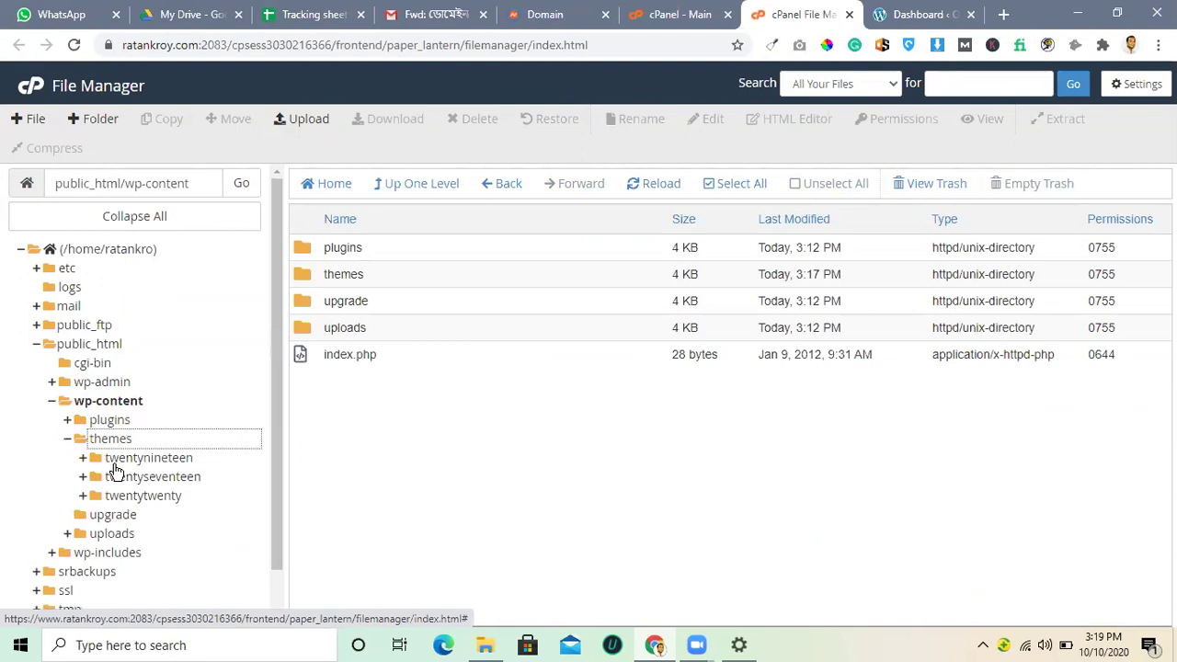
double_click(368, 279)
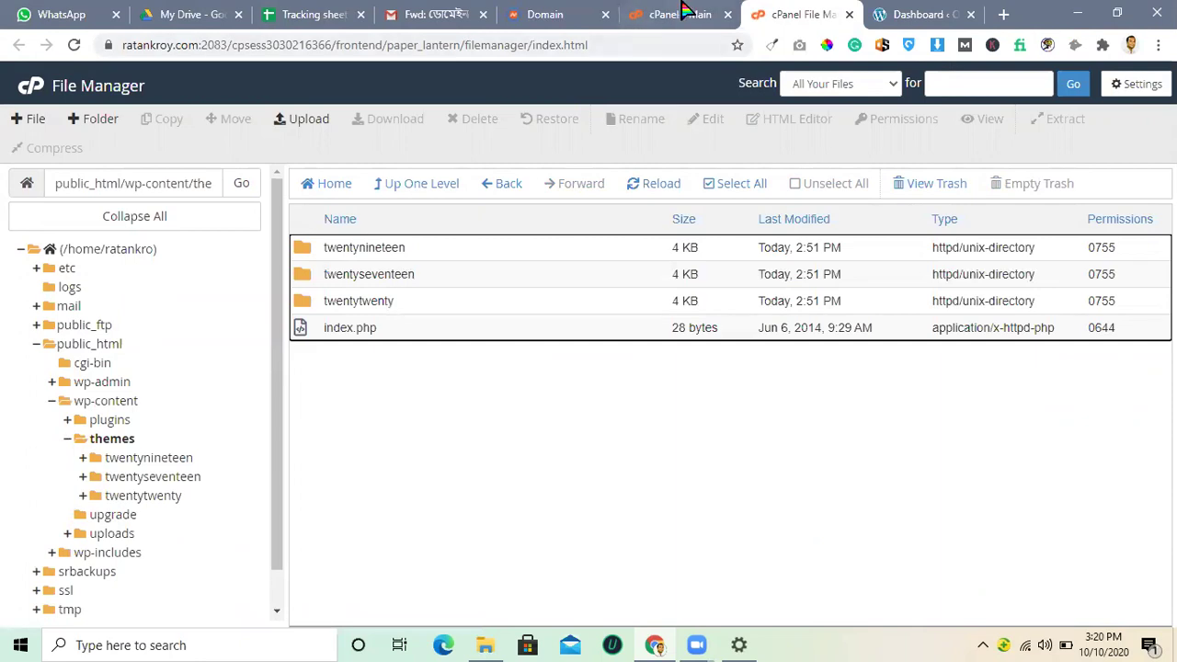
left_click(546, 14)
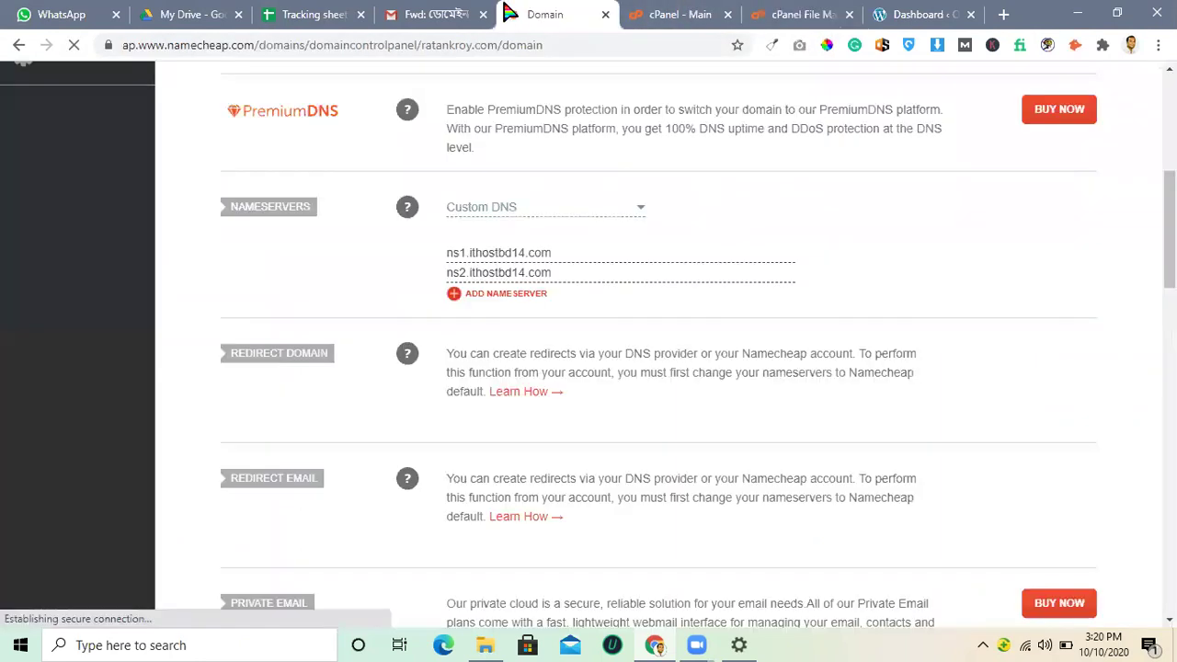
Step: Go to Appearance > Themes and review the broken online-portfolio active theme warning
left_click(899, 15)
mouse_move(64, 377)
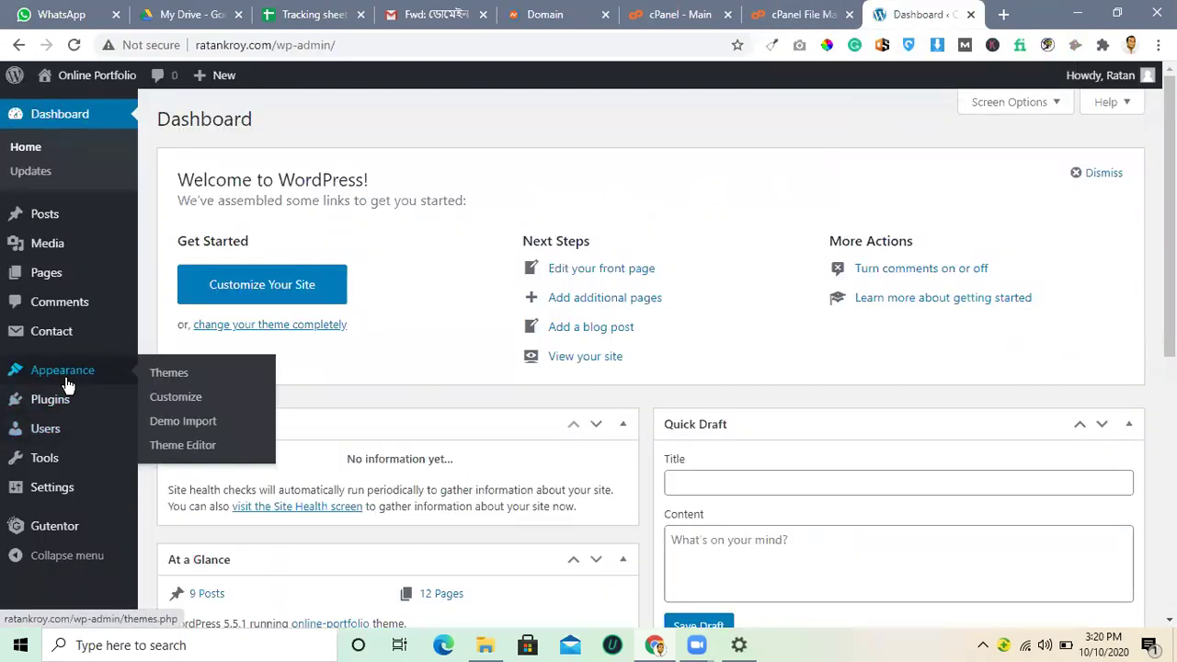
left_click(171, 382)
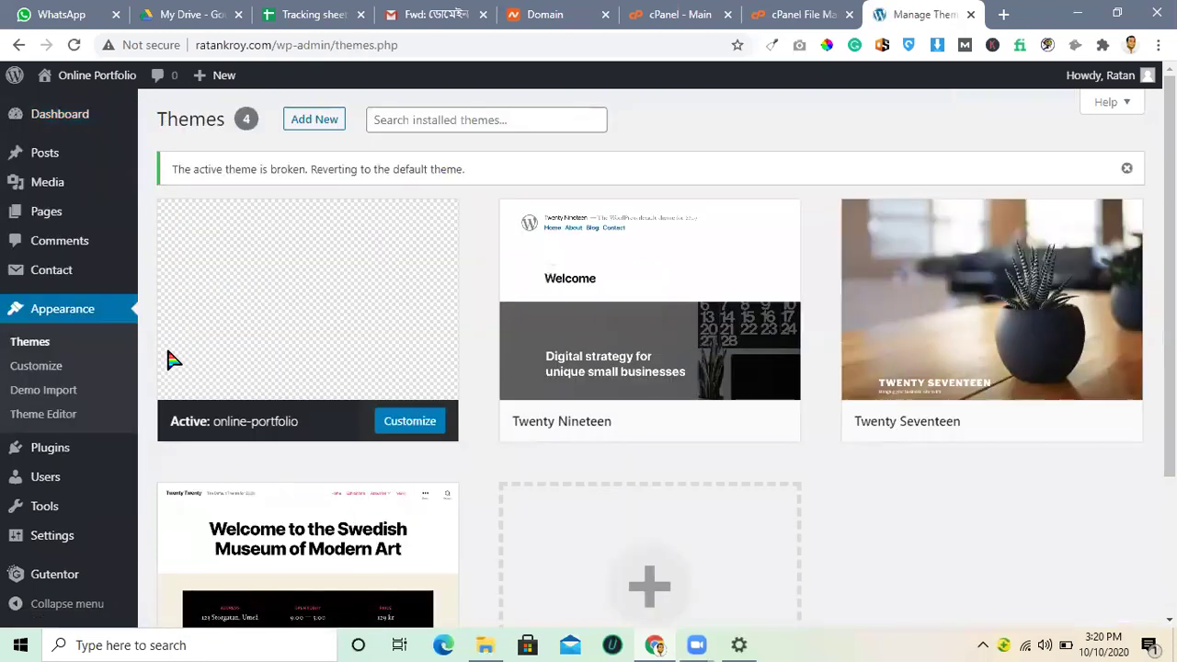
mouse_move(170, 358)
mouse_move(507, 337)
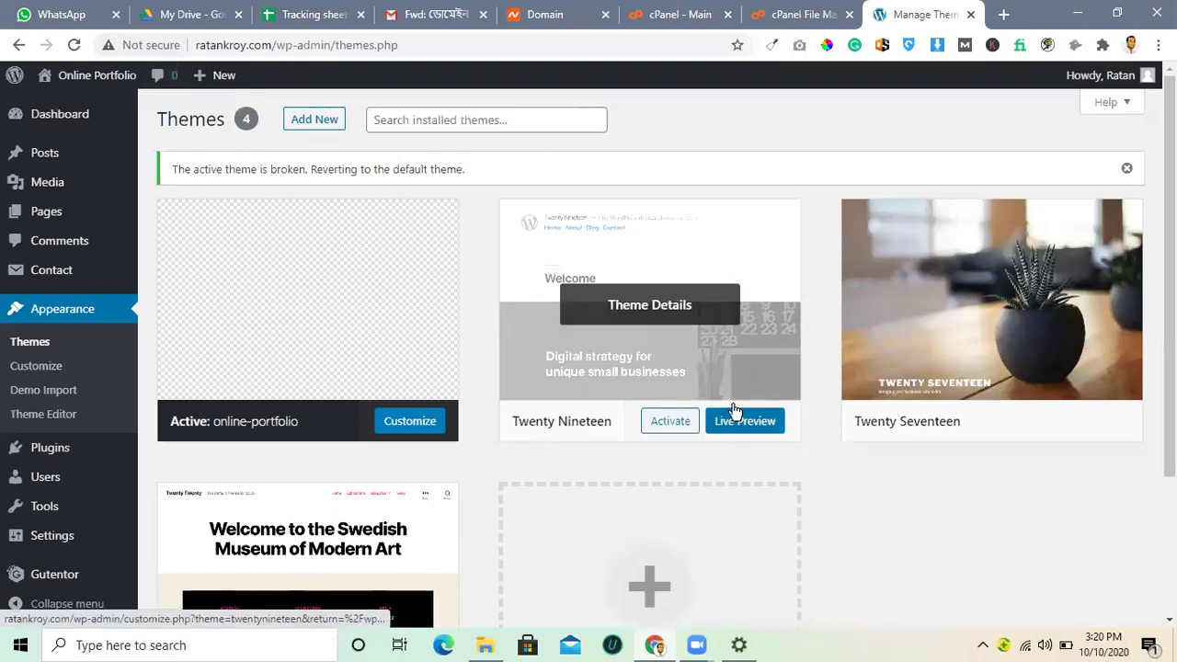
mouse_move(940, 285)
scroll(859, 357, "down", 2)
mouse_move(410, 410)
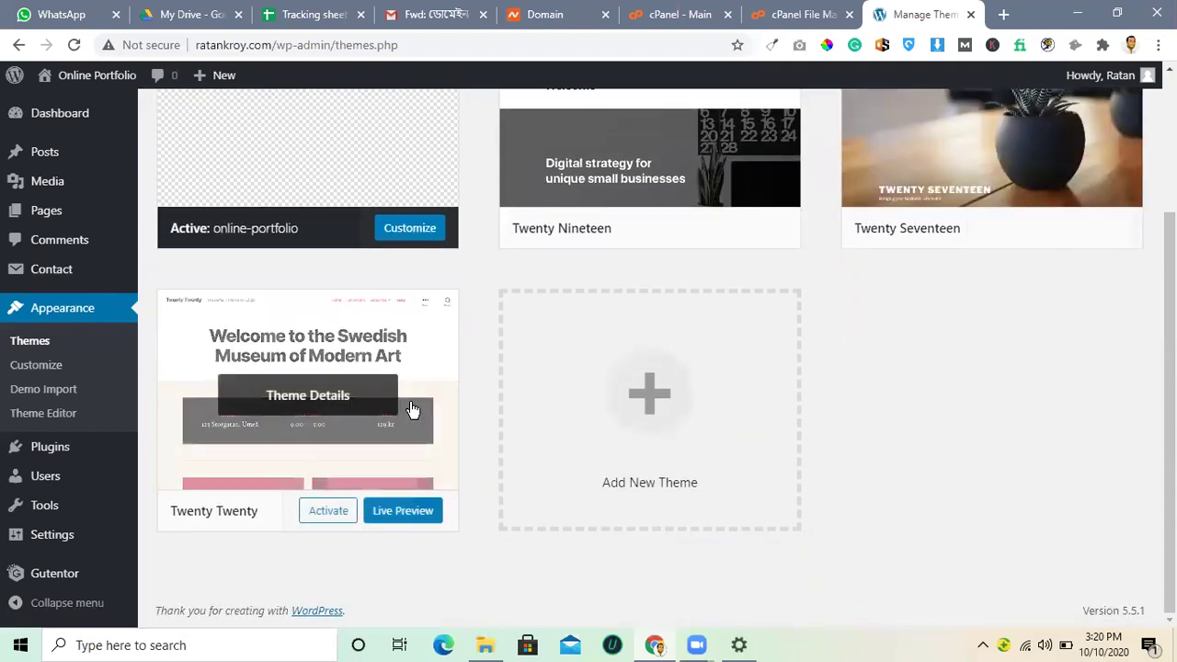
scroll(423, 408, "up", 2)
mouse_move(368, 420)
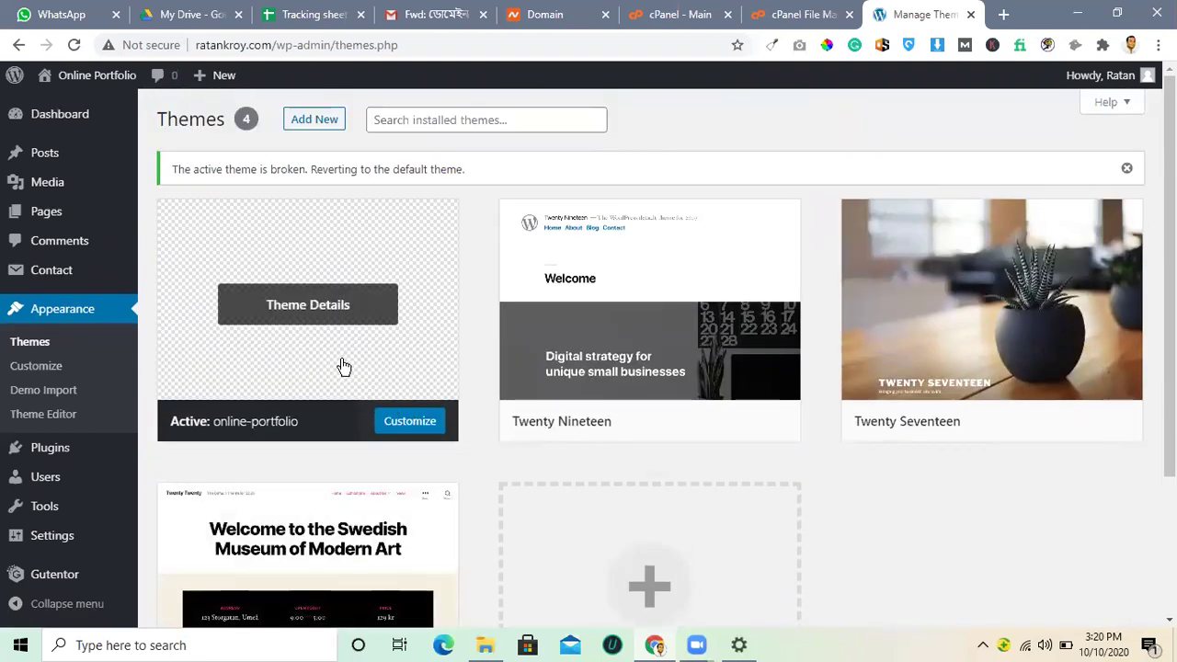
Step: On Add New themes, search for a misspelled 'portfolio', which returns no themes
left_click(292, 120)
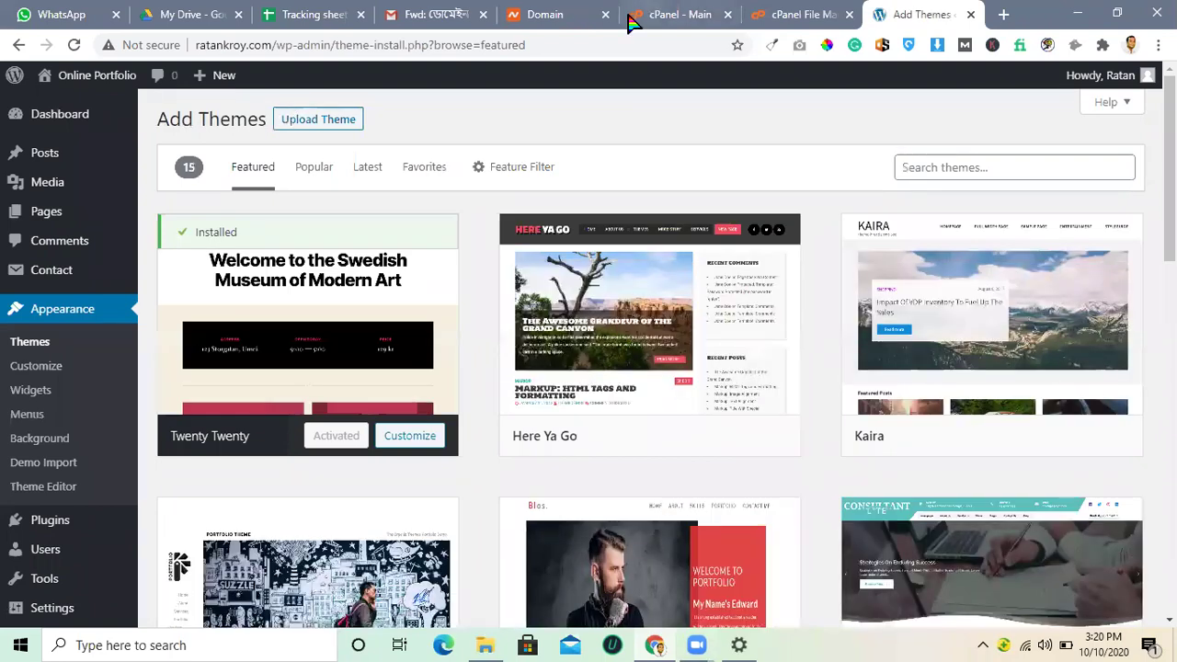
left_click(964, 160)
type("p")
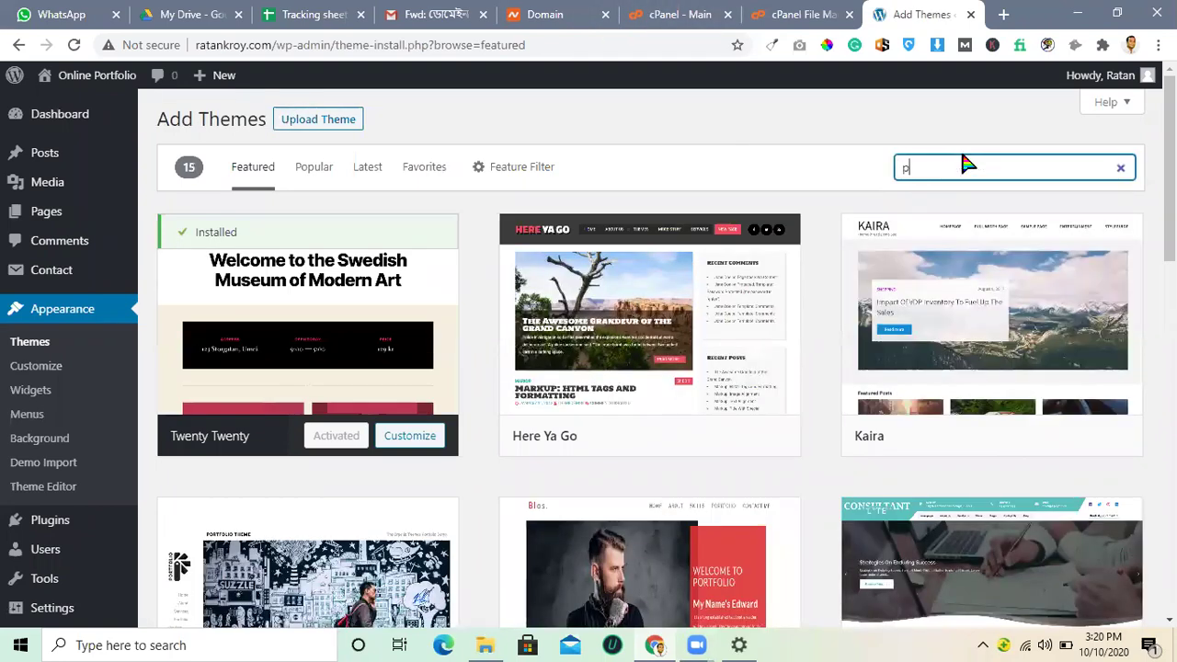
type("rot")
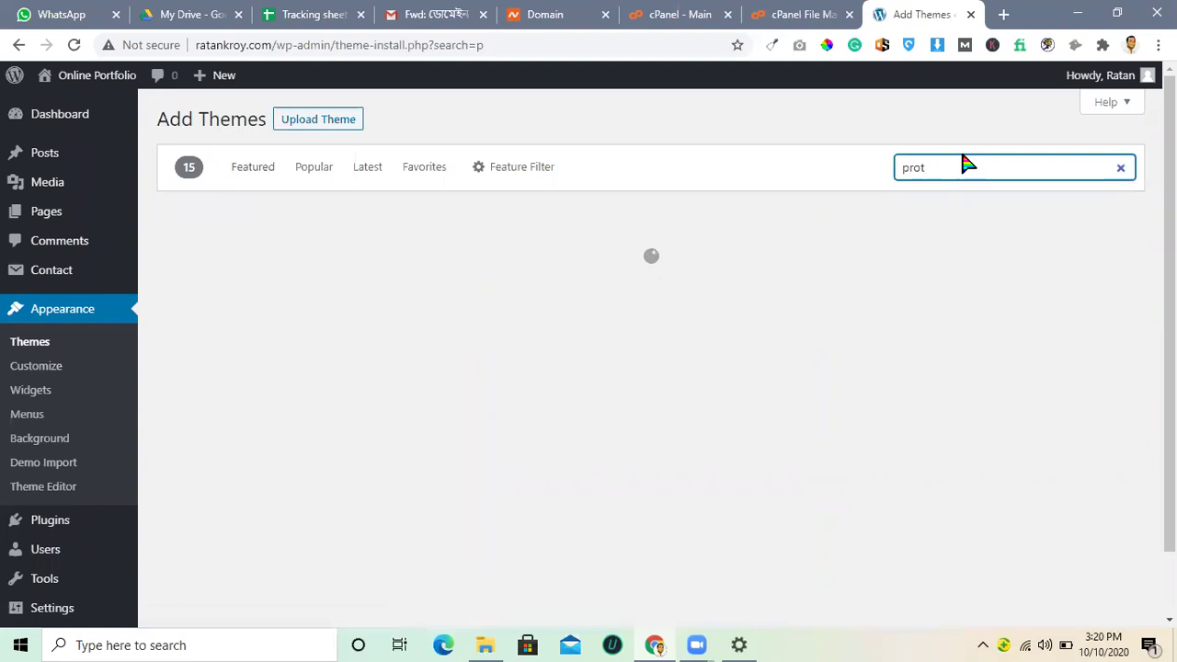
type("foli")
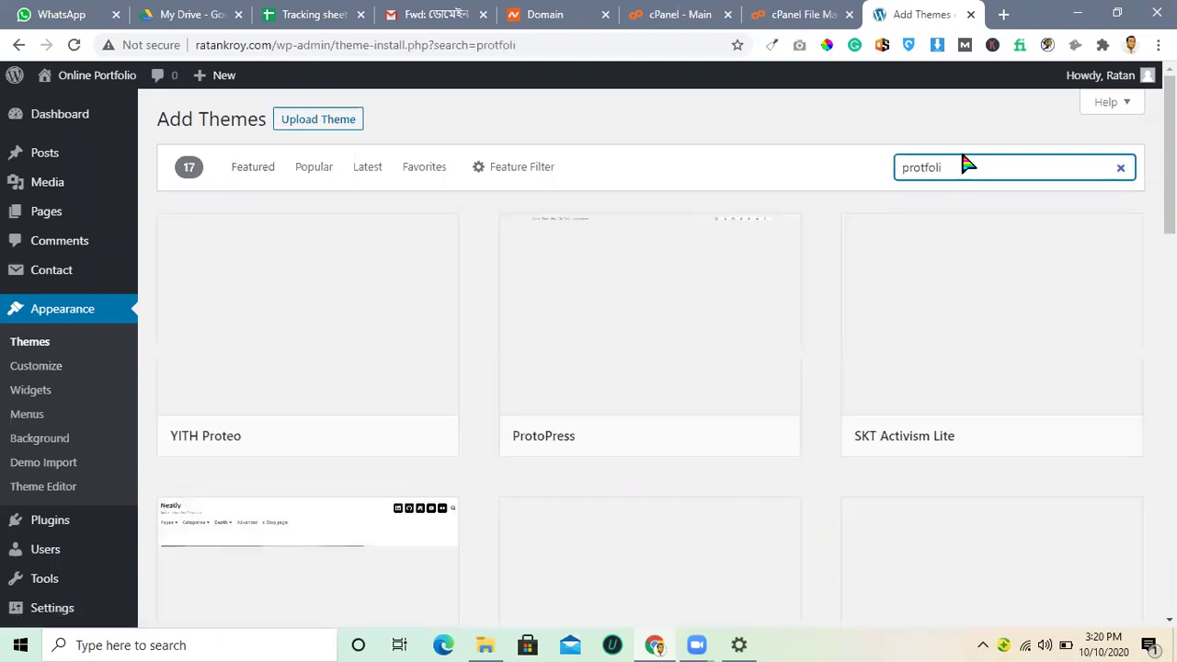
type("o")
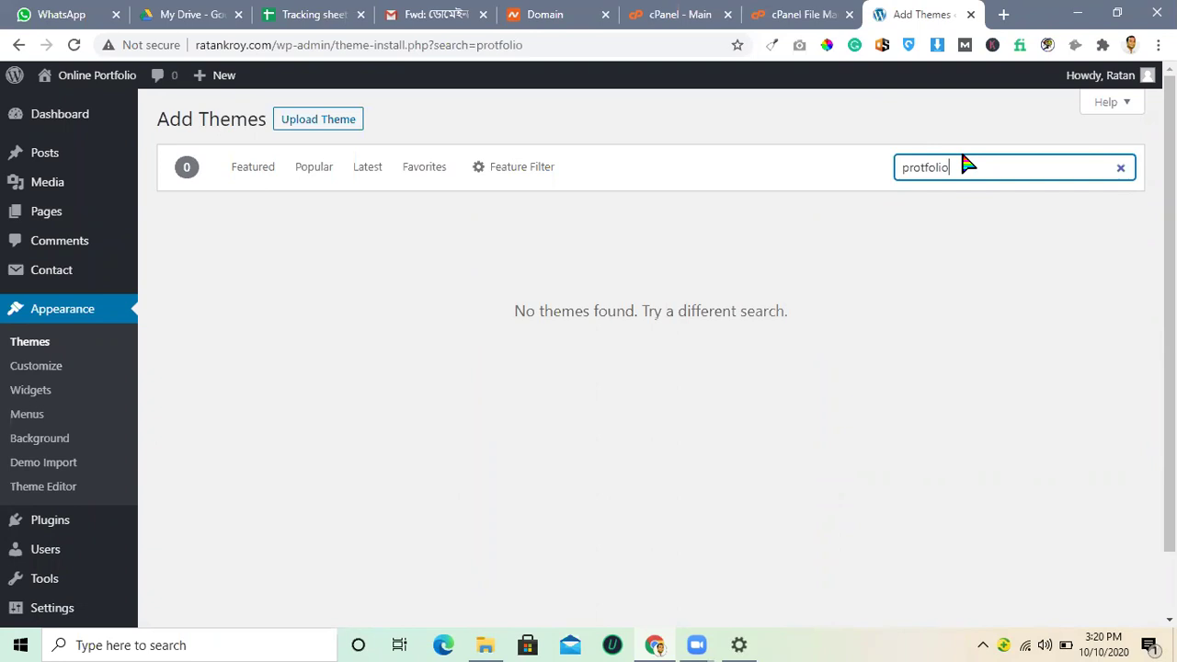
key("BackSpace")
key("BackSpace")
key("BackSpace")
key("BackSpace")
key("BackSpace")
key("BackSpace")
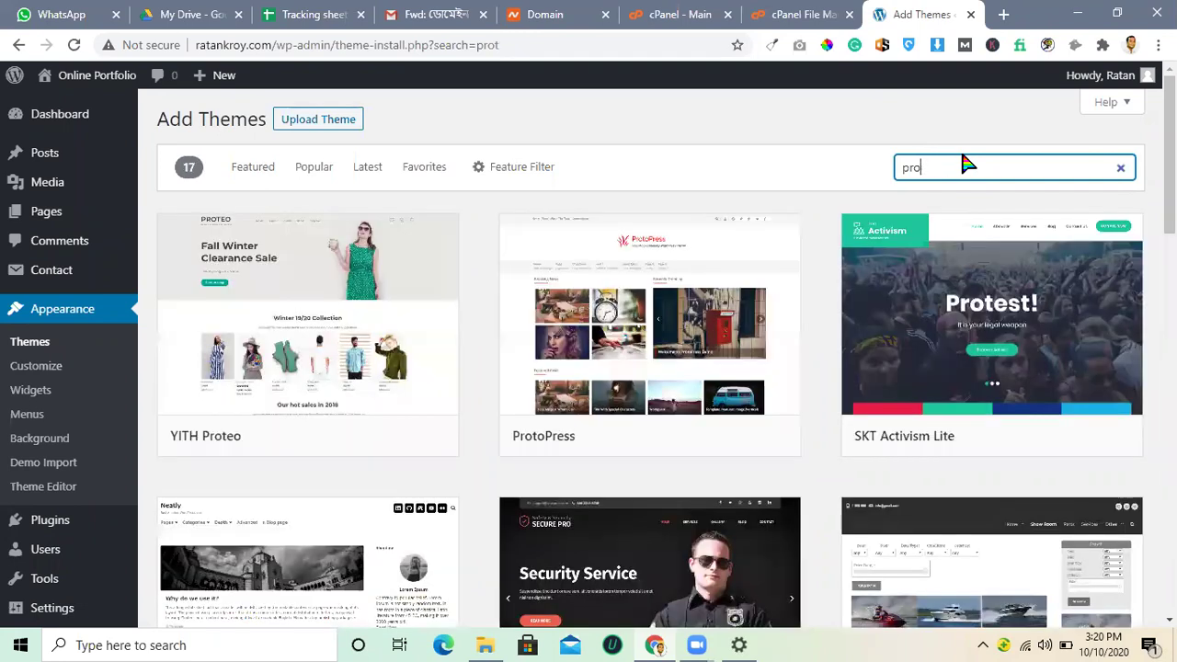
type("rtfoli")
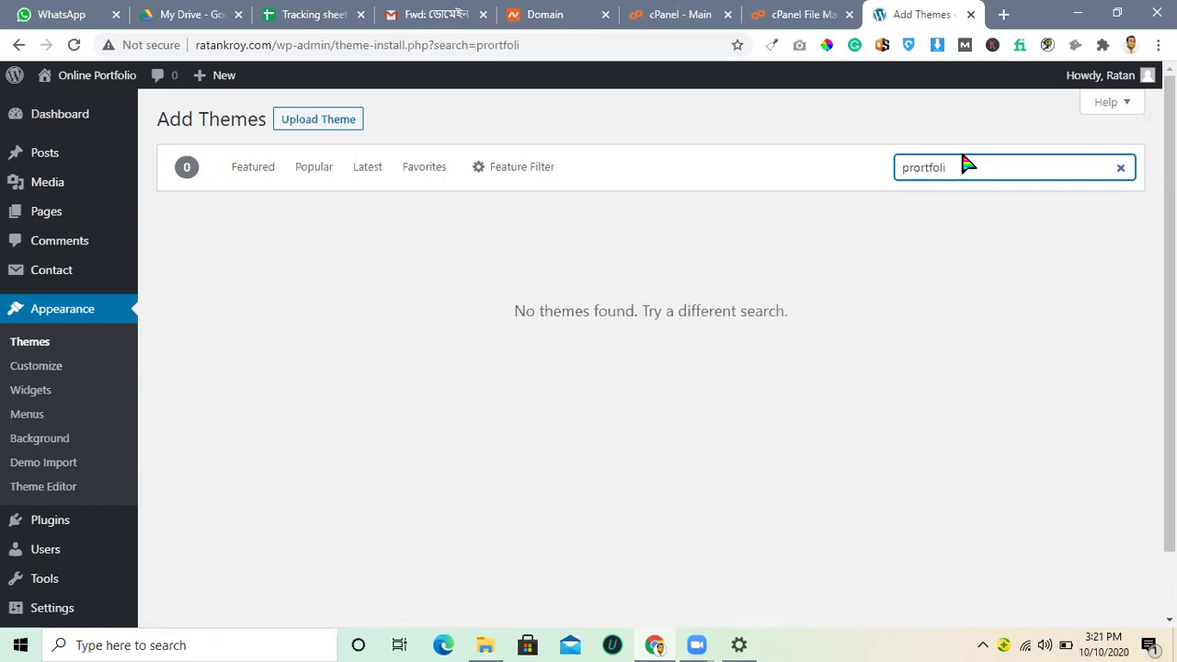
left_click(1003, 14)
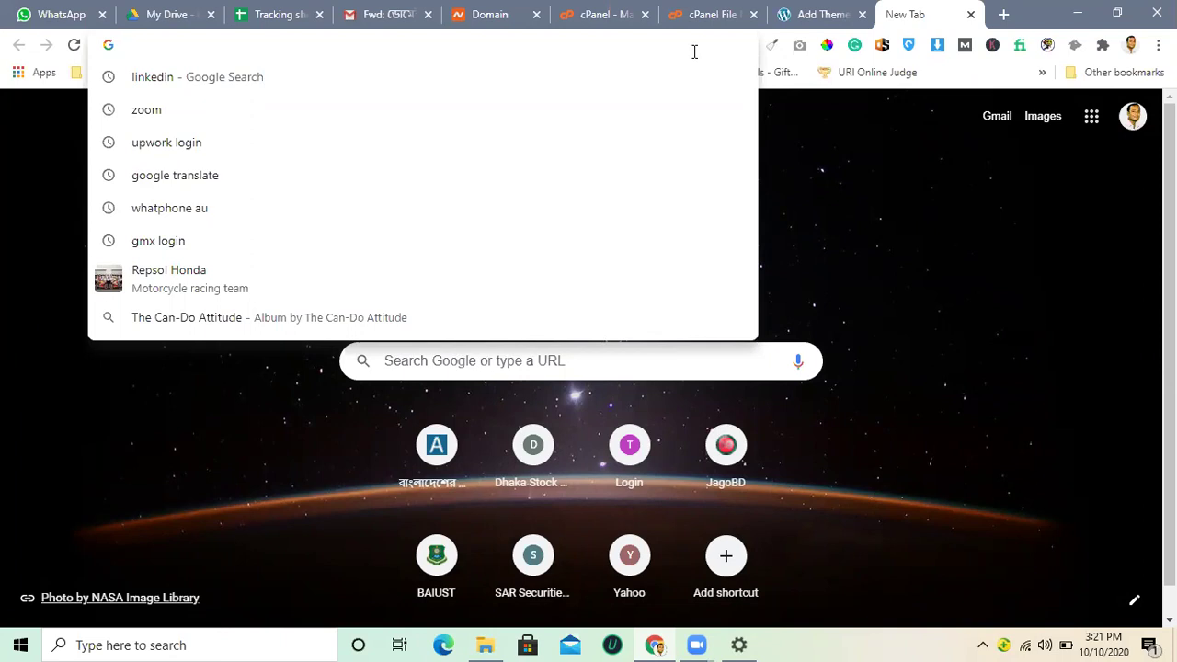
Step: Google 'portfolio' in the new tab to confirm its spelling, then return to Add Themes
type("opr")
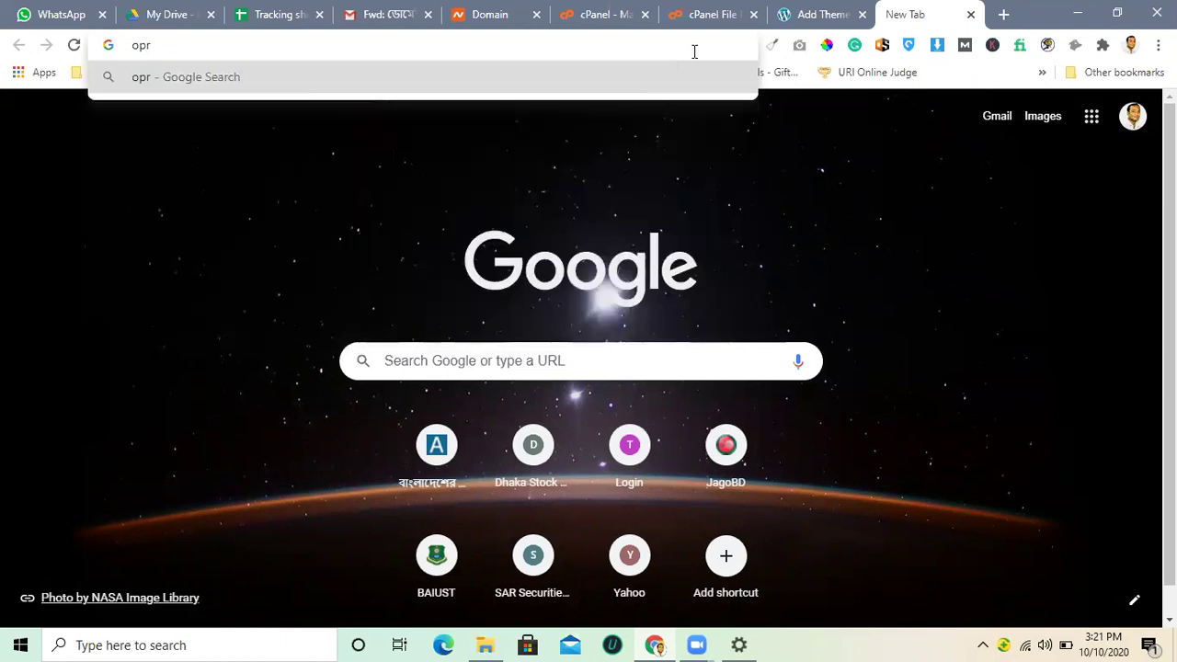
key("BackSpace")
type("portfo")
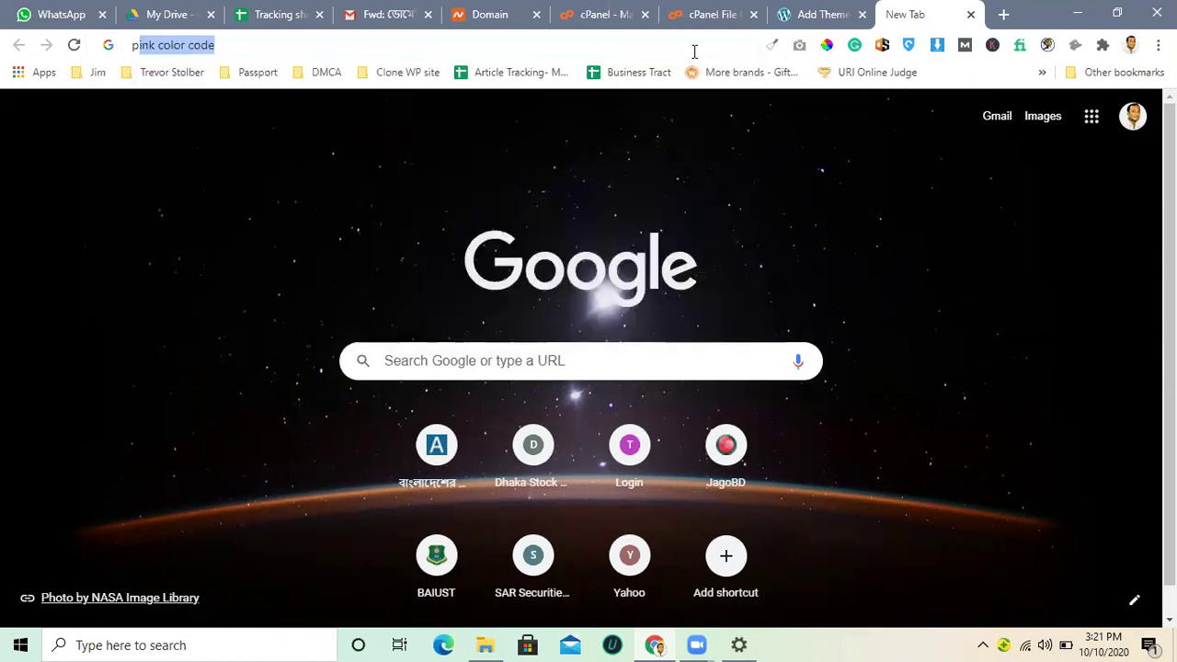
type("lio")
key("Return")
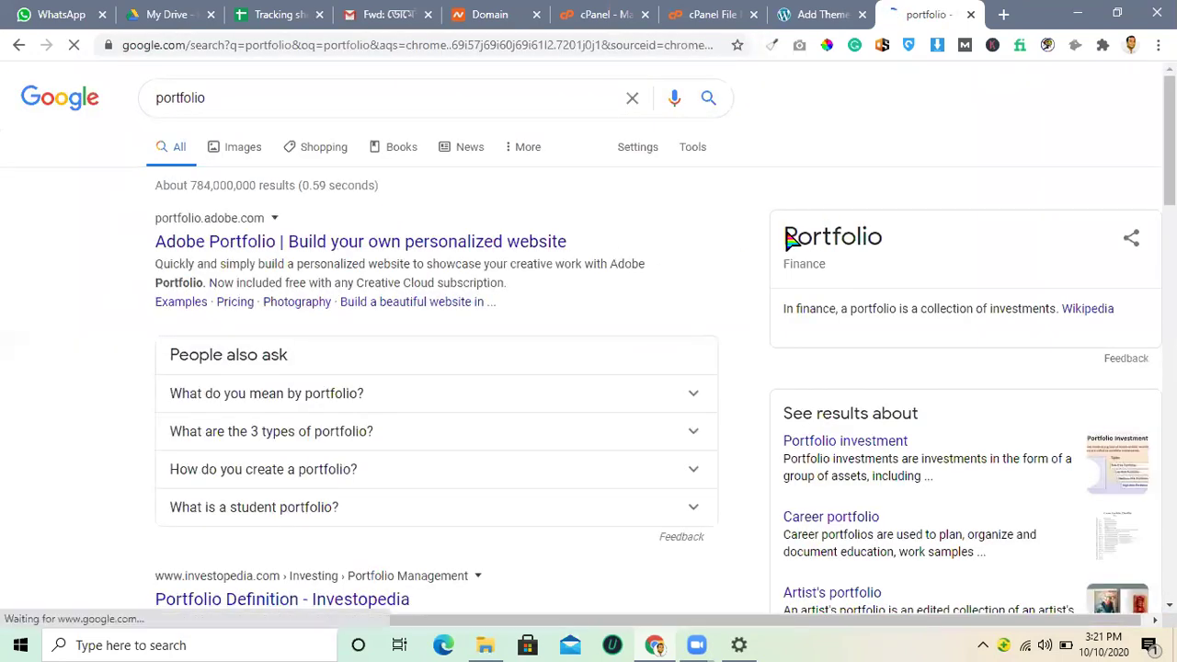
left_click_drag(784, 237, 911, 255)
key("ctrl+c")
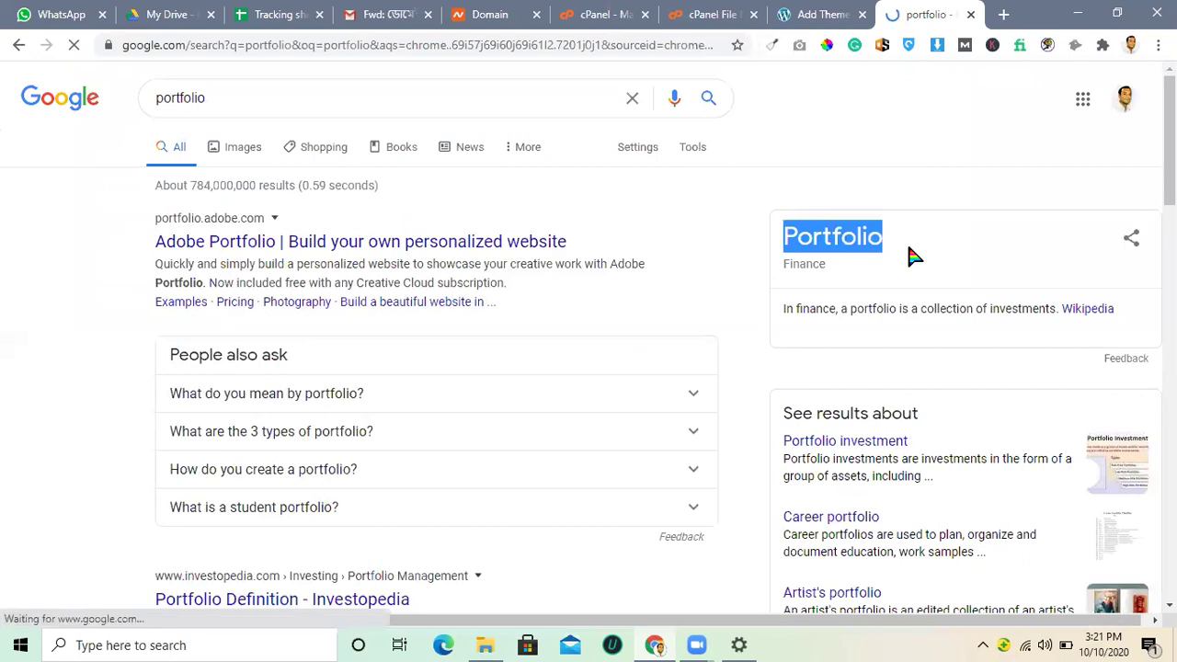
left_click(518, 45)
key("ctrl+v")
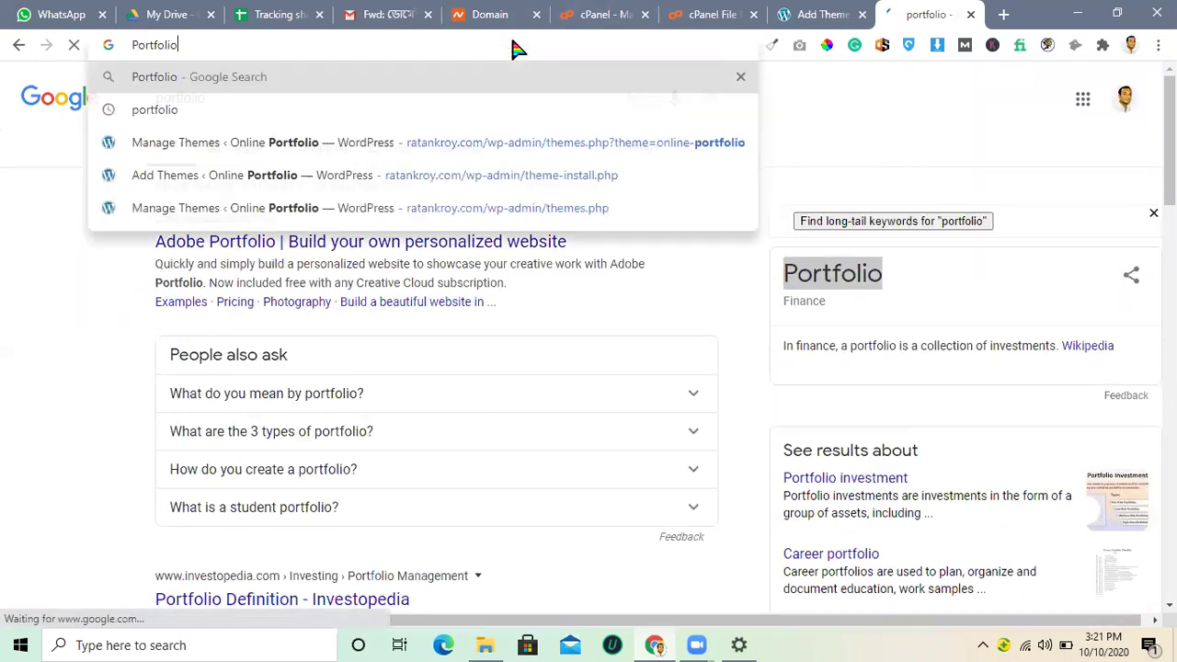
key("ctrl+a")
key("BackSpace")
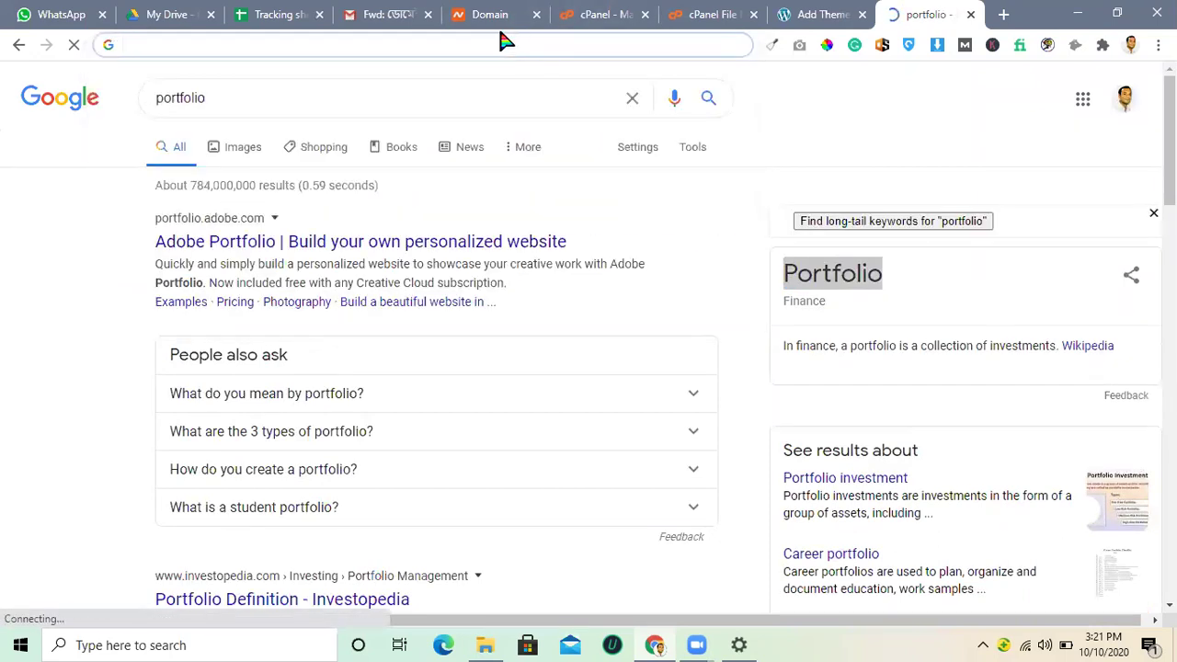
left_click(819, 14)
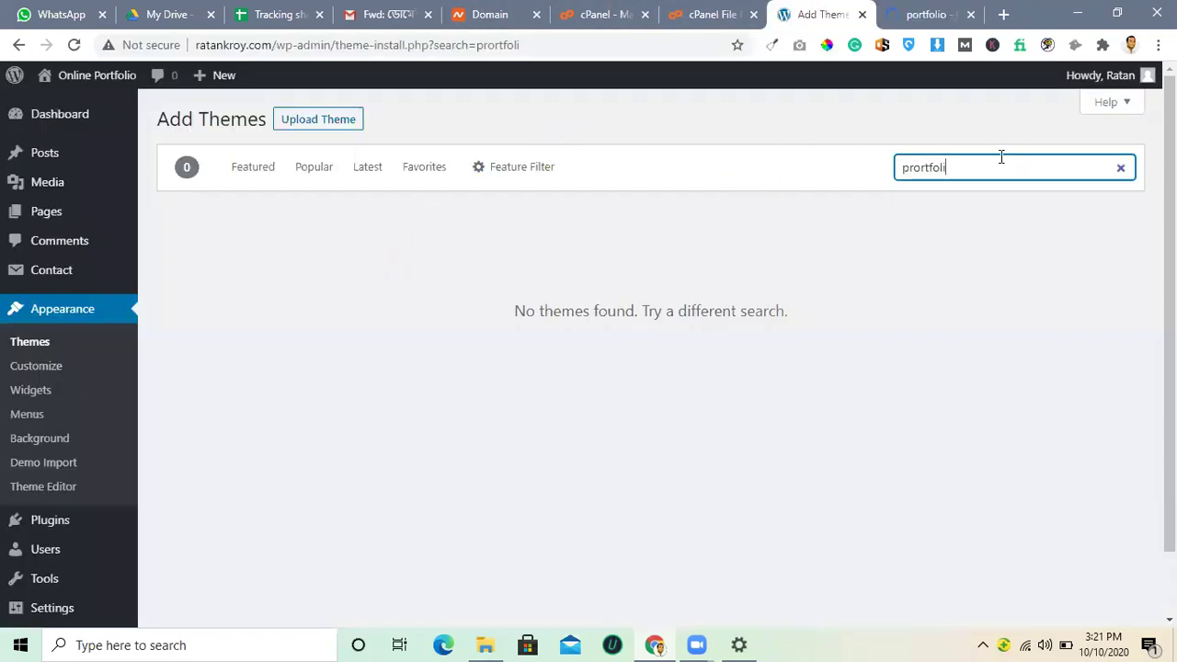
Step: Replace the theme search with 'Portfolio' and browse the results to find Portfolio Web
left_click_drag(990, 157, 901, 168)
type("Portfolio")
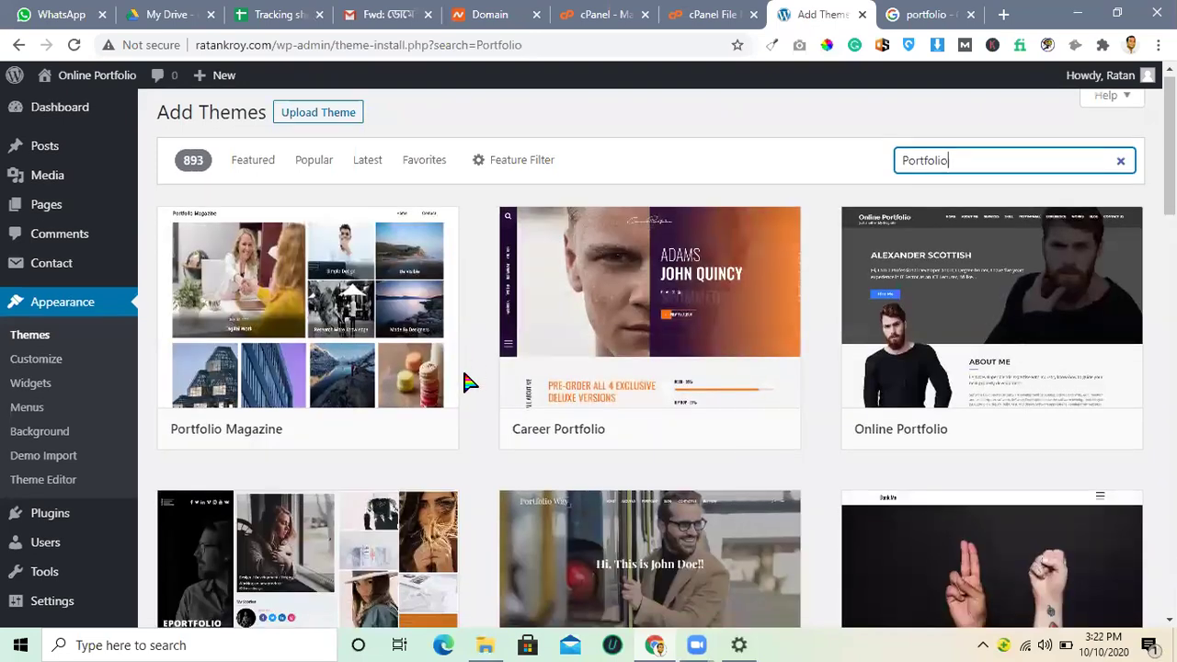
scroll(468, 381, "down", 2)
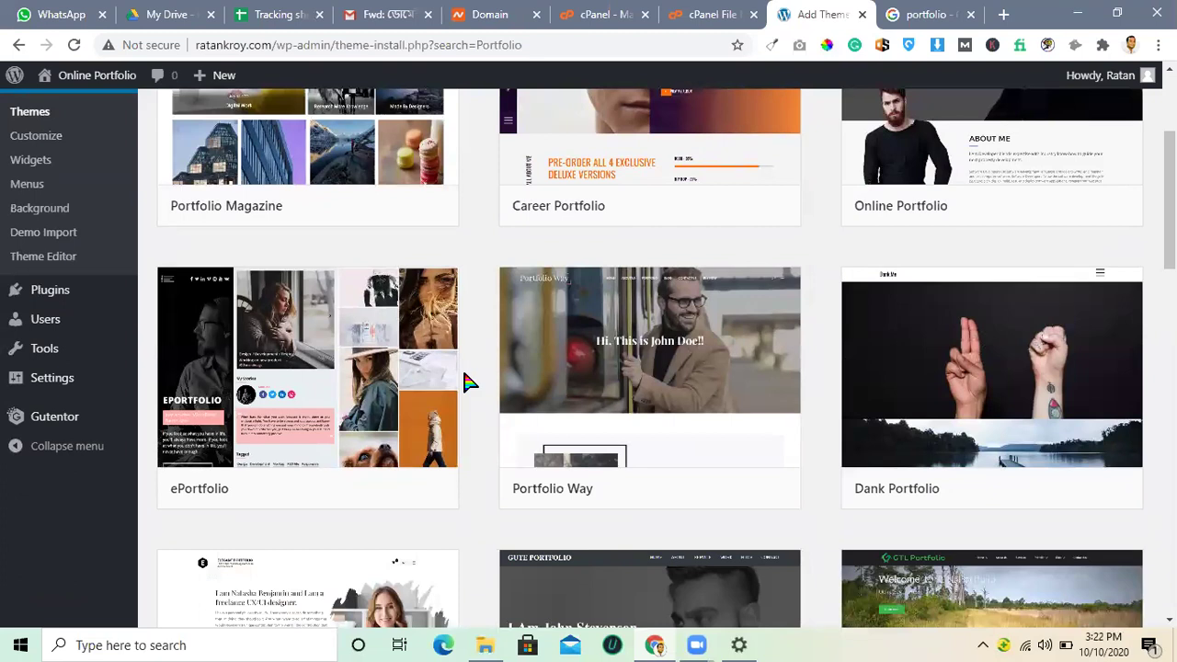
scroll(468, 381, "down", 2)
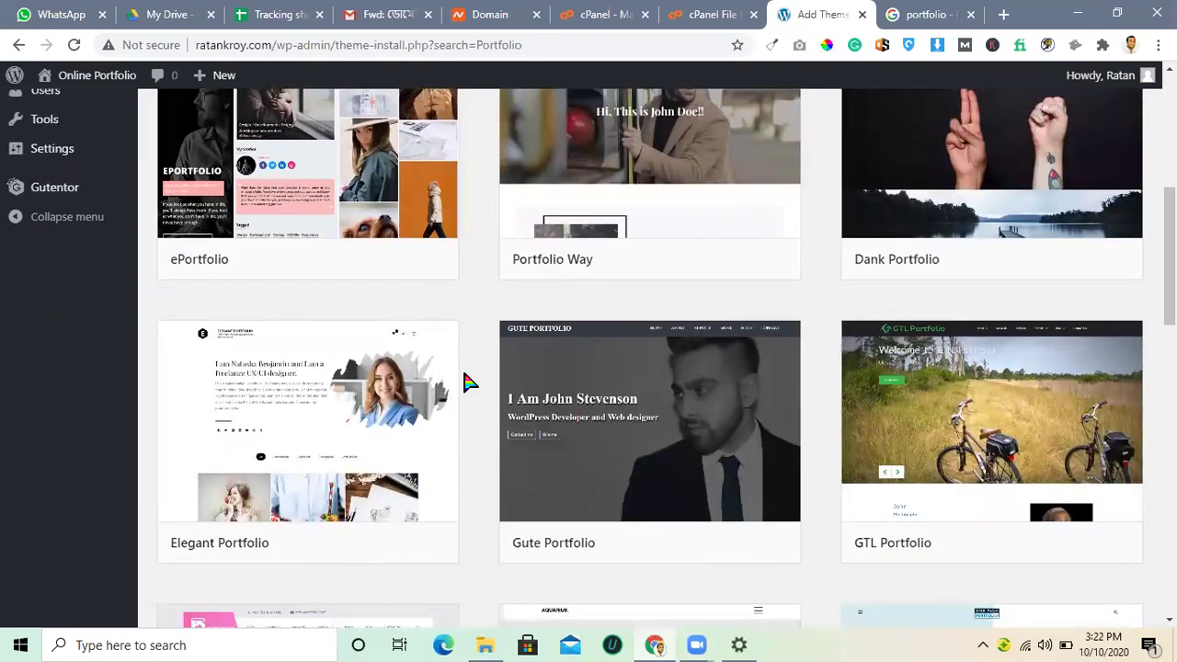
scroll(467, 381, "down", 3)
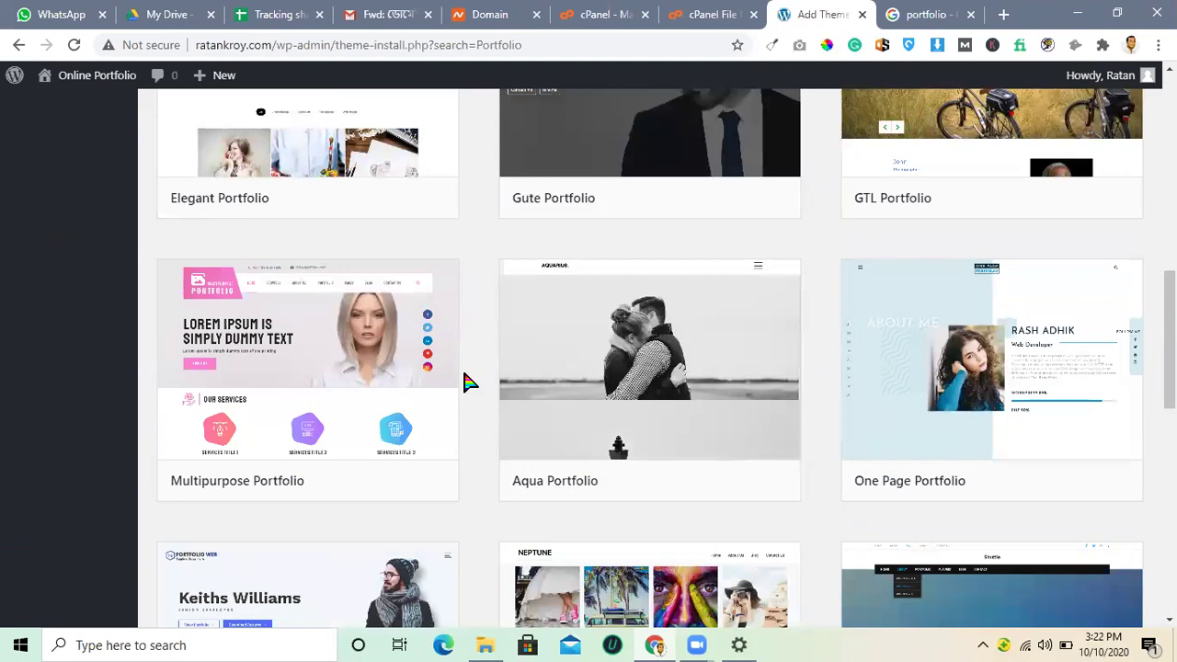
scroll(464, 376, "down", 3)
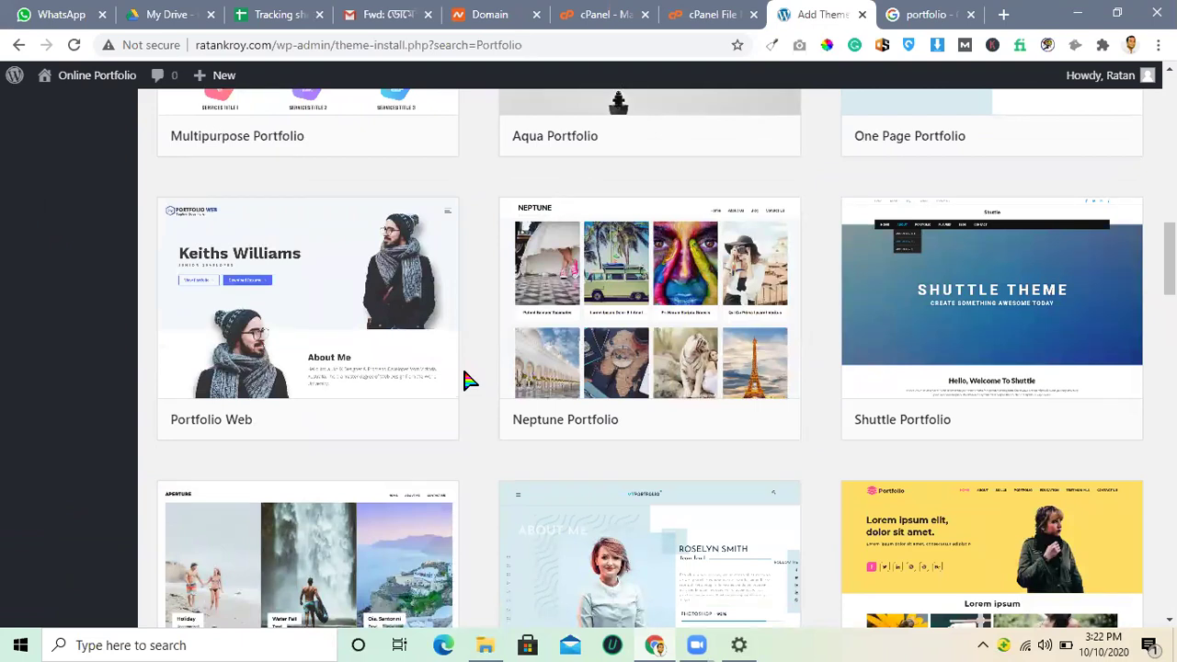
mouse_move(301, 368)
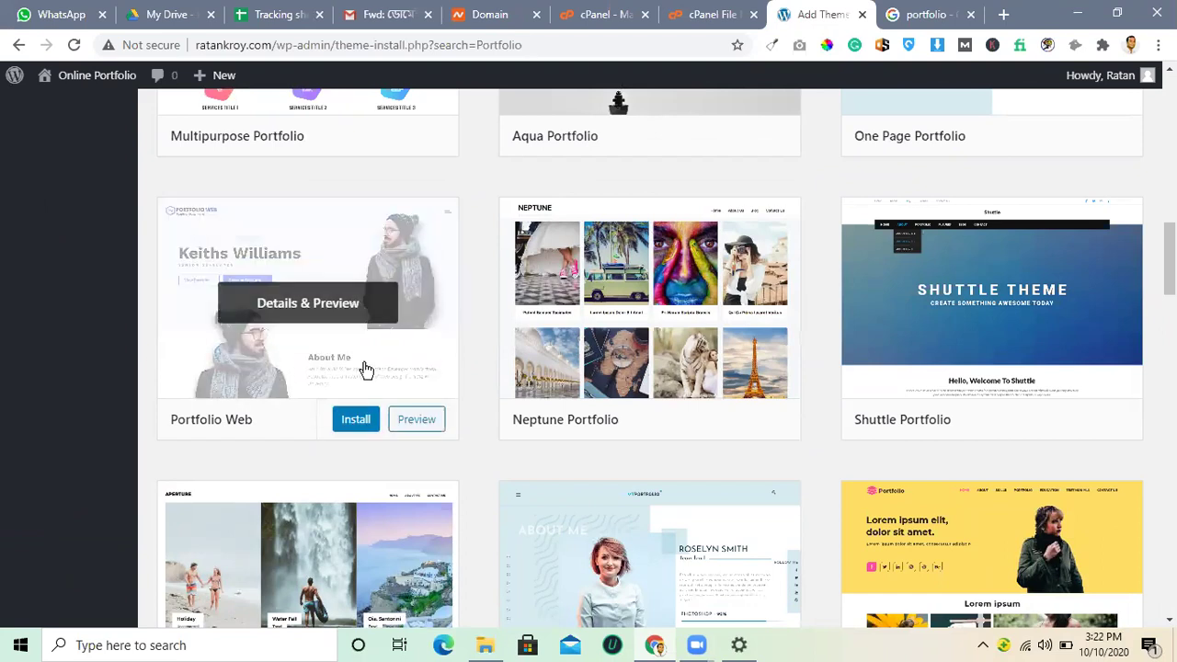
scroll(454, 375, "down", 3)
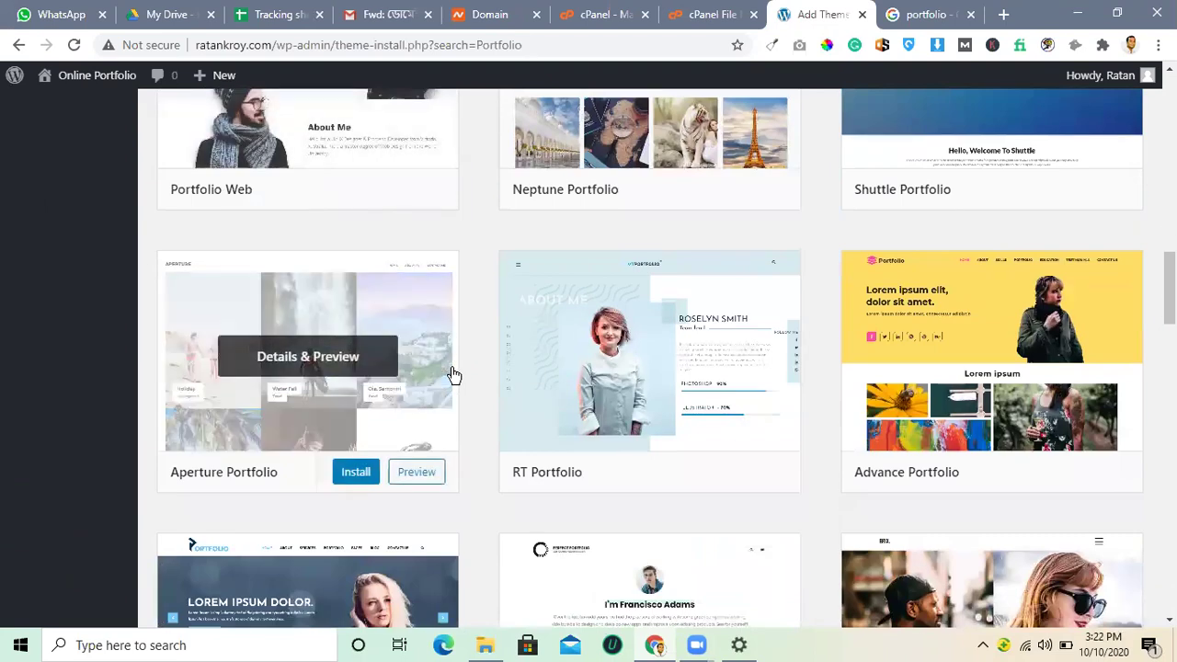
scroll(454, 375, "down", 3)
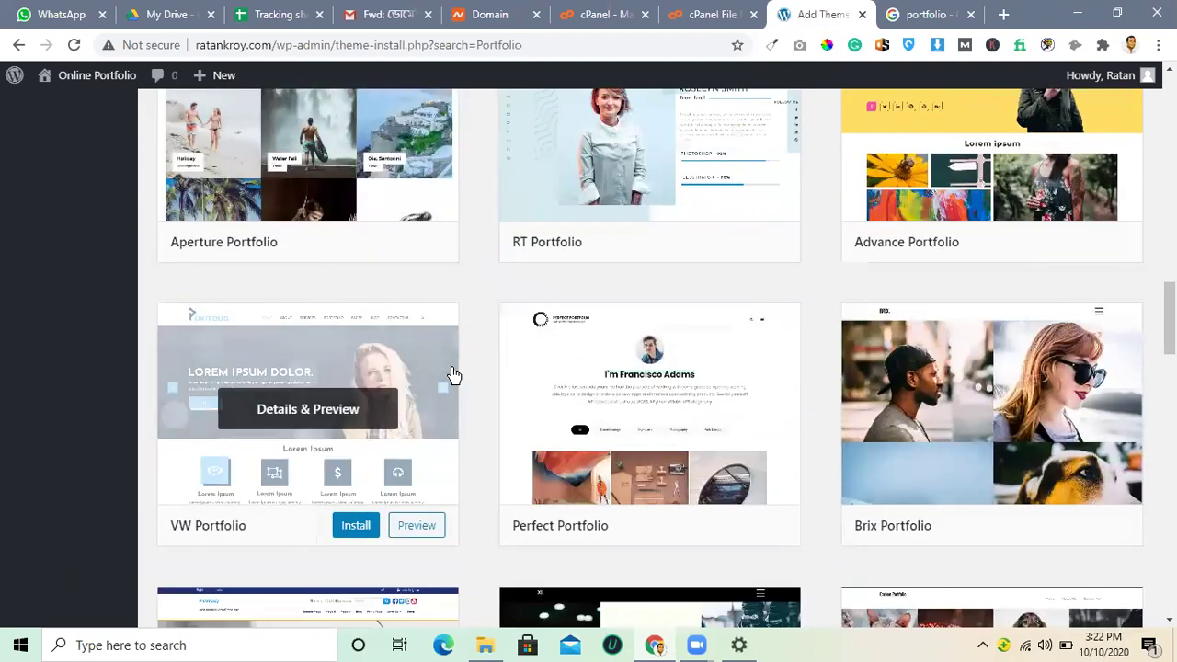
scroll(453, 375, "down", 1)
scroll(453, 375, "down", 3)
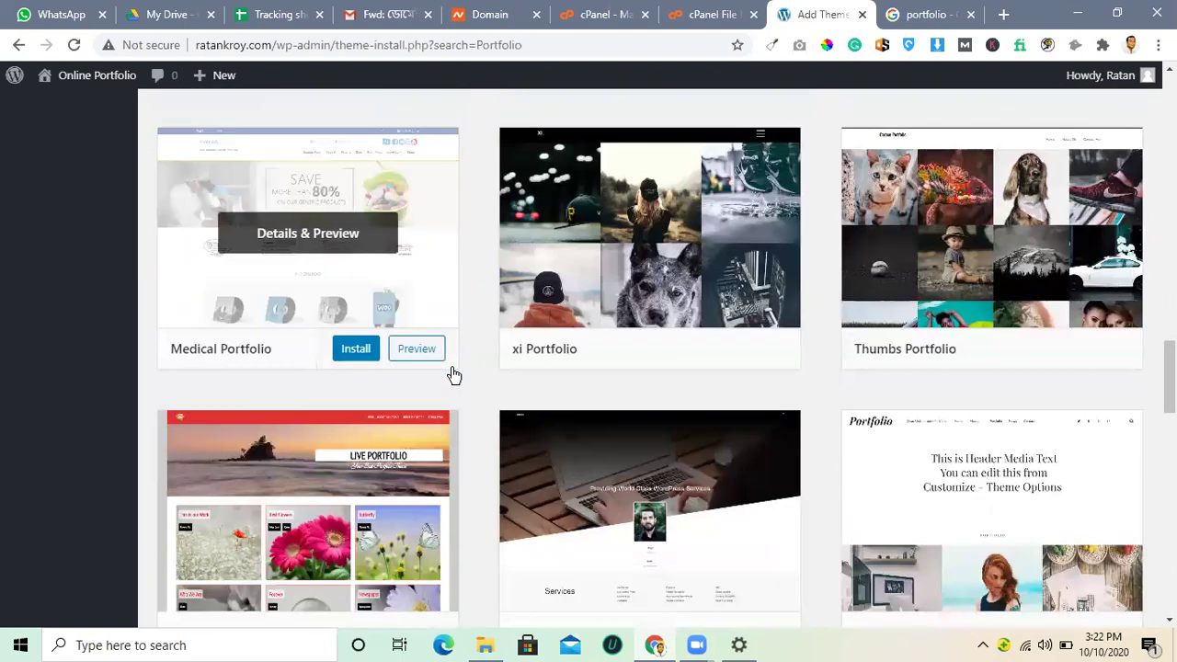
scroll(453, 375, "down", 4)
scroll(453, 375, "down", 4)
scroll(455, 376, "down", 4)
scroll(454, 375, "up", 5)
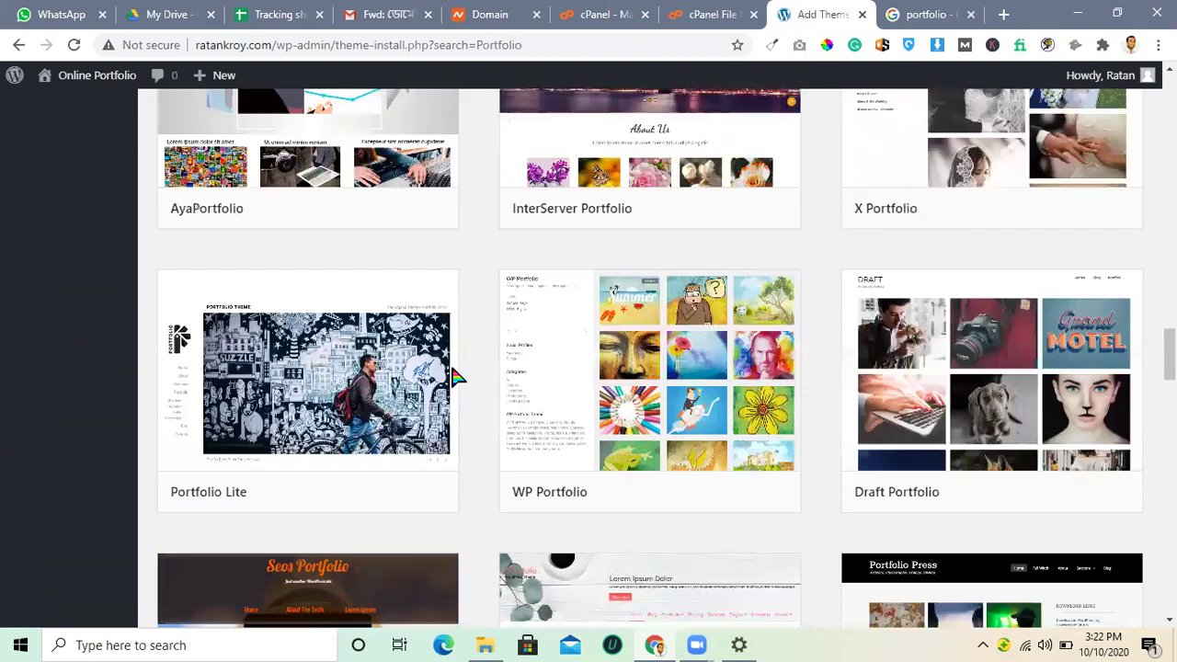
scroll(453, 376, "up", 5)
scroll(452, 350, "up", 3)
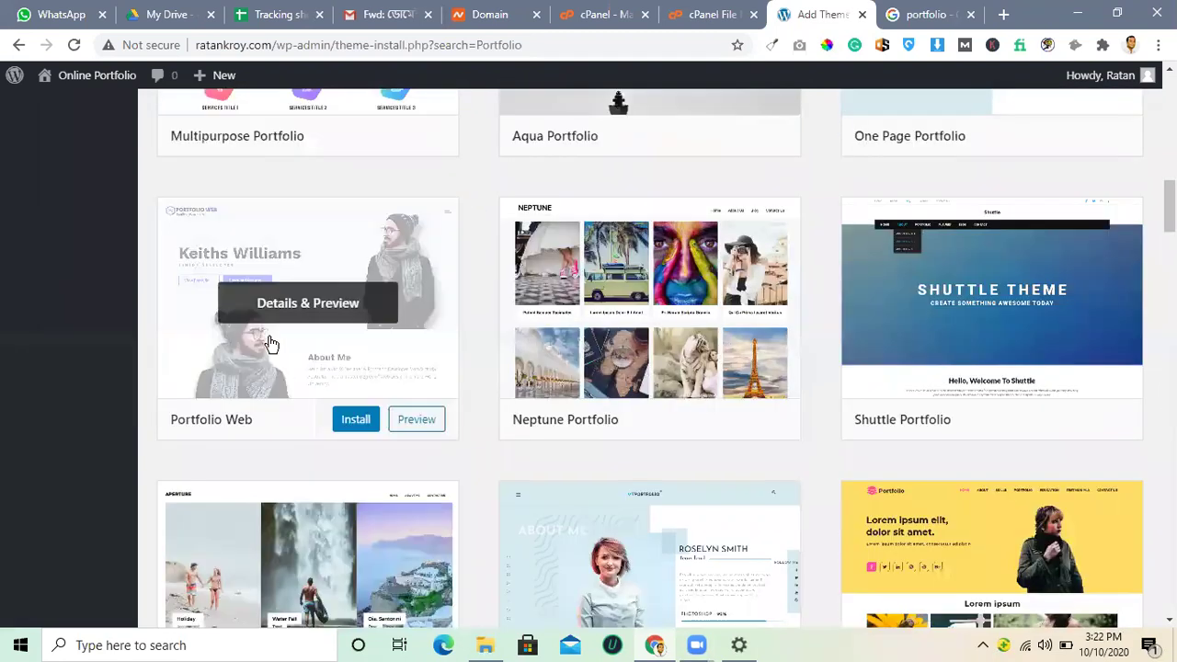
Step: Install the Portfolio Web theme and wait until it shows Installed
left_click(355, 421)
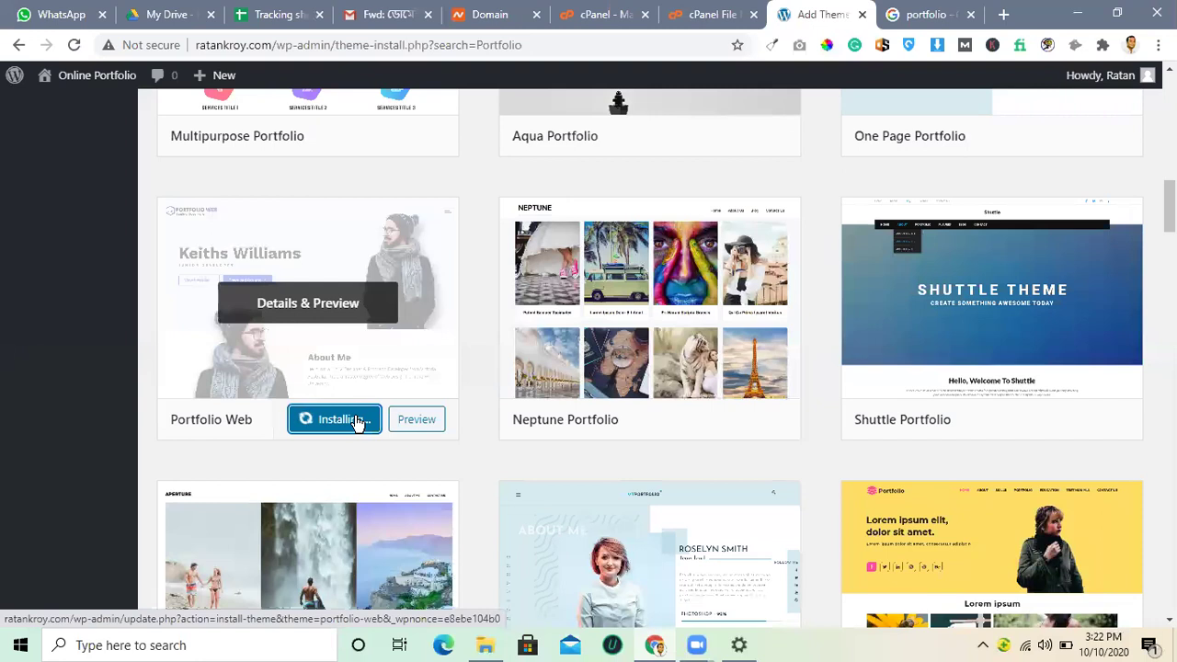
scroll(354, 420, "down", 2)
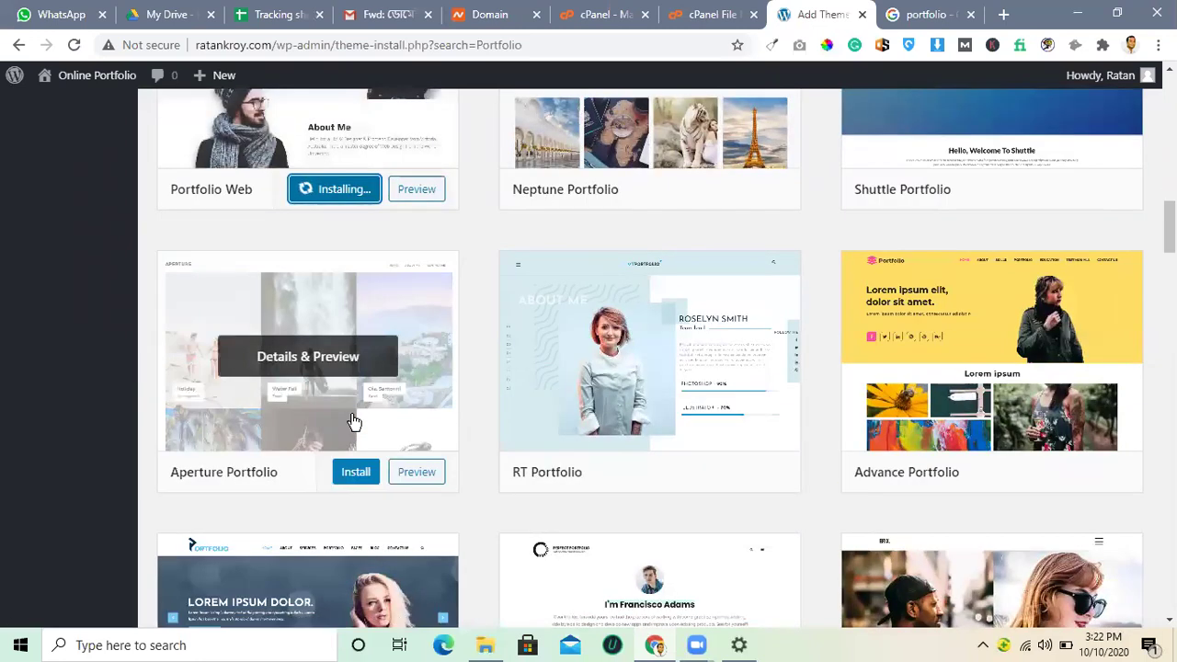
scroll(401, 452, "down", 2)
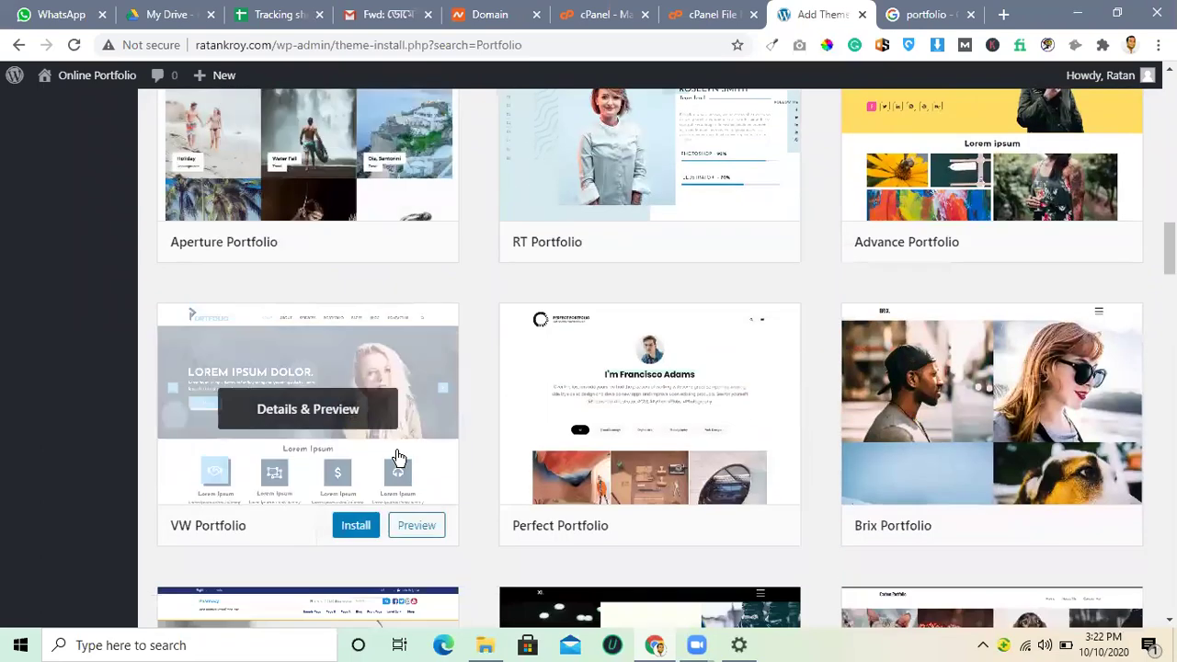
scroll(398, 457, "down", 3)
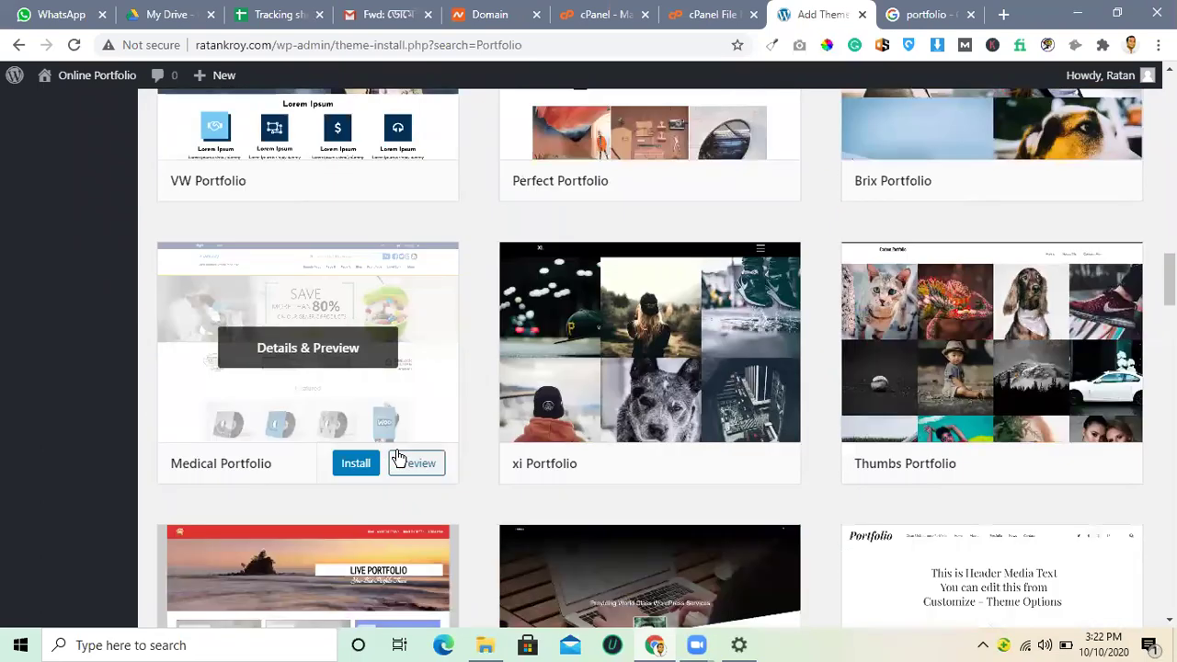
scroll(398, 457, "down", 4)
scroll(398, 456, "down", 4)
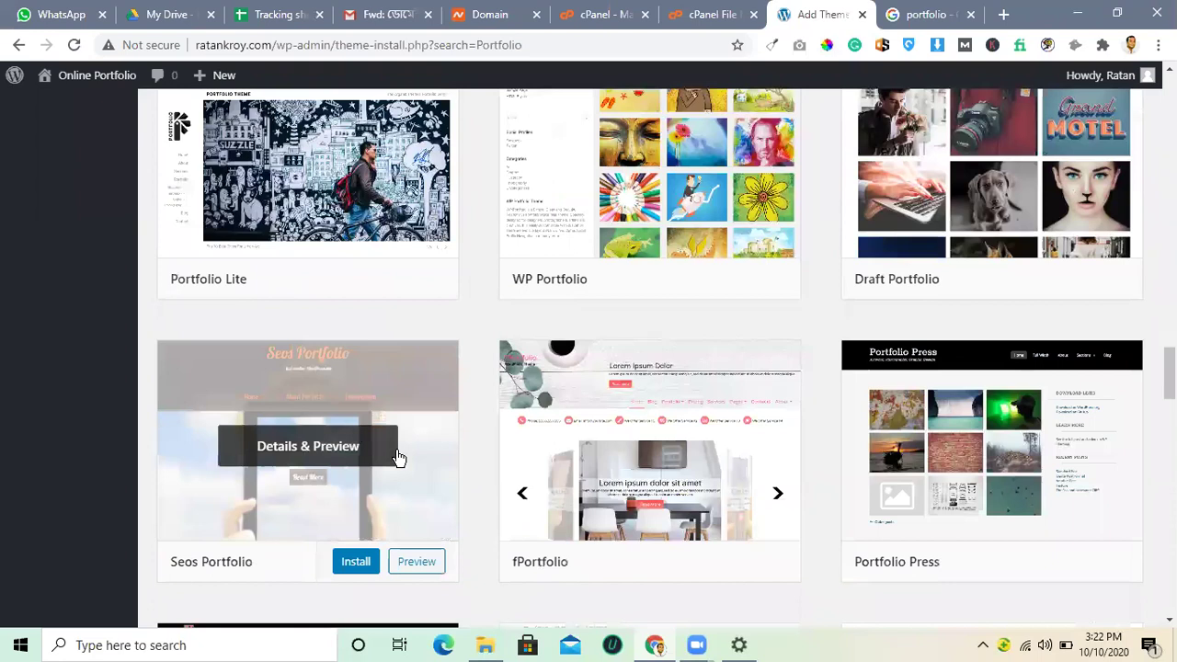
scroll(398, 457, "down", 4)
scroll(398, 457, "down", 4)
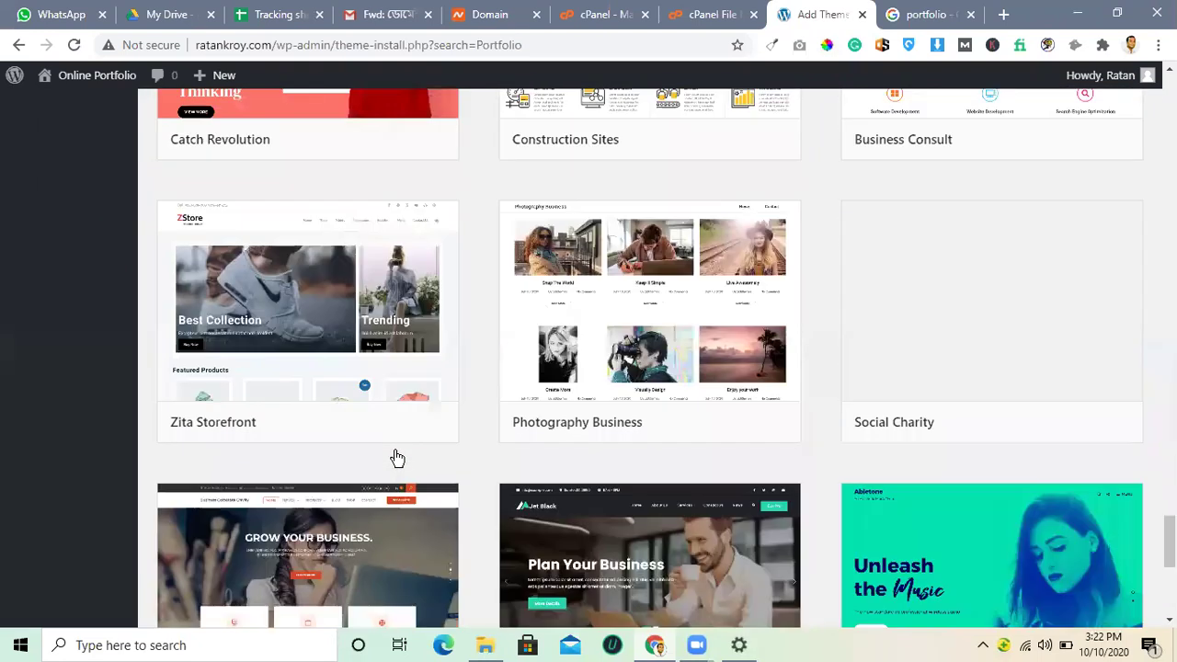
scroll(398, 457, "down", 5)
scroll(398, 457, "down", 5)
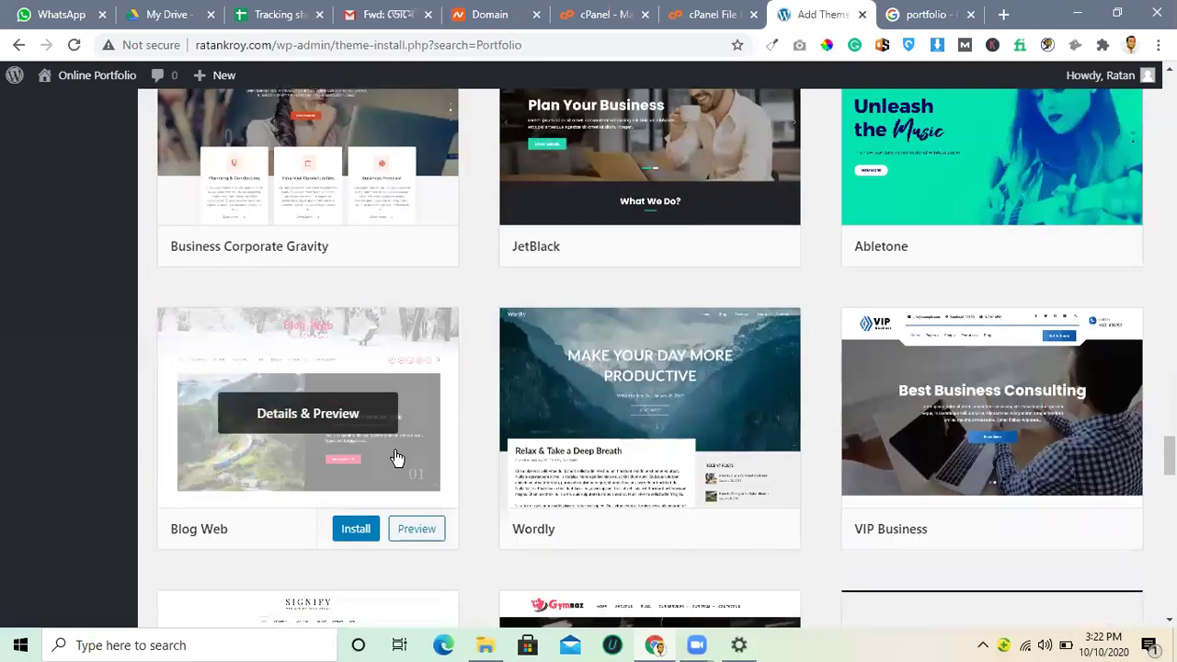
scroll(398, 457, "down", 6)
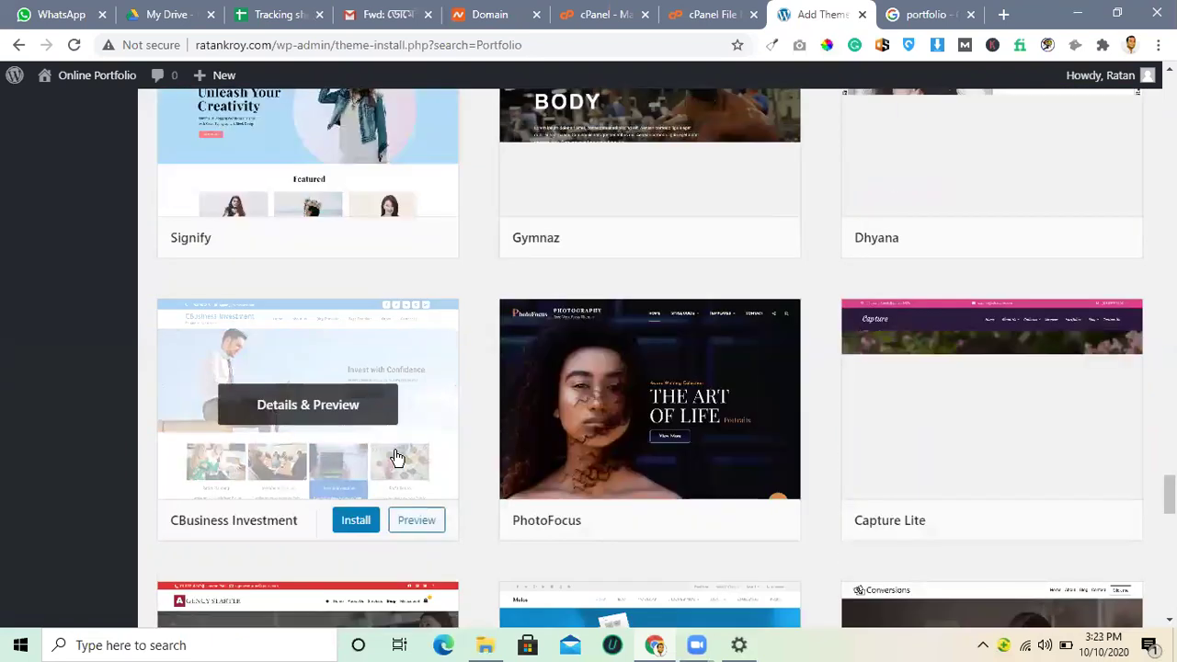
scroll(398, 457, "down", 6)
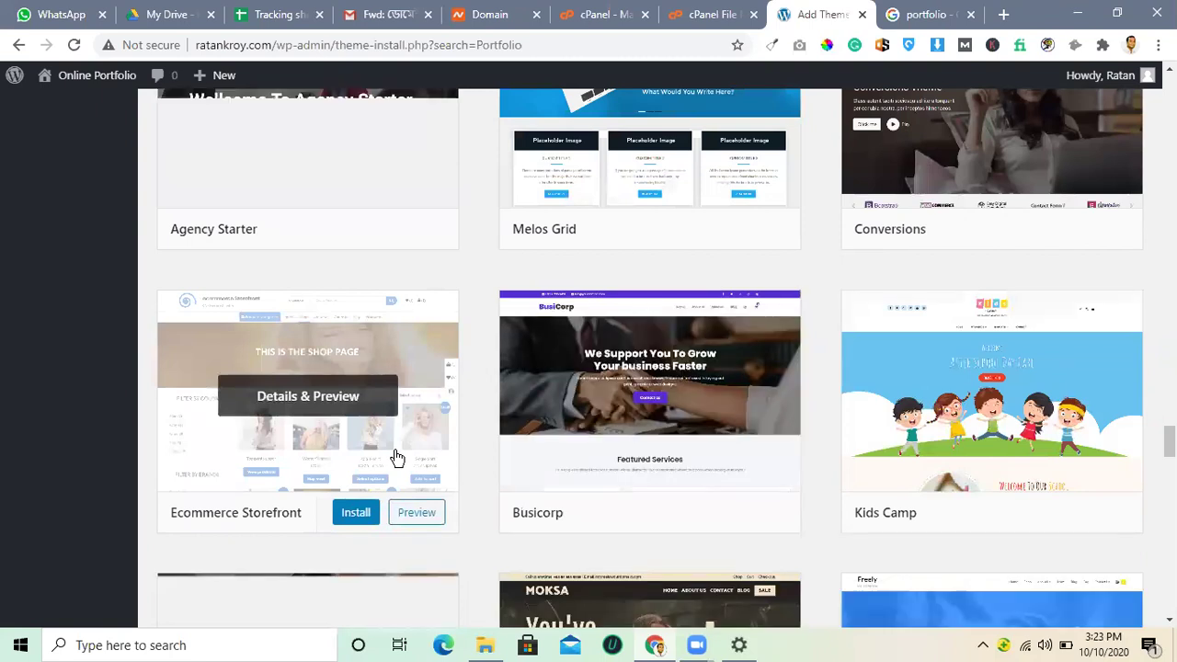
scroll(395, 457, "down", 6)
scroll(394, 457, "up", 9)
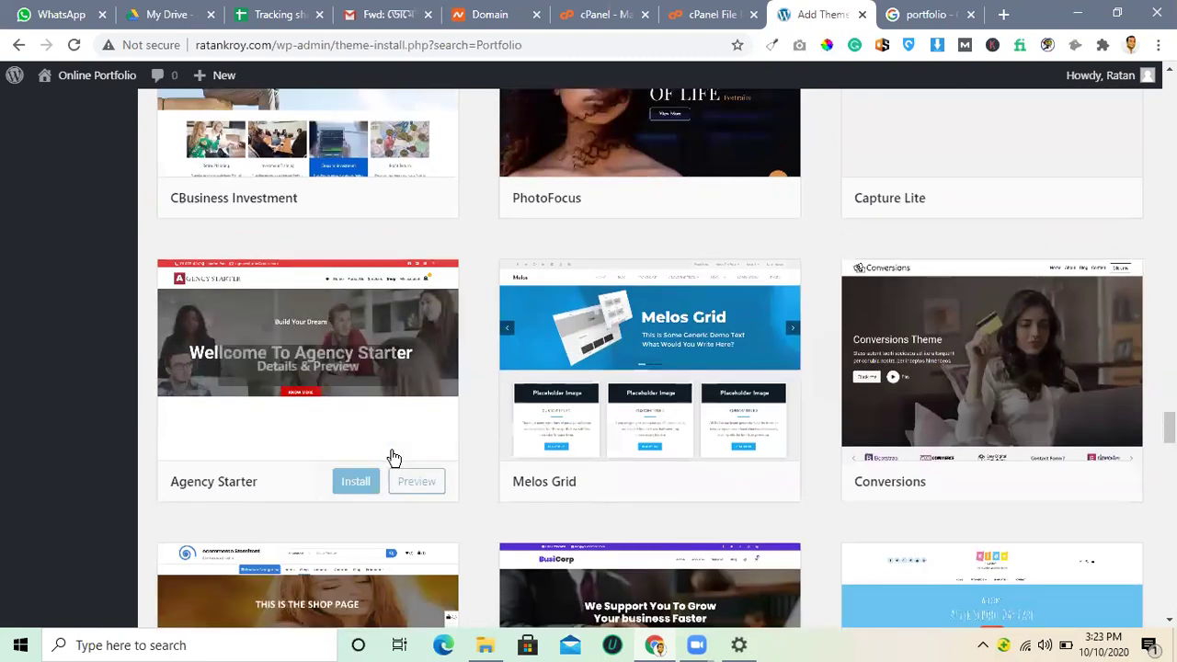
scroll(394, 457, "up", 20)
scroll(297, 415, "up", 10)
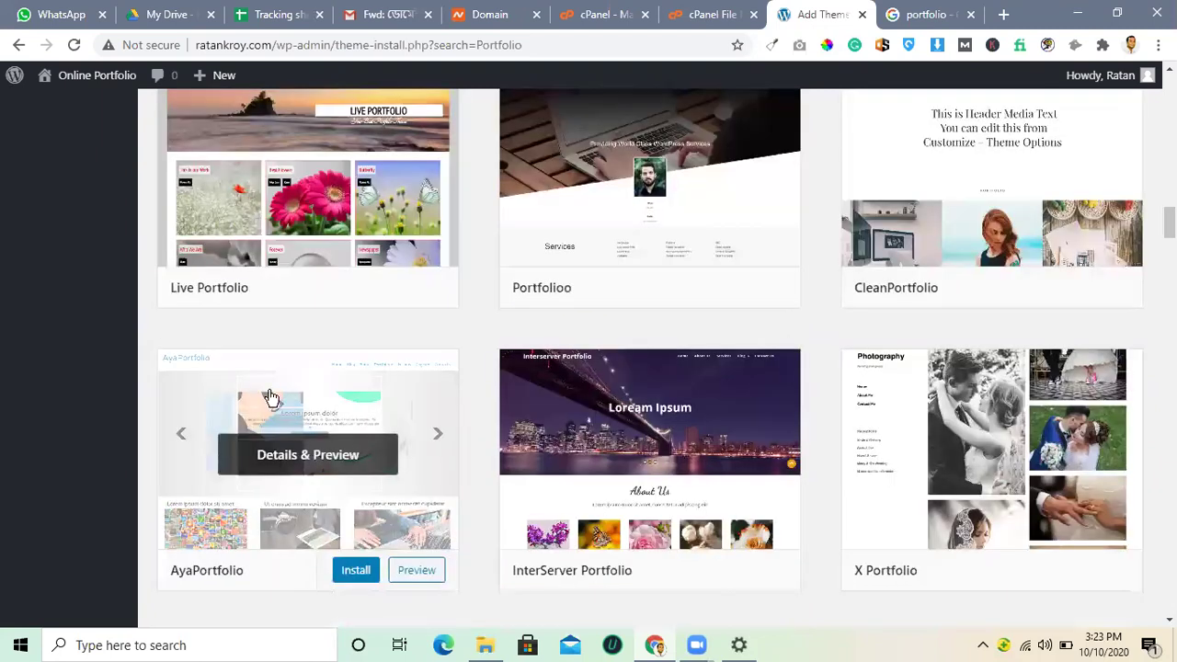
scroll(272, 397, "up", 15)
scroll(257, 389, "up", 3)
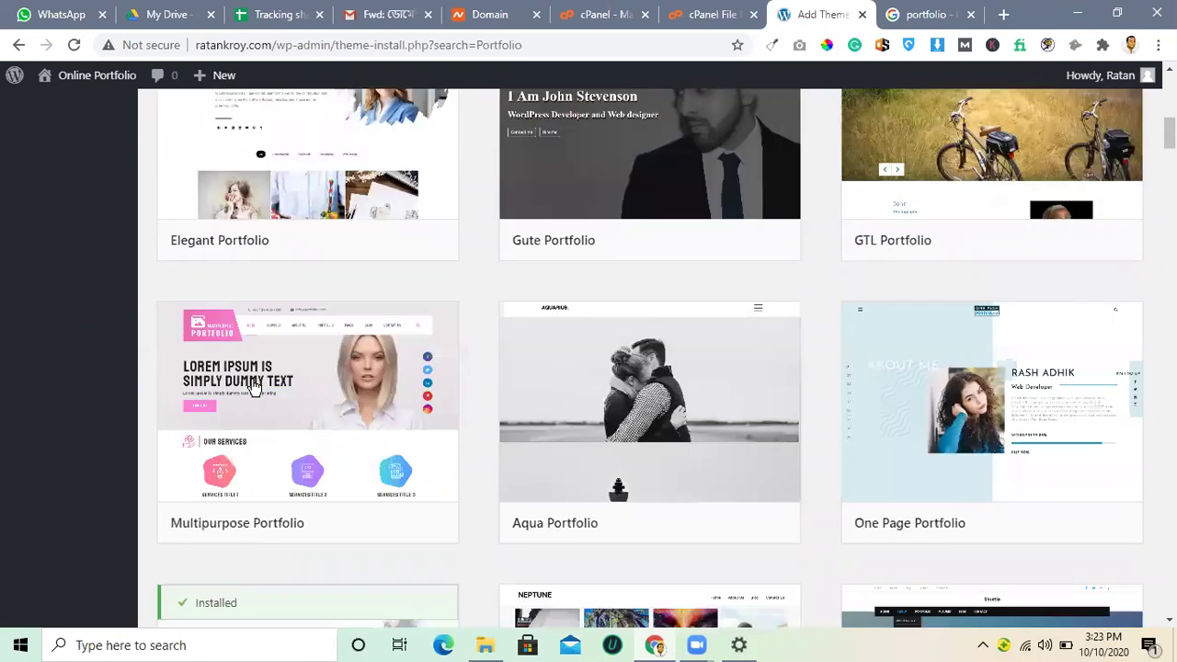
scroll(255, 387, "up", 3)
scroll(255, 387, "down", 6)
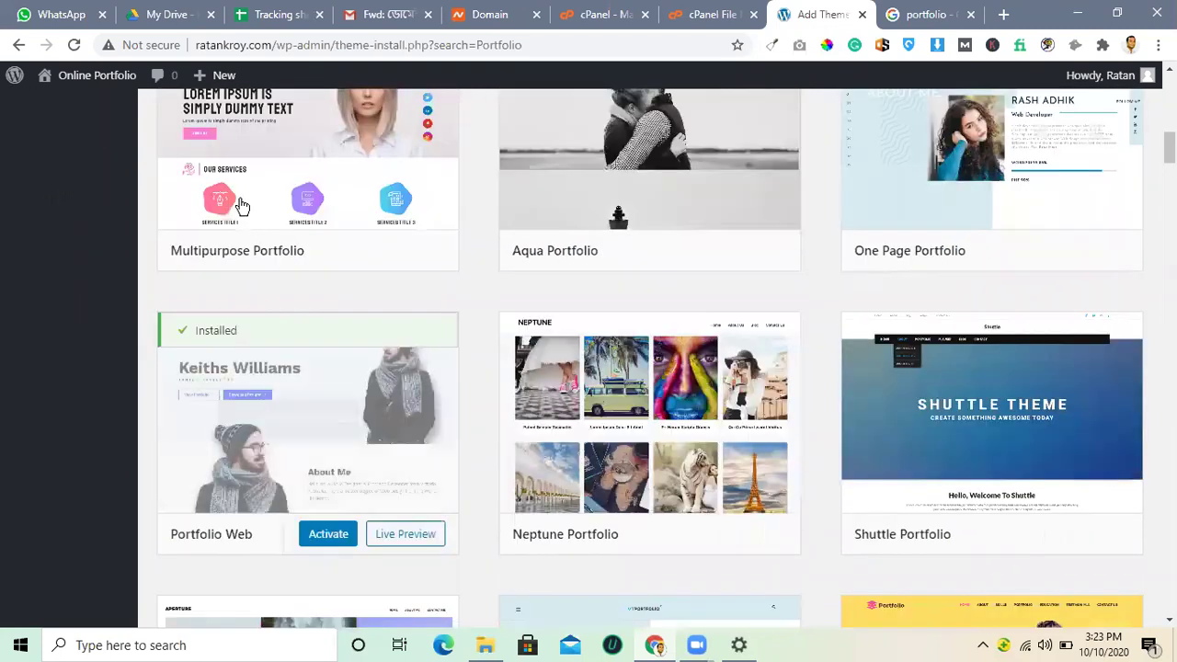
Step: Activate Portfolio Web and view the live site in a new tab
left_click(335, 543)
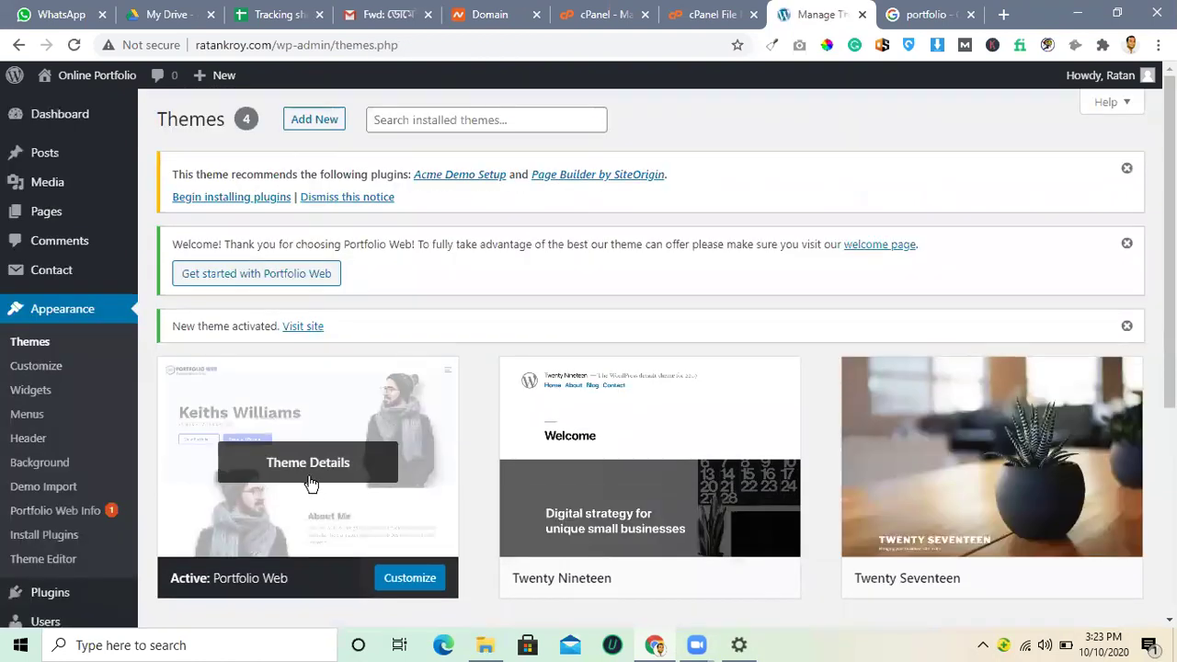
mouse_move(64, 79)
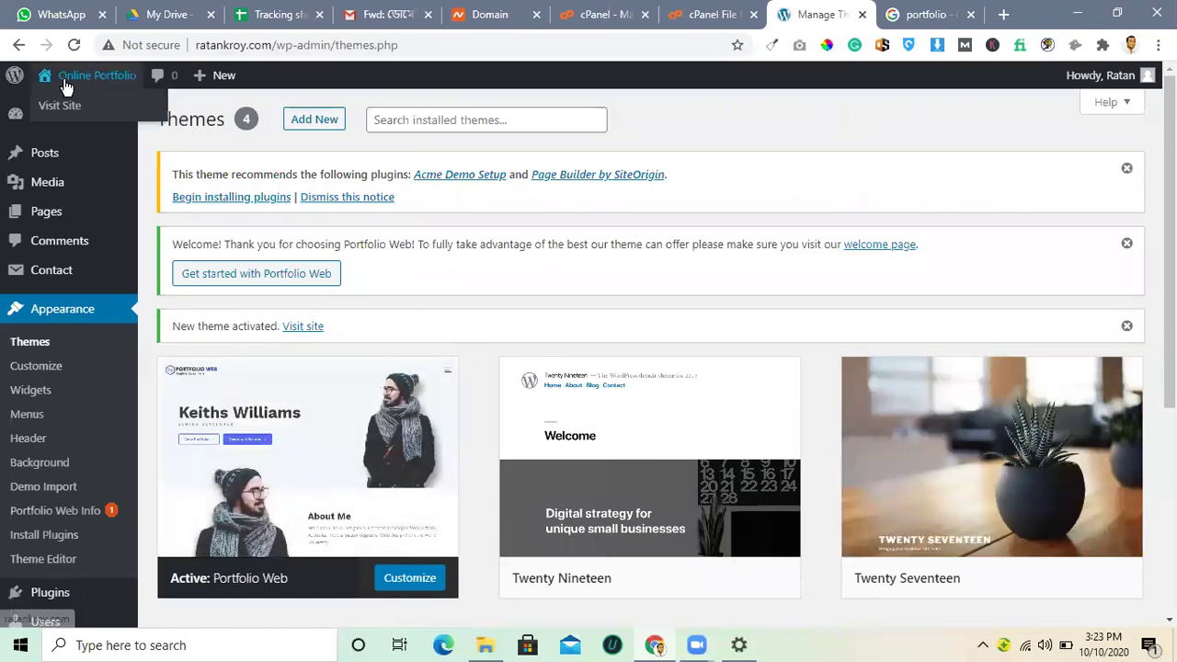
right_click(77, 107)
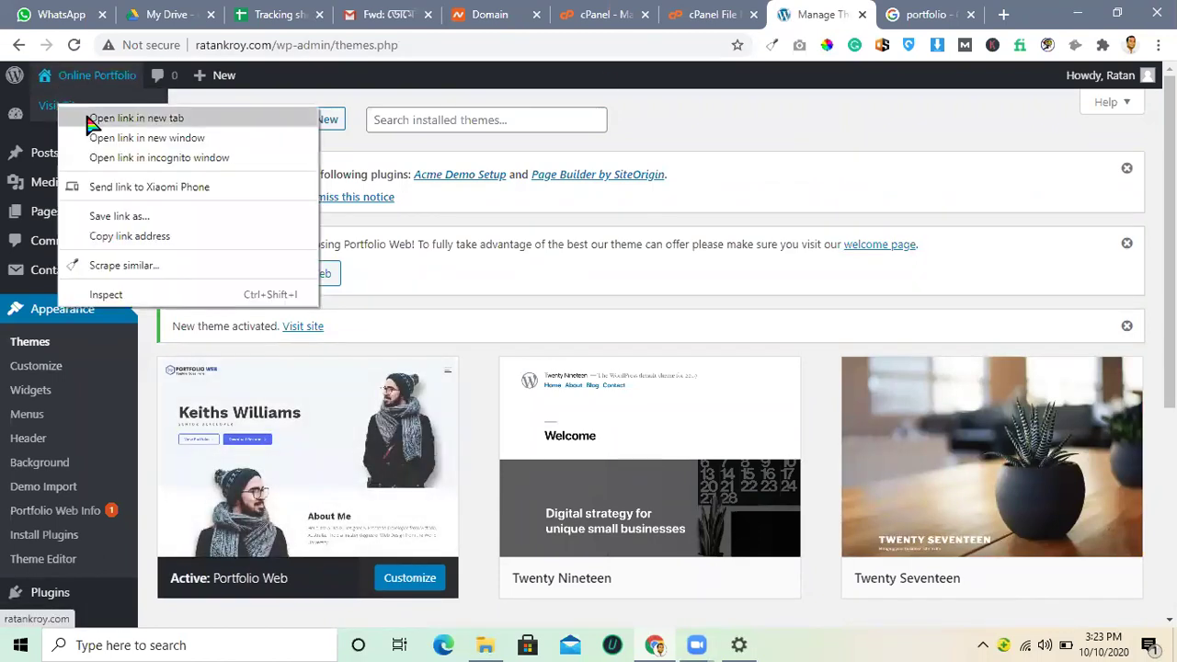
left_click(81, 118)
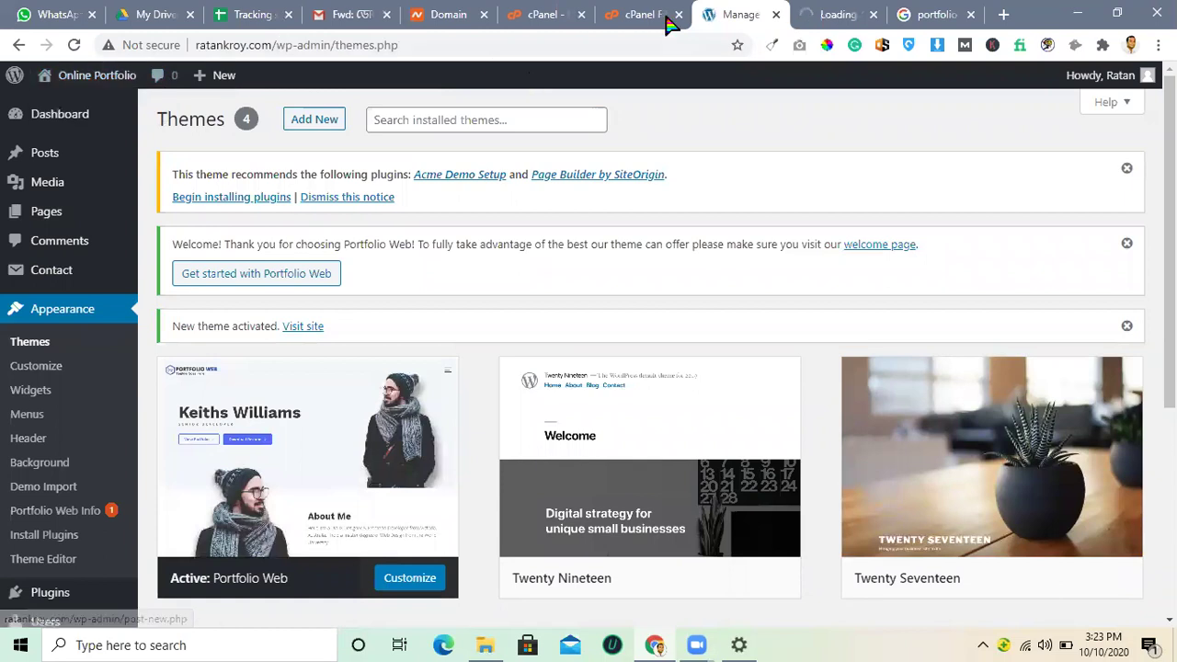
left_click(828, 13)
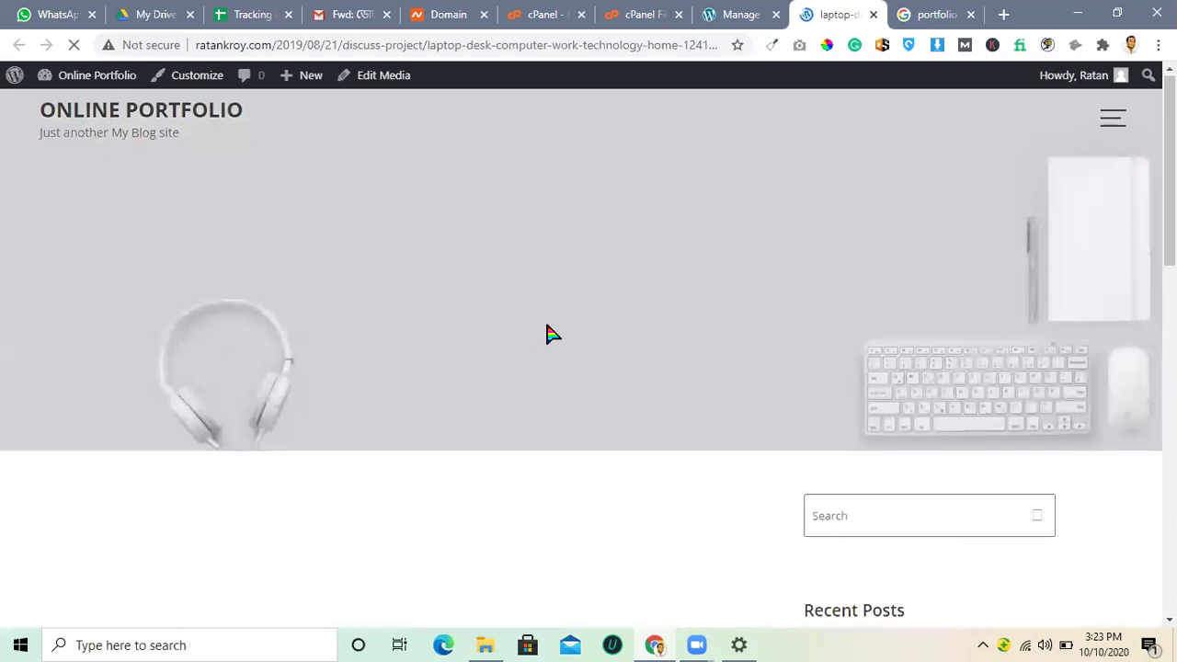
scroll(548, 326, "down", 4)
scroll(546, 326, "down", 8)
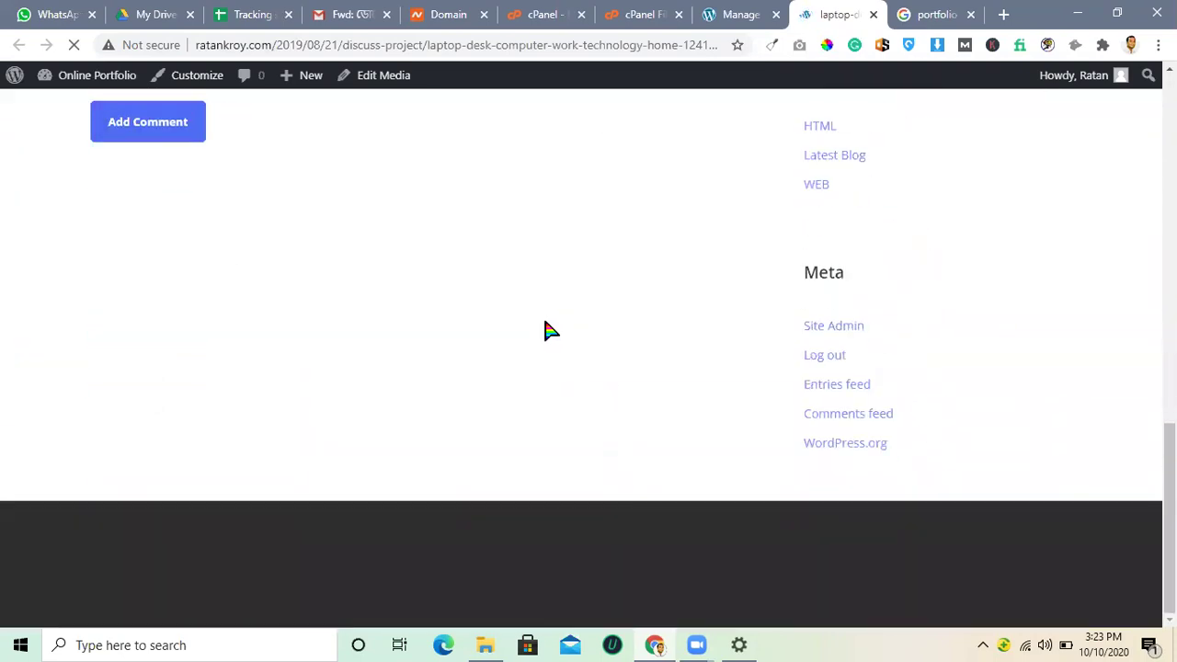
scroll(539, 324, "up", 6)
scroll(539, 330, "up", 5)
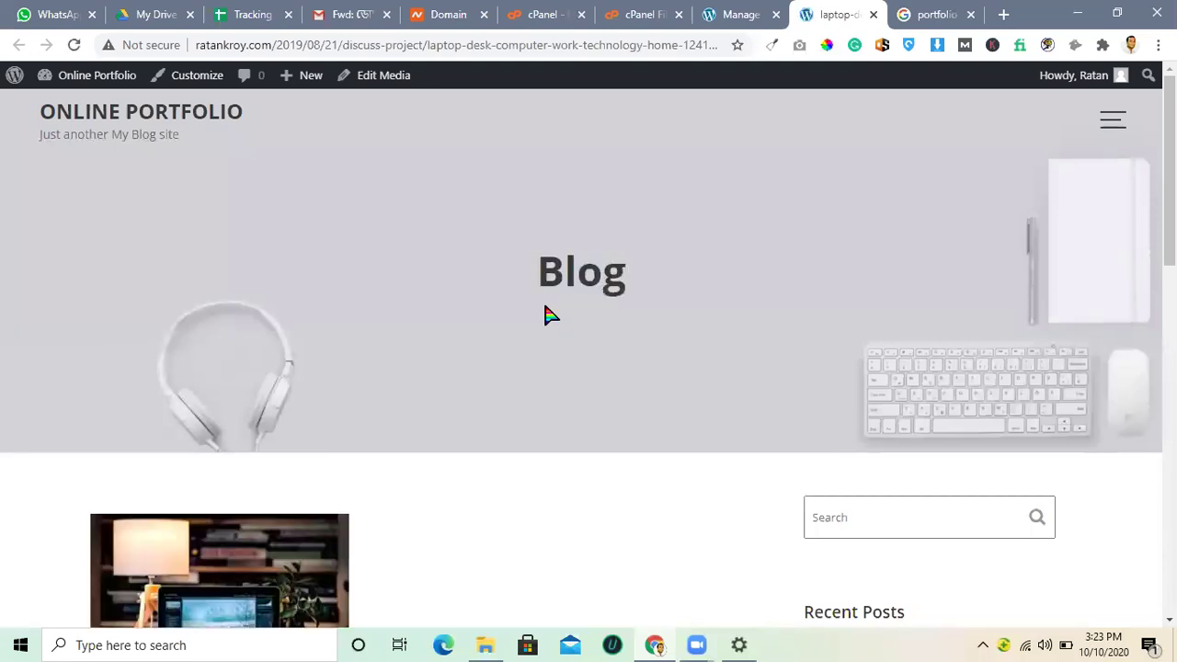
Step: Select the ratankroy.com domain in the live site's address bar
left_click(491, 45)
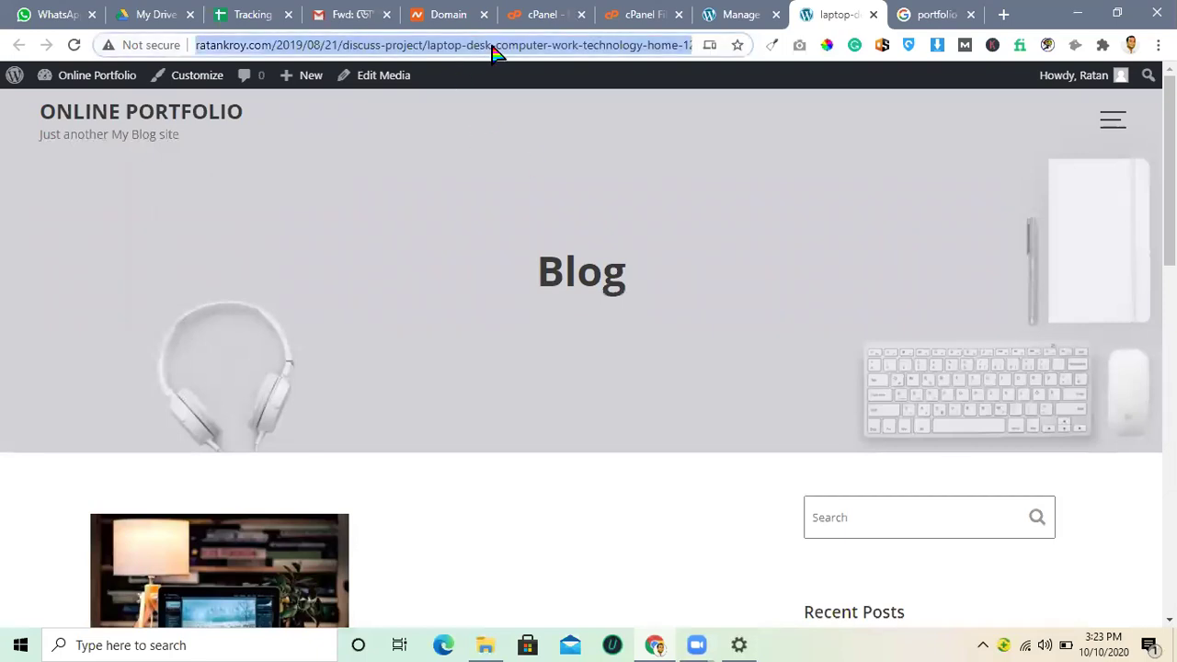
left_click(397, 45)
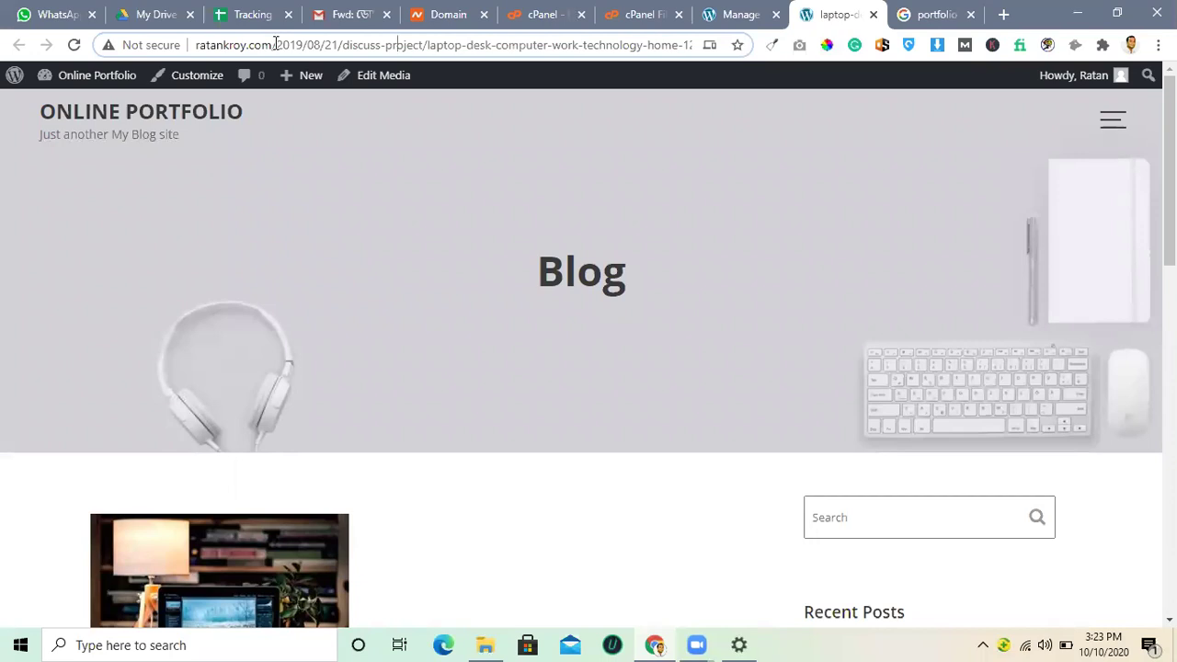
left_click_drag(274, 45, 195, 46)
key("ctrl+c")
left_click(273, 45)
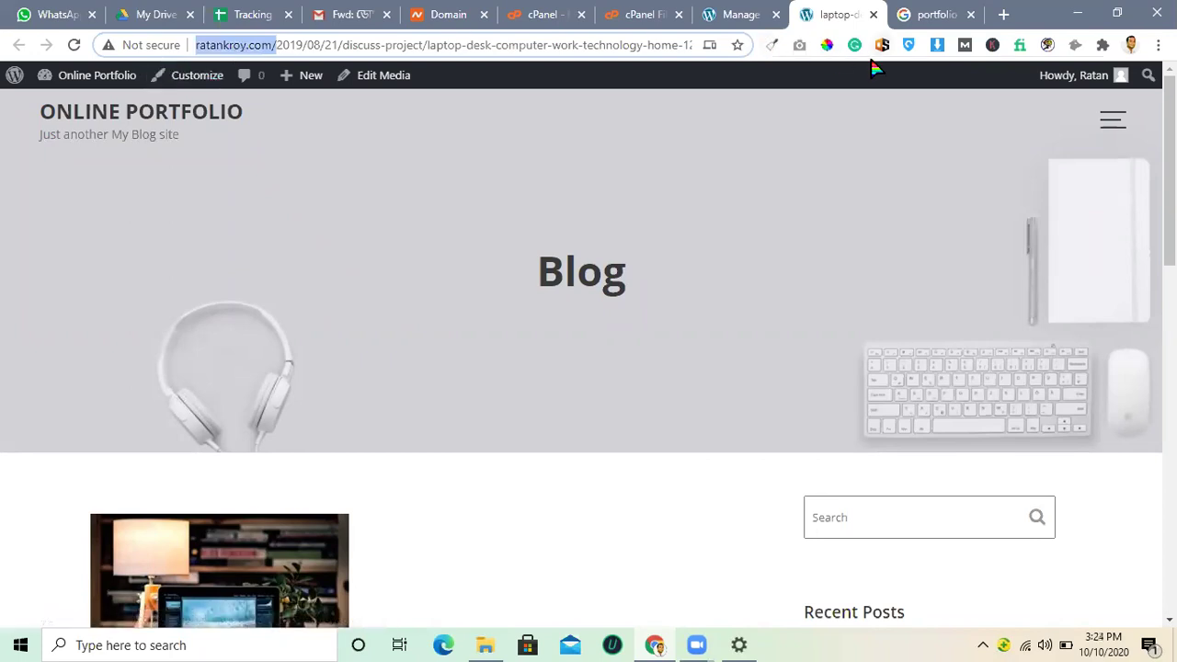
key("alt+f")
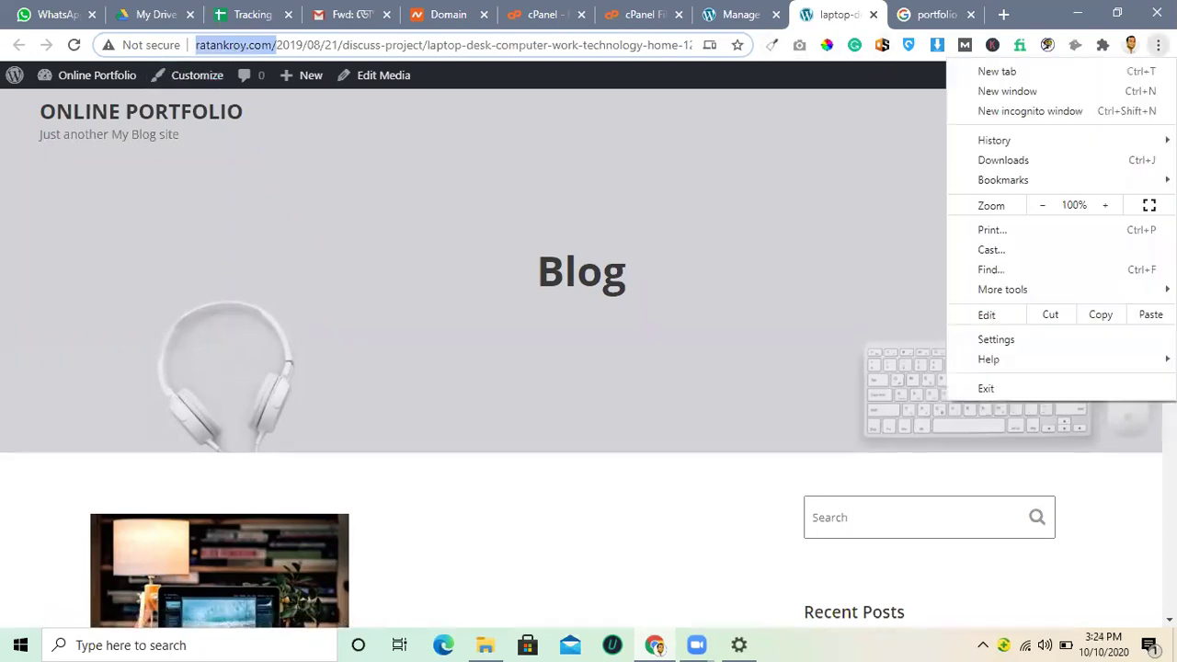
left_click(1125, 118)
key("ctrl+v")
key("Return")
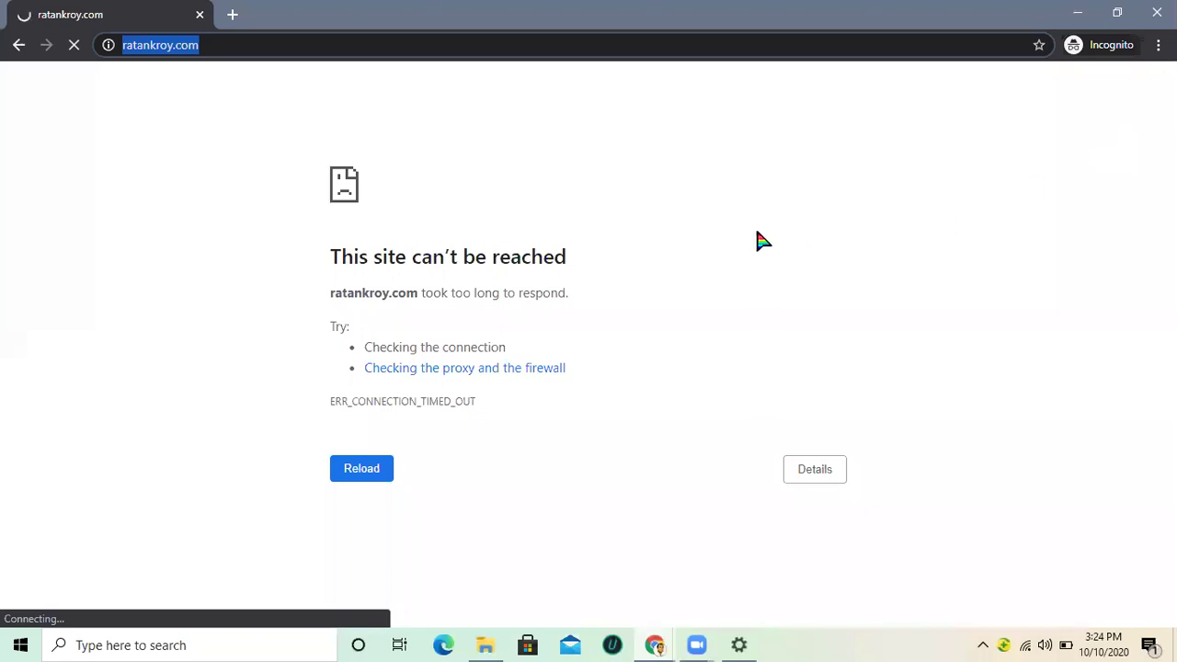
left_click(361, 468)
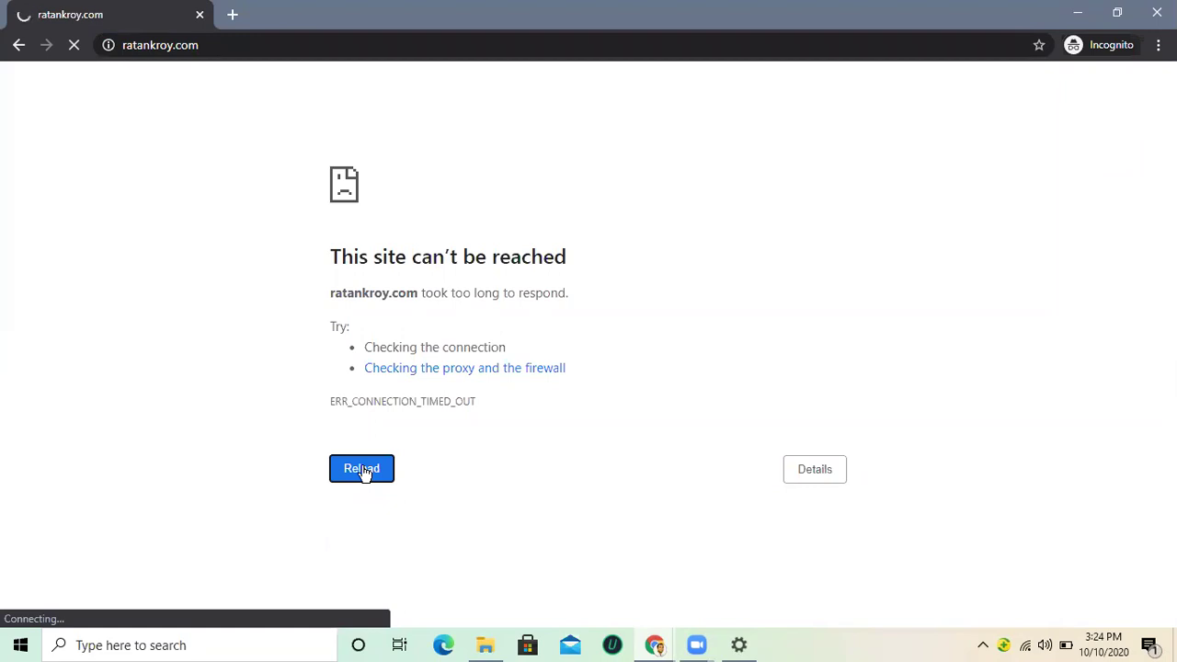
left_click(223, 44)
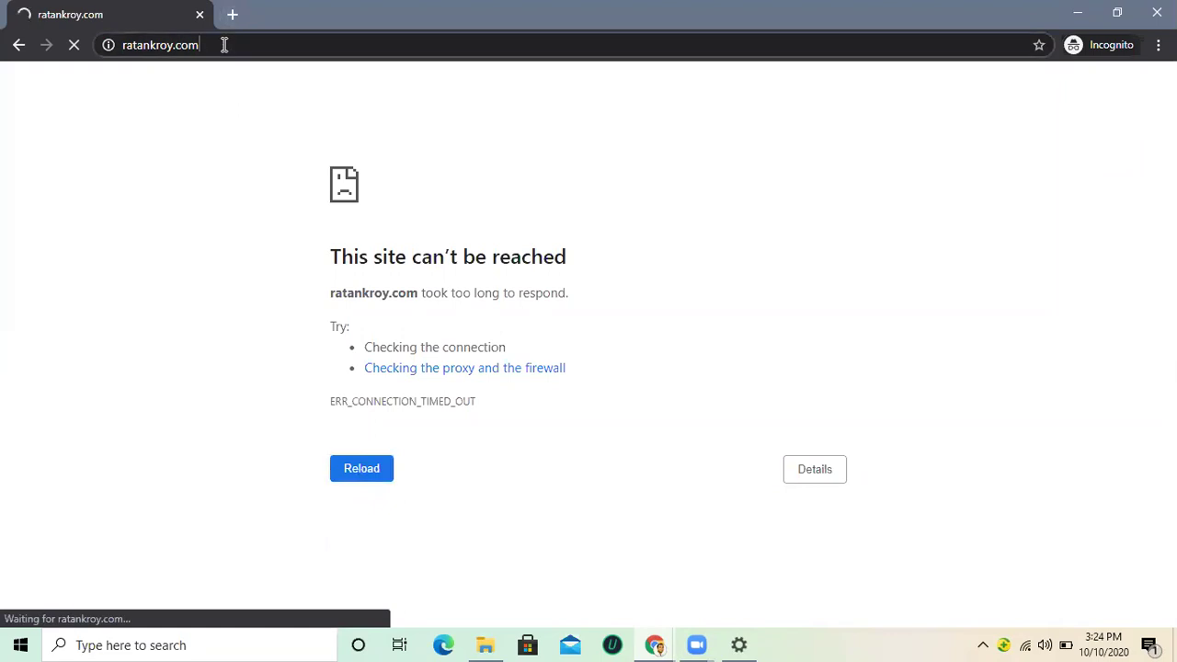
right_click(223, 45)
left_click(271, 138)
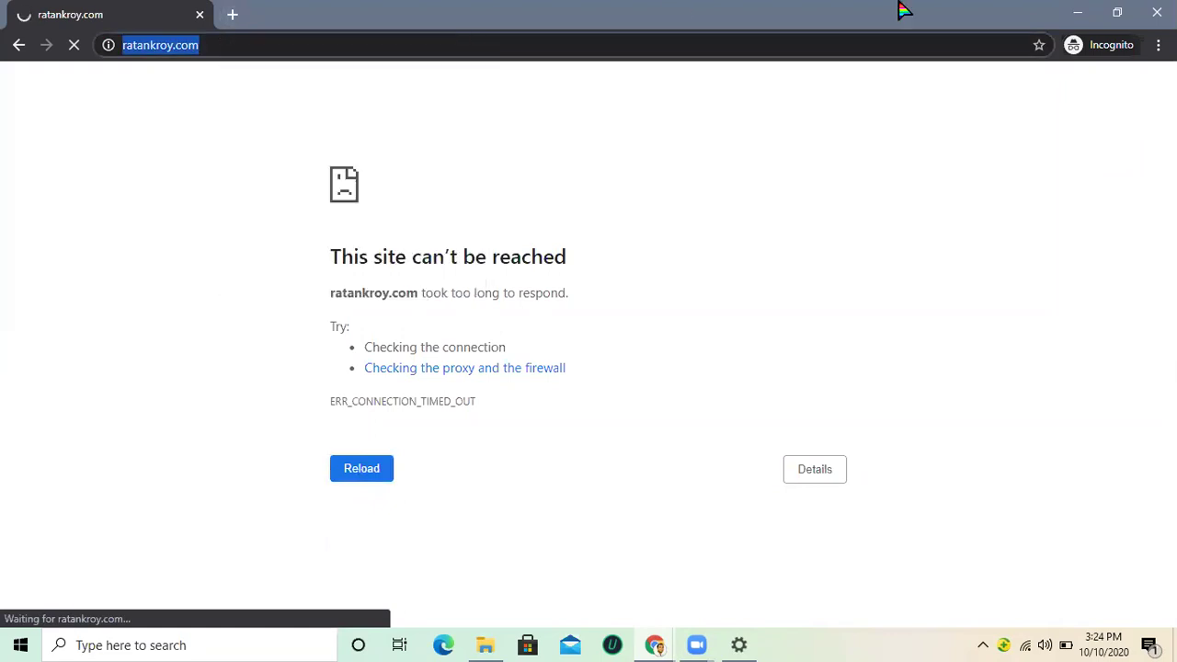
left_click(1157, 13)
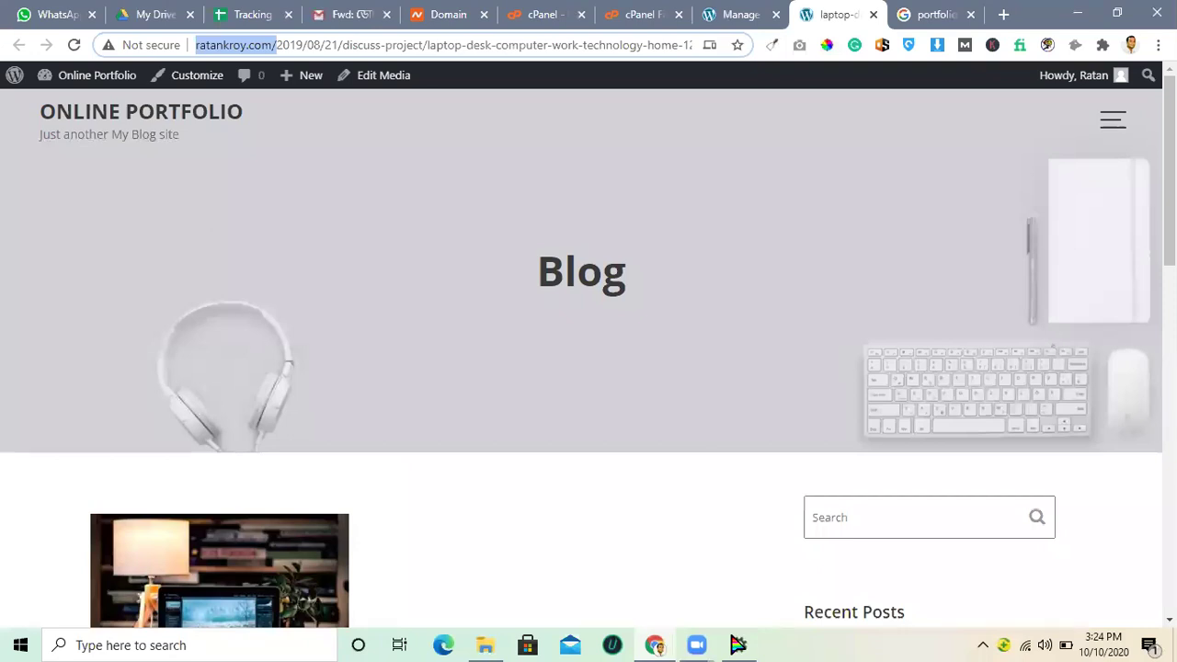
left_click(738, 644)
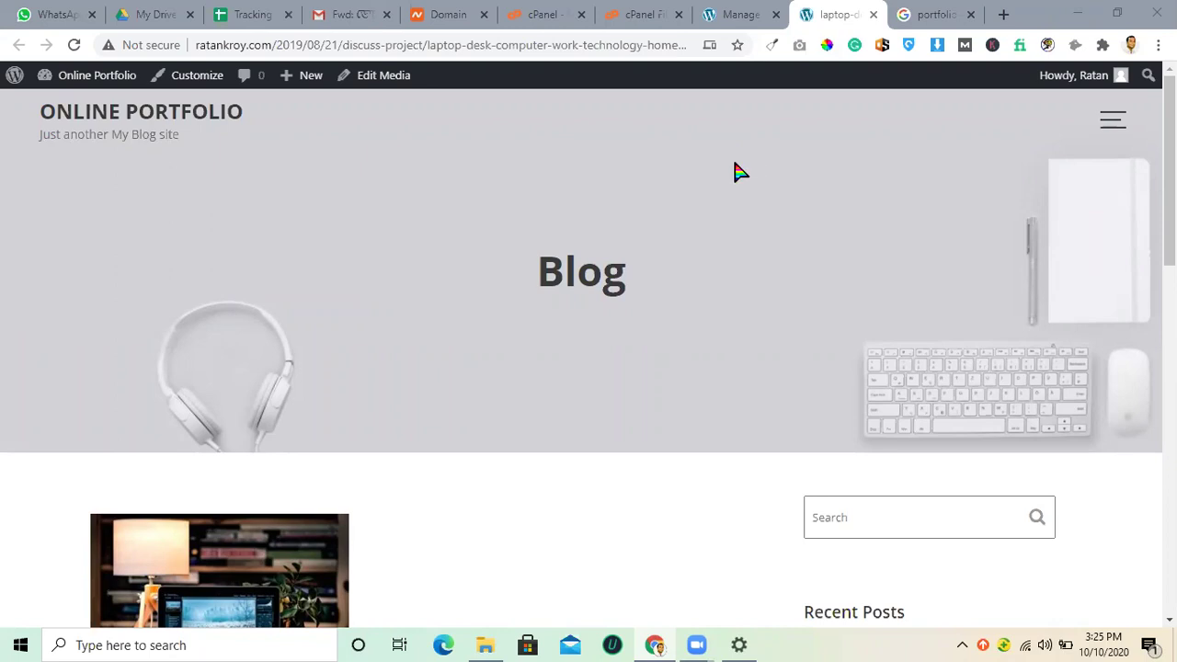
Step: Connect the Wi-Fi to the VIRUS.EXE network from the taskbar tray
left_click(1027, 644)
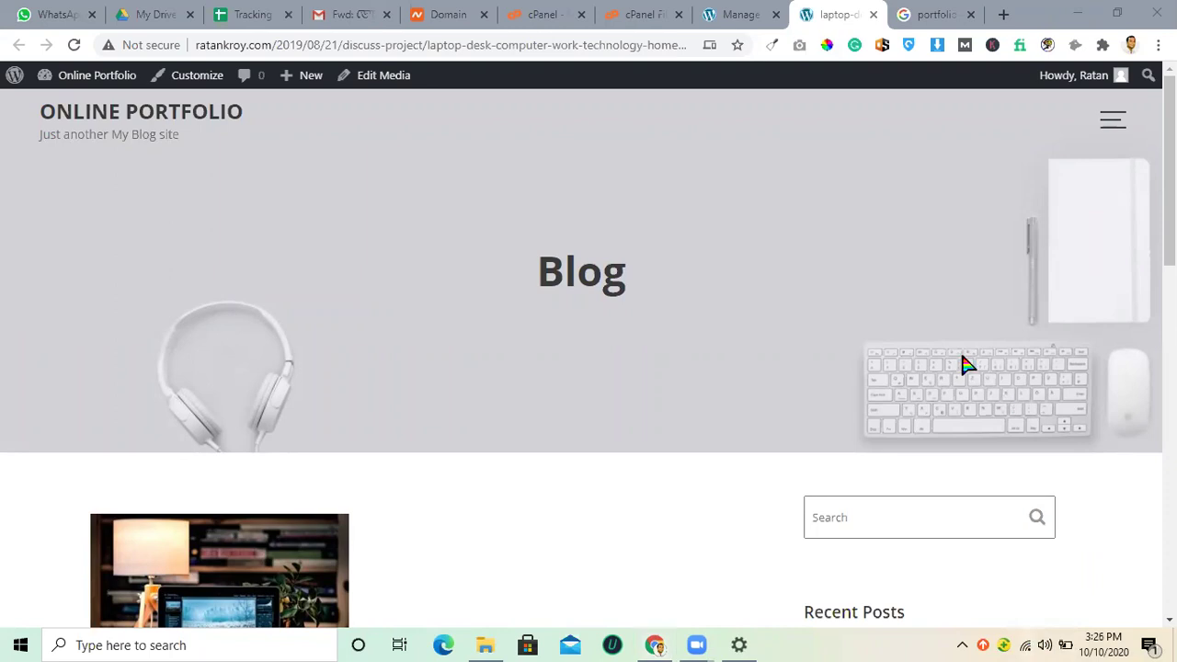
left_click(958, 287)
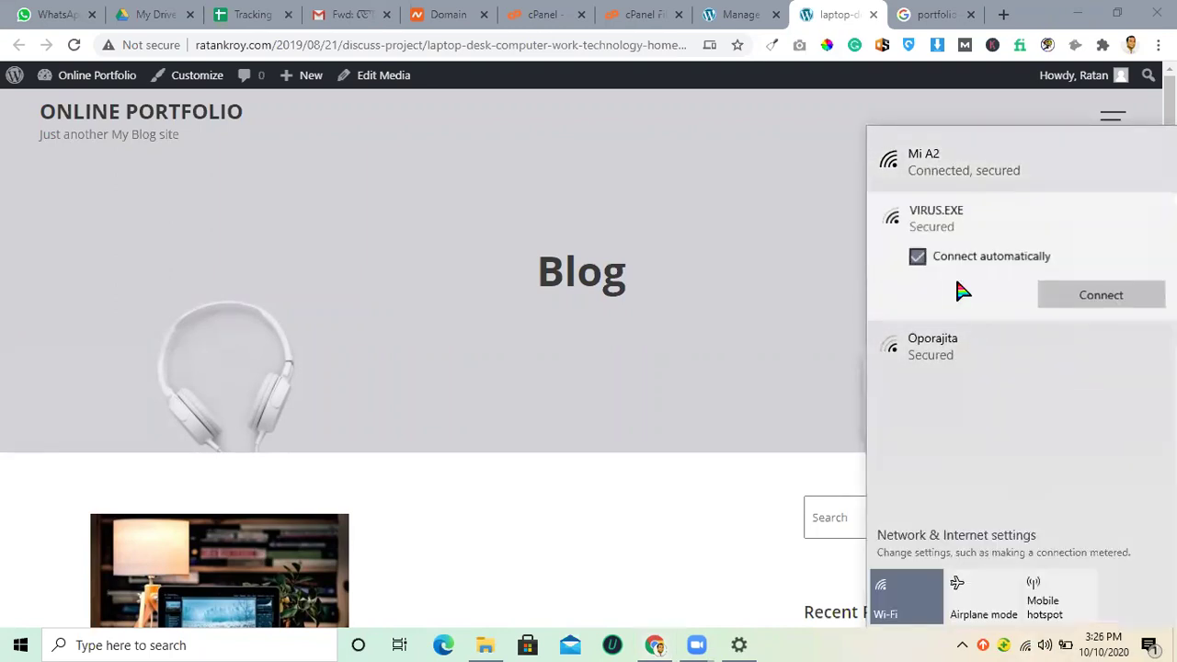
left_click(1046, 303)
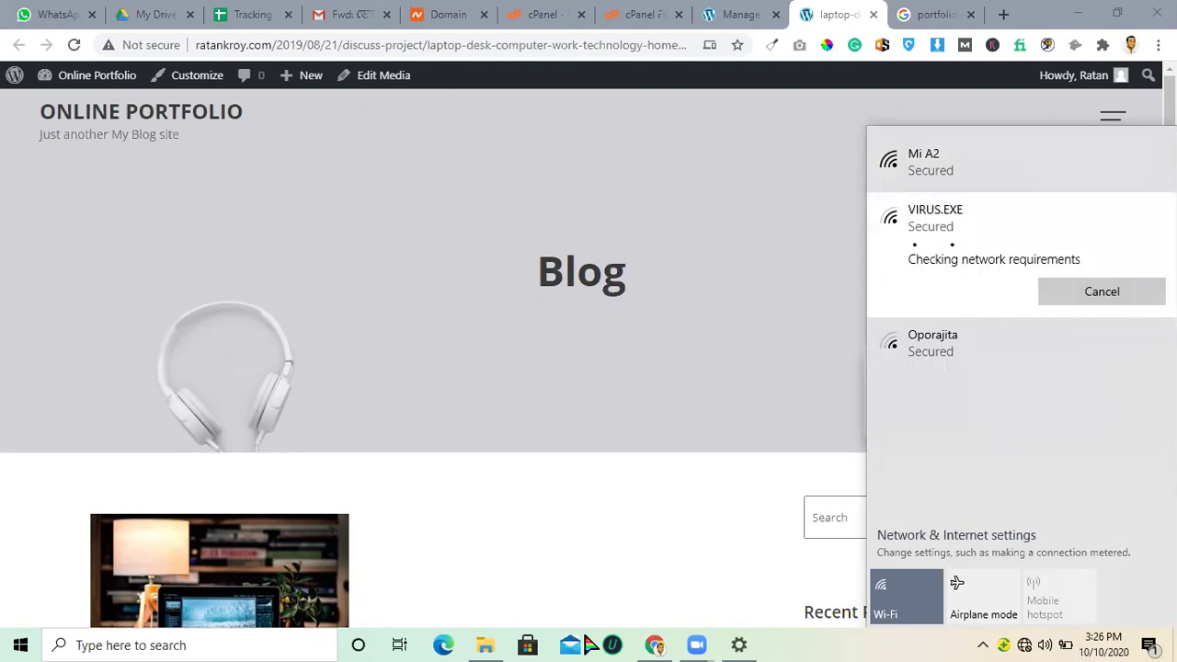
key("Escape")
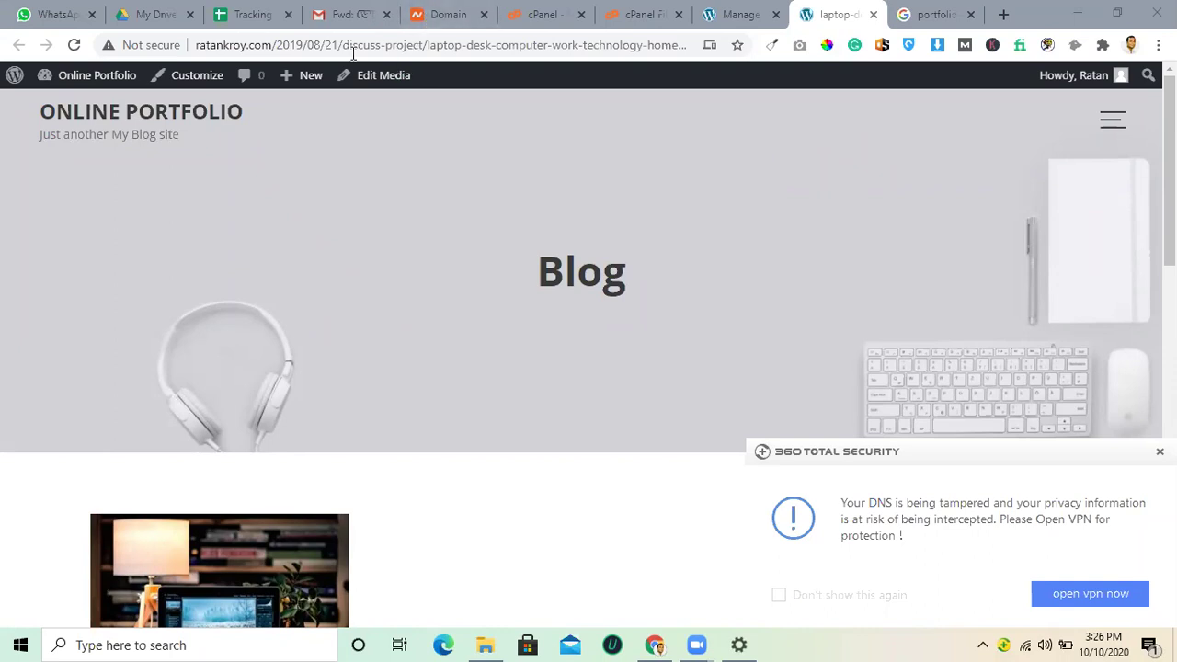
Step: Select part of the blog post's address, then go back to the WordPress Themes tab
left_click_drag(341, 45, 679, 45)
left_click(679, 45)
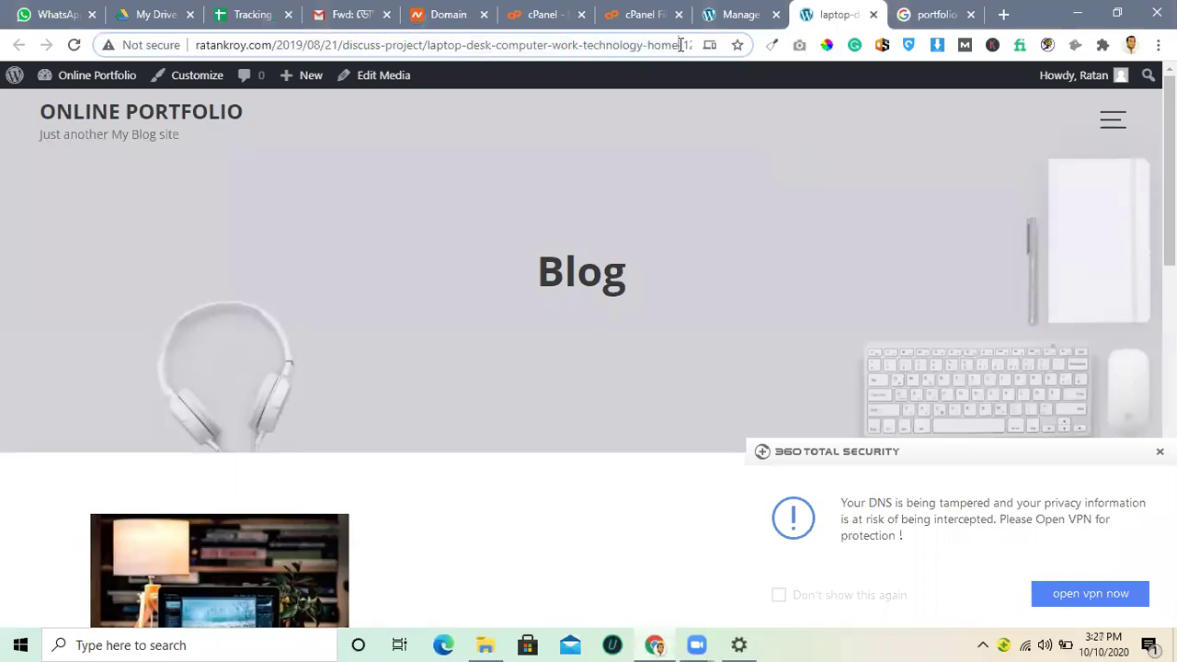
left_click(749, 11)
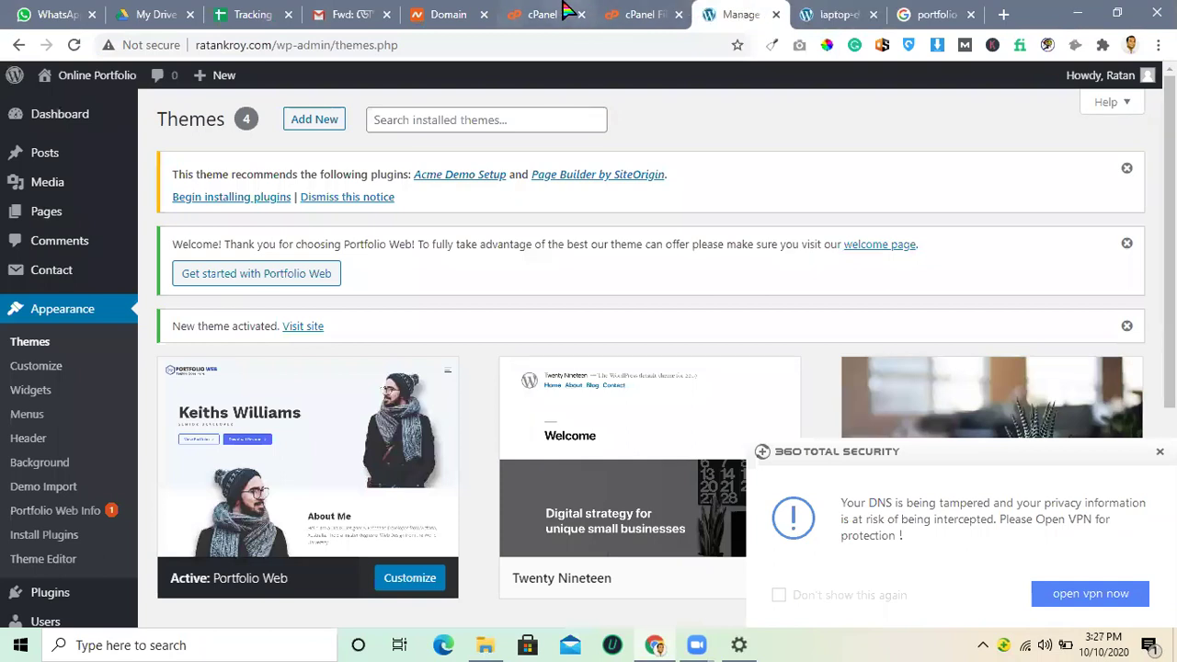
Step: Select the themes folder in wp-content and delete it with 'Skip the trash' ticked
left_click(562, 13)
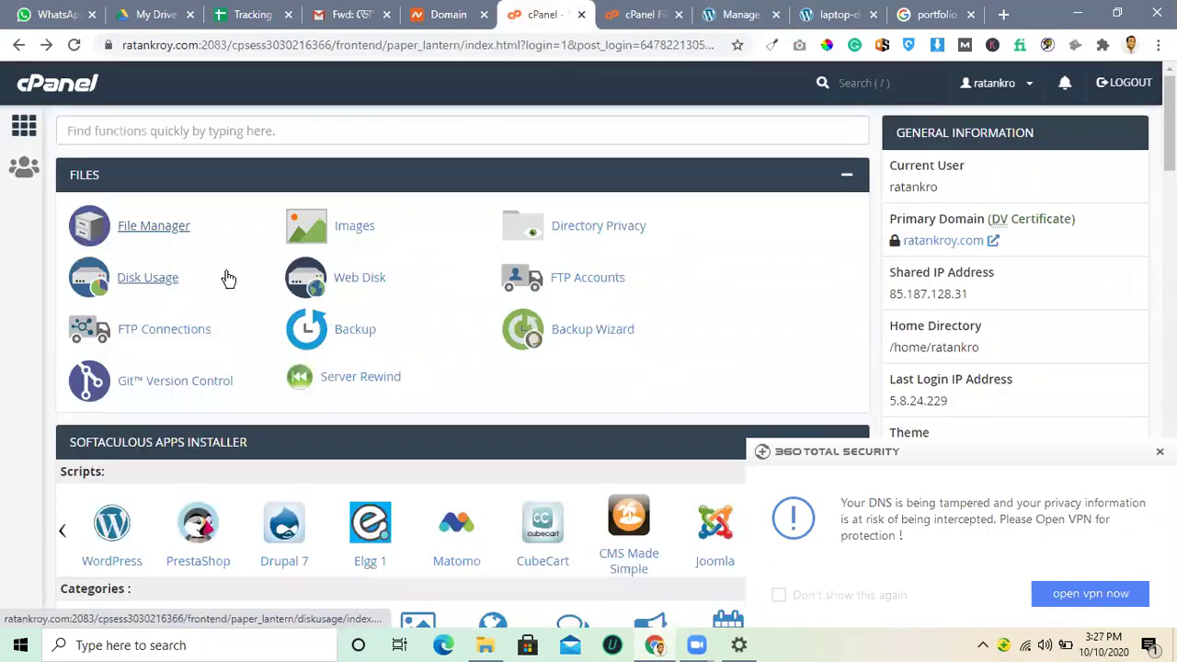
left_click(639, 14)
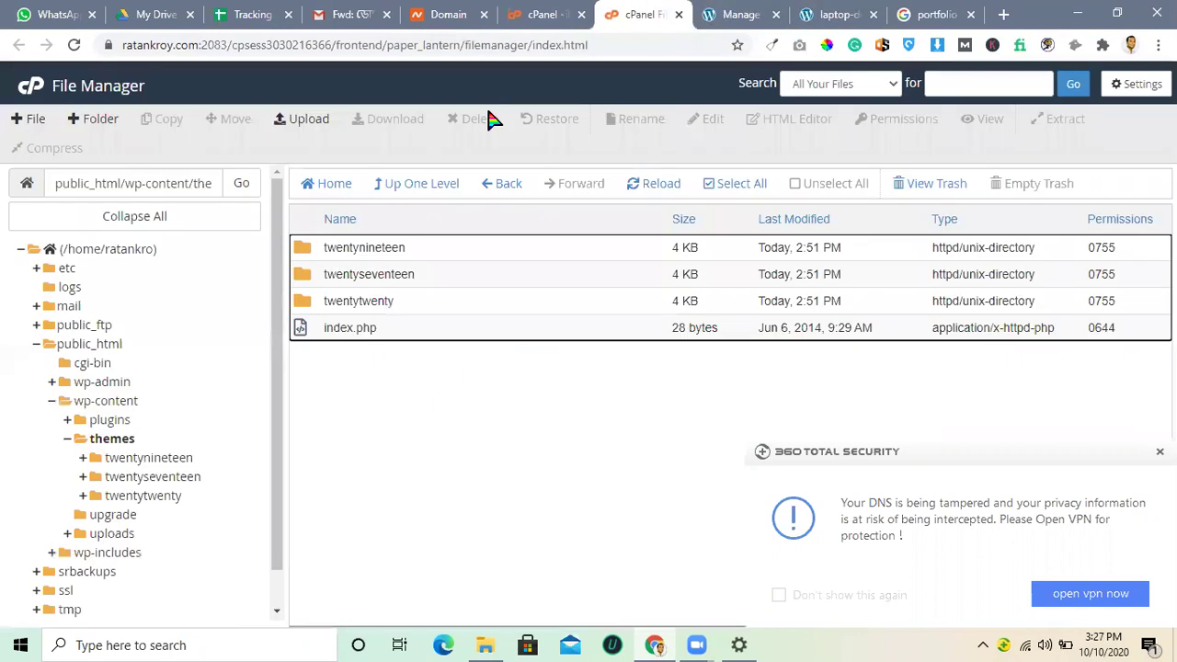
left_click(92, 400)
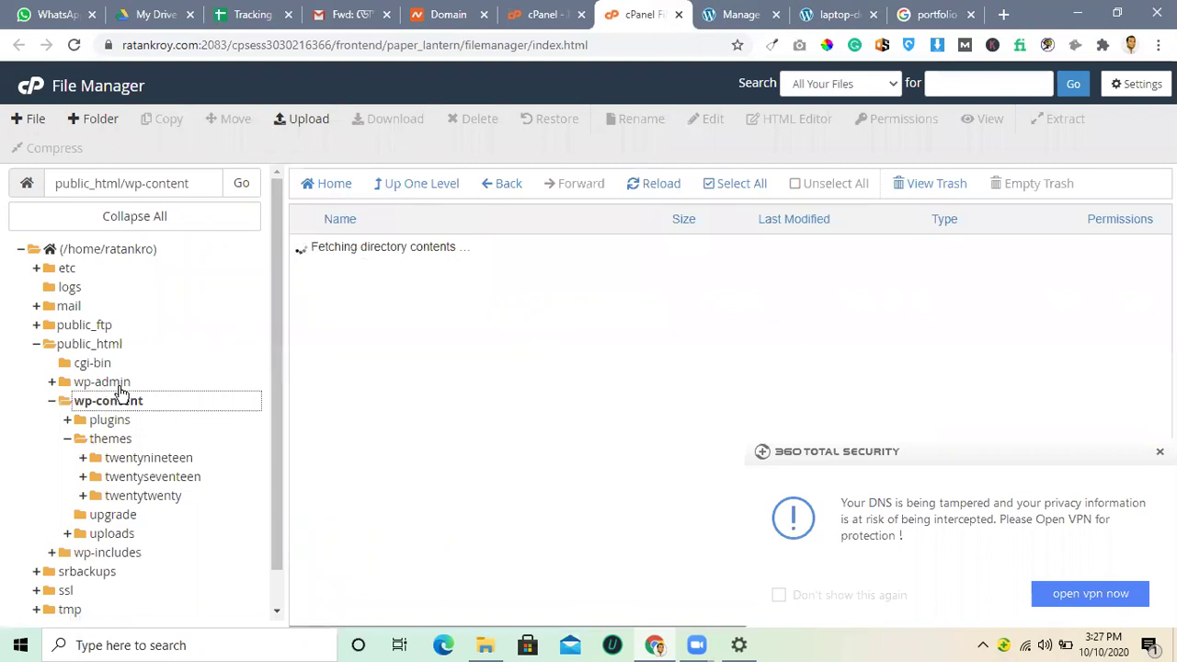
left_click(381, 287)
left_click(382, 285)
key("Delete")
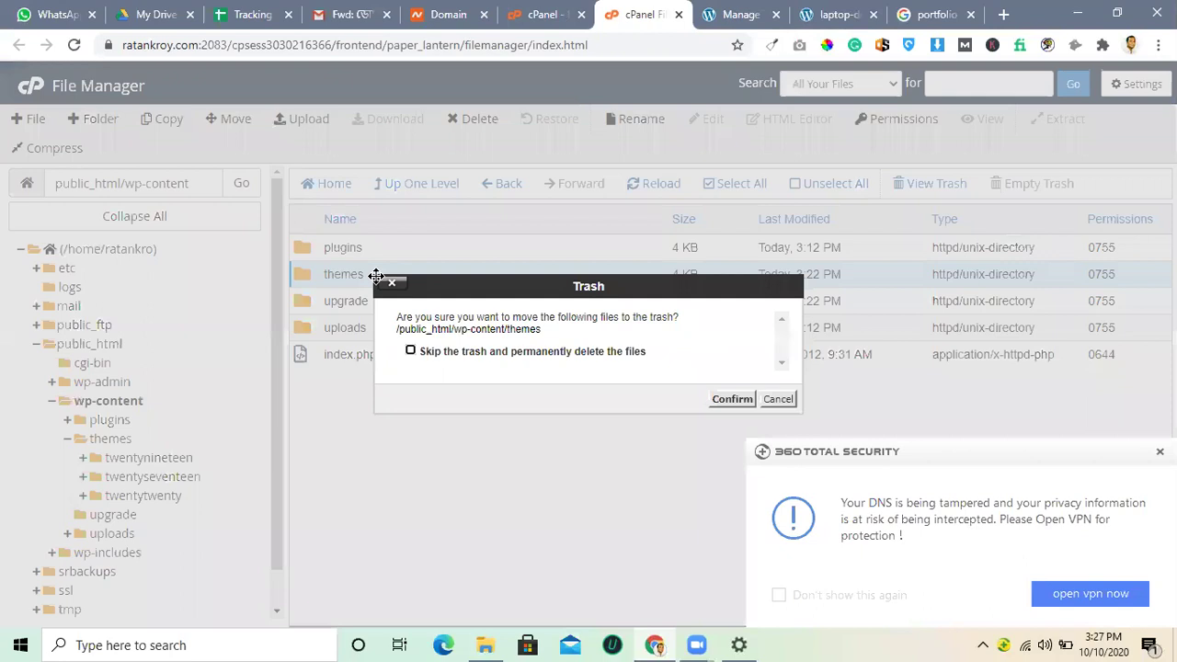
left_click(611, 353)
left_click(732, 399)
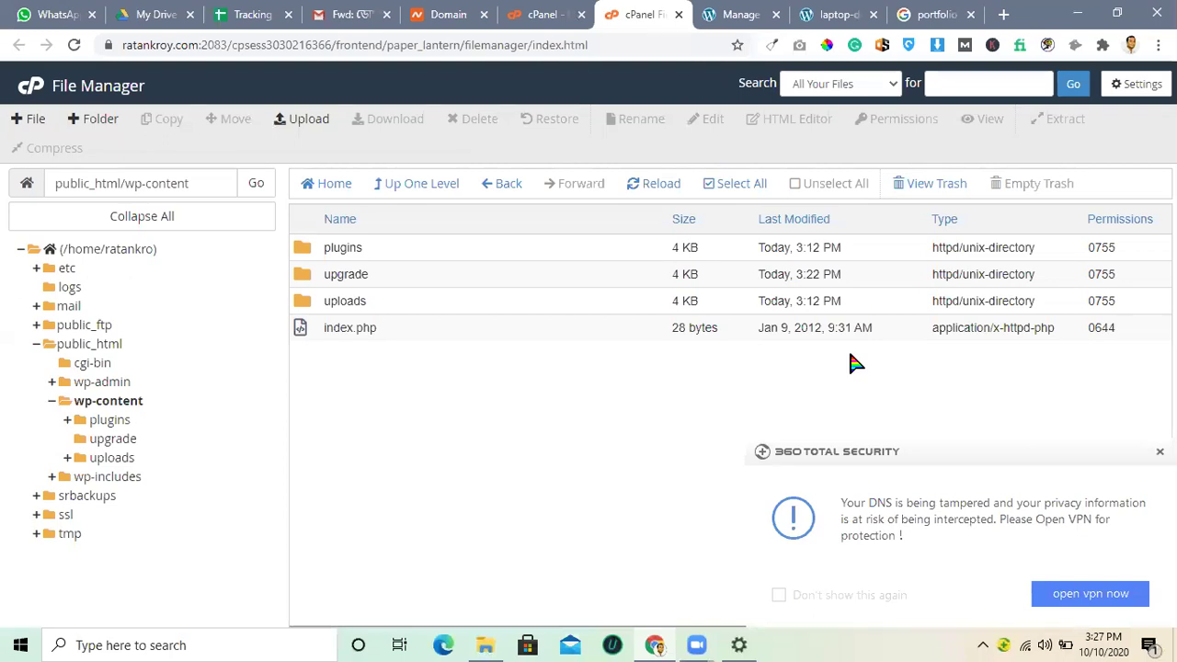
left_click(814, 11)
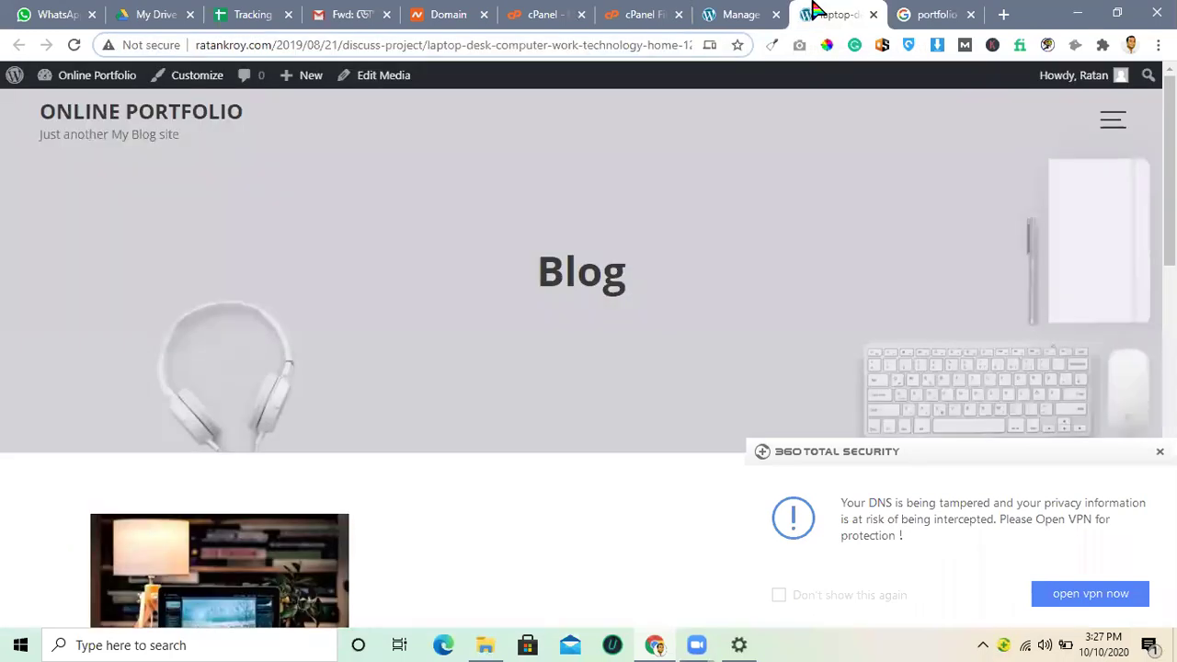
Step: Load ratankroy.com to see the missing portfolio-web theme error, then reload the Themes admin tab
right_click(813, 5)
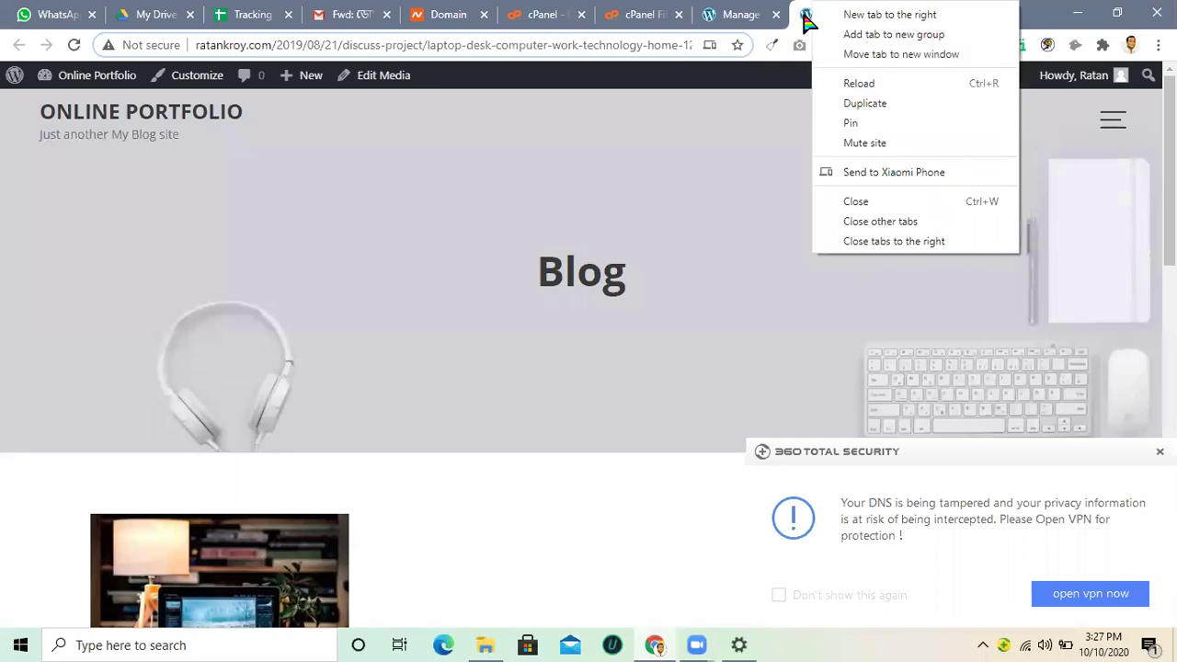
left_click(805, 17)
left_click(970, 15)
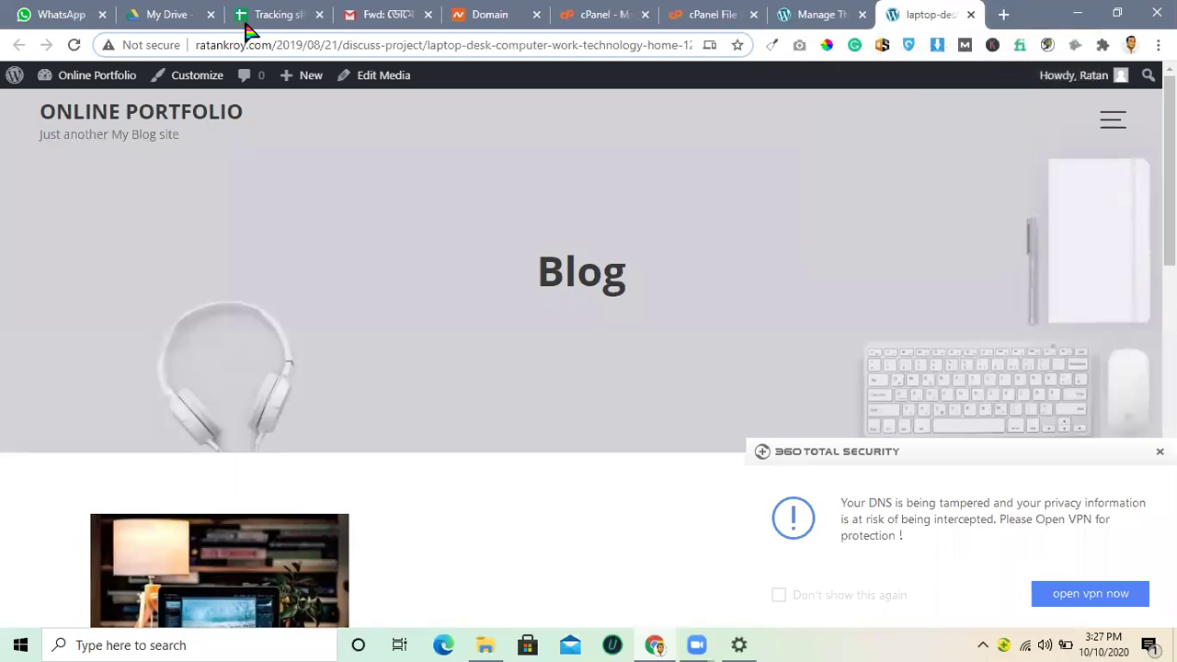
left_click(275, 45)
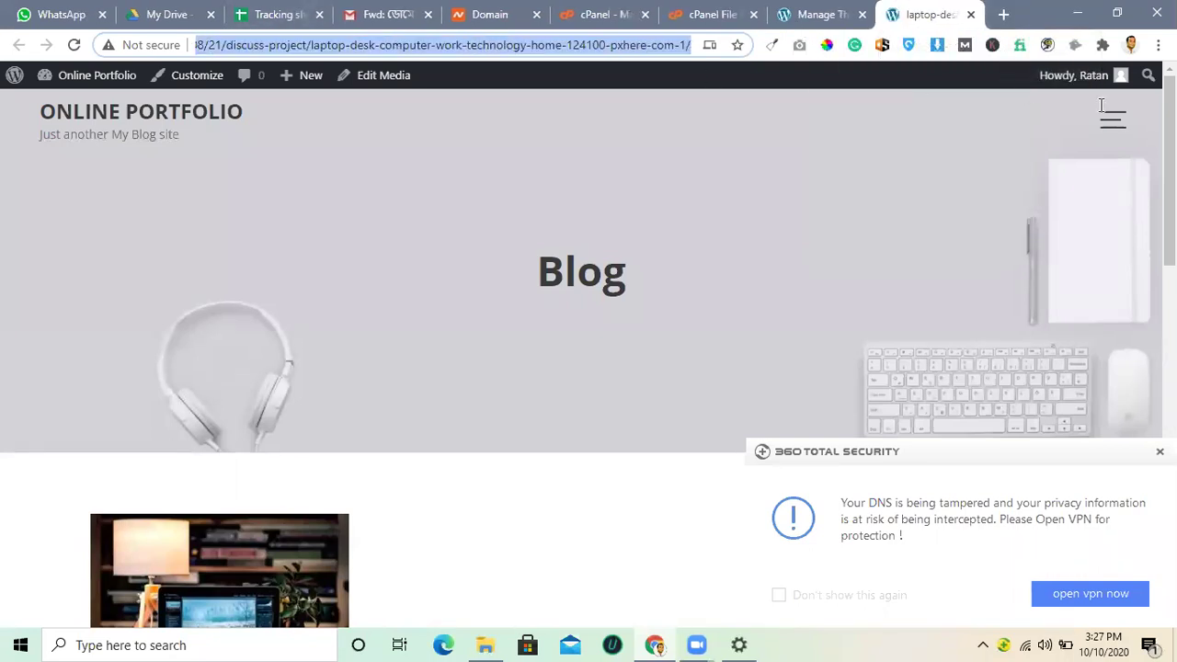
type("ratankroy.com")
key("Return")
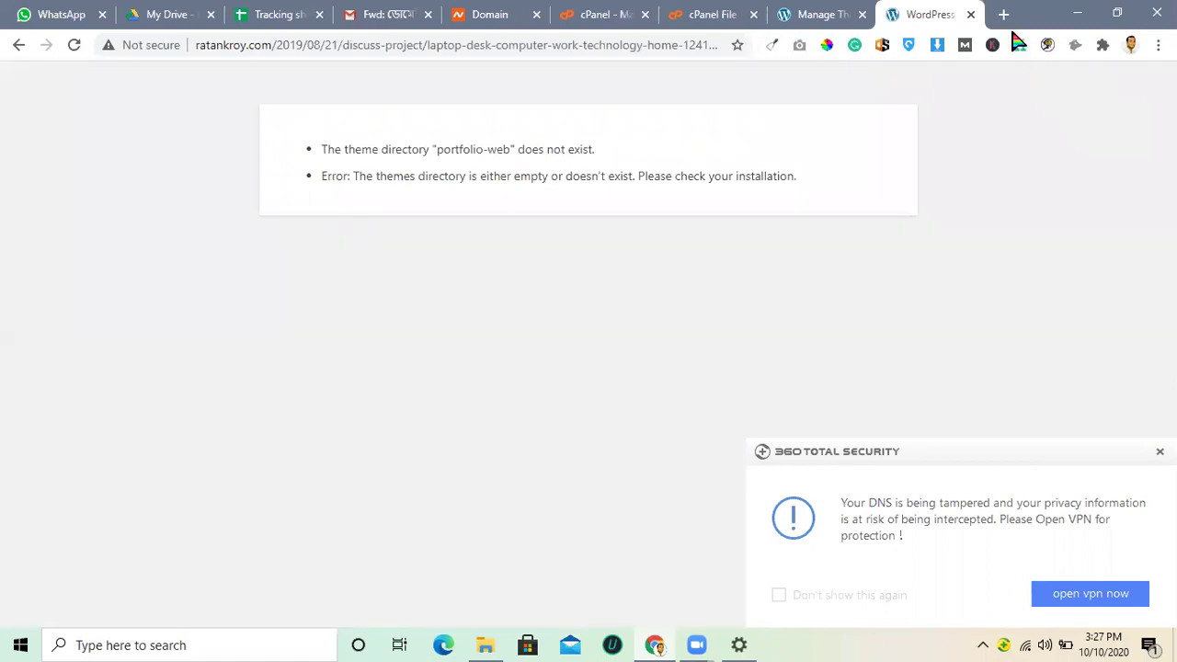
left_click(970, 15)
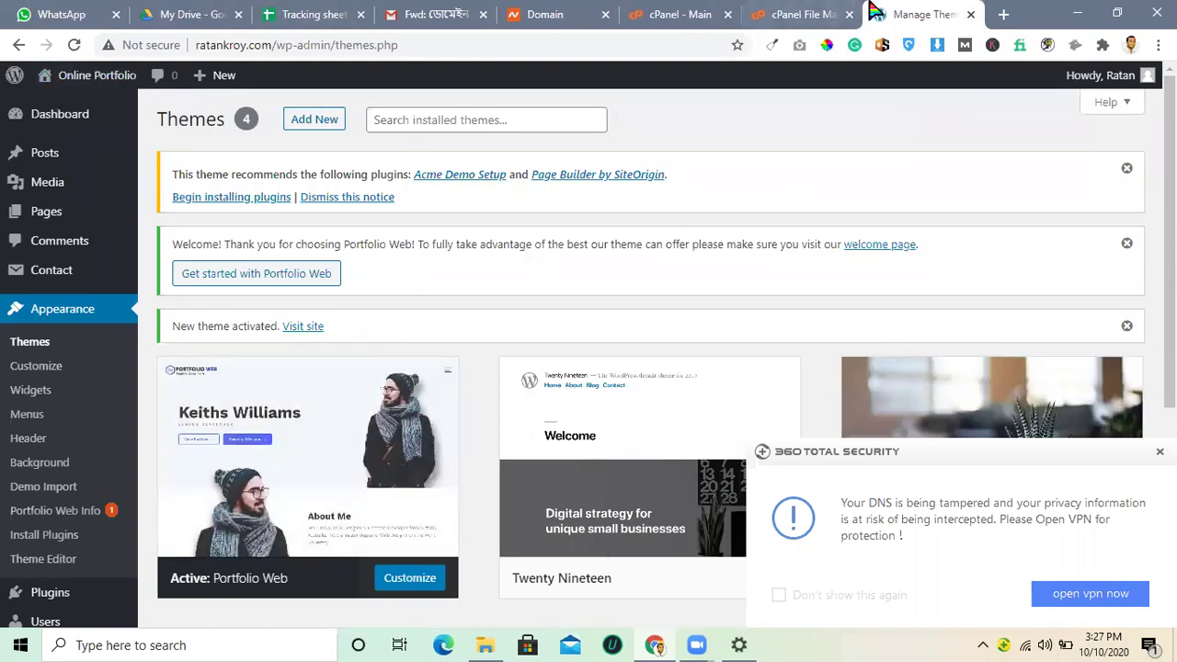
right_click(967, 8)
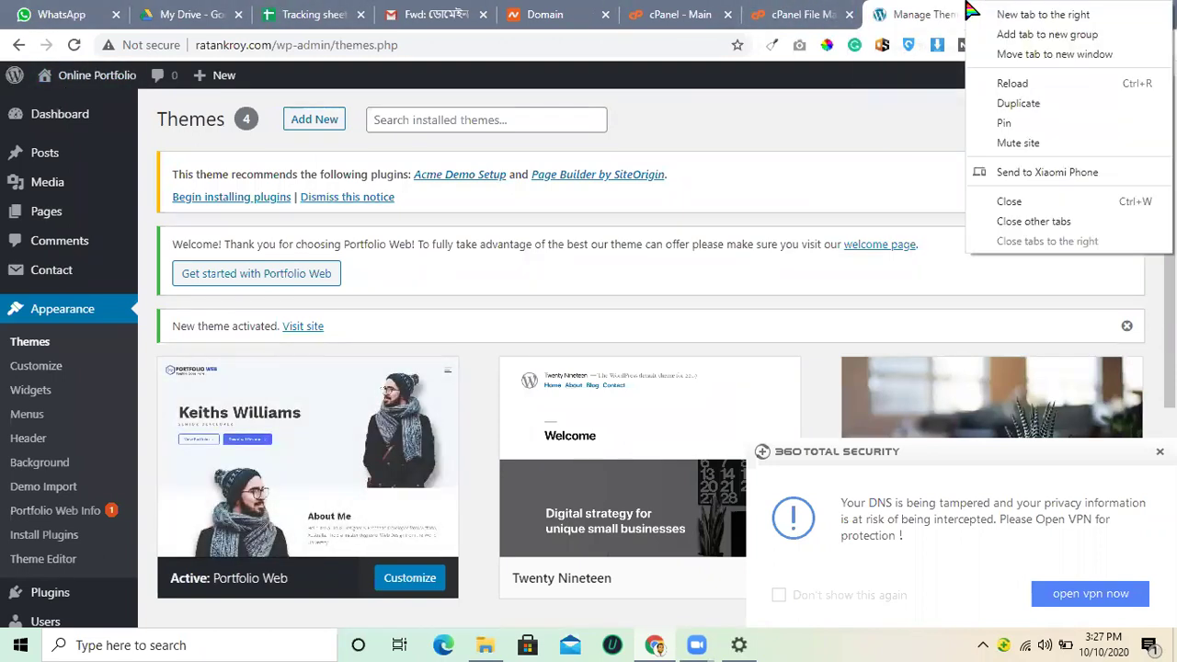
left_click(997, 84)
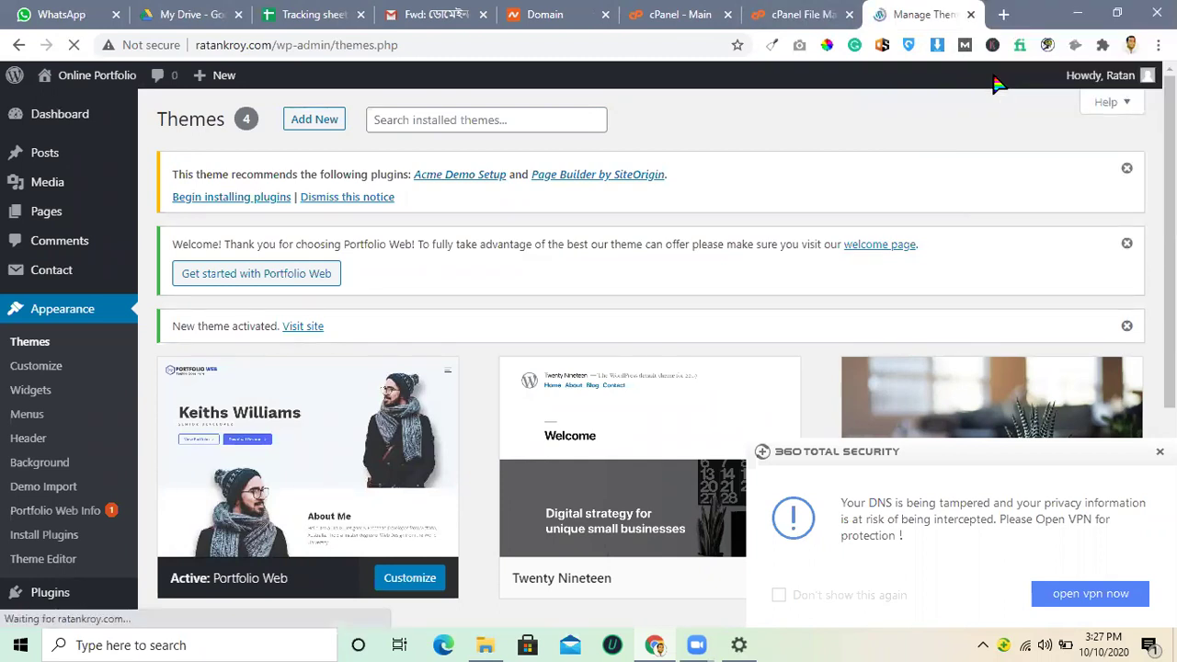
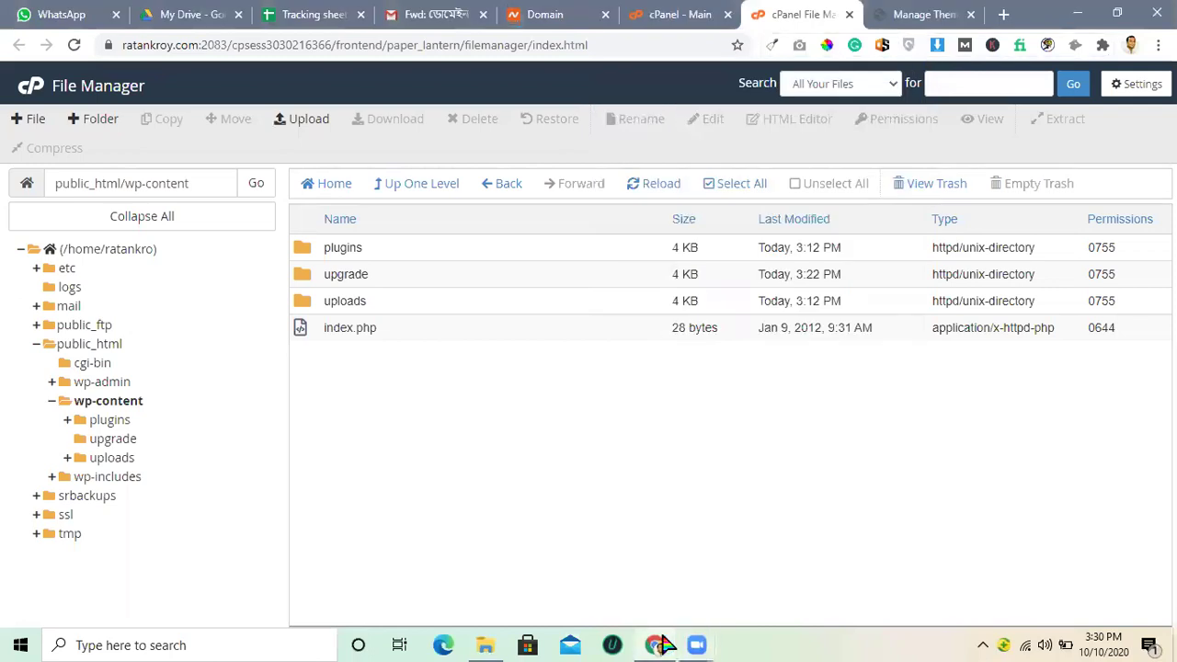
Step: Switch Bluetooth on under Windows 'Bluetooth and other devices' settings, then close Settings
left_click(233, 644)
type("bl")
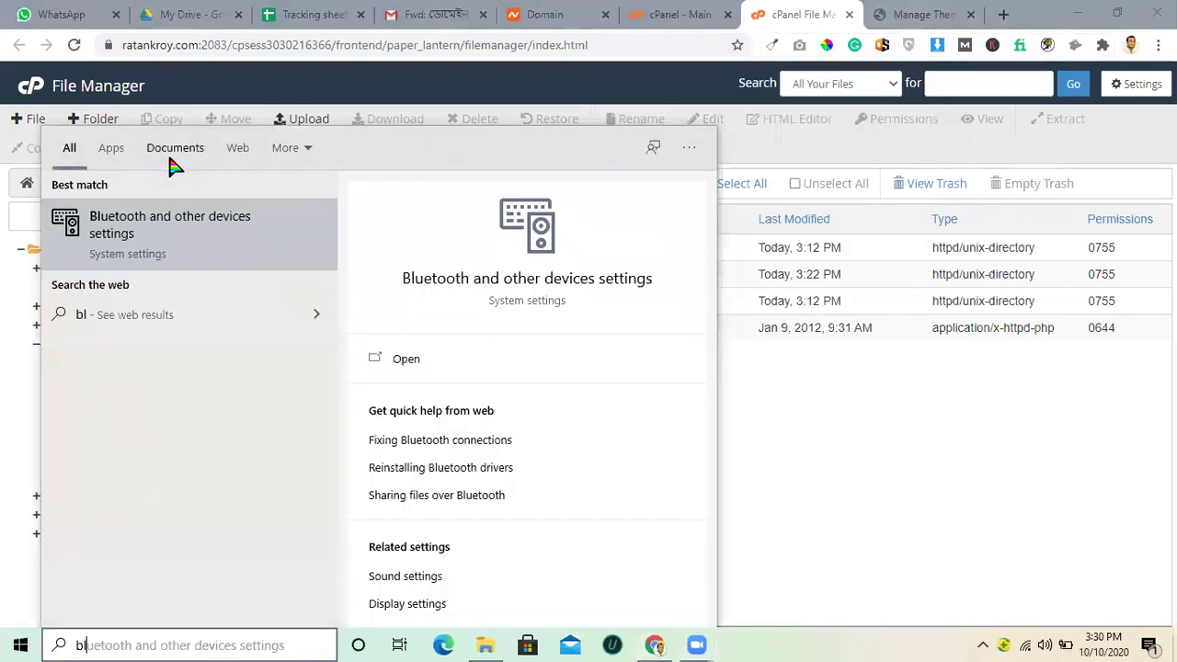
left_click(163, 223)
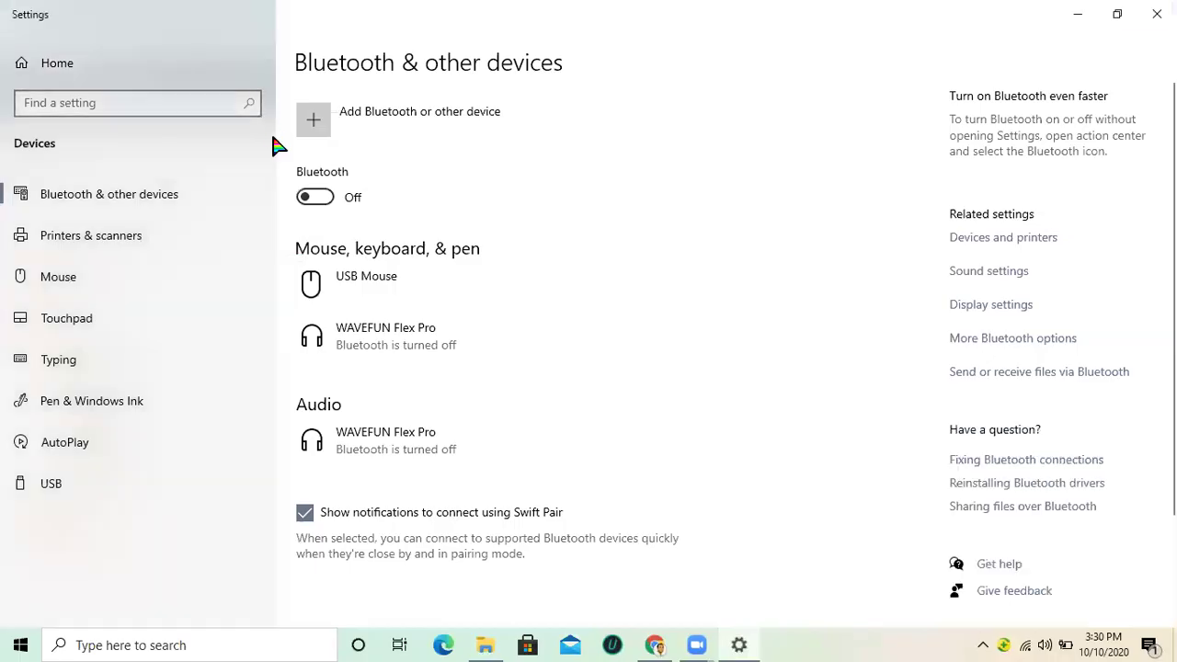
left_click(312, 199)
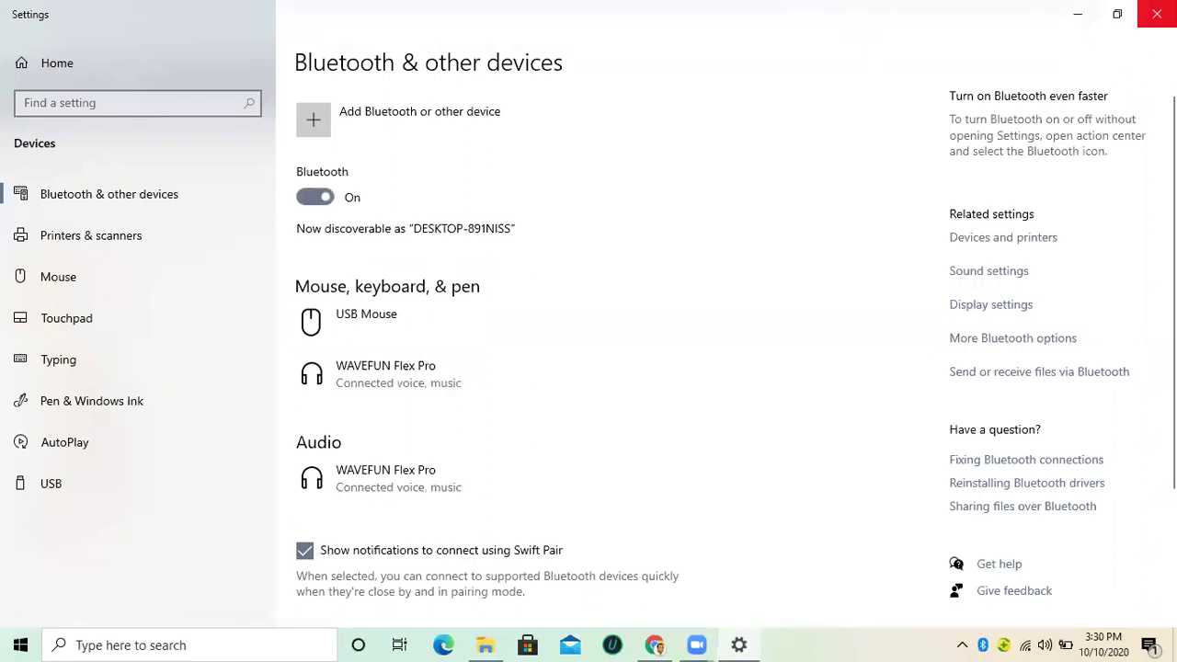
left_click(1156, 14)
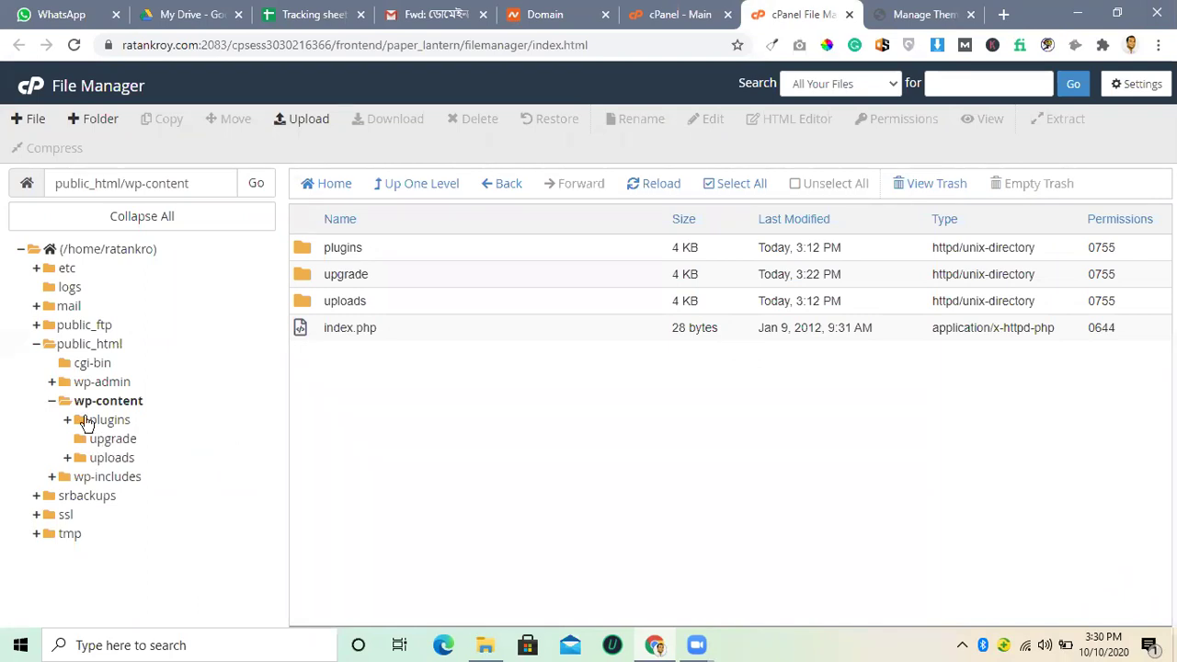
Step: Try opening the wp-admin and public_html folders, check Wi-Fi, and dismiss the communication failure alert
left_click(53, 384)
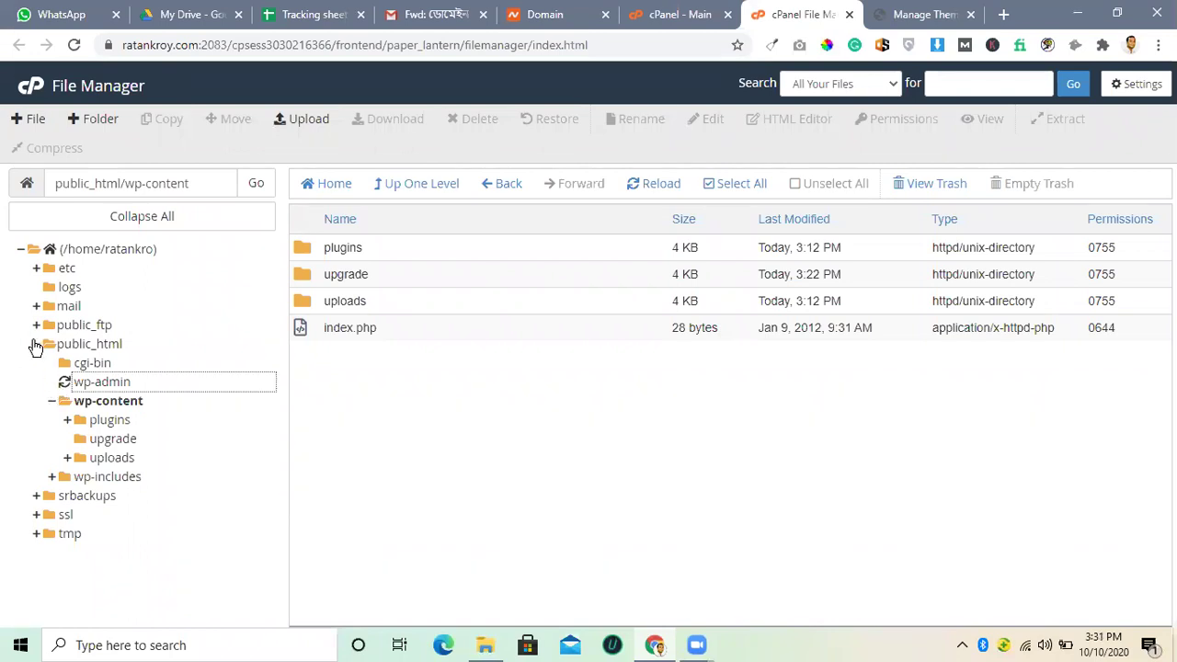
left_click(71, 340)
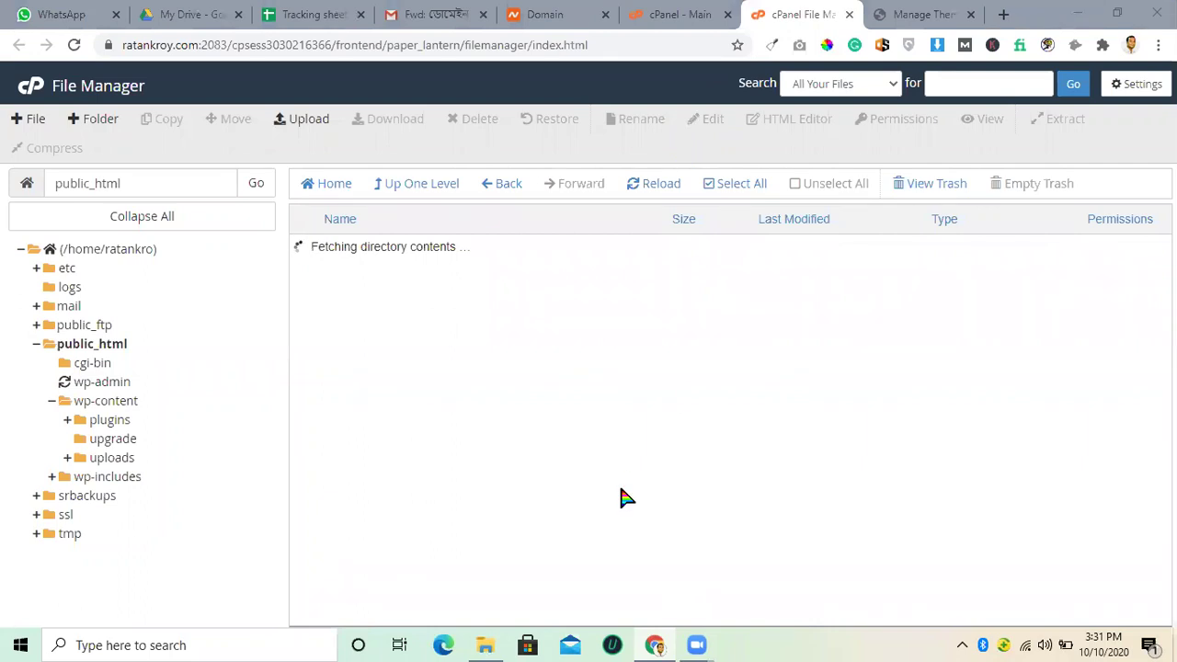
left_click(1025, 644)
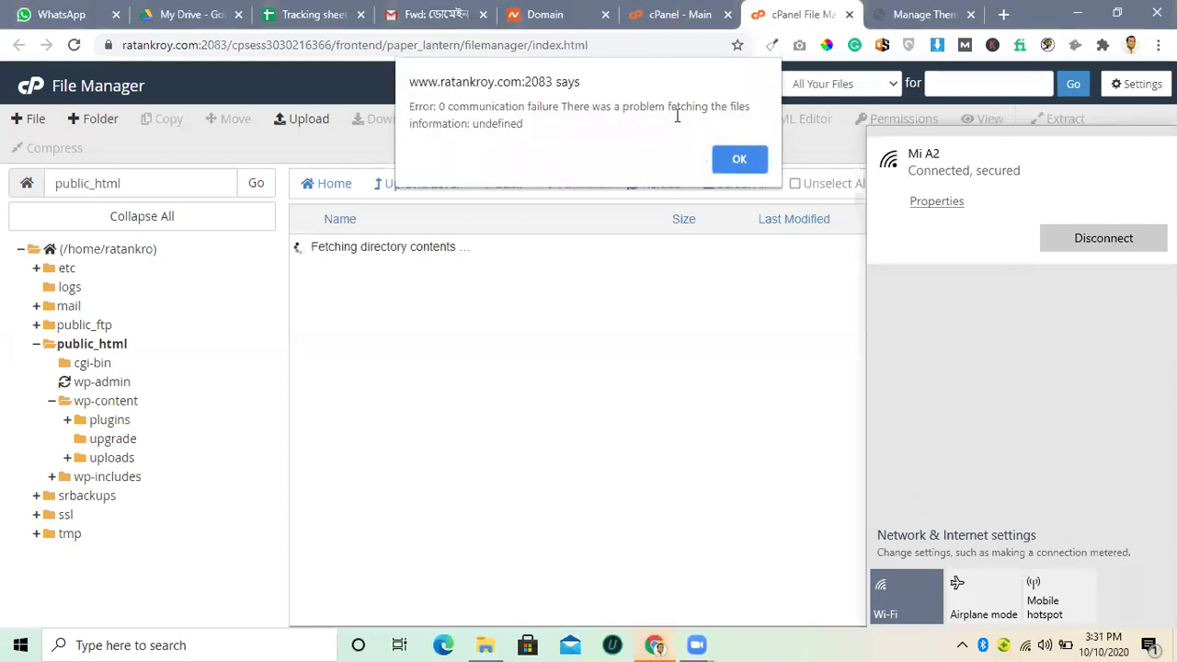
left_click(724, 162)
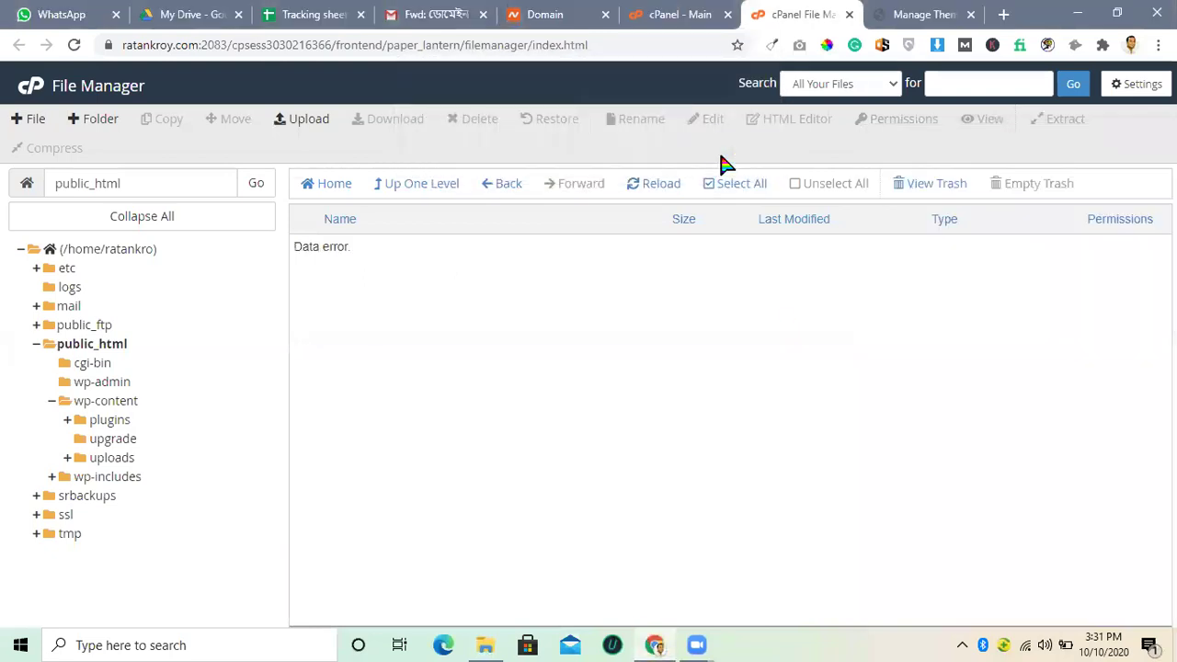
Step: Connect the Hotspot Shield VPN and reload the File Manager tab
left_click(908, 46)
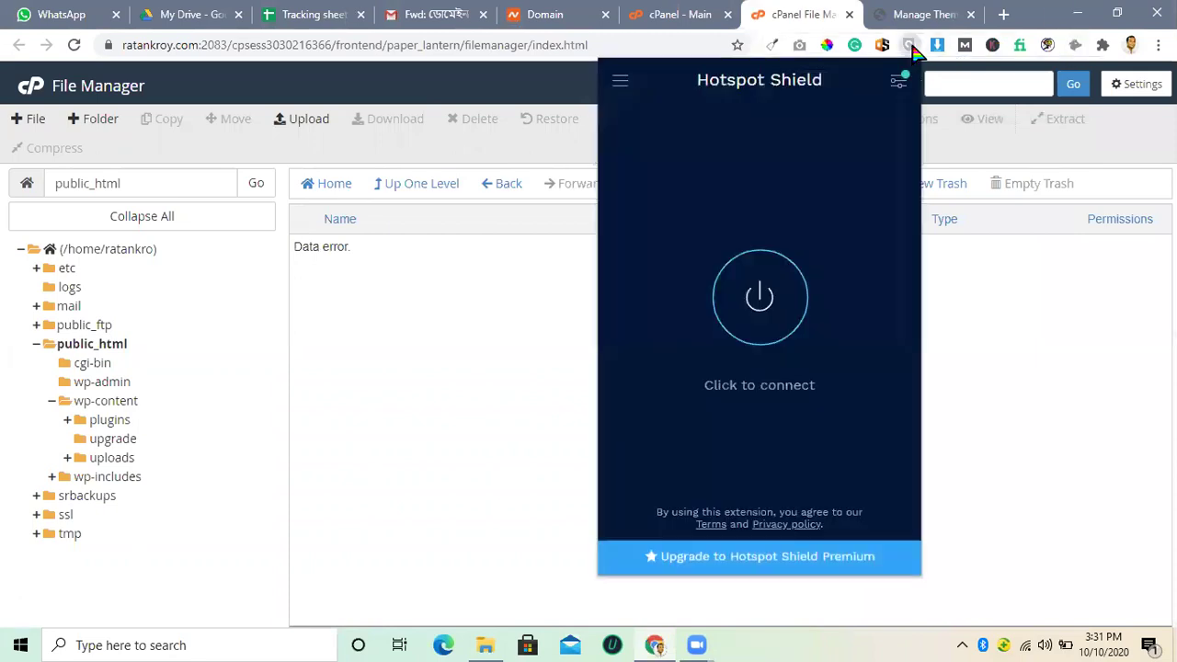
left_click(778, 307)
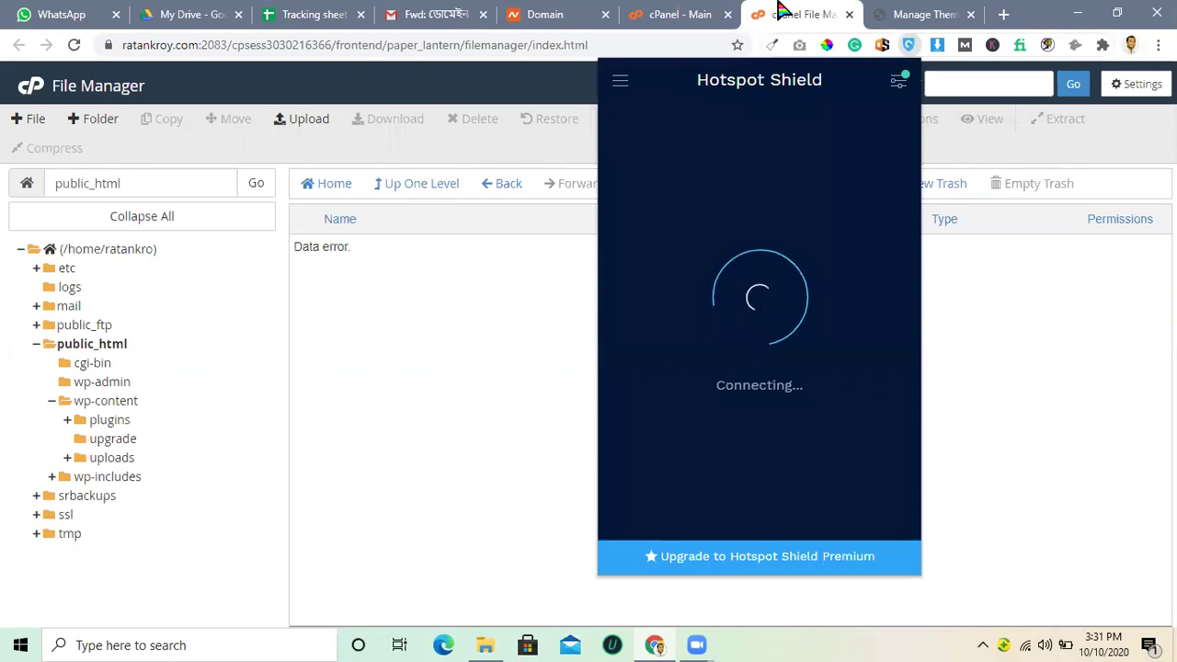
right_click(777, 8)
left_click(825, 83)
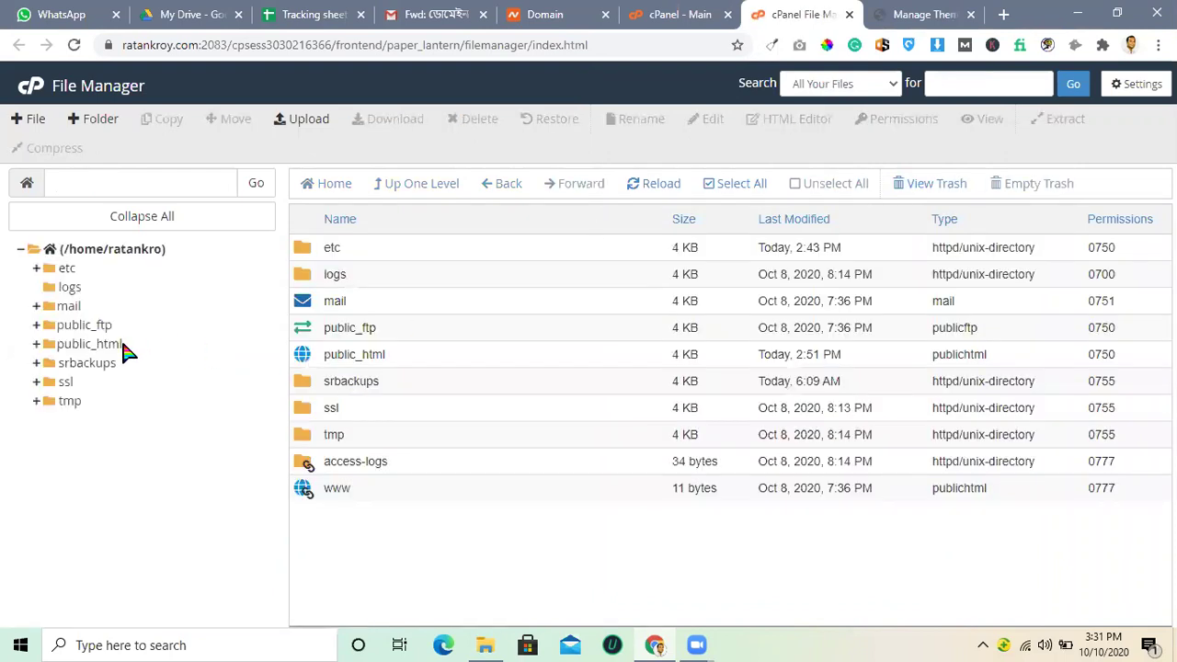
Step: Open public_html and try selecting its files, starting with wp-mail.php
left_click(78, 347)
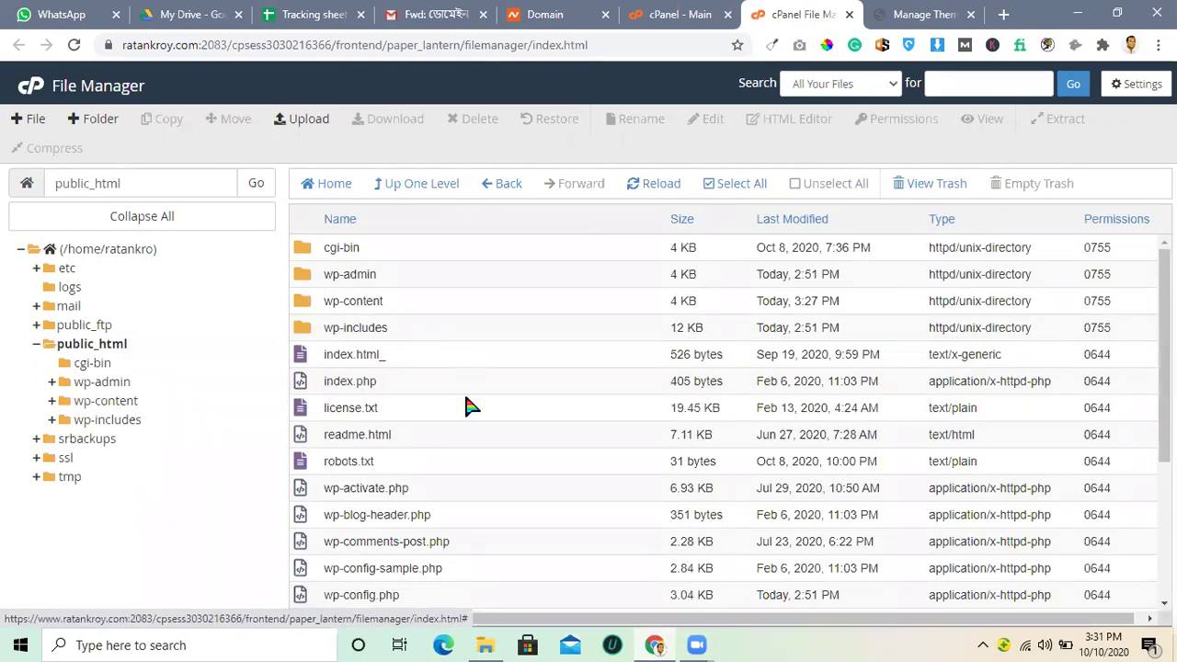
scroll(440, 493, "down", 3)
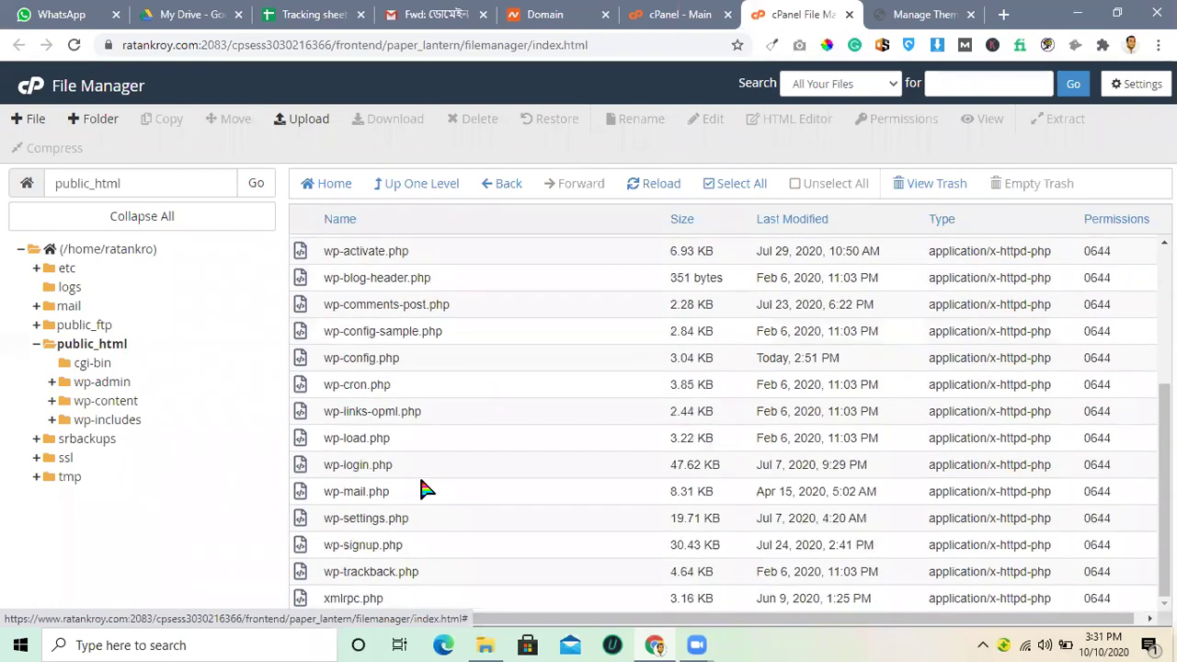
left_click(436, 494)
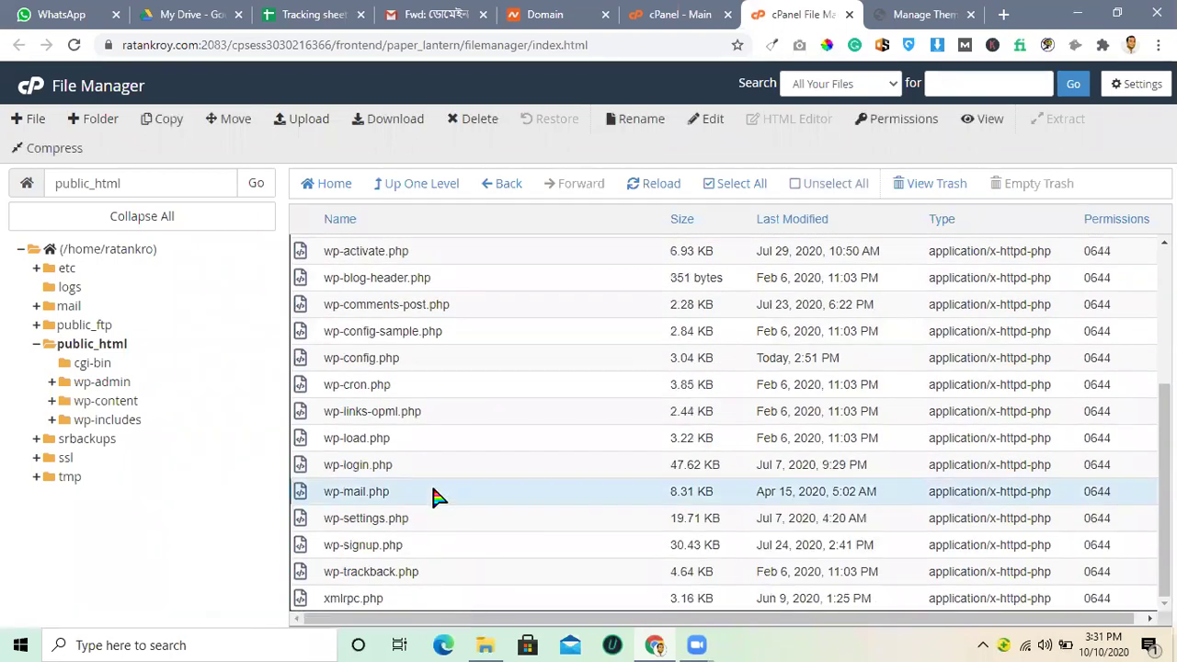
key("ctrl+a")
left_click(420, 495, "ctrl")
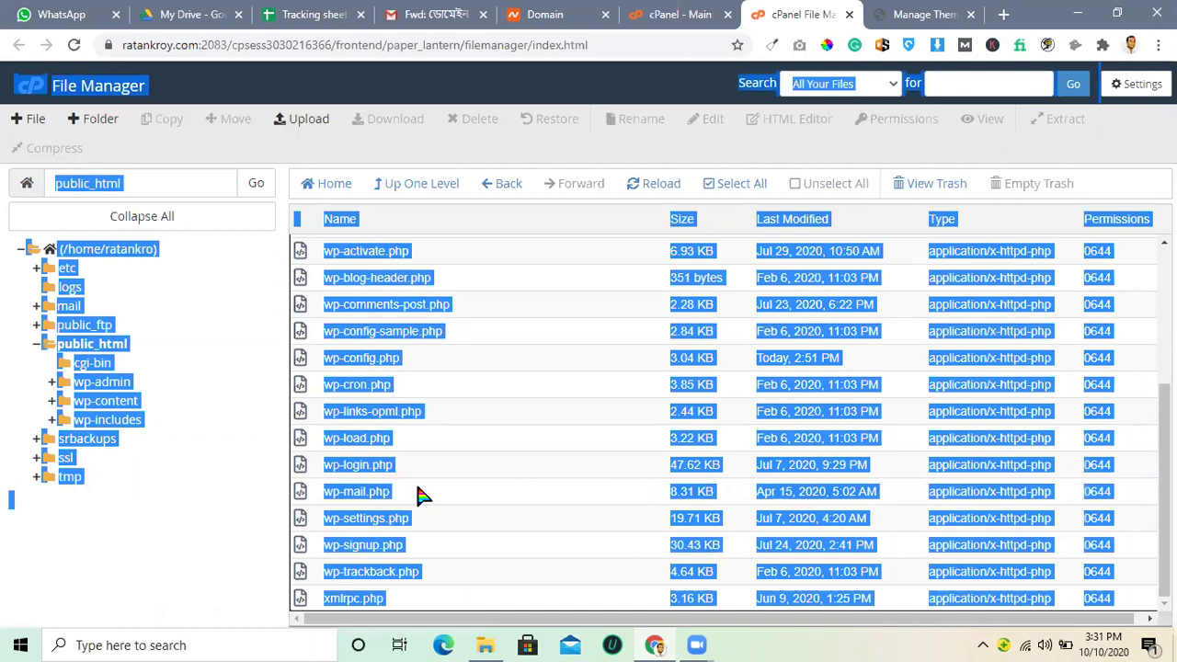
left_click(420, 494)
scroll(423, 442, "up", 3)
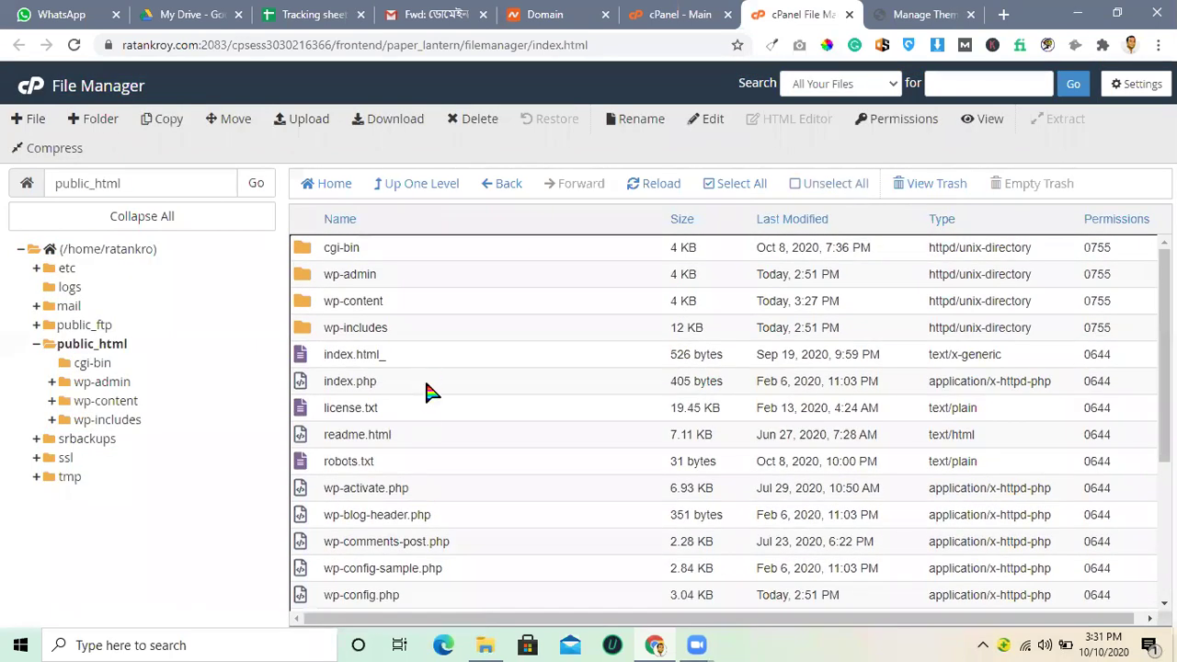
Step: Select cgi-bin, wp-admin, wp-content, wp-includes and the root files from index.html_ through wp-config.php
left_click(424, 257)
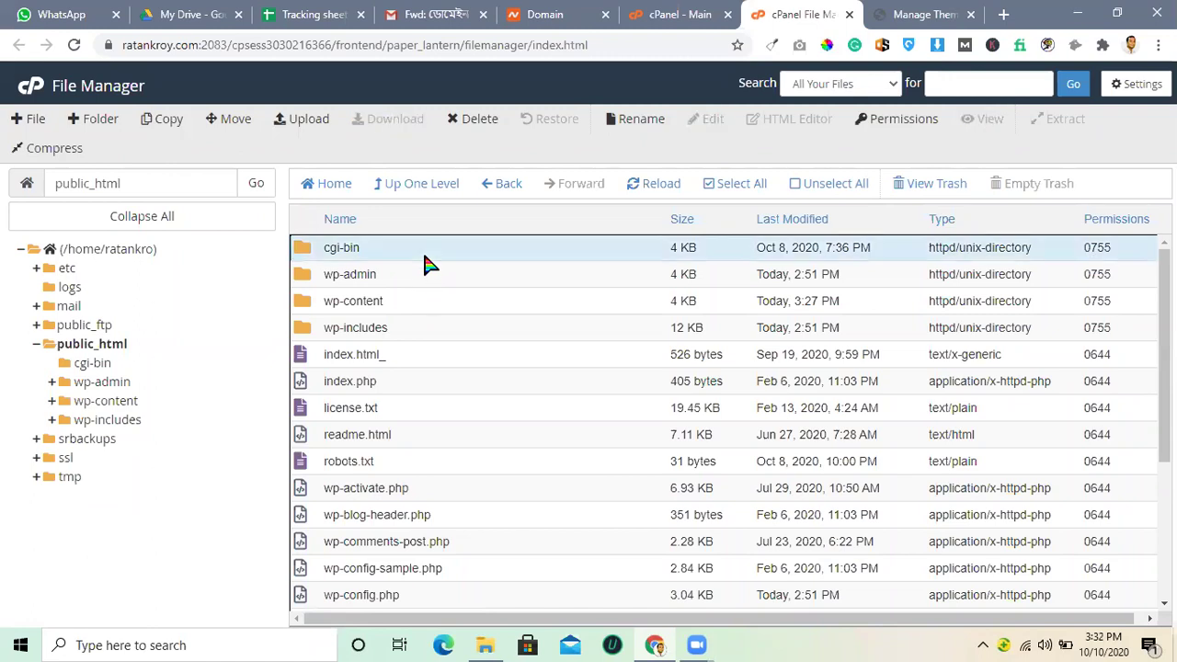
left_click(427, 280, "ctrl")
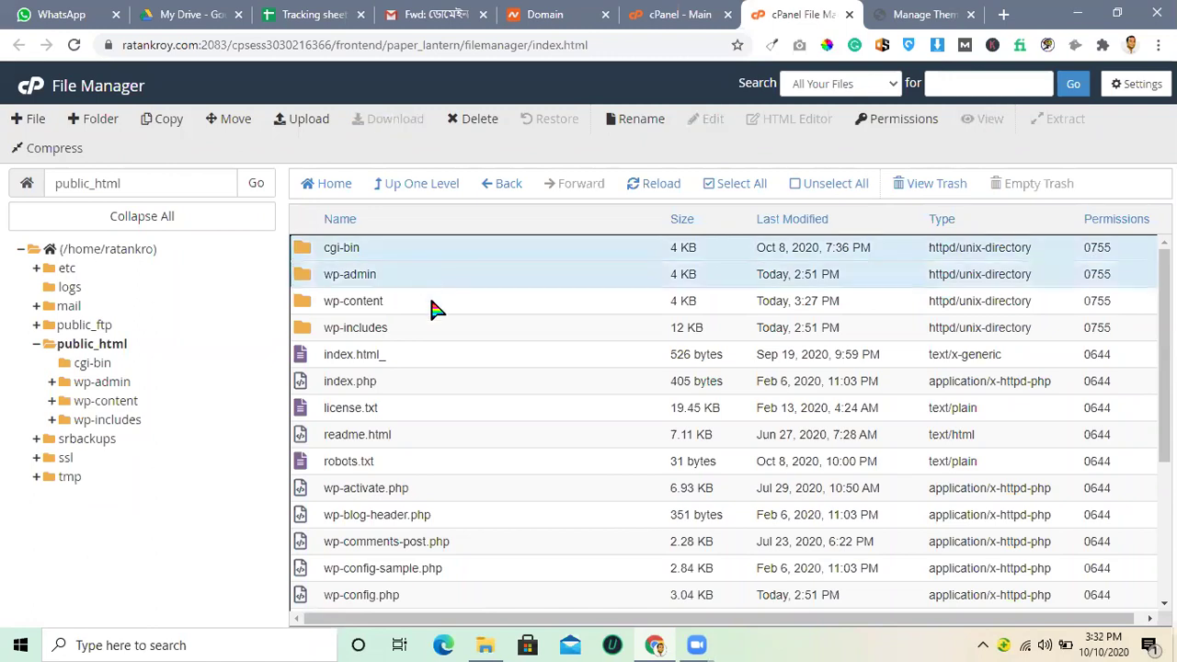
left_click(434, 310, "ctrl")
left_click(436, 322, "ctrl")
left_click(443, 352, "ctrl")
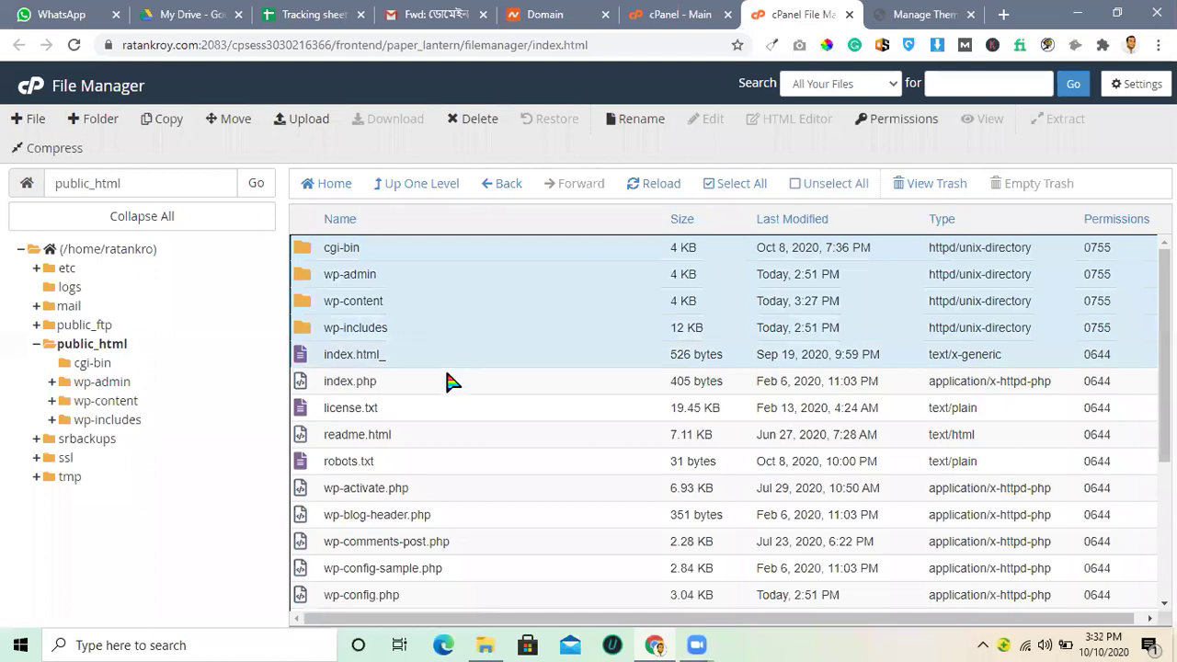
left_click(450, 386, "ctrl")
left_click(458, 409, "ctrl")
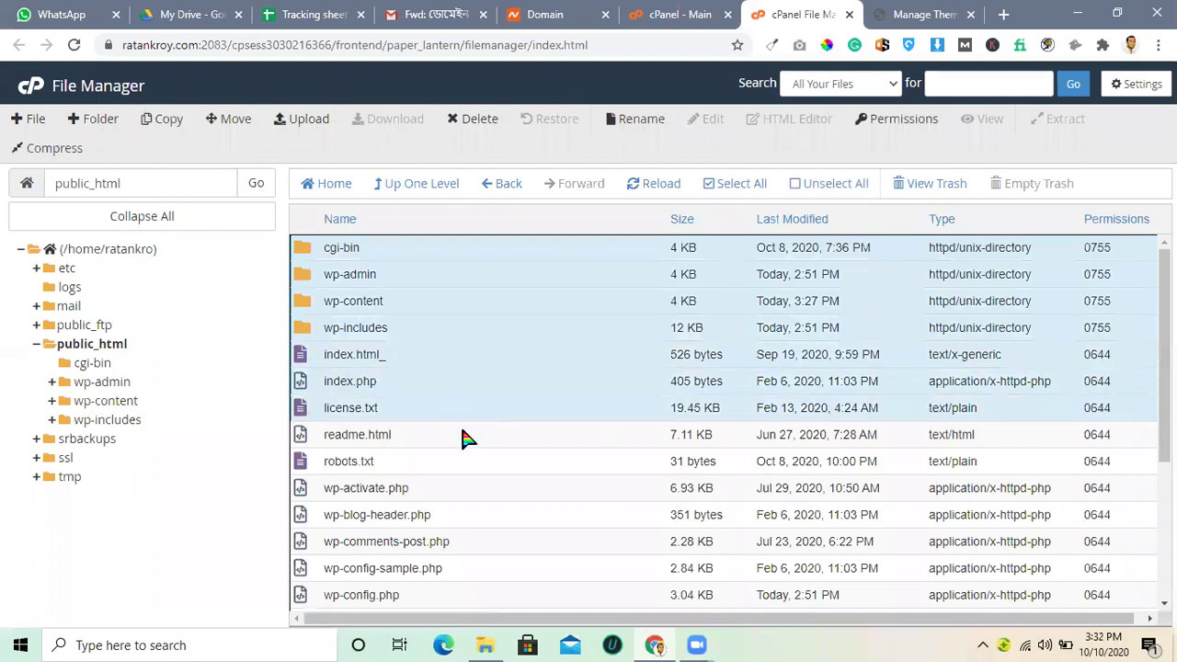
left_click(464, 439, "ctrl")
left_click(470, 461, "ctrl")
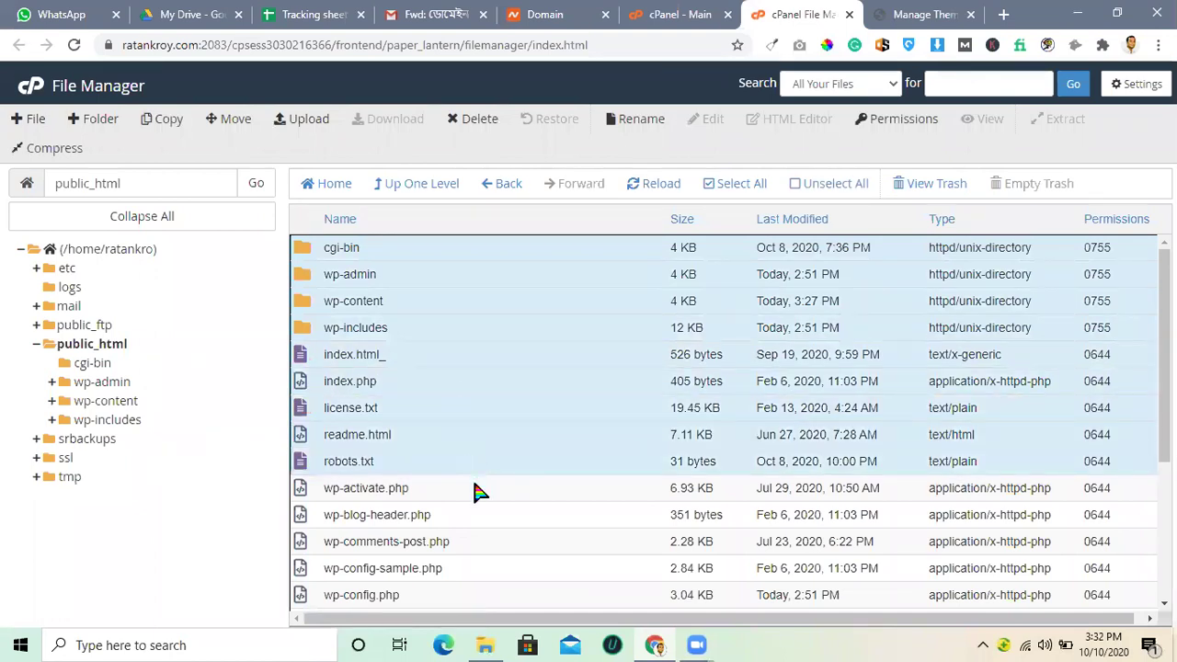
left_click(476, 488, "ctrl")
left_click(487, 520, "ctrl")
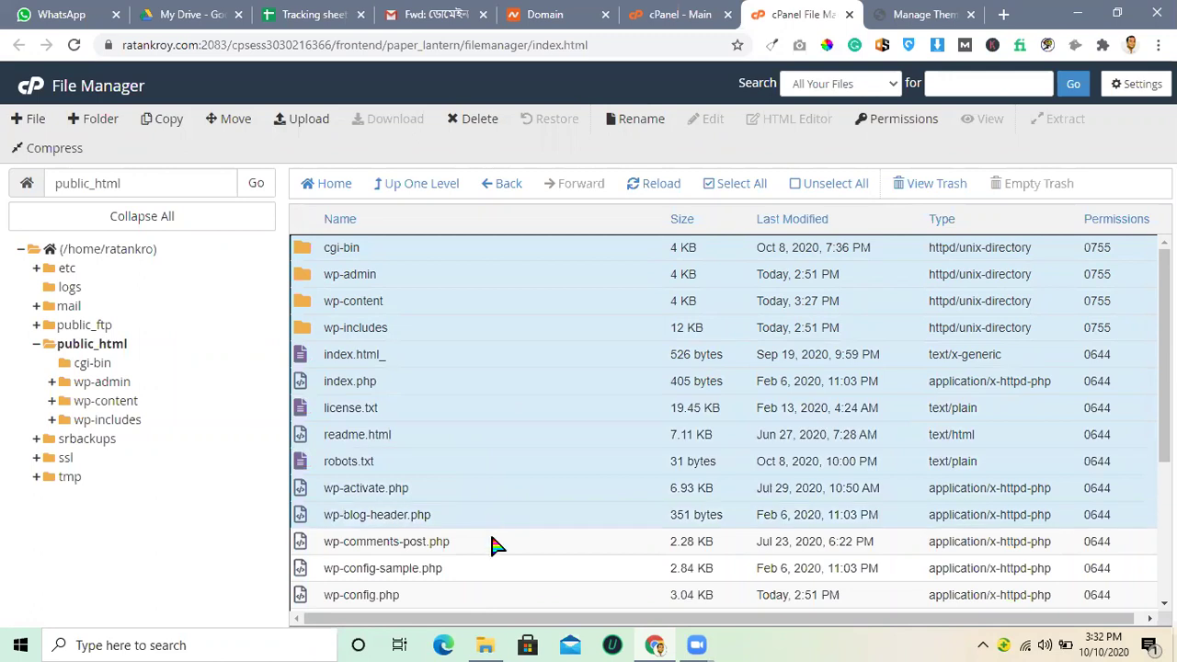
left_click(490, 541, "ctrl")
left_click(493, 568, "ctrl")
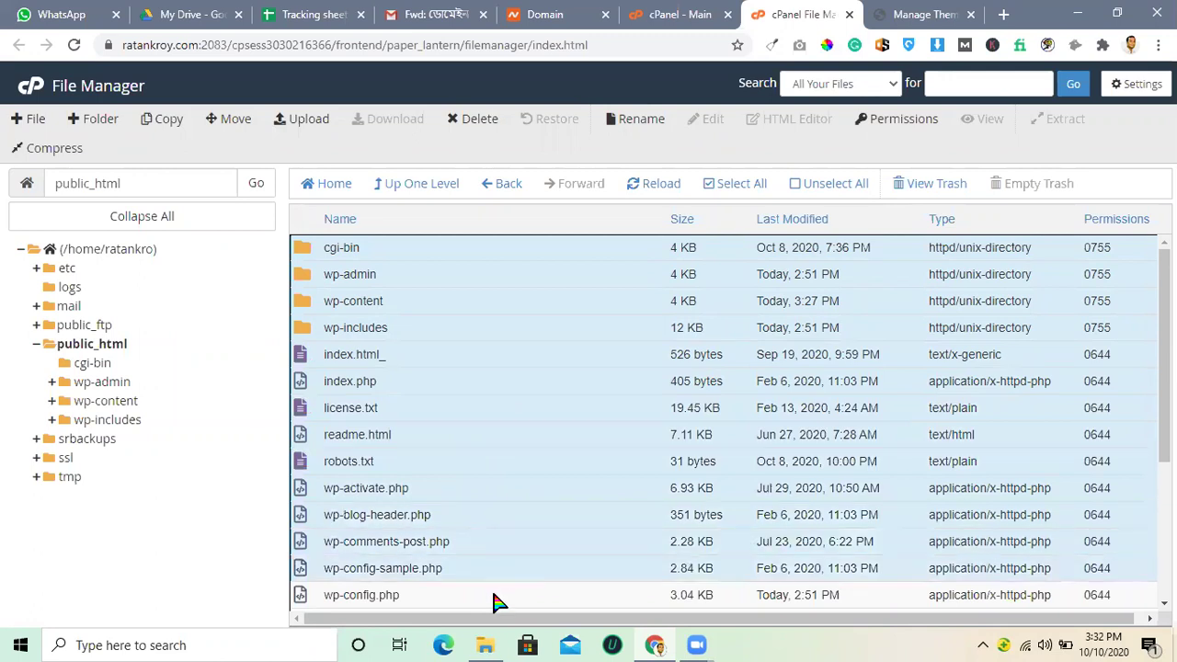
left_click(493, 595, "ctrl")
Step: Extend the selection to the remaining files, wp-cron.php through xmlrpc.php, including wp-trackback.php
scroll(723, 424, "down", 3)
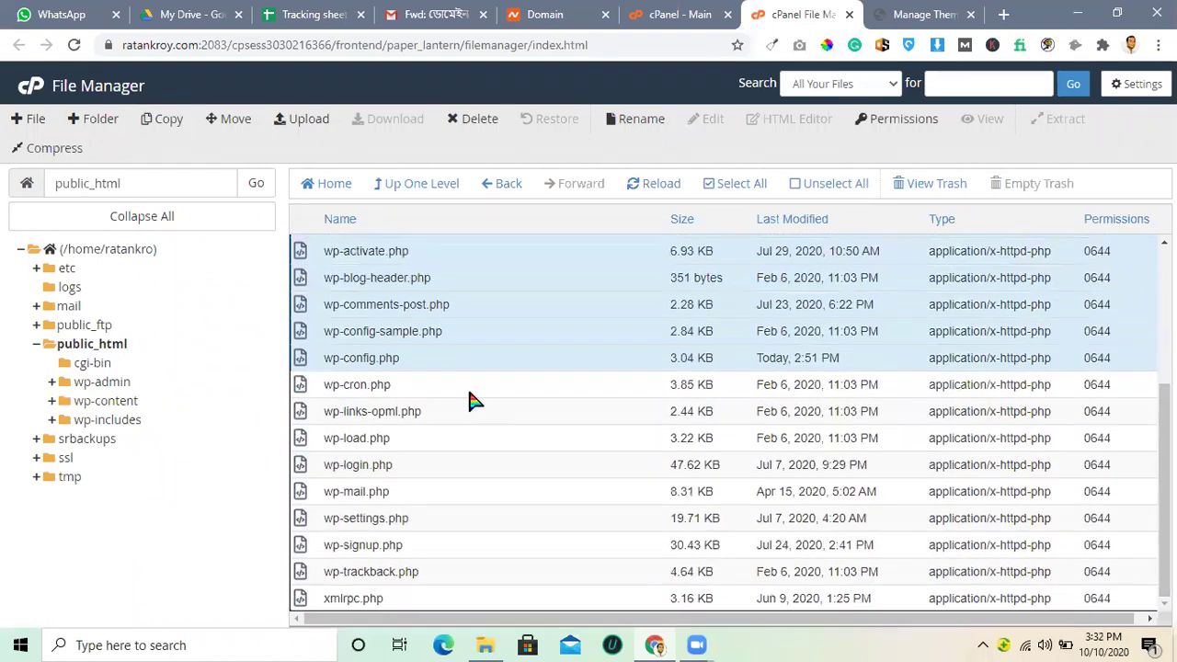
left_click(467, 386, "ctrl")
left_click(490, 421, "ctrl")
left_click(488, 462, "ctrl")
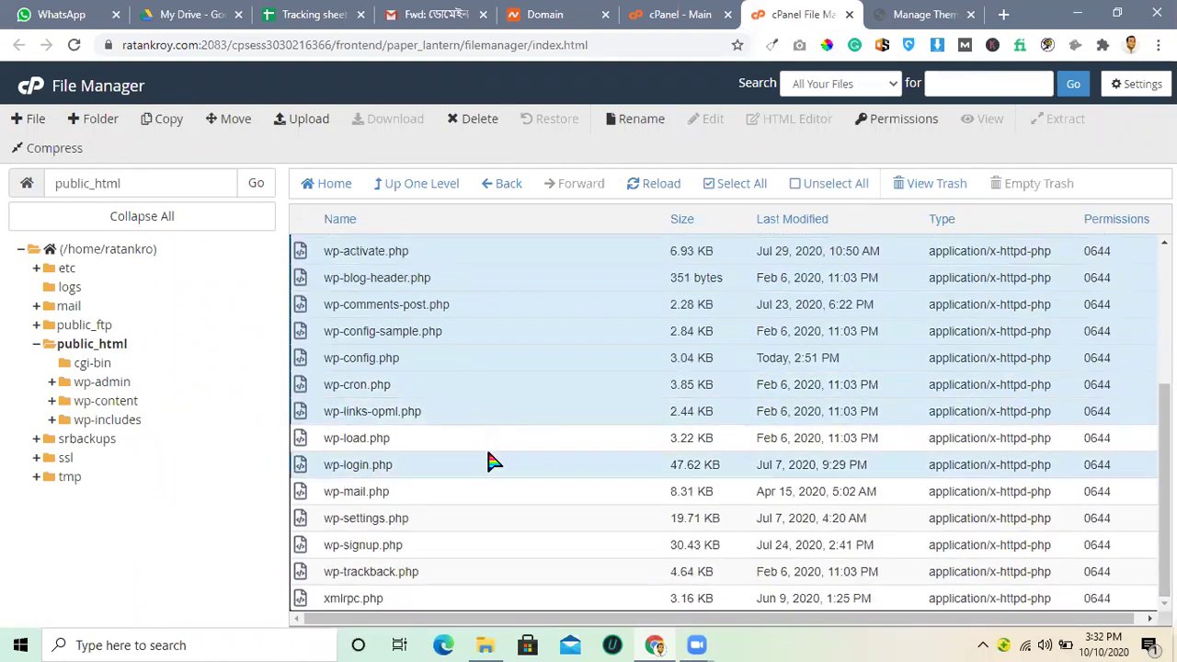
left_click(504, 451, "ctrl")
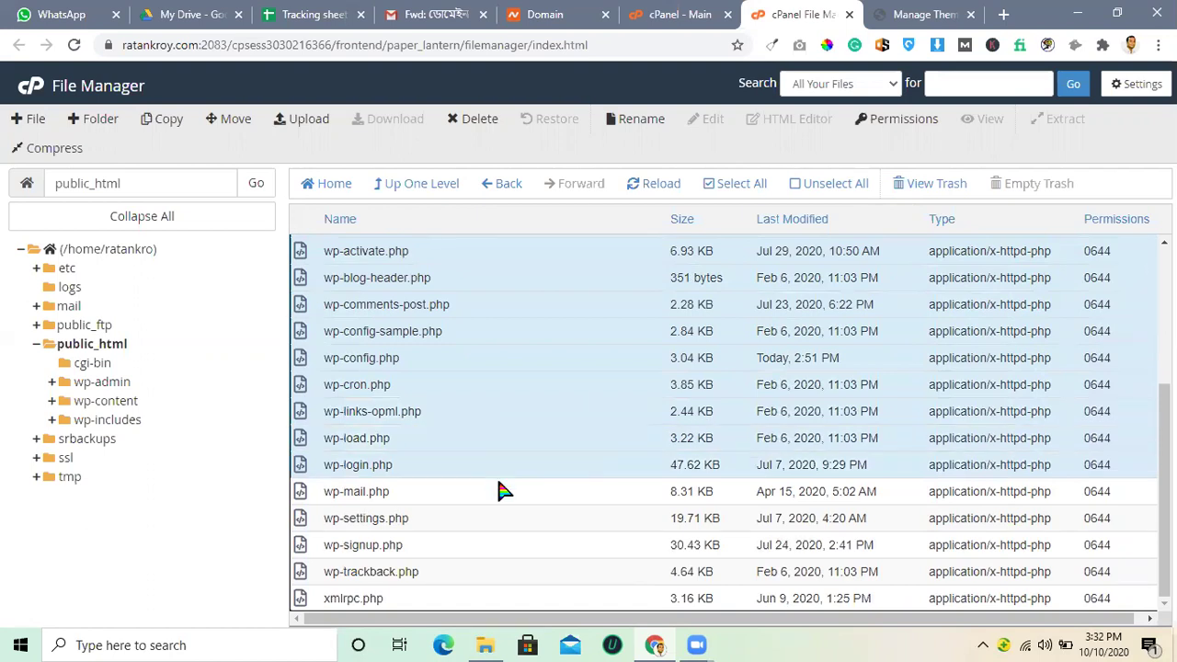
left_click(502, 489, "ctrl")
left_click(504, 529, "ctrl")
left_click(506, 552, "ctrl")
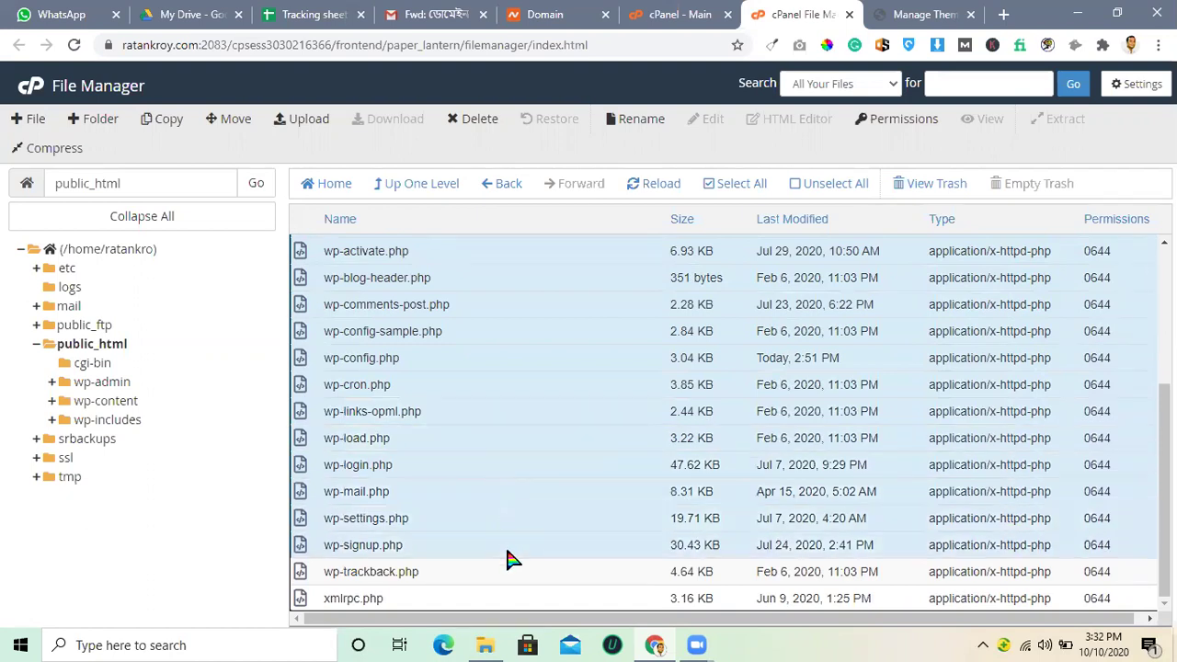
left_click(508, 599, "ctrl")
left_click(512, 599, "ctrl")
left_click(519, 568, "ctrl")
left_click(514, 599, "ctrl")
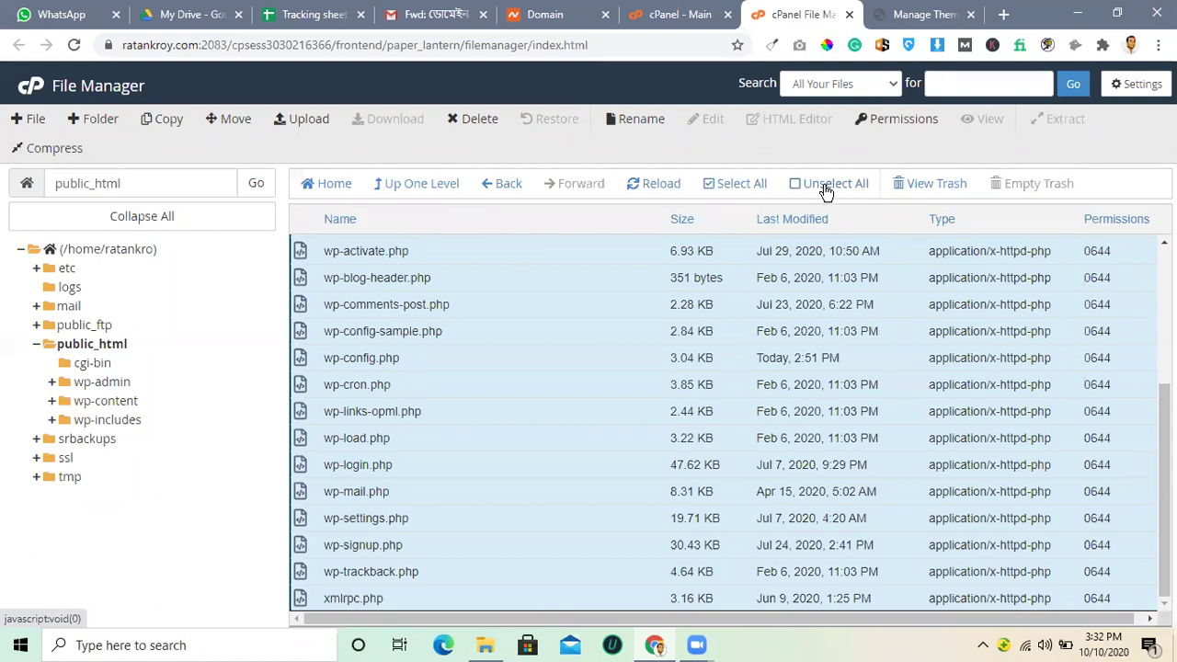
Step: Permanently delete all the selected files, skipping the trash
right_click(570, 338)
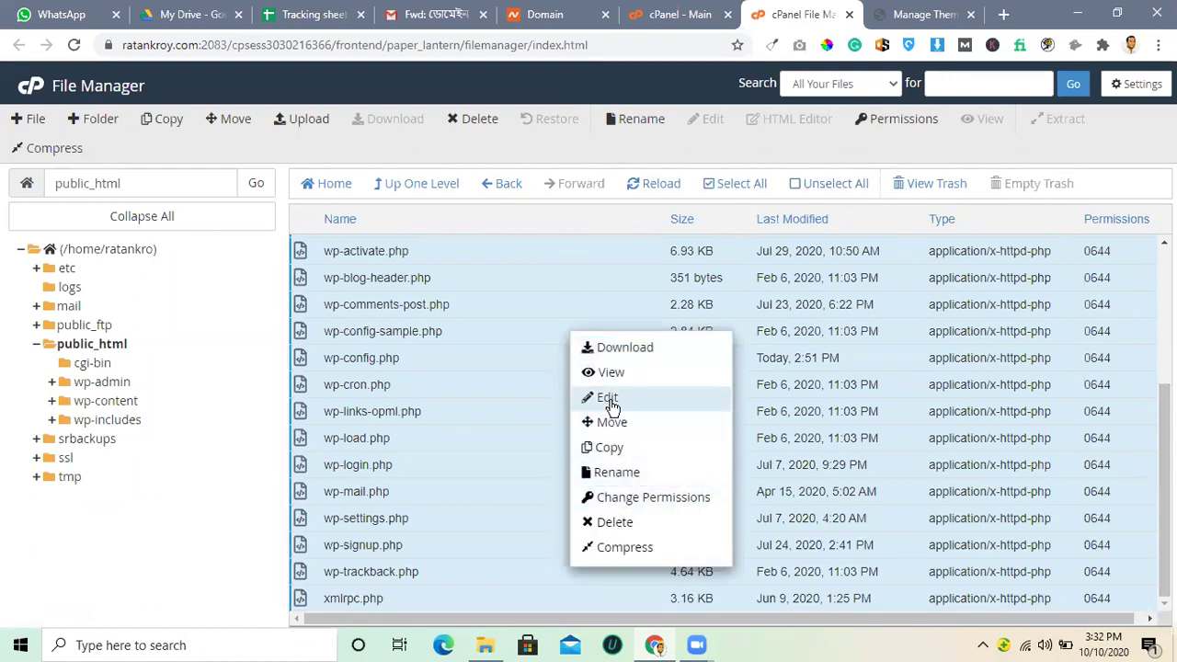
left_click(610, 529)
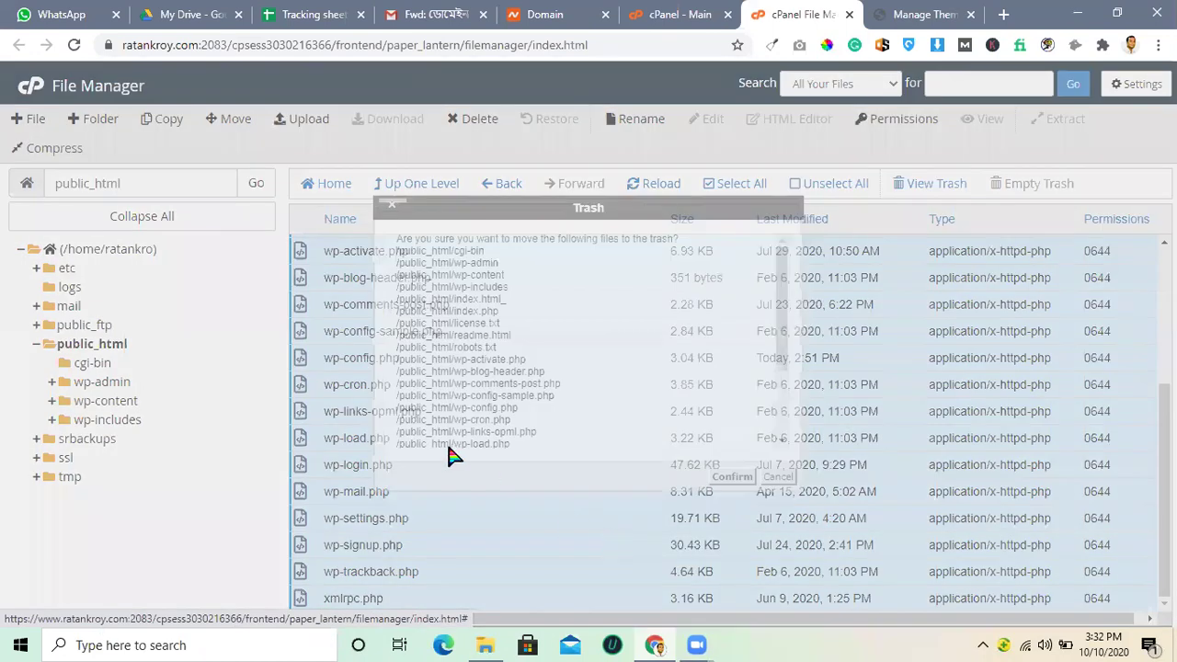
scroll(442, 441, "down", 2)
left_click(436, 429)
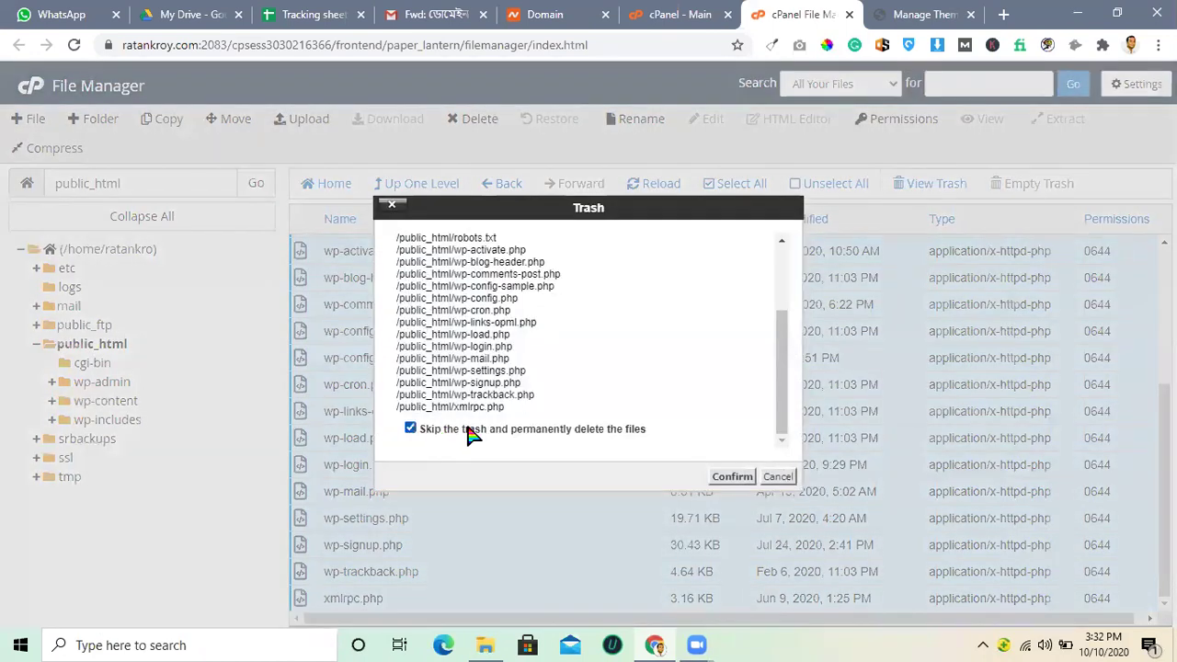
left_click(735, 478)
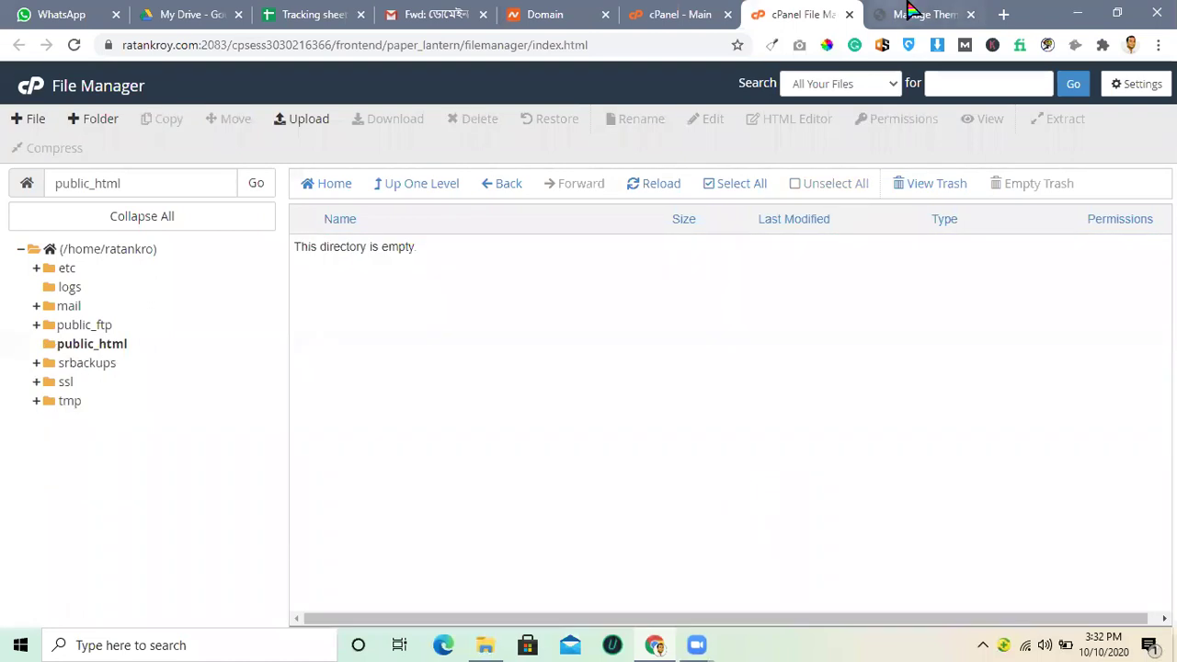
left_click(915, 12)
Step: Reload the themes page, then load the site's wp-admin address
right_click(915, 11)
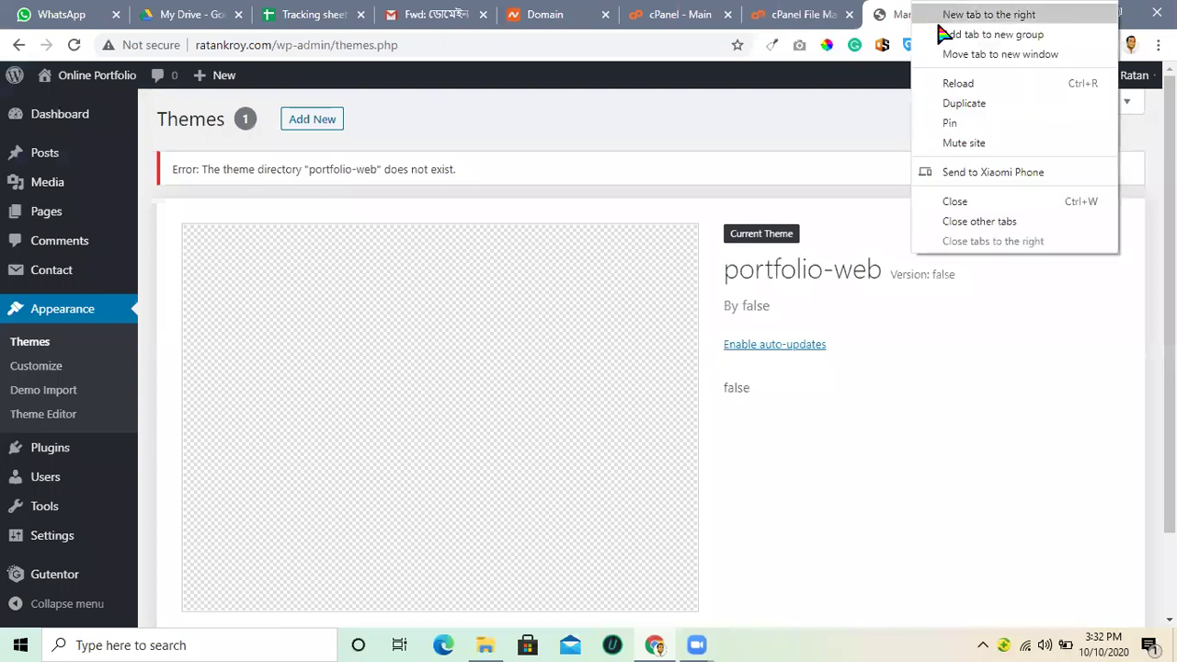
left_click(958, 84)
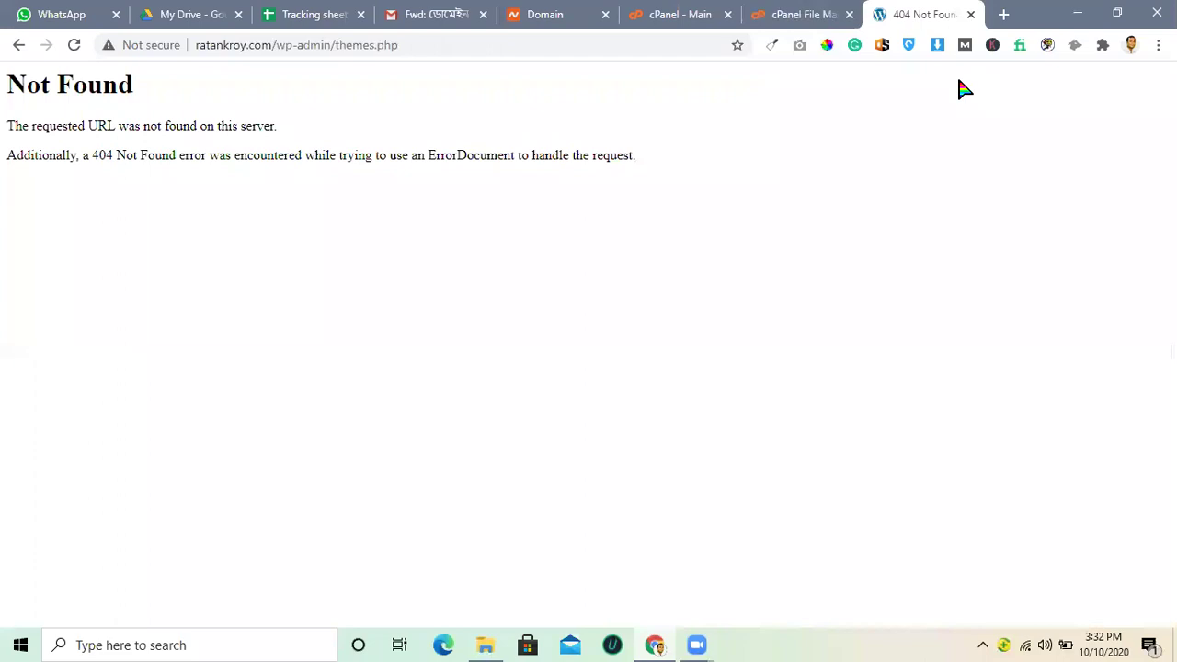
left_click(335, 44)
key("shift+End")
key("BackSpace")
key("Return")
Step: Load the ratankroy.com/ root address, which now returns 403 Forbidden
left_click_drag(277, 45, 407, 71)
key("BackSpace")
key("Return")
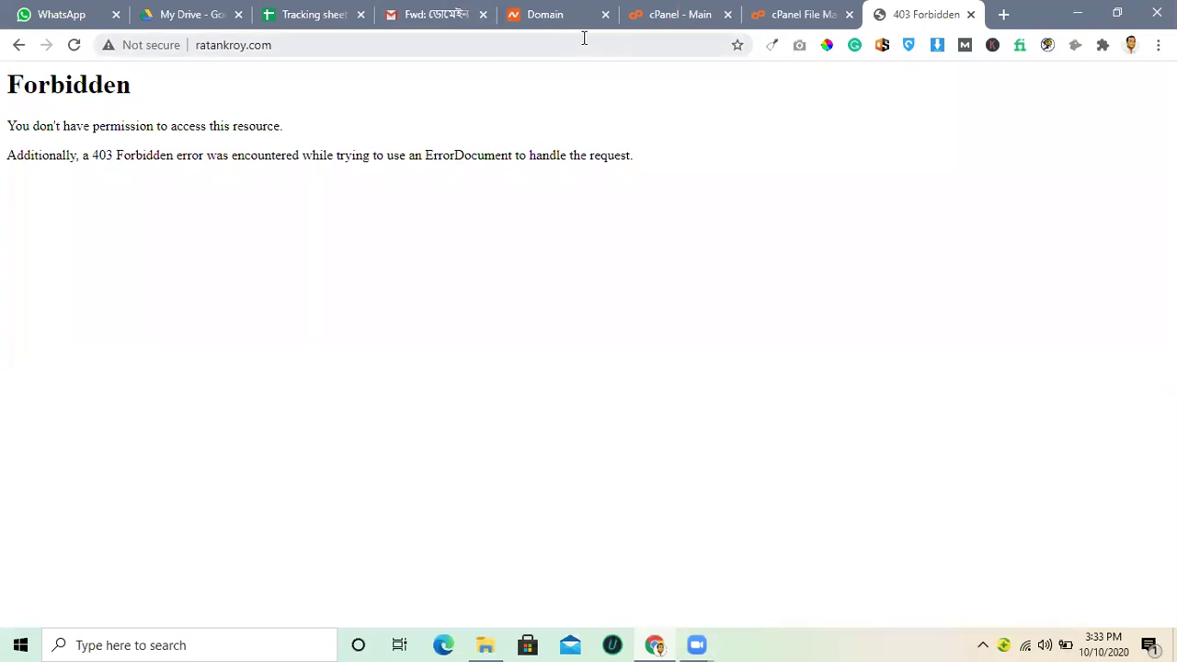
left_click(694, 26)
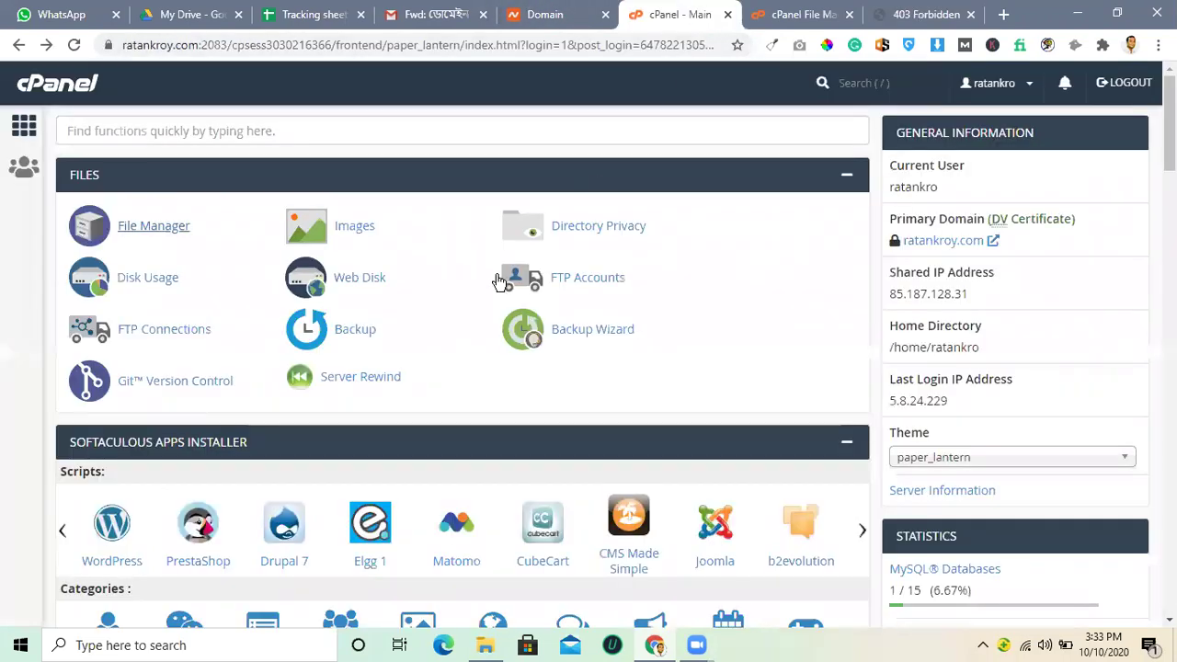
Step: Open WordPress in Softaculous and start removing the ratankroy.com installation under Current Installations
scroll(478, 304, "down", 1)
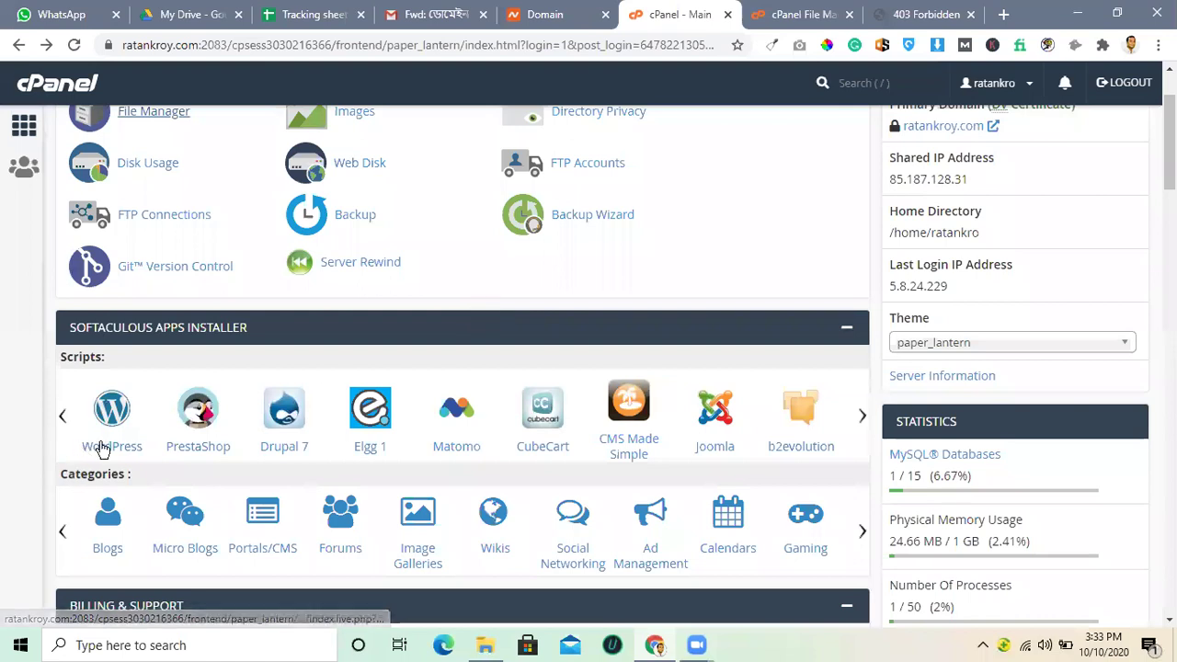
left_click(106, 450)
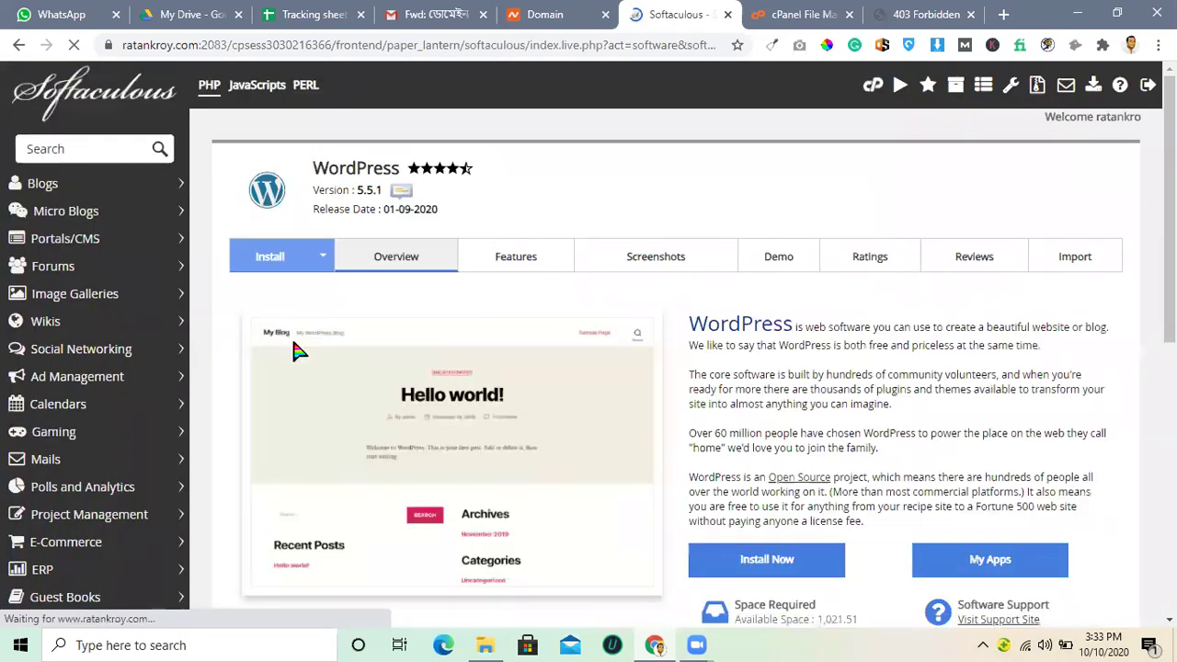
scroll(676, 368, "down", 4)
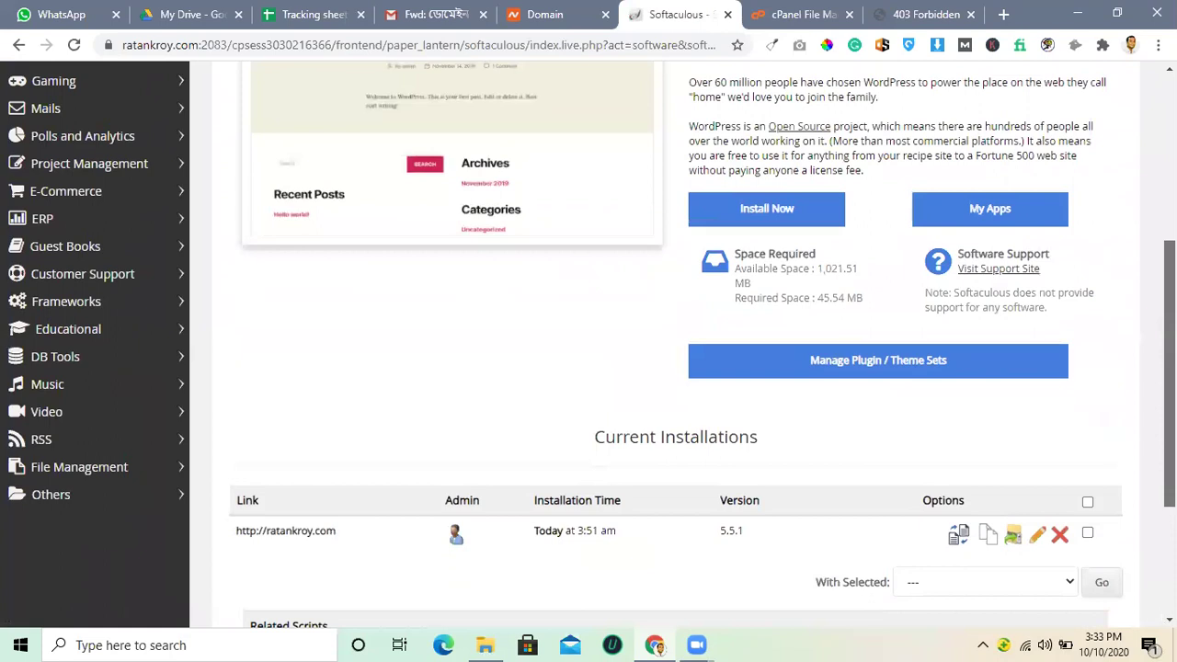
scroll(676, 368, "down", 2)
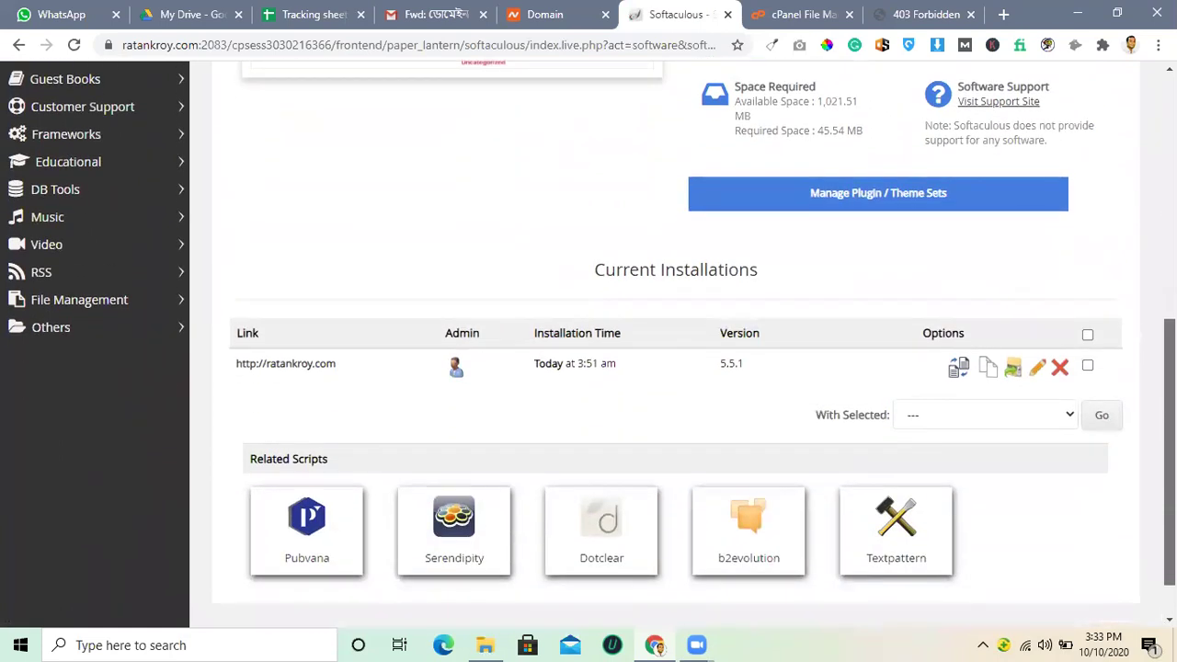
left_click(1059, 370)
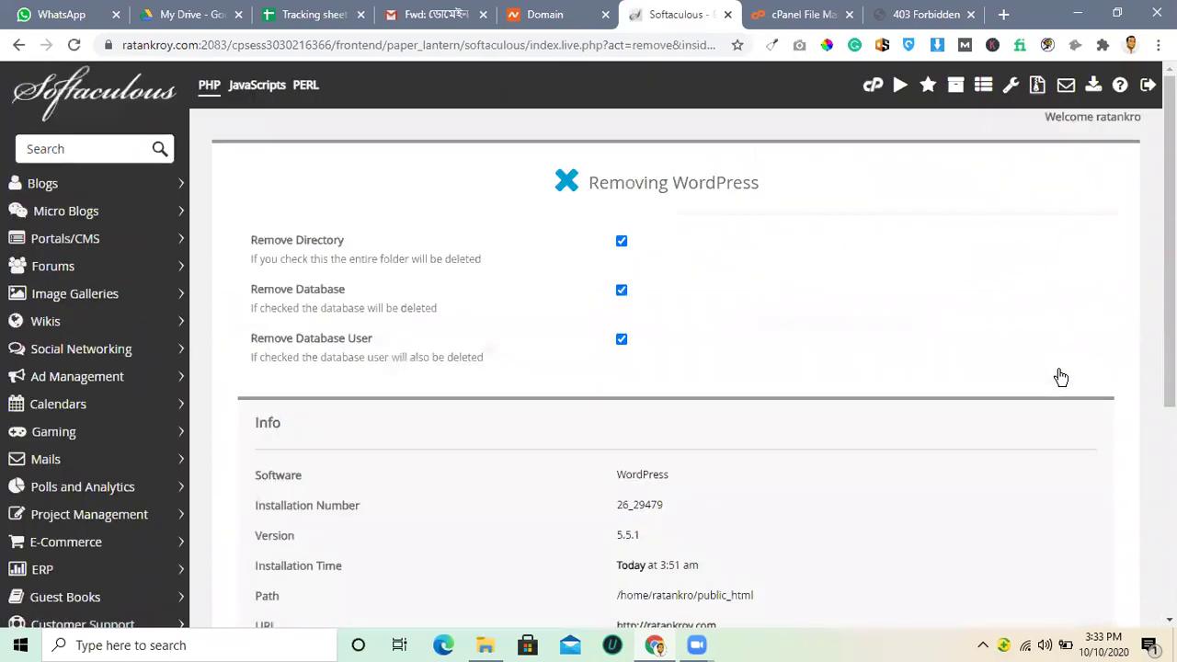
Step: Confirm removal of the ratankroy.com WordPress installation, then return to the WordPress overview
scroll(162, 163, "down", 4)
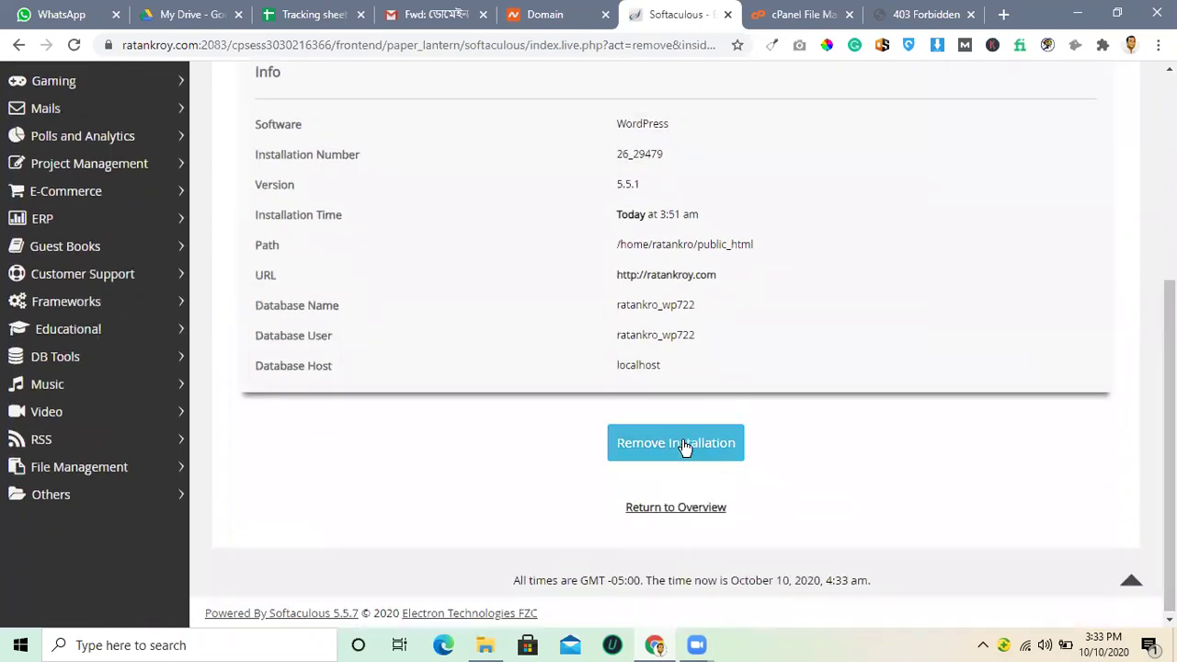
left_click(682, 447)
left_click(672, 164)
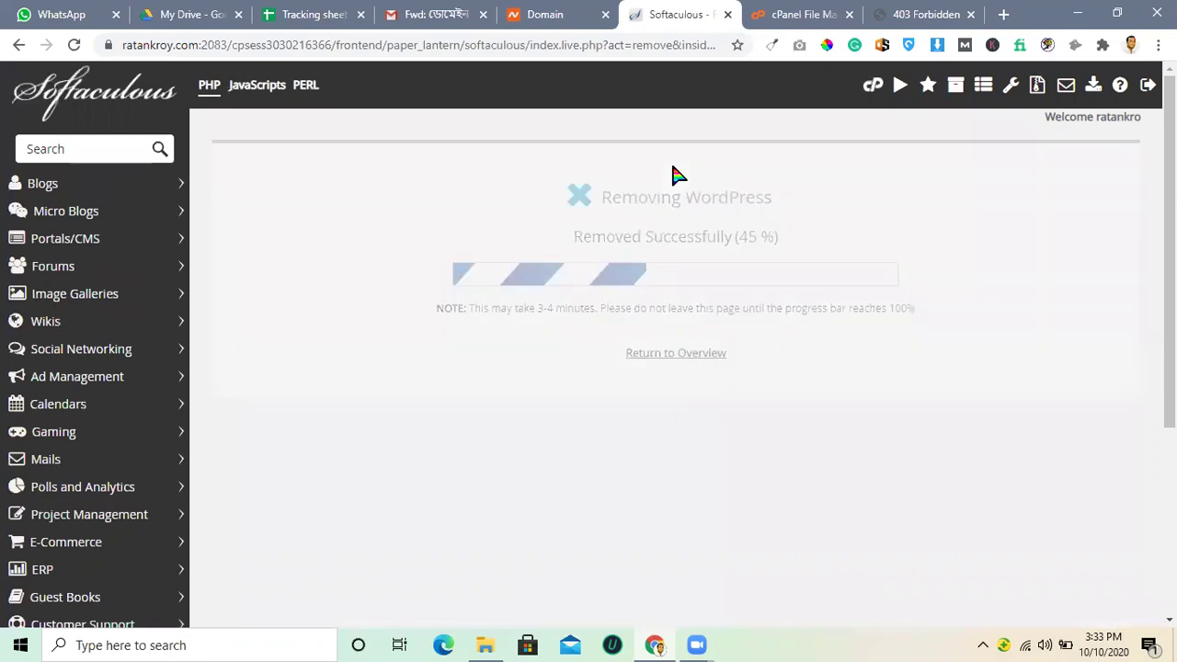
left_click(685, 267)
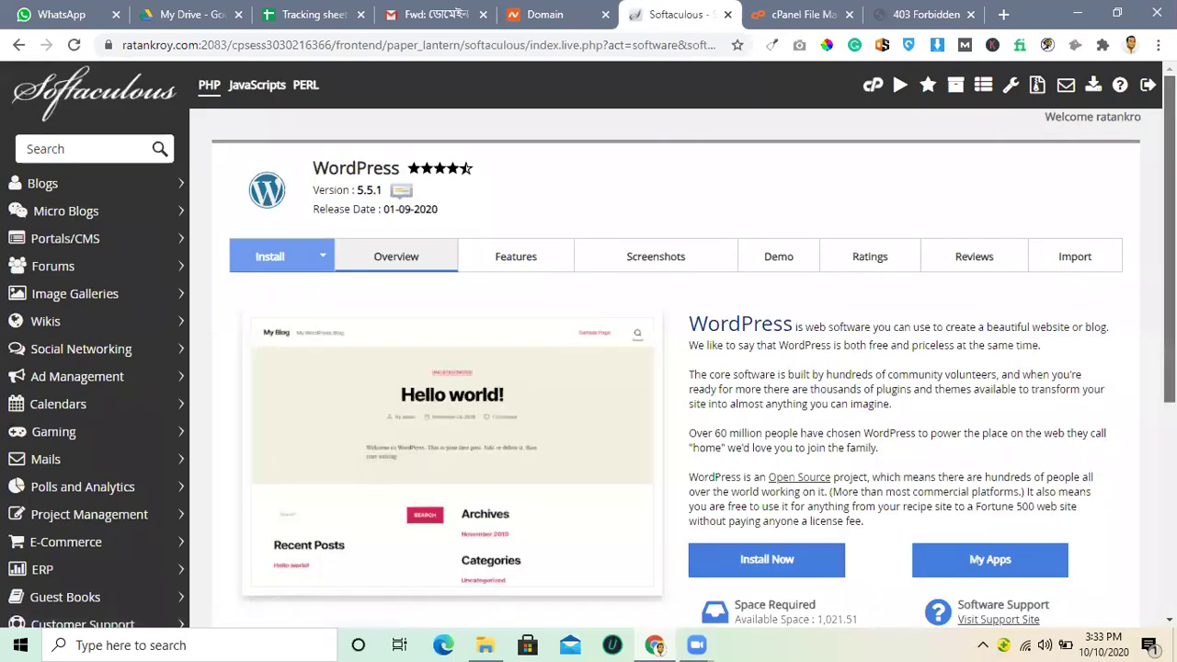
scroll(676, 368, "down", 4)
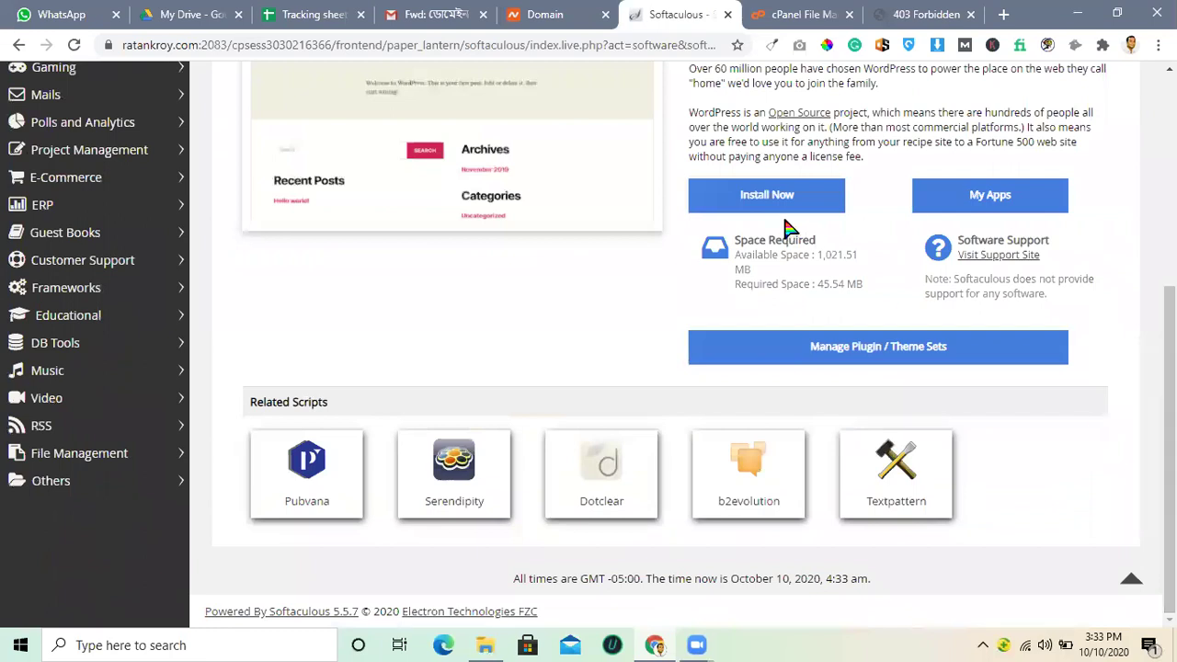
Step: Start a new WordPress install, setting the owner's name as Site Name and 'Digital Marketer' description
left_click(774, 194)
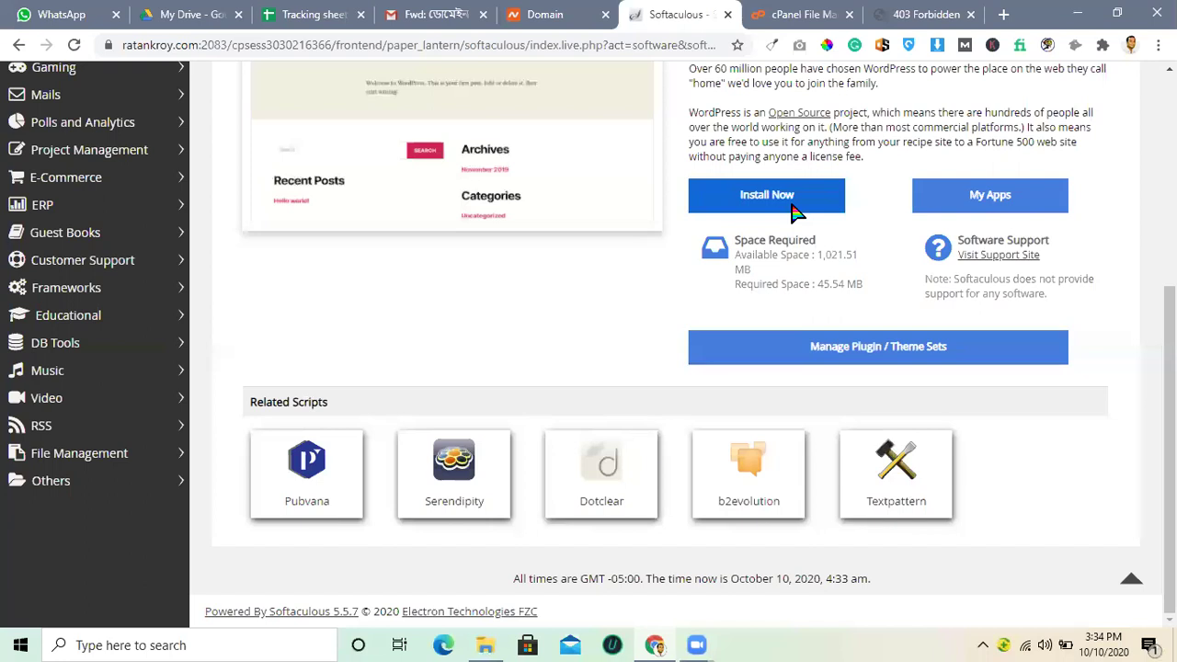
left_click(736, 195)
left_click_drag(732, 172, 519, 196)
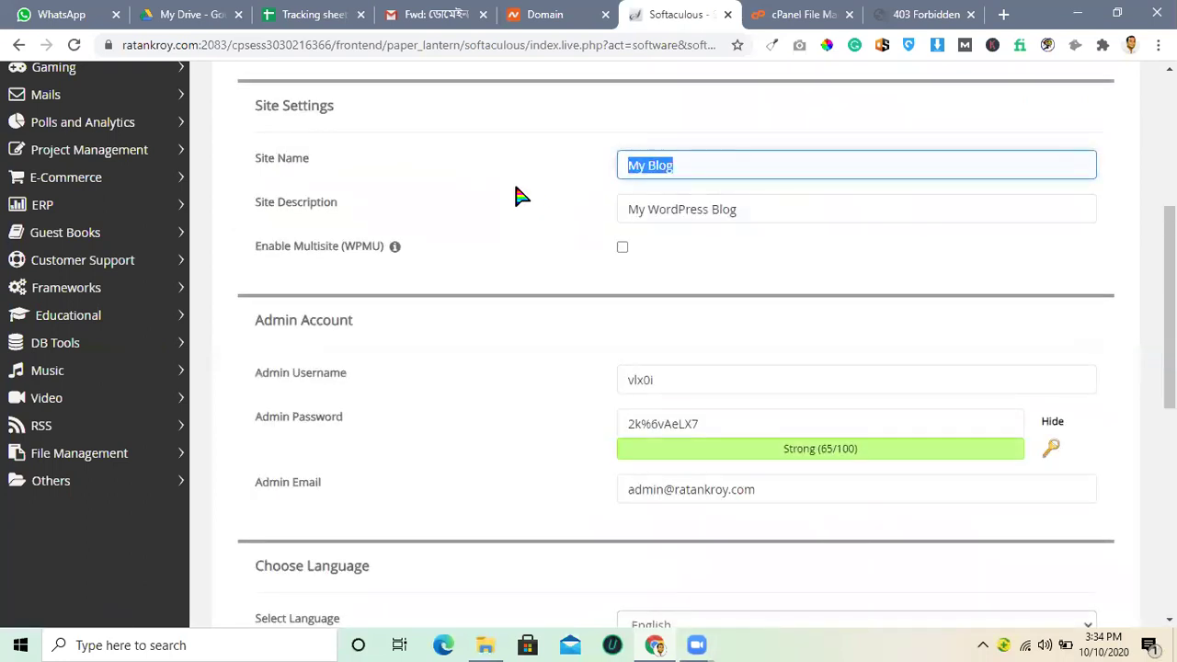
type("Ratan Kumar Roy")
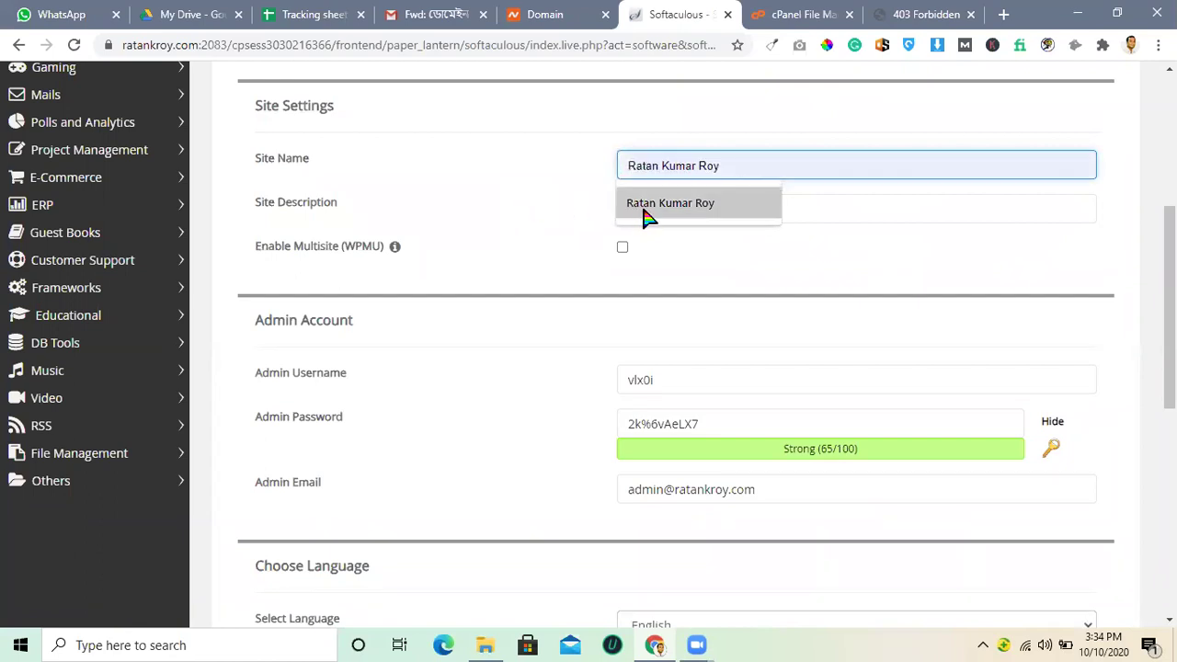
left_click(648, 207)
left_click(724, 213)
left_click_drag(771, 213, 617, 210)
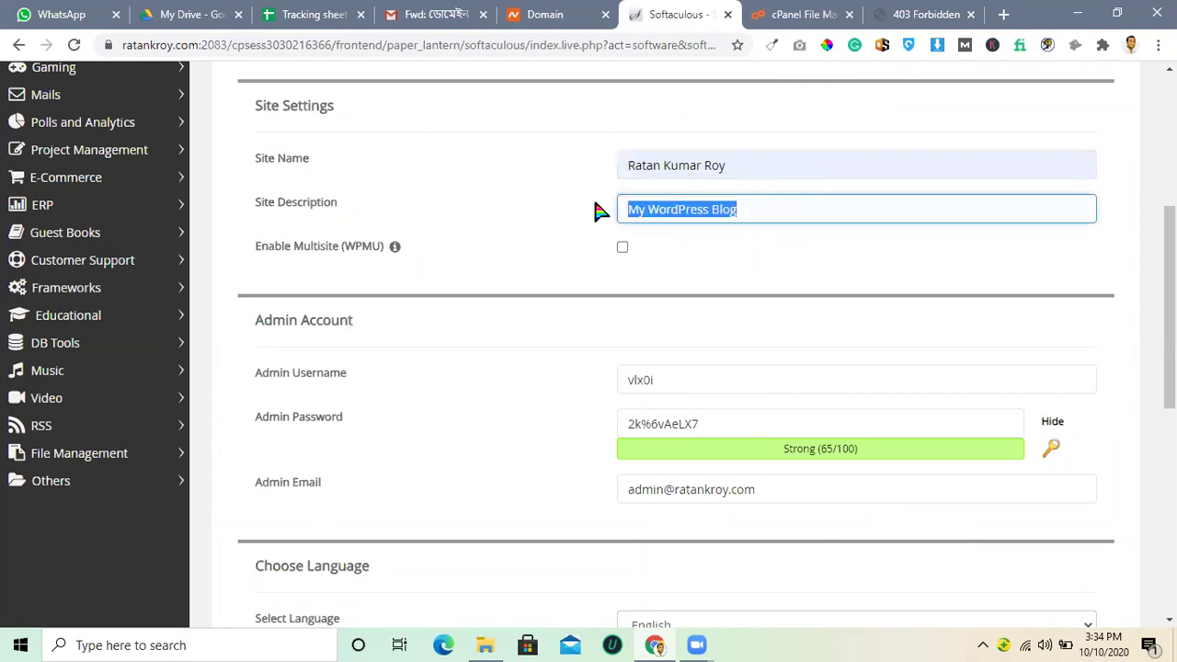
type("Digital Marketer")
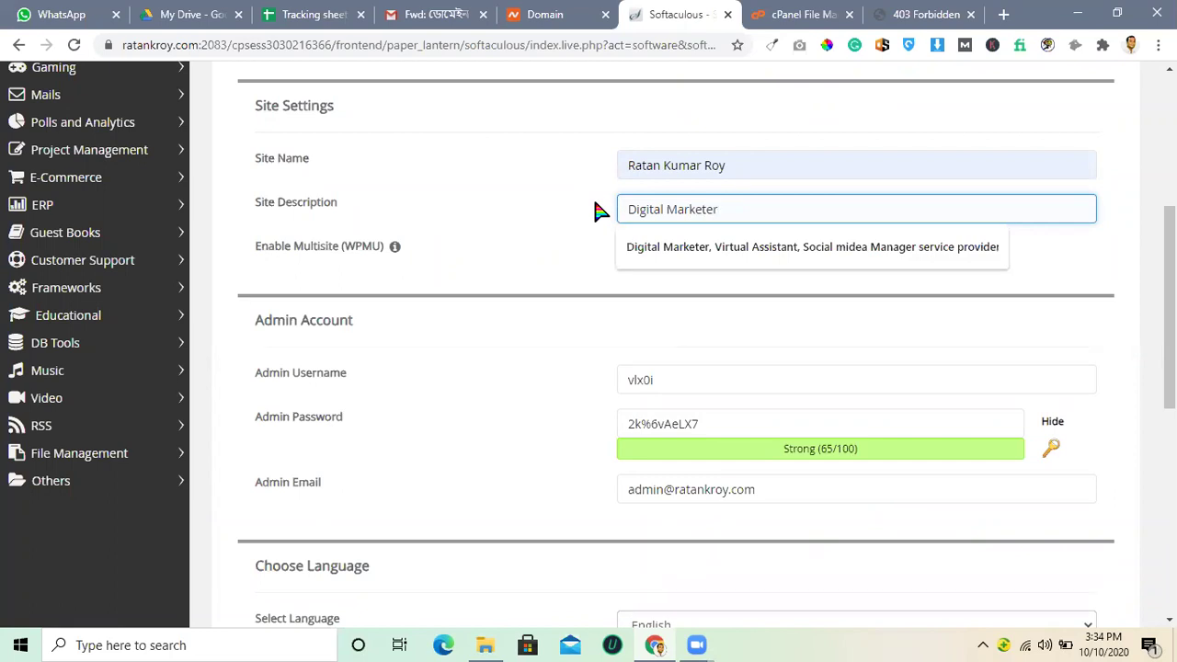
left_click(765, 320)
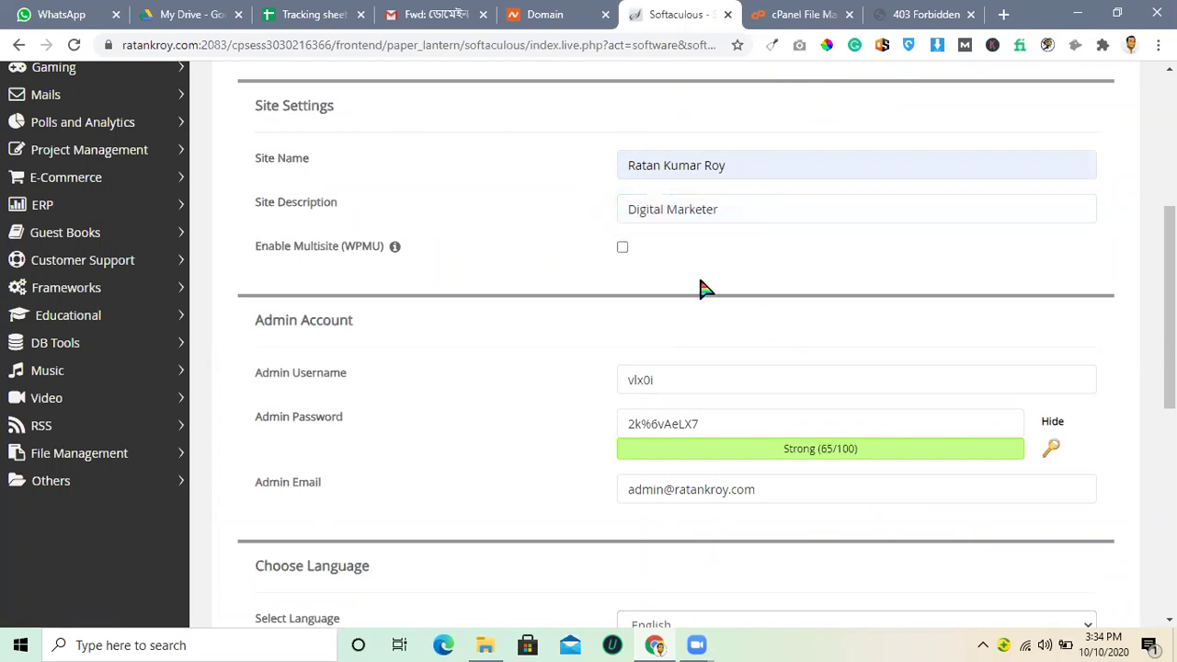
Step: Replace the generated admin username and enter a new admin password
scroll(685, 183, "down", 2)
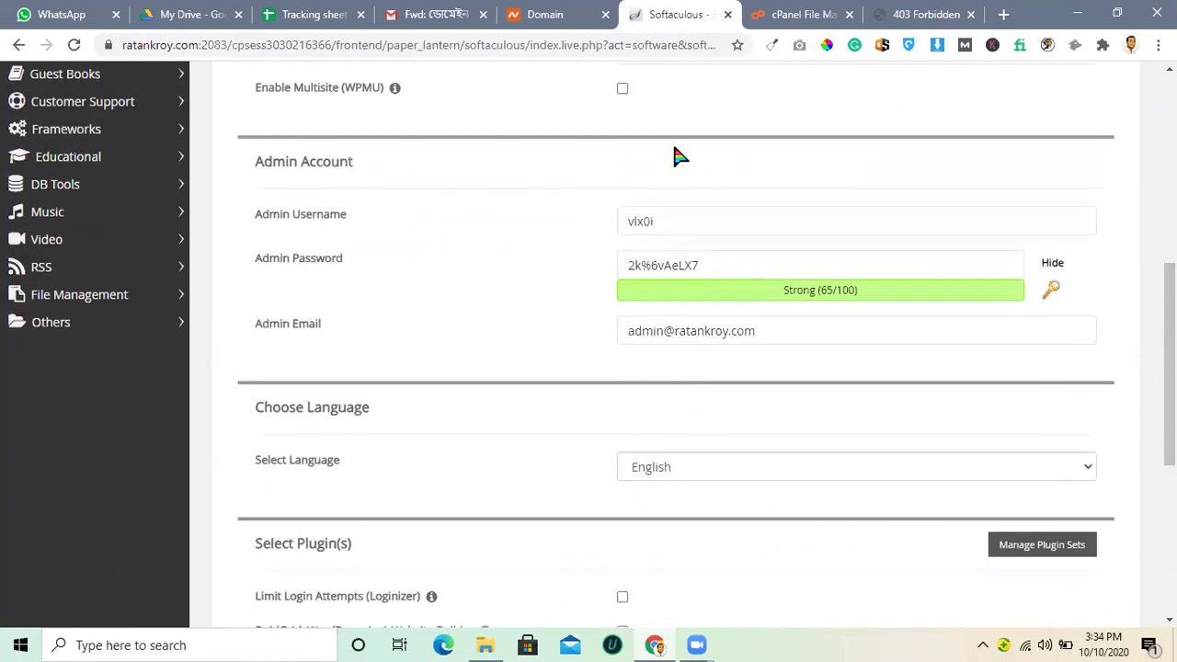
left_click_drag(674, 223, 588, 220)
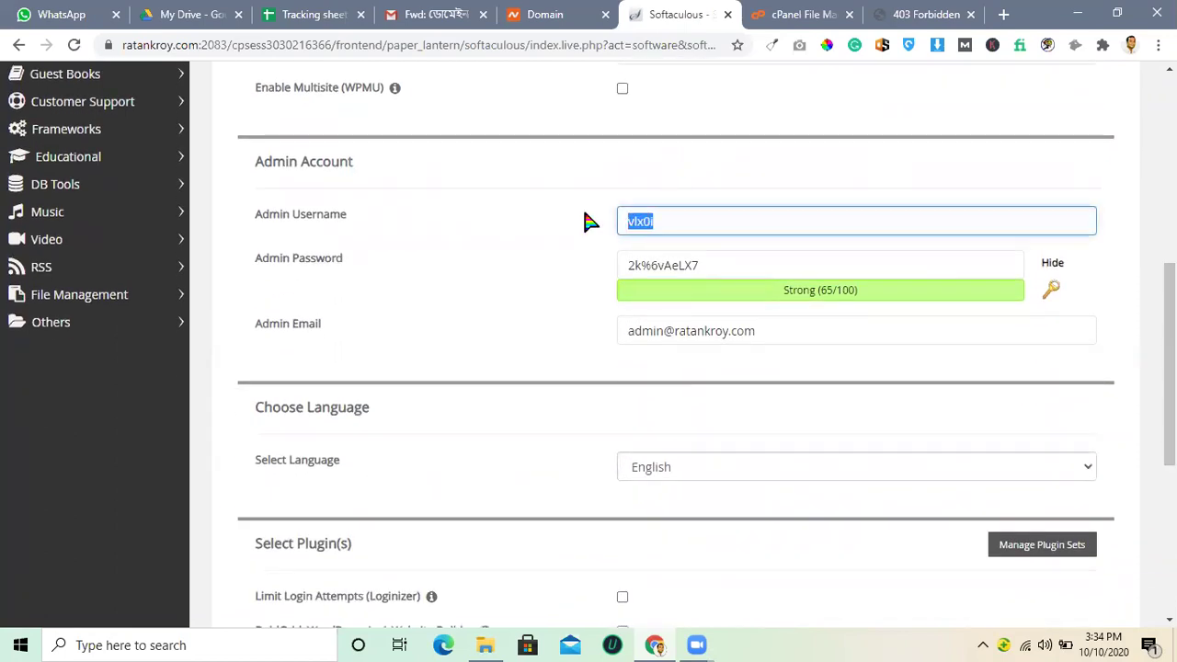
type("Ratan")
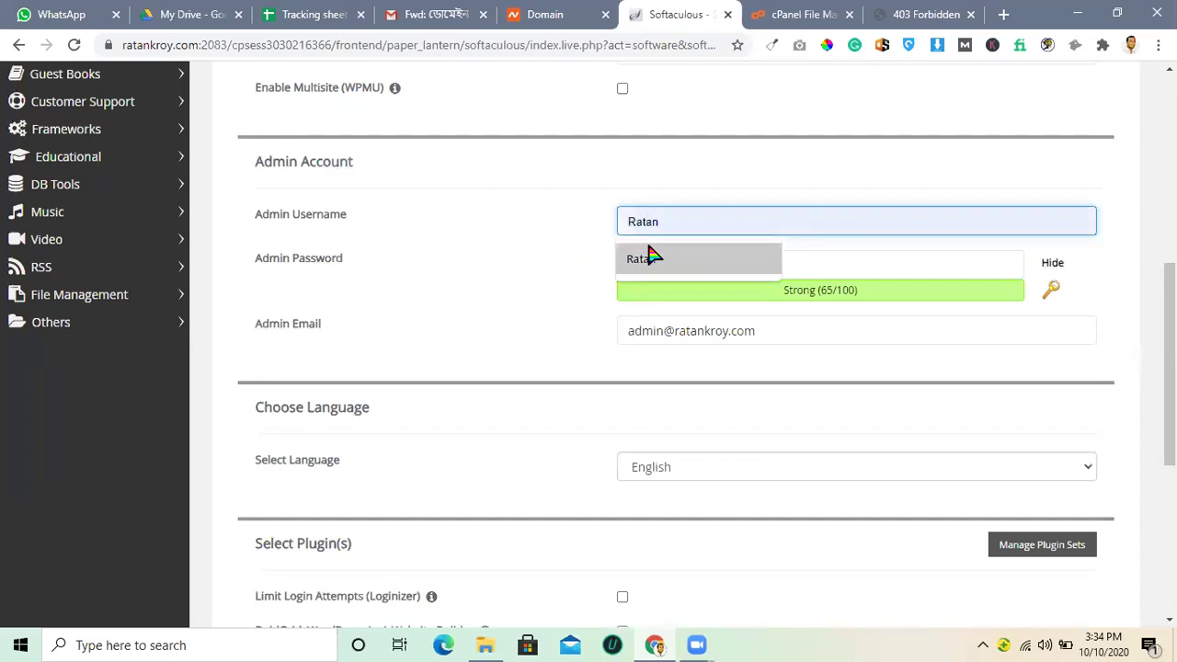
left_click(649, 257)
left_click_drag(703, 265, 551, 280)
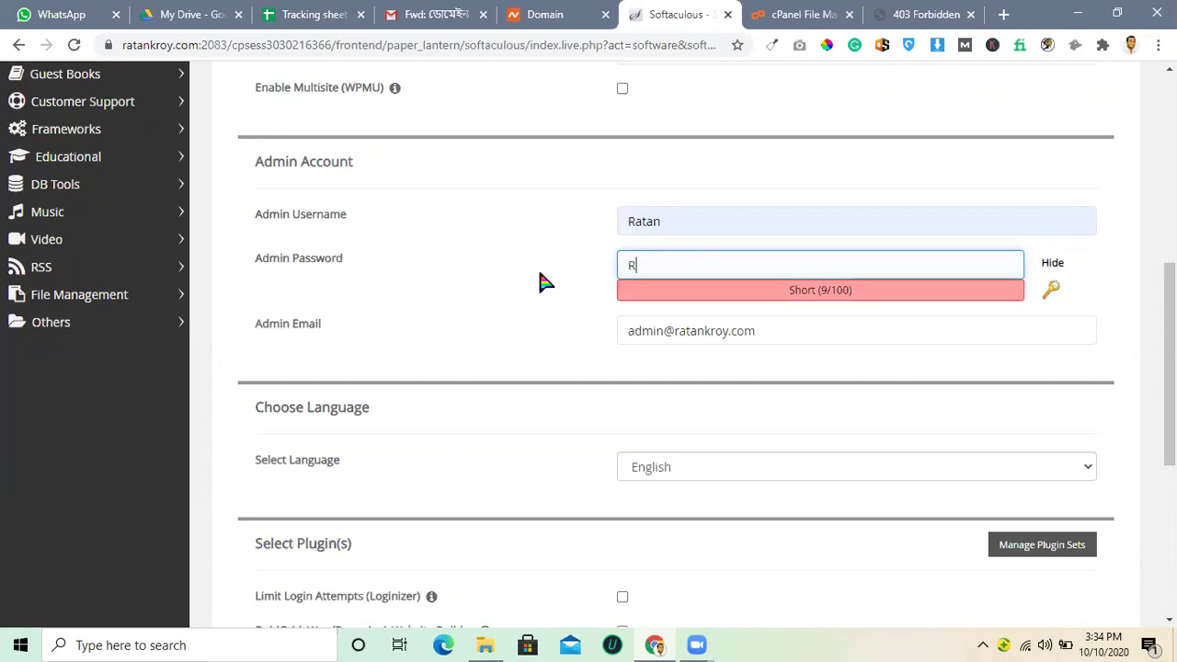
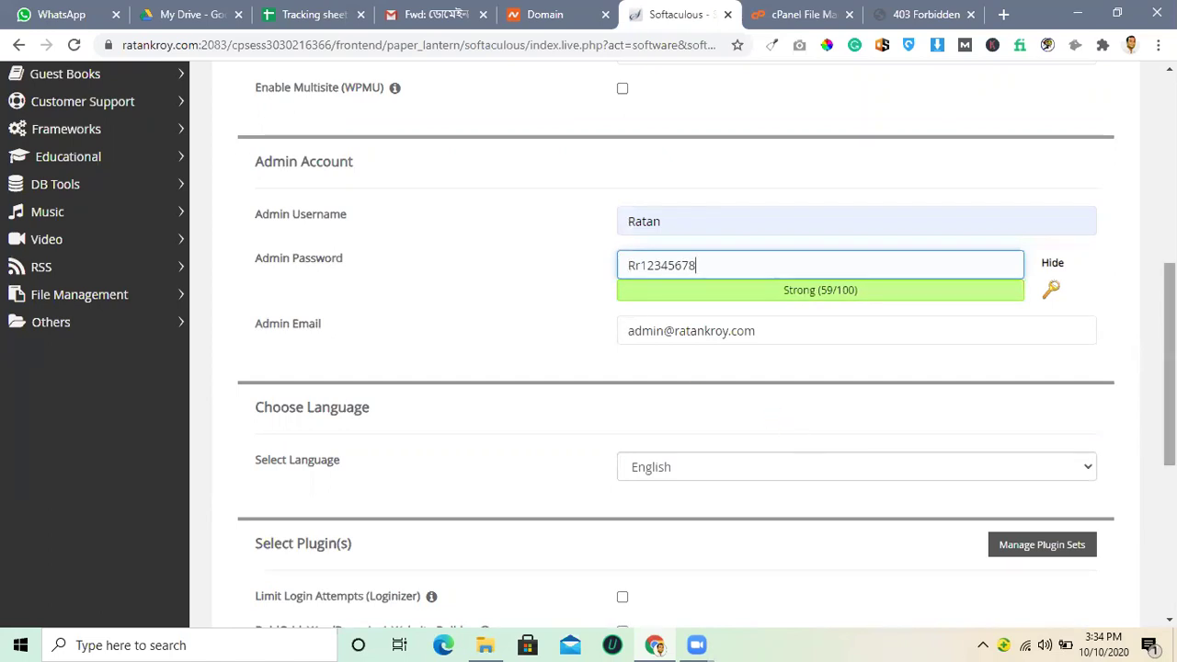
scroll(782, 408, "down", 3)
scroll(991, 322, "down", 2)
scroll(991, 322, "up", 10)
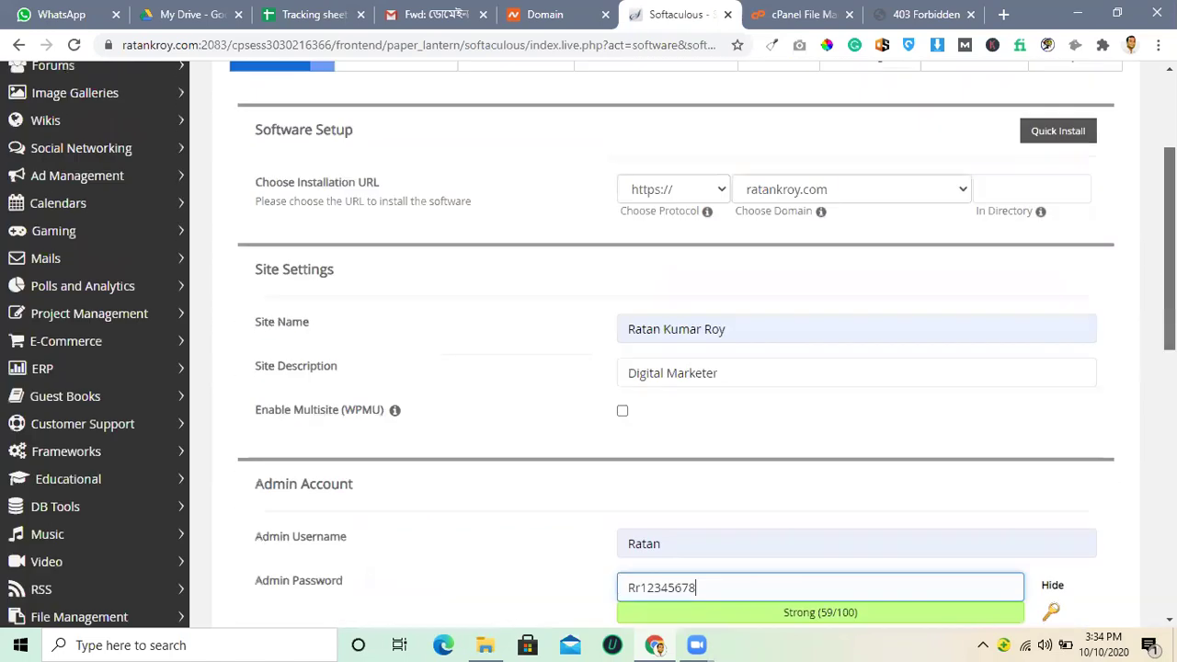
left_click(992, 403)
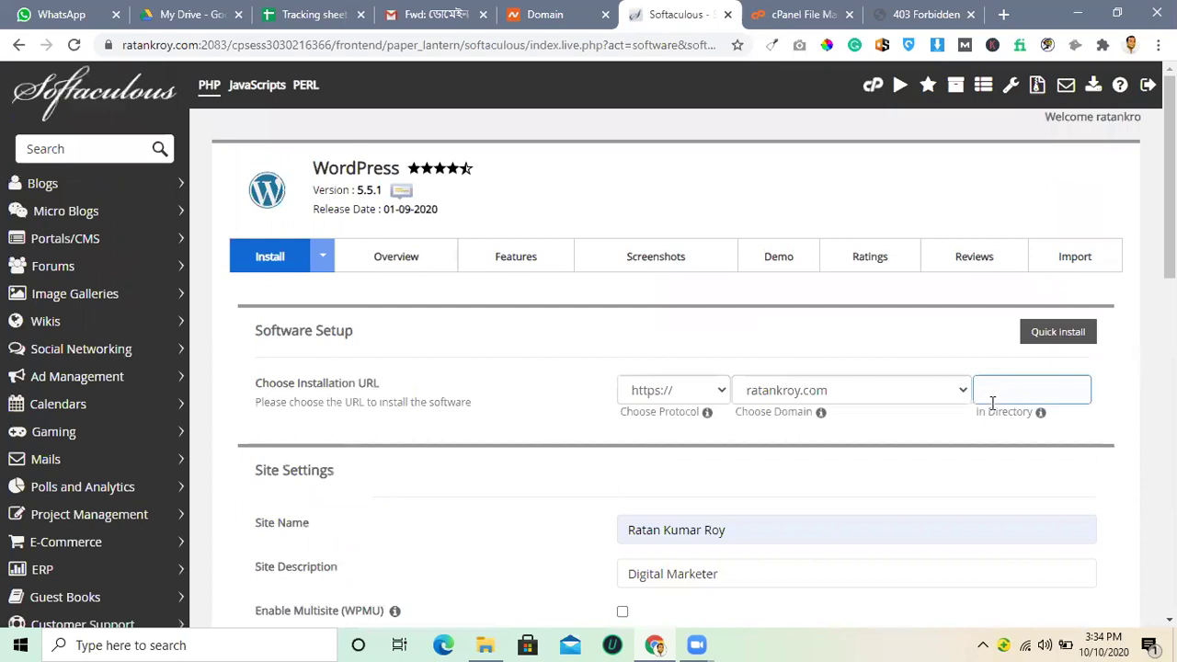
left_click(669, 395)
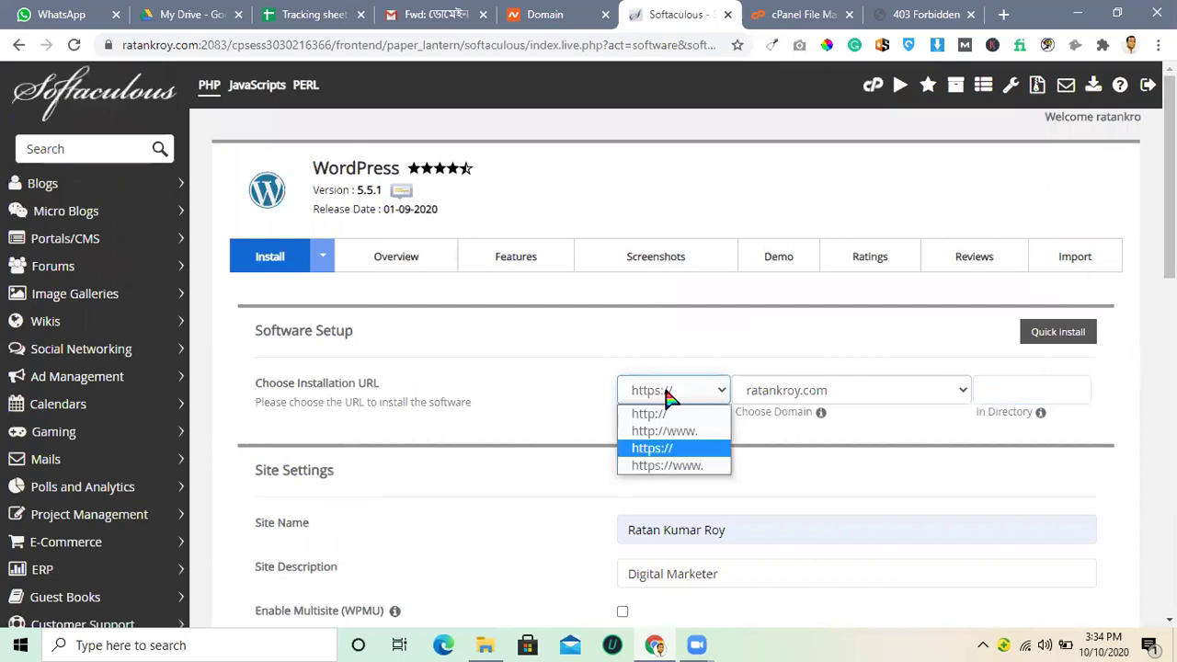
left_click(809, 452)
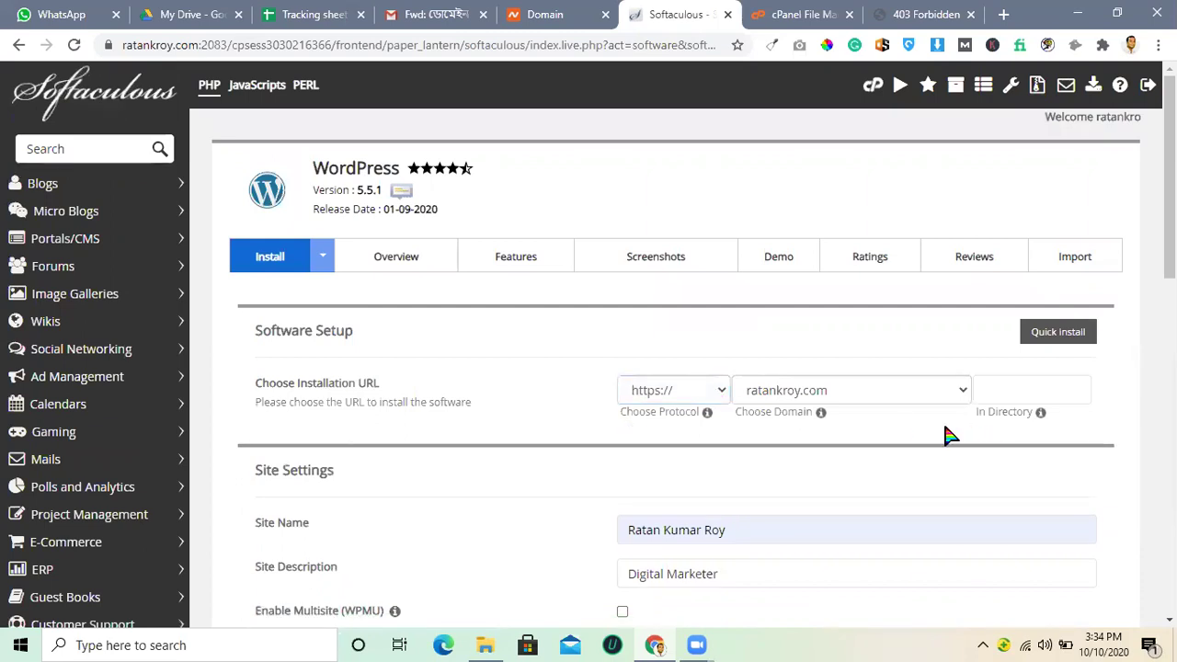
scroll(588, 340, "down", 3)
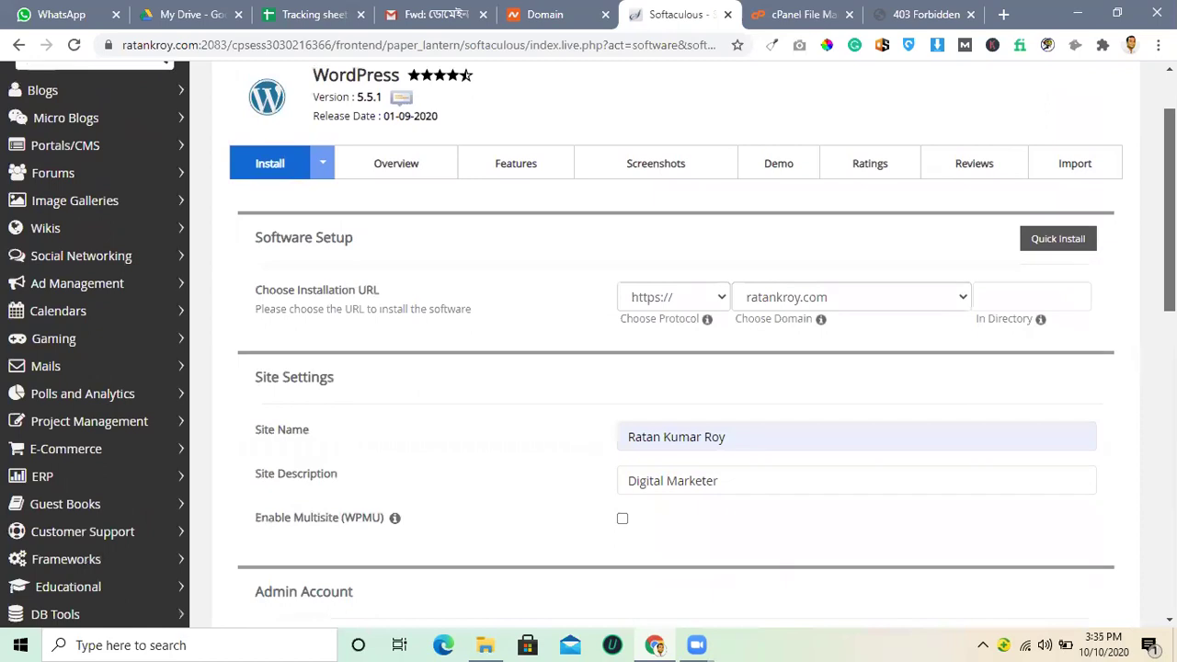
scroll(675, 368, "down", 3)
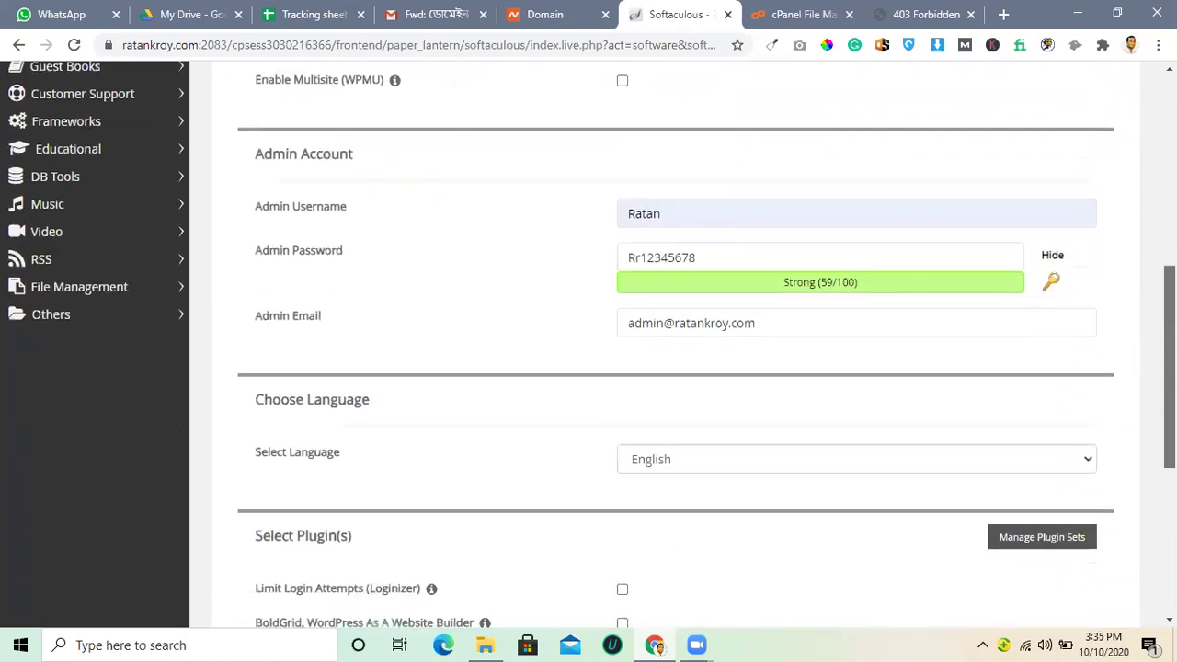
scroll(1067, 509, "down", 3)
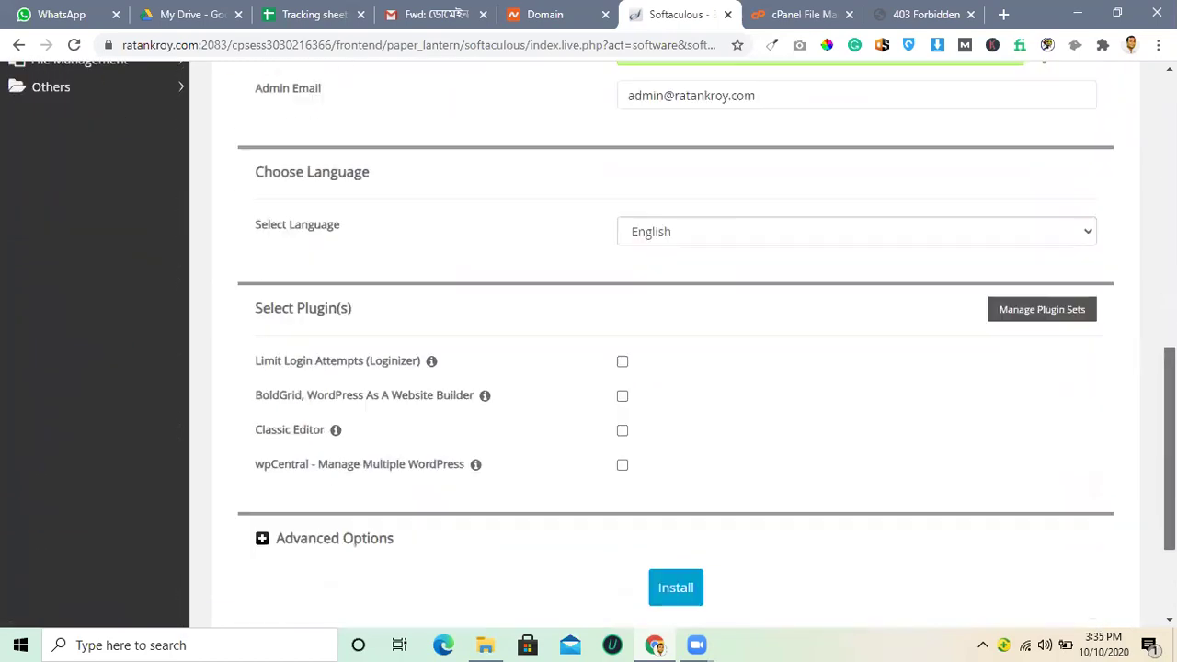
left_click(692, 470)
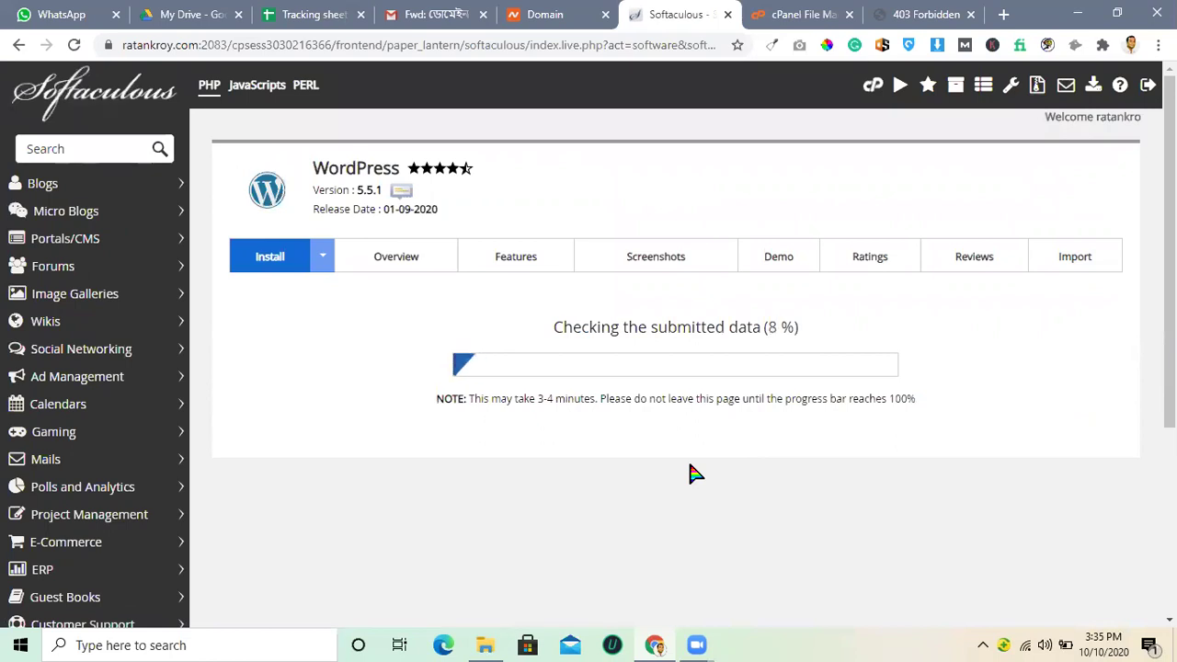
Step: Review the 403 and empty public_html tabs, open the new Administrative URL, and close the Forbidden tab
left_click(919, 13)
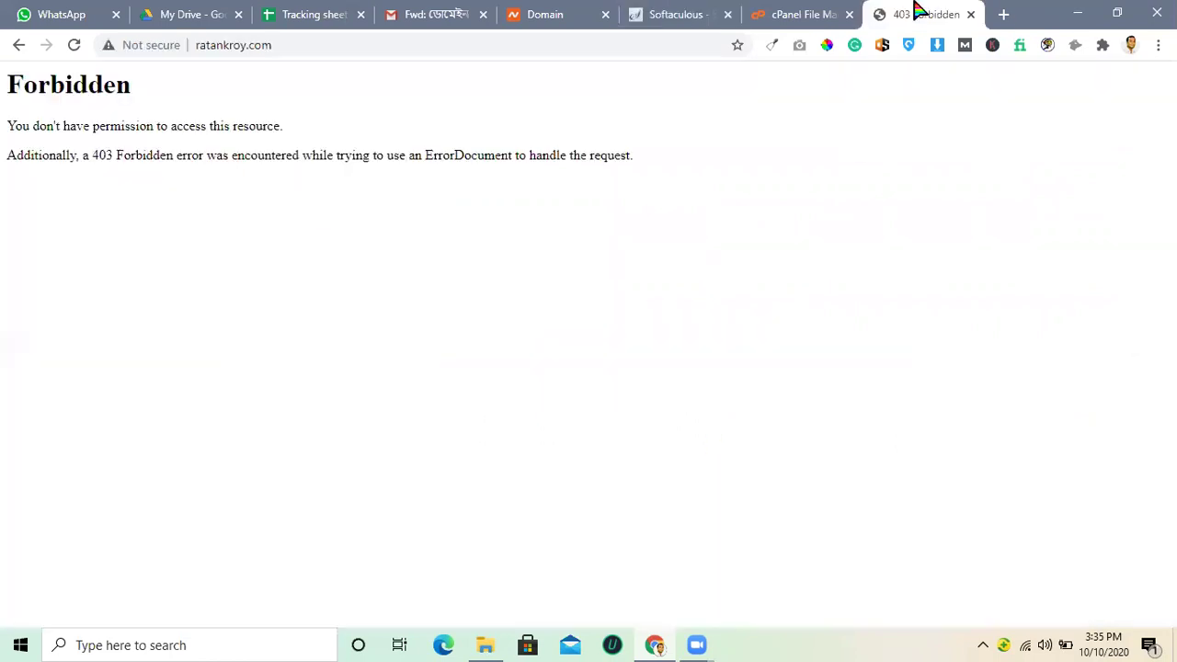
left_click(830, 11)
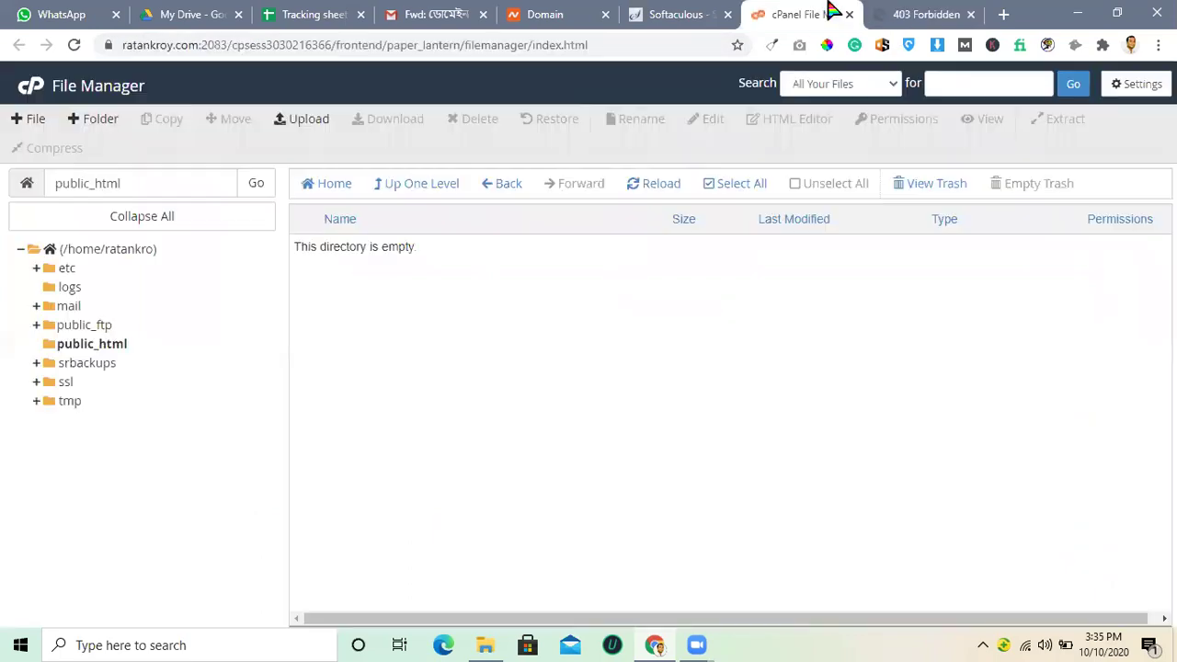
left_click(691, 14)
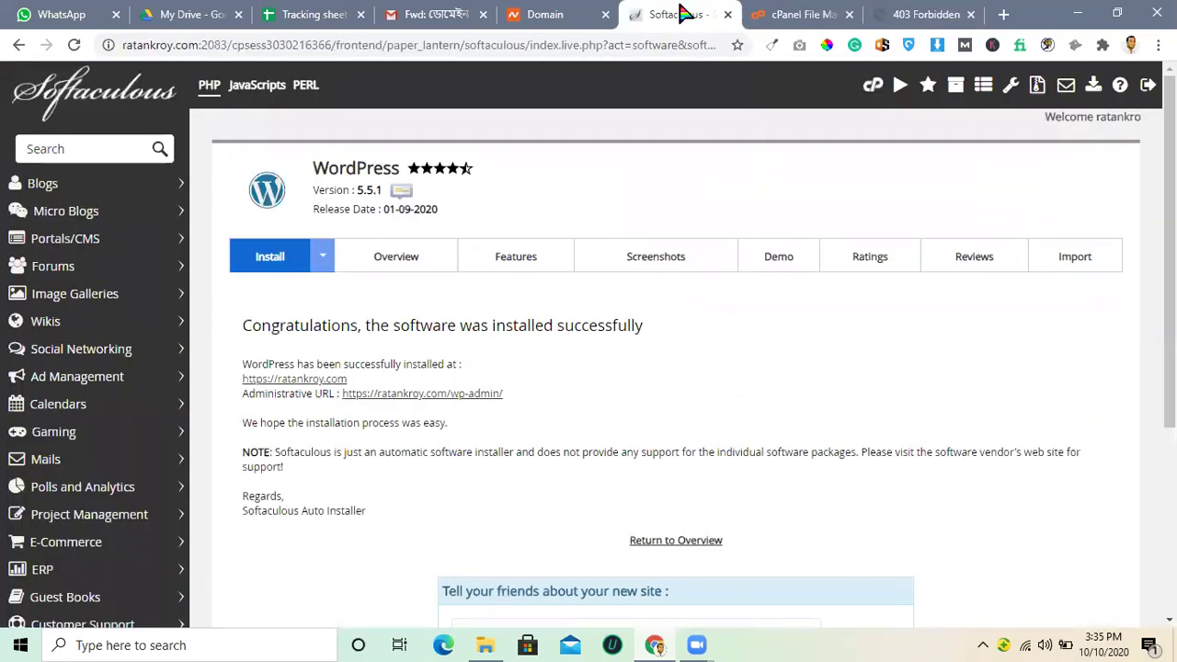
left_click(401, 393)
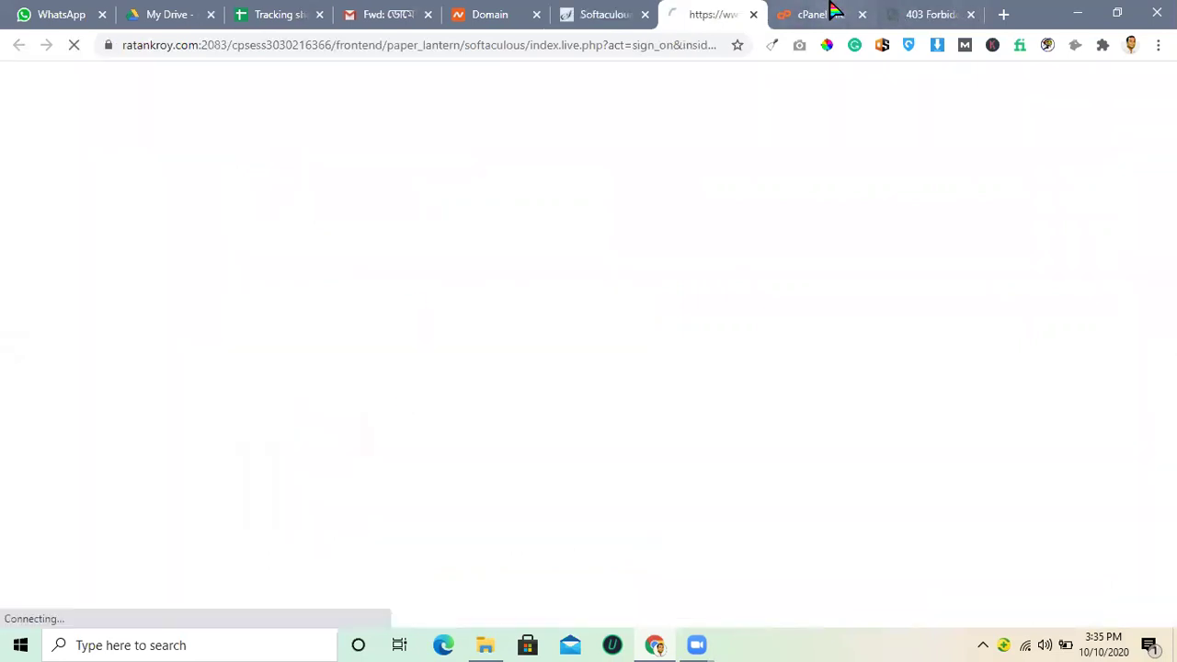
left_click(970, 15)
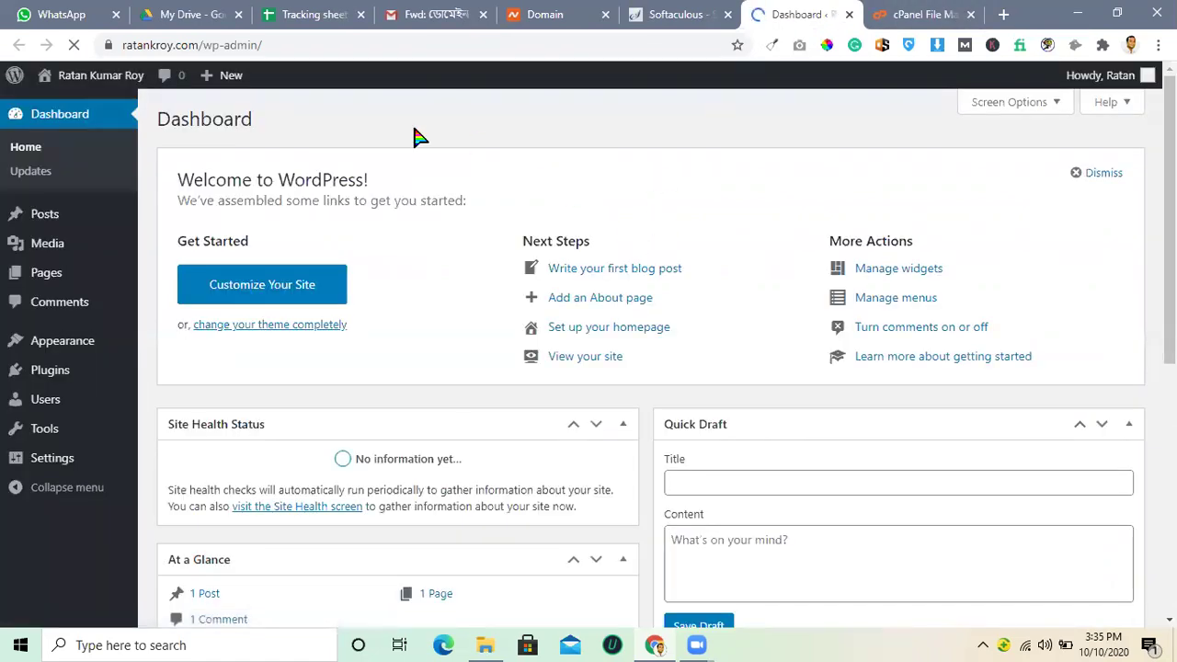
Step: Open Visit Site in a new tab and view the live front page
mouse_move(92, 75)
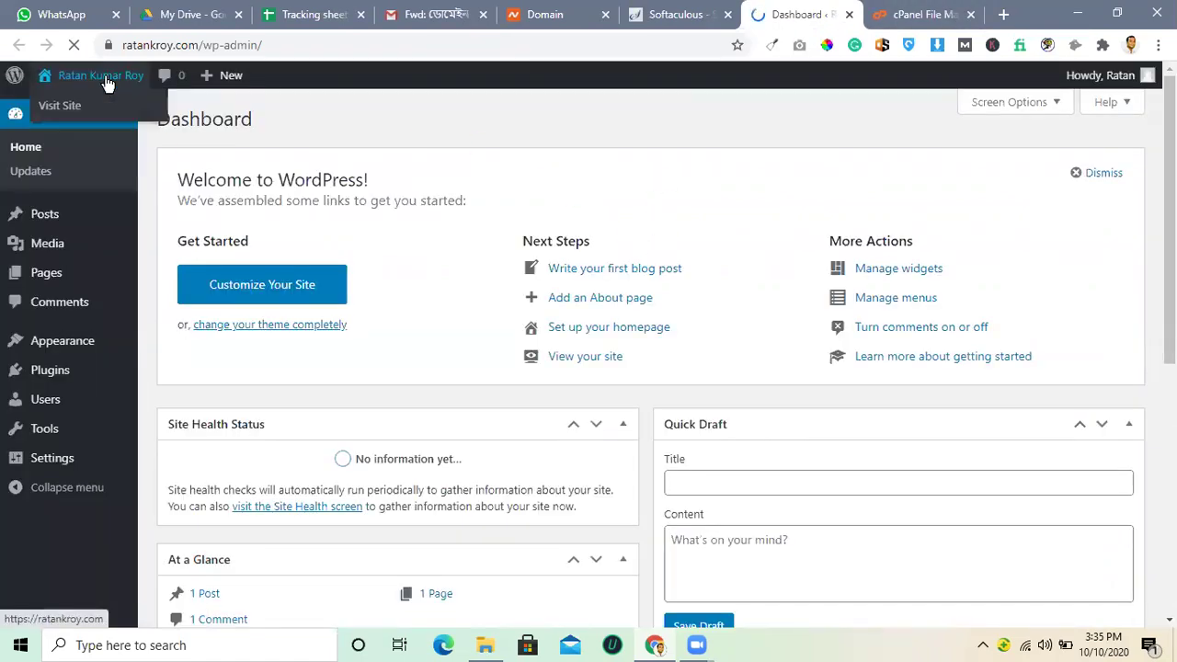
right_click(61, 108)
left_click(89, 123)
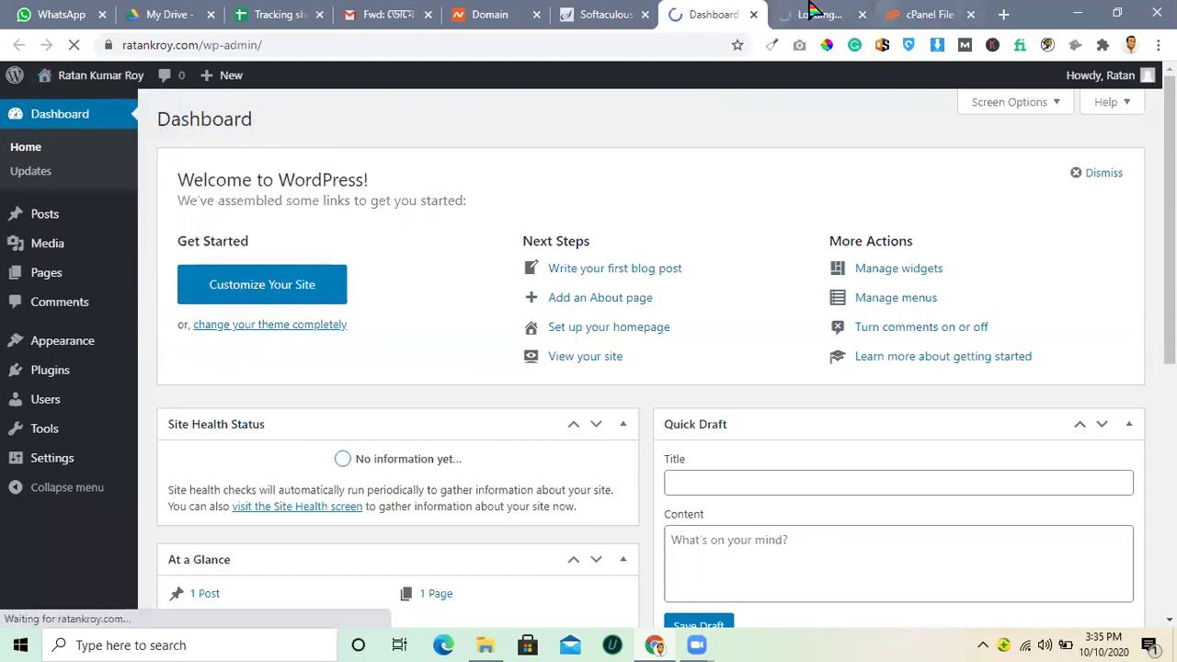
left_click(810, 11)
left_click_drag(914, 11, 706, 10)
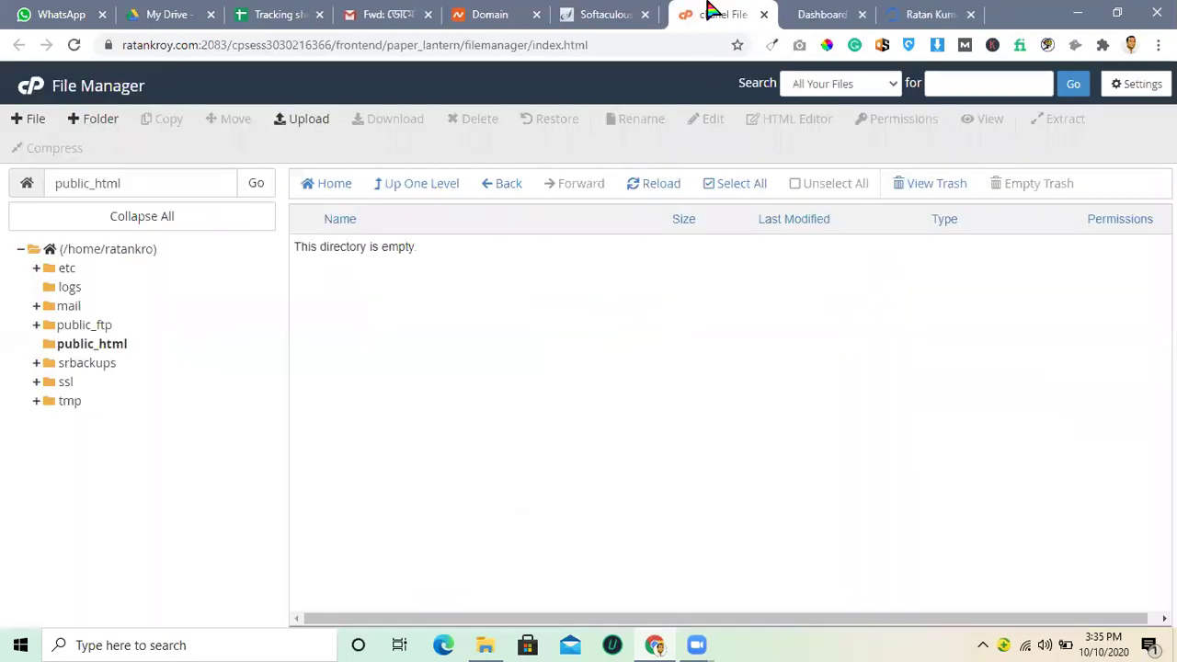
left_click(930, 12)
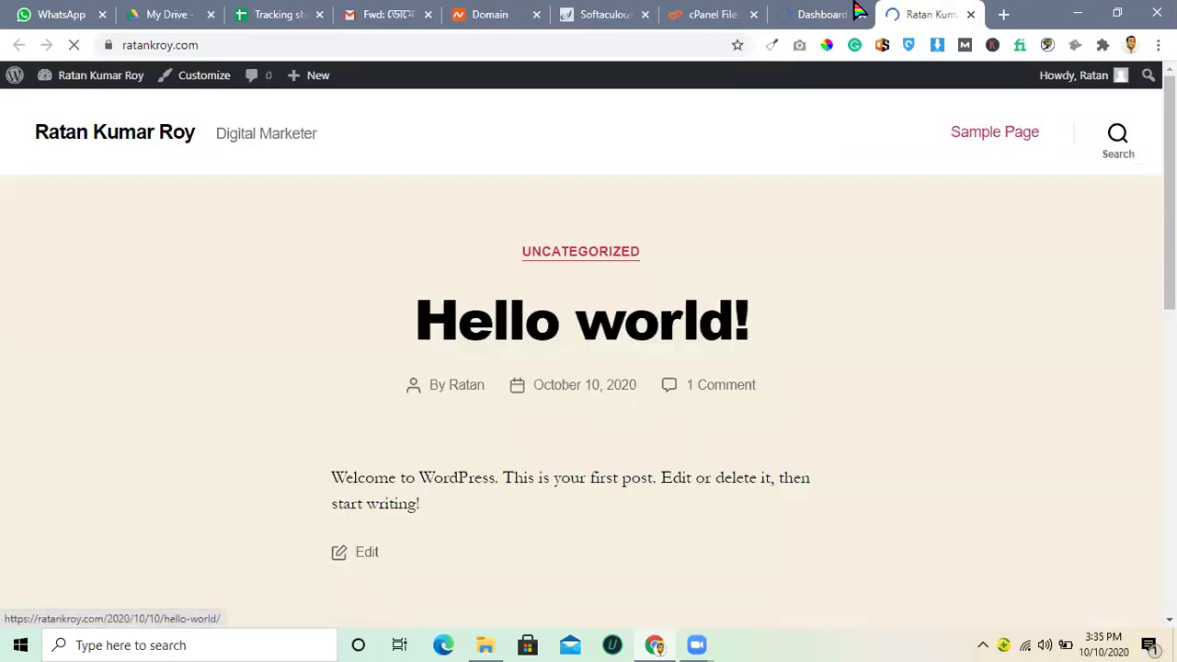
Step: Switch between File Manager, live site and admin tabs, ending on the WordPress Dashboard
left_click(825, 11)
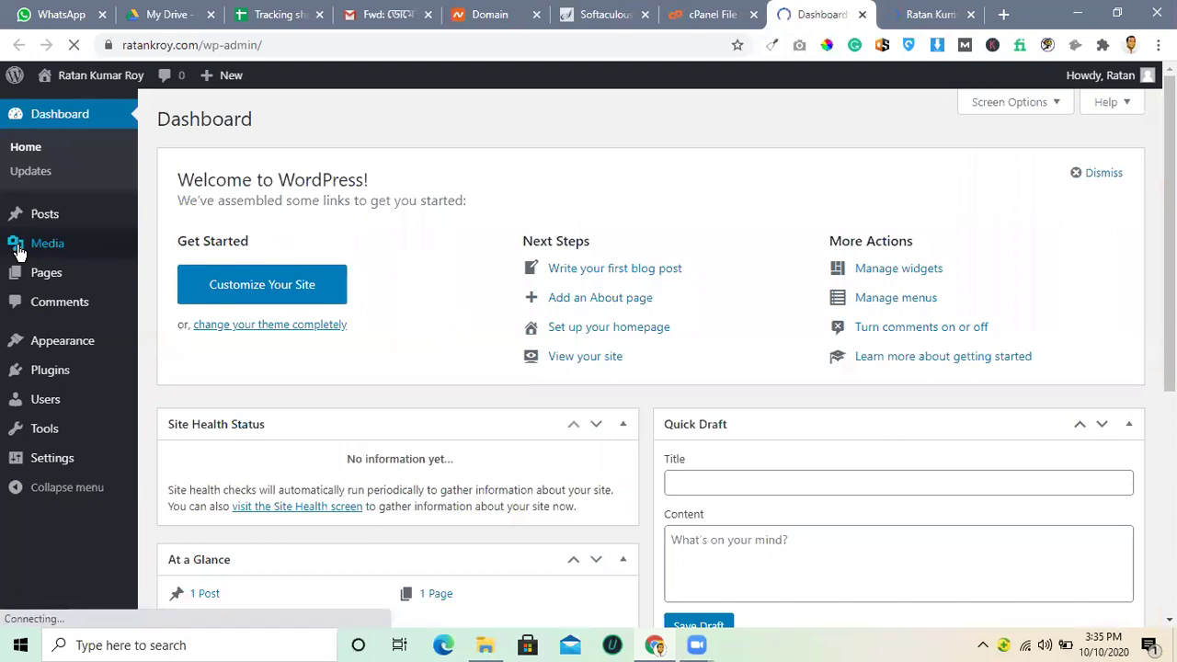
left_click(685, 11)
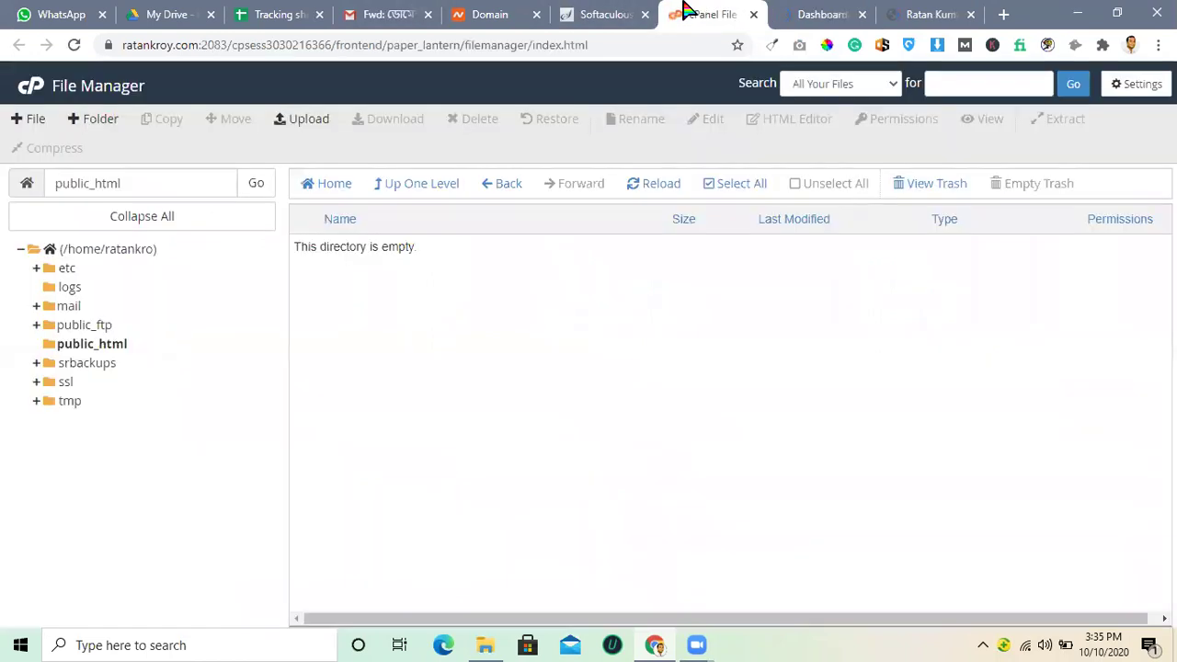
left_click(825, 11)
left_click(972, 11)
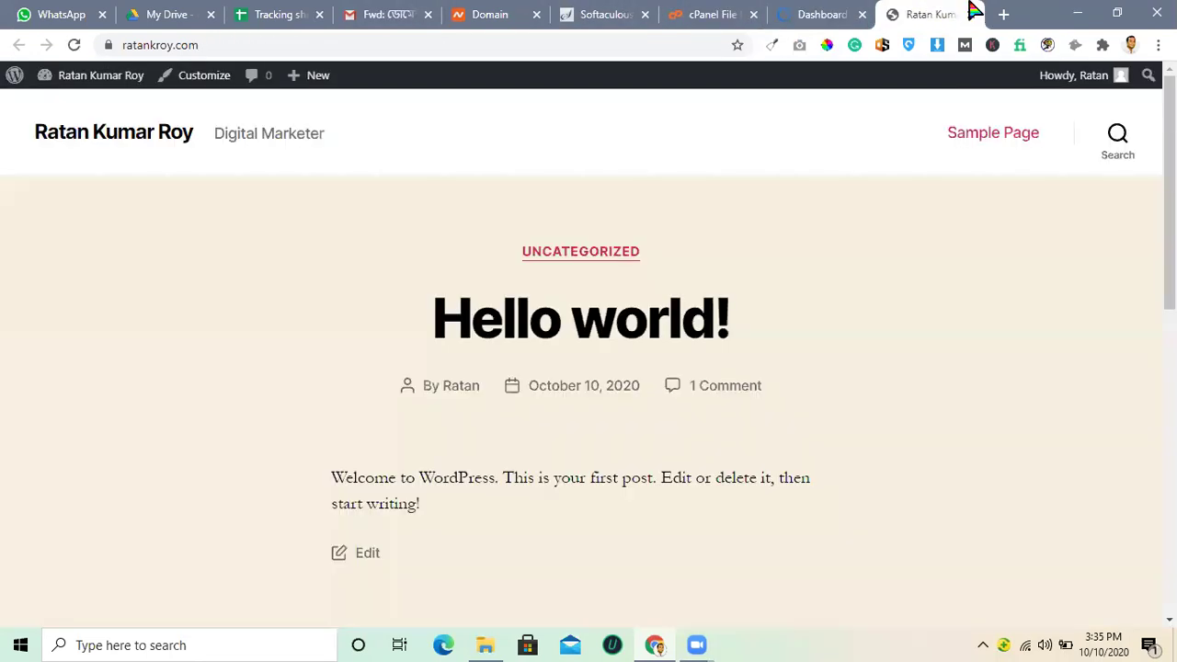
left_click(814, 11)
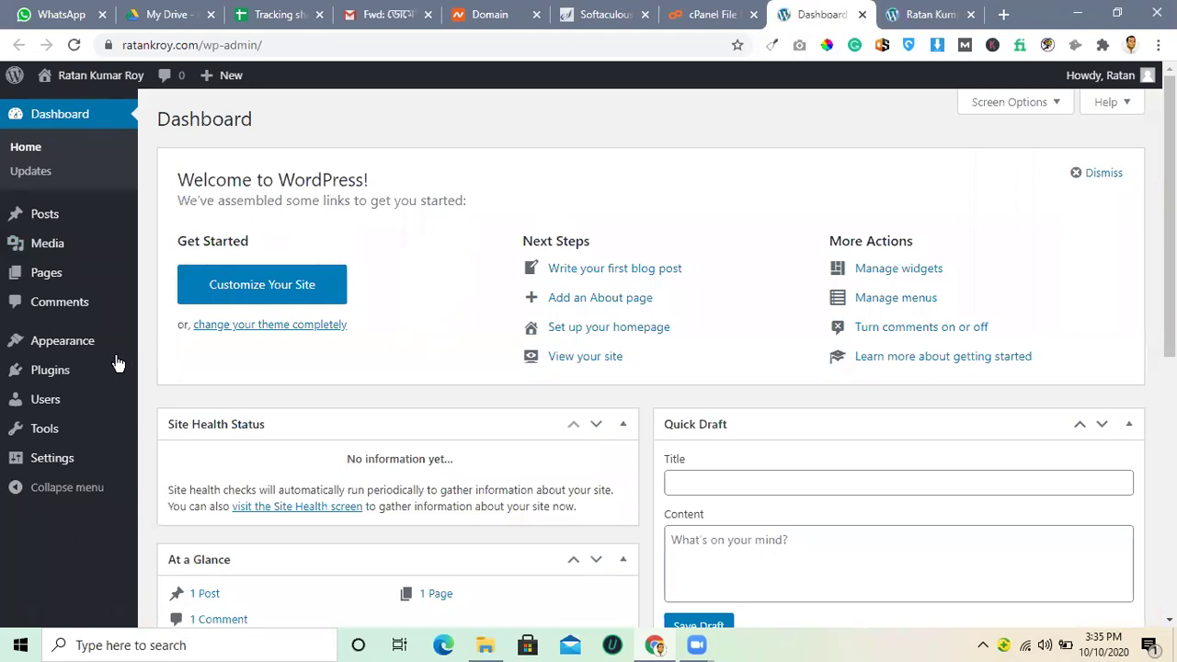
Step: Open Appearance > Themes and go to Add New to view the featured themes
mouse_move(92, 341)
left_click(177, 347)
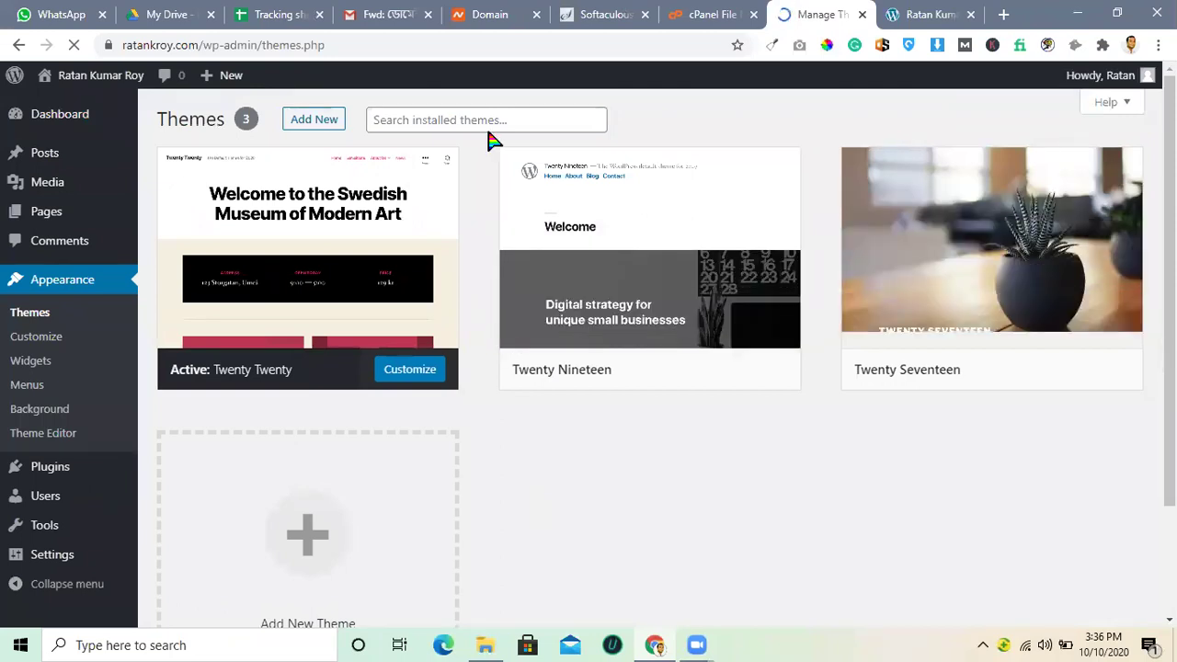
left_click(308, 117)
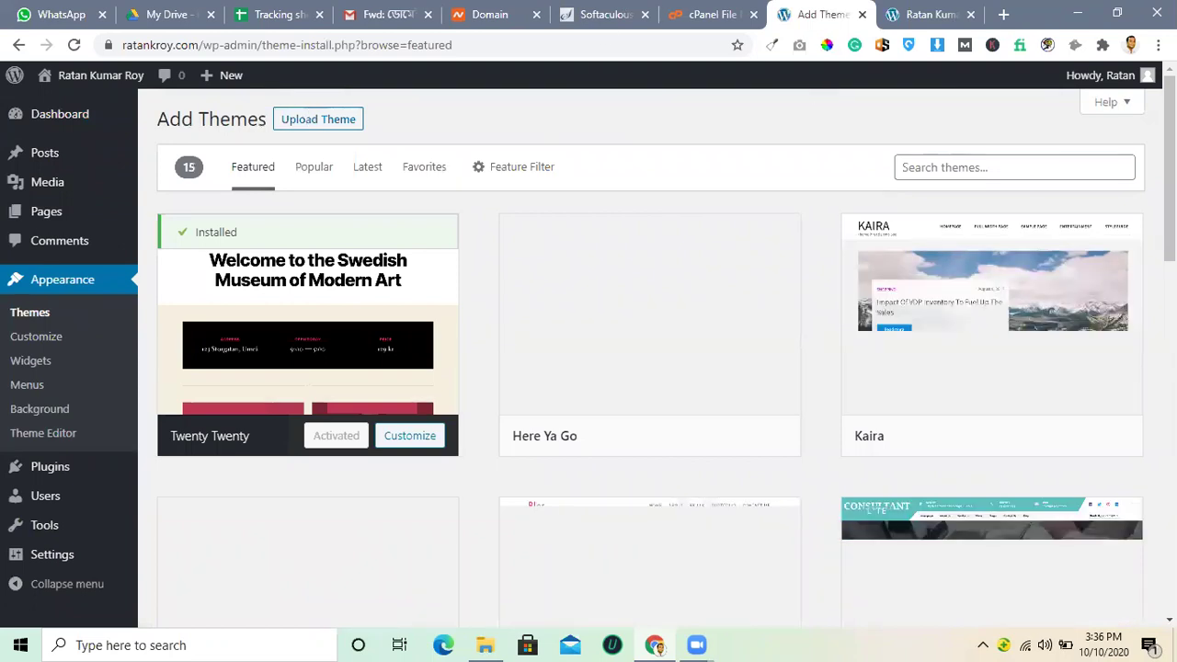
scroll(646, 114, "down", 5)
scroll(646, 343, "up", 1)
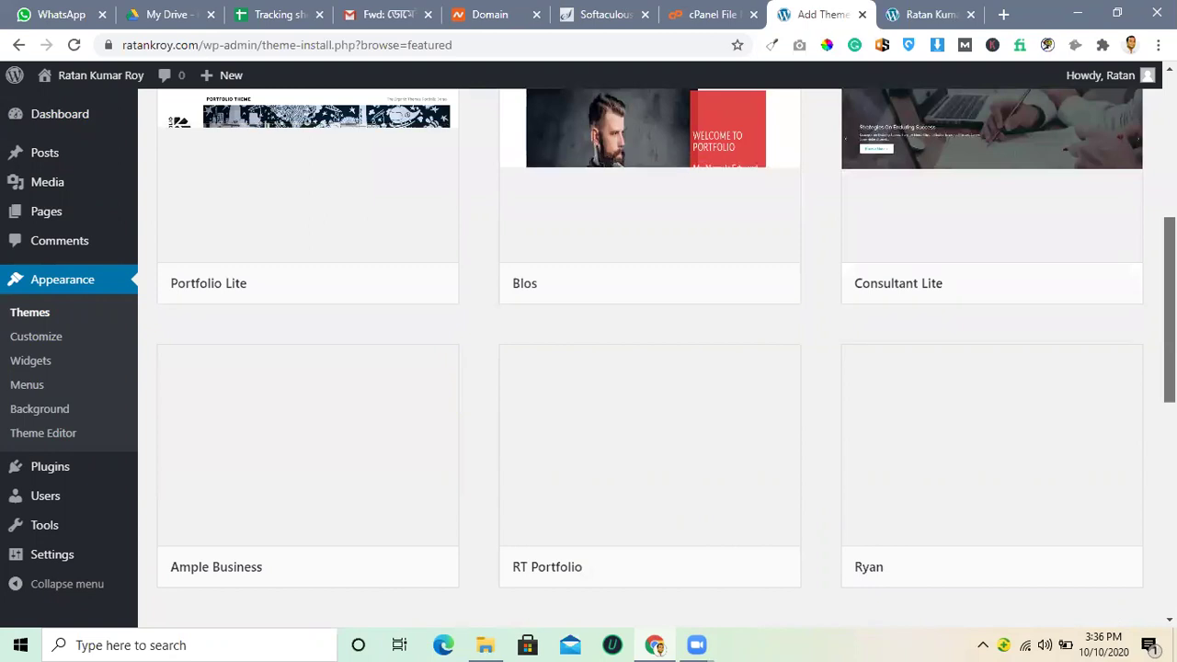
scroll(649, 359, "up", 2)
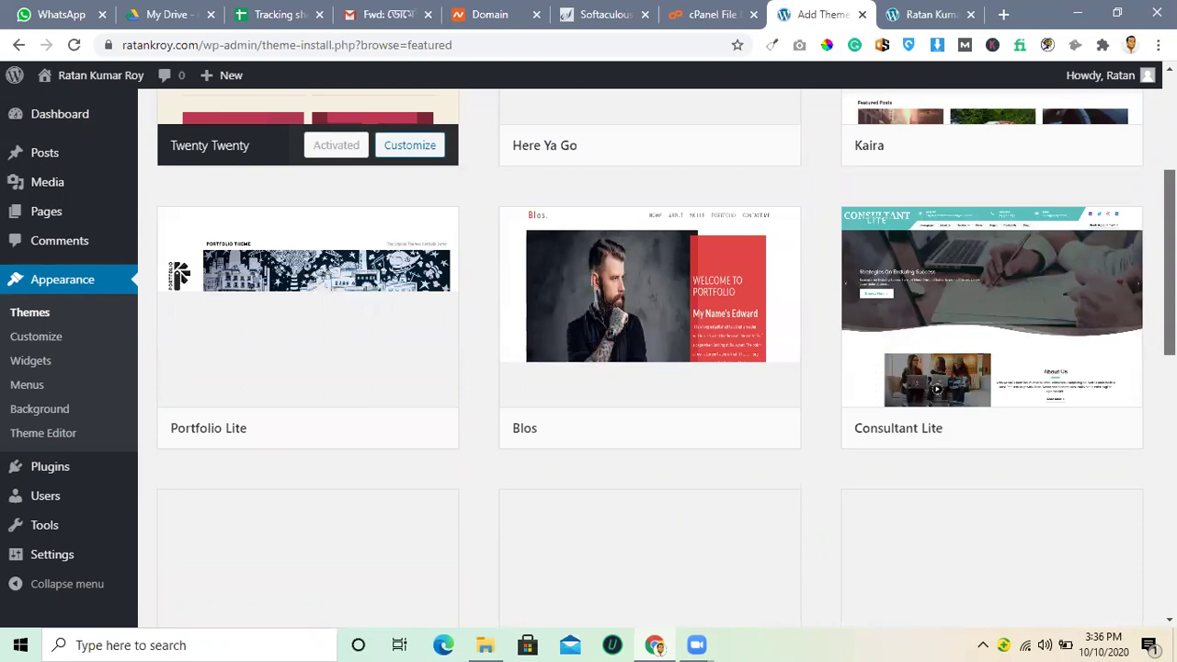
scroll(649, 359, "down", 1)
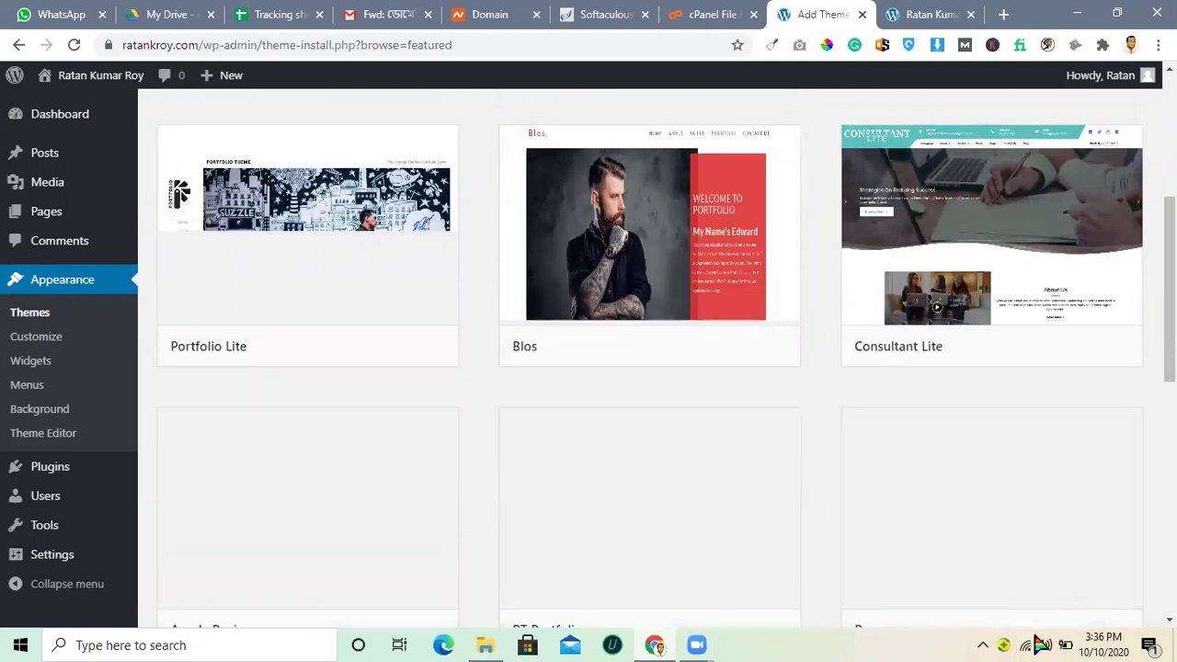
Step: Connect to the VIRUS.EXE Wi-Fi network from the system tray
left_click(1039, 641)
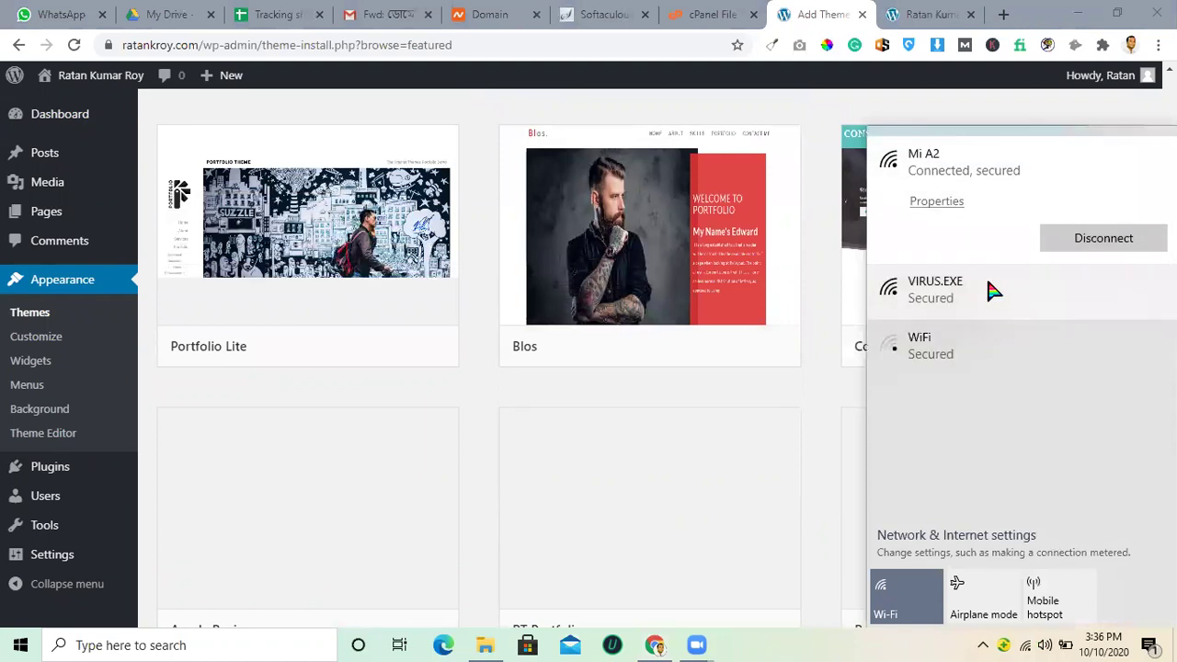
left_click(991, 290)
left_click(1074, 303)
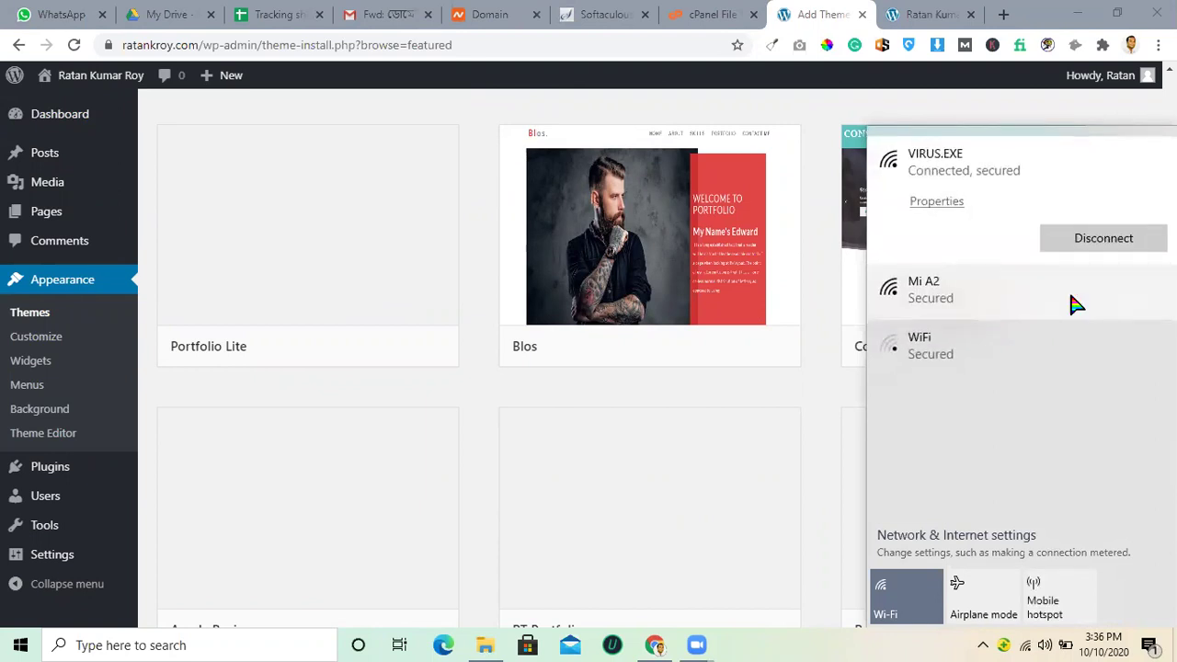
left_click(1025, 644)
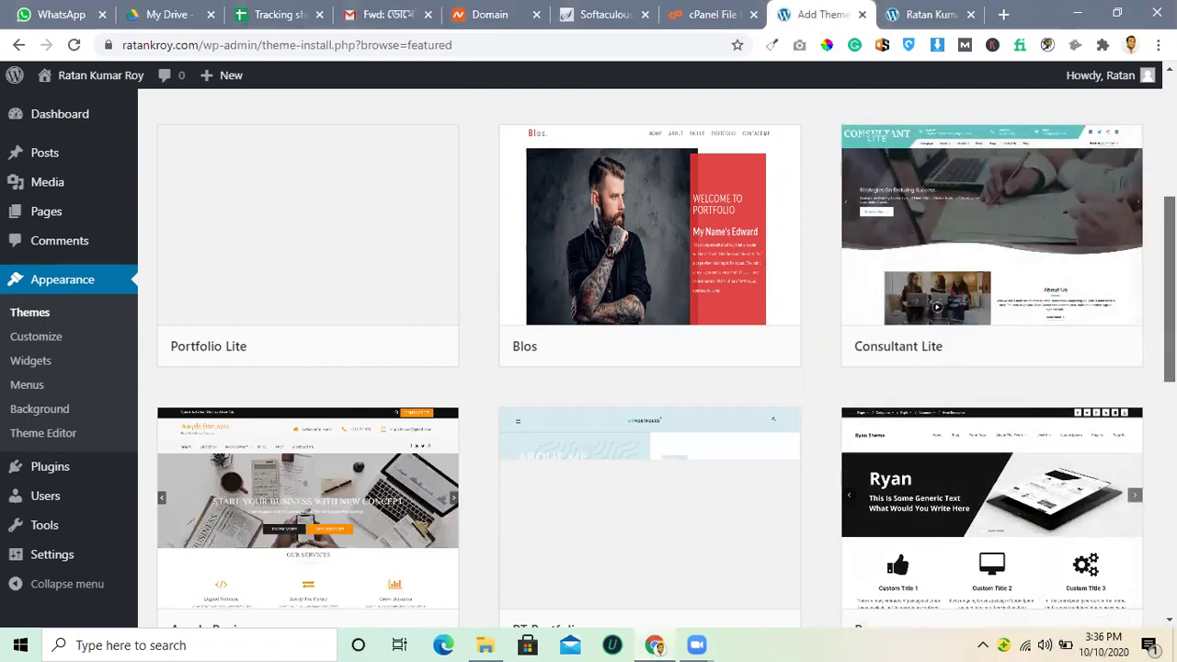
Step: Scroll through the featured themes and select the Search themes box
scroll(1167, 358, "down", 2)
scroll(1168, 359, "down", 1)
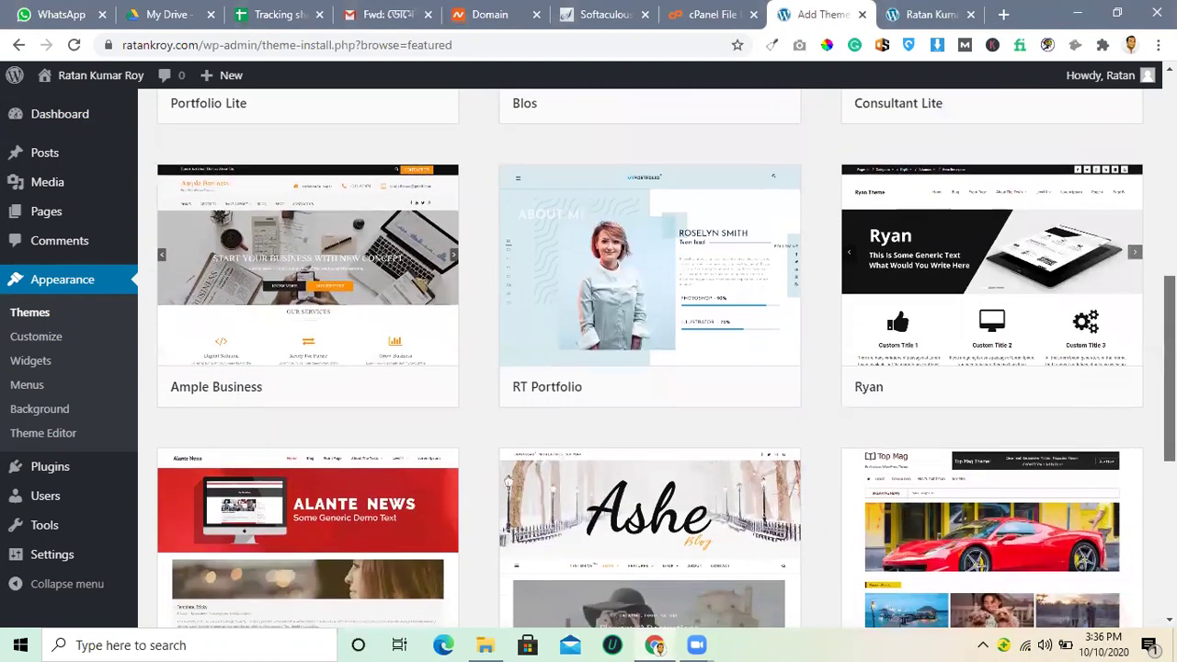
scroll(649, 359, "down", 1)
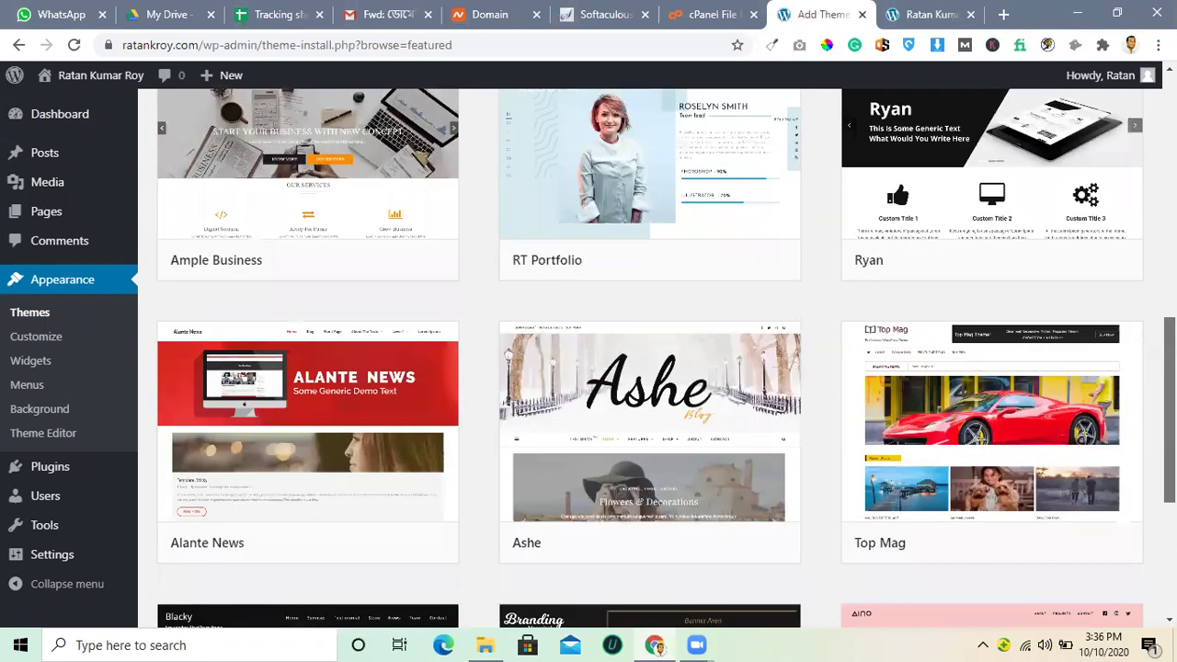
scroll(649, 359, "down", 4)
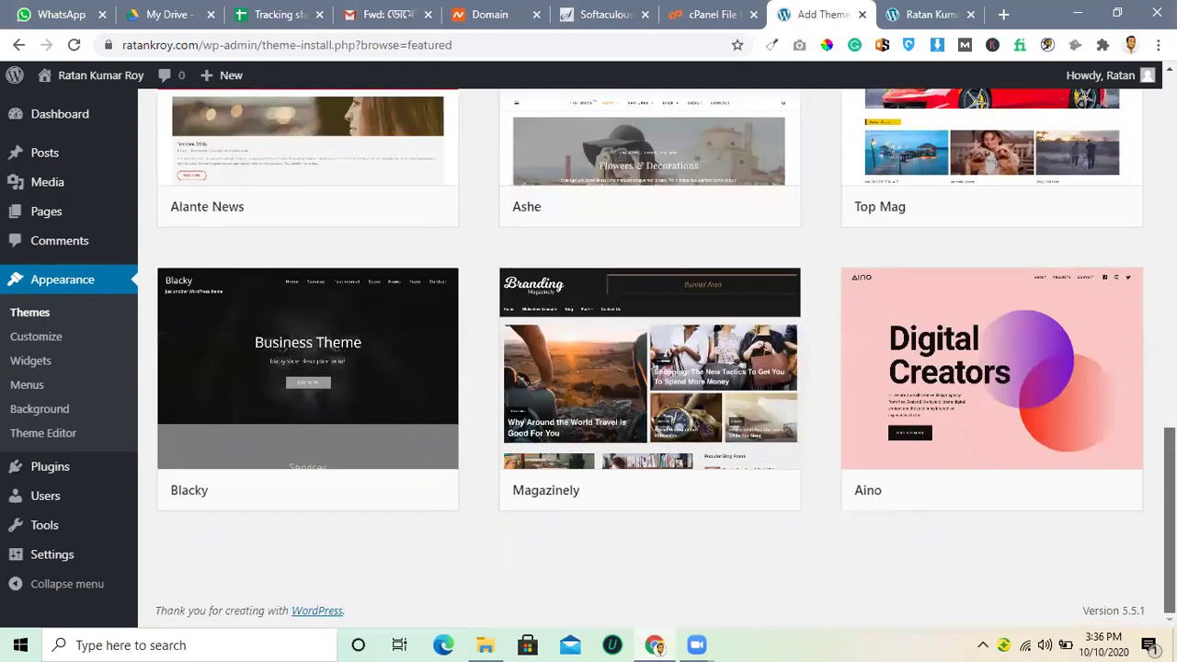
scroll(649, 358, "up", 5)
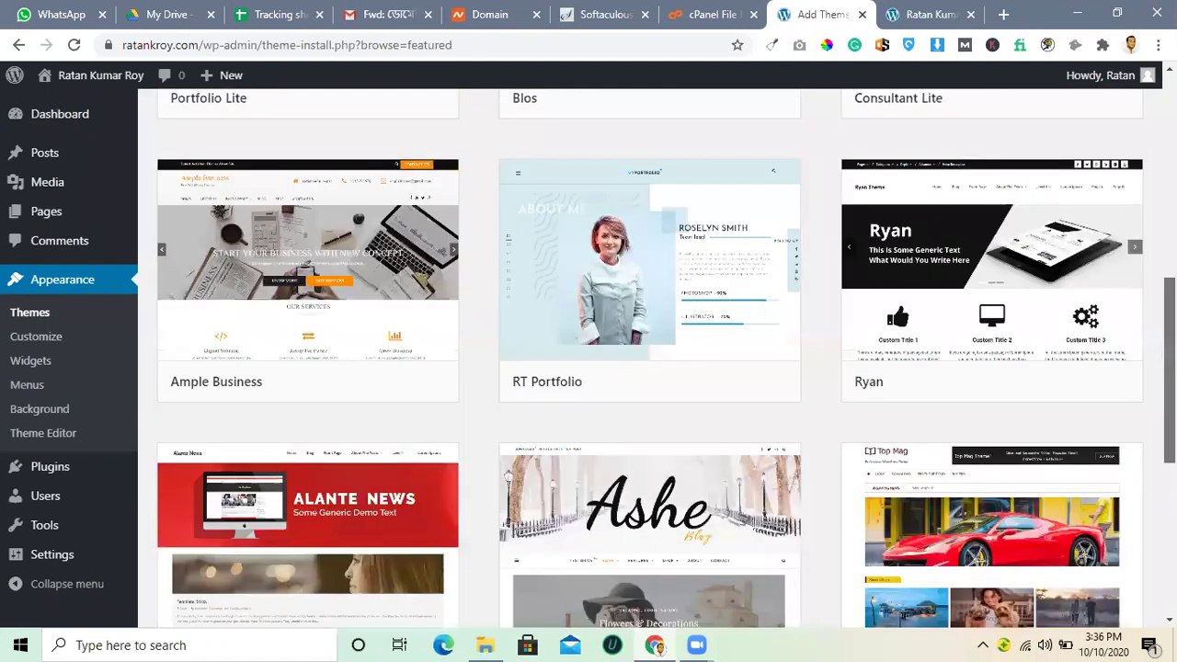
scroll(1051, 157, "up", 7)
left_click(1009, 163)
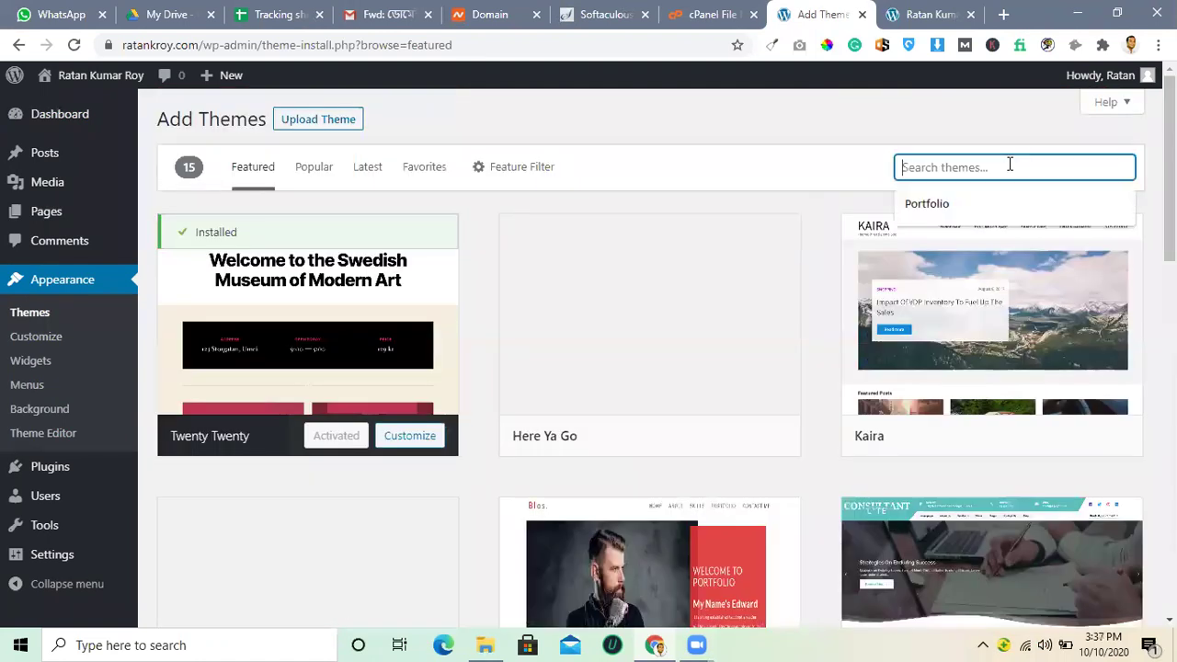
Step: Search the theme directory for 'Portfolio', scroll the results, then open the Wi-Fi flyout
left_click(978, 204)
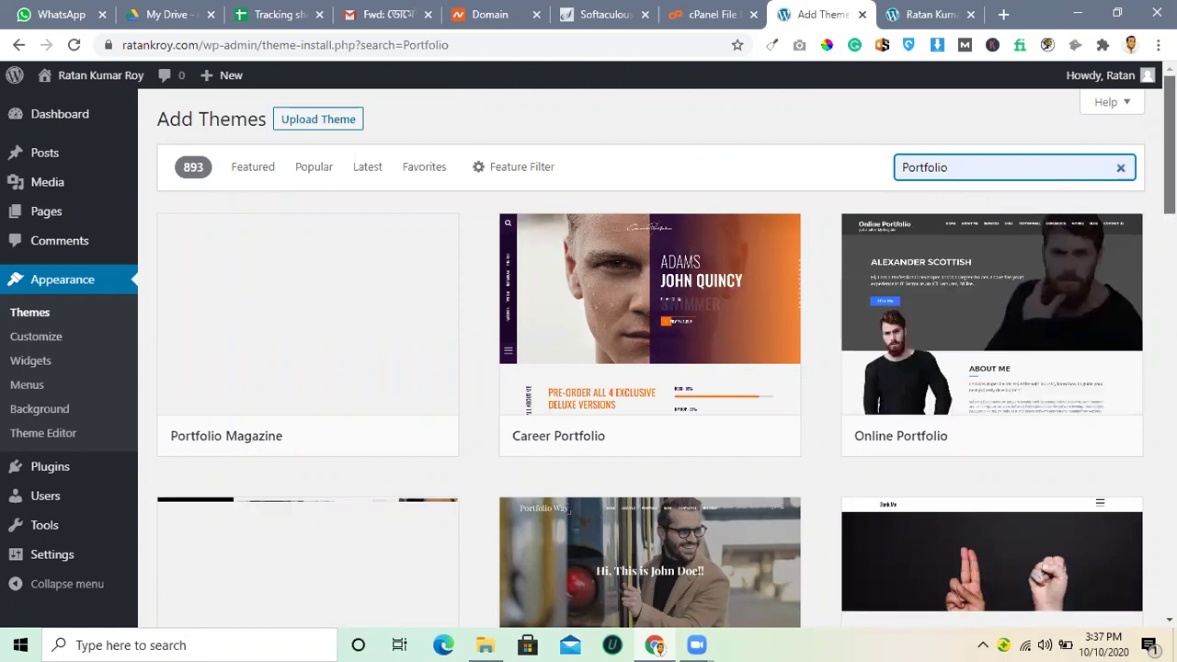
scroll(651, 359, "down", 1)
scroll(651, 360, "down", 2)
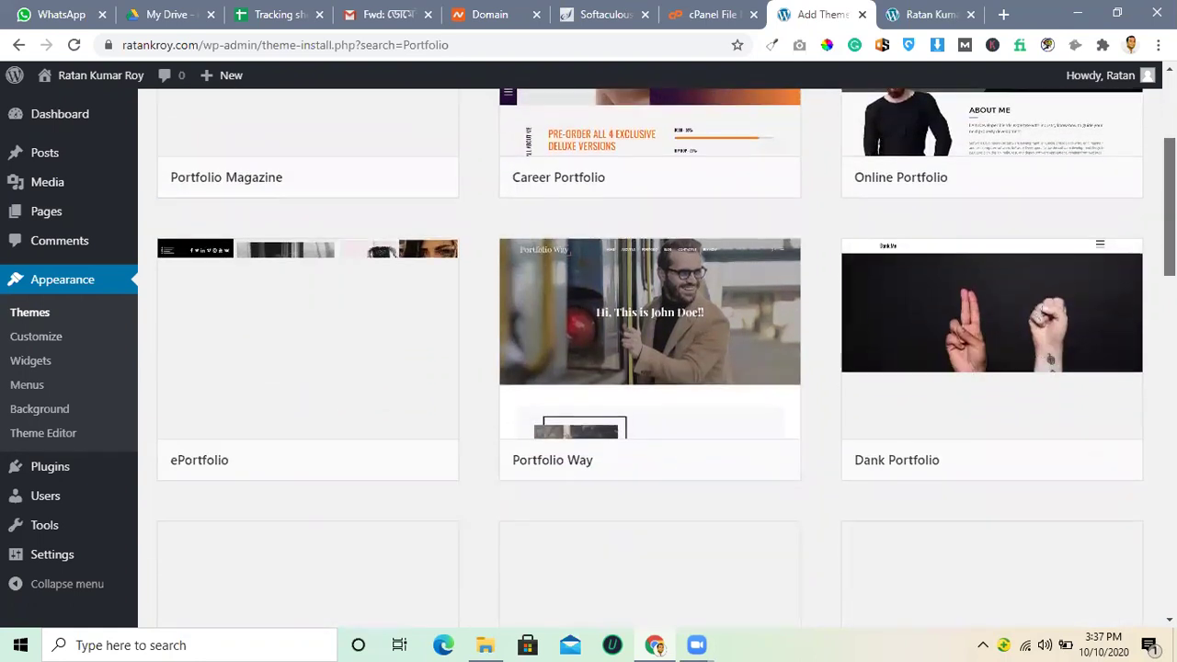
scroll(651, 359, "down", 3)
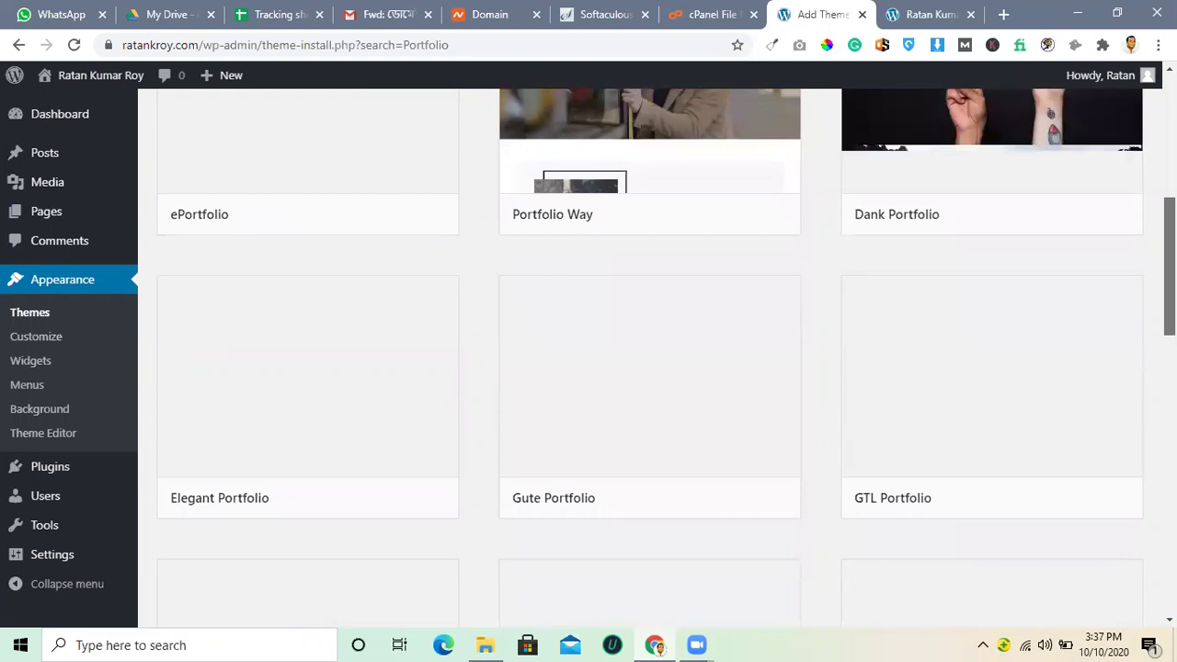
scroll(651, 360, "up", 3)
scroll(651, 359, "down", 4)
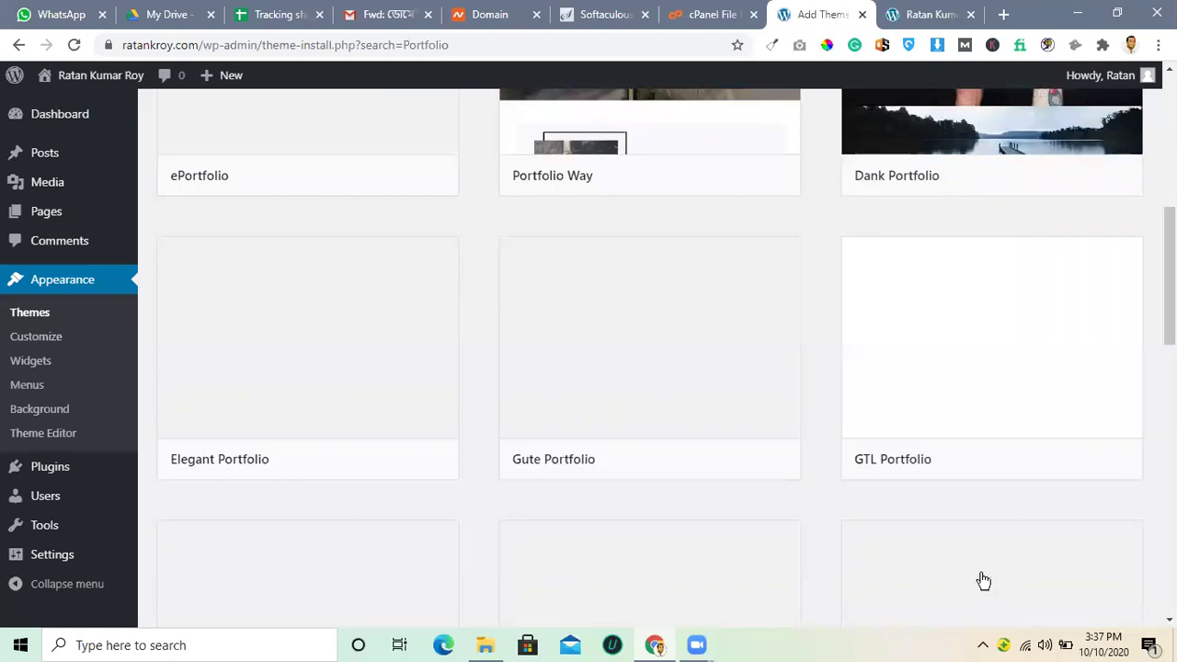
left_click(1033, 644)
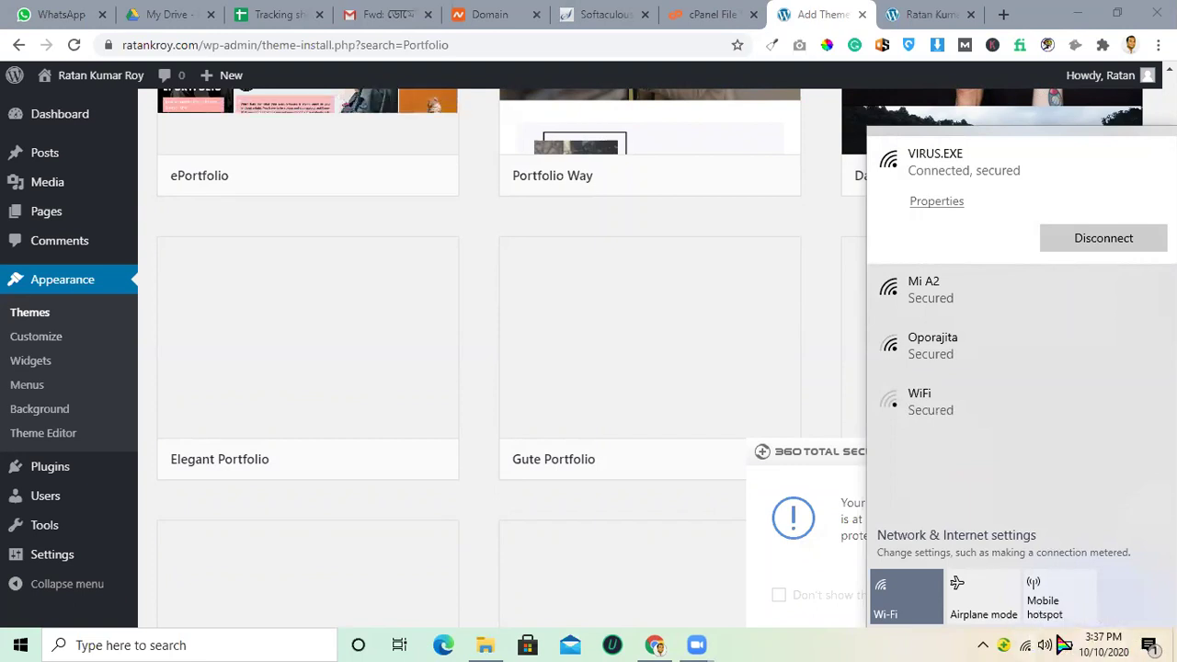
Step: Close the Wi-Fi network list and scroll through the Portfolio theme results
left_click(817, 646)
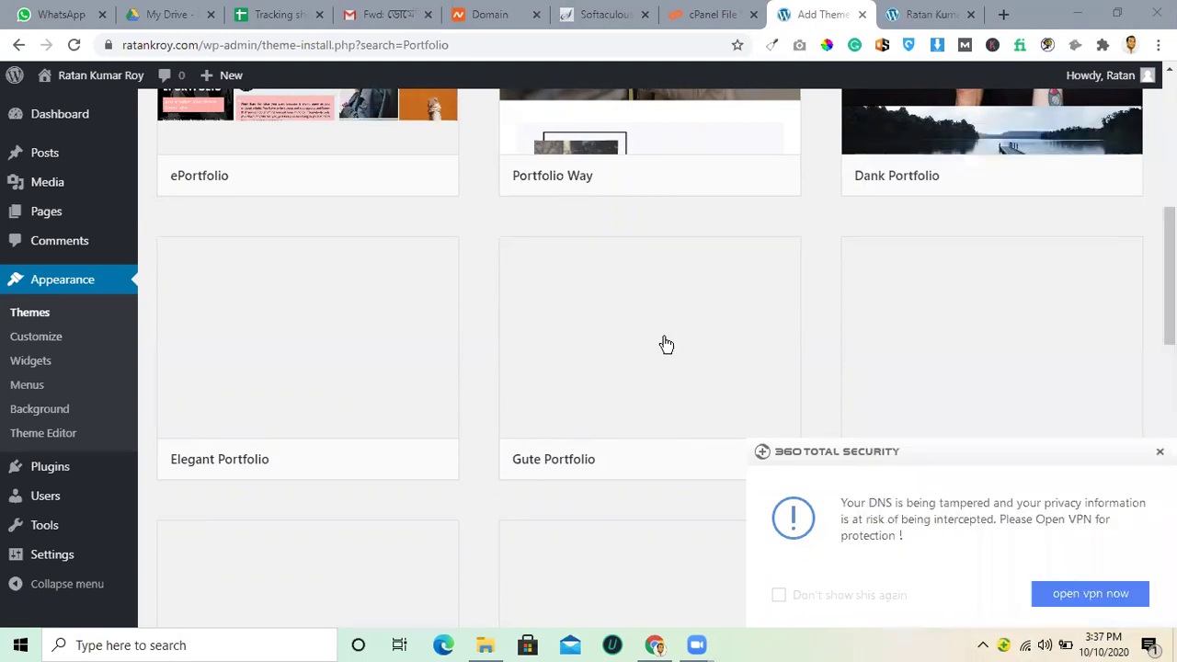
scroll(588, 249, "up", 3)
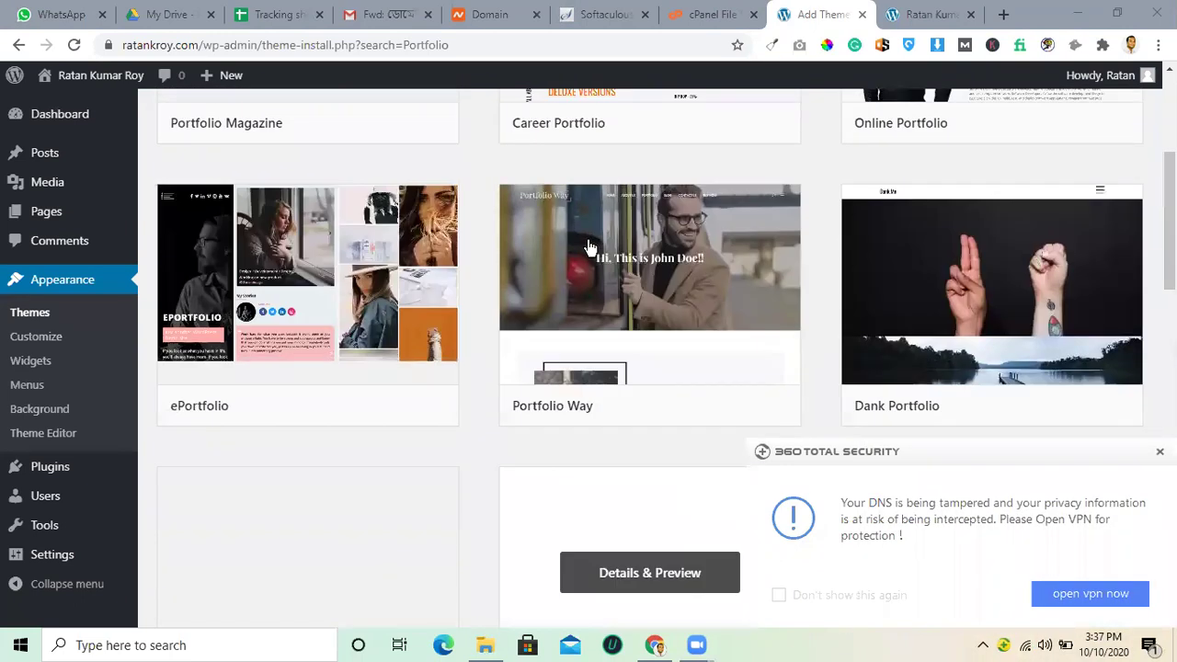
scroll(589, 249, "down", 3)
scroll(589, 247, "down", 2)
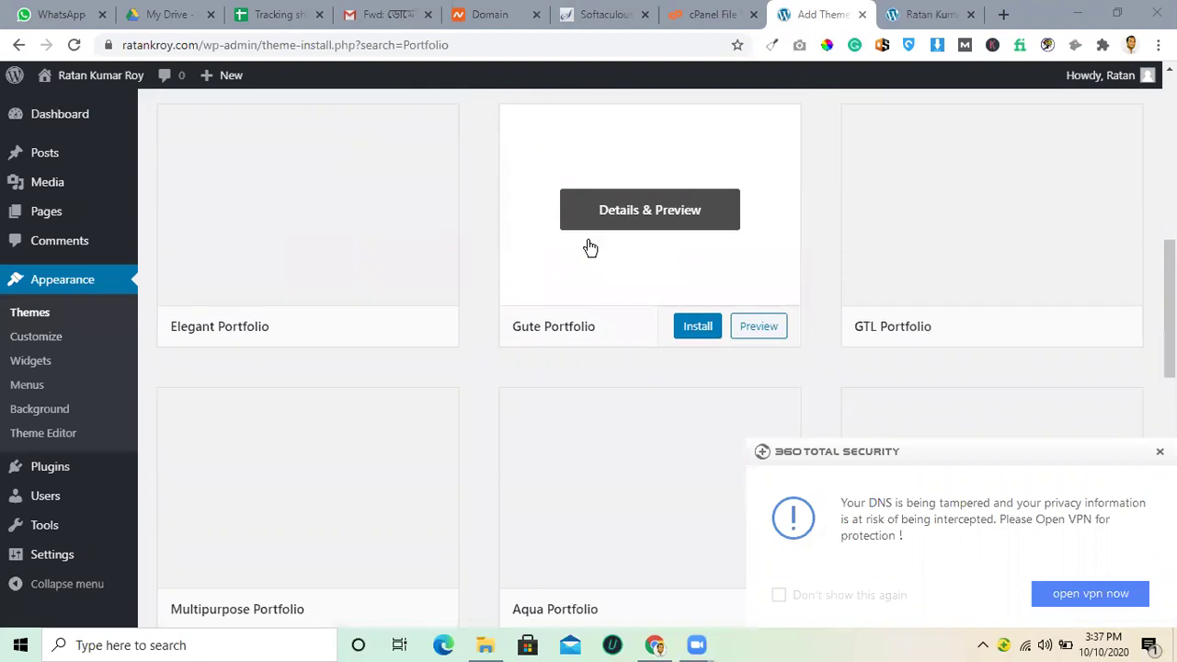
scroll(587, 243, "up", 6)
scroll(585, 240, "up", 2)
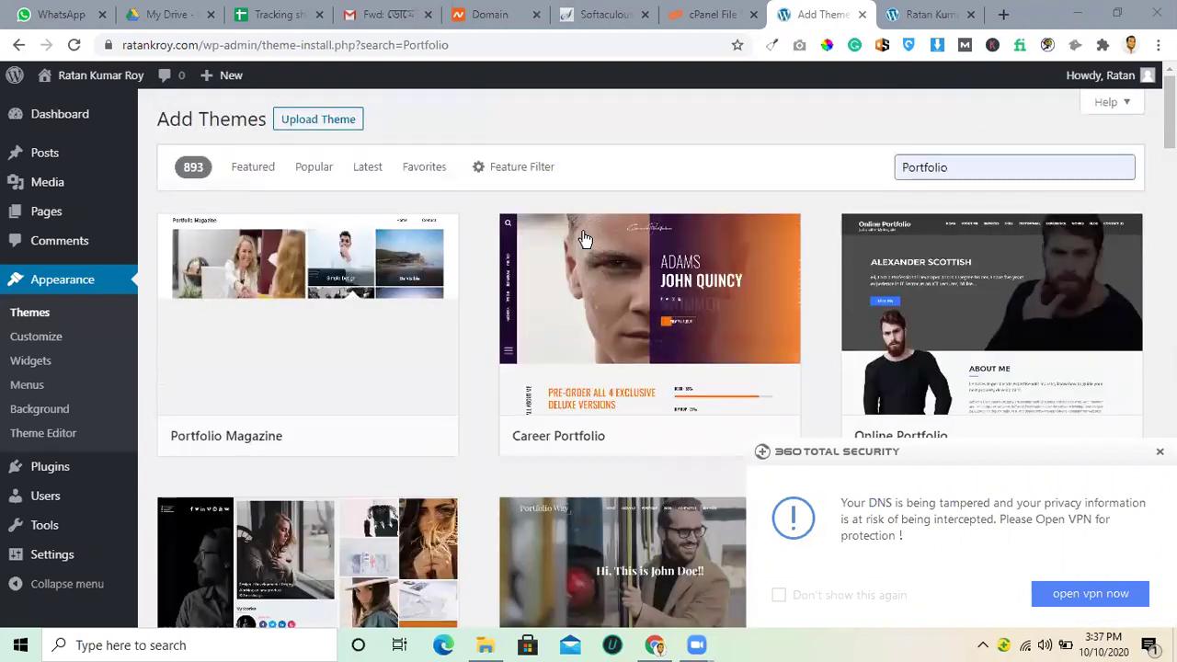
scroll(585, 240, "down", 4)
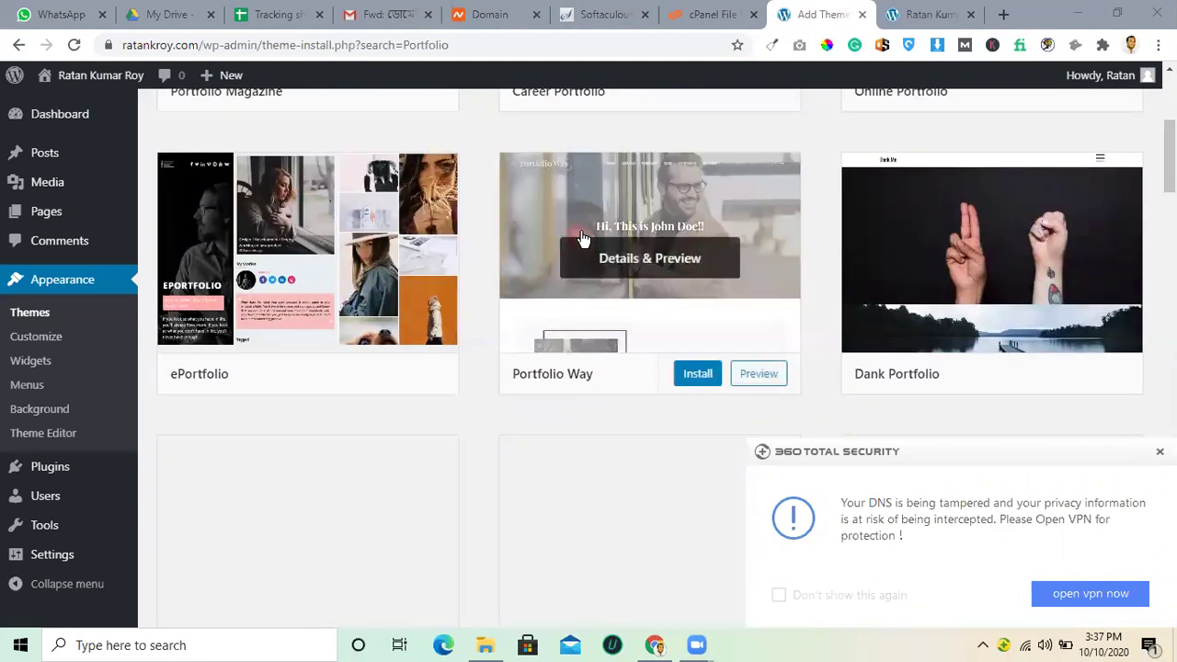
scroll(585, 240, "down", 3)
scroll(583, 240, "down", 4)
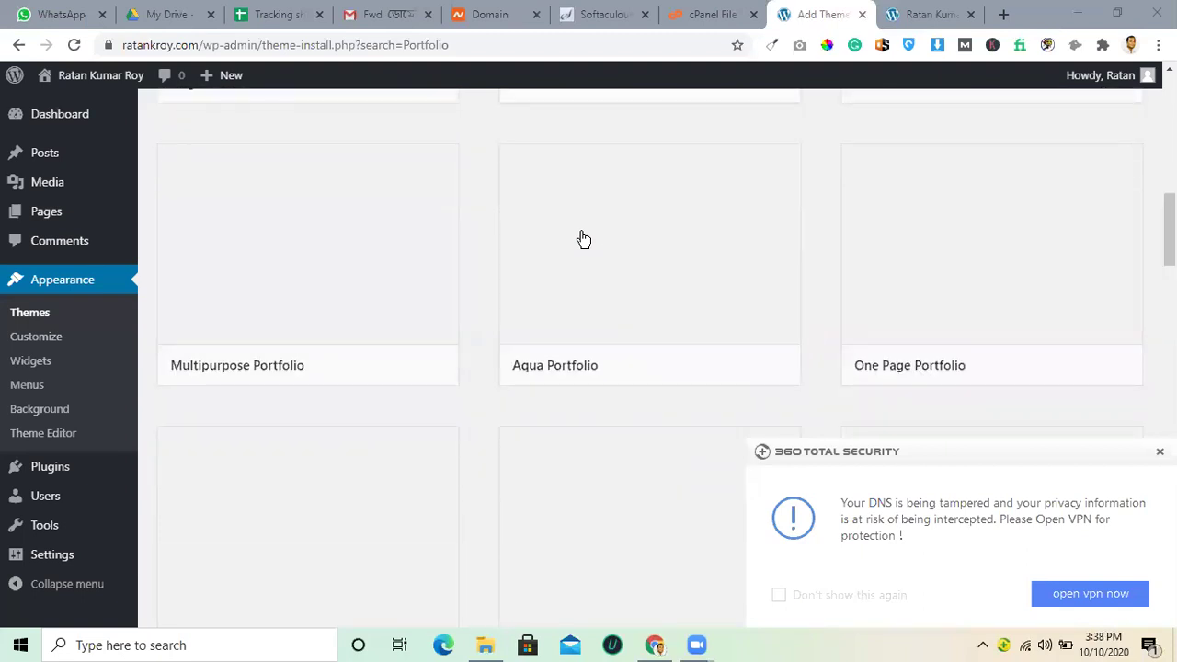
scroll(583, 240, "down", 10)
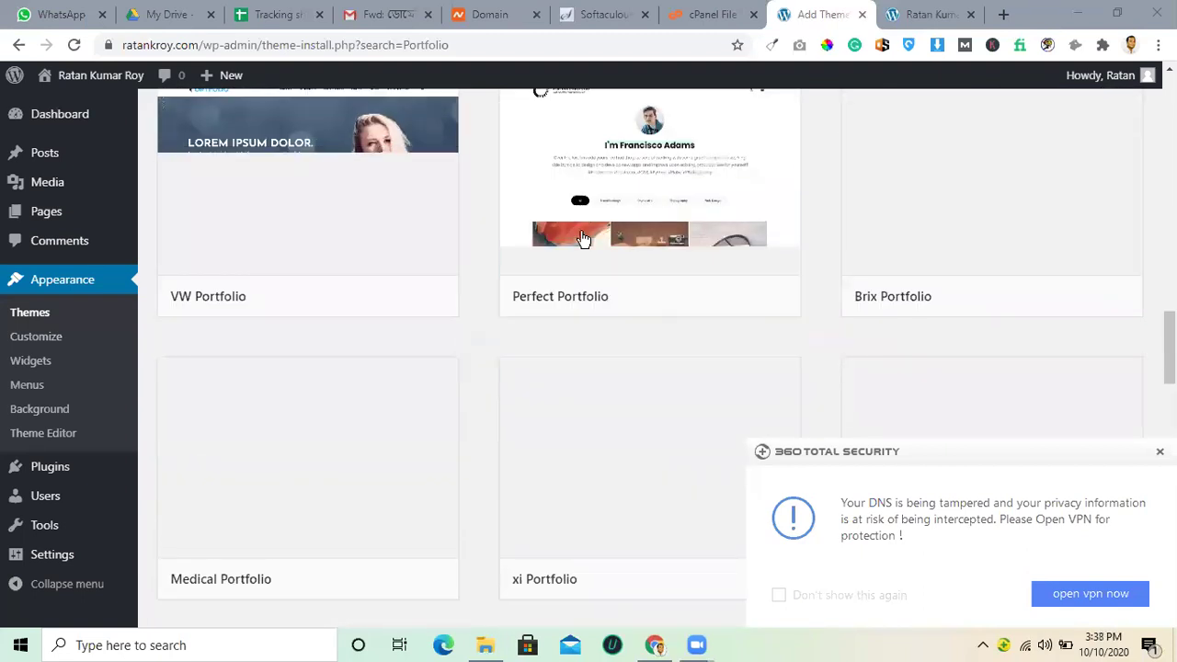
scroll(583, 239, "down", 5)
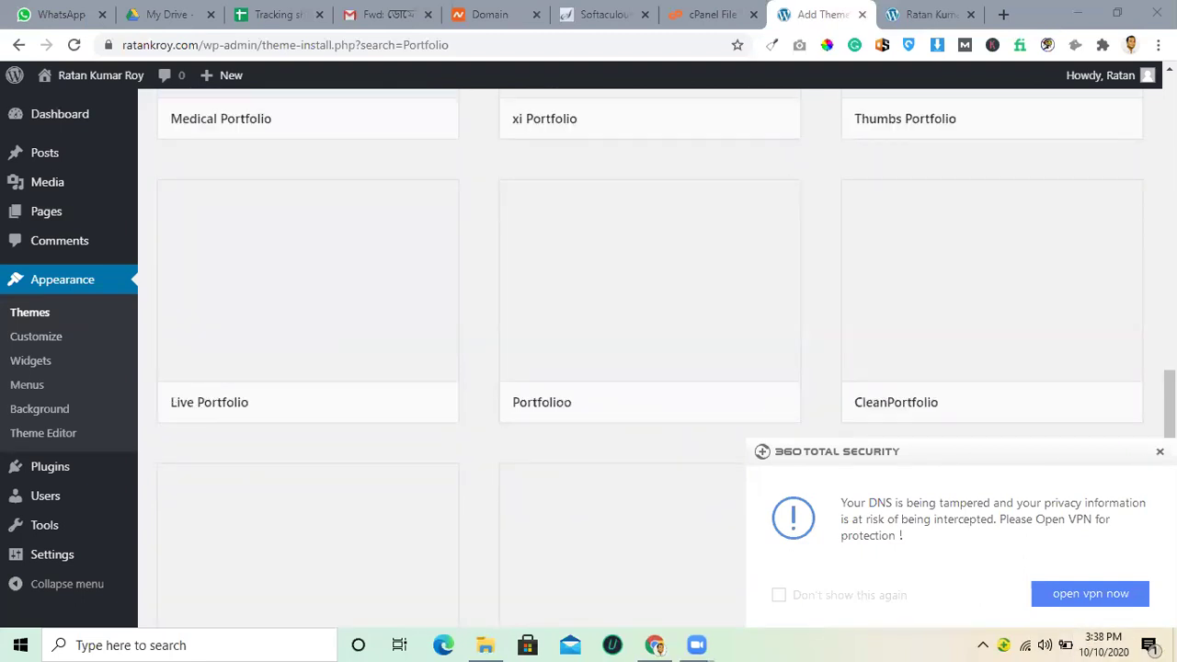
Step: Dismiss the 360 Total Security DNS warning and reload the theme search tab
left_click(1160, 451)
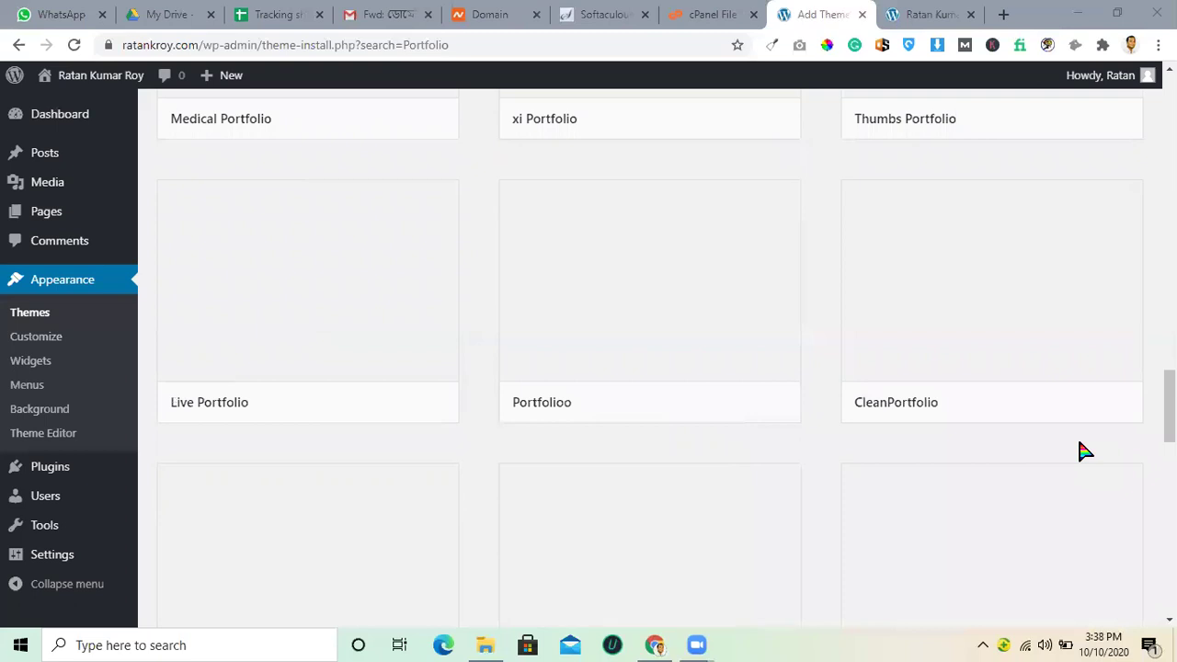
scroll(1085, 451, "up", 1)
scroll(1085, 451, "up", 10)
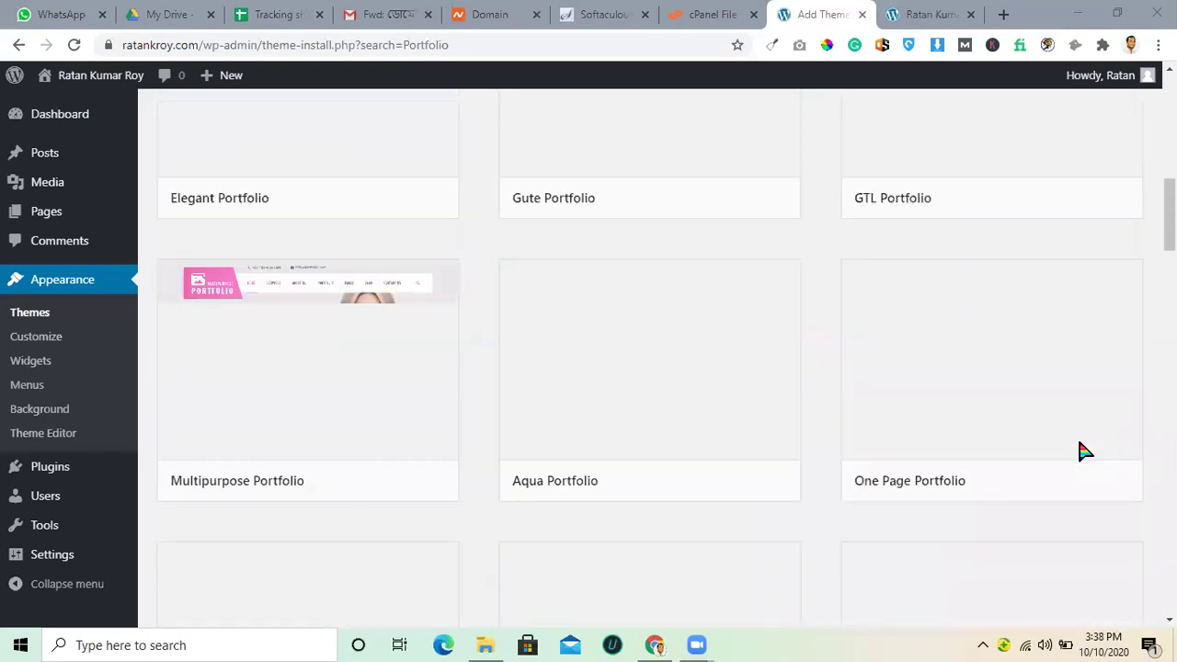
scroll(1081, 449, "down", 10)
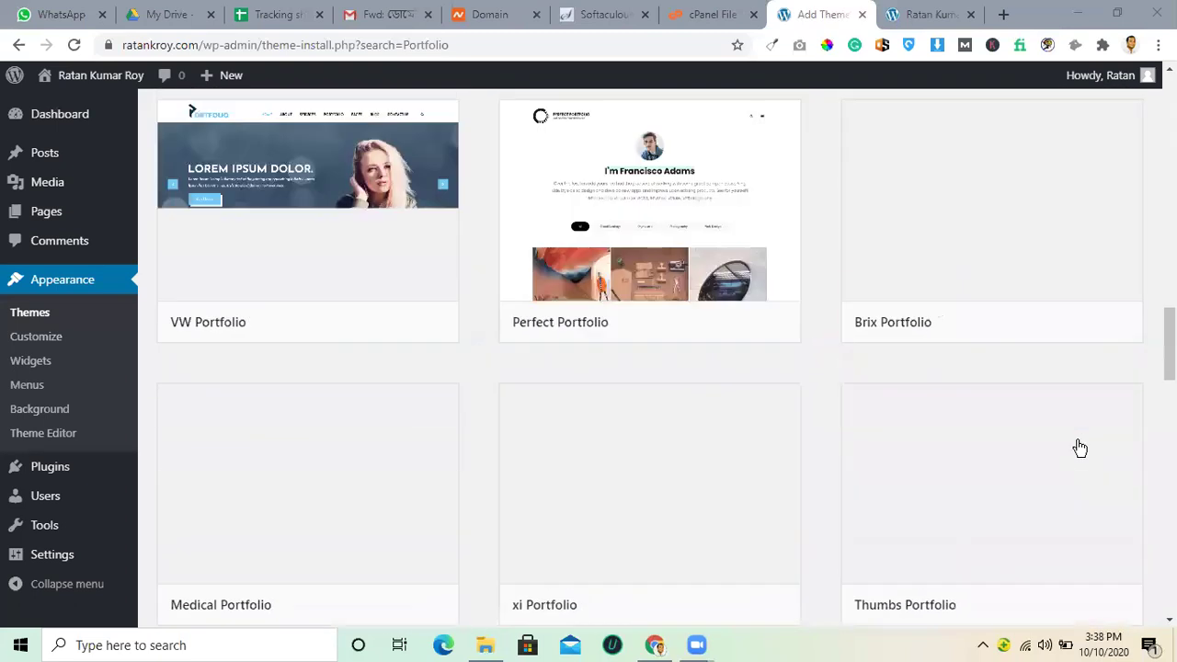
right_click(786, 9)
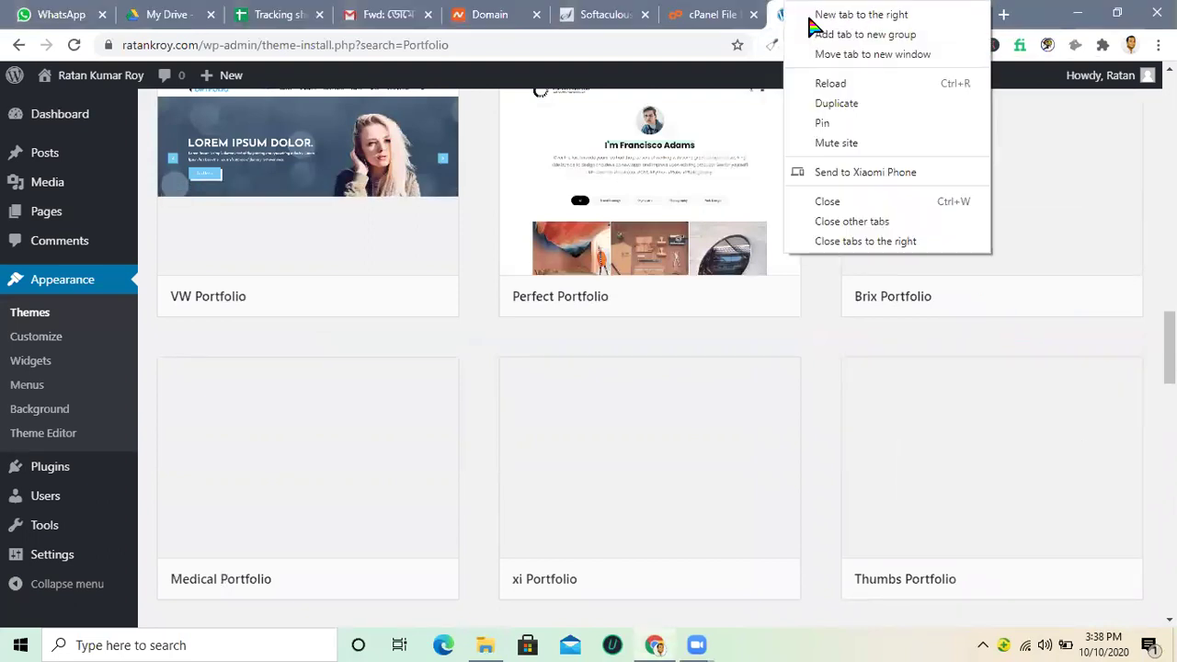
left_click(868, 82)
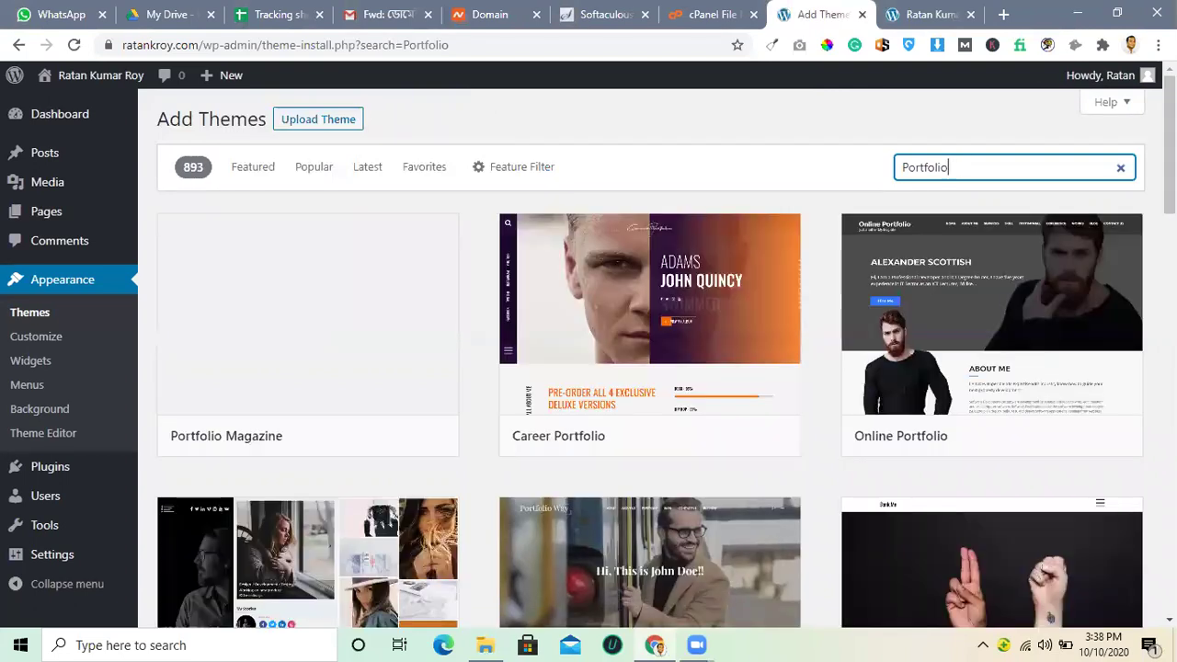
Step: Scroll down through the Portfolio theme search results
scroll(650, 349, "down", 4)
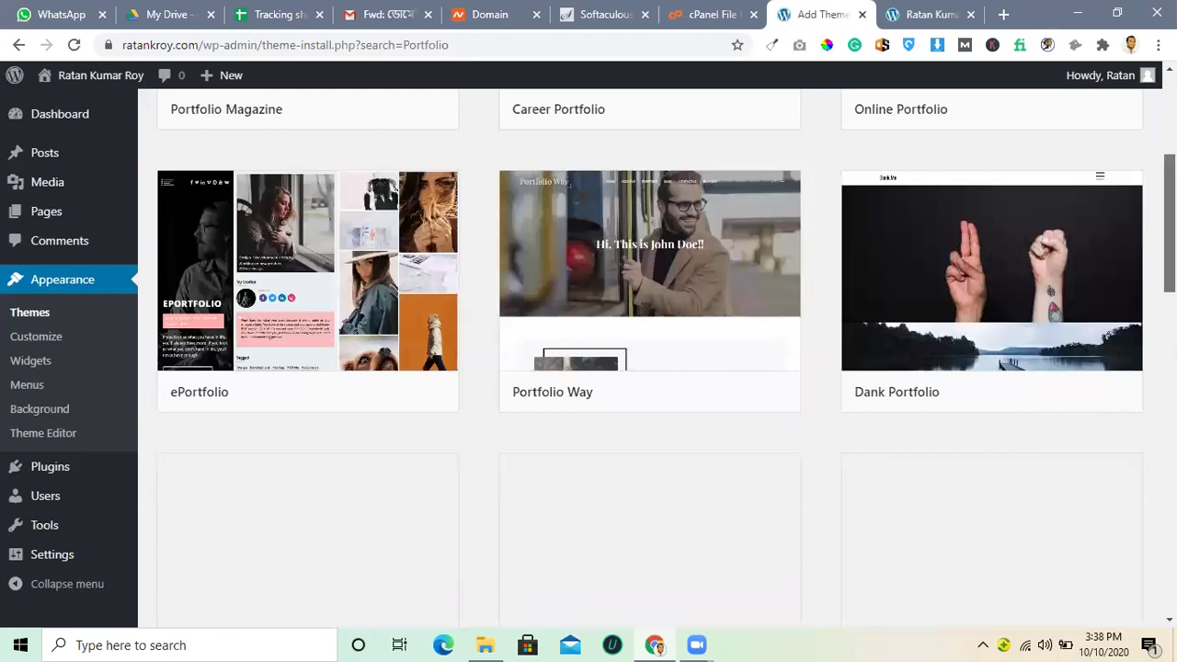
scroll(650, 349, "down", 5)
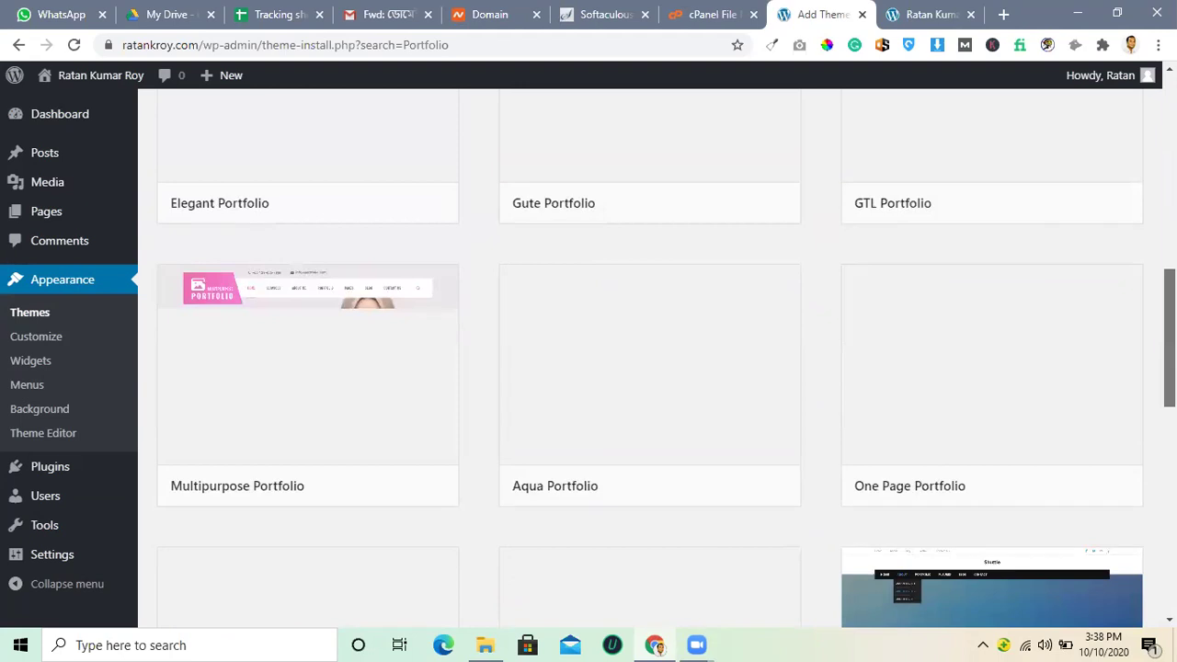
scroll(650, 349, "down", 3)
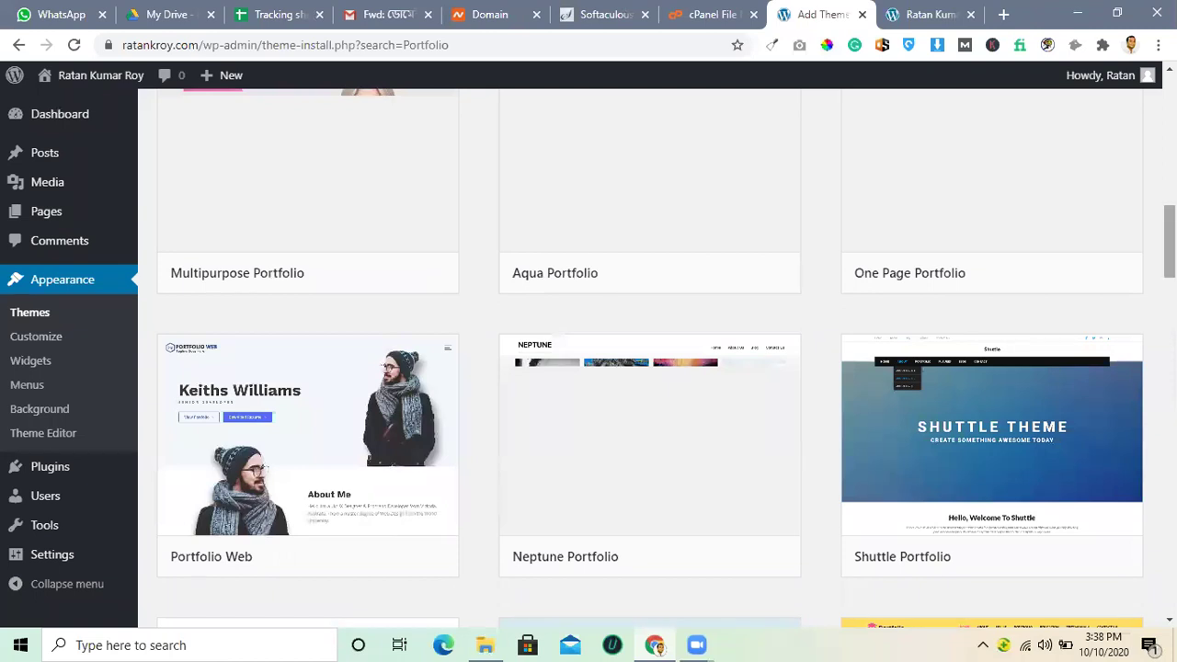
scroll(650, 359, "down", 3)
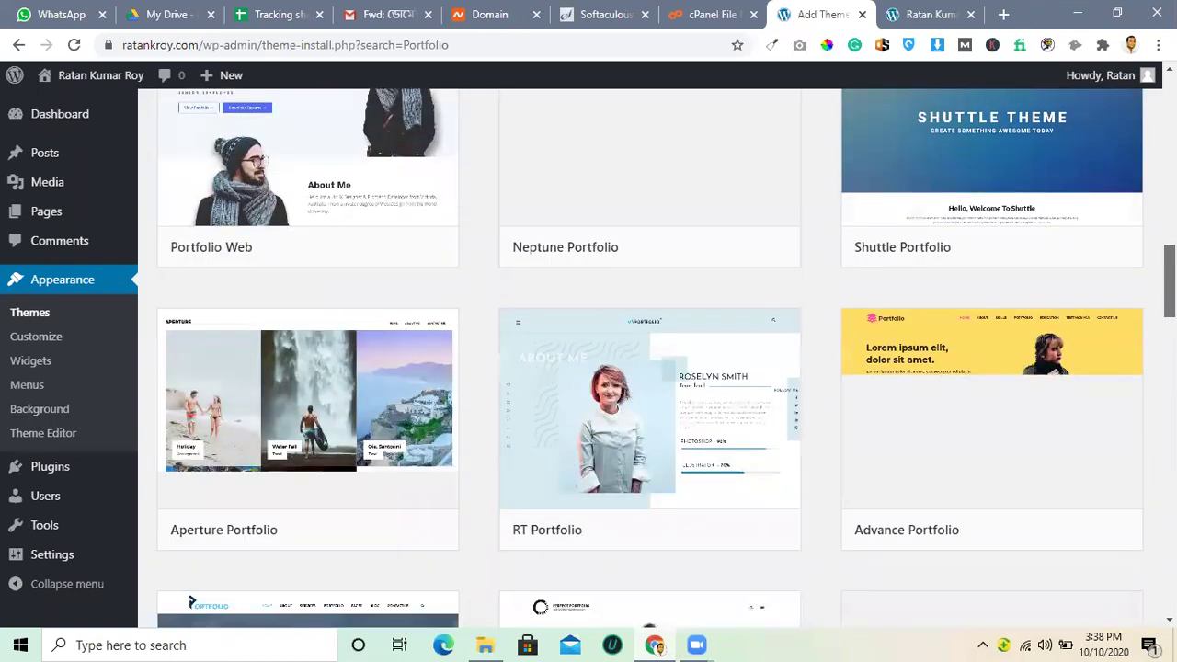
scroll(650, 359, "down", 3)
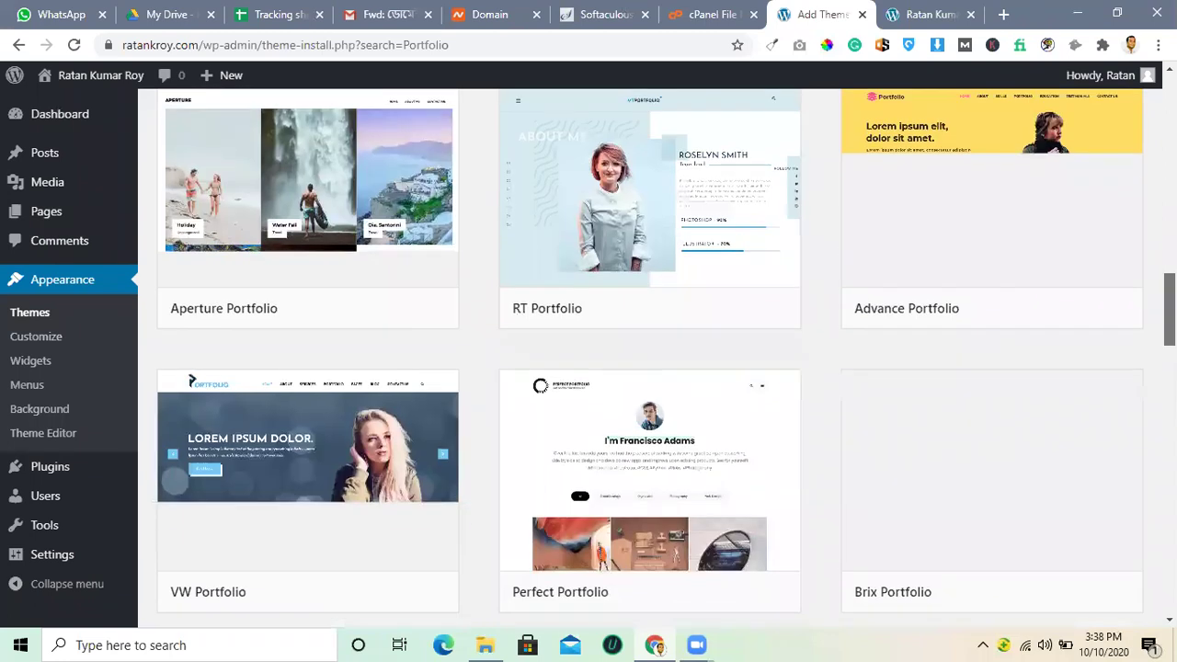
scroll(649, 359, "down", 2)
scroll(650, 359, "down", 2)
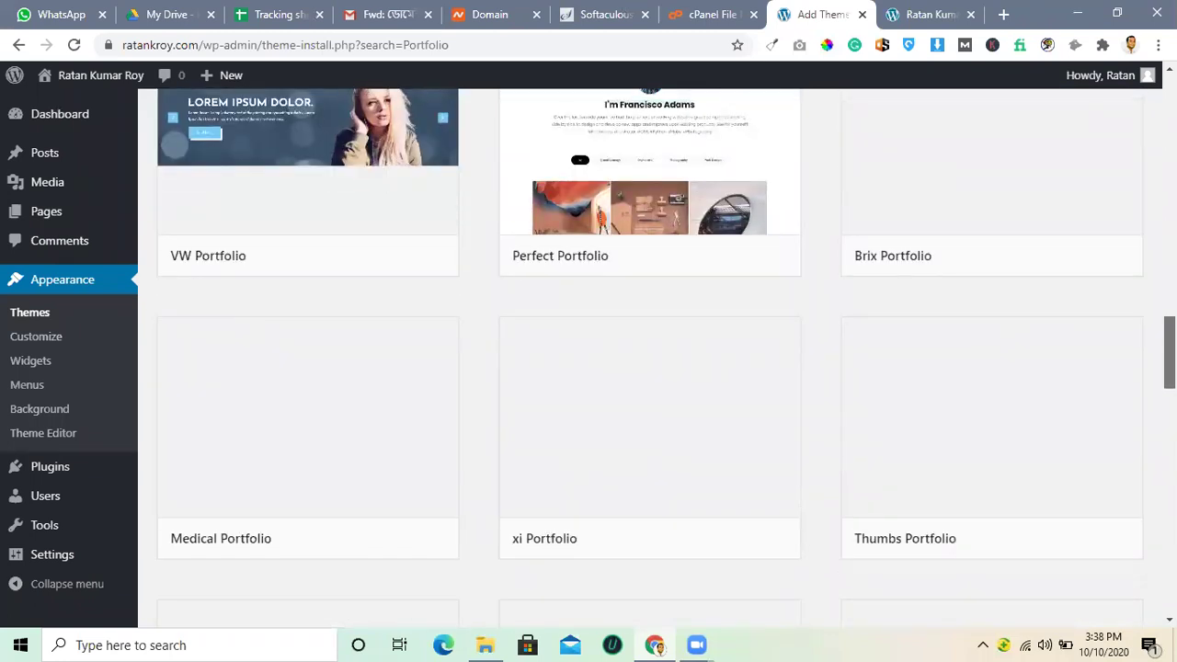
scroll(650, 358, "down", 2)
scroll(650, 358, "down", 5)
scroll(650, 359, "down", 1)
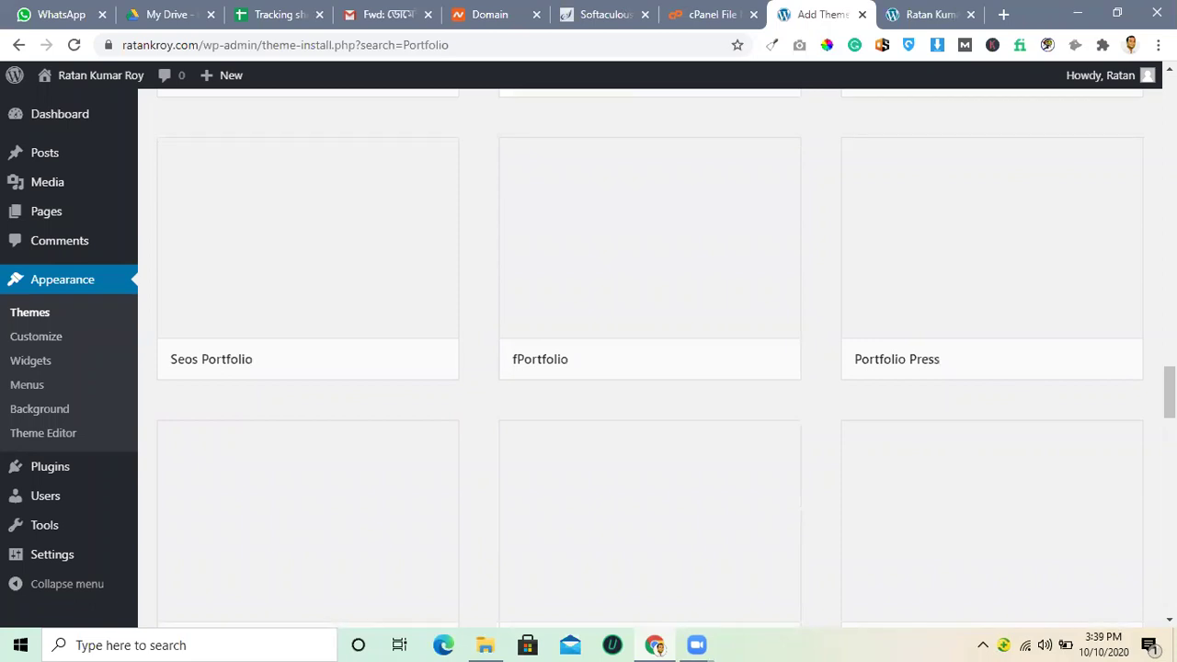
Step: Open the live preview of the Portfolioo theme by asphaltthemes
mouse_move(147, 566)
scroll(888, 376, "down", 10)
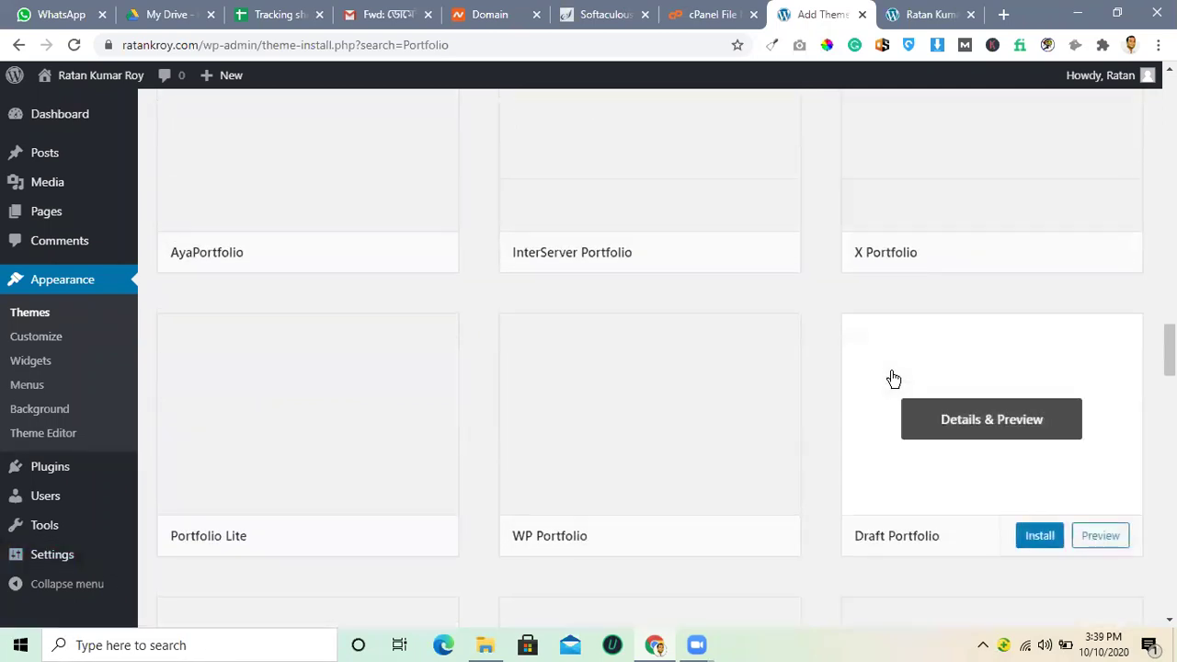
scroll(892, 379, "up", 10)
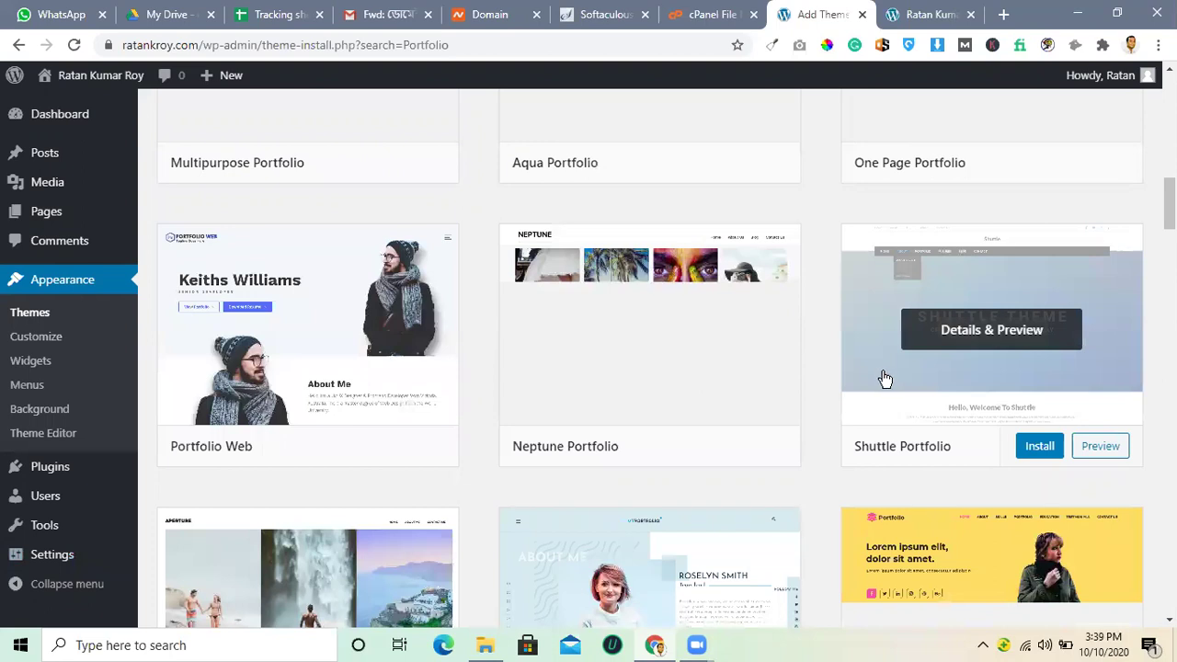
scroll(678, 464, "down", 3)
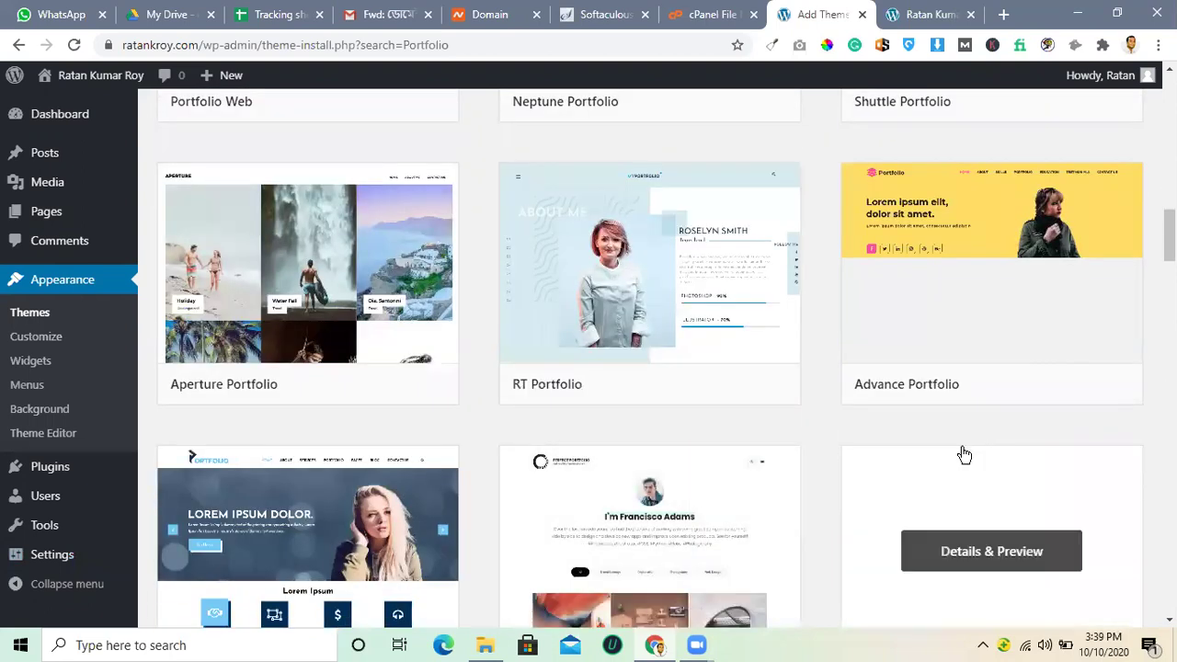
scroll(961, 454, "down", 5)
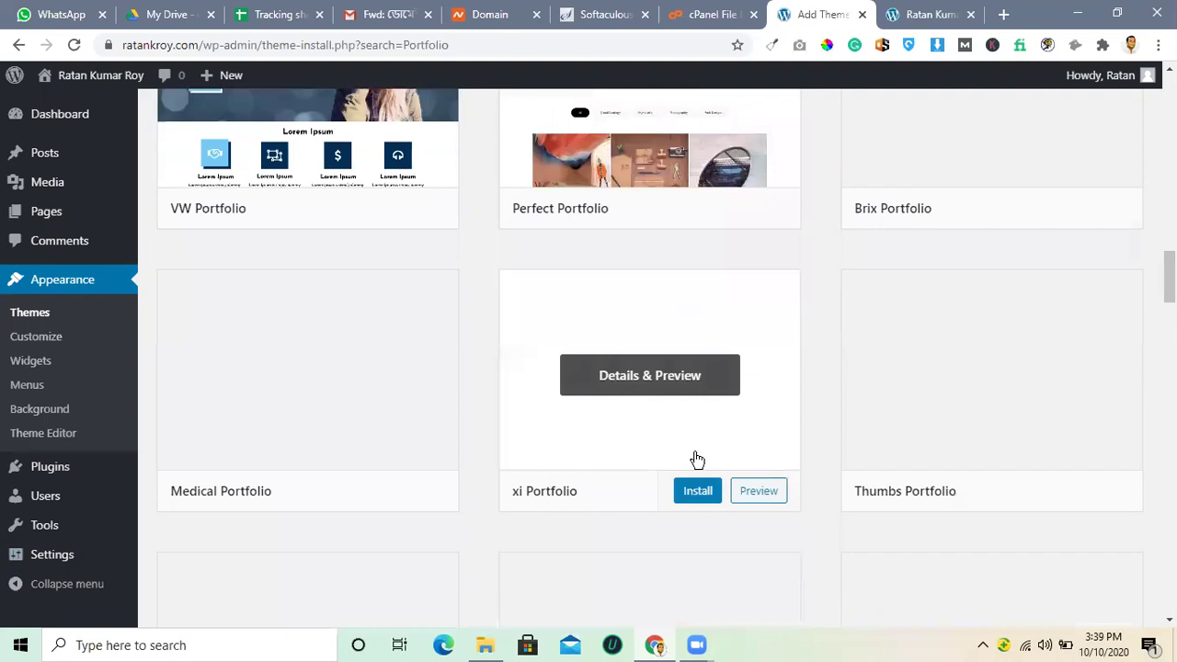
scroll(693, 459, "down", 4)
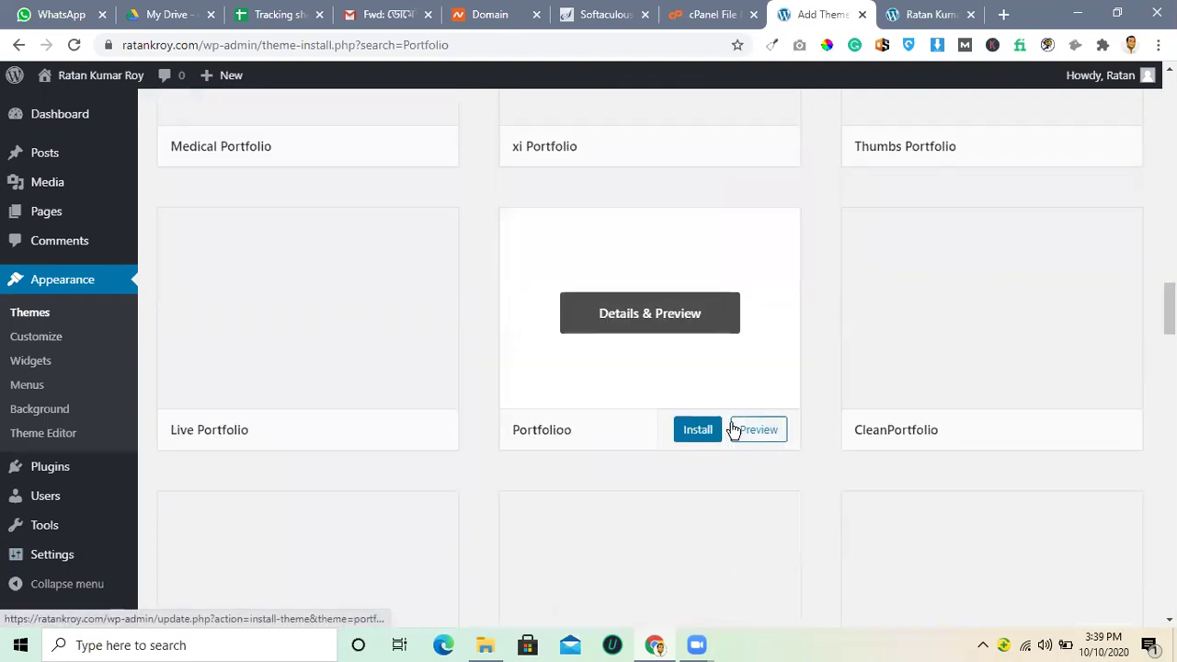
left_click(761, 431)
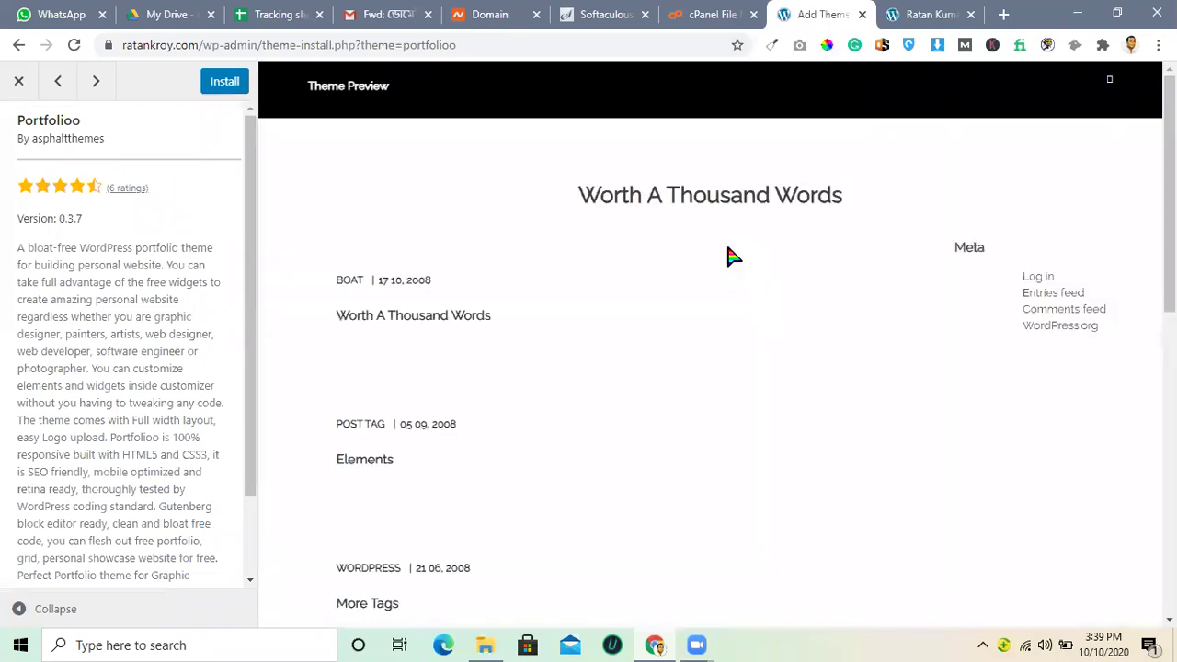
Step: Close the Portfolioo preview to return to the Portfolio results showing Portfolio Web
scroll(727, 248, "down", 8)
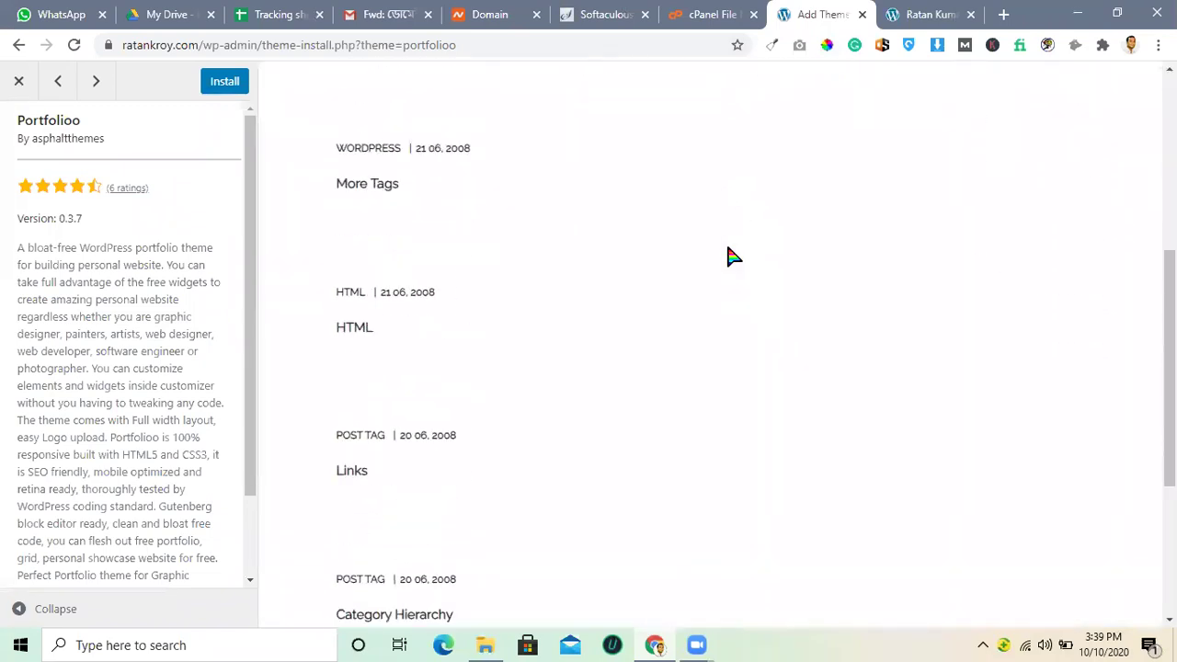
scroll(365, 258, "up", 10)
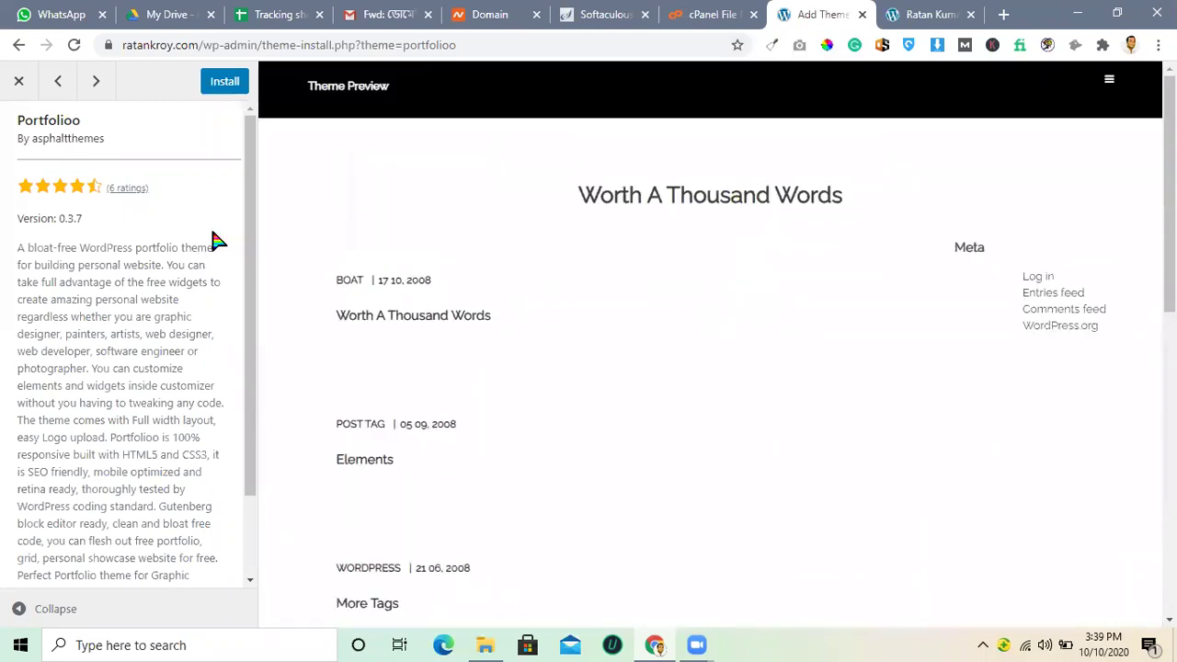
left_click(16, 92)
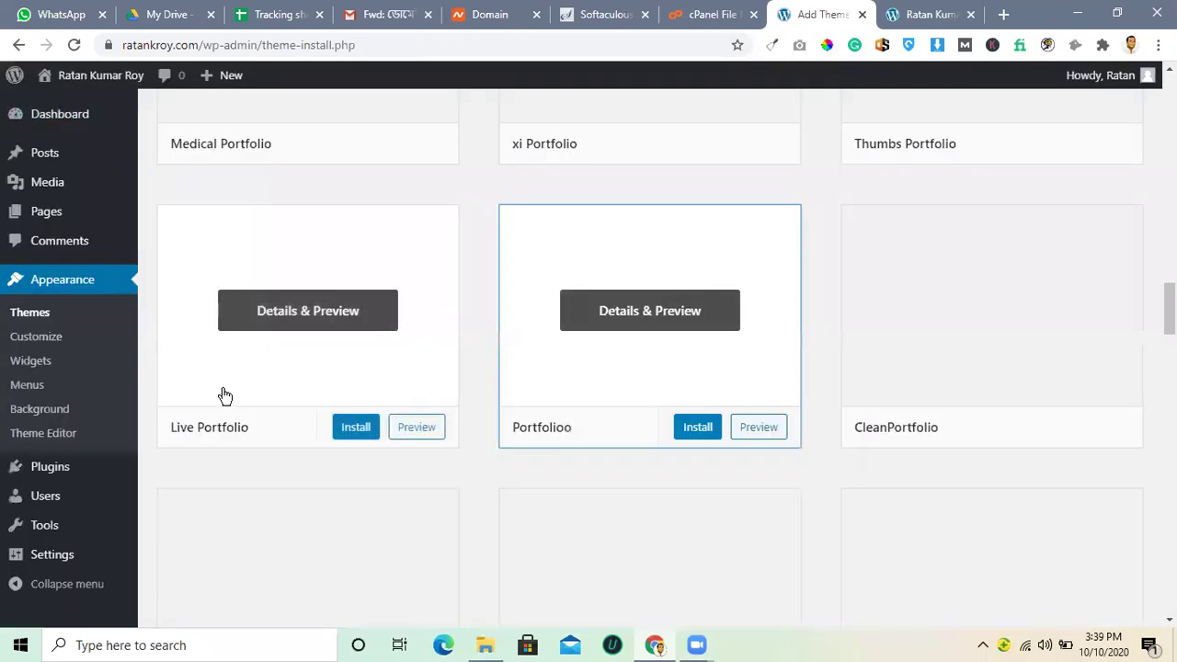
scroll(599, 441, "up", 4)
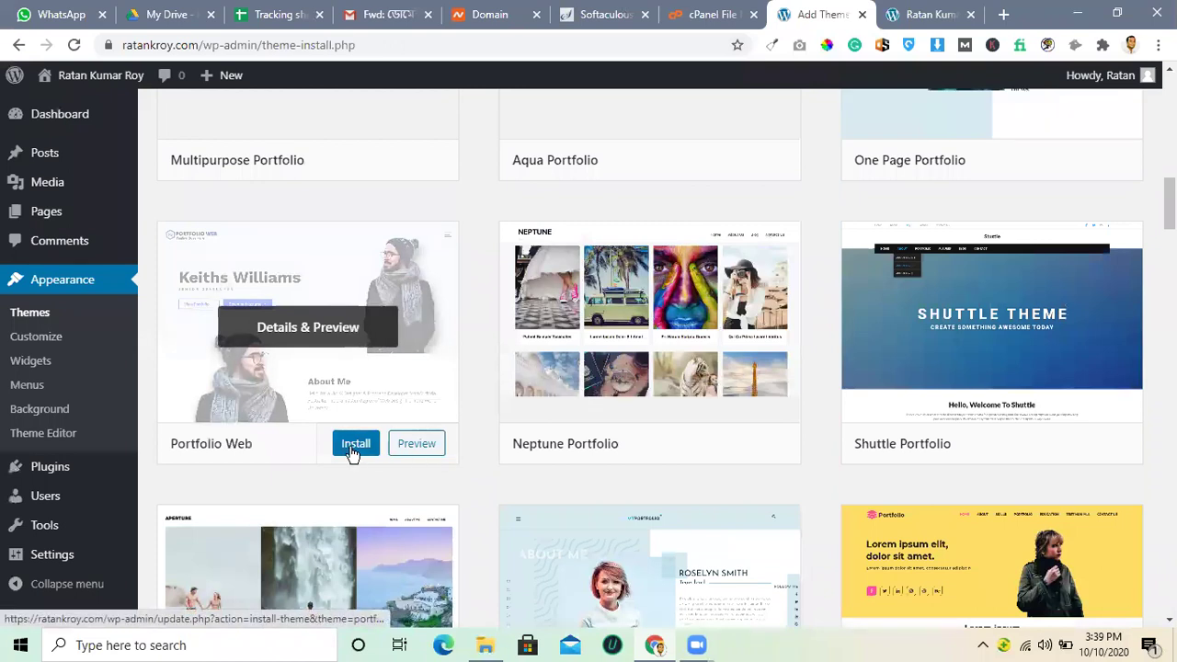
Step: Install the Portfolio Web theme, checking the network panel while it installs
left_click(354, 448)
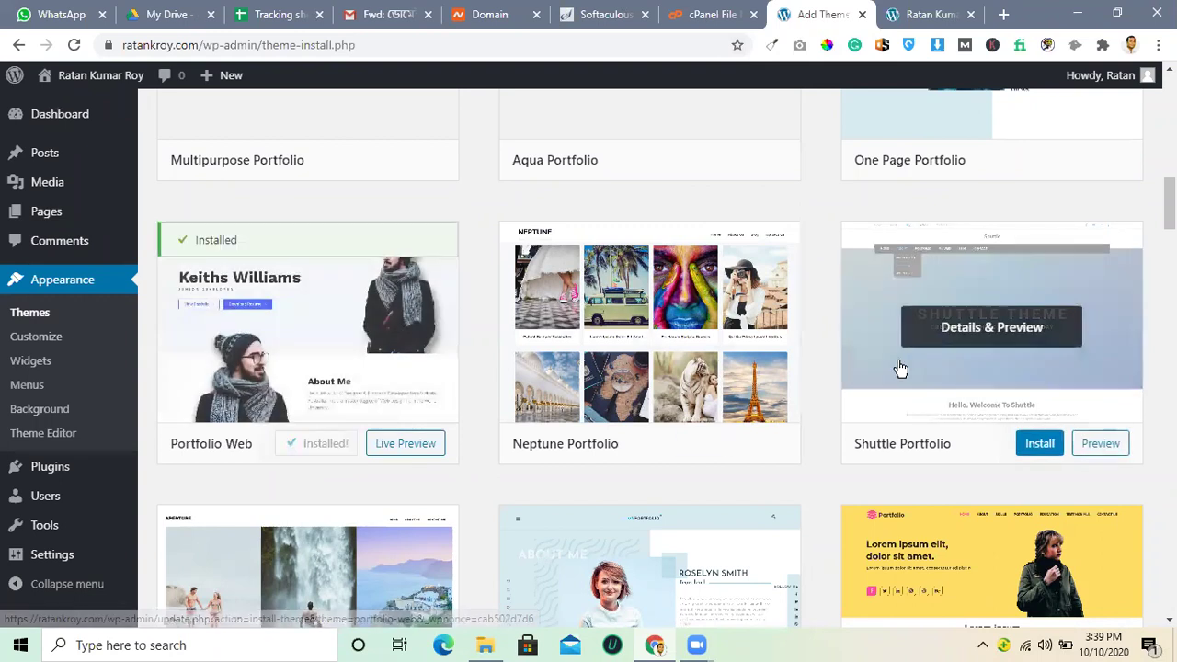
left_click(1025, 644)
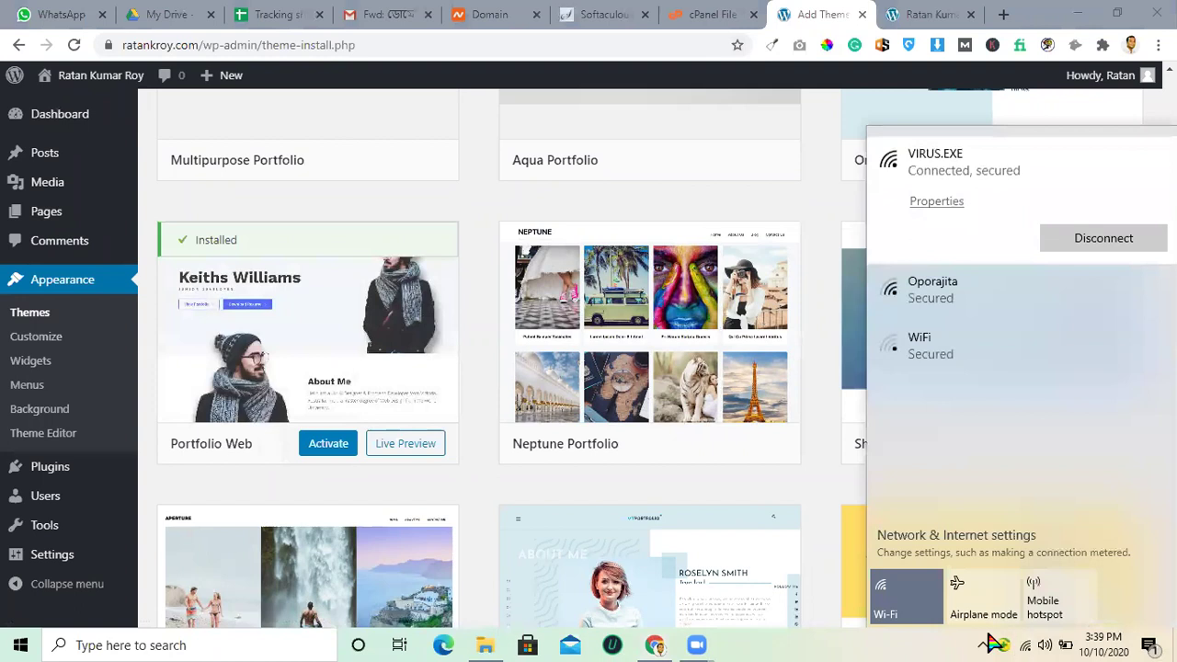
left_click(749, 641)
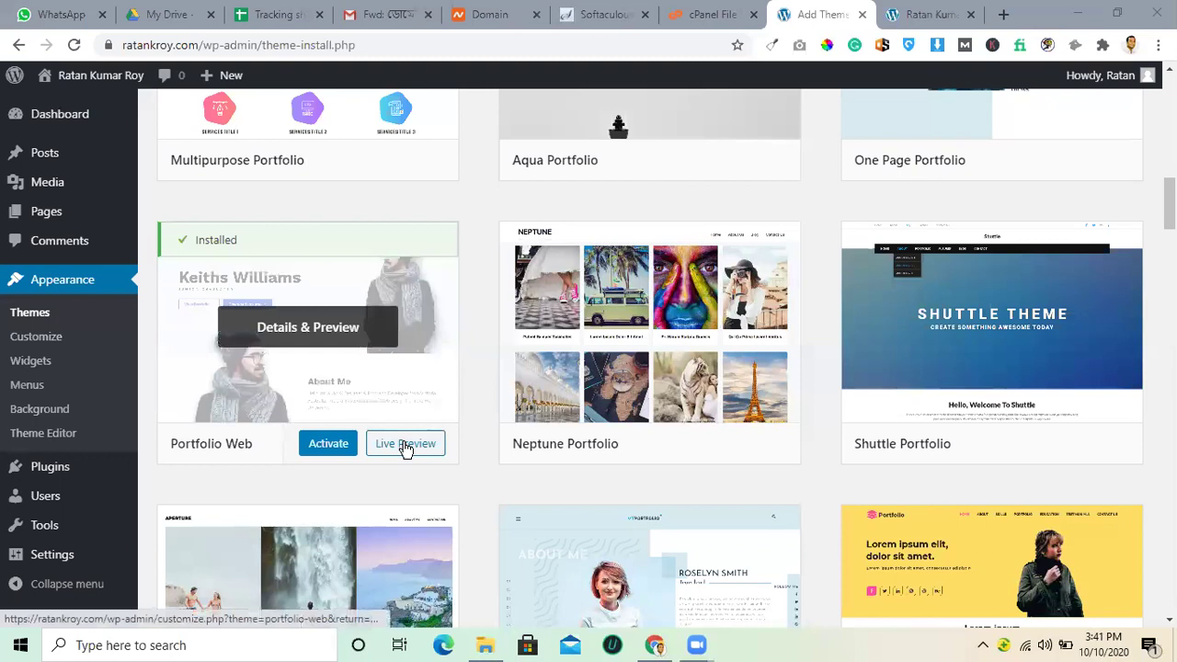
Step: Activate Portfolio Web and go to its Install Plugins page from the theme details
left_click(337, 457)
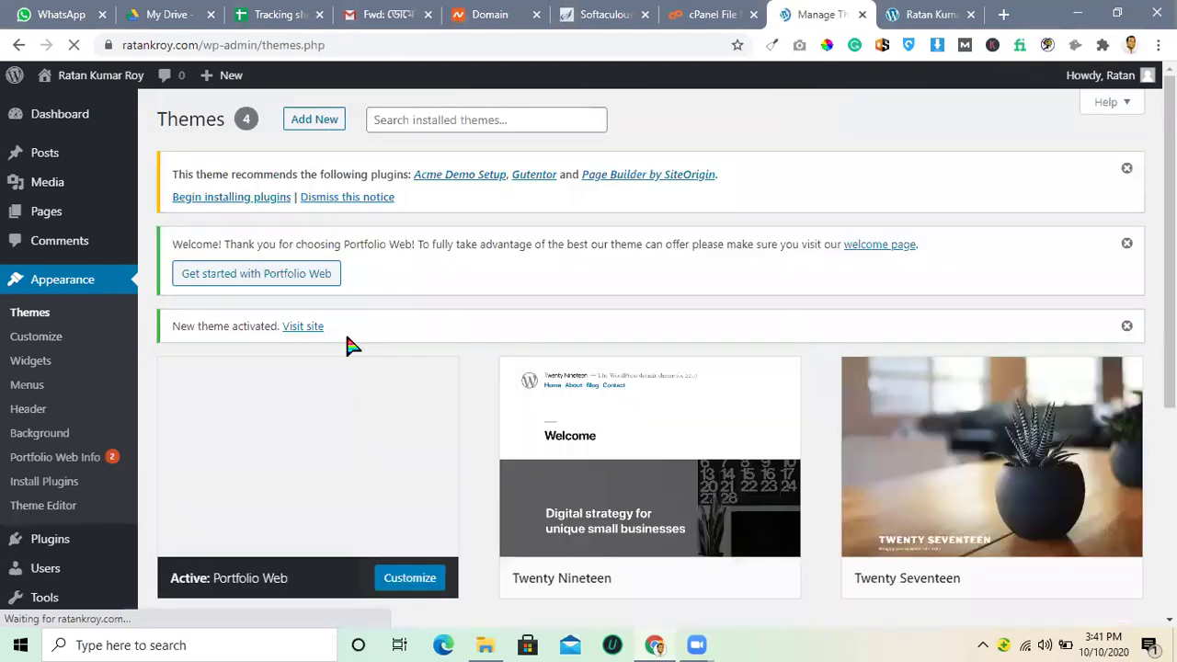
left_click(279, 458)
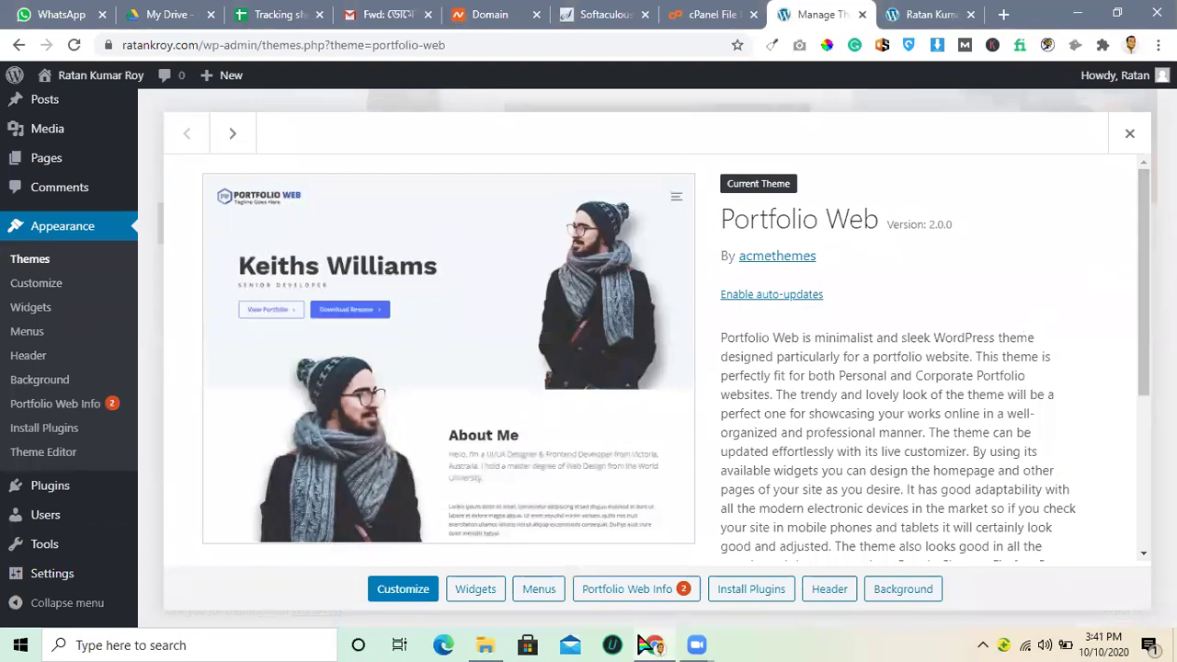
scroll(1145, 302, "down", 2)
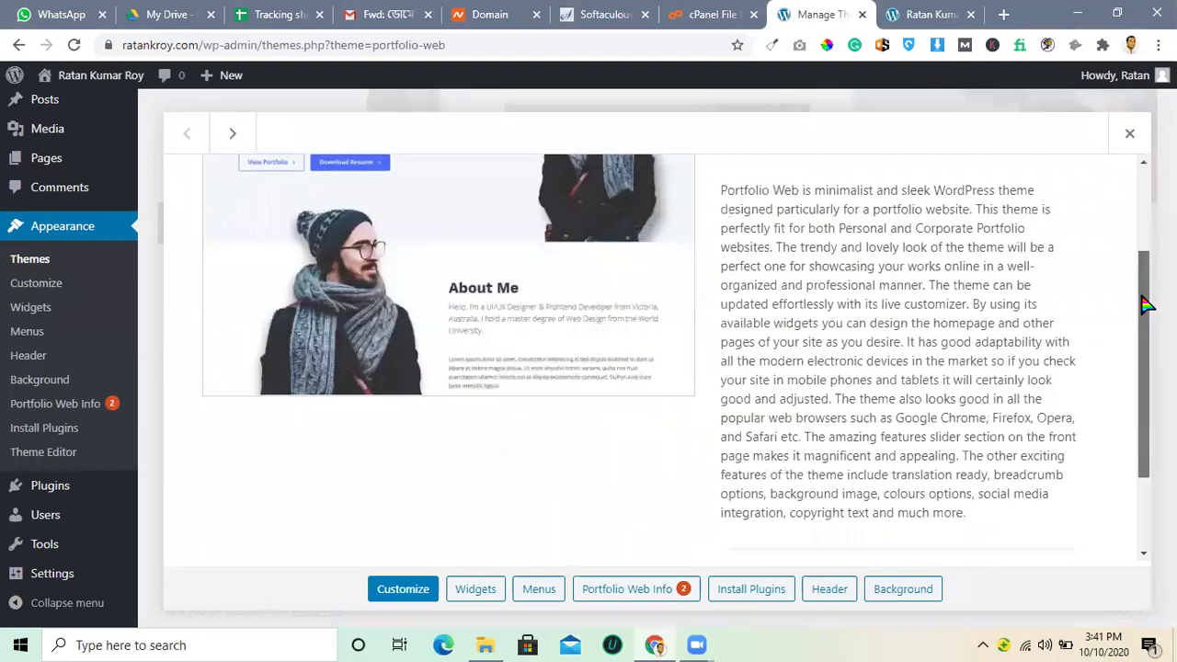
left_click(726, 589)
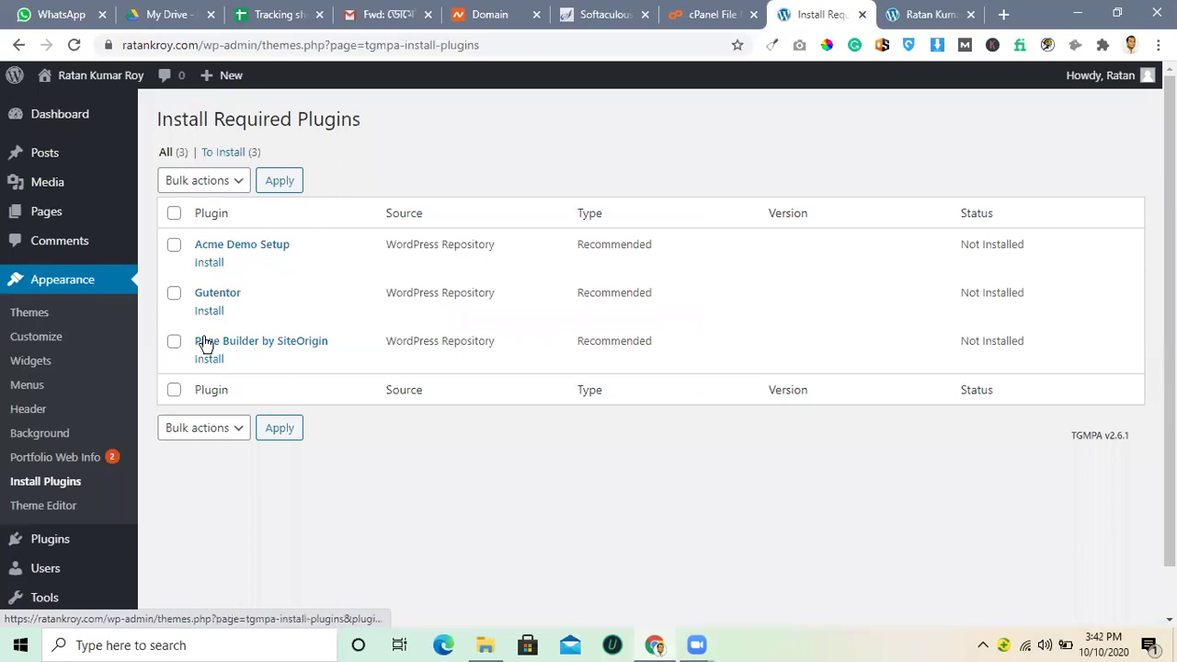
Step: Bulk-install Acme Demo Setup, Gutentor and Page Builder by SiteOrigin from the required plugins list
left_click(174, 213)
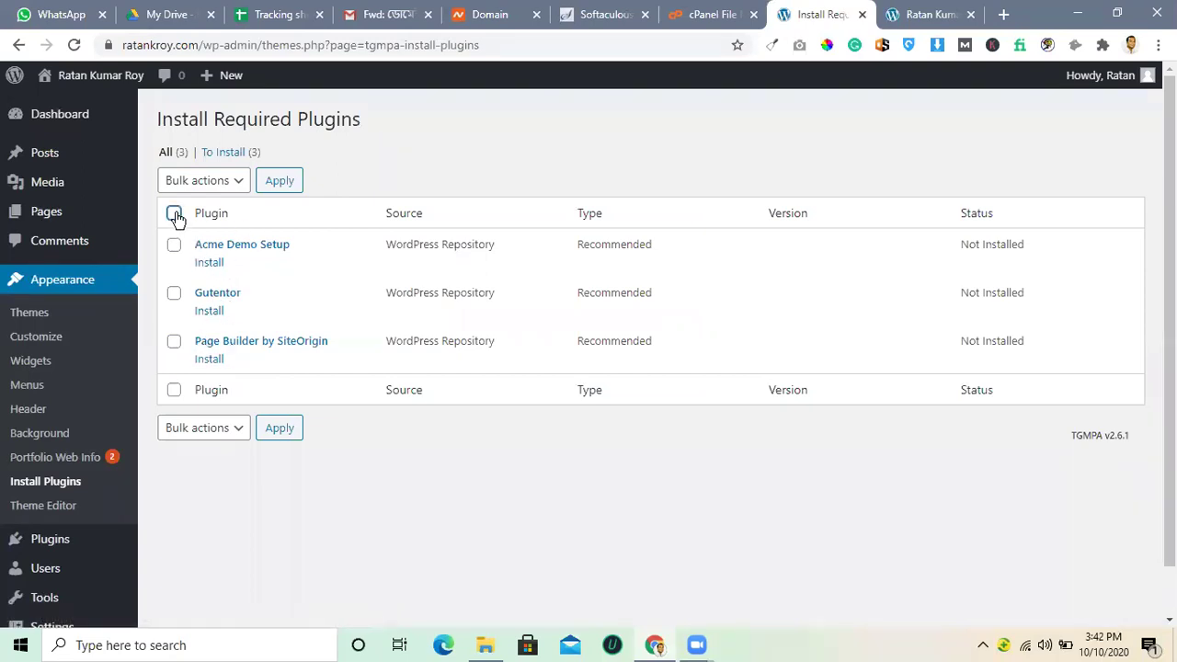
left_click(198, 188)
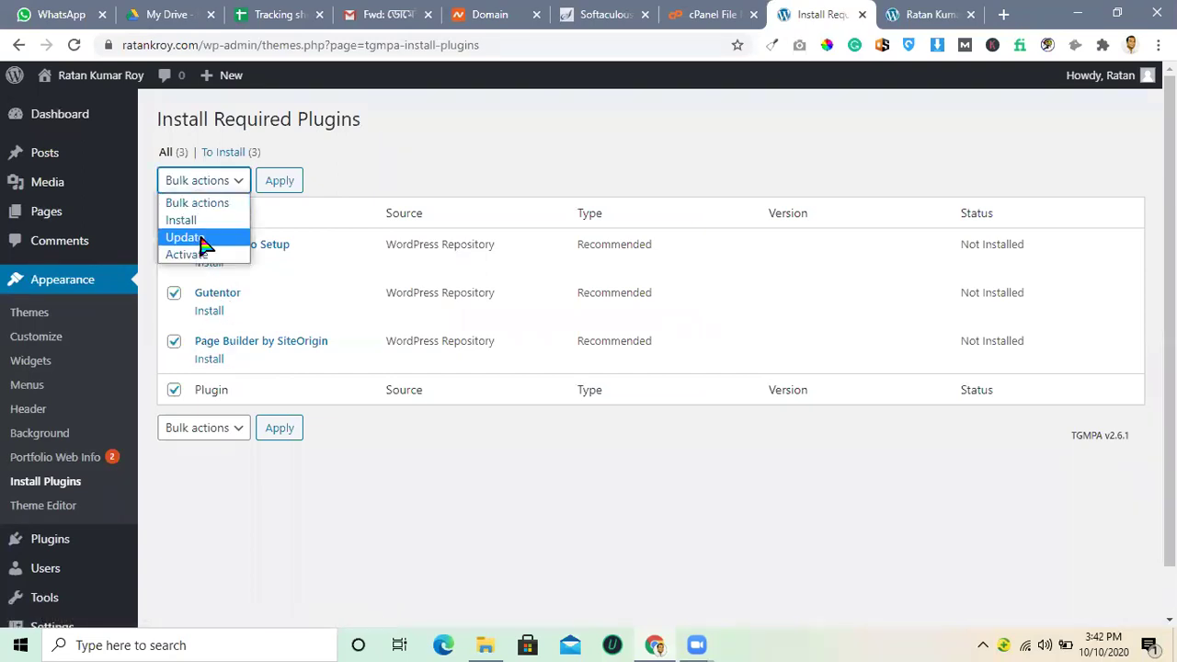
left_click(201, 223)
left_click(276, 184)
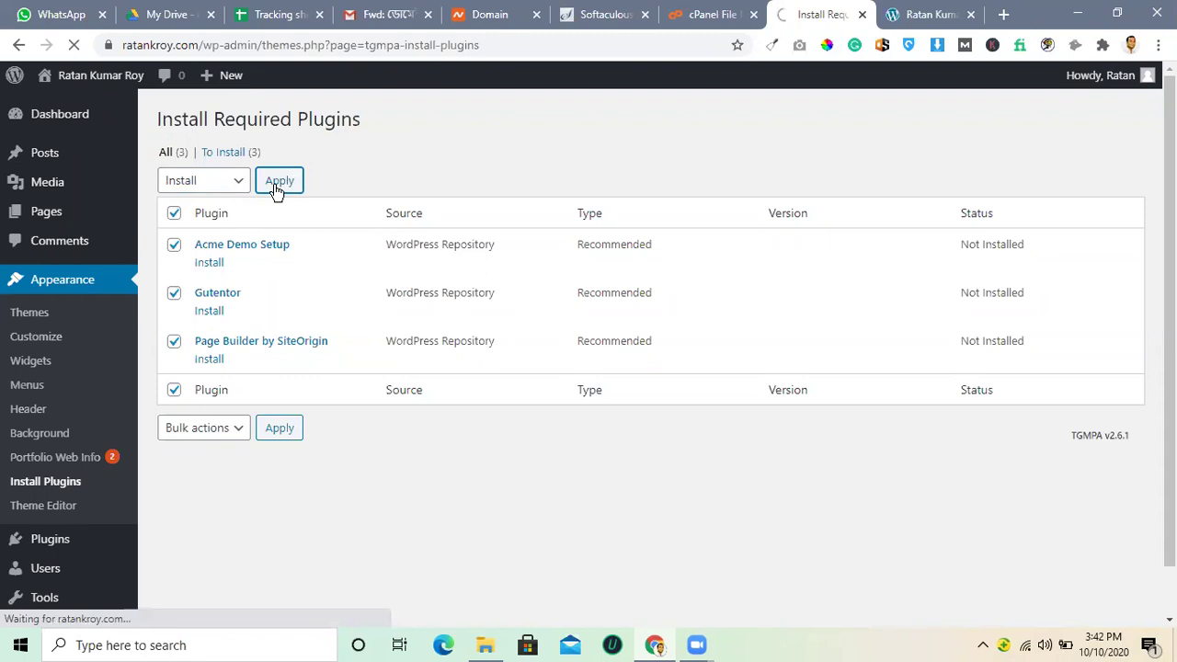
left_click(933, 11)
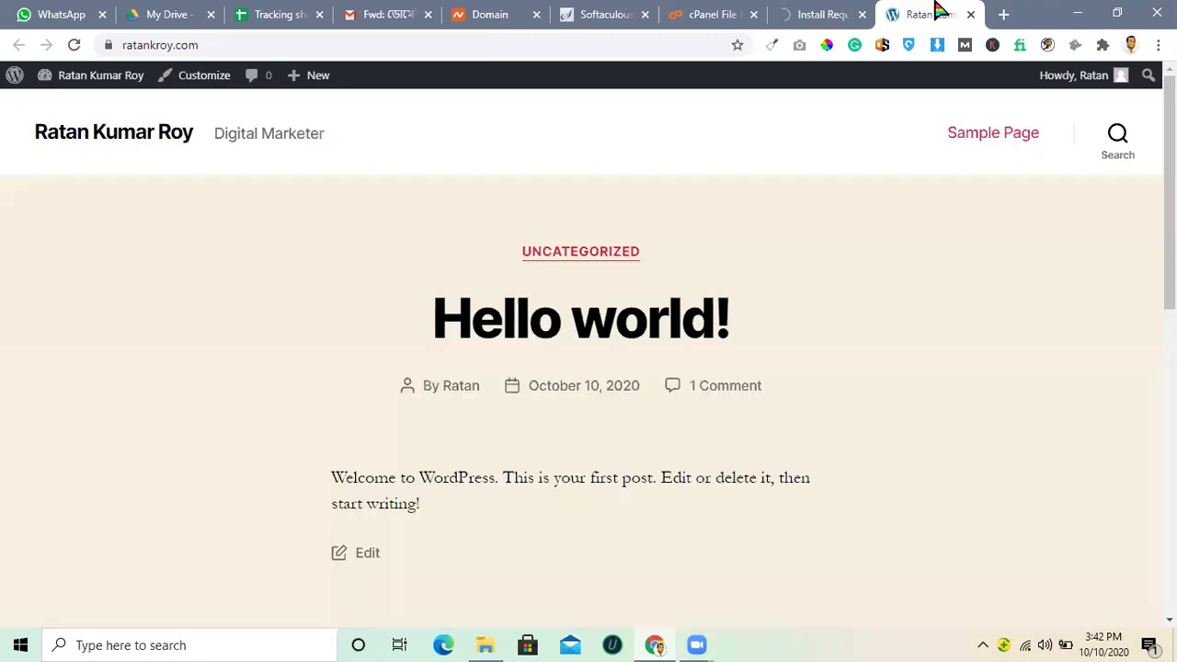
left_click(832, 11)
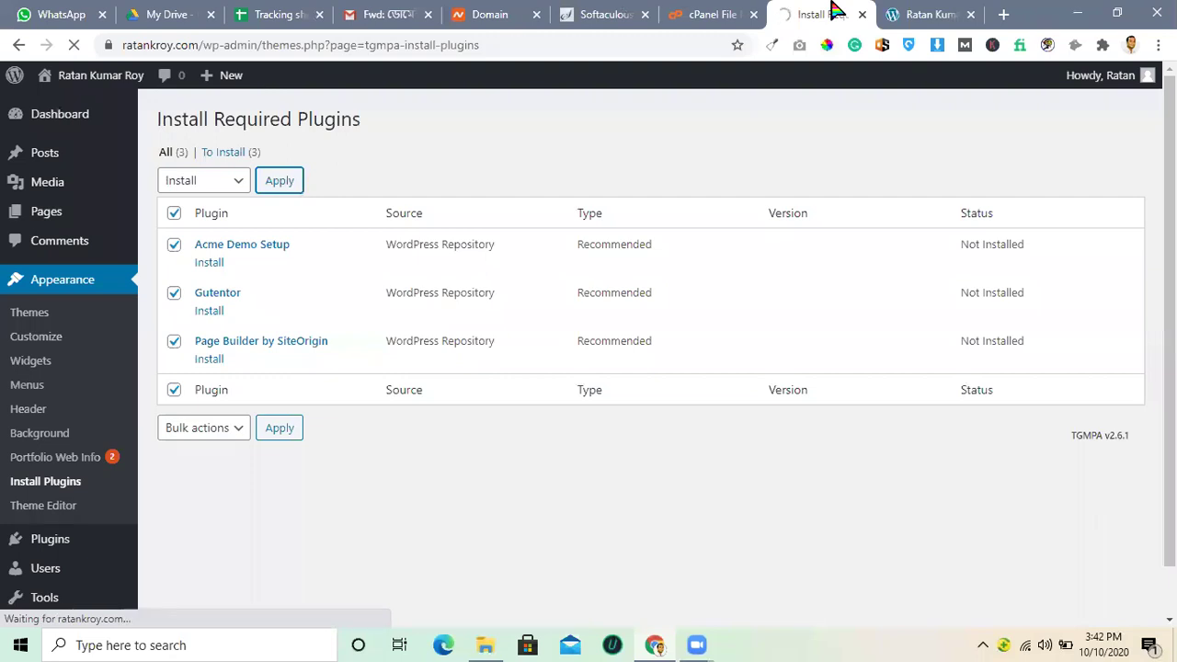
left_click(1027, 643)
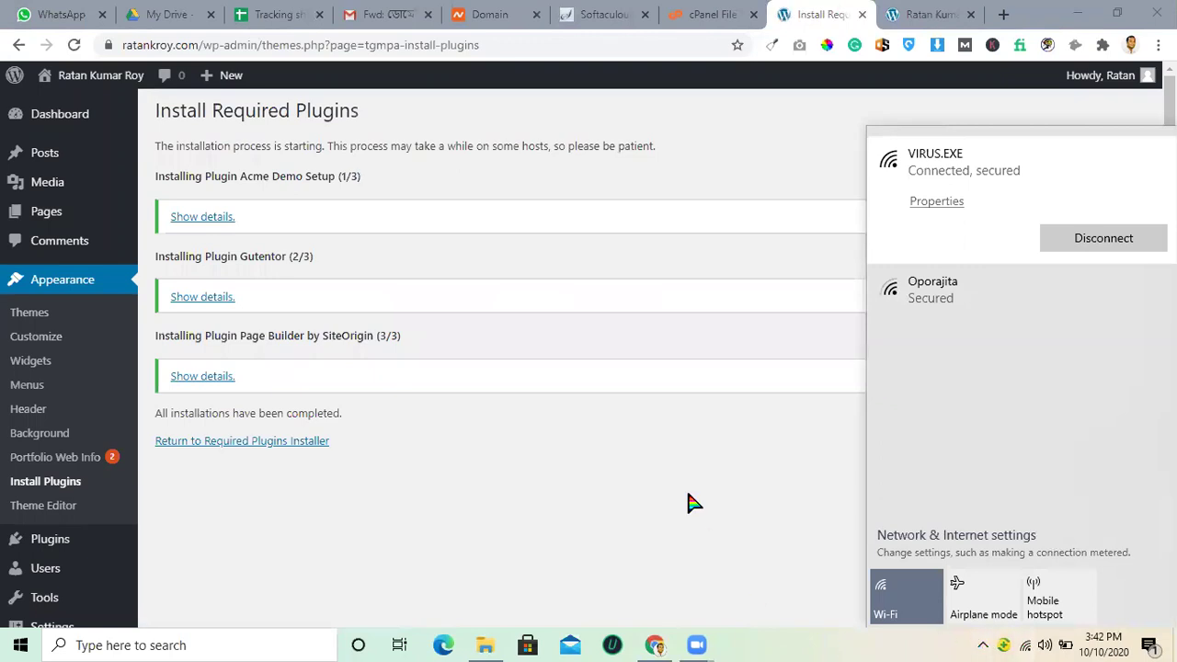
Step: Bulk-activate Acme Demo Setup, Gutentor and Page Builder by SiteOrigin from the plugin list
left_click(17, 46)
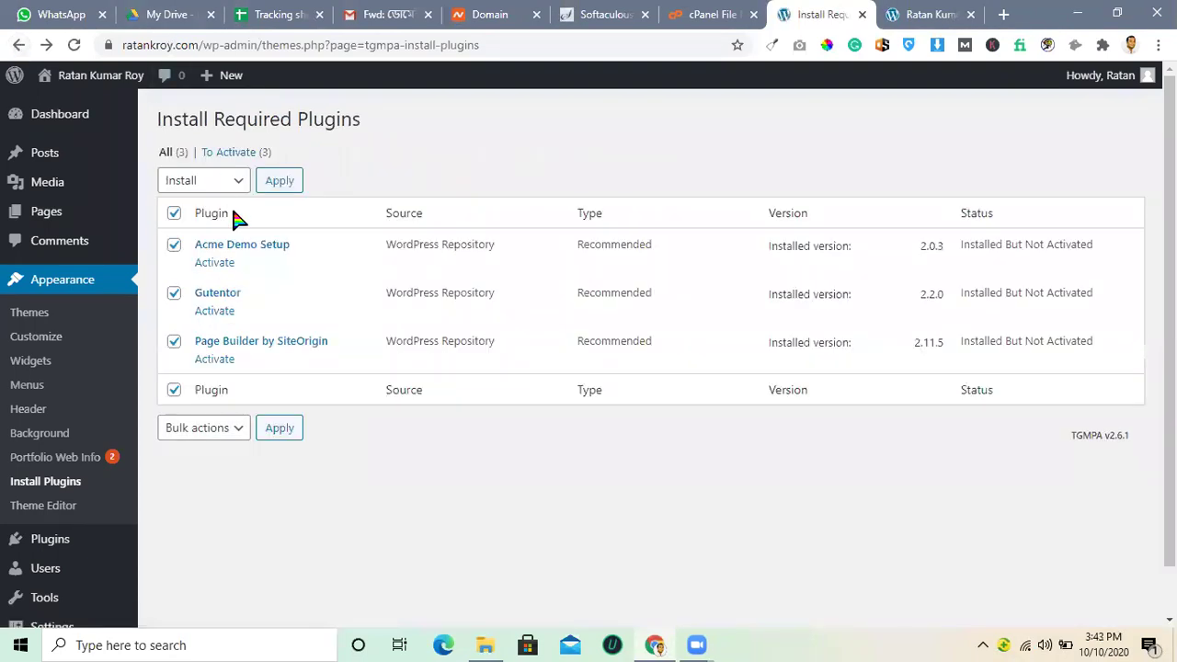
left_click(217, 185)
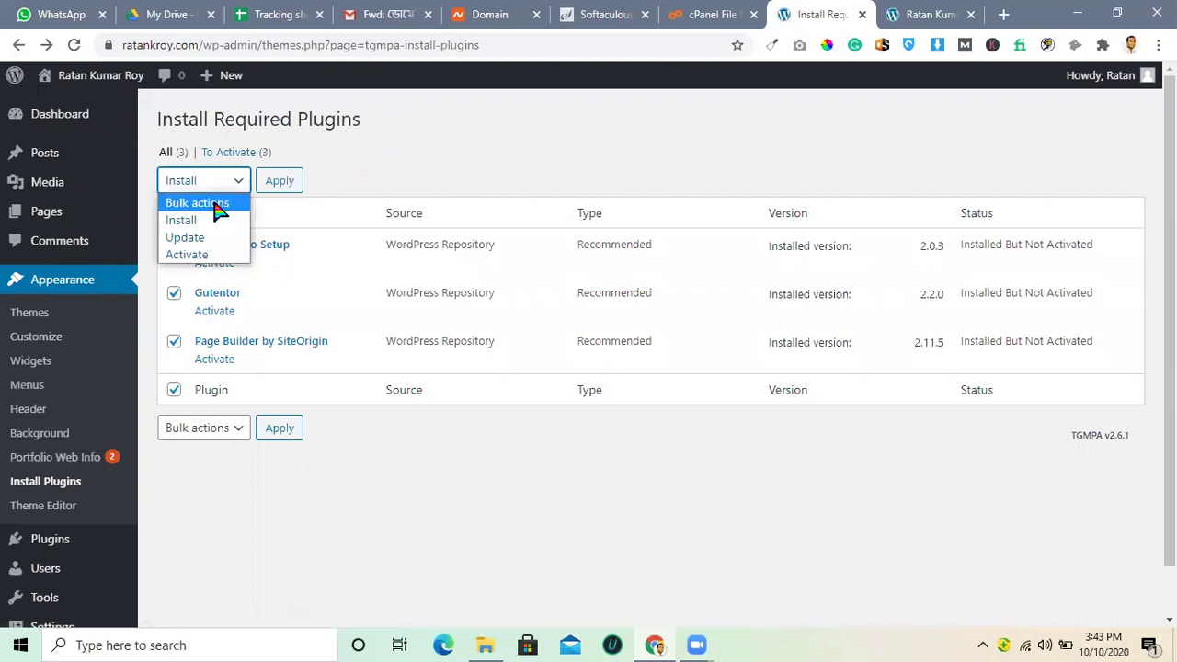
left_click(187, 255)
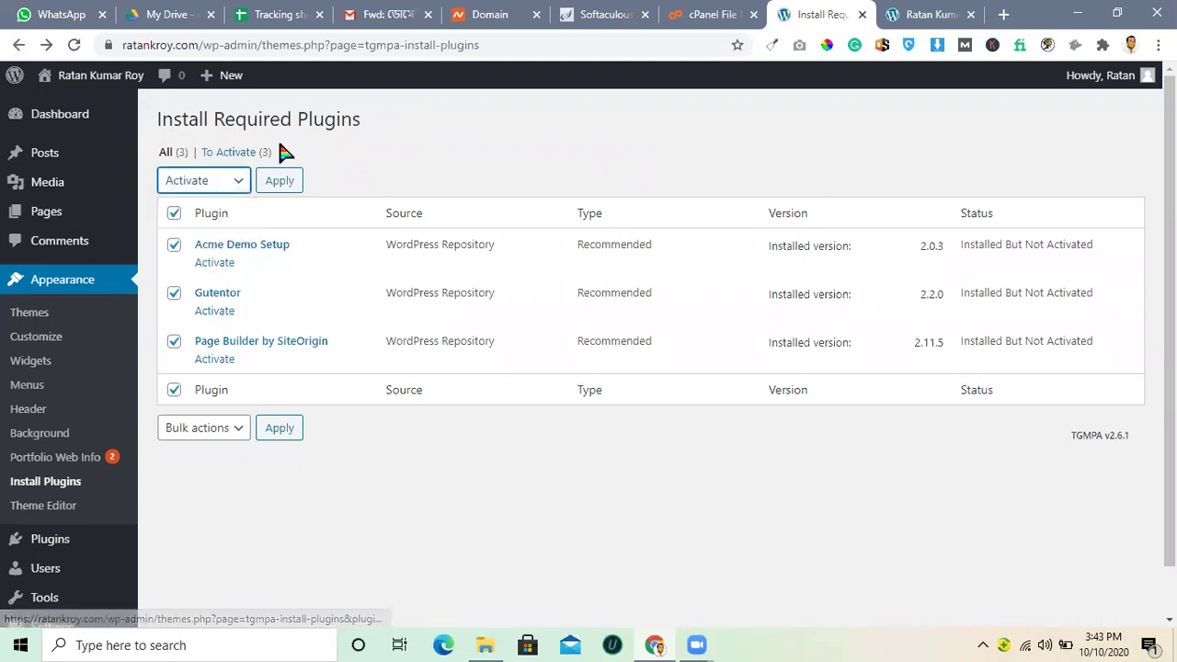
left_click(280, 184)
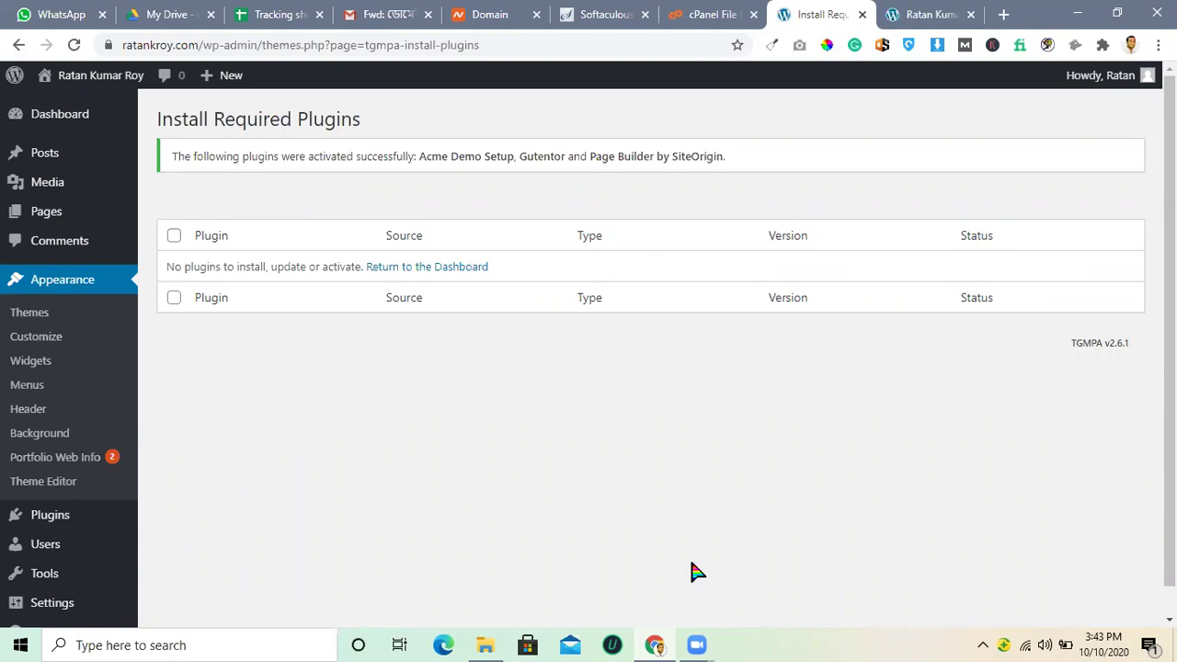
left_click(696, 645)
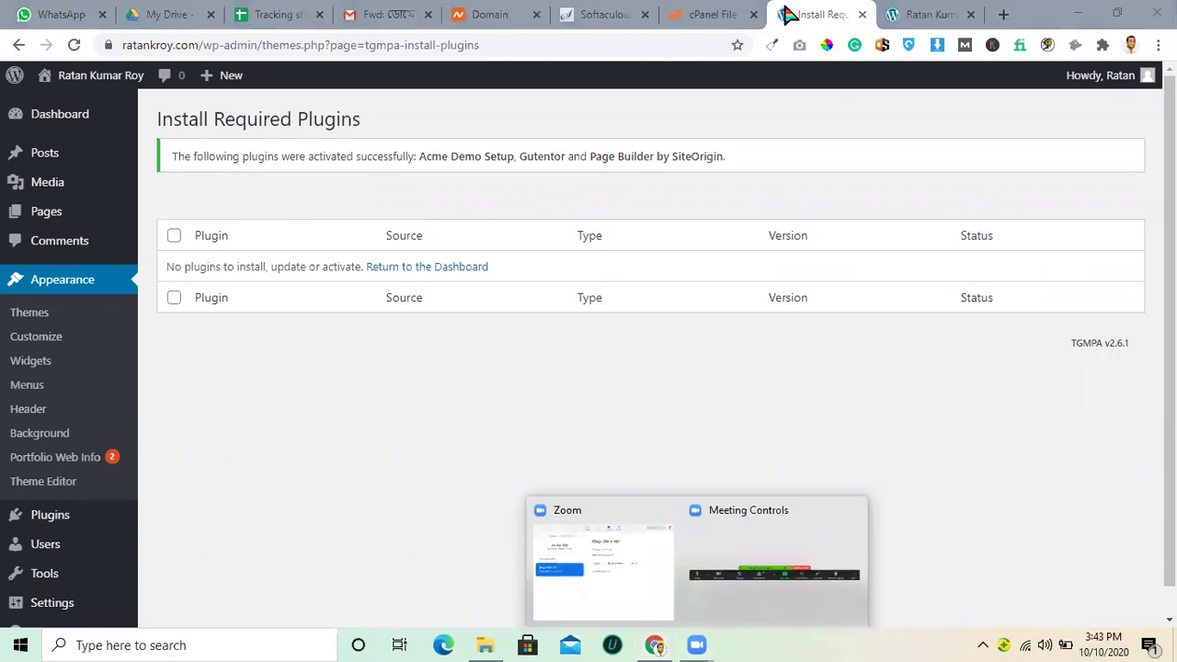
Step: Go back through browser history from the plugin installer to Gutentor's Getting Started page
left_click(705, 10)
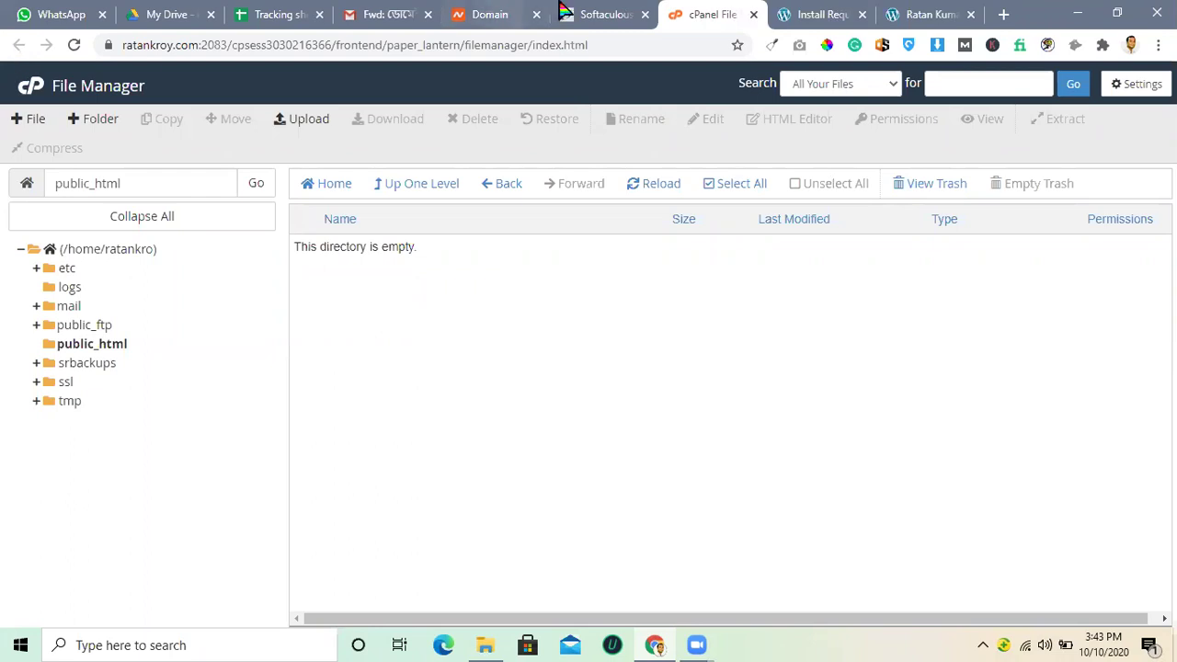
left_click(832, 11)
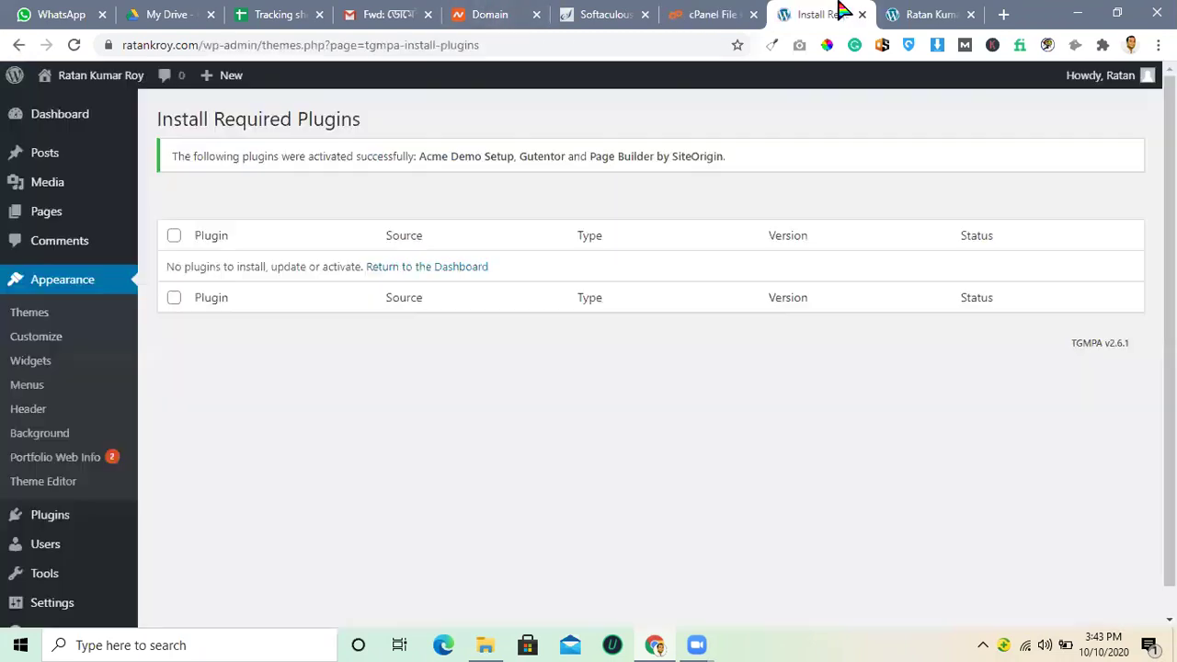
left_click(15, 45)
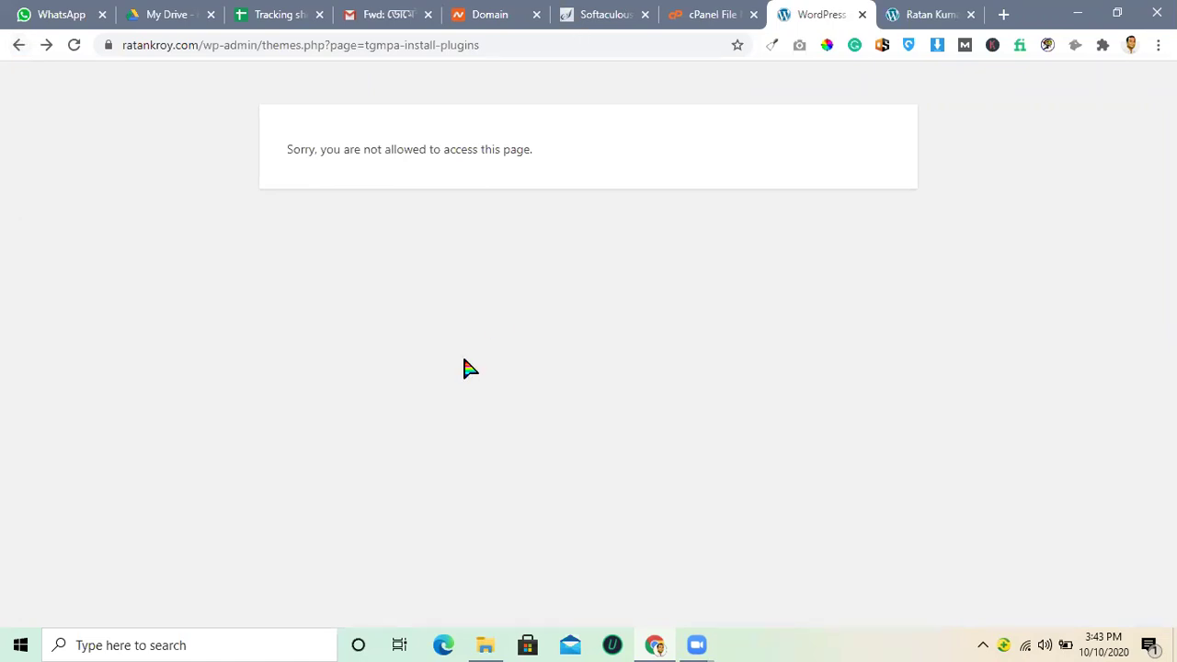
left_click(980, 644)
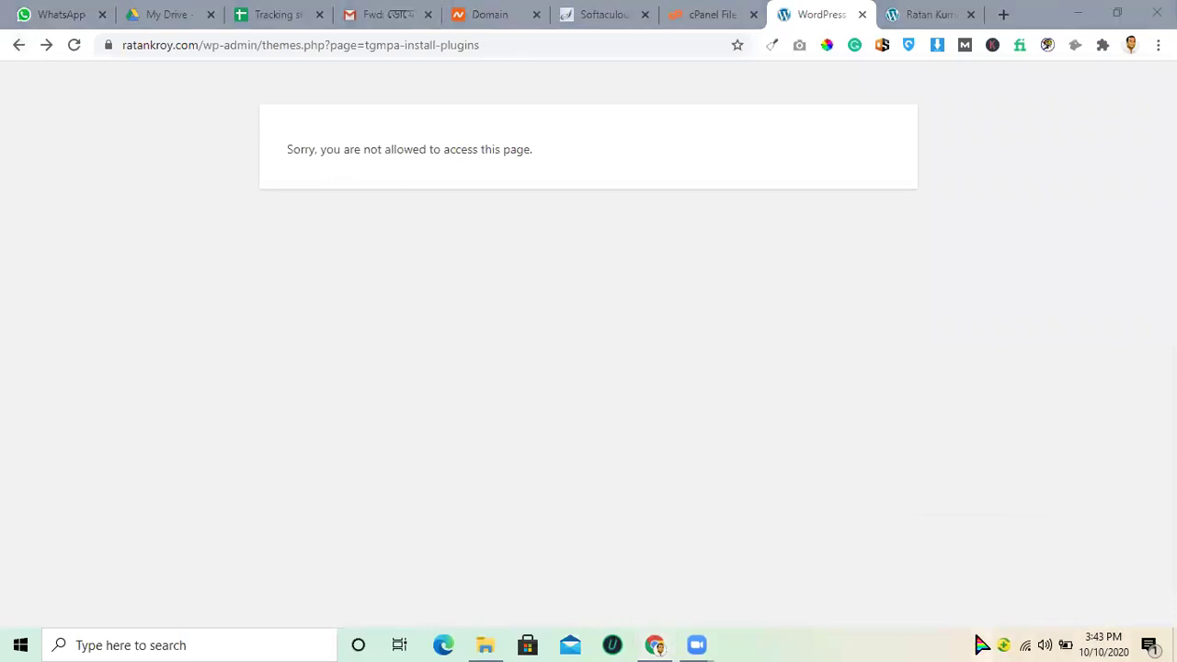
left_click(980, 645)
left_click(16, 46)
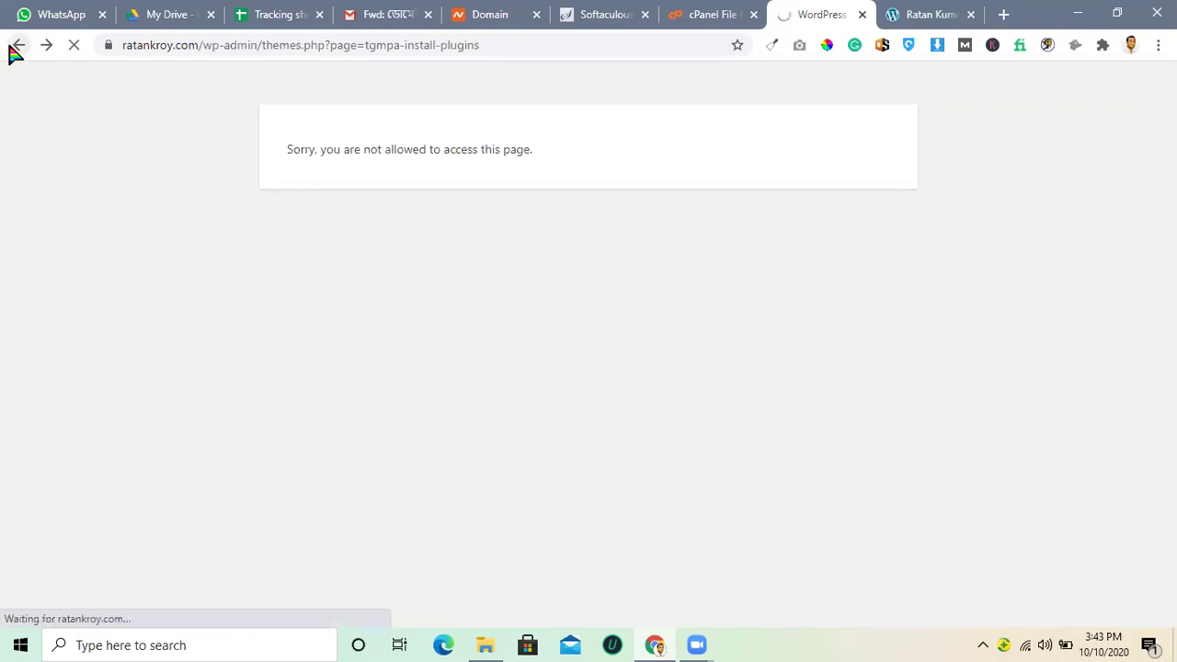
left_click(16, 45)
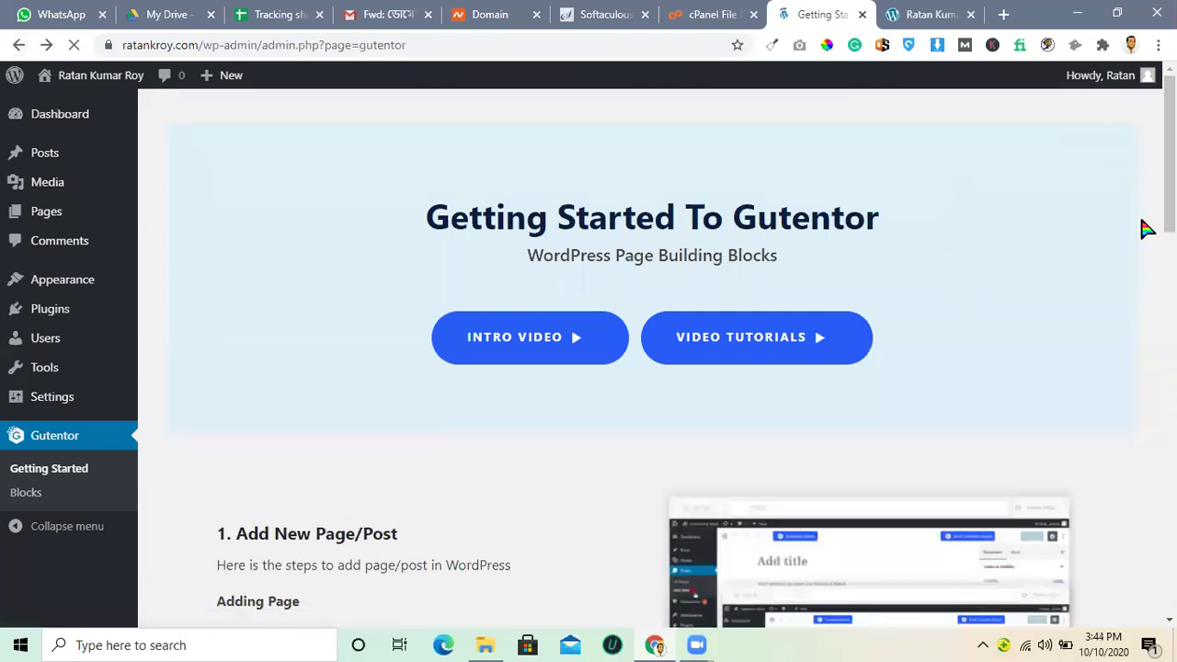
Step: Scroll through Gutentor's 'WordPress Page Building Blocks' guide and its Add New Page/Post steps
scroll(1169, 184, "down", 7)
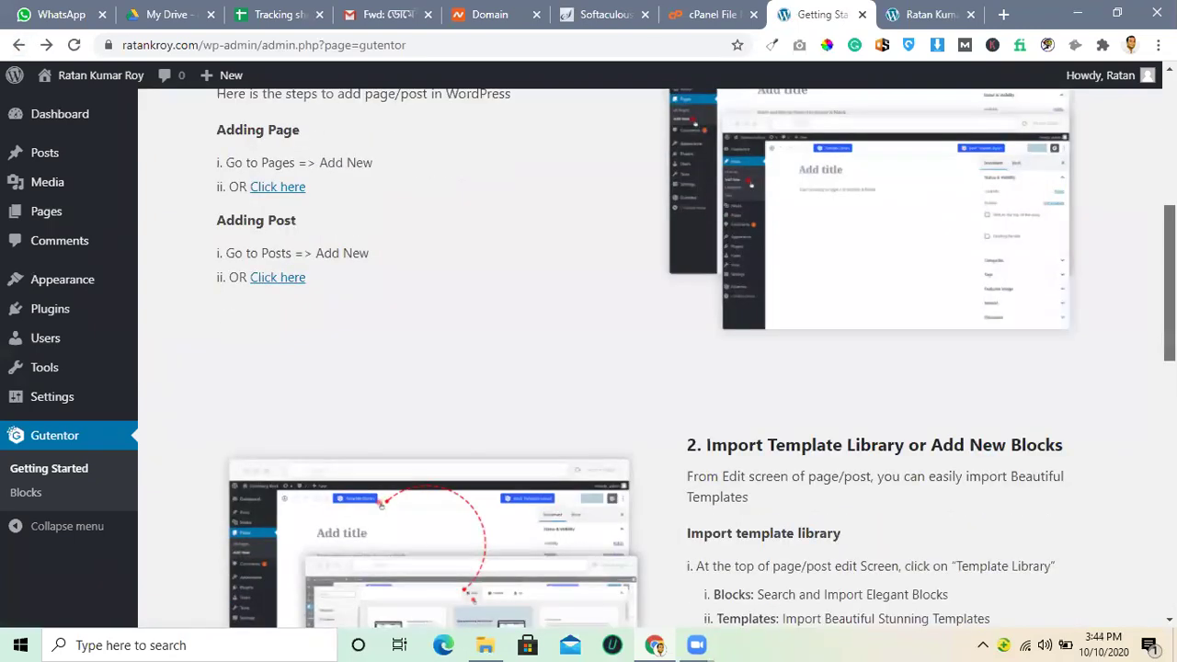
scroll(588, 349, "up", 7)
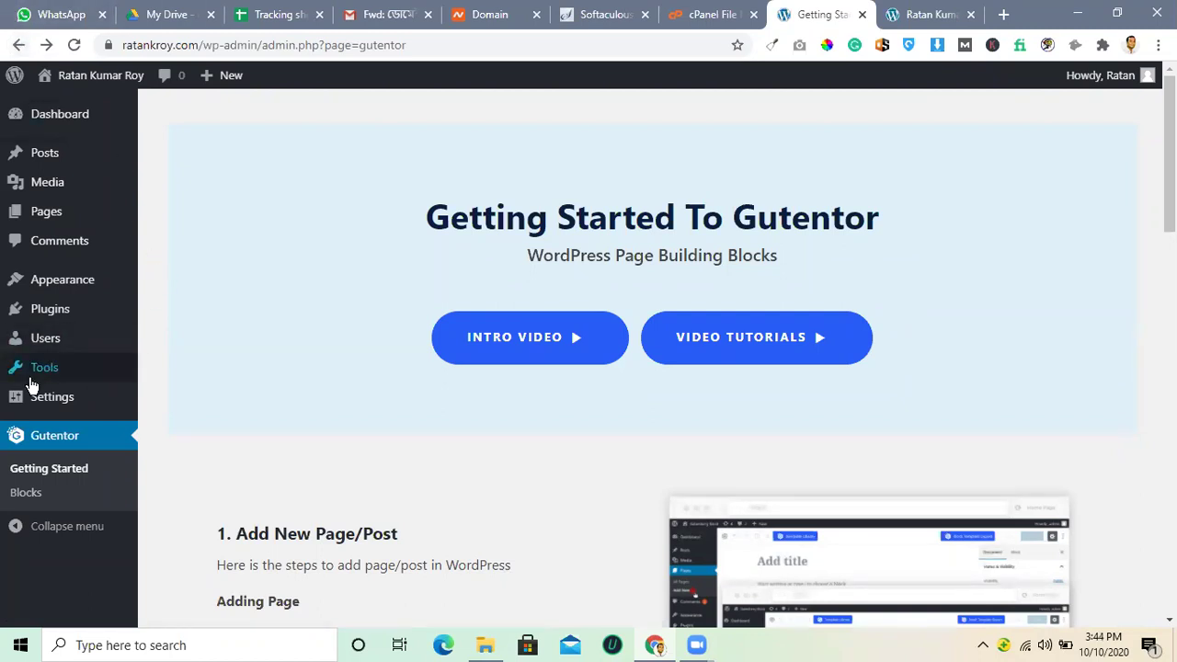
mouse_move(50, 402)
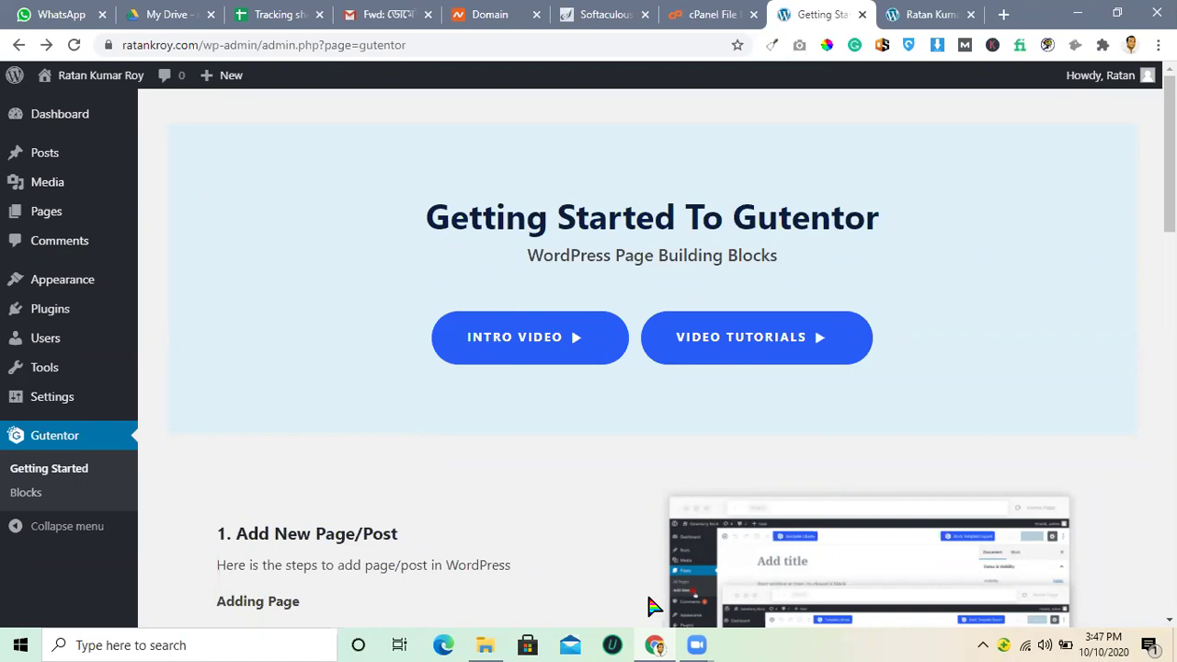
left_click(704, 11)
left_click(830, 11)
scroll(524, 480, "down", 2)
scroll(522, 476, "down", 15)
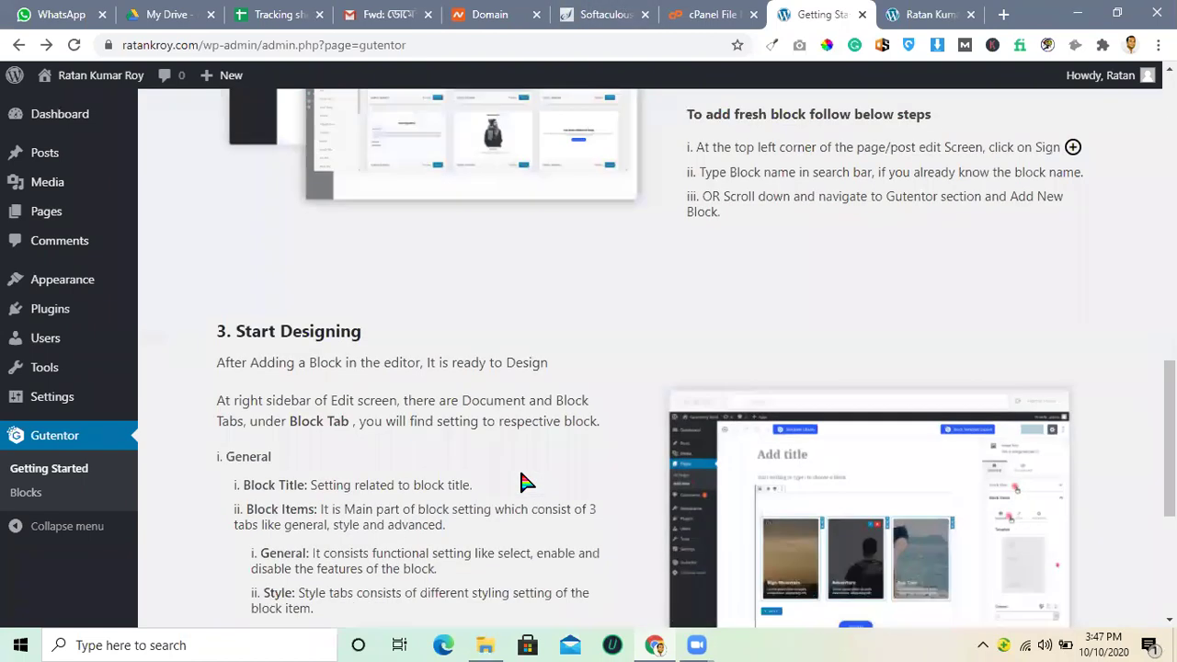
scroll(520, 479, "up", 15)
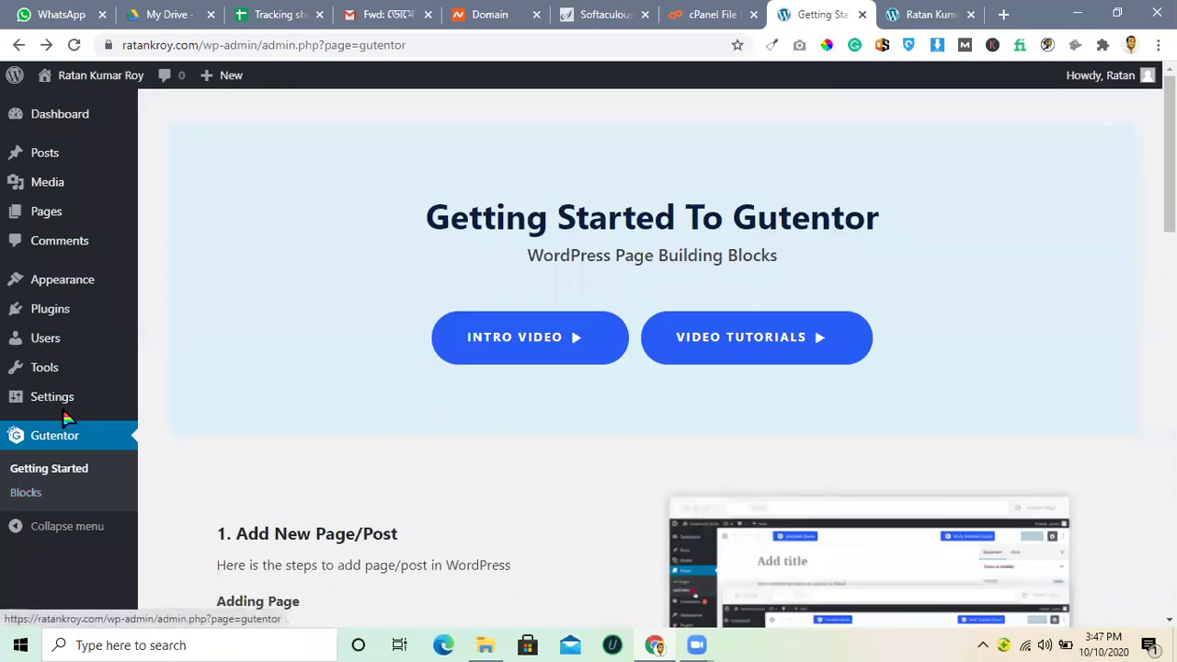
mouse_move(69, 341)
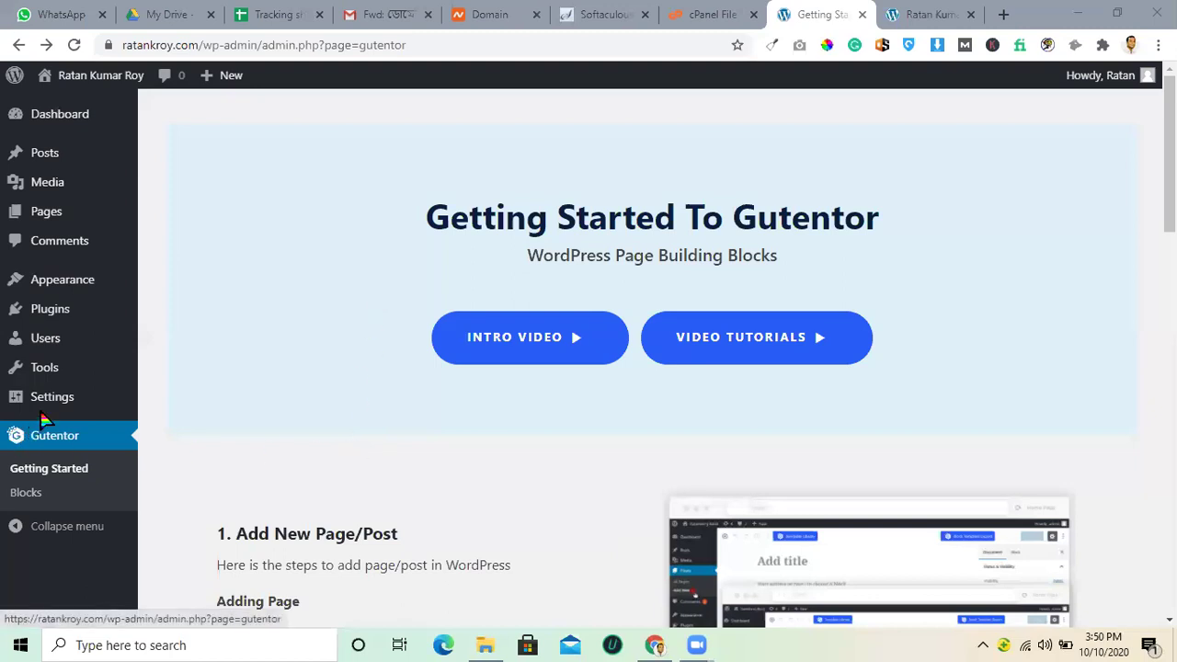
mouse_move(66, 287)
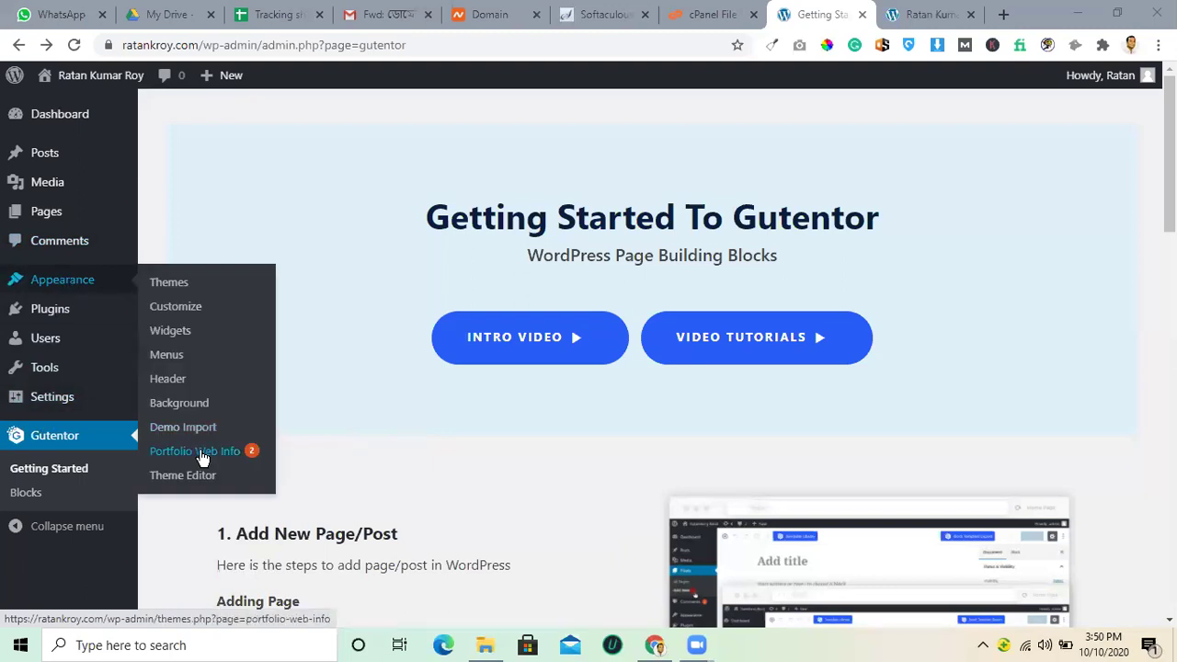
Step: Reload the live site's tab
left_click(938, 11)
right_click(952, 11)
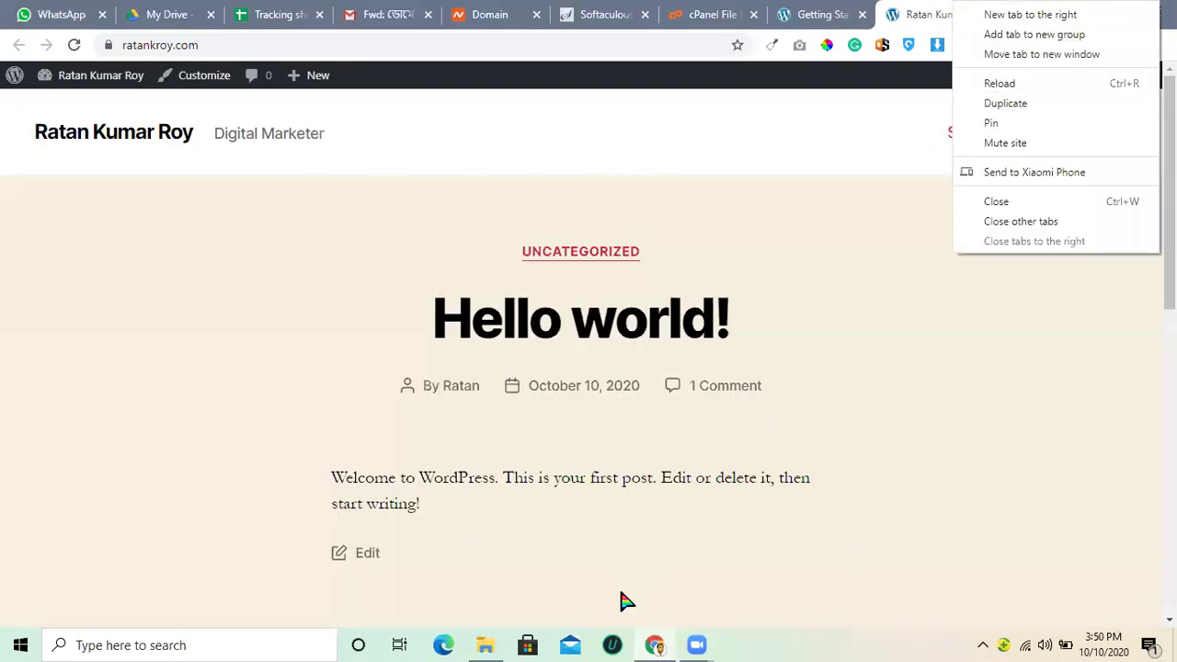
key("r")
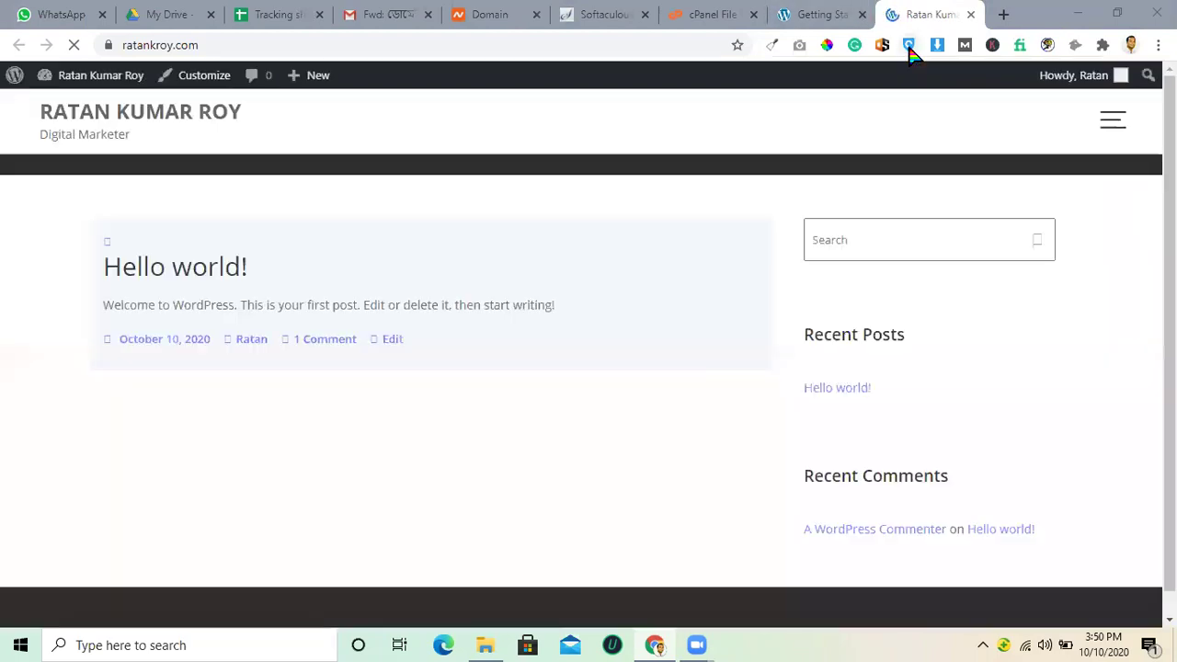
Step: Stop the Hotspot Shield VPN and reload the site so the Portfolio Web theme appears
left_click(908, 45)
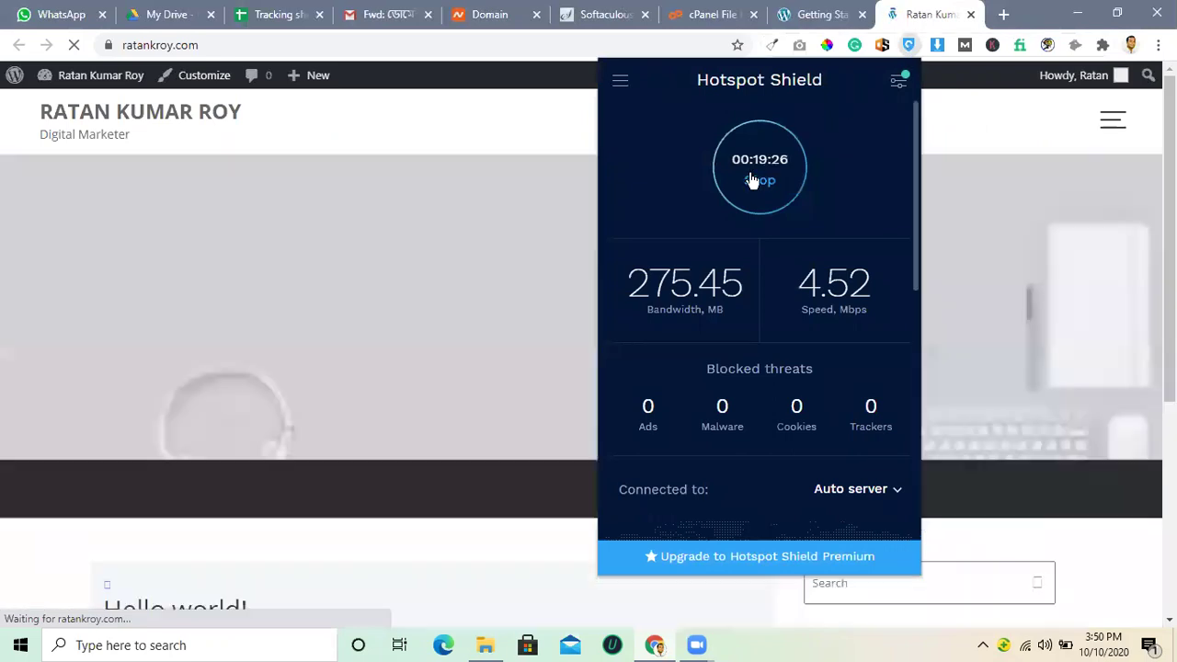
left_click(756, 179)
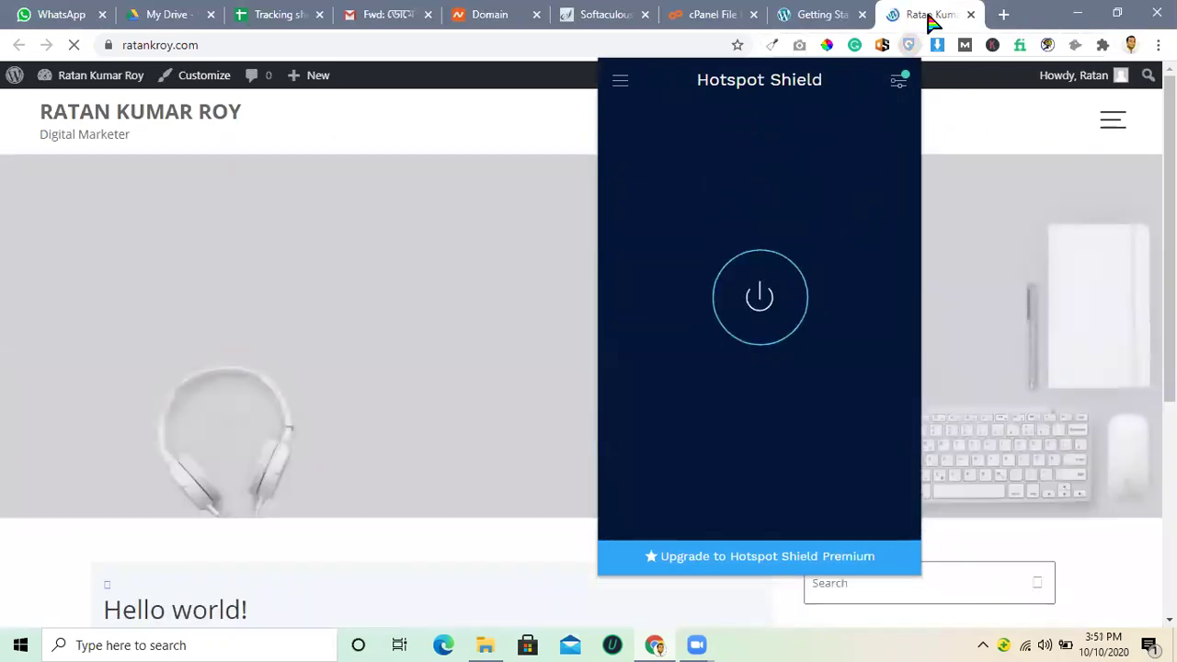
left_click(926, 14)
scroll(821, 364, "down", 4)
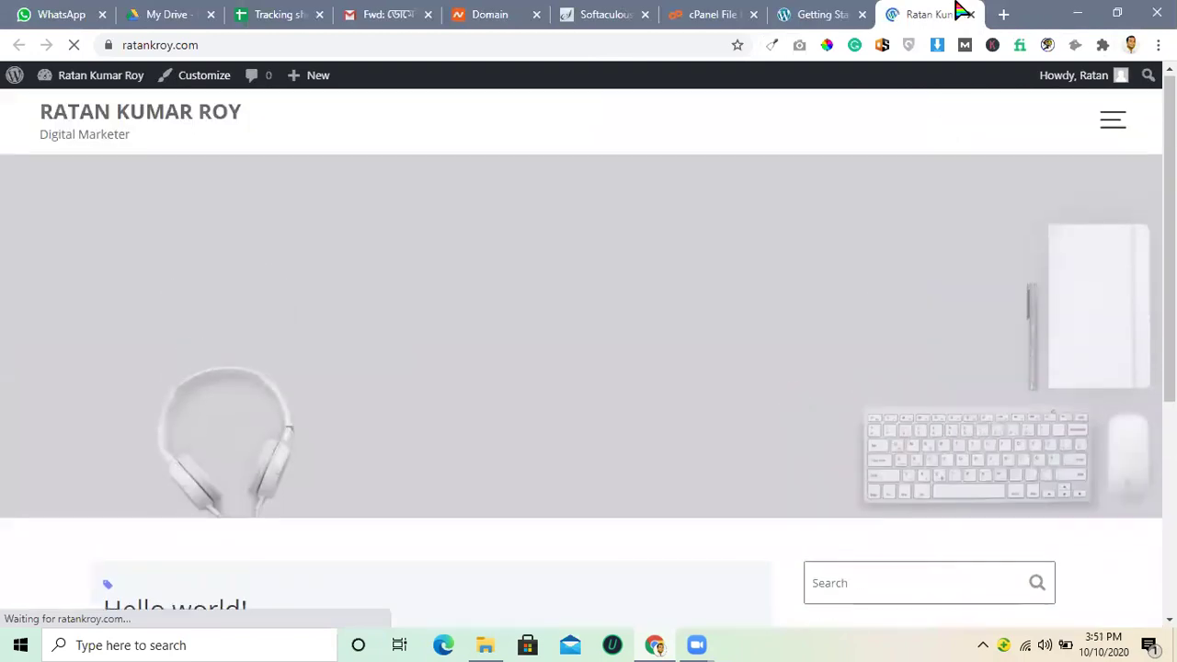
right_click(956, 8)
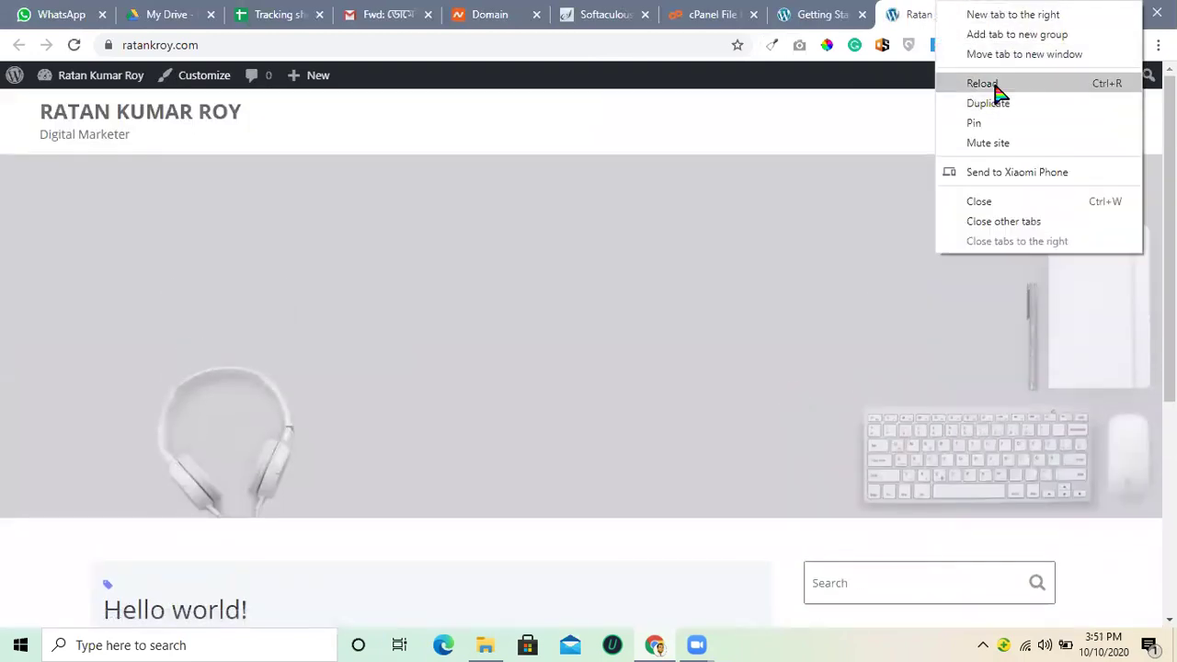
left_click(995, 82)
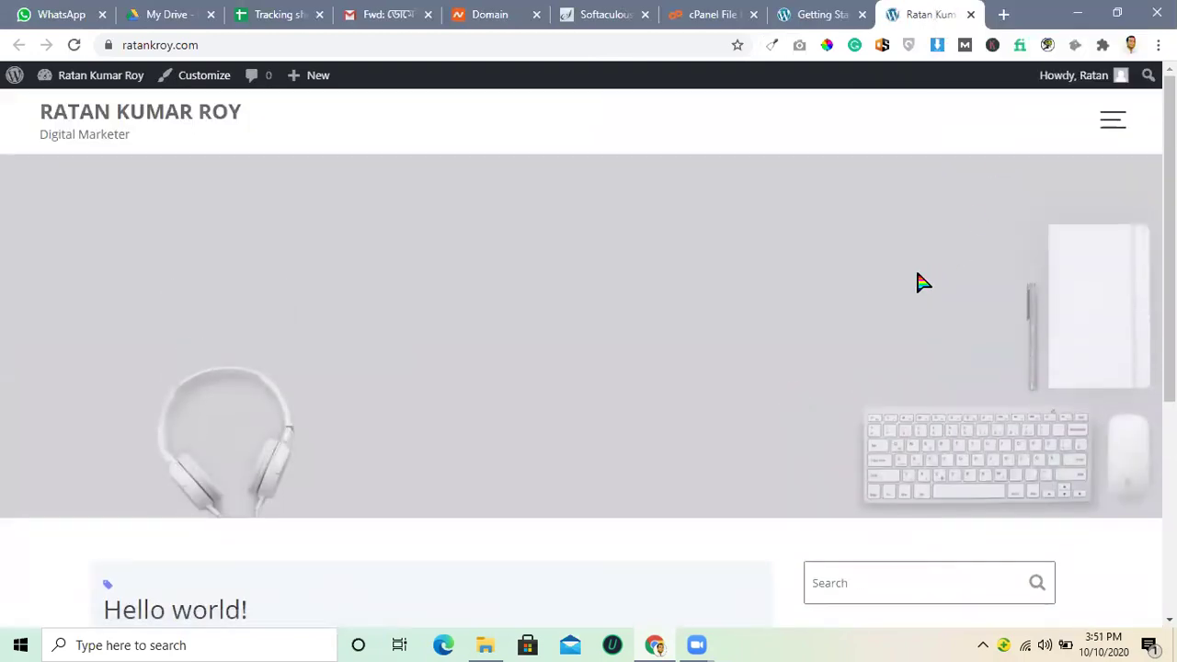
Step: Check the new theme's navigation menu showing the Sample Page item
scroll(916, 273, "down", 4)
scroll(916, 273, "up", 4)
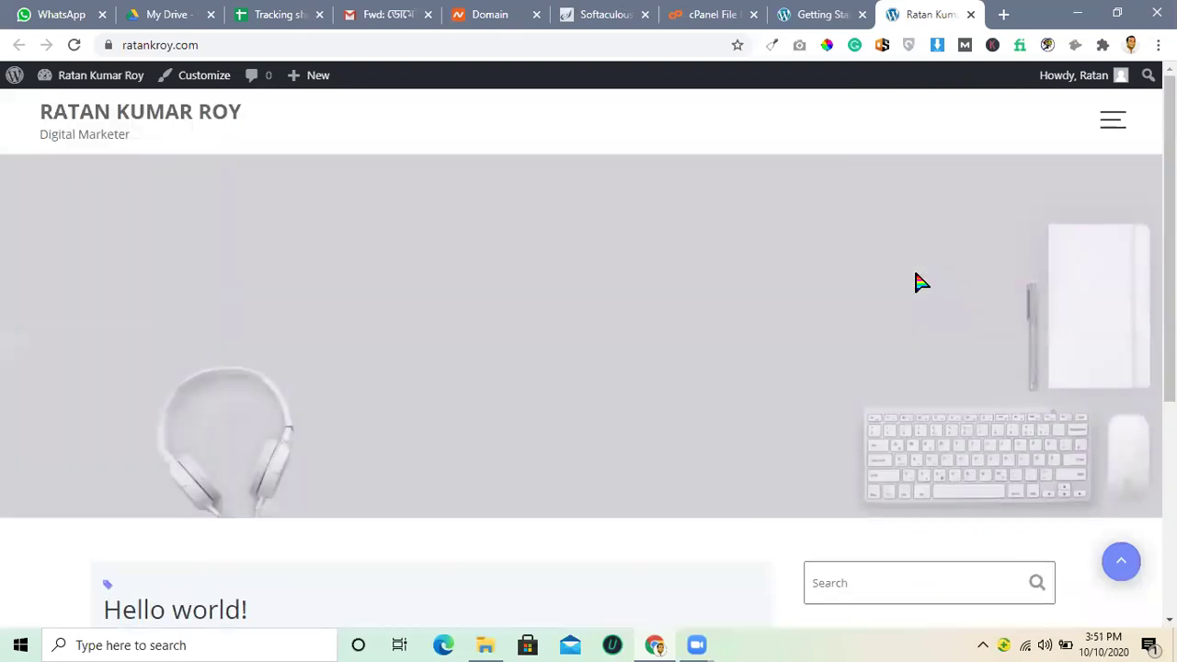
left_click(1112, 121)
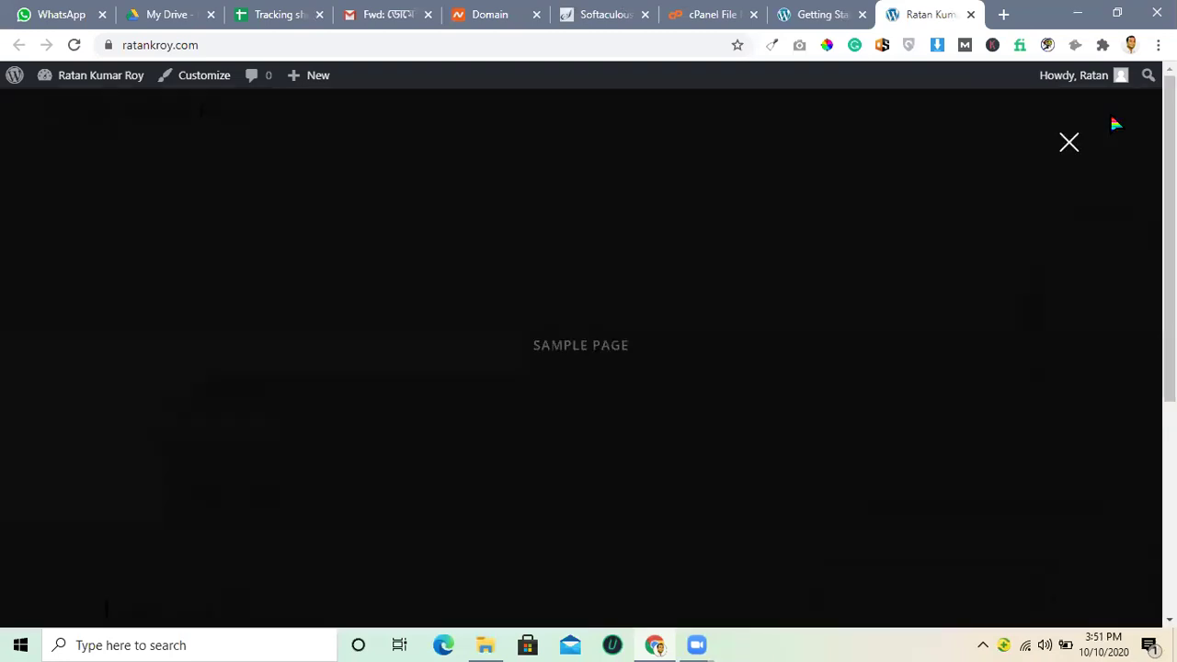
left_click(1067, 144)
scroll(648, 365, "down", 3)
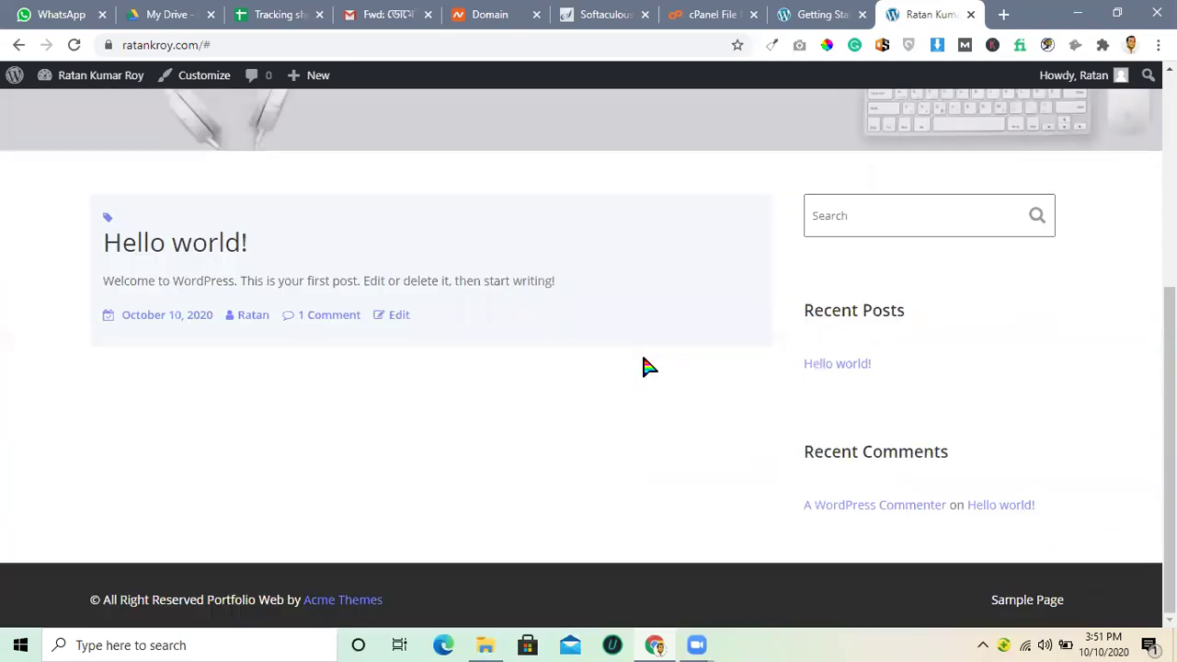
scroll(642, 359, "up", 4)
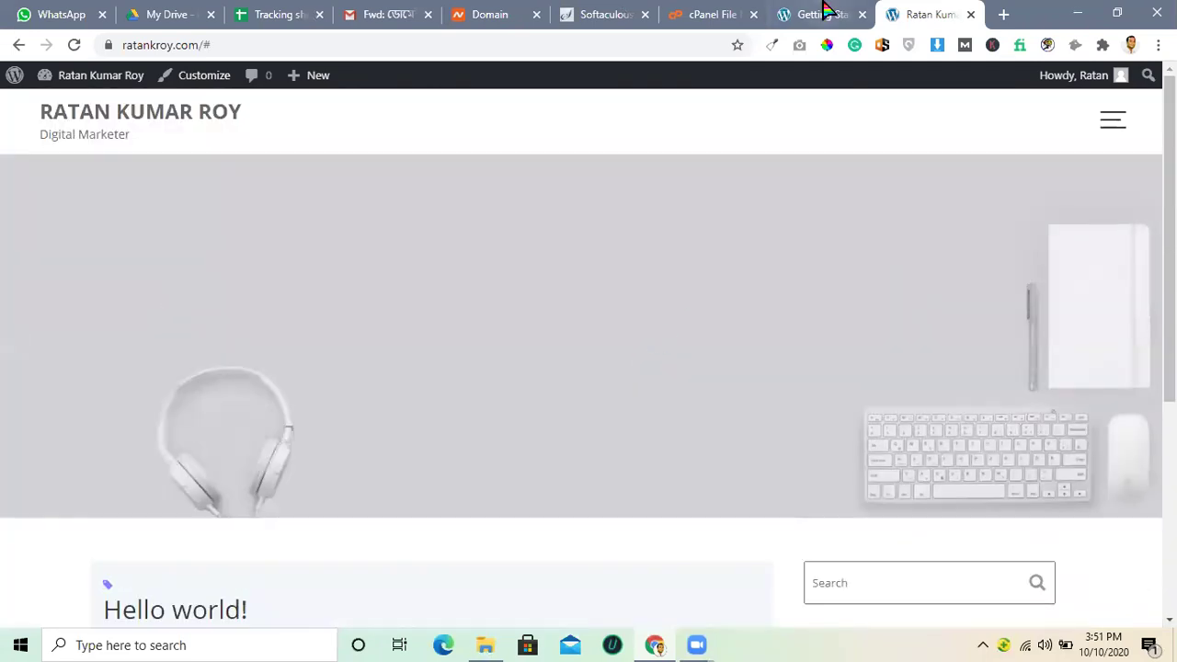
Step: Open the Portfolio Web theme details and go to its Demo Import page
left_click(712, 13)
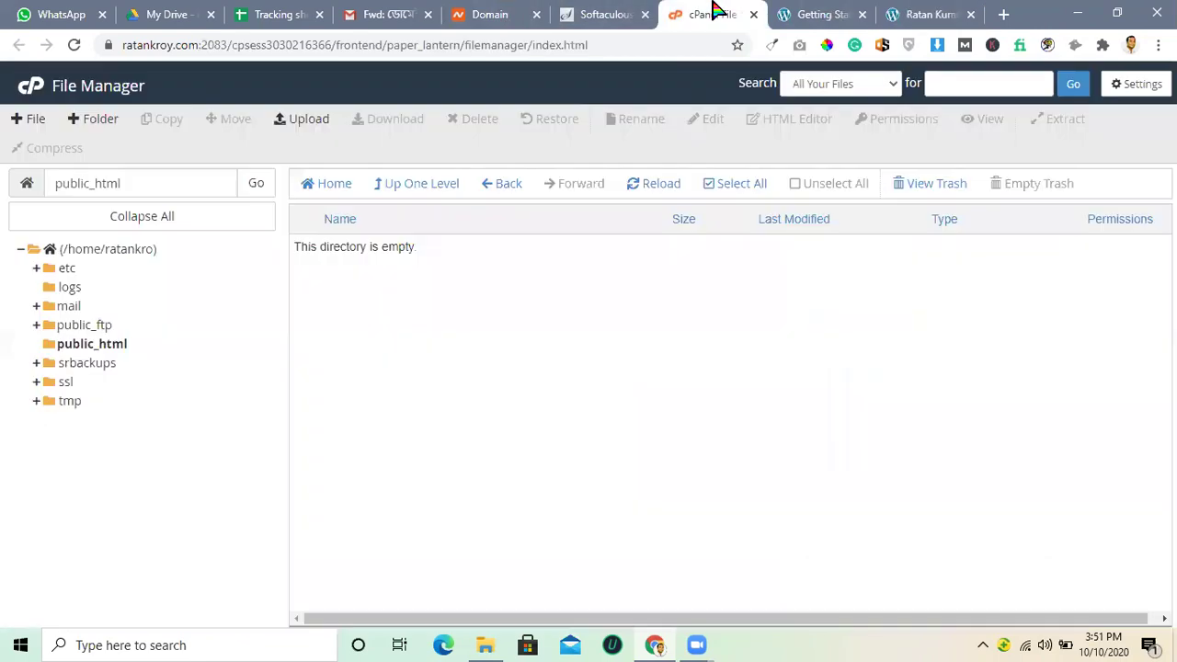
left_click(804, 13)
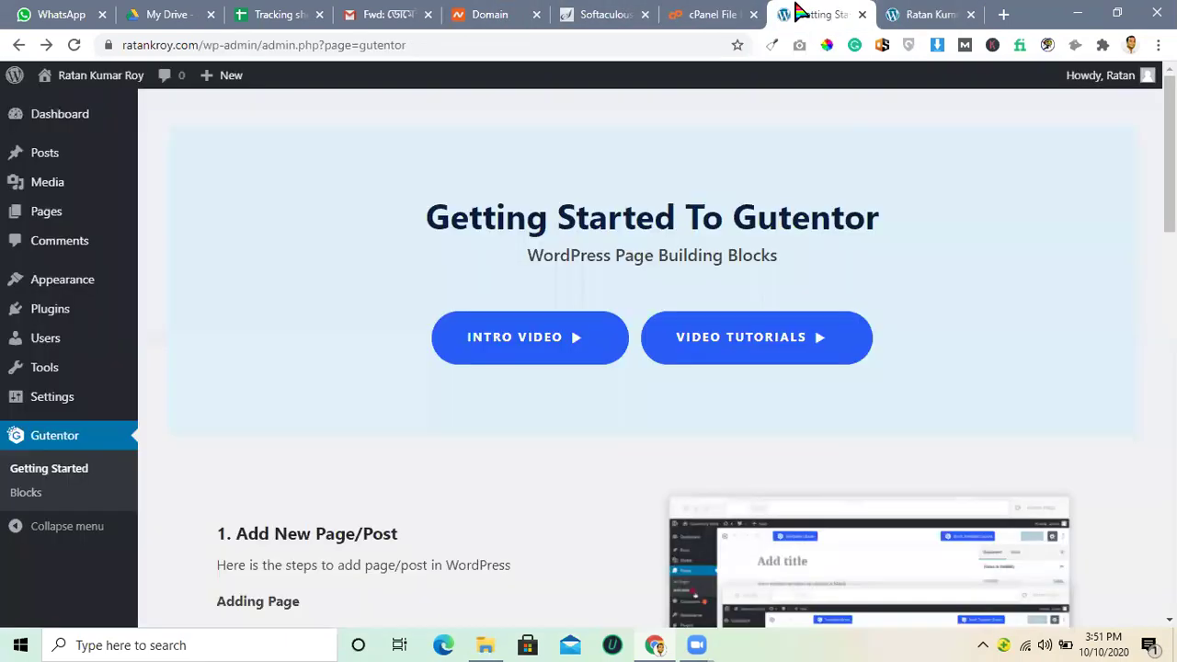
mouse_move(74, 283)
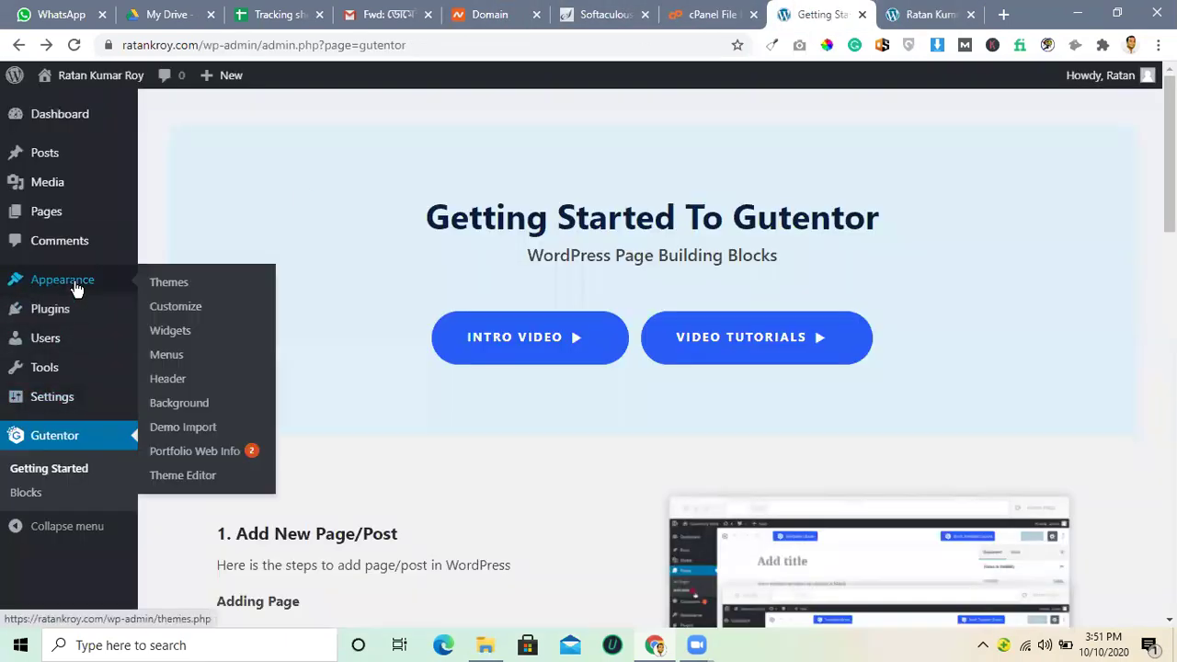
left_click(175, 284)
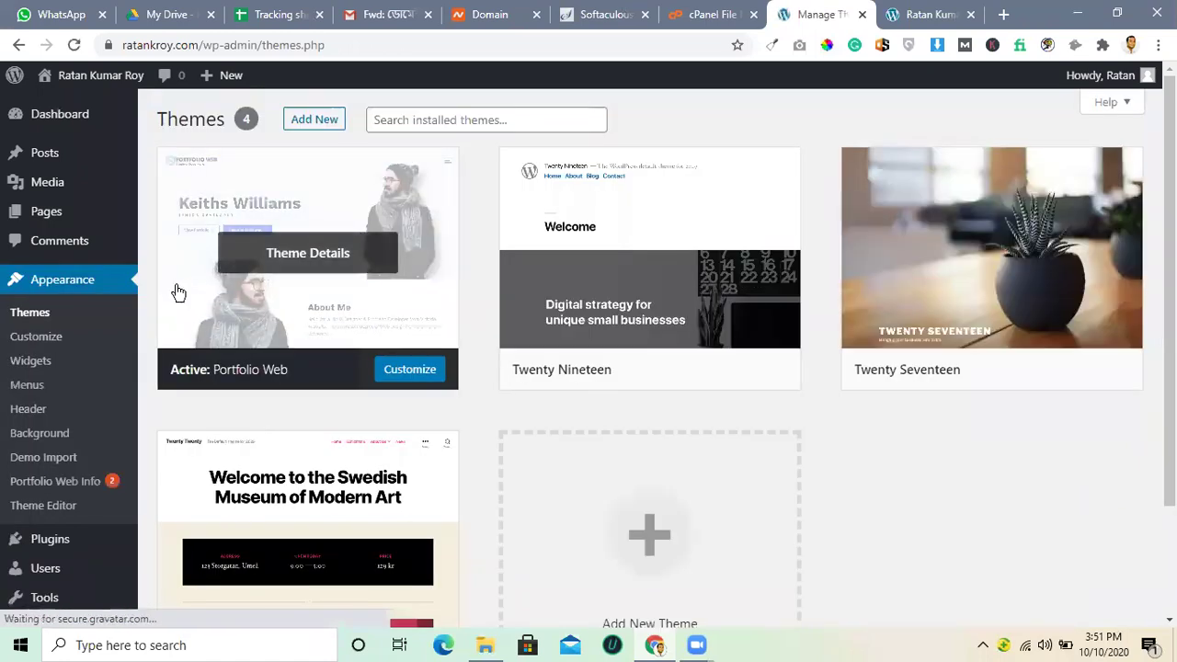
left_click(294, 262)
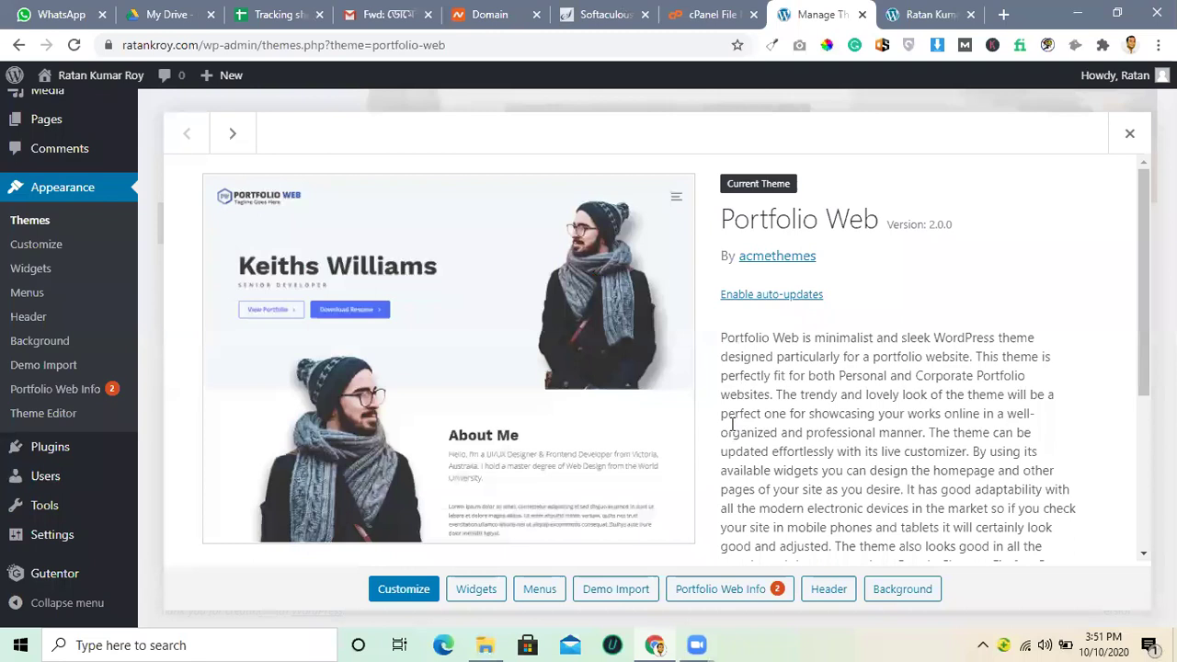
left_click(620, 596)
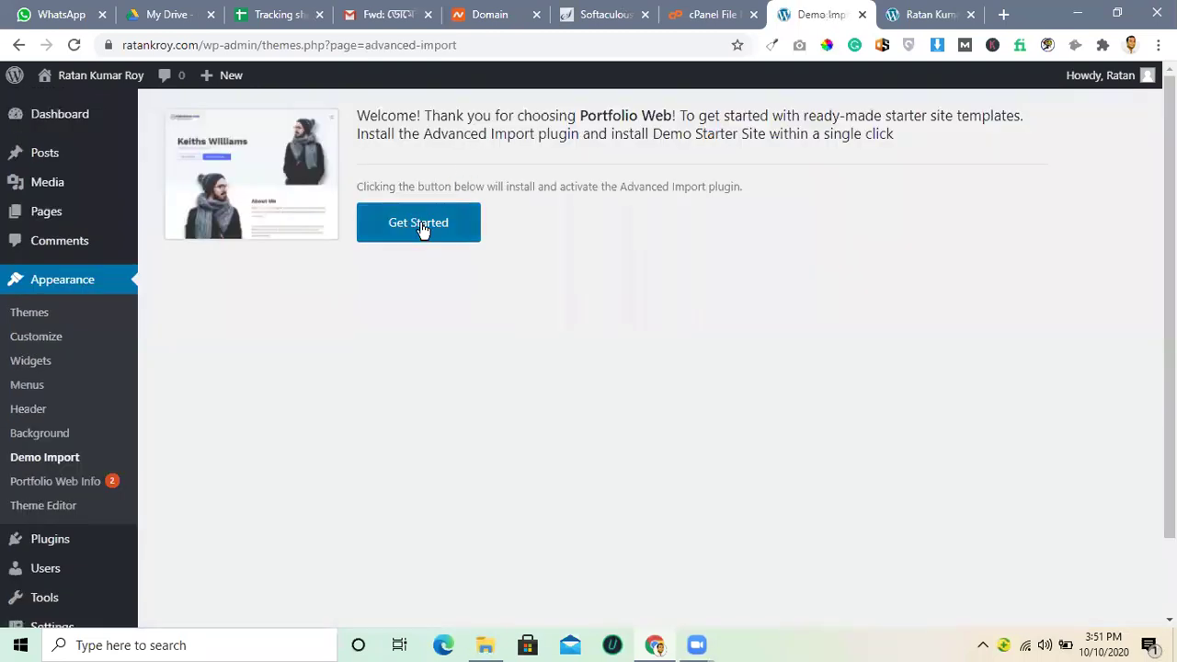
Step: Install and activate Advanced Import, then preview the Acme Themes Portfolio Web starter site
left_click(420, 228)
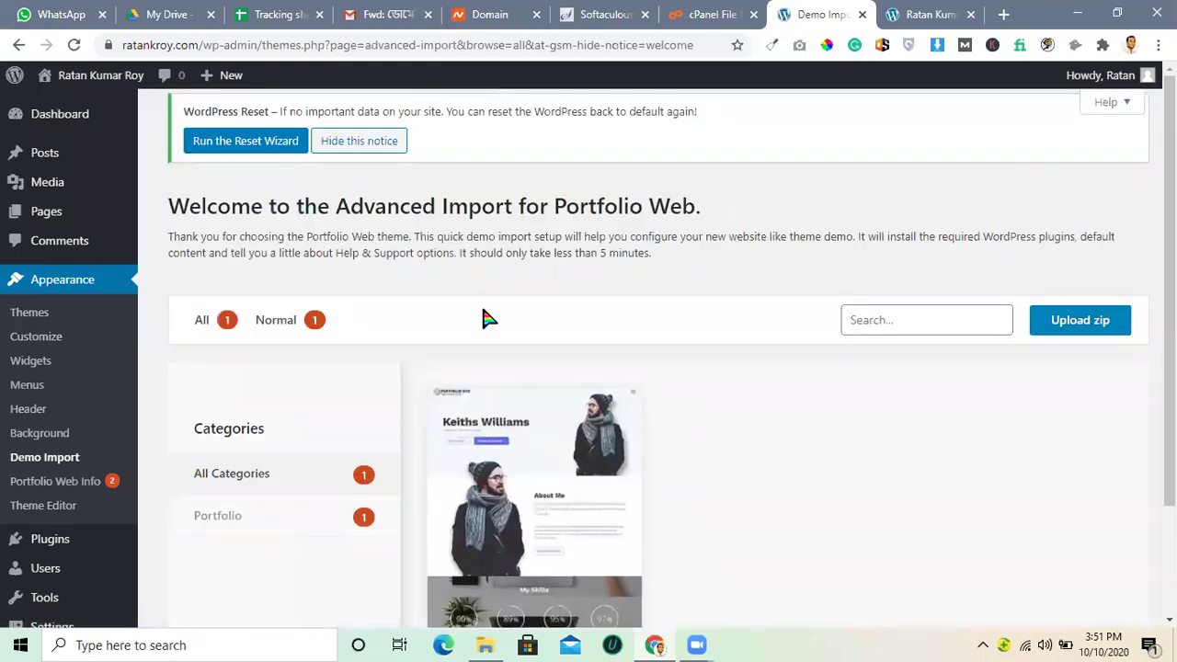
scroll(484, 318, "down", 1)
scroll(483, 318, "down", 1)
mouse_move(576, 521)
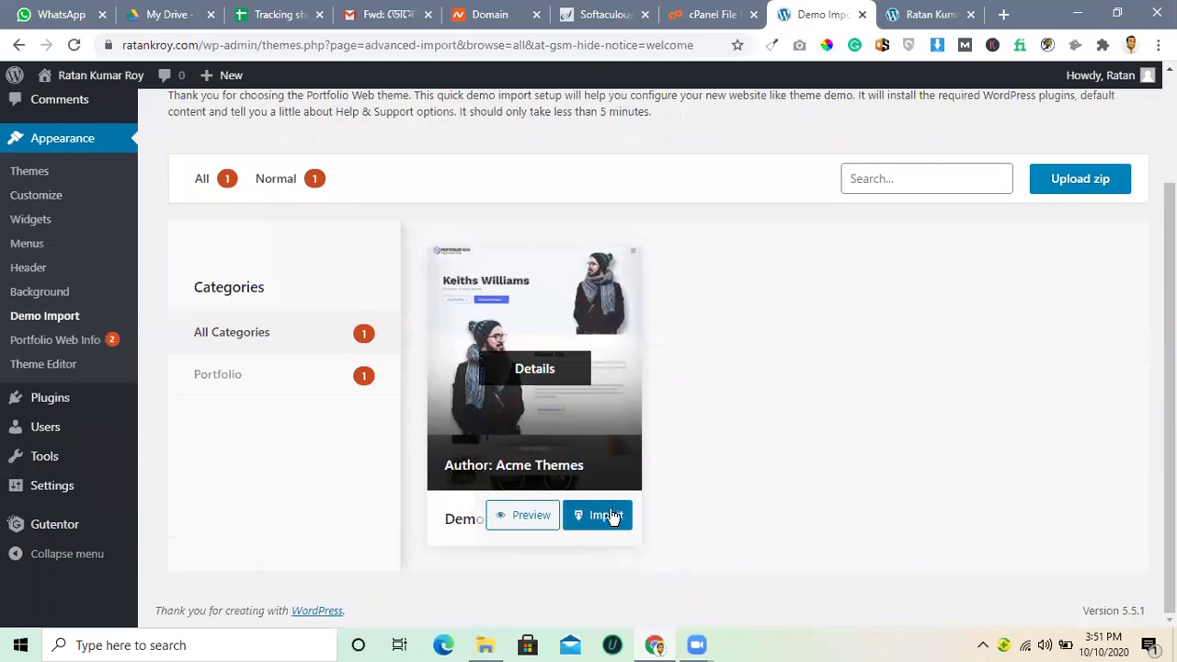
left_click(539, 521)
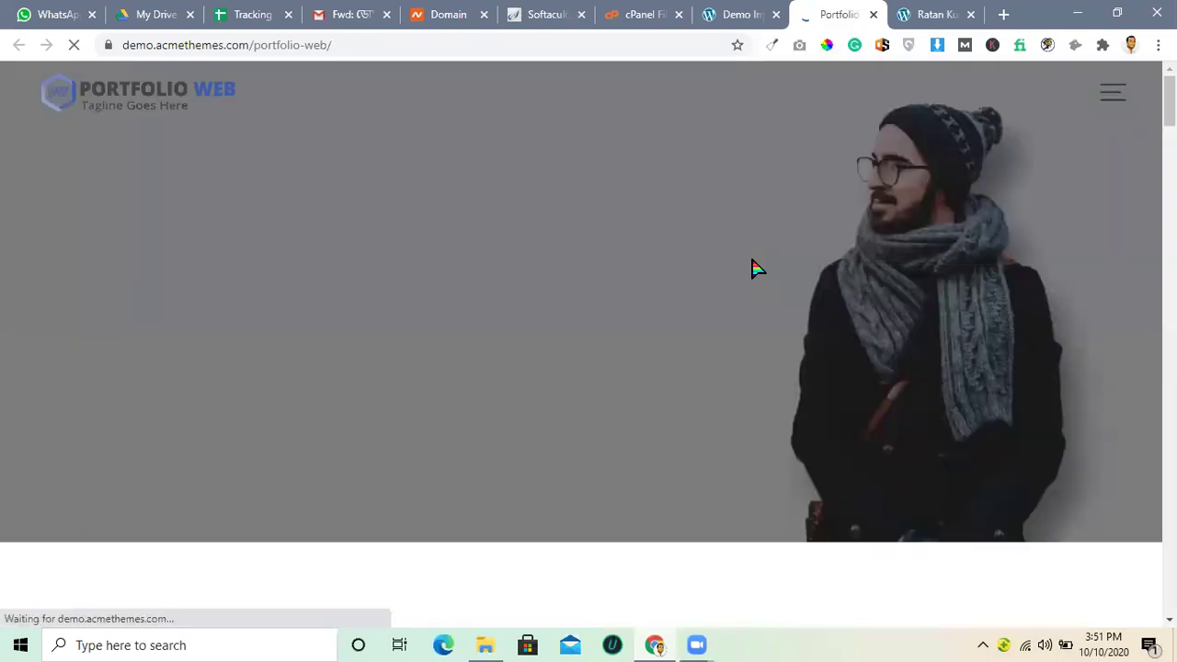
Step: Browse the demo.acmethemes.com preview's skills, blog and testimonials, and check its hamburger menu
scroll(752, 267, "down", 5)
scroll(752, 259, "down", 20)
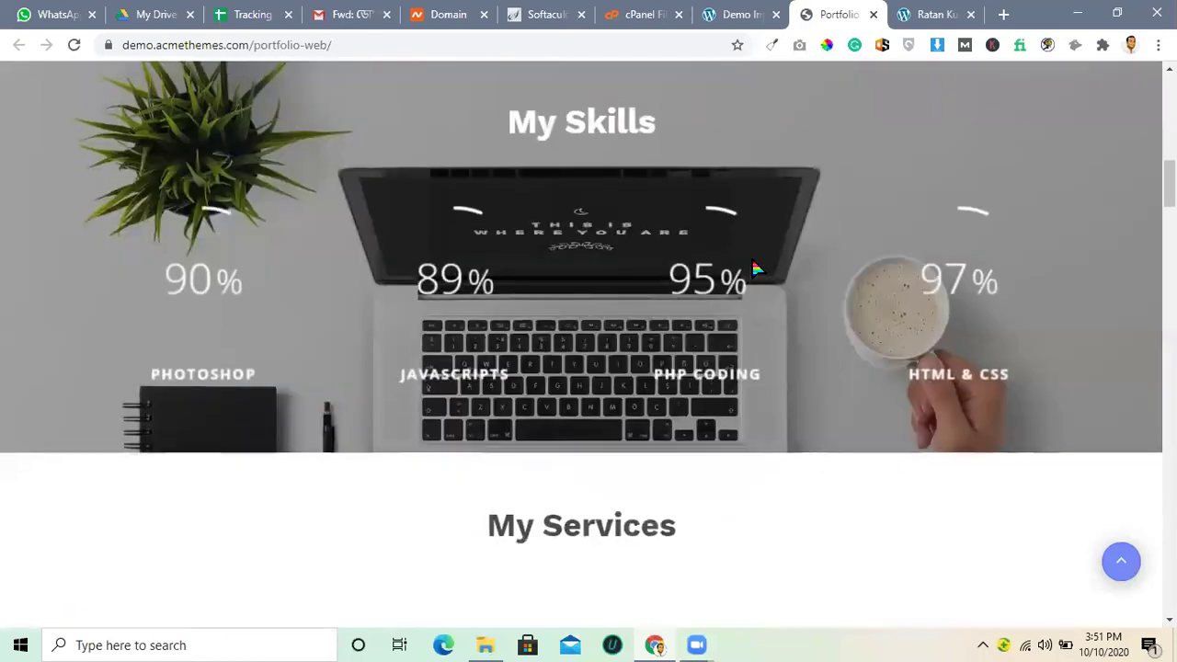
scroll(734, 283, "down", 20)
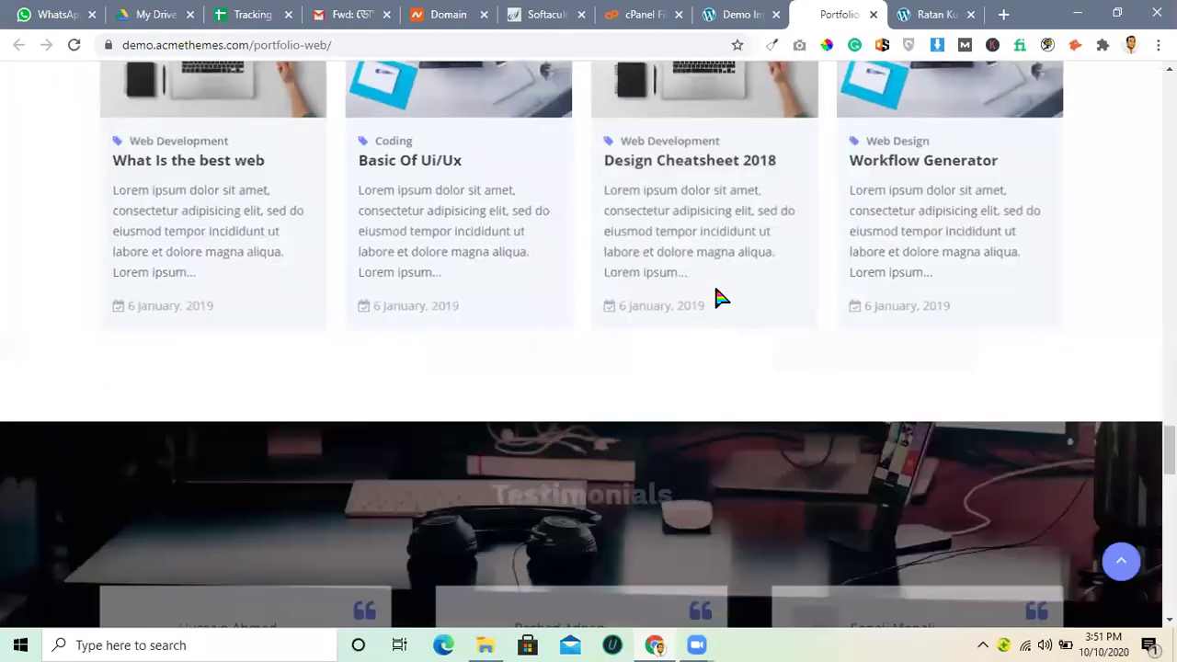
scroll(775, 272, "up", 20)
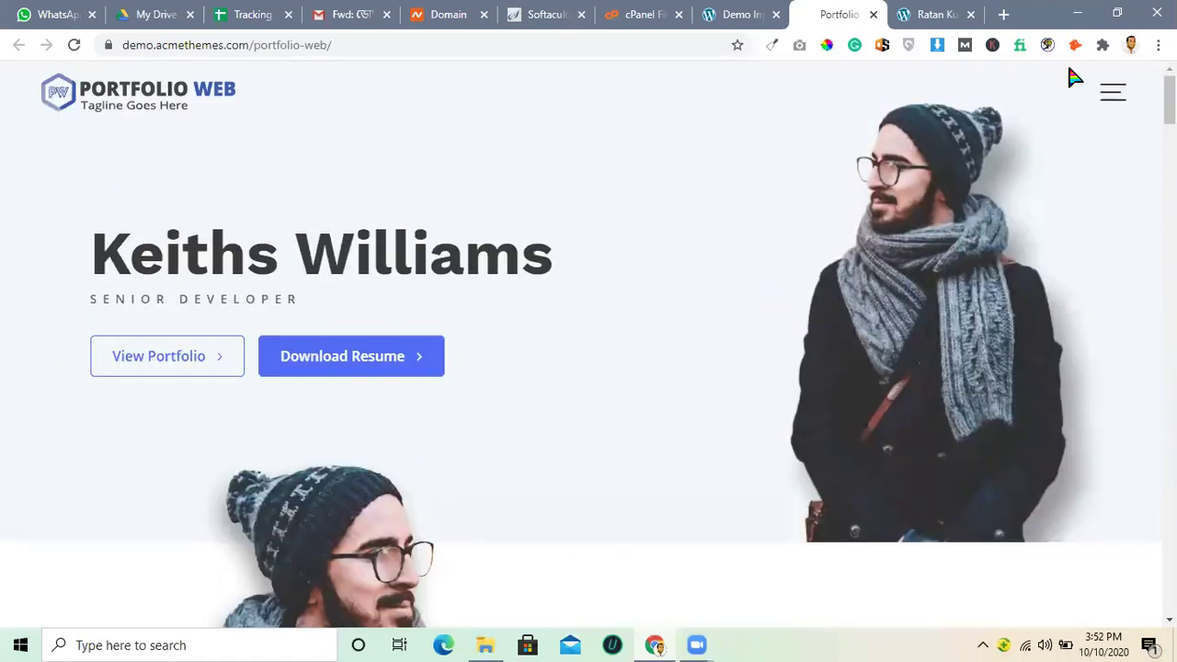
left_click(1113, 94)
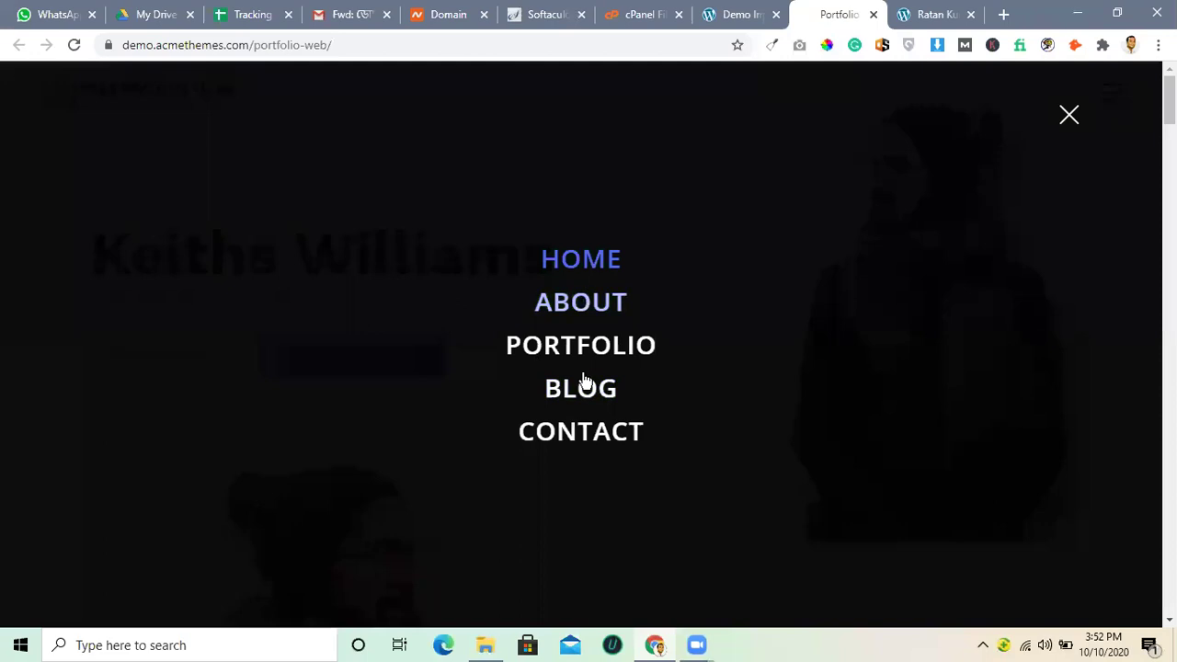
left_click(1068, 115)
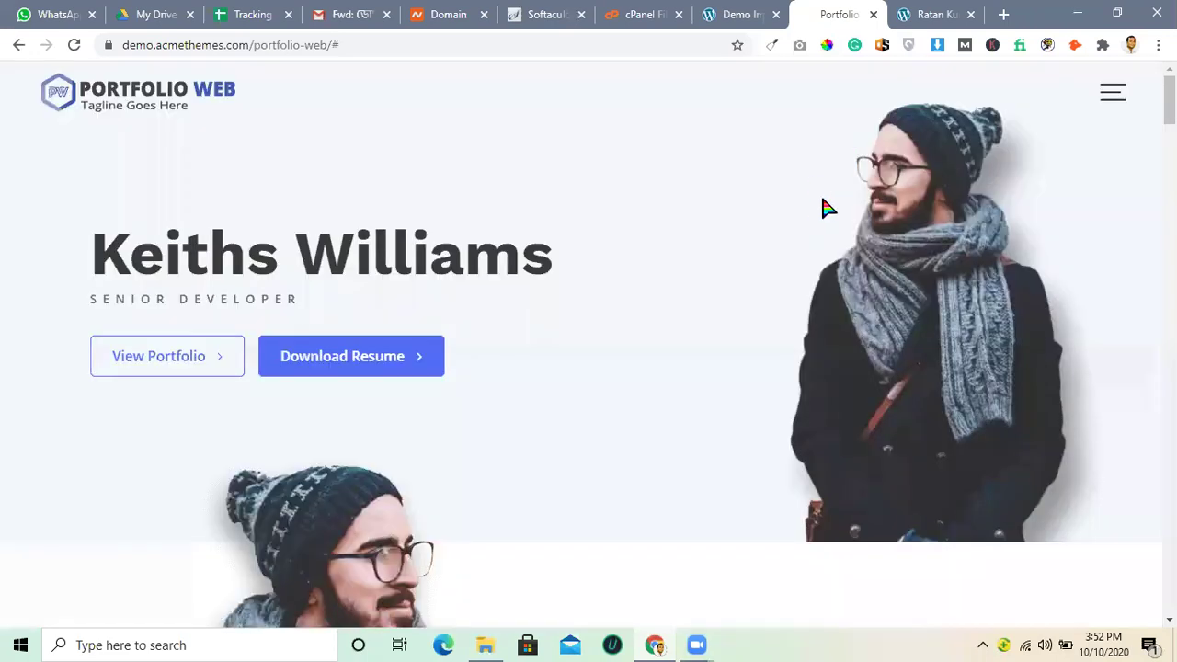
scroll(820, 197, "down", 20)
scroll(696, 288, "down", 15)
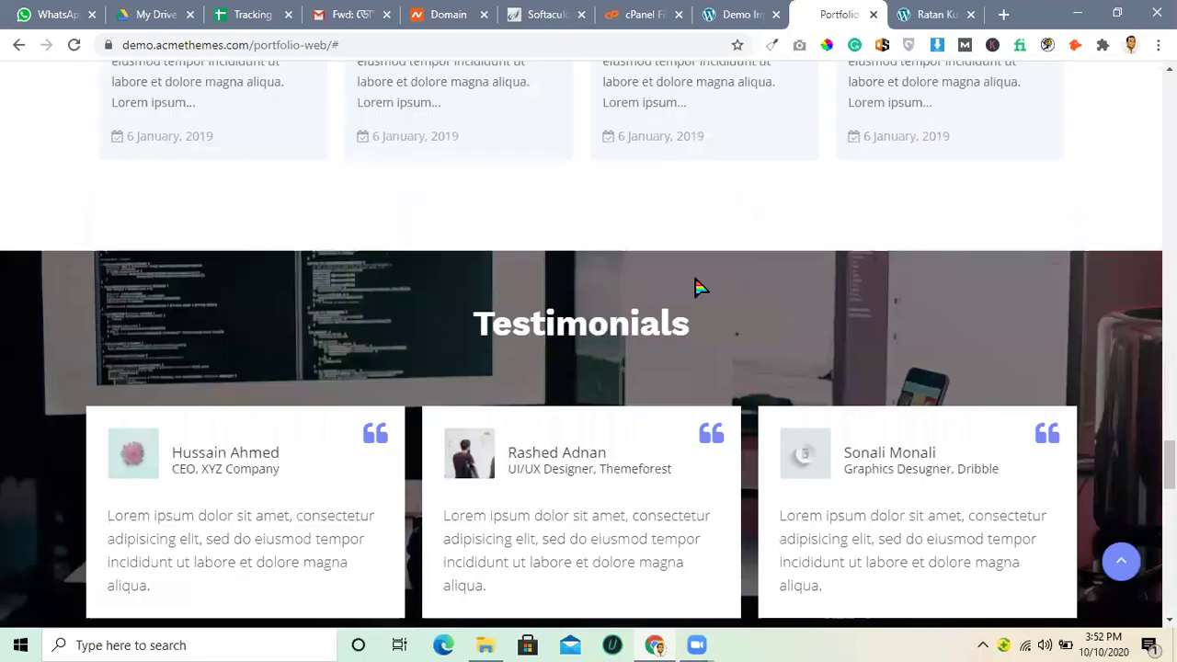
scroll(696, 289, "up", 8)
scroll(692, 282, "up", 20)
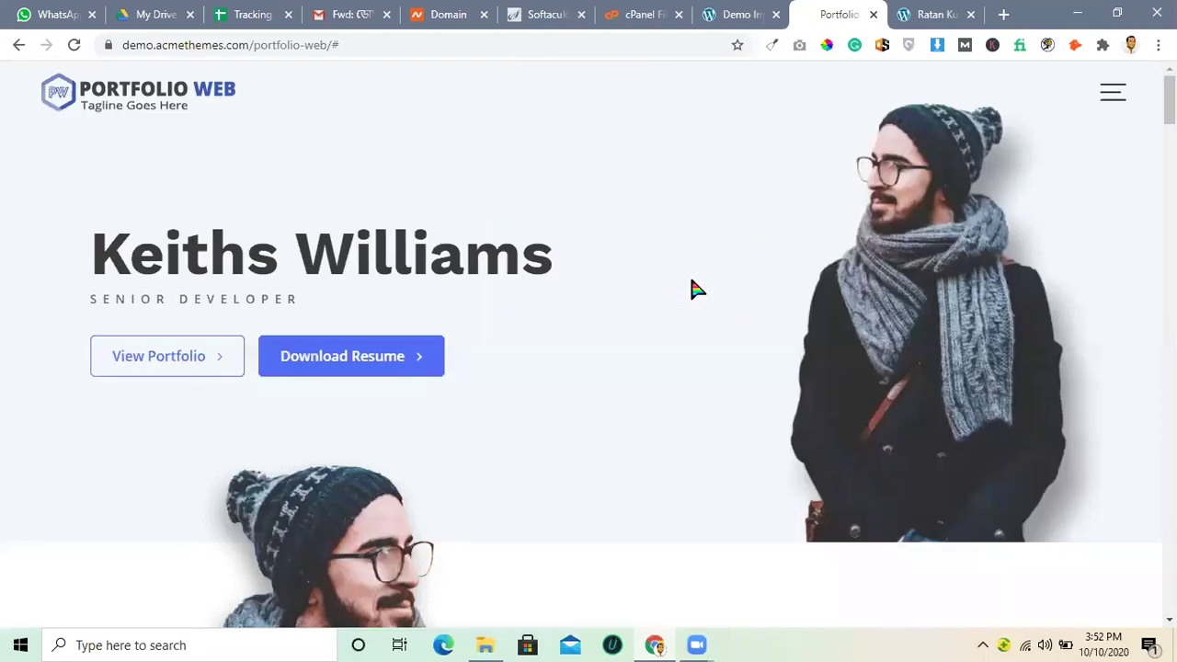
scroll(696, 289, "down", 3)
scroll(696, 288, "up", 3)
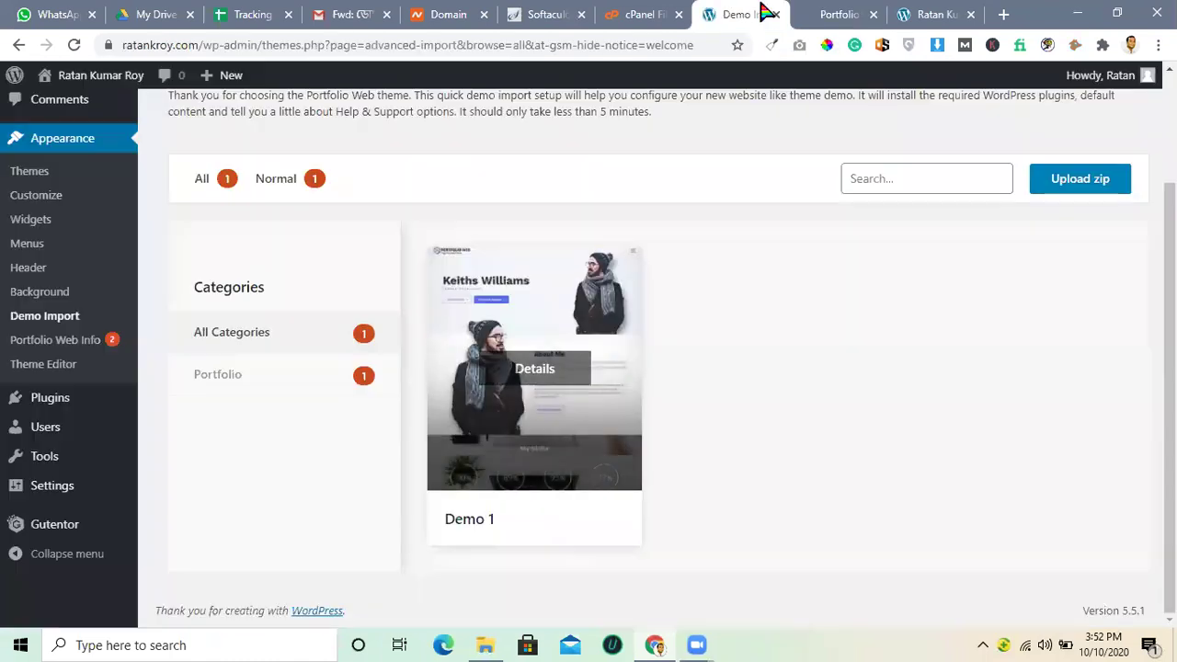
left_click(763, 13)
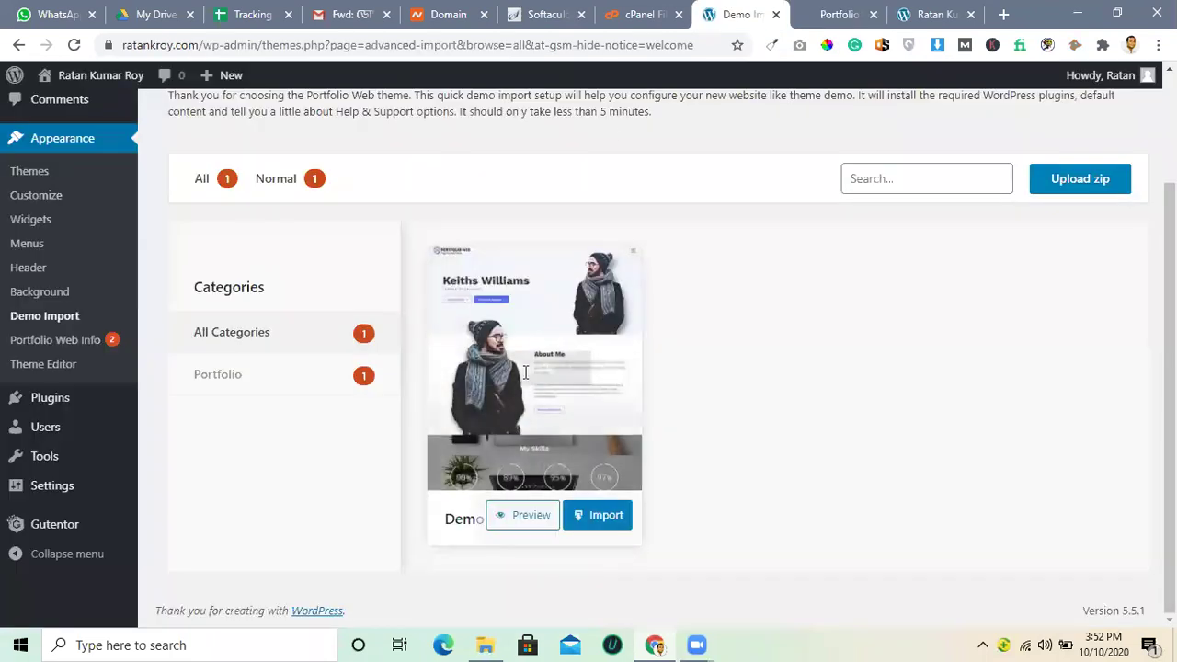
Step: Import the Portfolio Web demo content, confirming with 'Yes, Import Demo!'
left_click(597, 529)
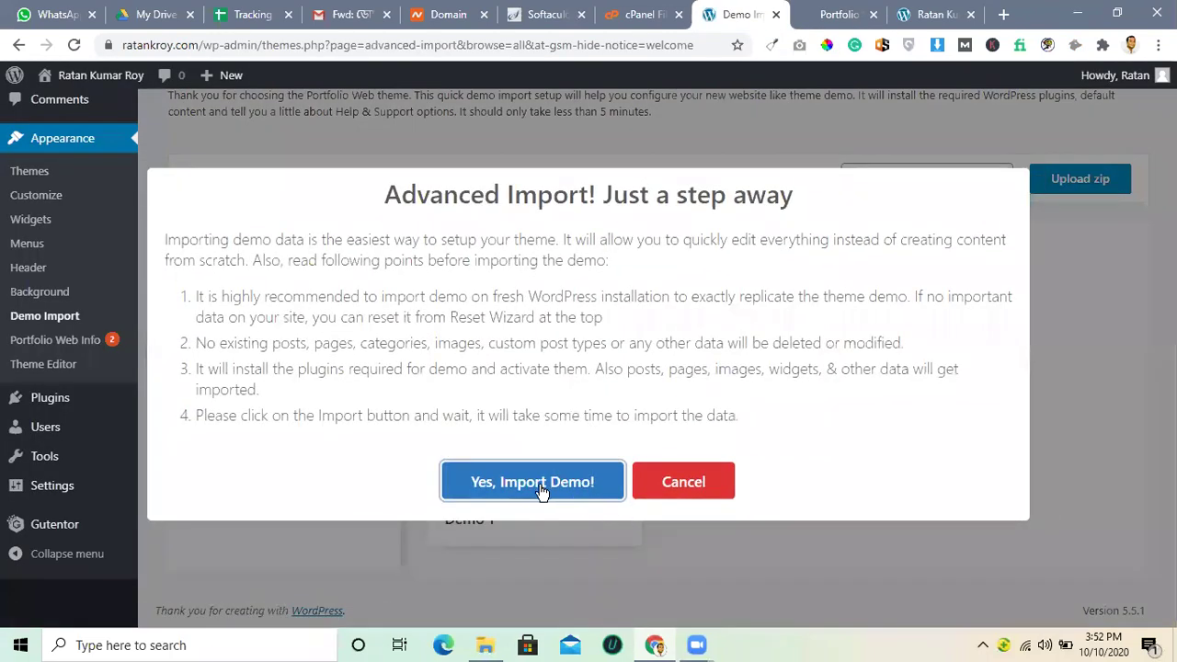
left_click(537, 483)
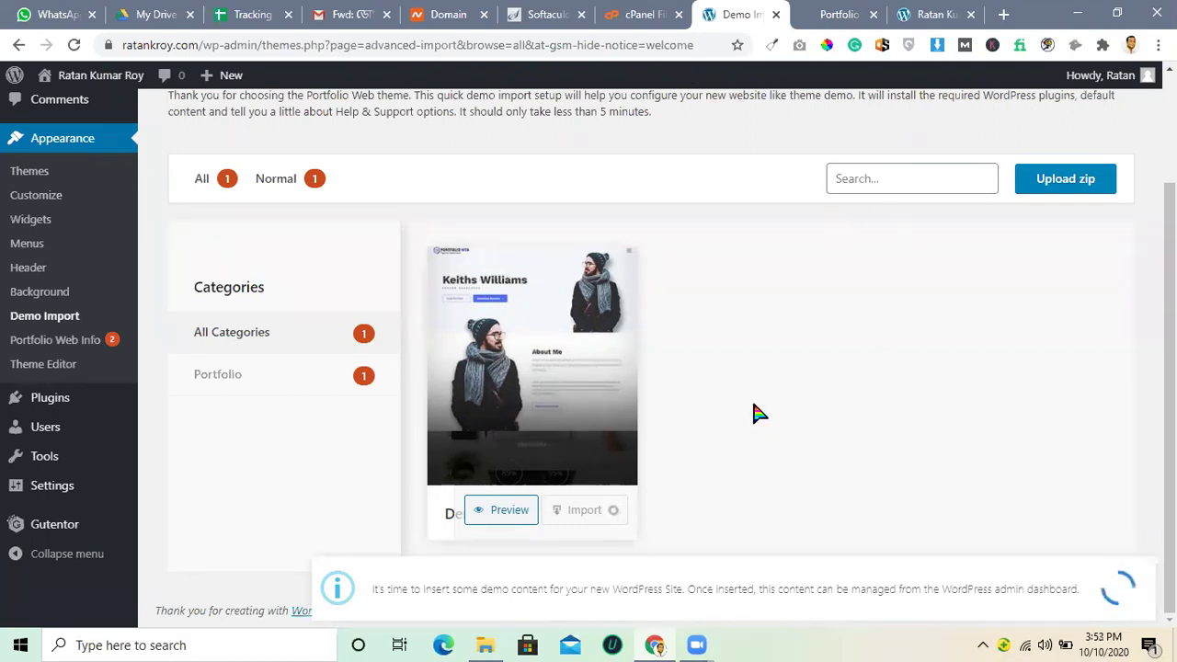
left_click(959, 11)
left_click(848, 11)
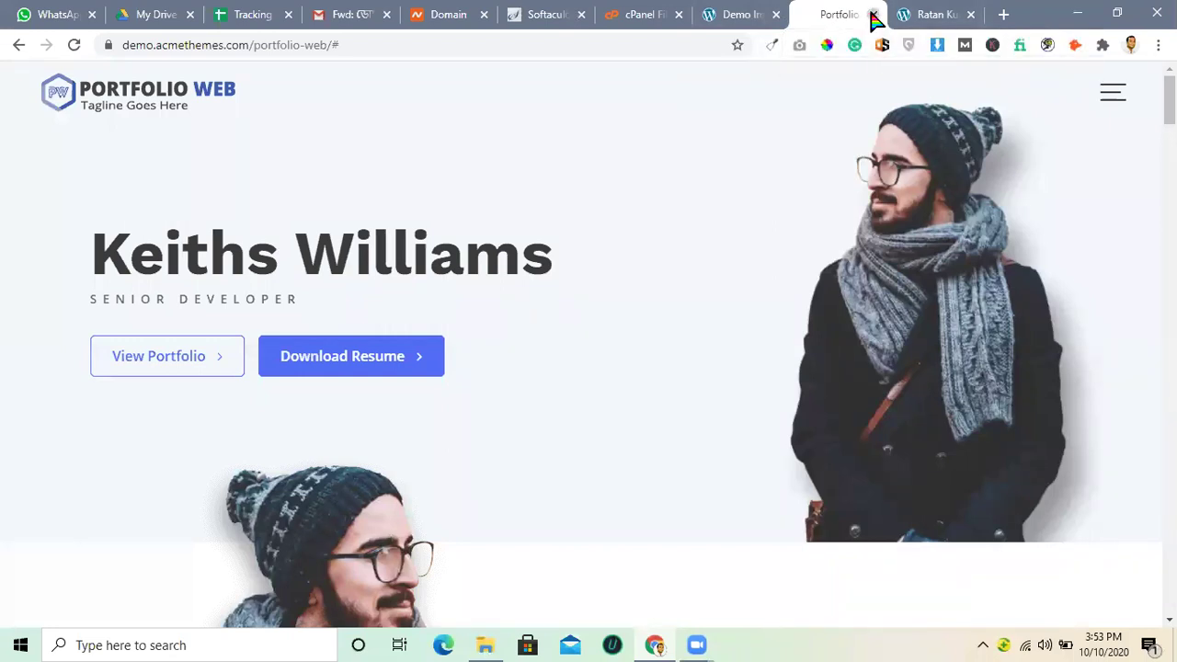
Step: Close the online demo tab and return to the import progress page
left_click(871, 15)
scroll(727, 433, "down", 4)
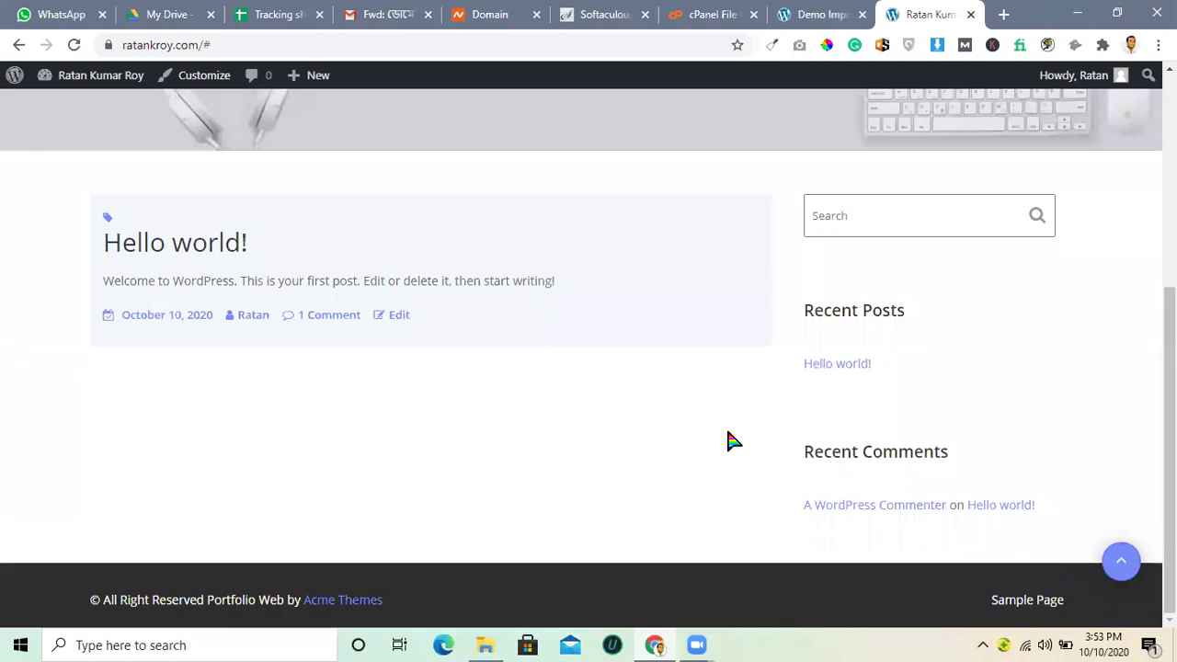
left_click(844, 13)
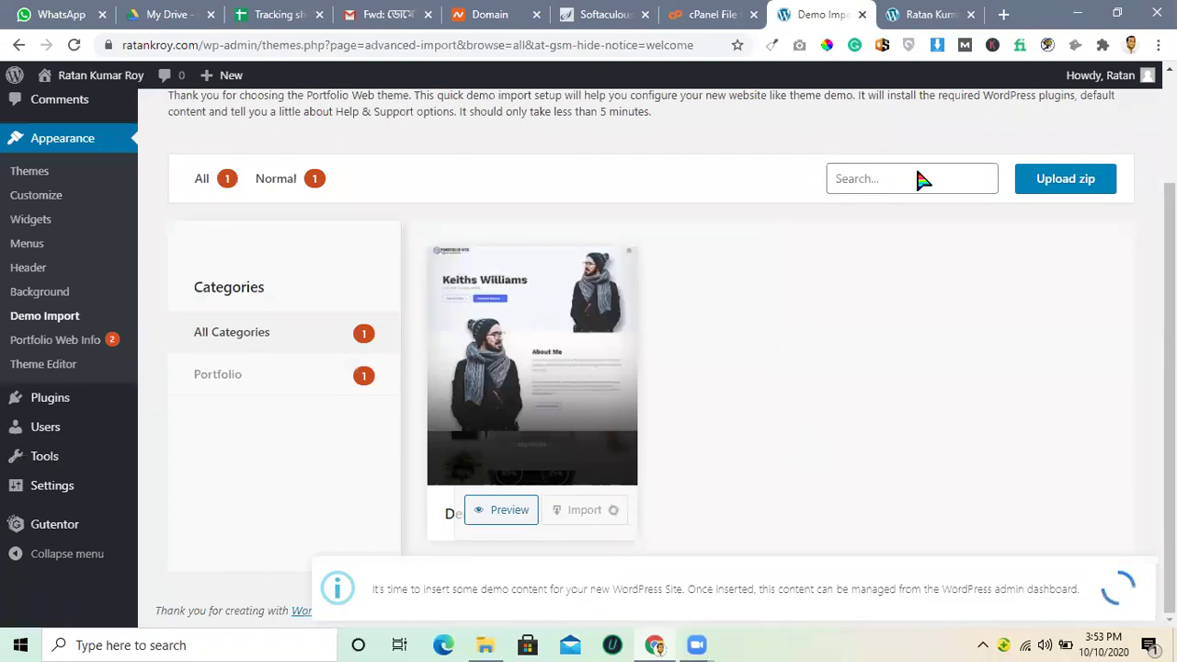
Step: Run a quick Google search for 'gyi' in a new tab, then close it
left_click(1003, 14)
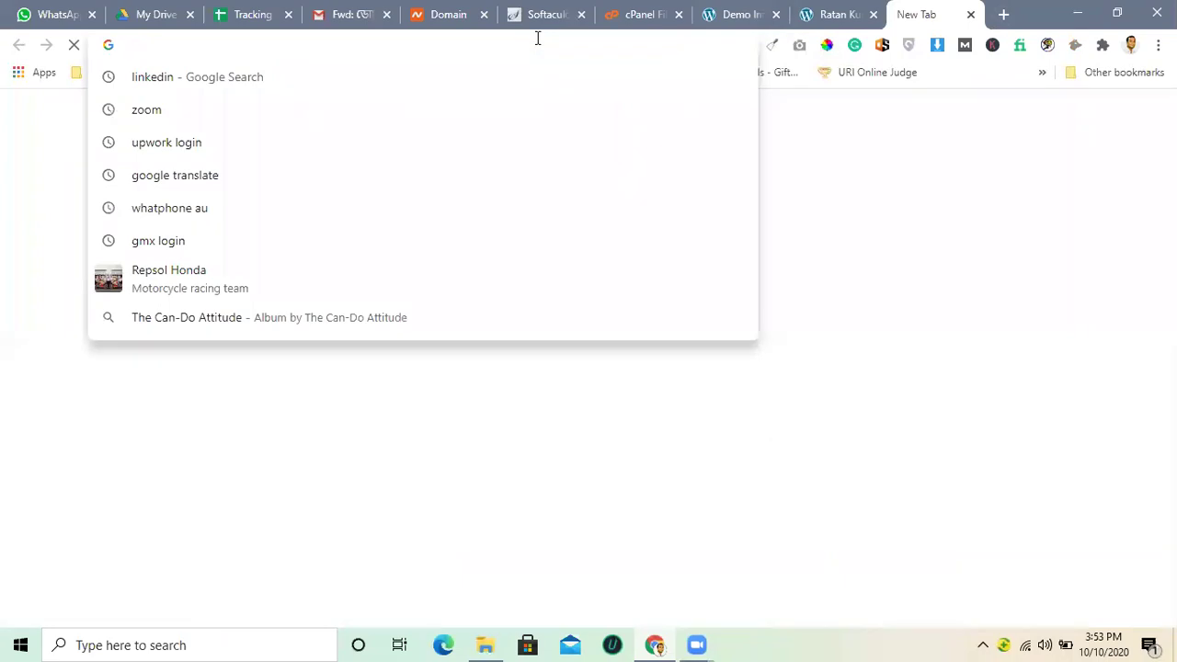
type("gyi")
key("Return")
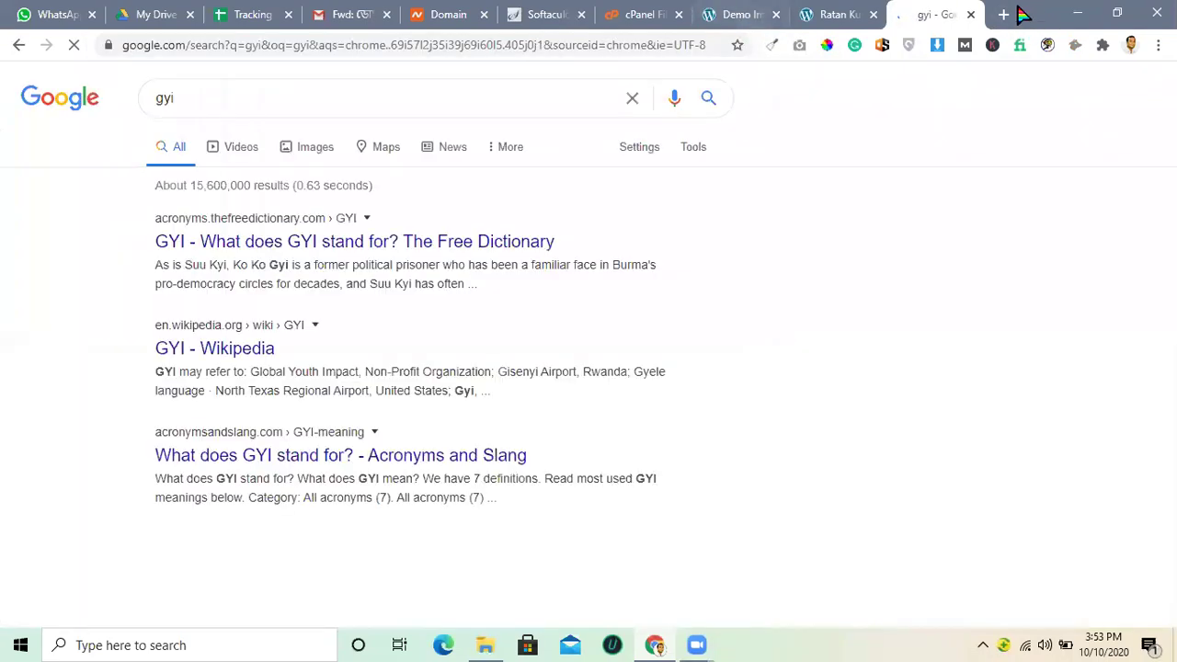
left_click(971, 14)
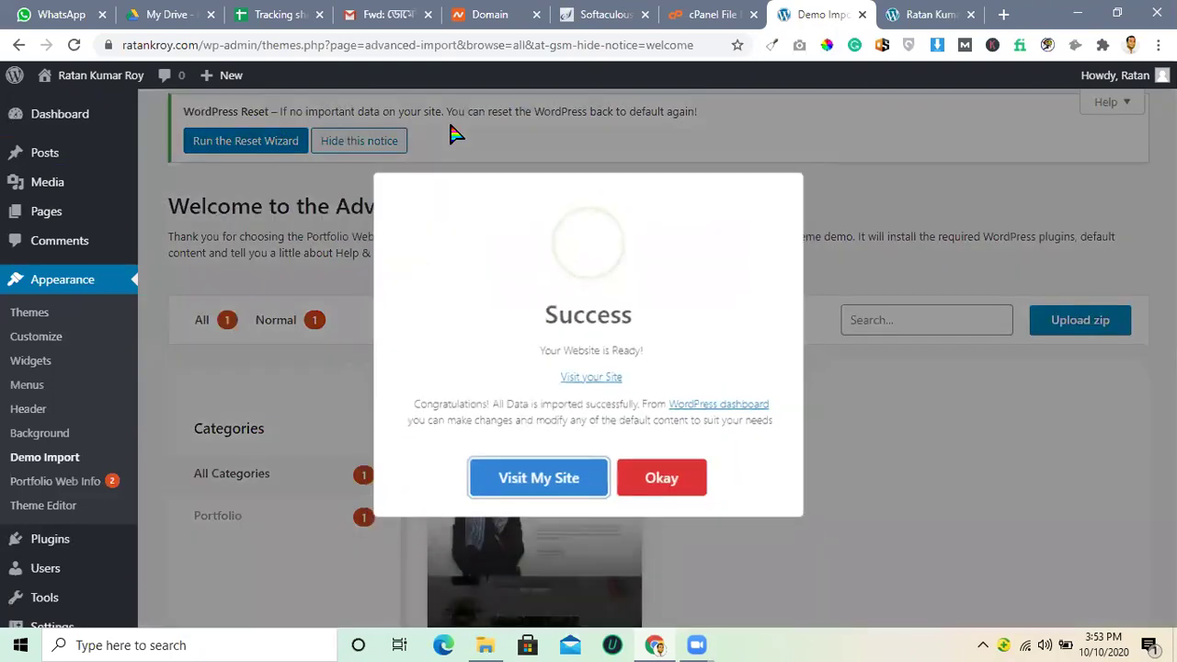
Step: Visit the imported ratankroy.com homepage, close the old site tab, and scroll its services and experience sections
left_click(503, 482)
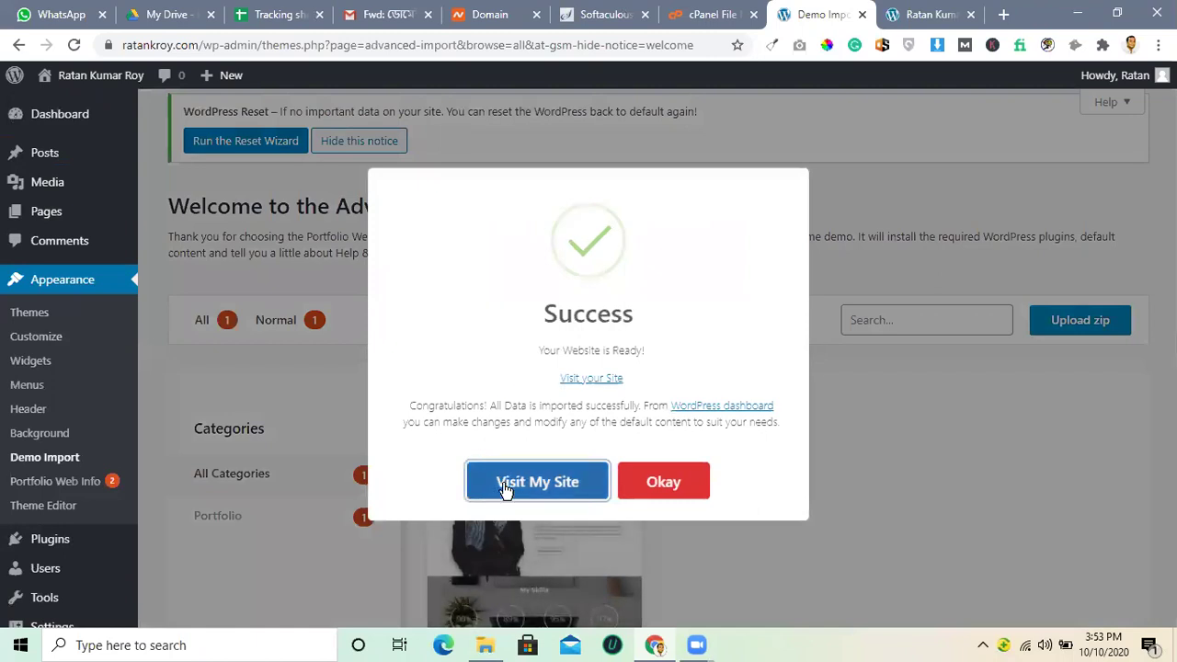
left_click(972, 14)
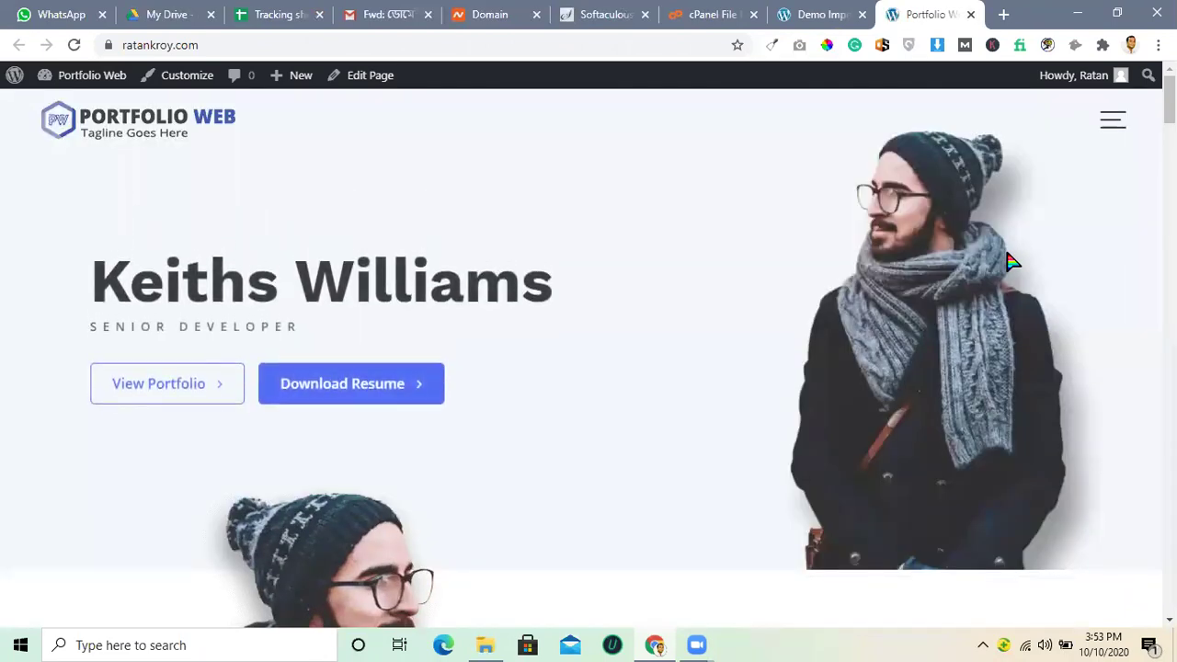
scroll(1006, 260, "down", 5)
scroll(1001, 273, "down", 10)
scroll(987, 294, "down", 20)
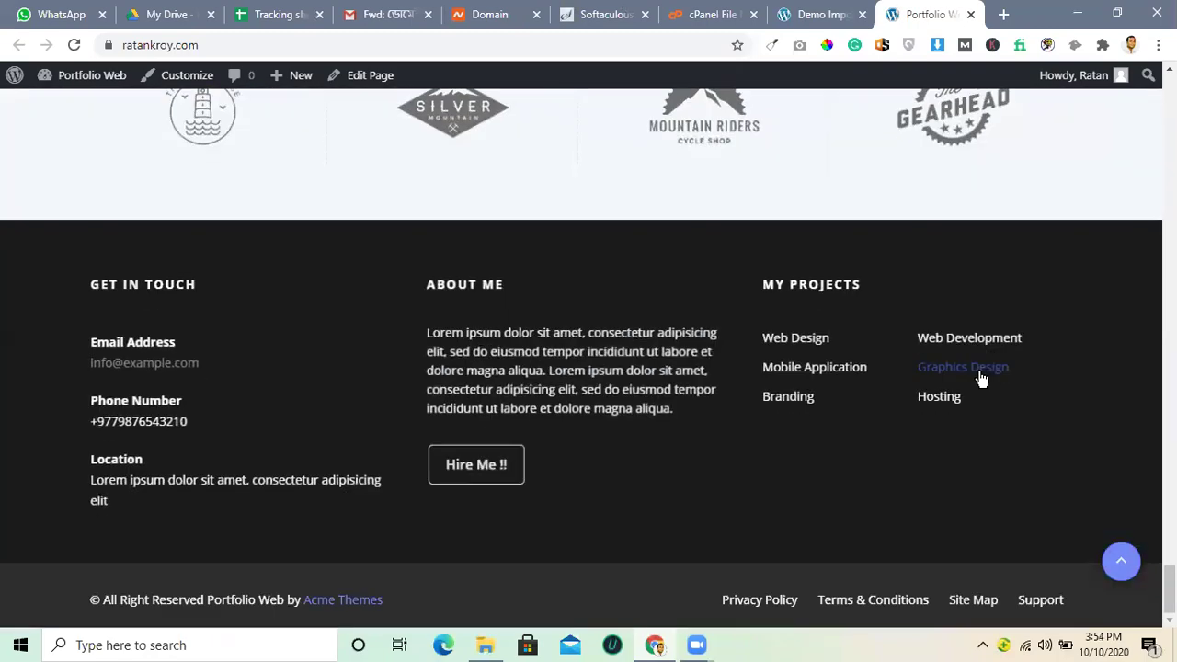
scroll(981, 379, "up", 20)
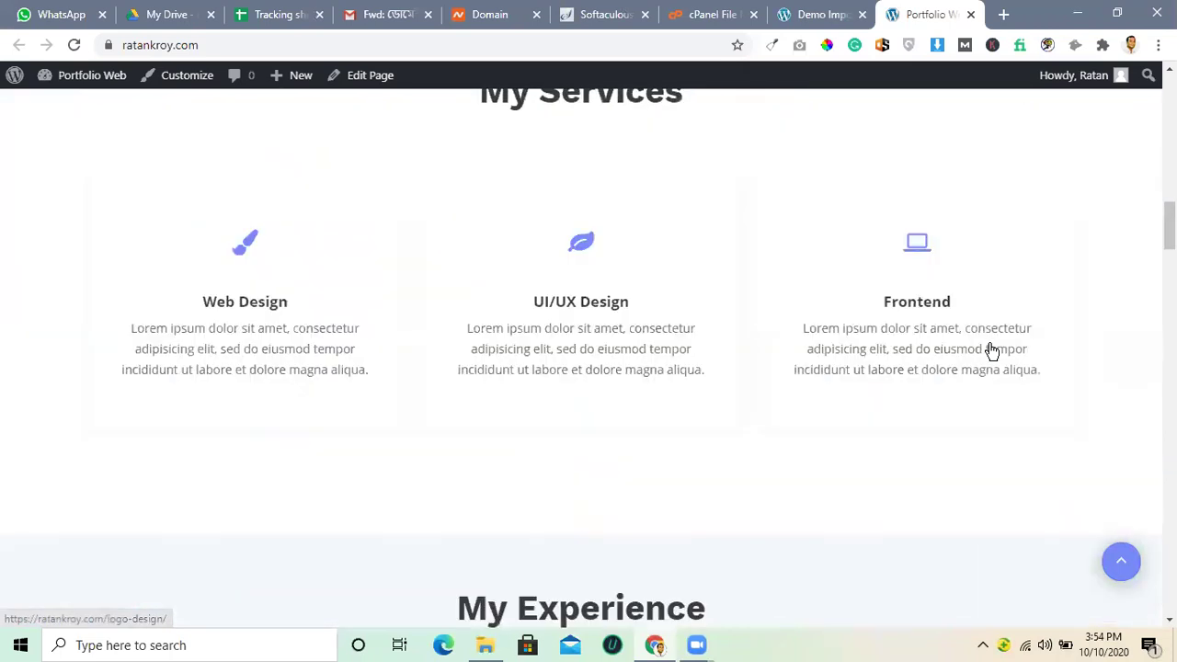
scroll(993, 351, "up", 8)
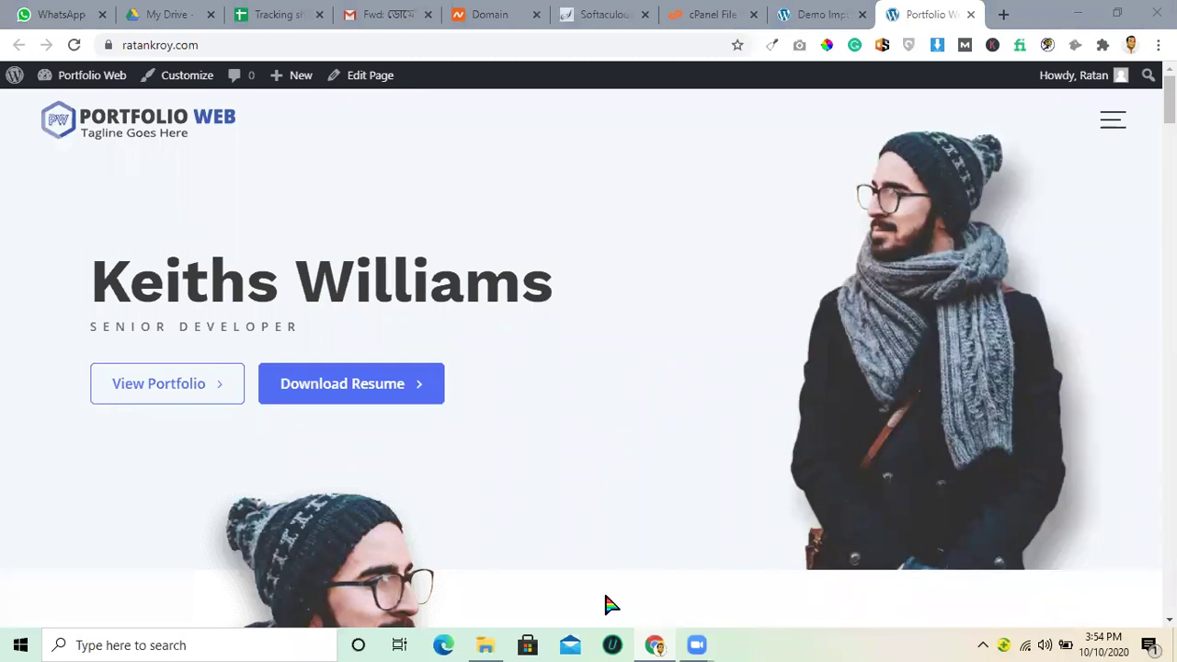
Step: Open and close the homepage's full-screen navigation menu, scrolling the page
left_click(1113, 120)
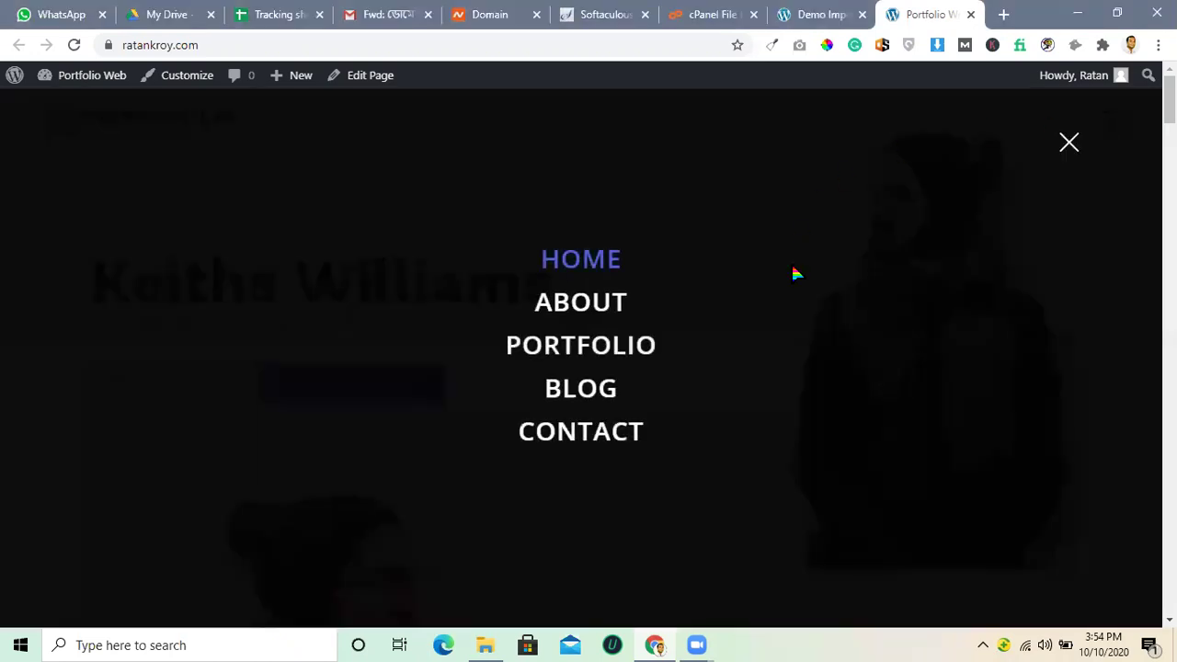
scroll(802, 308, "down", 4)
scroll(801, 308, "down", 5)
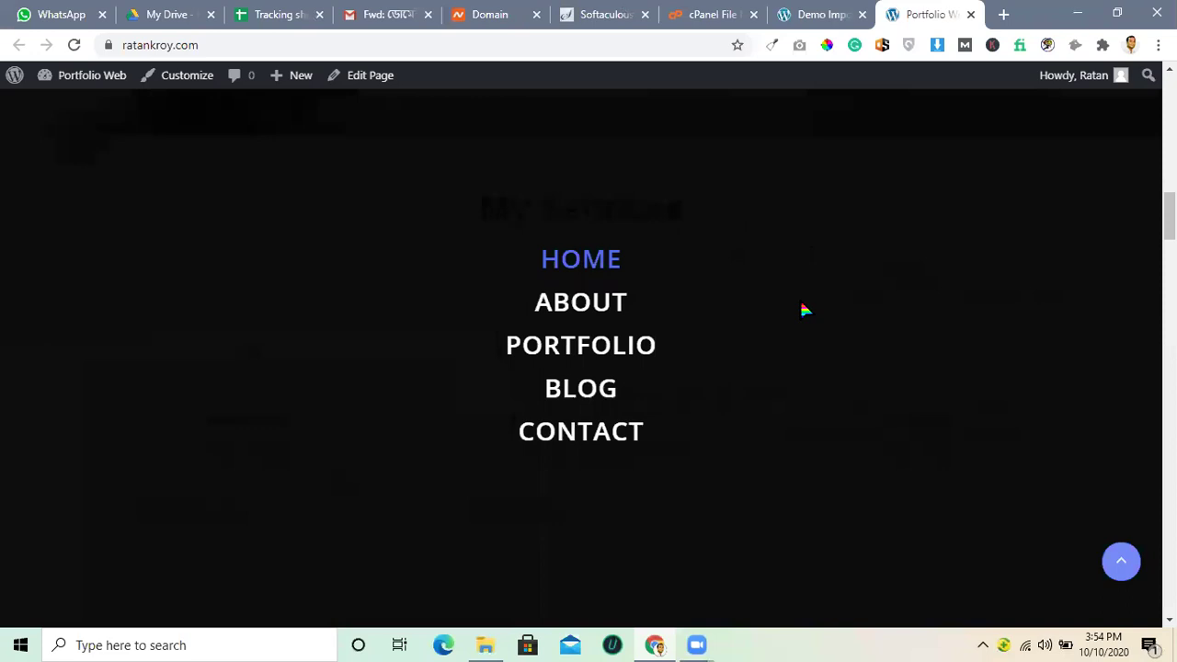
scroll(802, 313, "down", 5)
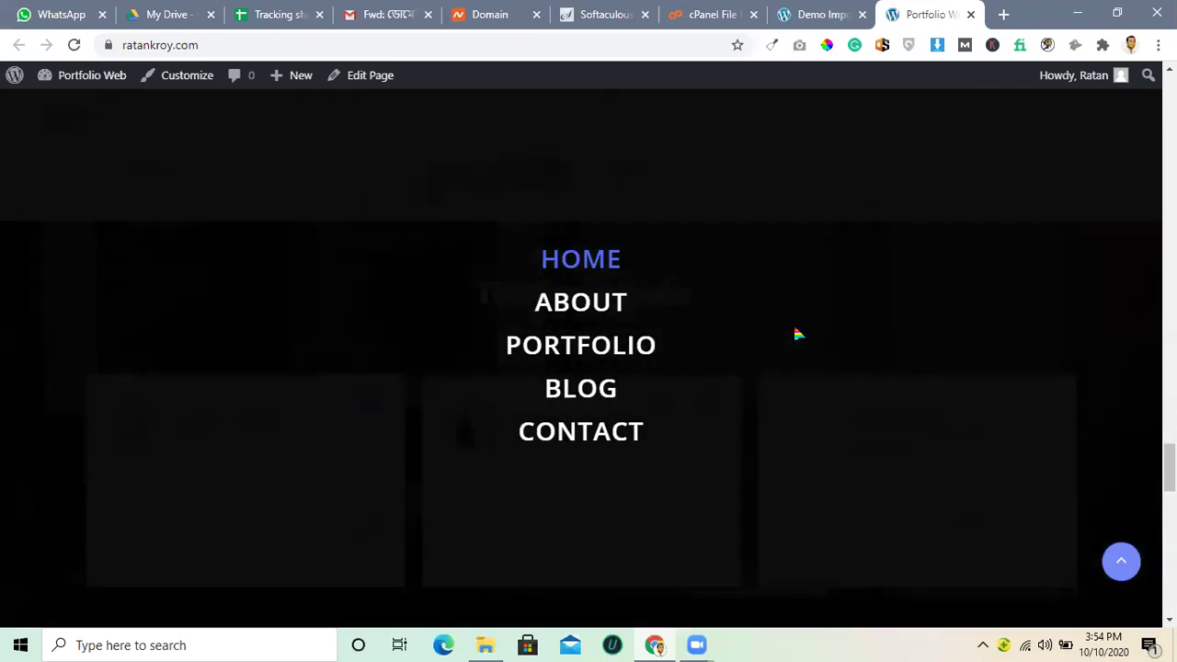
scroll(796, 363, "up", 14)
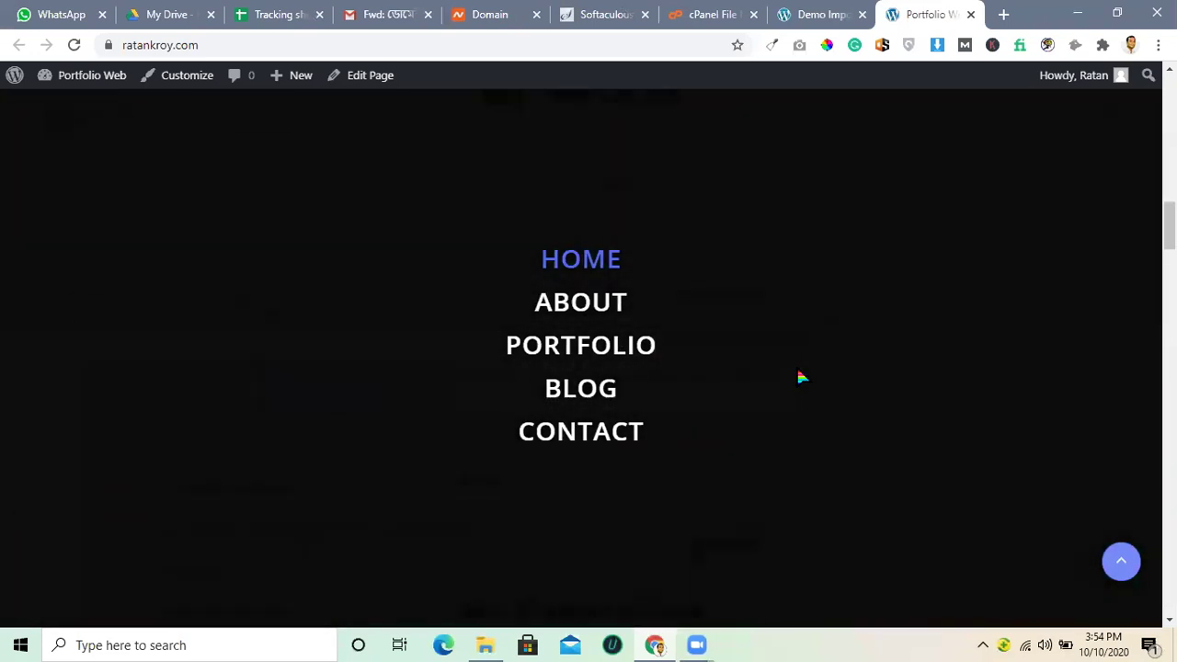
left_click(1068, 142)
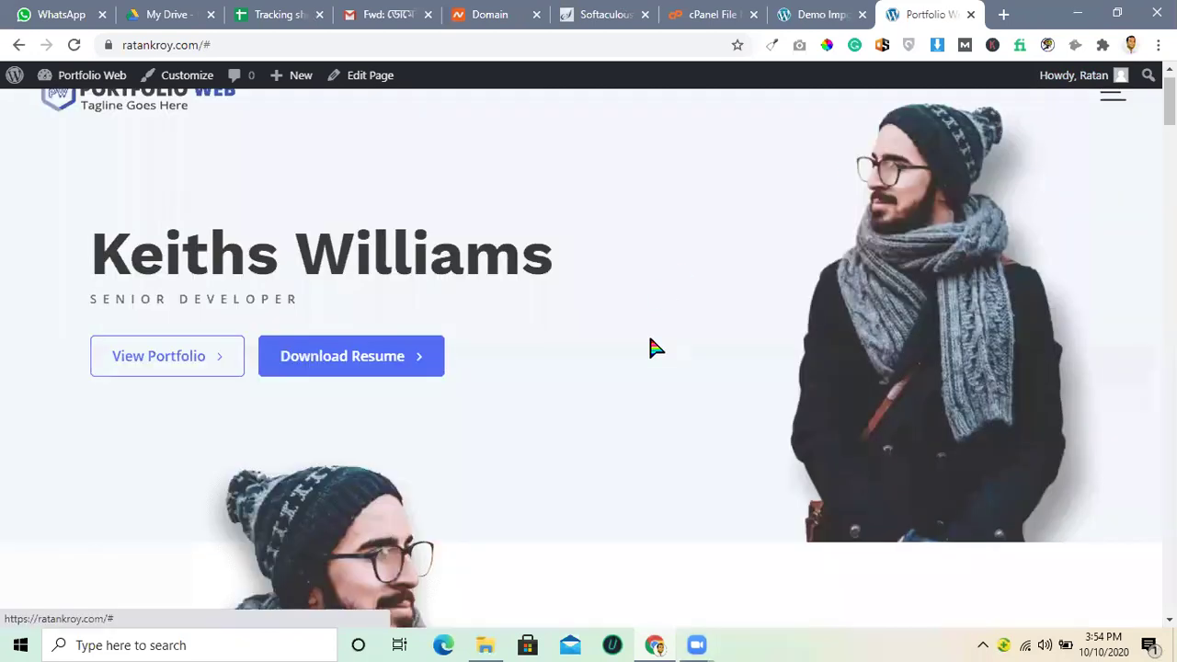
scroll(674, 363, "down", 1)
scroll(672, 361, "down", 8)
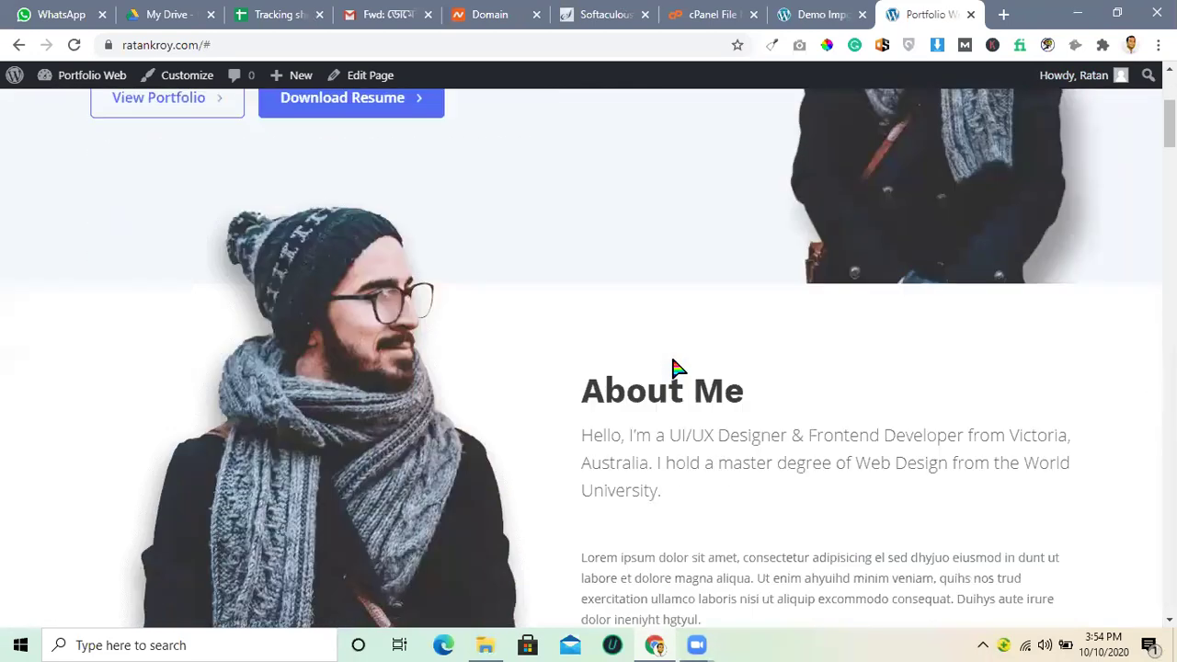
scroll(670, 359, "up", 8)
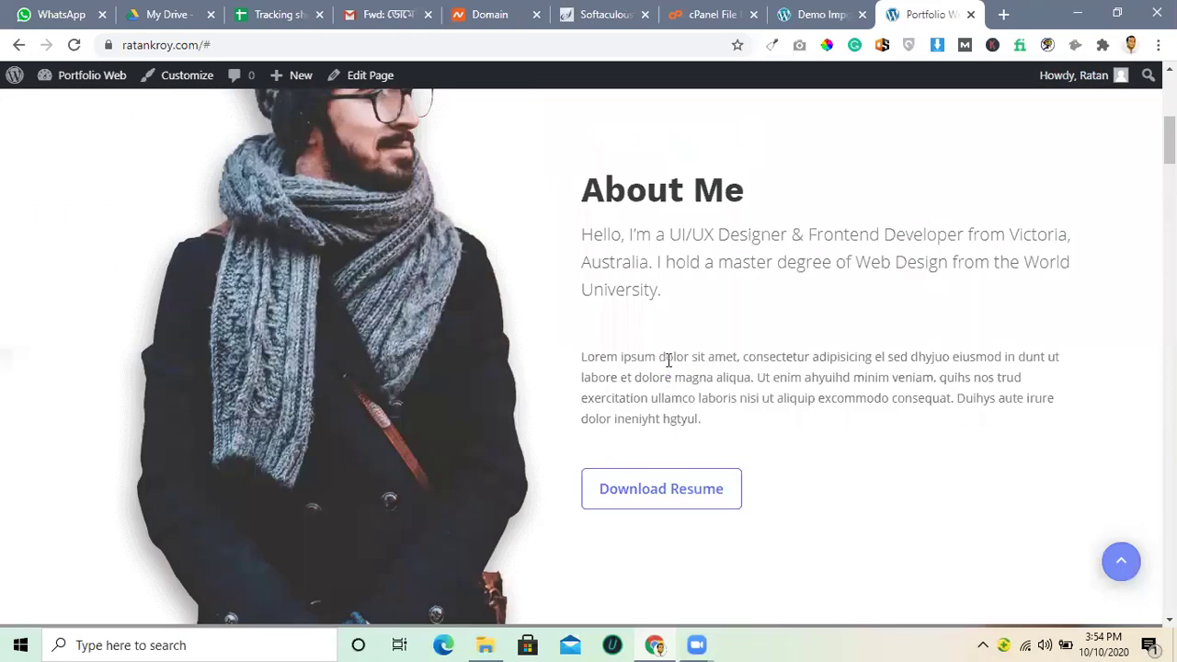
scroll(670, 369, "up", 1)
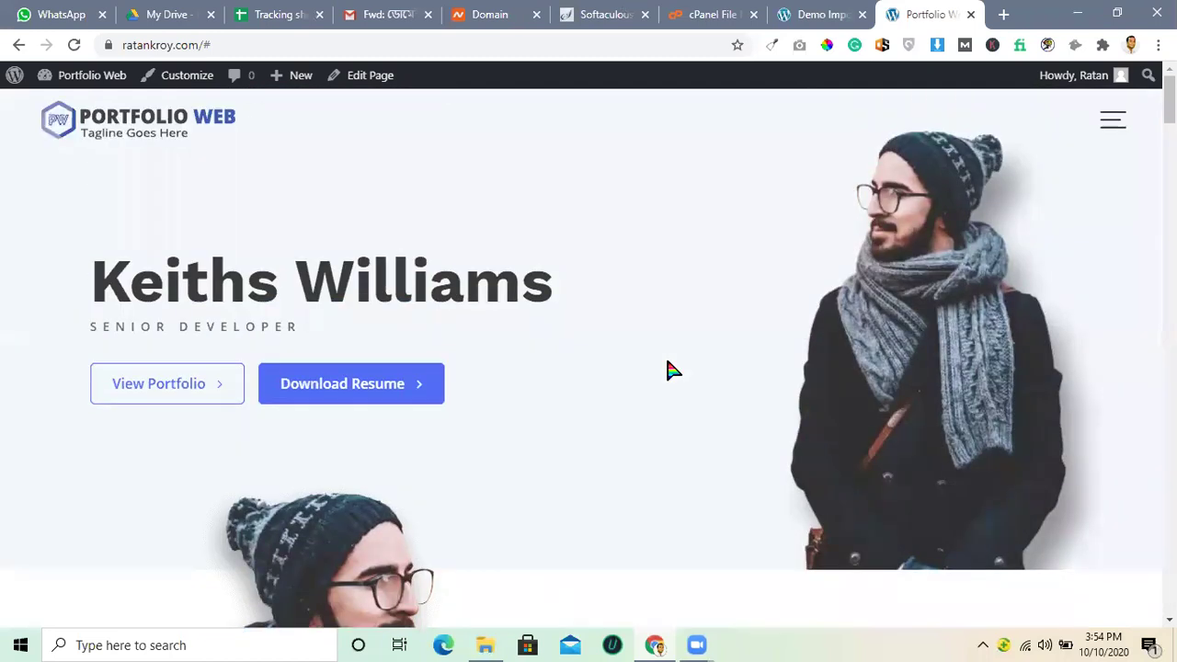
scroll(669, 362, "down", 9)
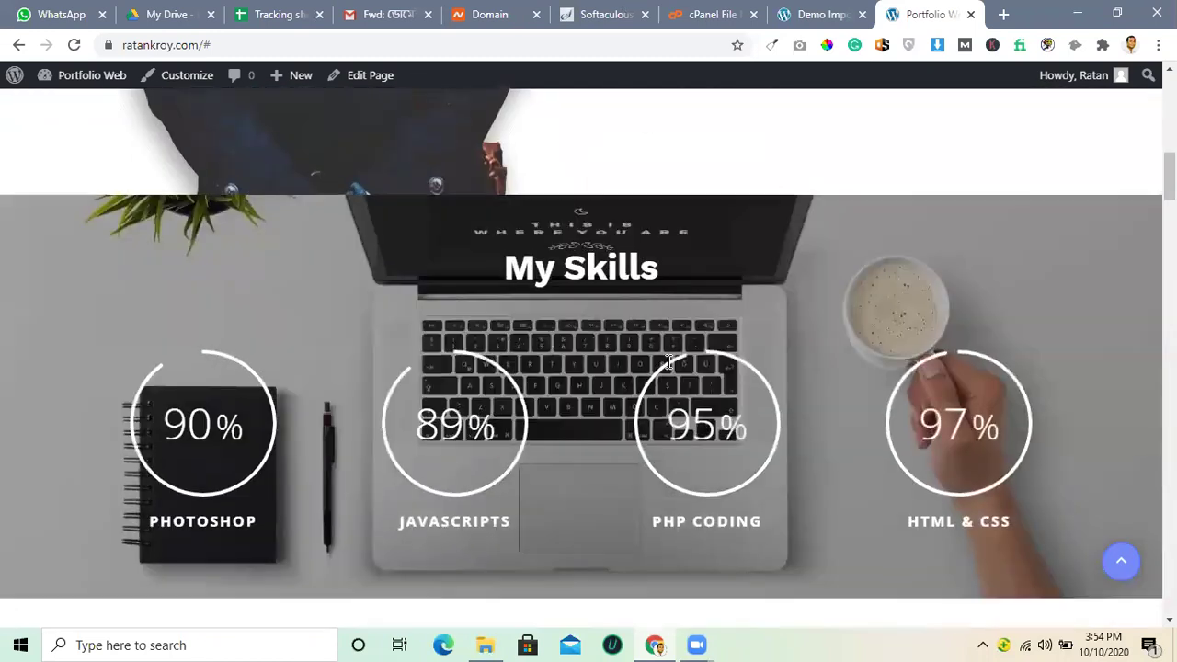
scroll(670, 369, "up", 9)
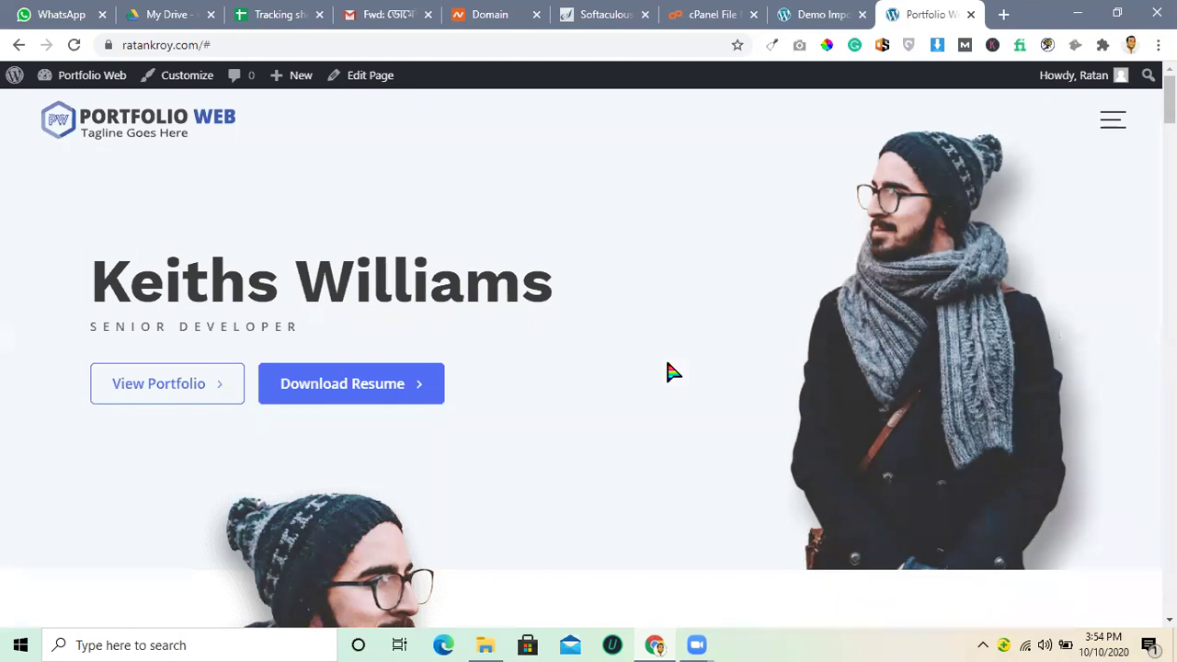
Step: Check the navigation menu again and scroll down through the homepage sections
left_click(1112, 125)
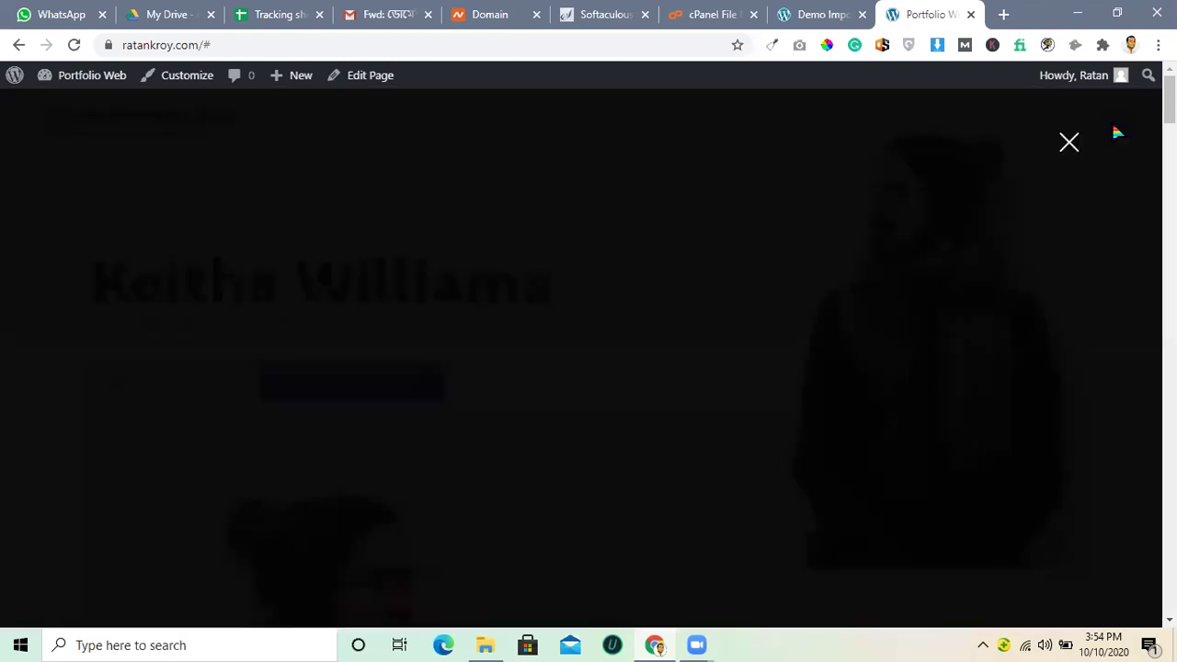
left_click(1068, 140)
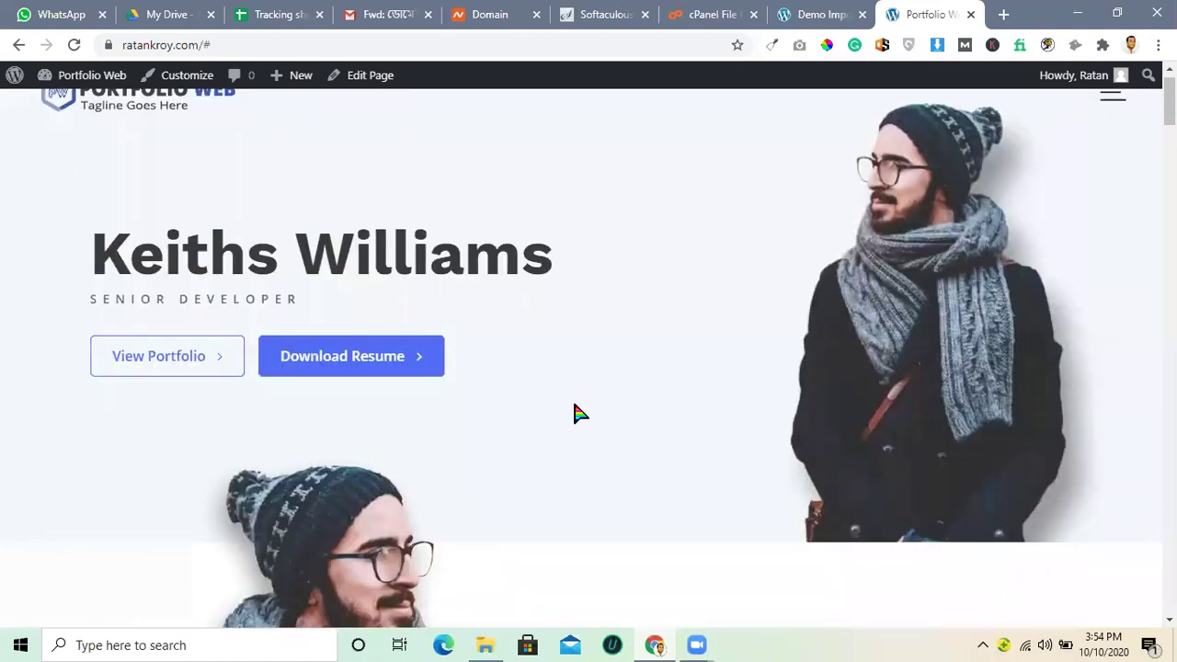
scroll(574, 406, "down", 15)
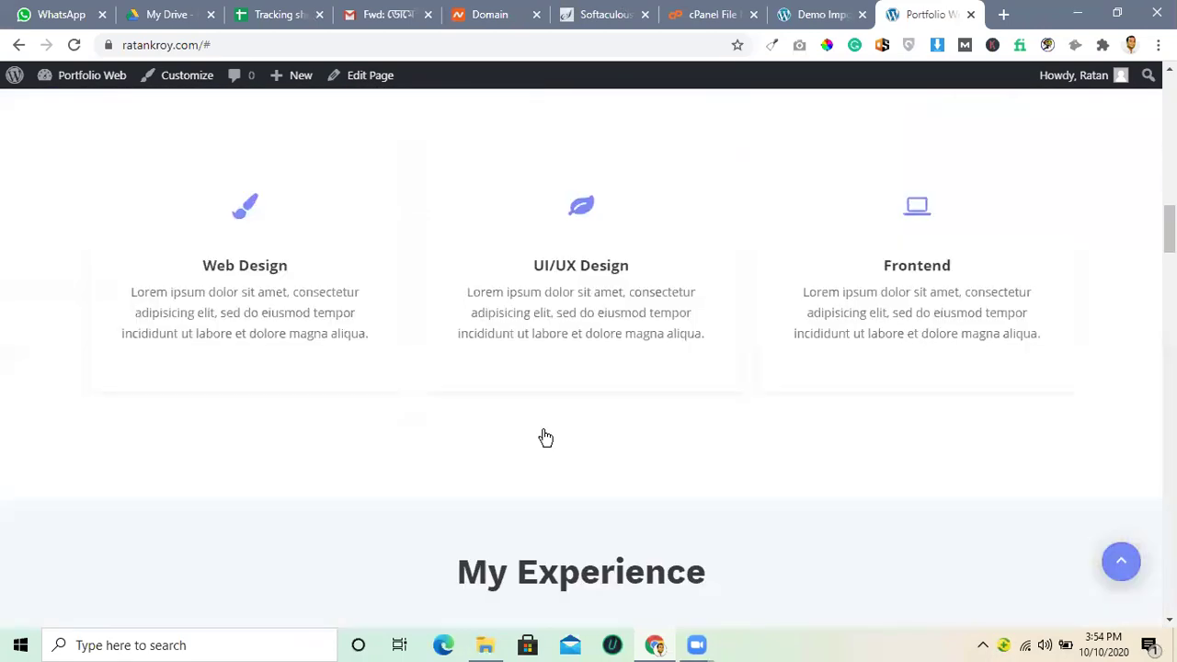
scroll(543, 452, "down", 5)
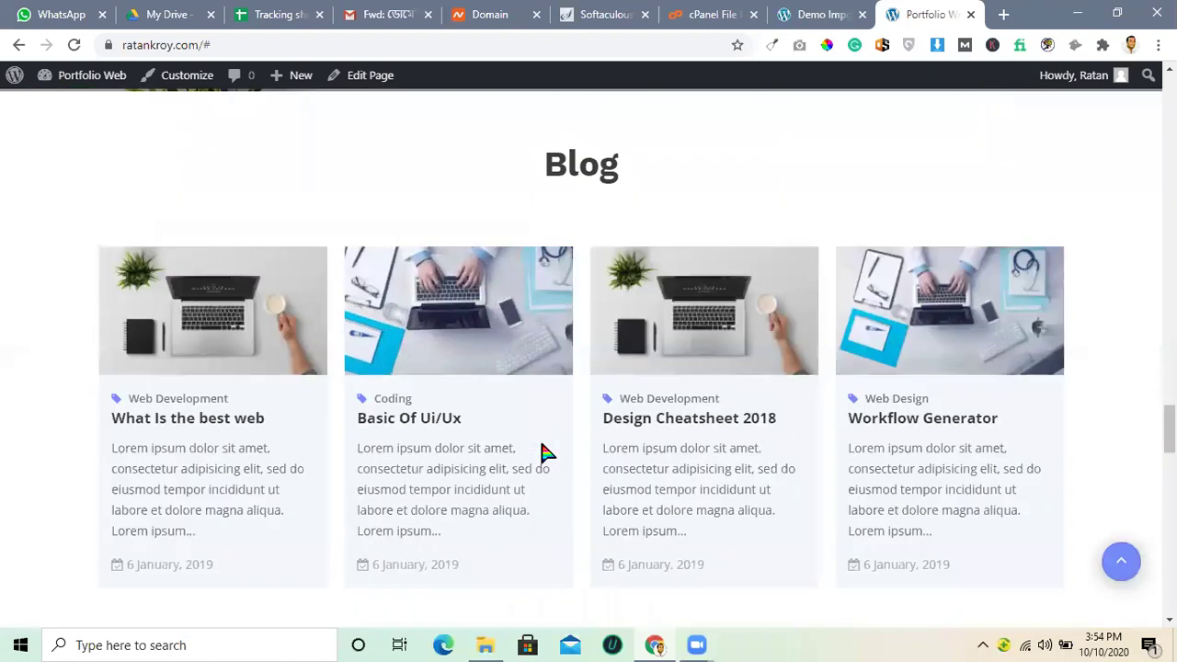
scroll(546, 453, "down", 5)
scroll(545, 452, "down", 10)
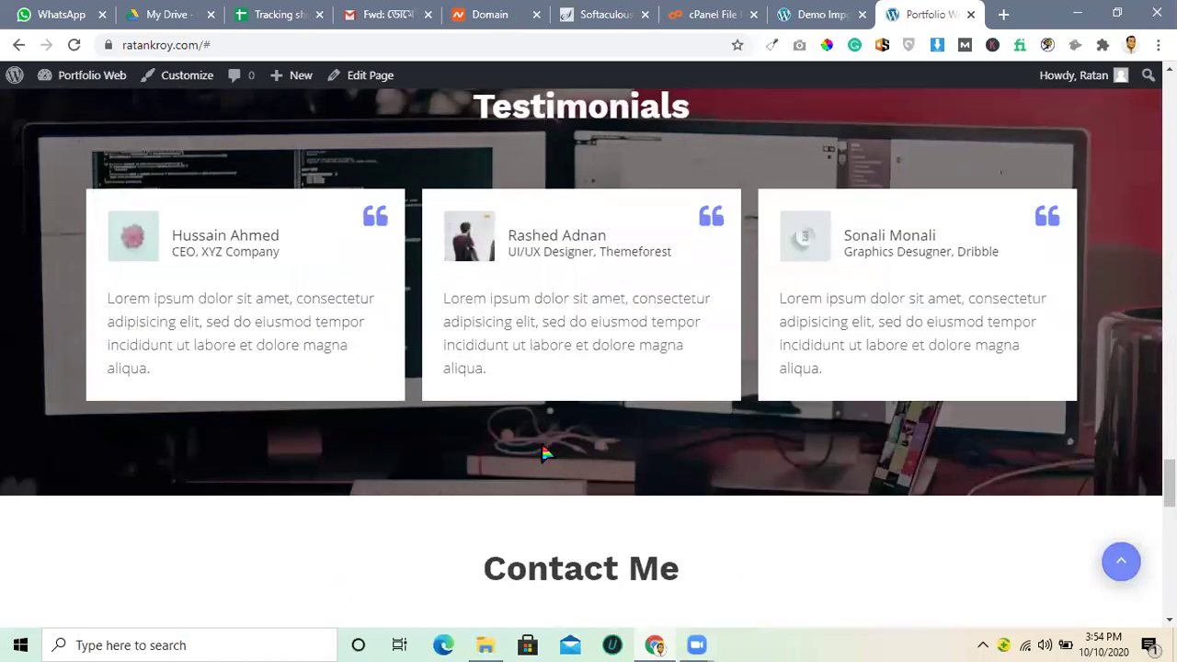
scroll(544, 445, "down", 1)
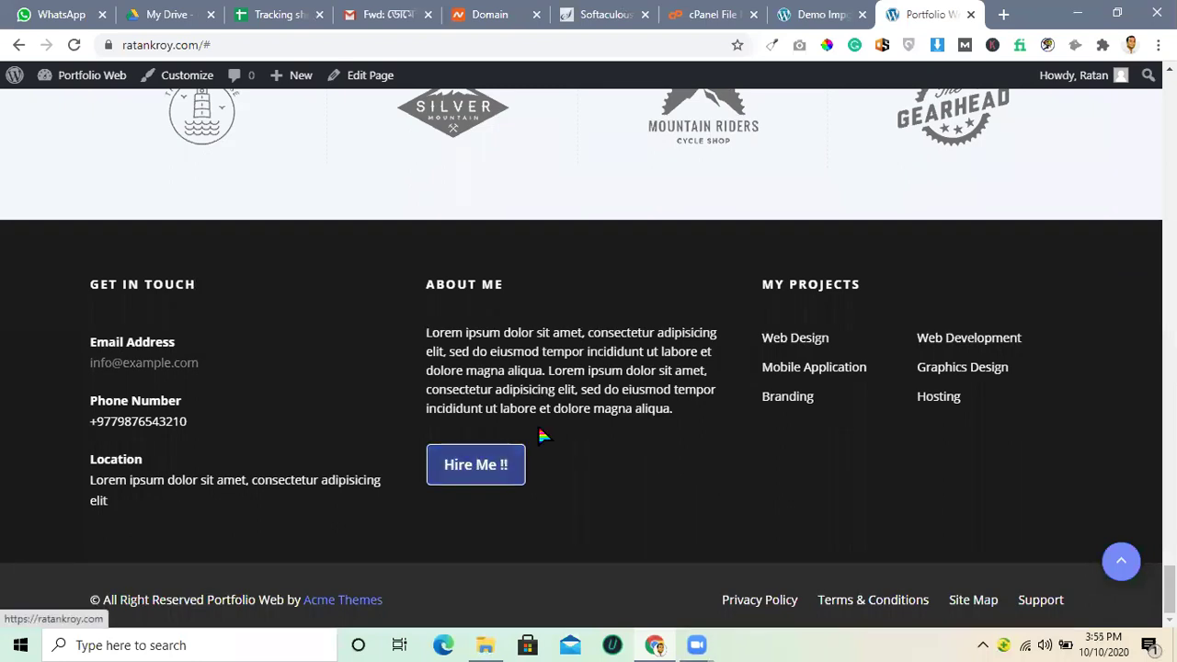
scroll(574, 420, "up", 12)
scroll(574, 421, "up", 20)
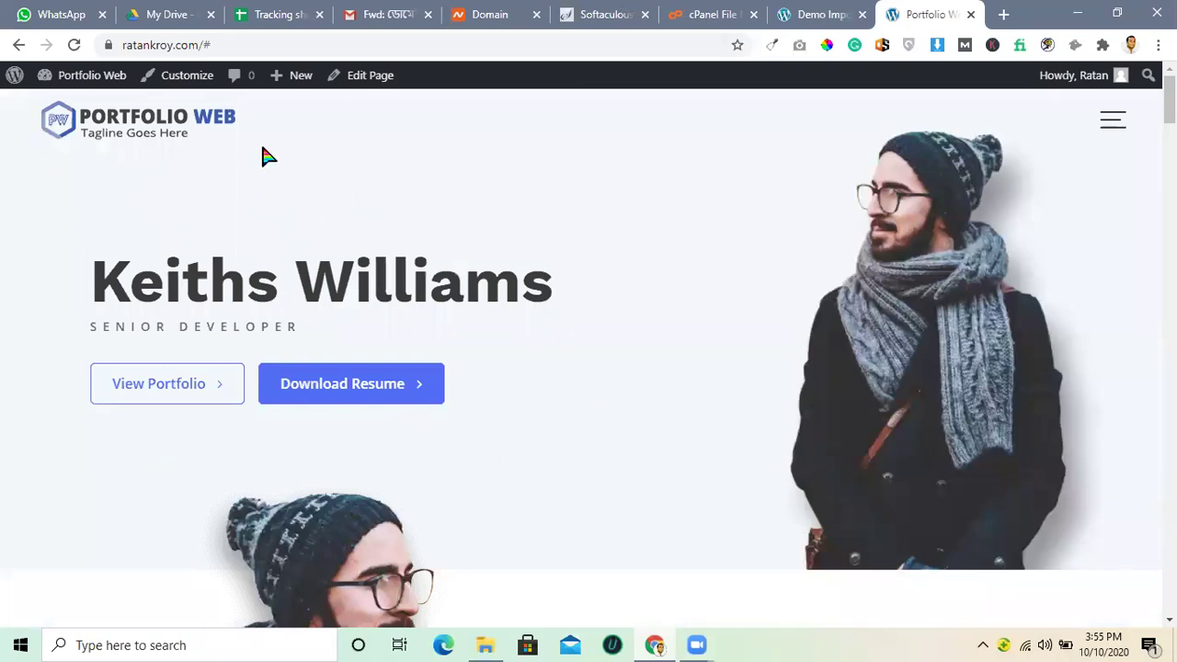
Step: Reload the front page at ratankroy.com without the trailing #
left_click(250, 48)
left_click(260, 47)
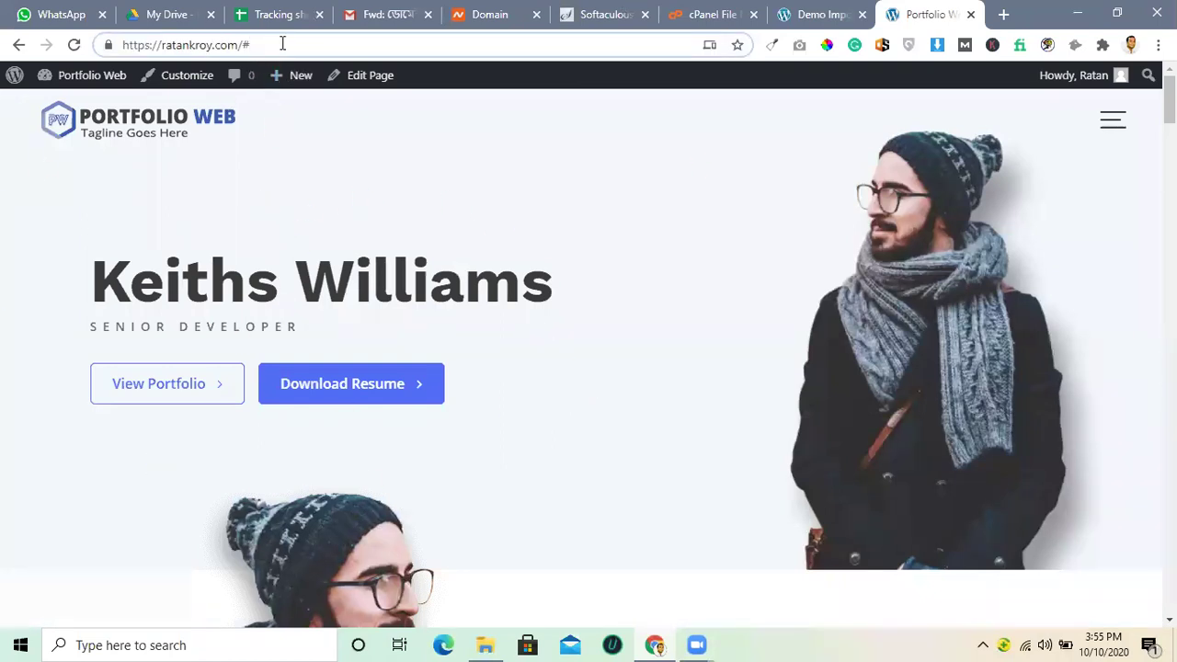
key("BackSpace")
key("Return")
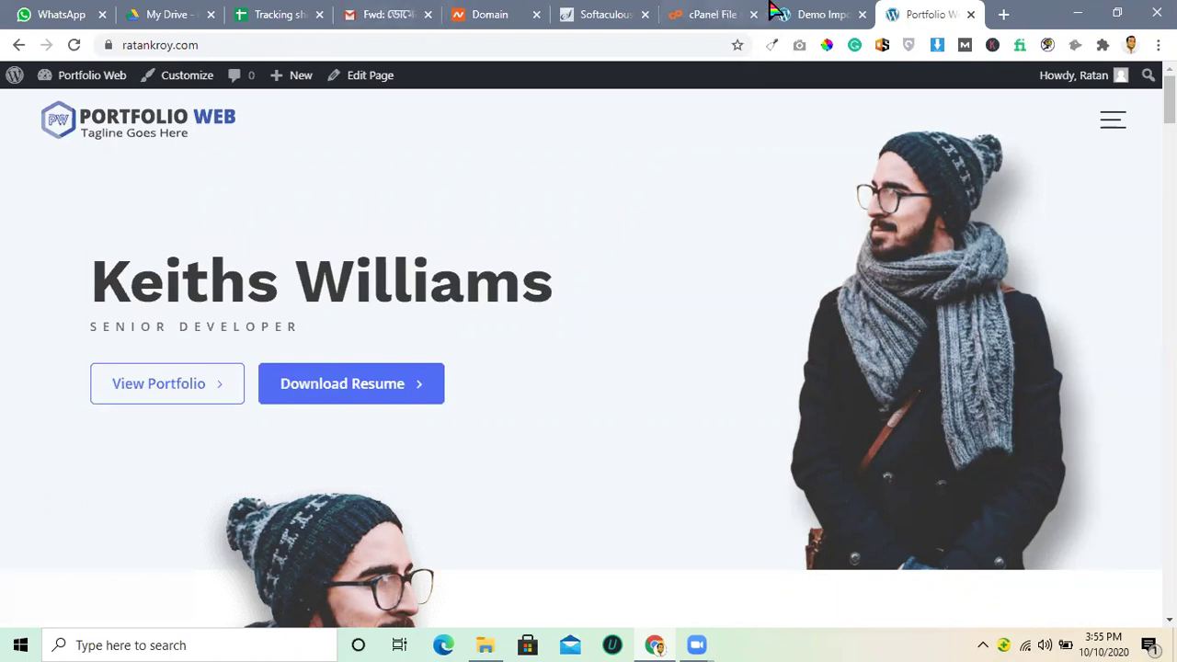
left_click(796, 14)
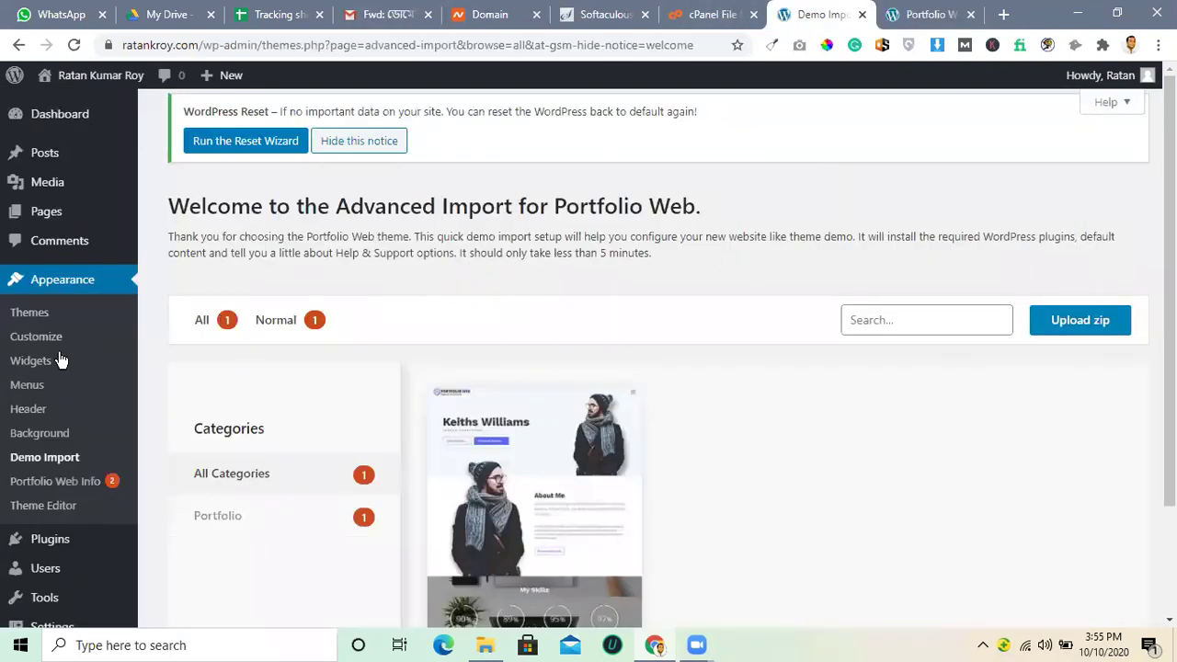
Step: Scroll the 31-page list, including About, Contact, Blog as Posts Page and Home as Front Page
left_click(57, 214)
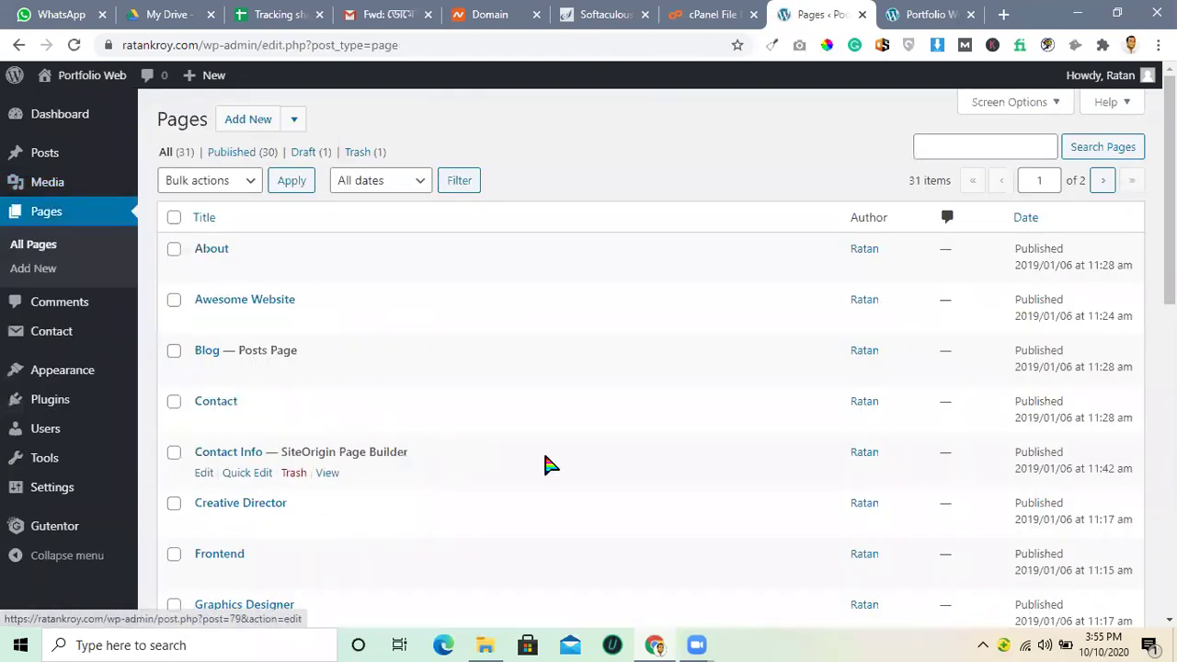
scroll(454, 460, "down", 8)
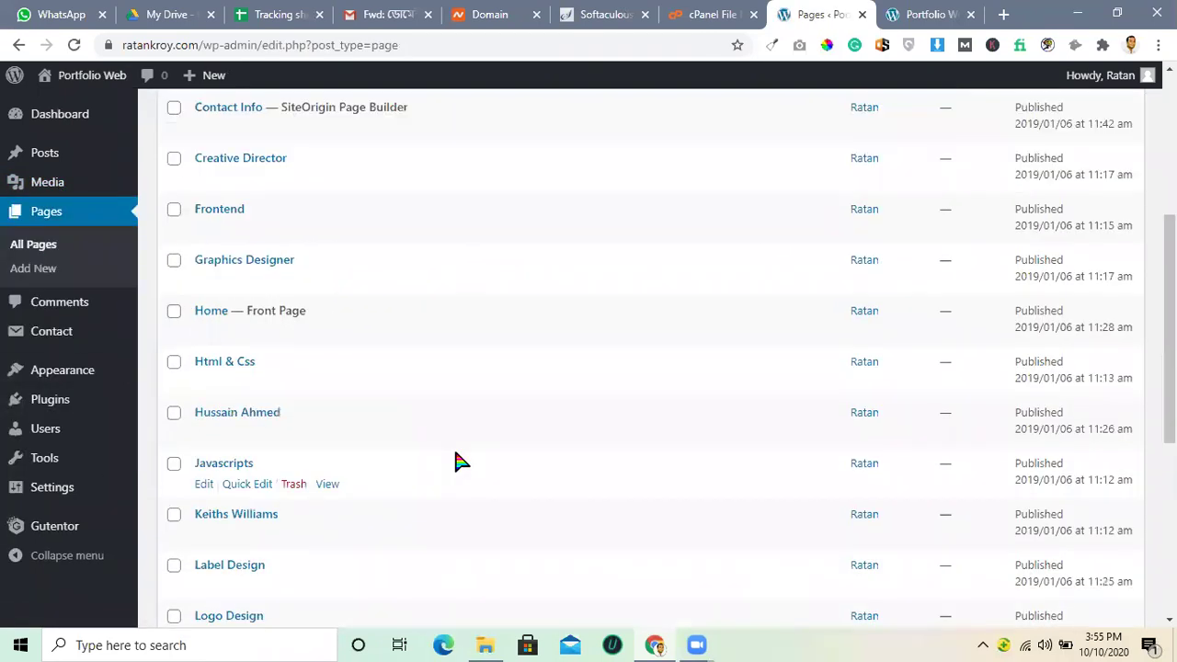
scroll(454, 459, "up", 8)
scroll(456, 465, "up", 1)
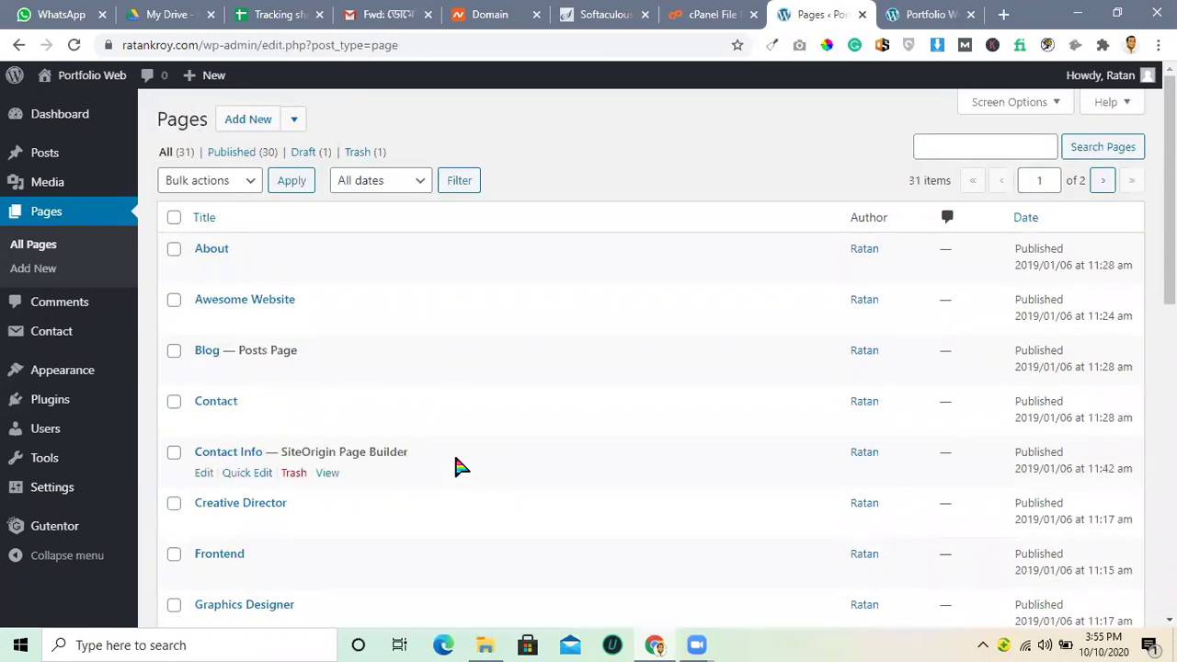
scroll(448, 466, "down", 3)
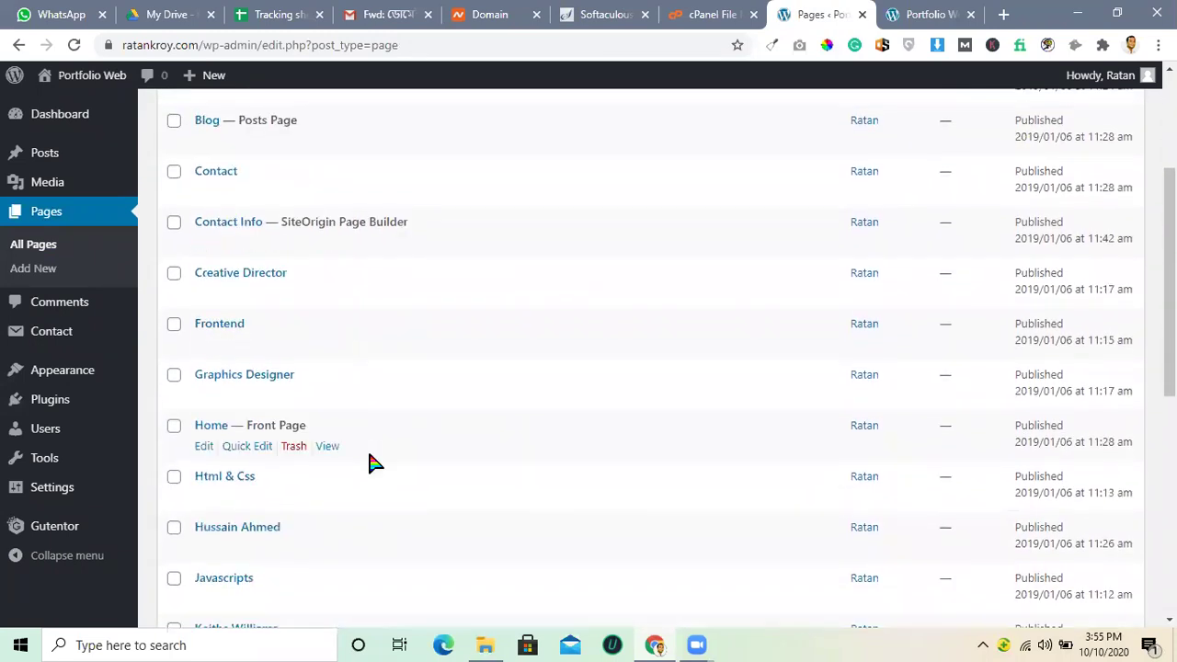
scroll(370, 459, "down", 5)
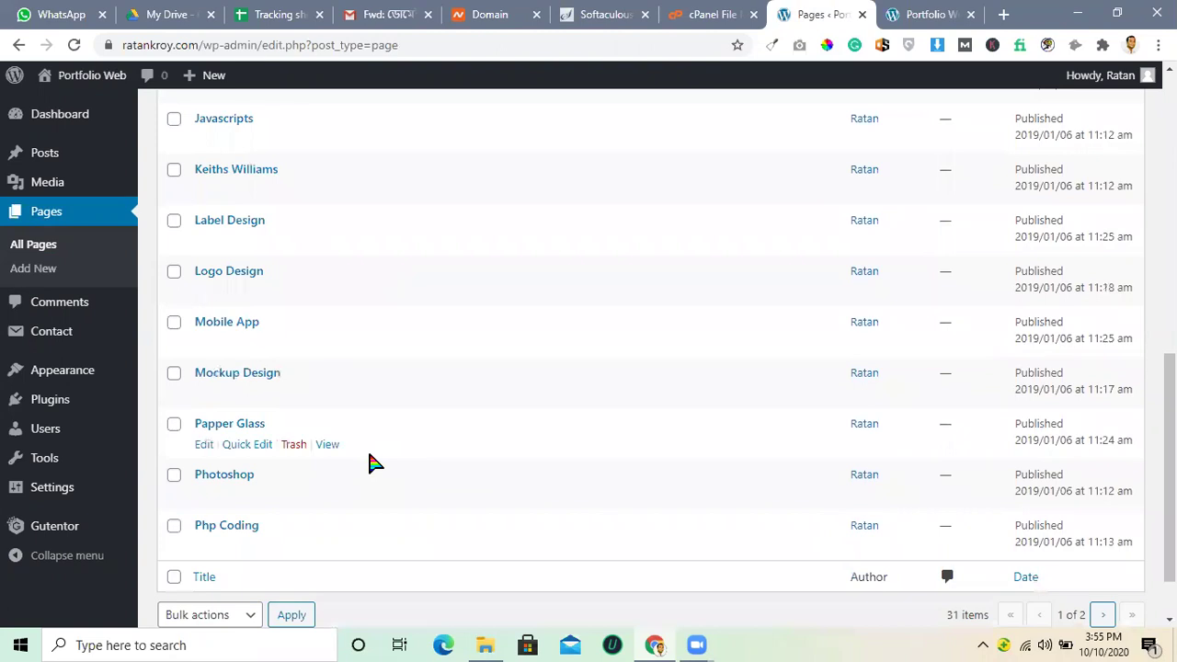
scroll(367, 462, "up", 3)
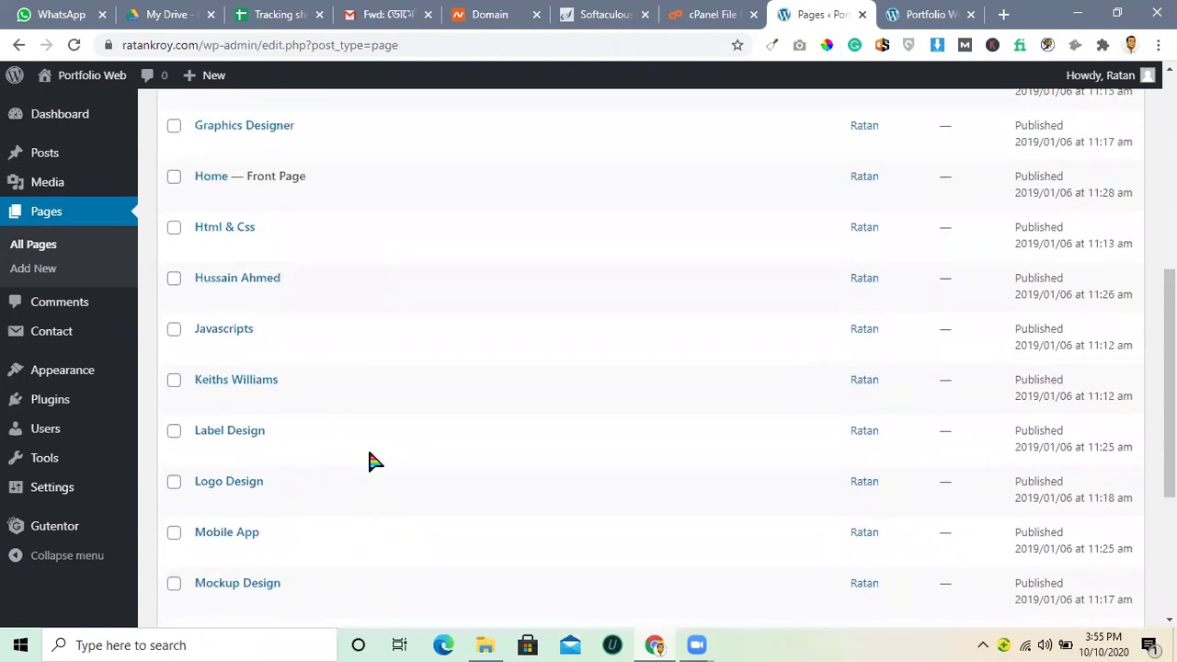
mouse_move(69, 447)
scroll(376, 451, "up", 5)
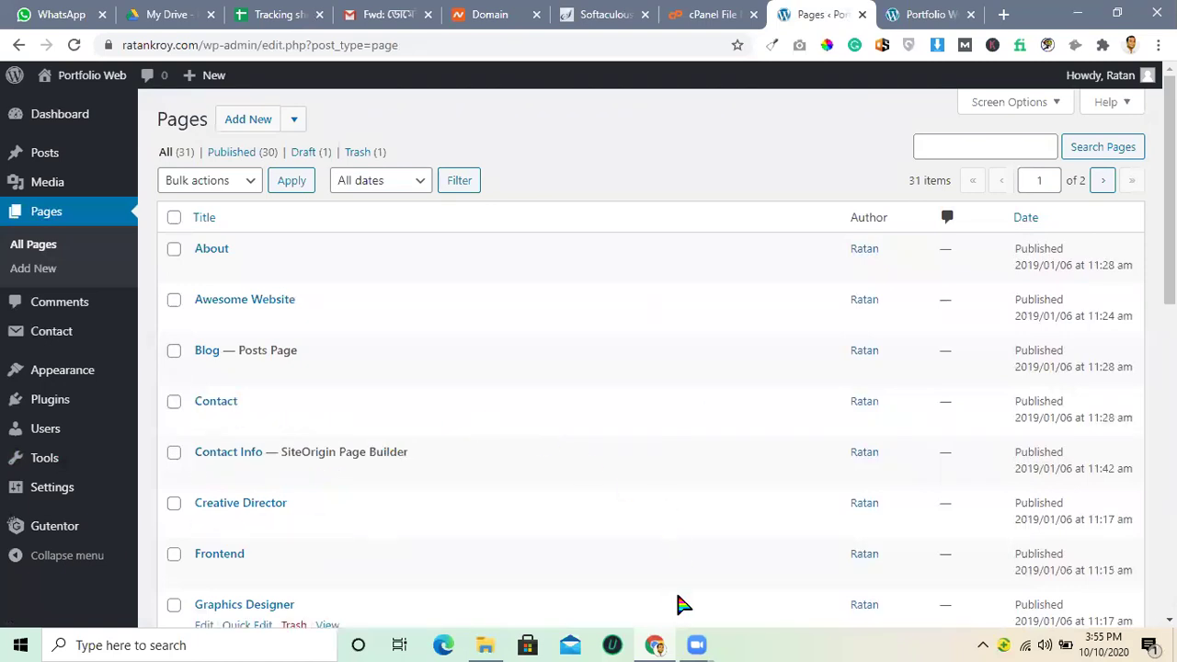
scroll(438, 465, "down", 3)
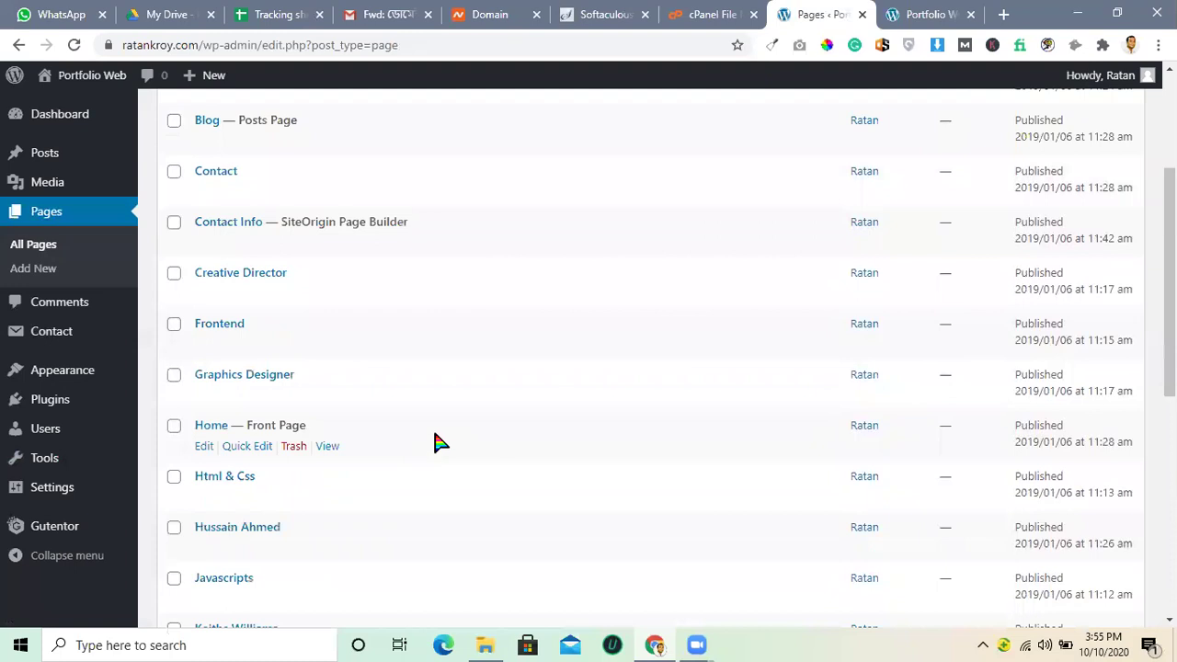
scroll(439, 418, "down", 1)
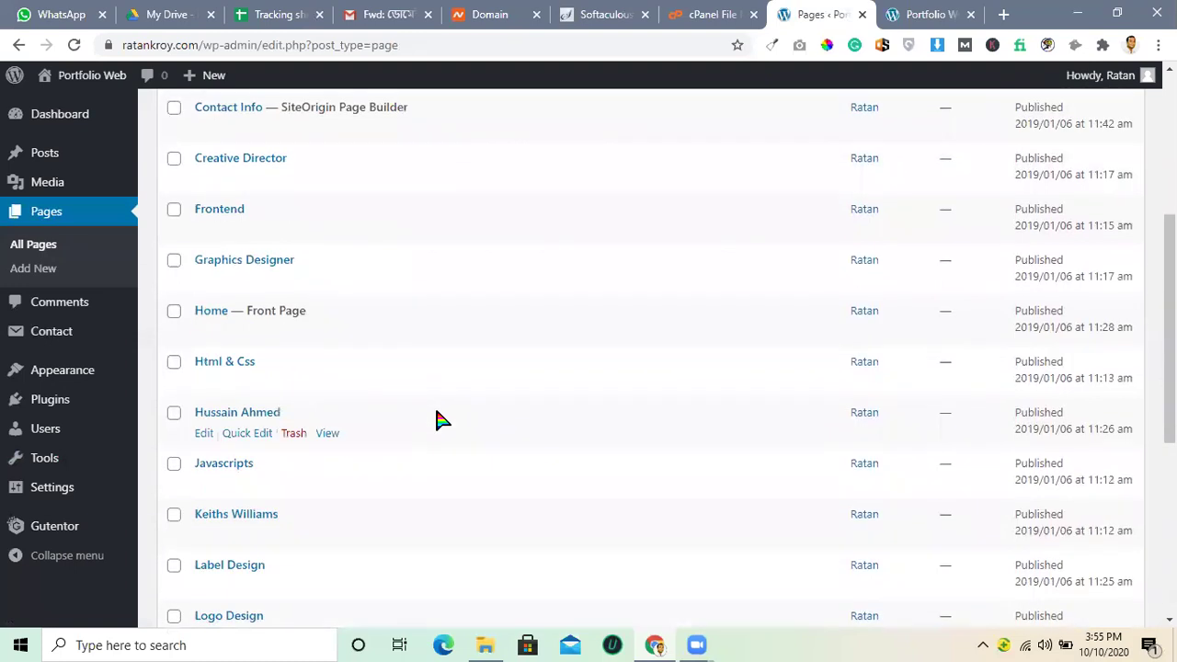
scroll(438, 418, "down", 3)
scroll(438, 418, "down", 1)
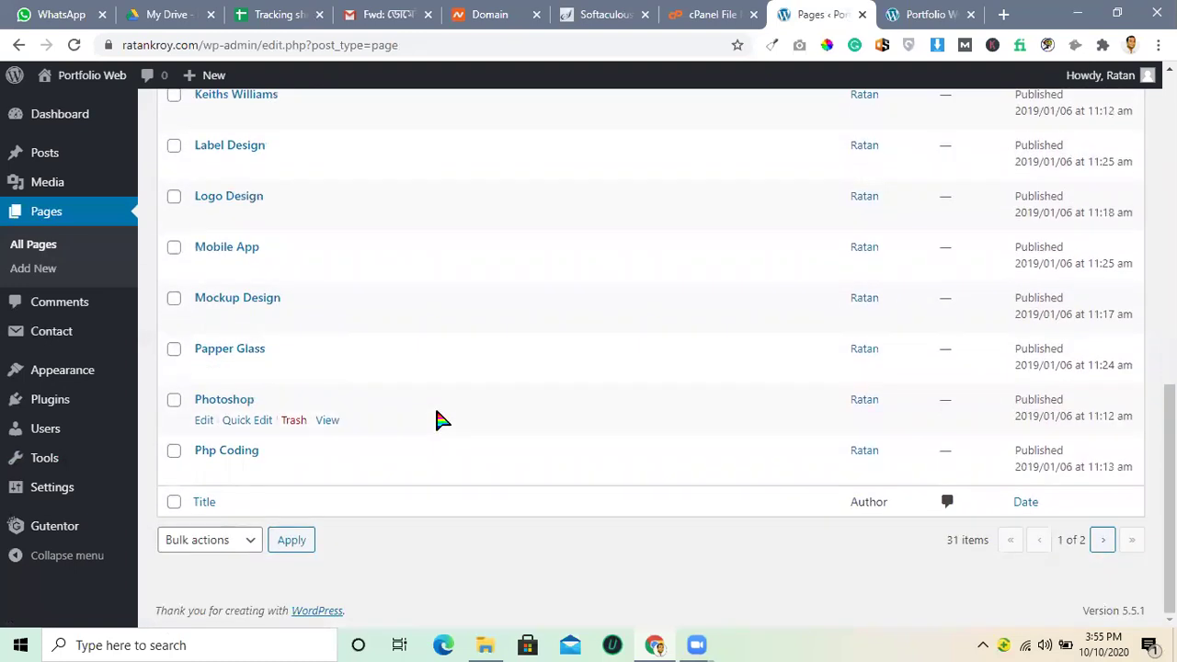
scroll(438, 416, "up", 7)
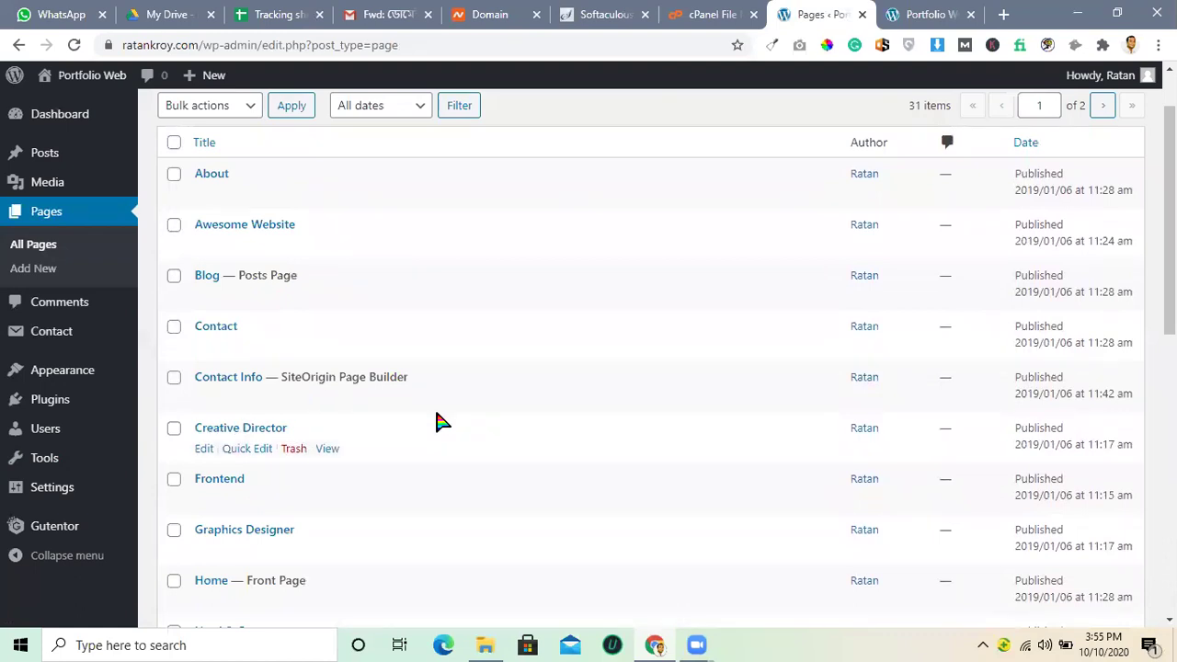
scroll(437, 420, "up", 1)
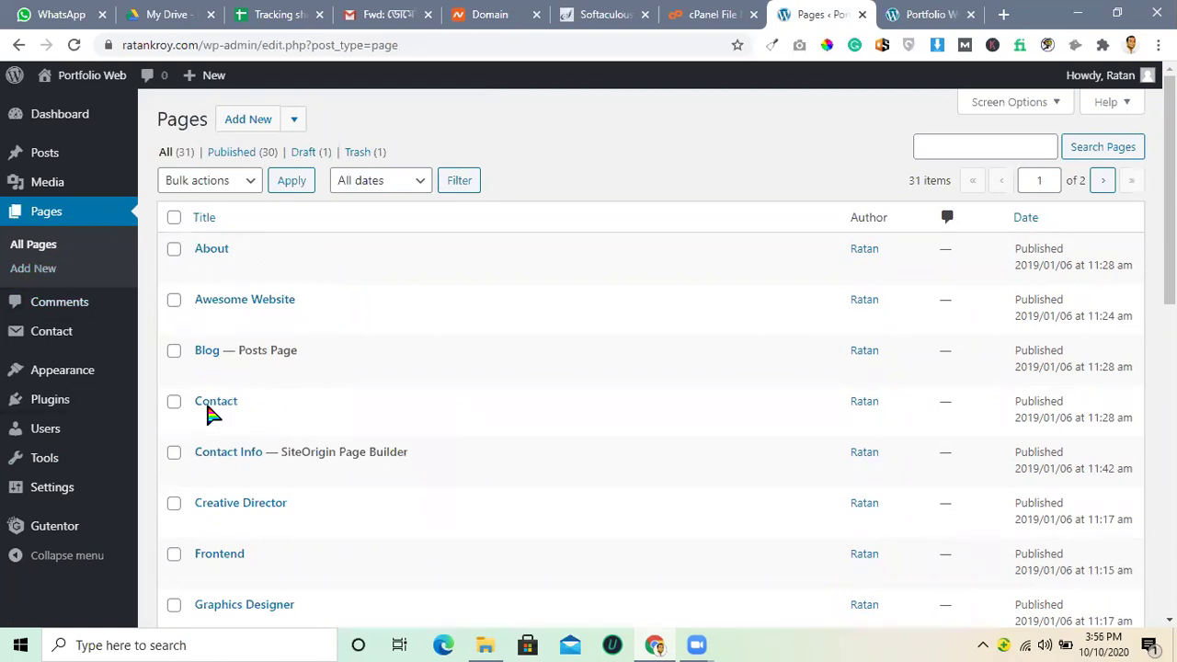
scroll(336, 410, "down", 5)
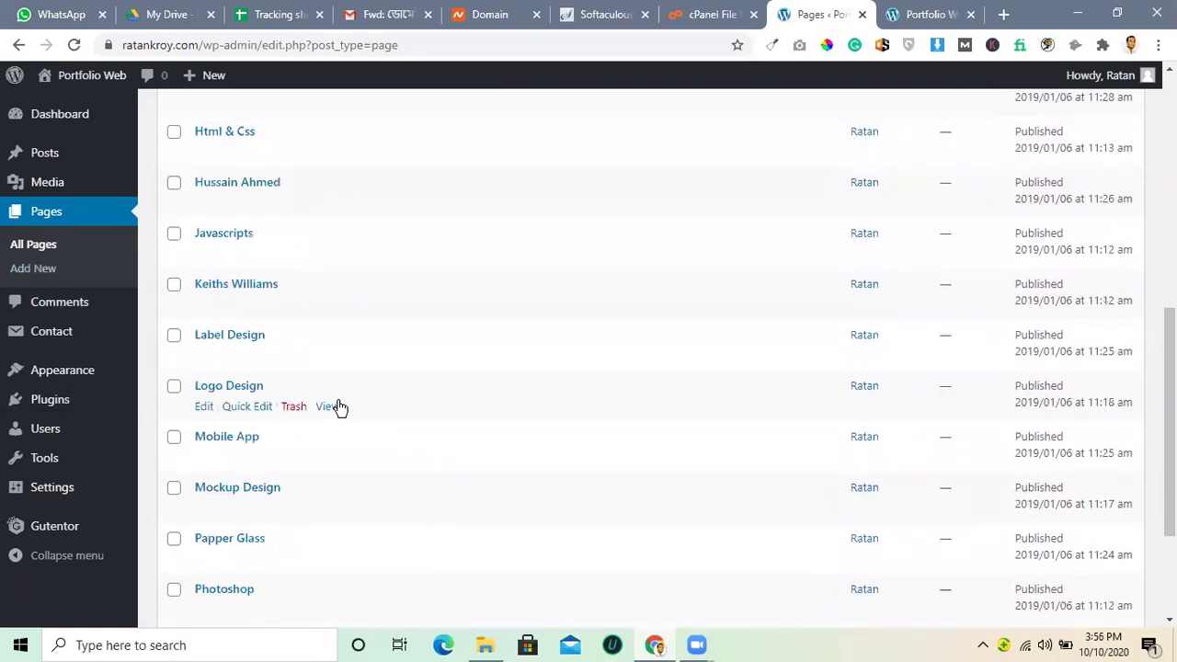
scroll(331, 413, "up", 5)
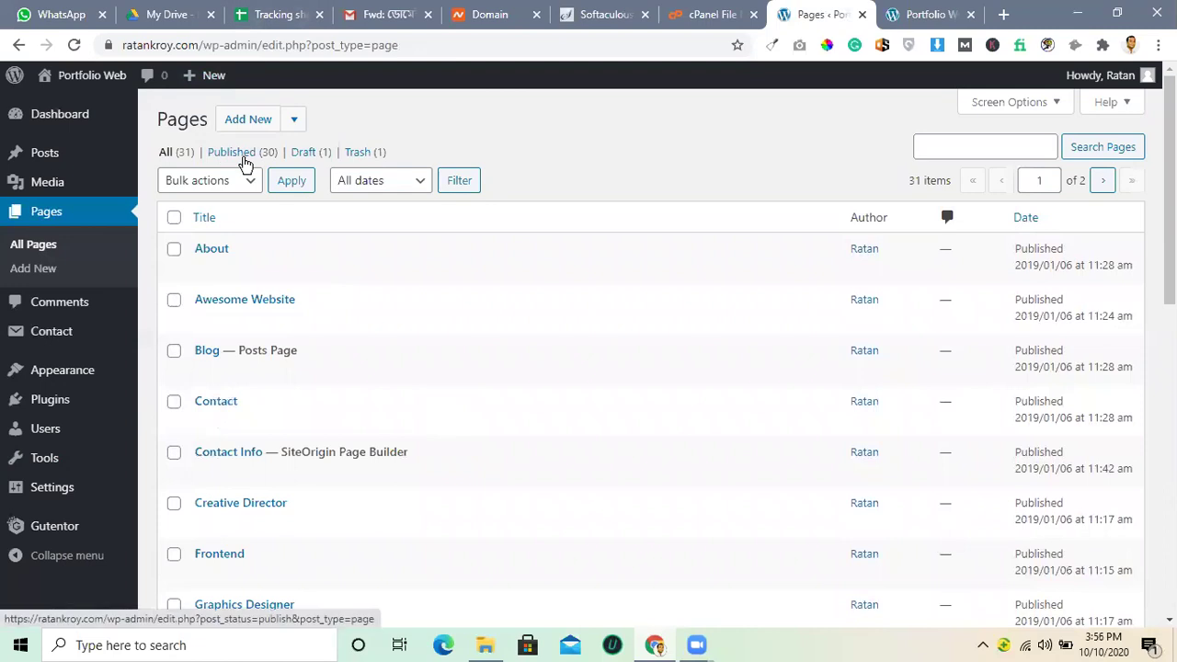
scroll(367, 274, "down", 1)
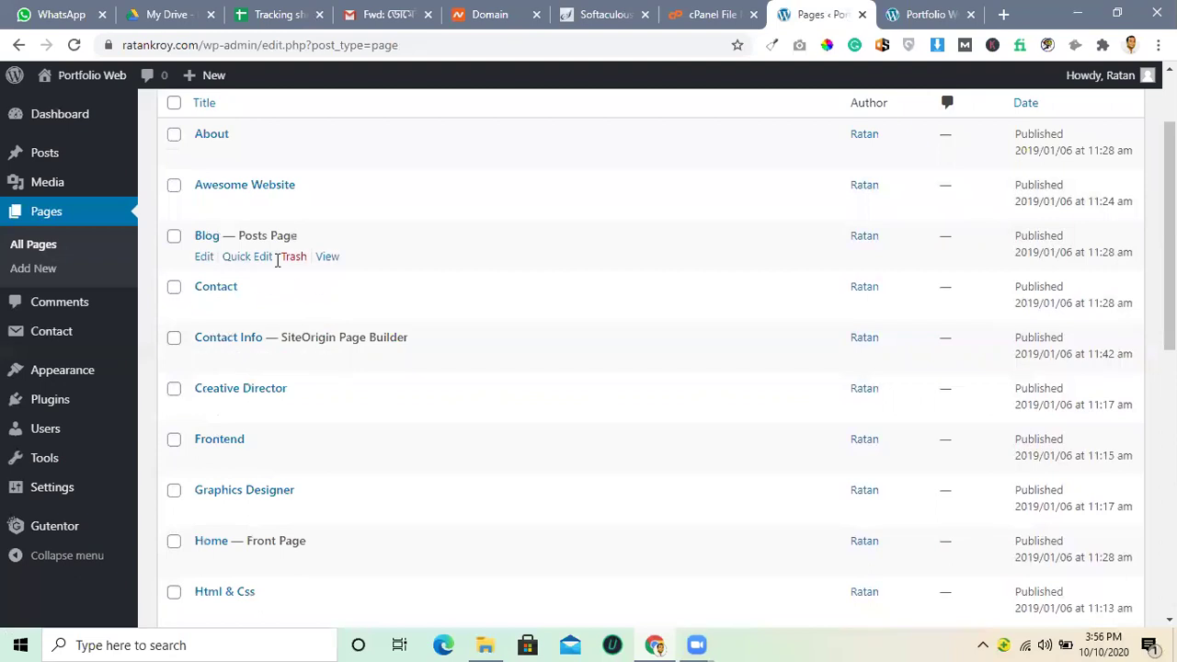
scroll(299, 372, "down", 1)
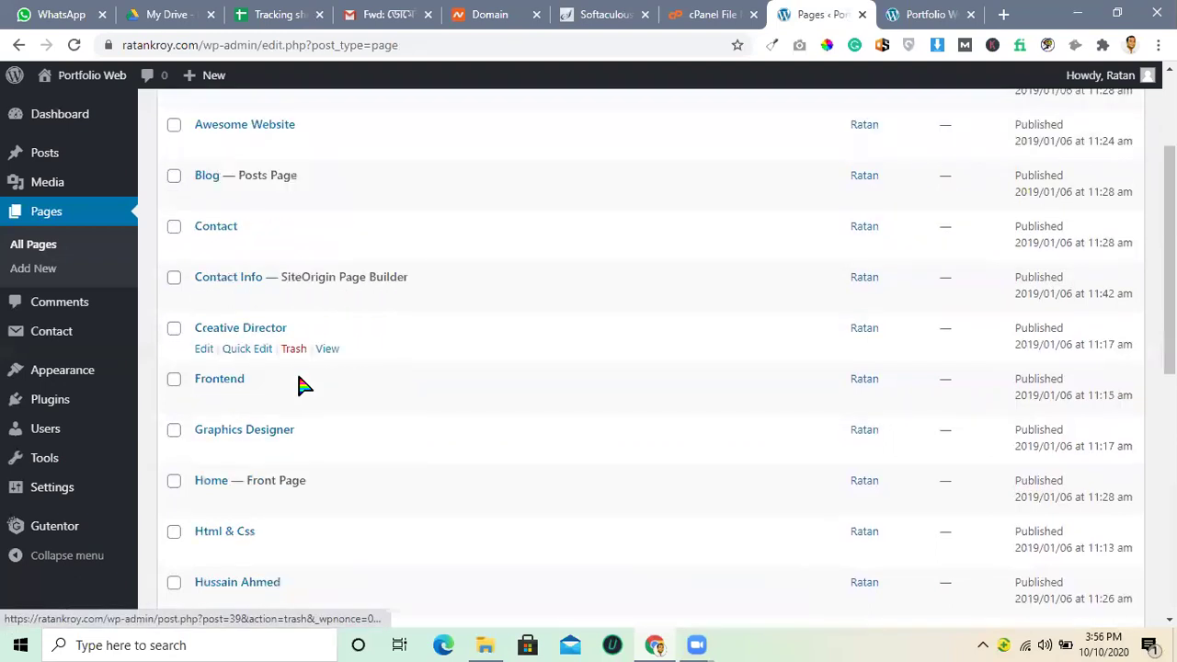
scroll(298, 377, "down", 3)
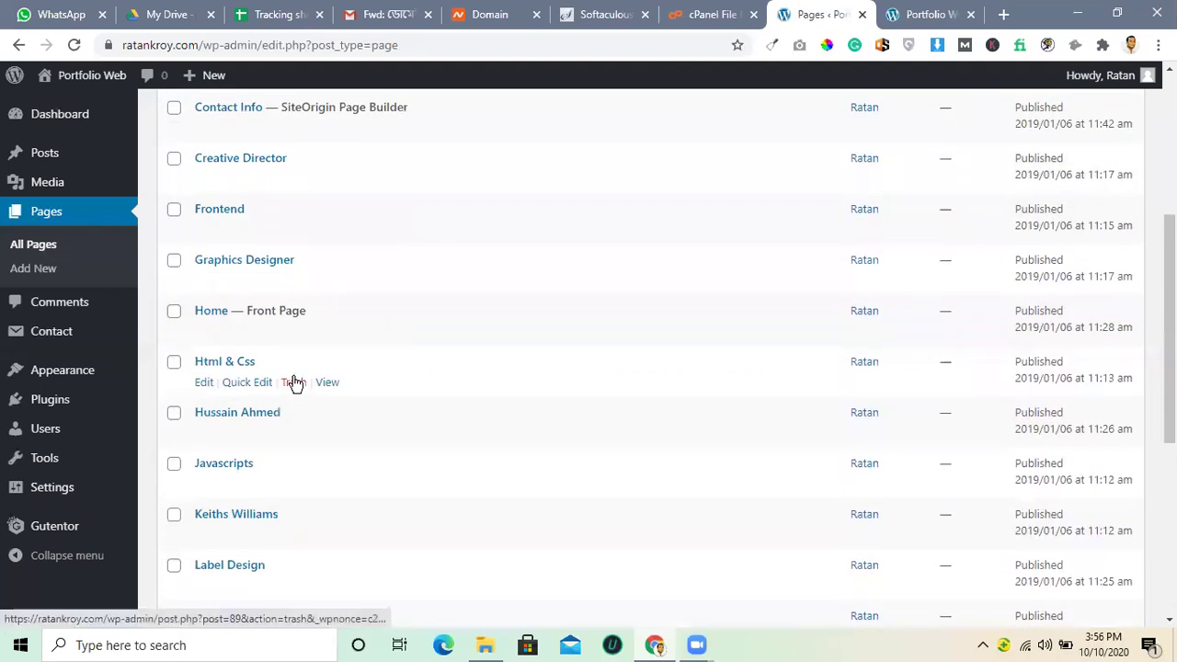
scroll(301, 440, "down", 2)
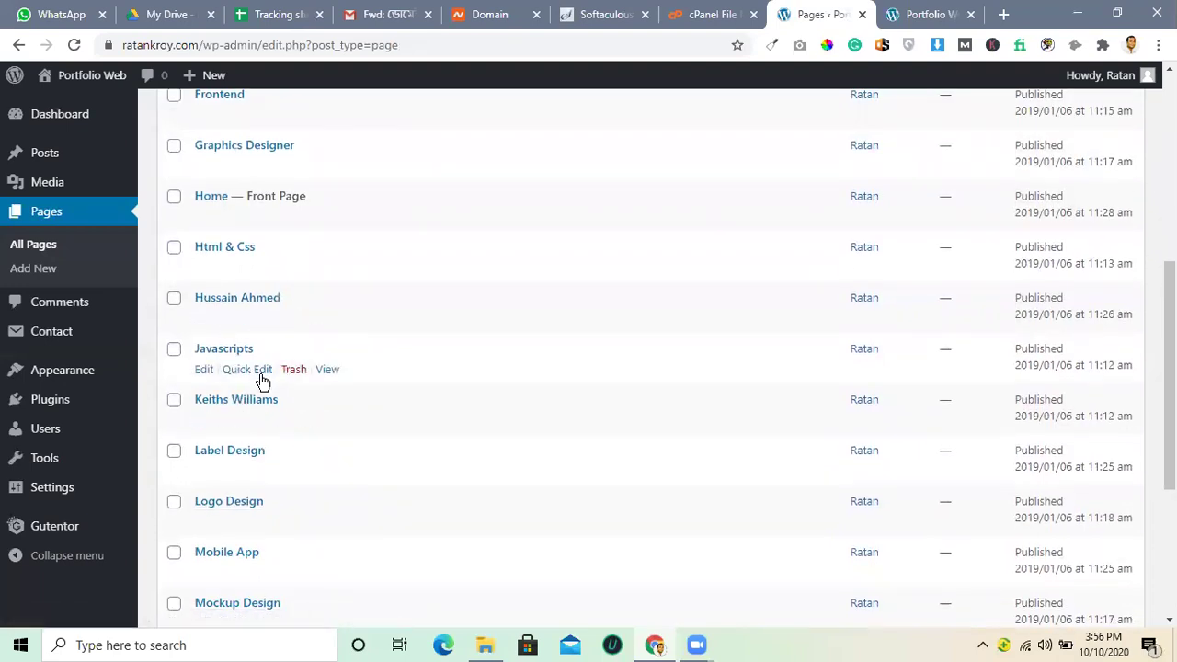
scroll(272, 439, "down", 2)
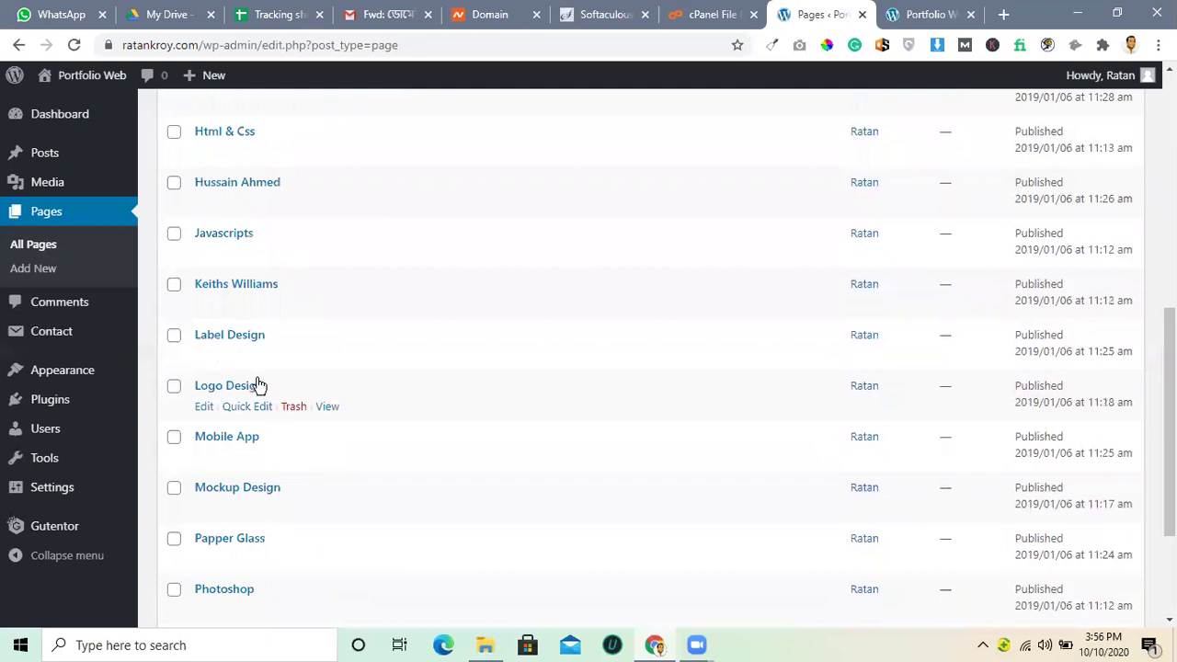
scroll(243, 382, "up", 6)
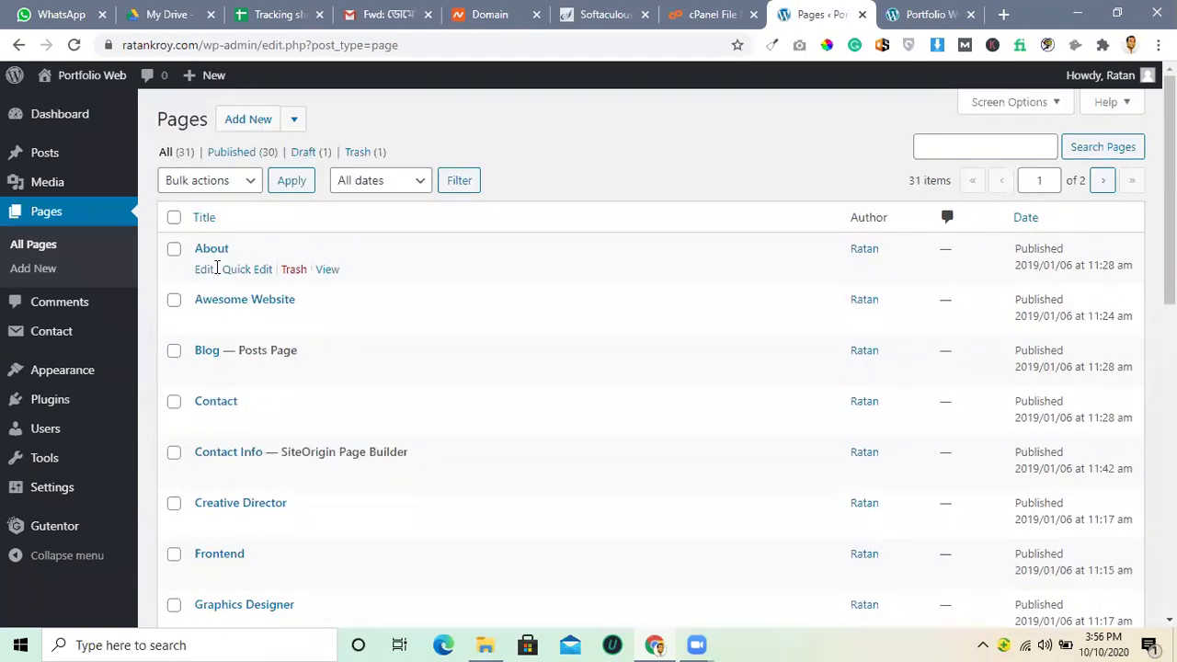
Step: Preview the About page in a new tab, then close it
right_click(326, 273)
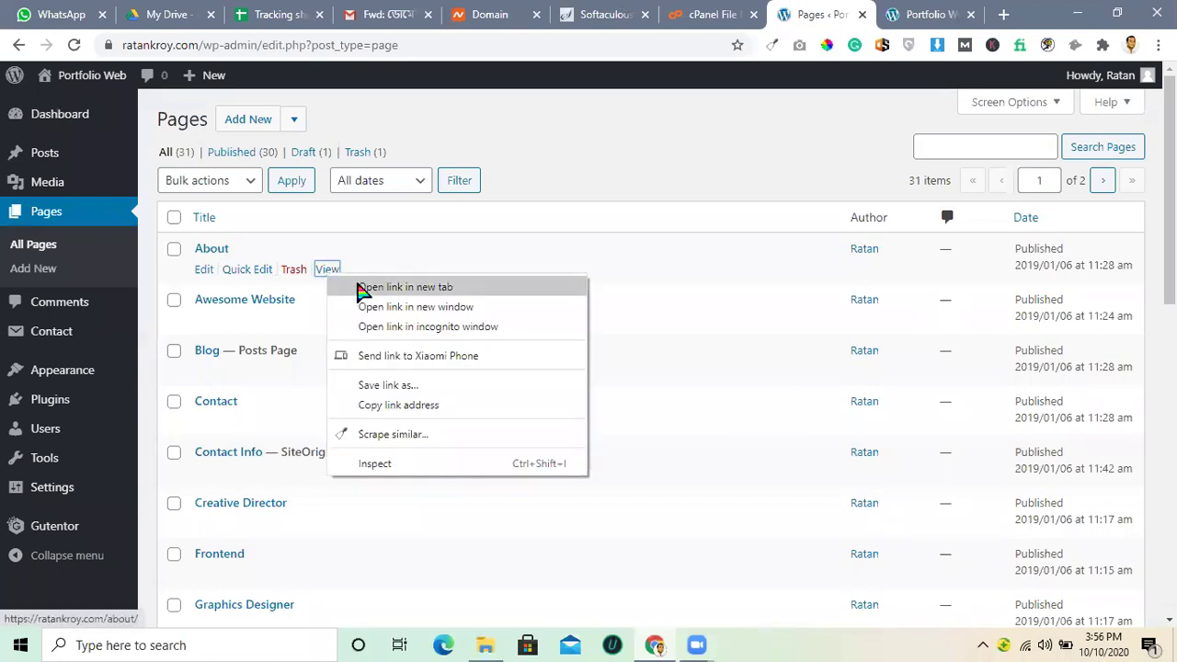
left_click(376, 286)
left_click(830, 11)
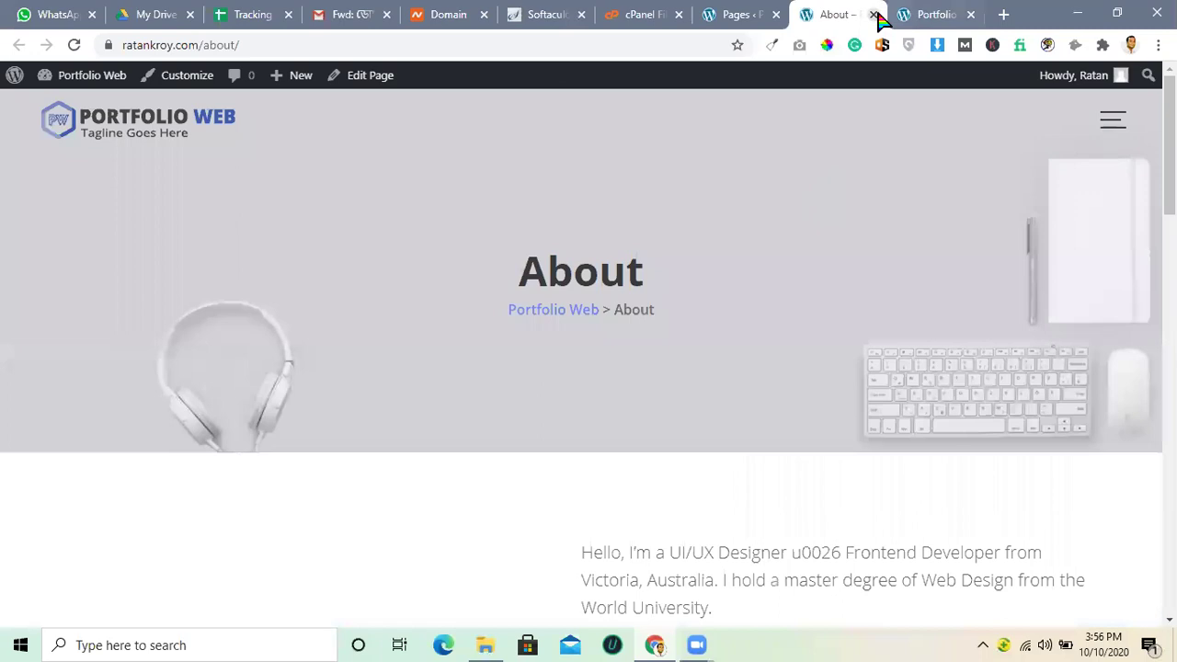
left_click(872, 15)
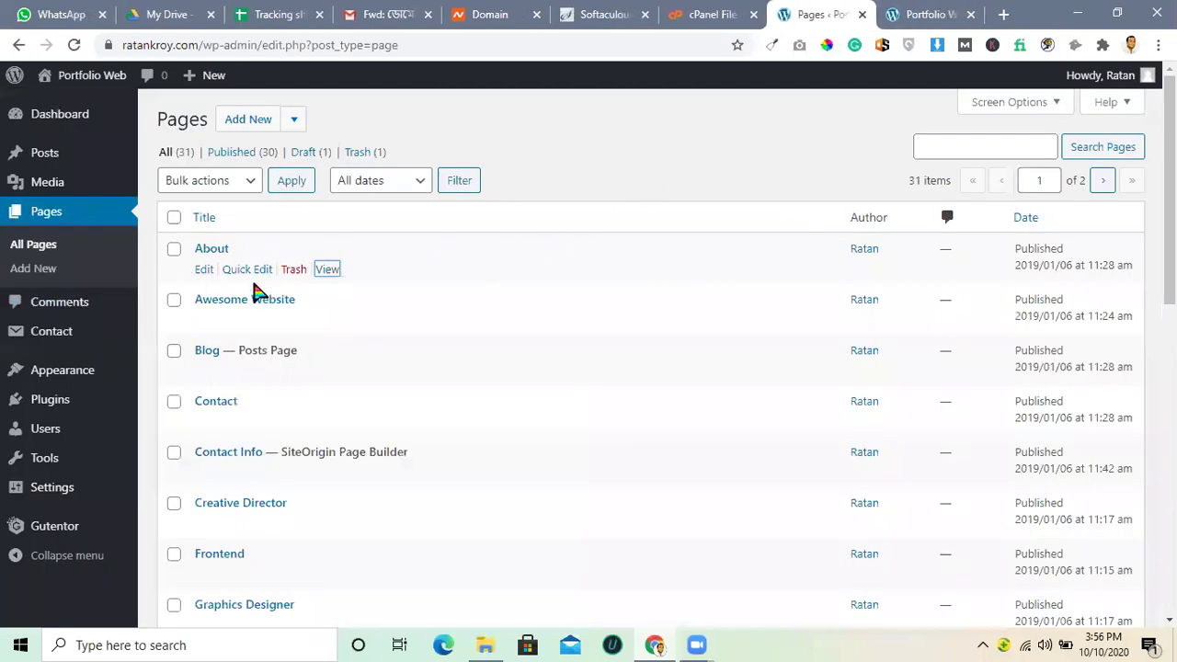
Step: Open the Home front page in a new tab and launch its page editor
scroll(231, 326, "down", 1)
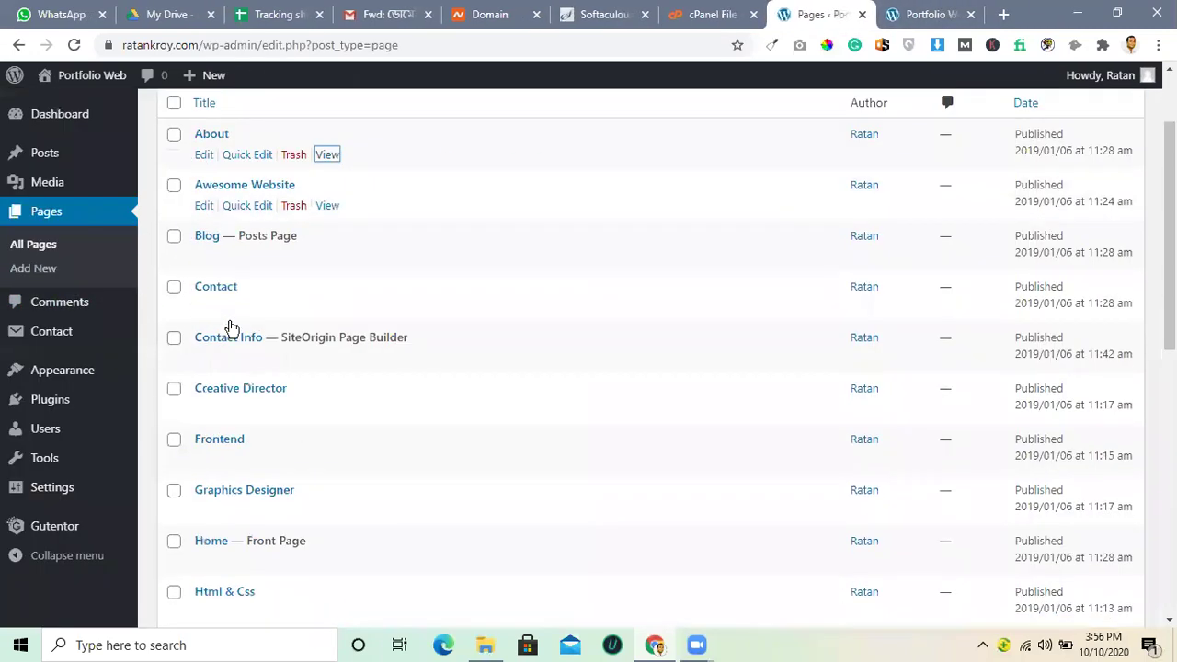
scroll(265, 364, "down", 1)
scroll(375, 402, "down", 1)
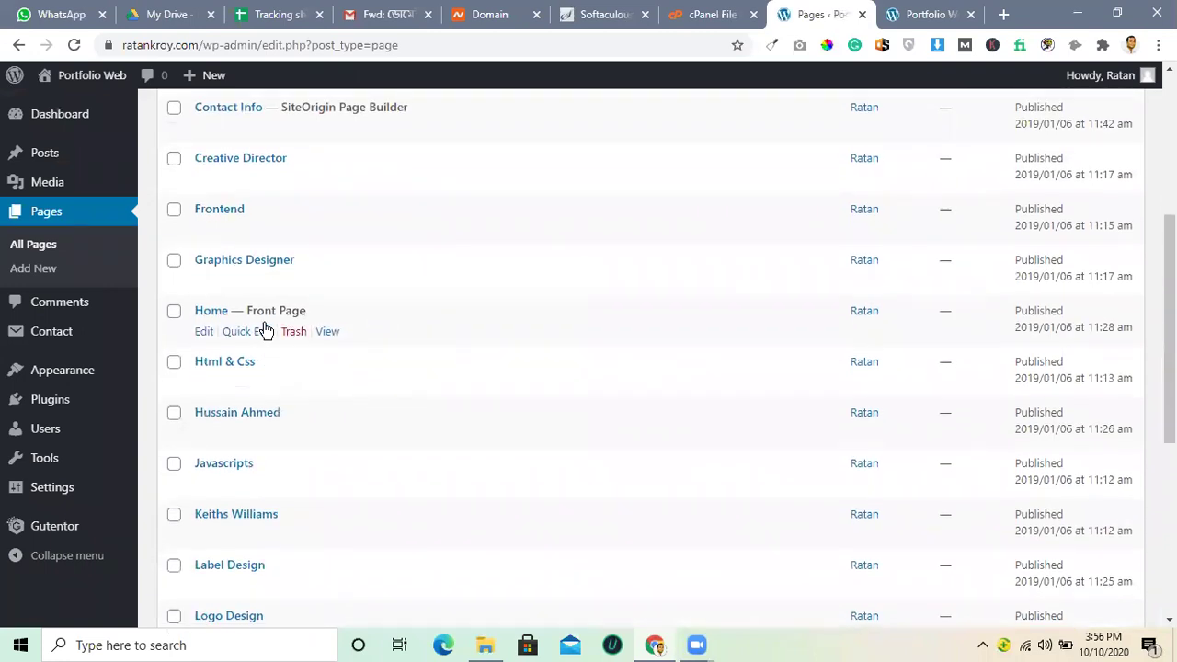
right_click(328, 334)
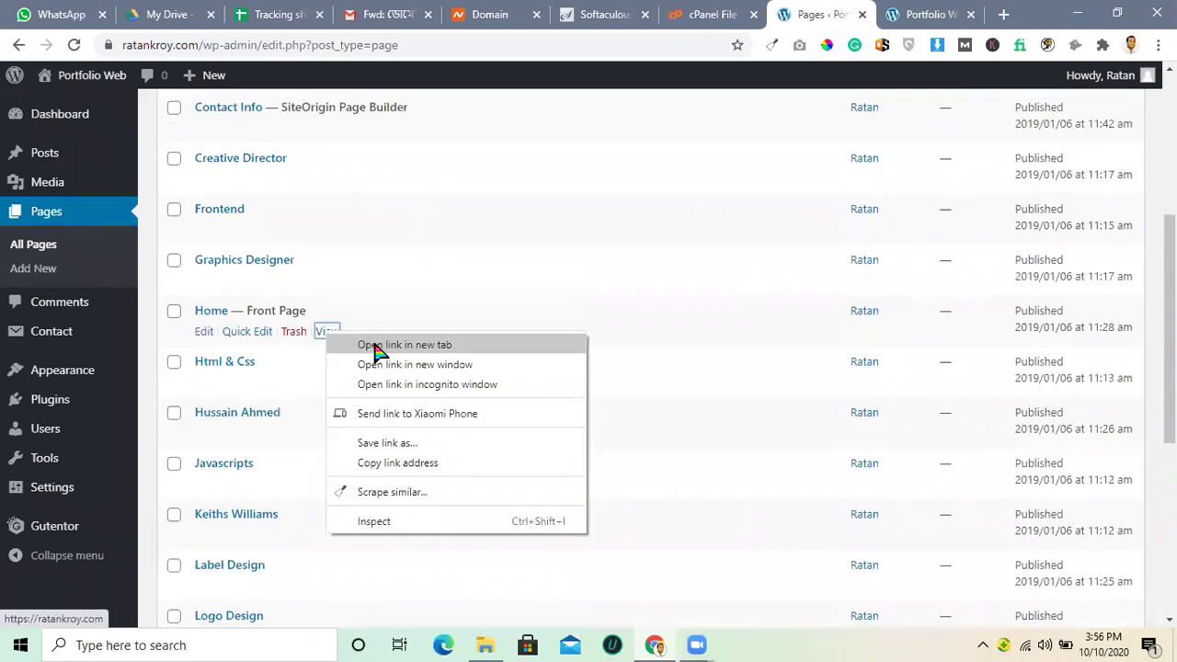
left_click(376, 347)
left_click(832, 14)
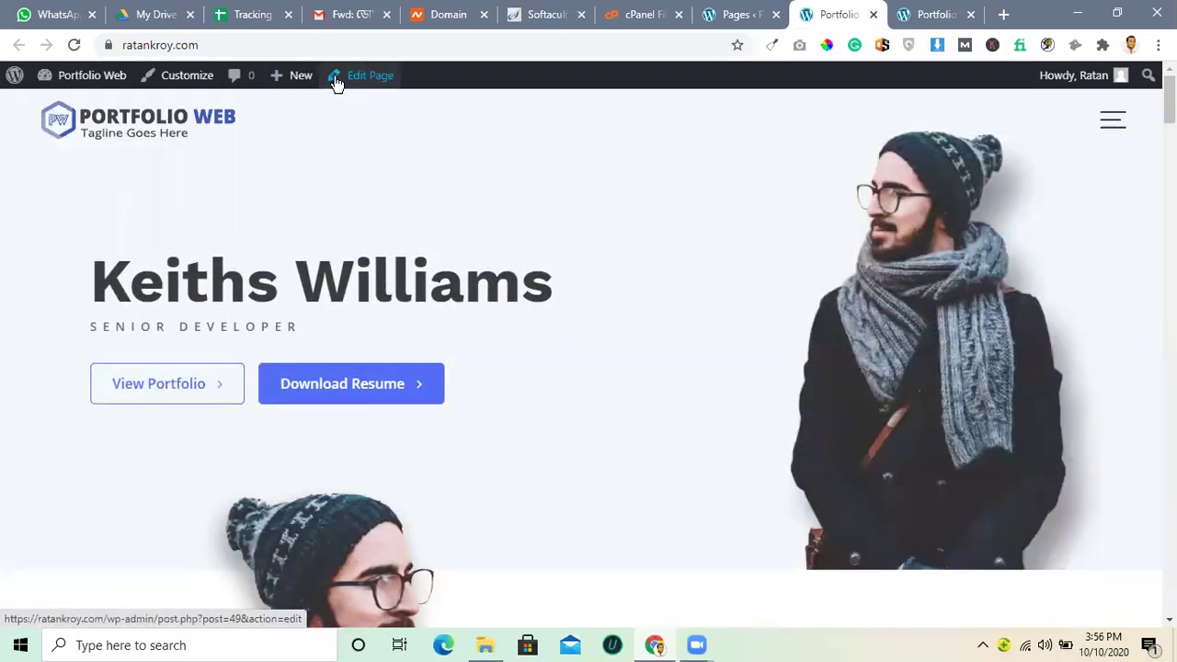
left_click(381, 83)
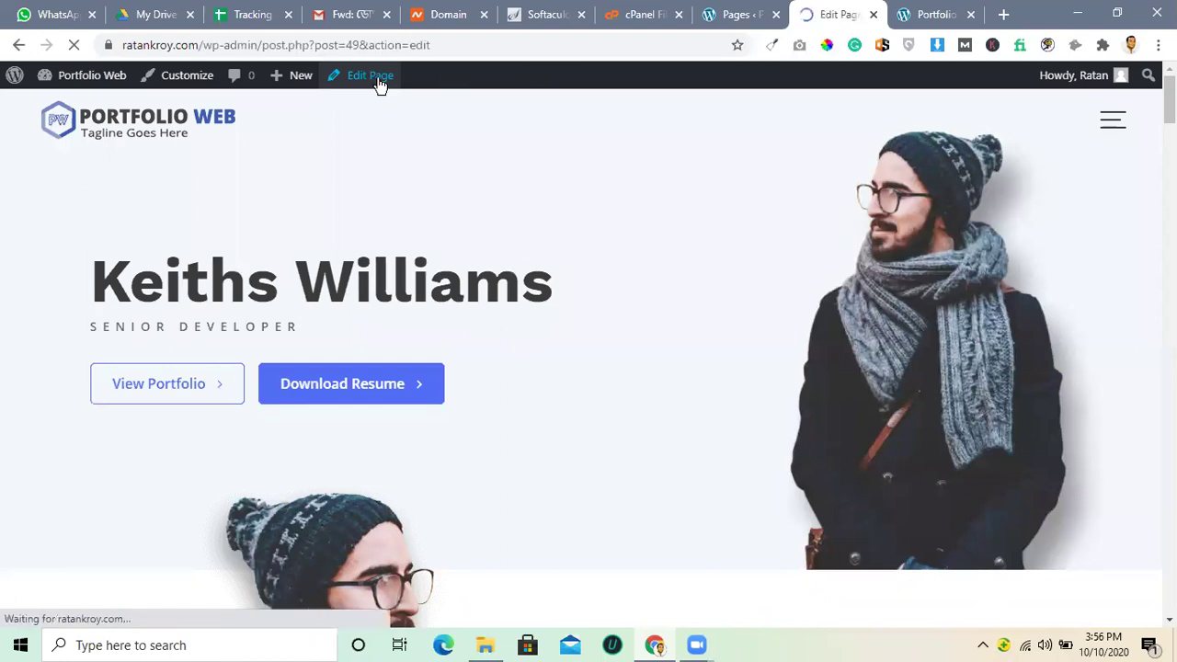
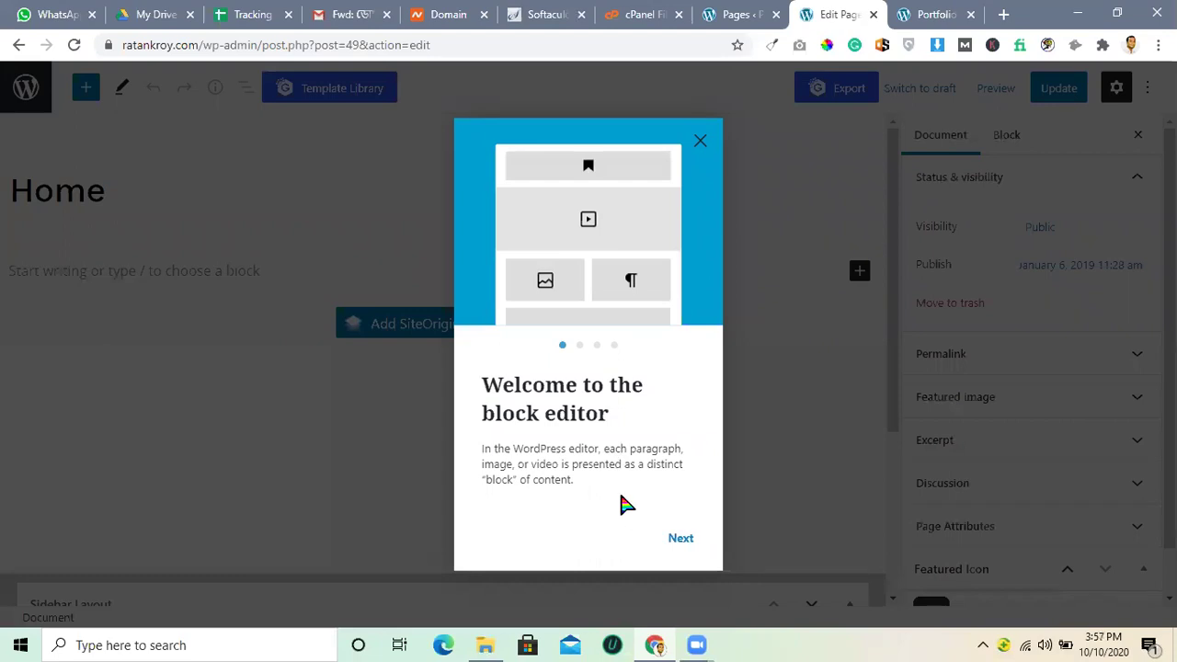
Step: Step through the block editor welcome guide to Get started, then scroll to Sidebar Layout and back
left_click(681, 542)
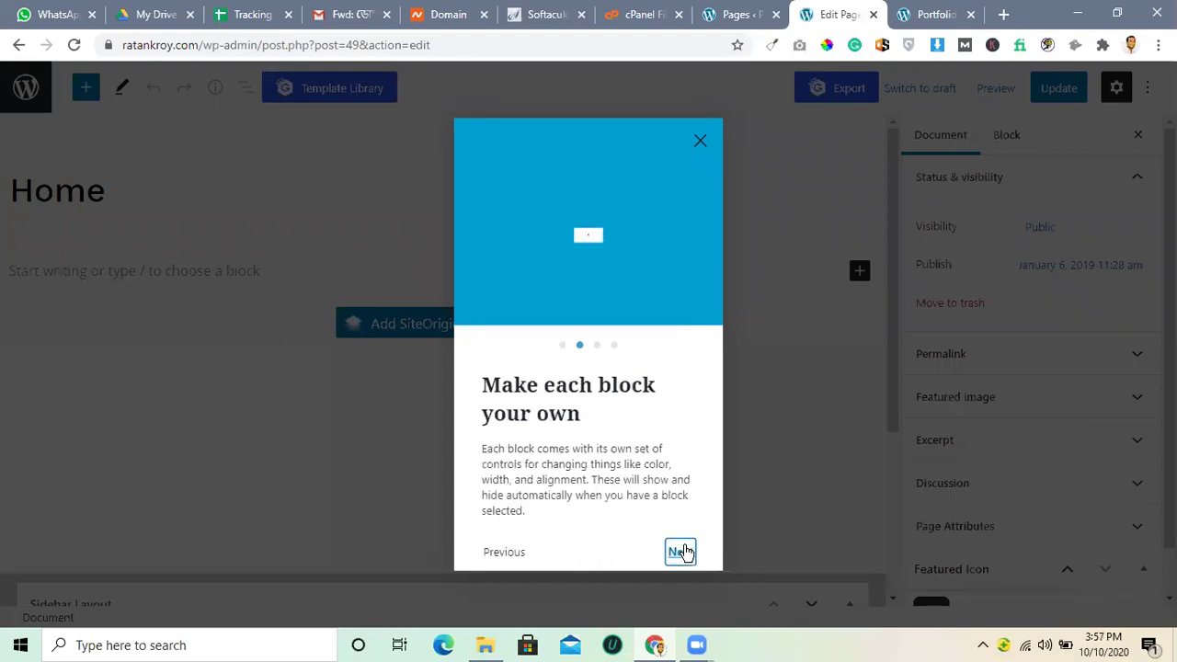
left_click(683, 548)
left_click(682, 542)
left_click(686, 543)
scroll(617, 462, "down", 1)
scroll(617, 462, "down", 3)
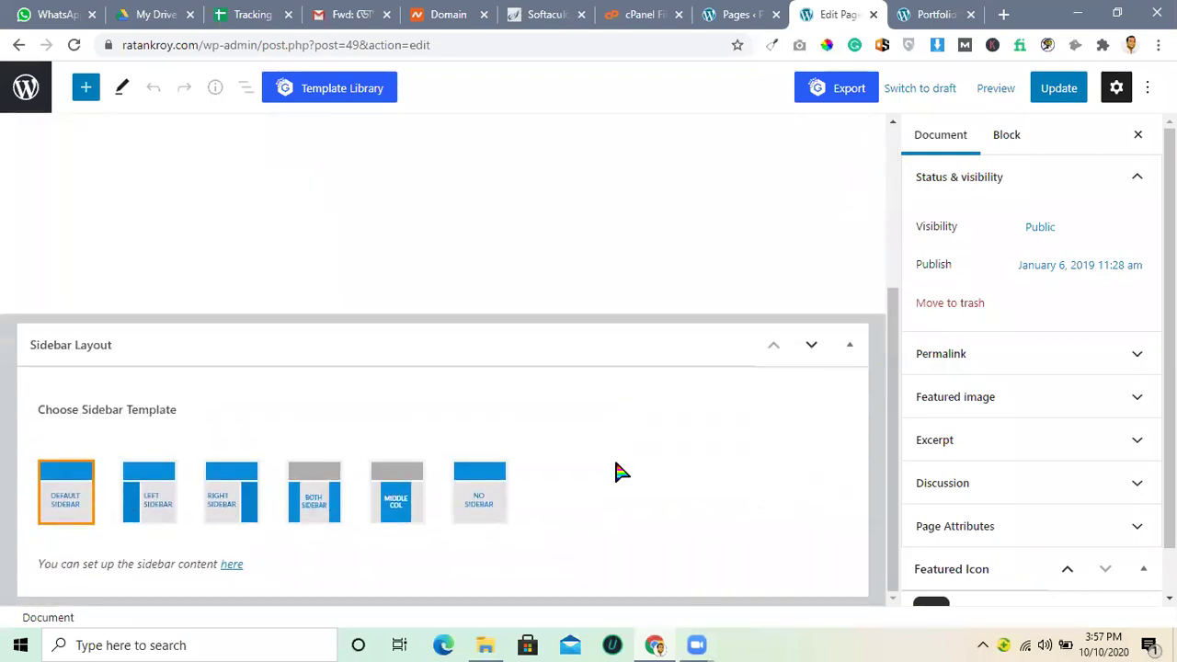
scroll(615, 459, "up", 3)
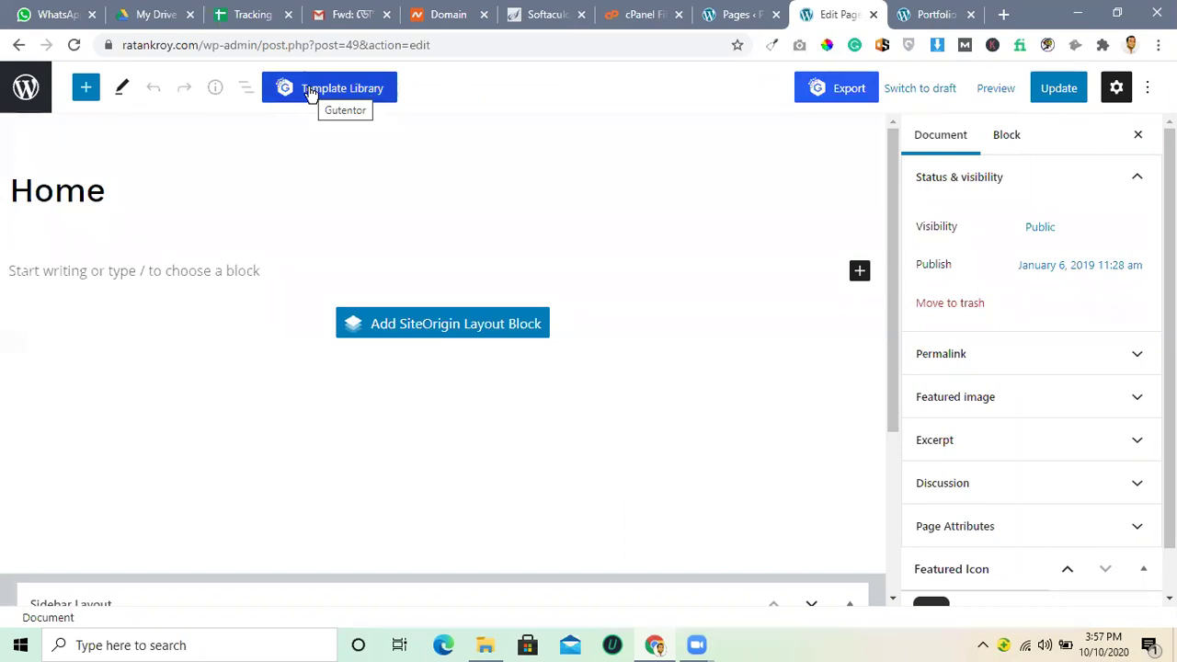
Step: Search Google for 'gutantor' in a new tab, then switch back to the Portfolio Web tab
left_click(1007, 15)
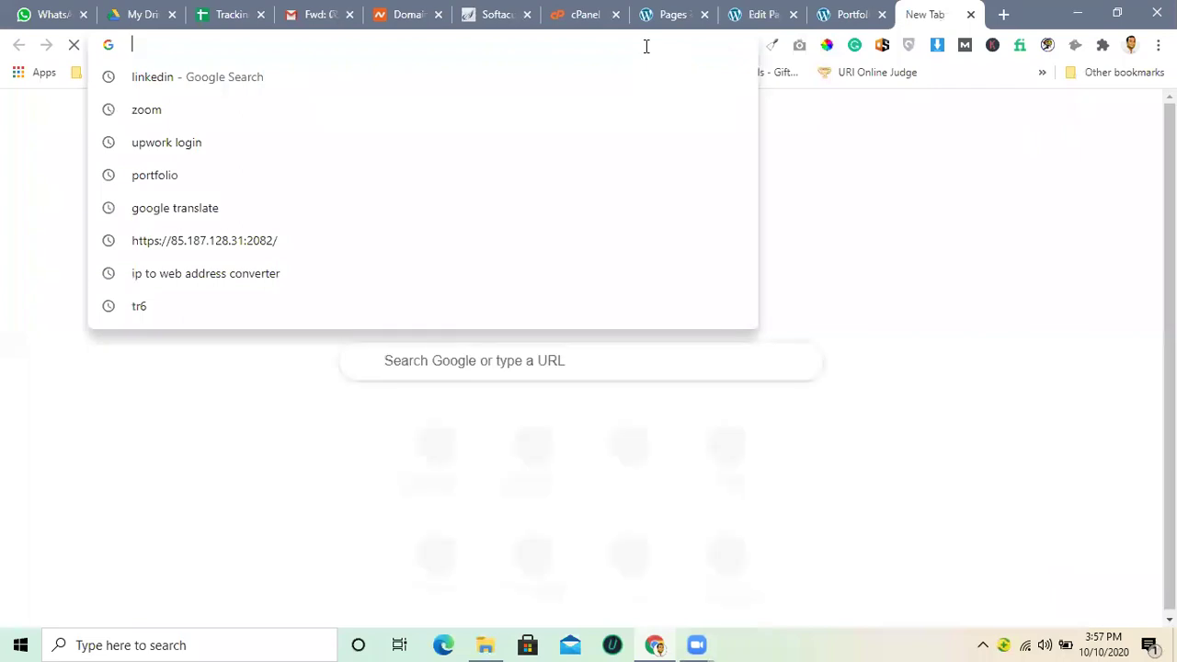
type("gutantor")
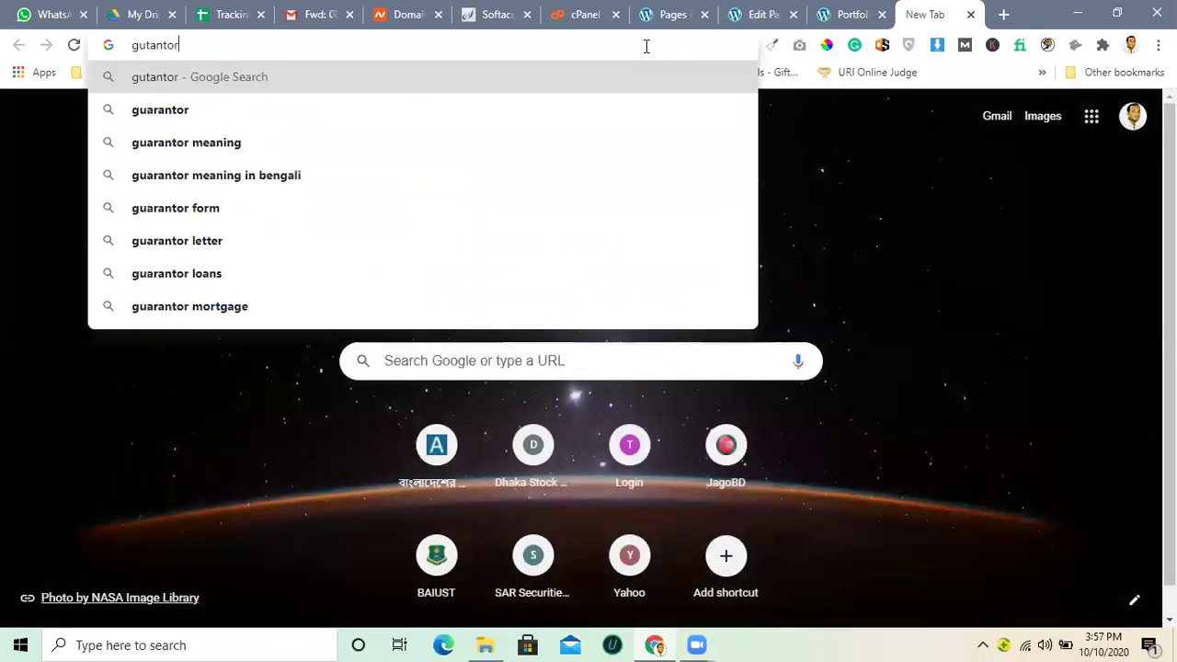
key("Return")
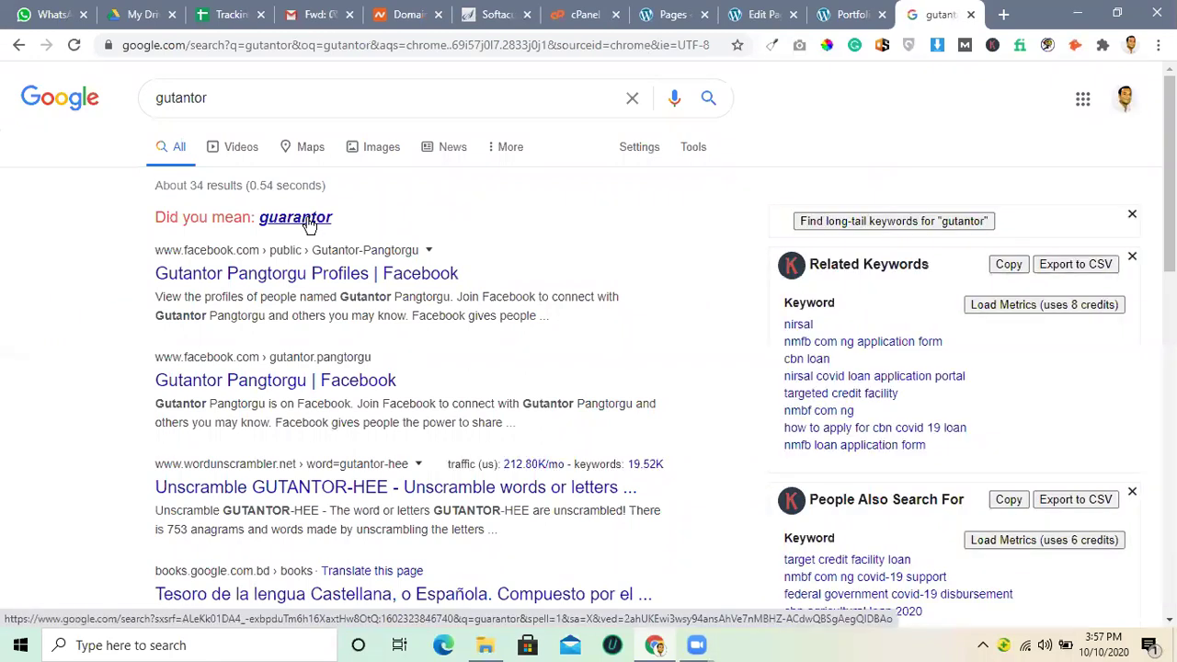
key("ctrl+shift+Tab")
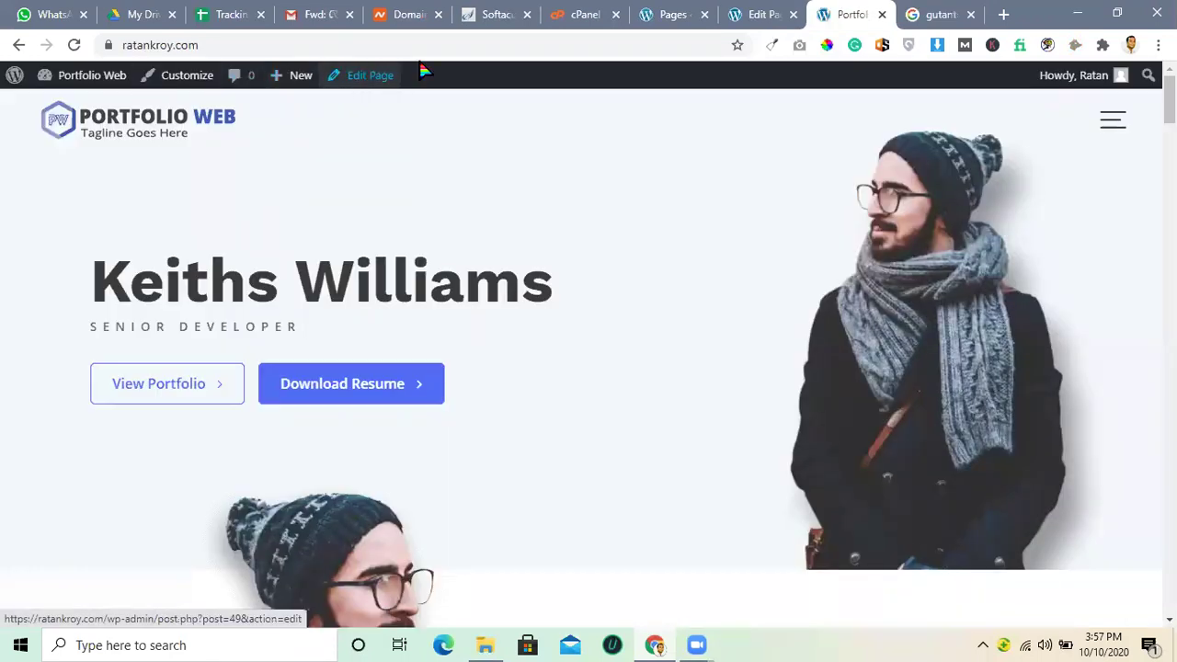
Step: Return to the Pages list via the Edit Page tab and reveal the Tools, Settings and Gutentor submenus
left_click(796, 7)
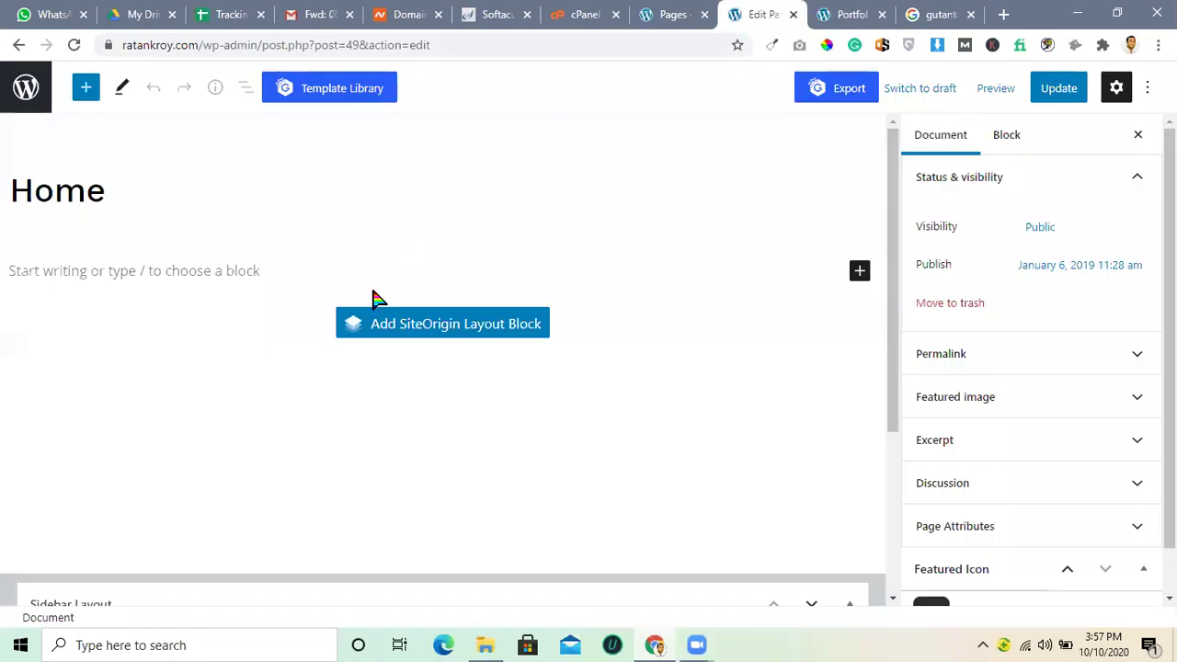
left_click(656, 11)
mouse_move(69, 470)
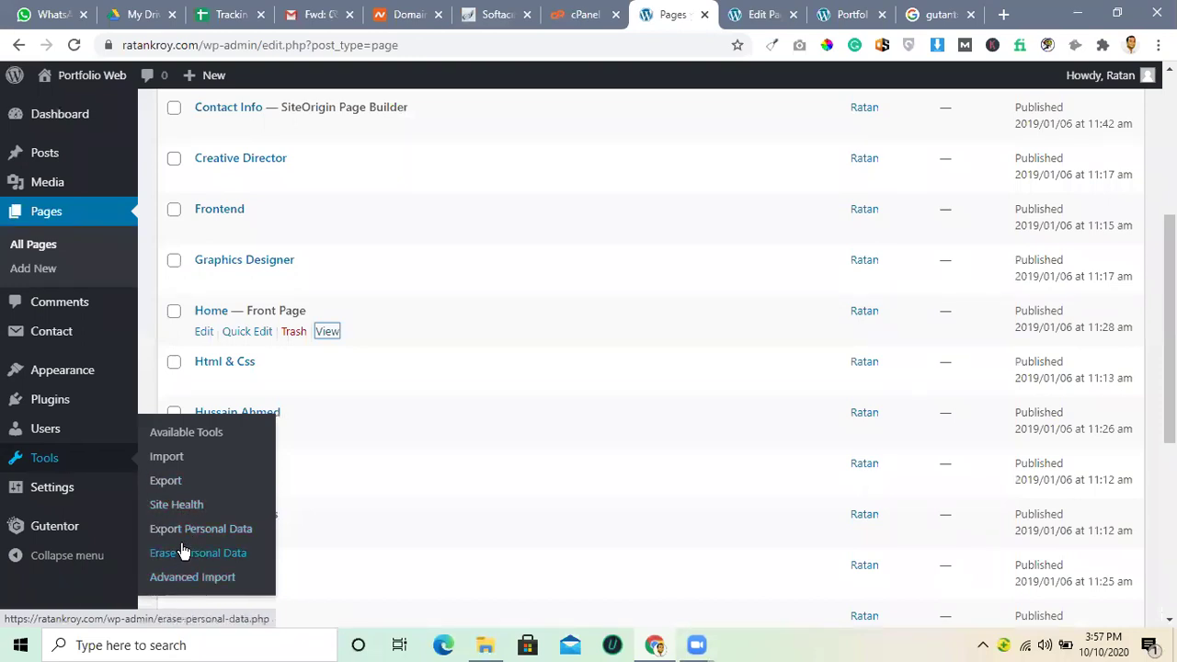
mouse_move(95, 502)
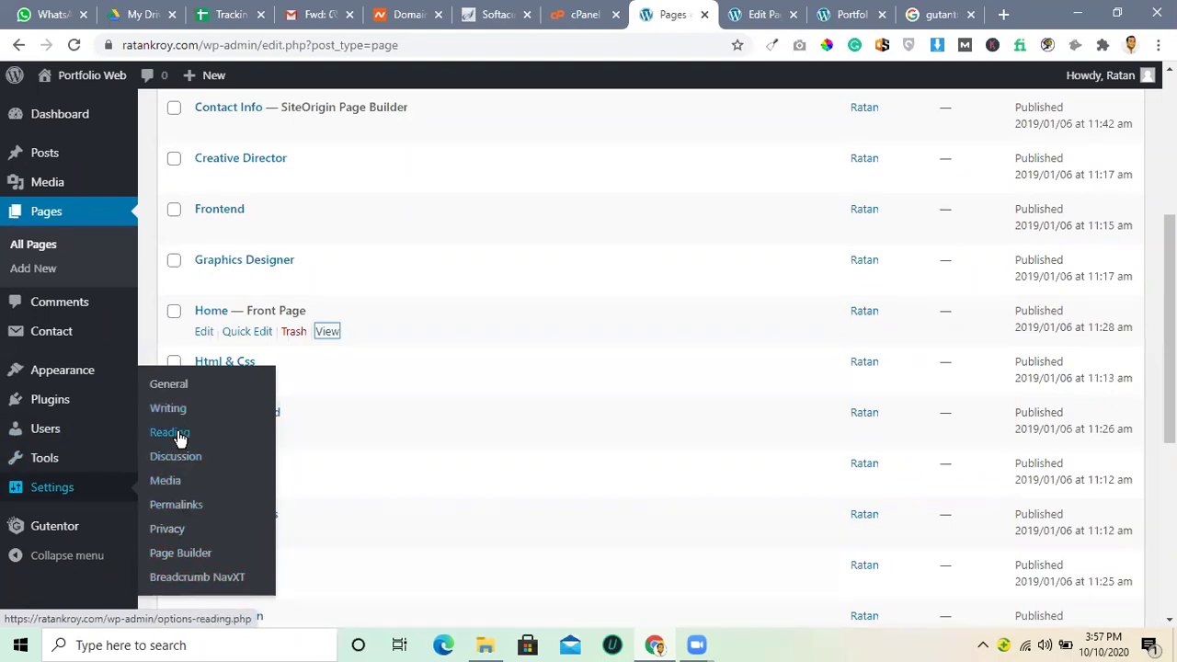
mouse_move(74, 533)
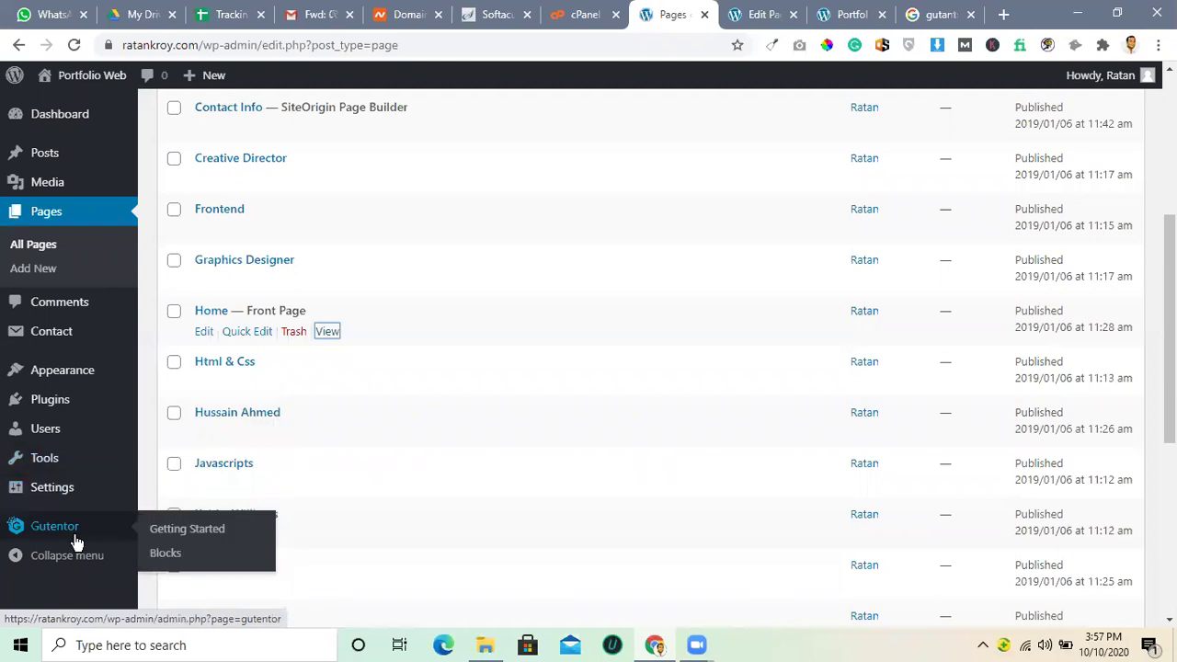
Step: Open Gutentor > Getting Started and scroll through its steps to the bottom and back up
left_click(167, 538)
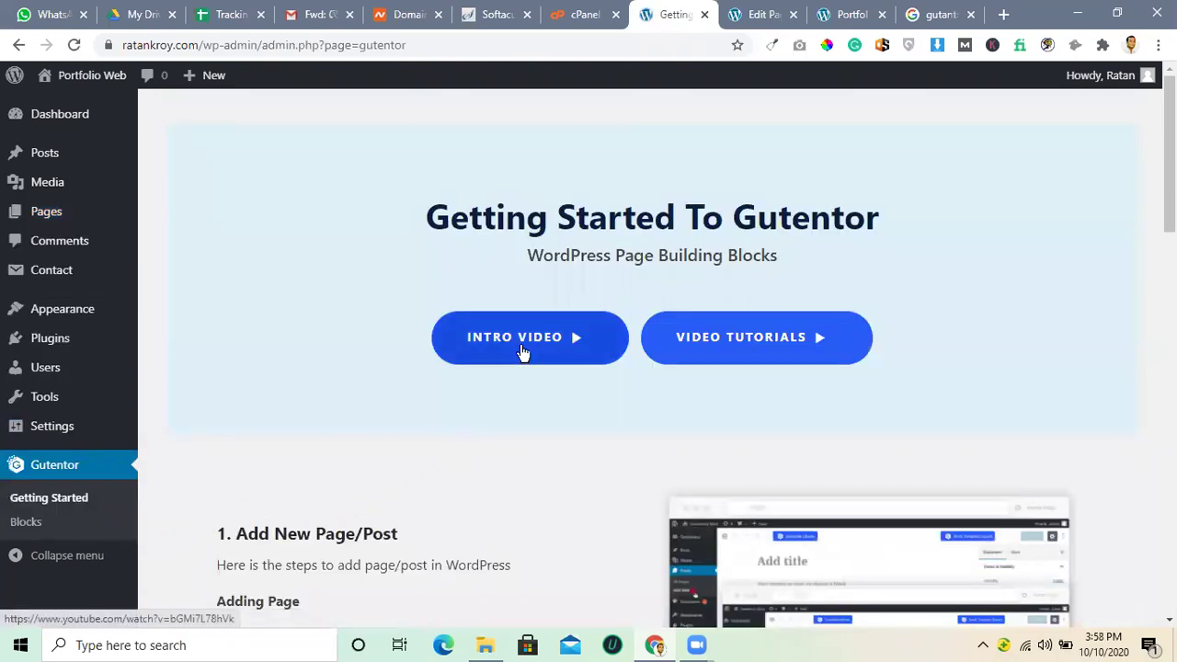
scroll(573, 375, "down", 4)
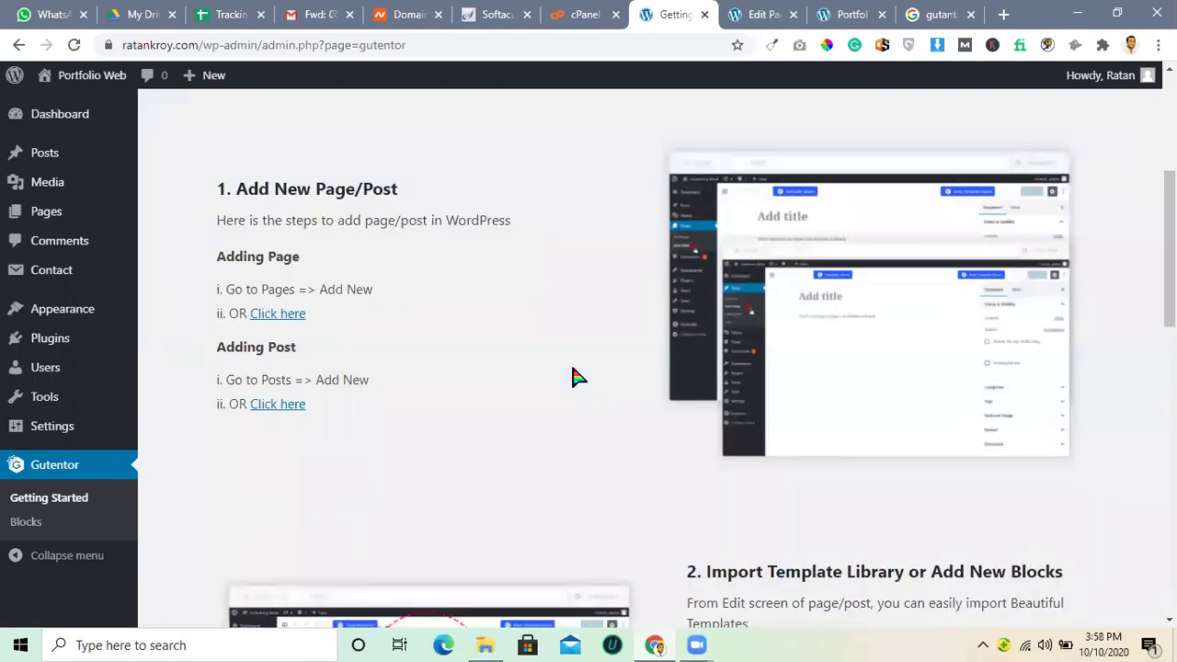
scroll(573, 375, "down", 4)
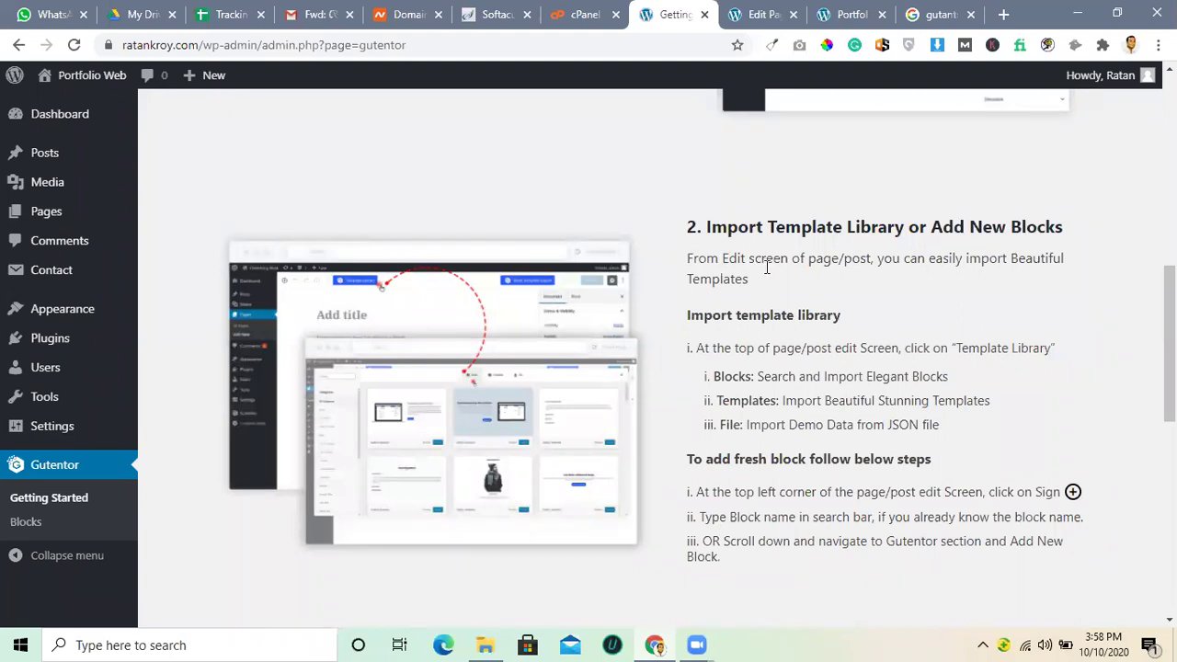
scroll(809, 444, "down", 5)
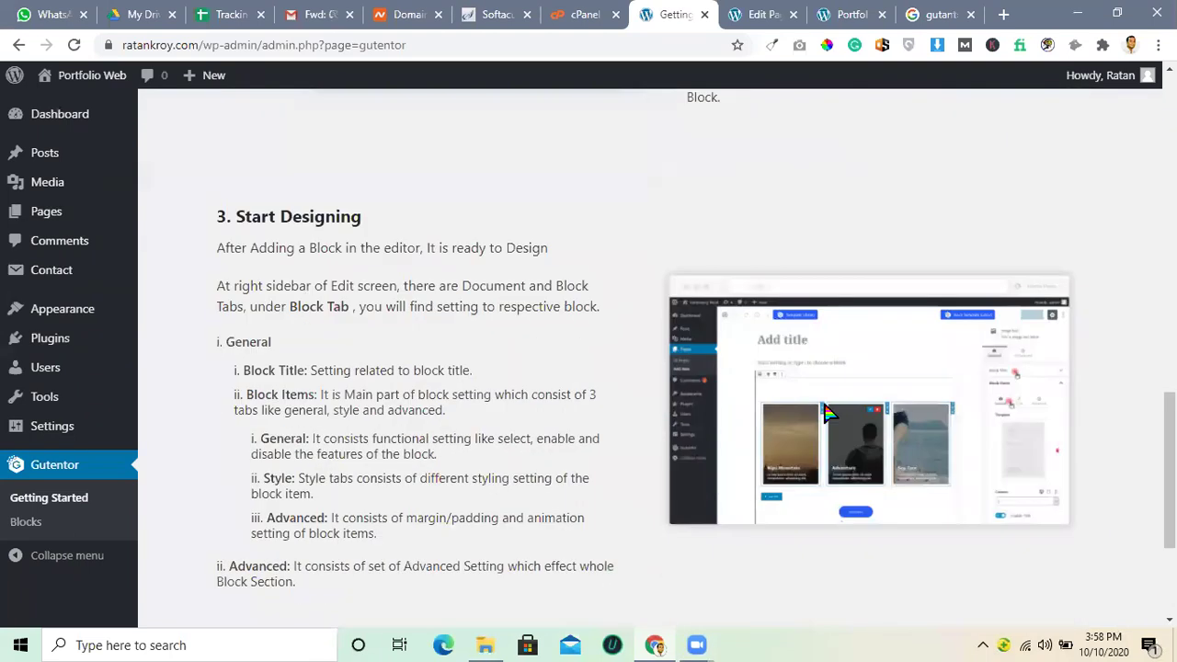
scroll(834, 416, "down", 3)
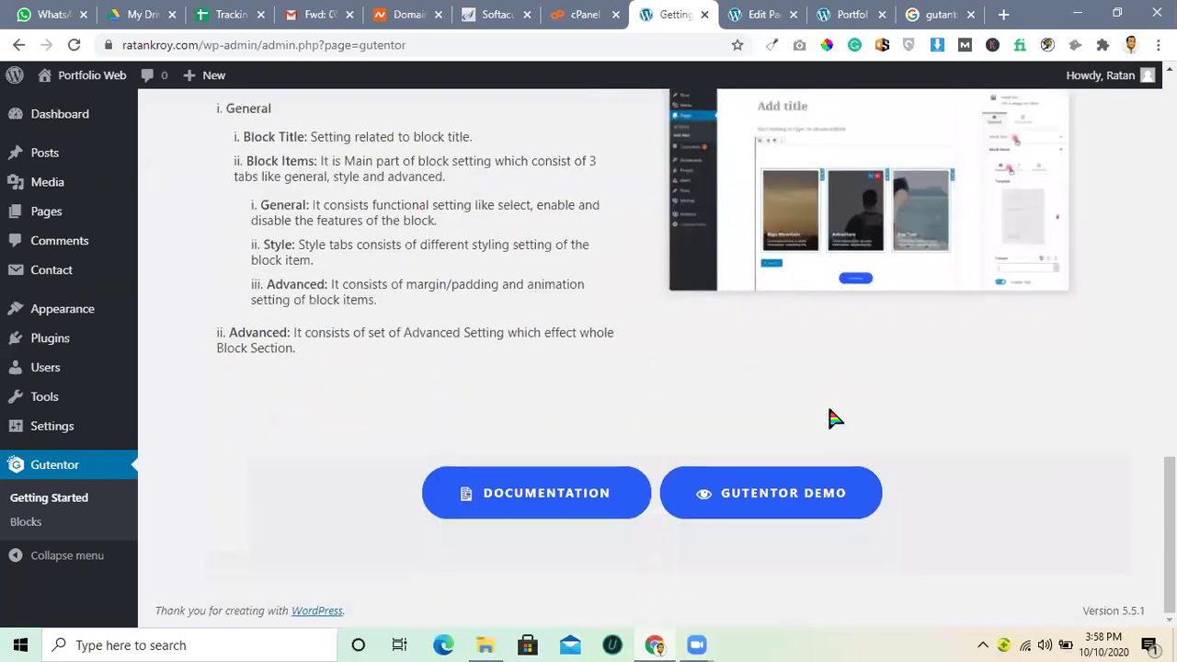
scroll(818, 437, "up", 15)
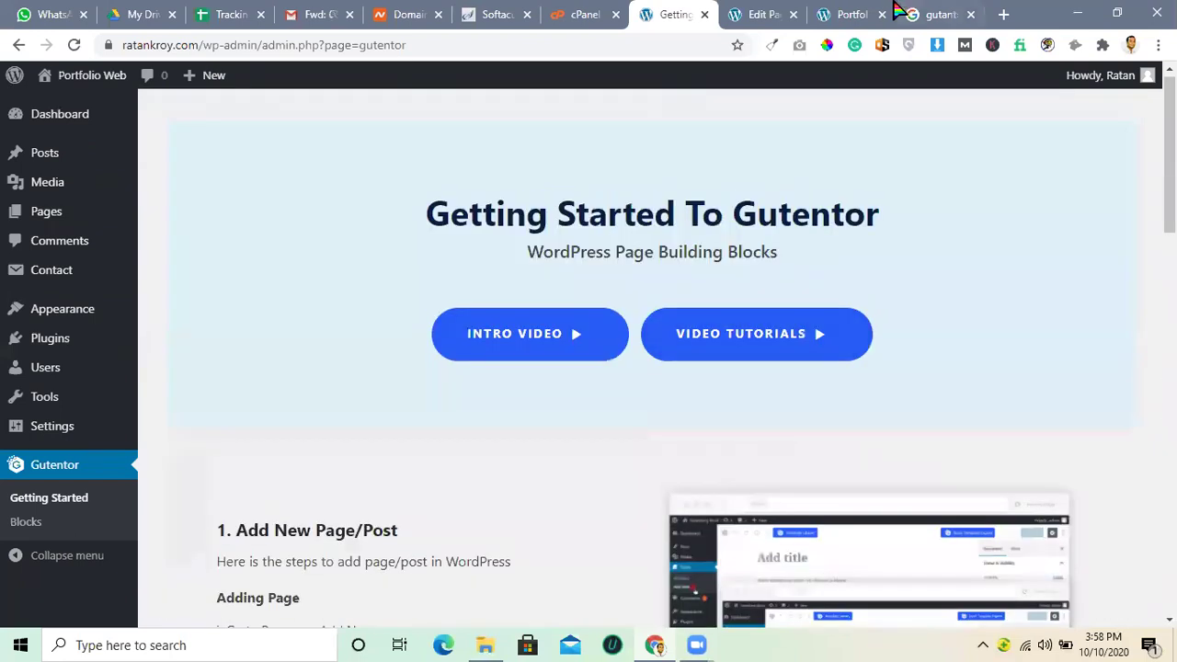
left_click(873, 11)
Step: Scroll the live Portfolio Web site from top to bottom and back, then return to the Edit Page tab
scroll(664, 434, "down", 10)
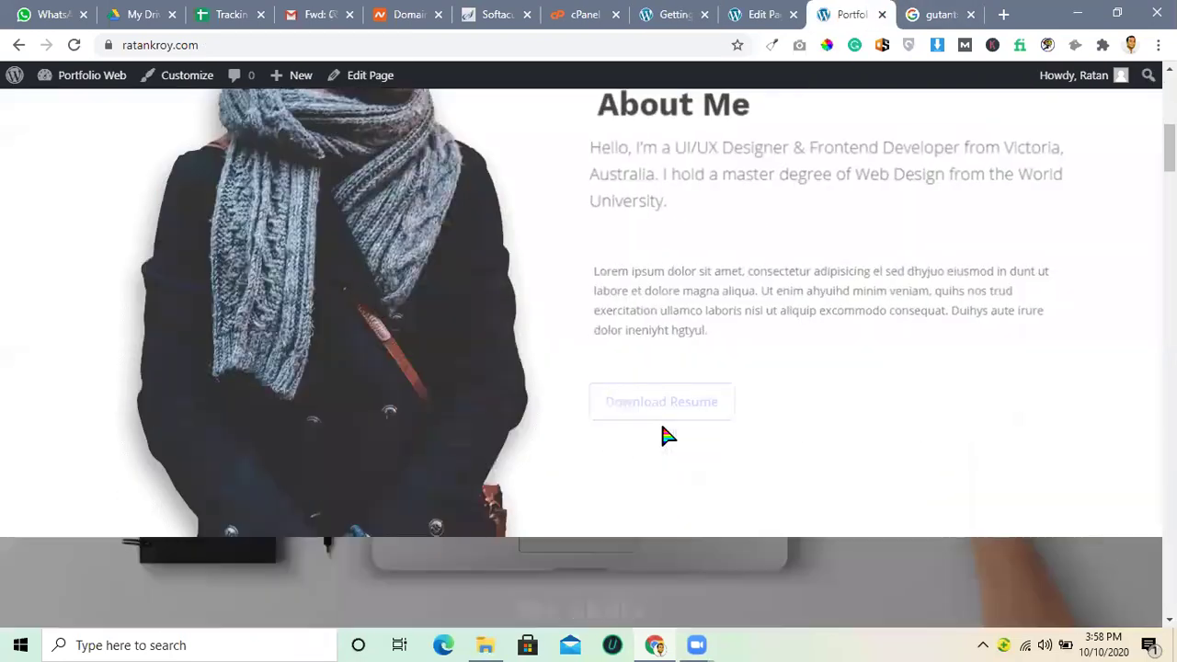
scroll(664, 434, "up", 15)
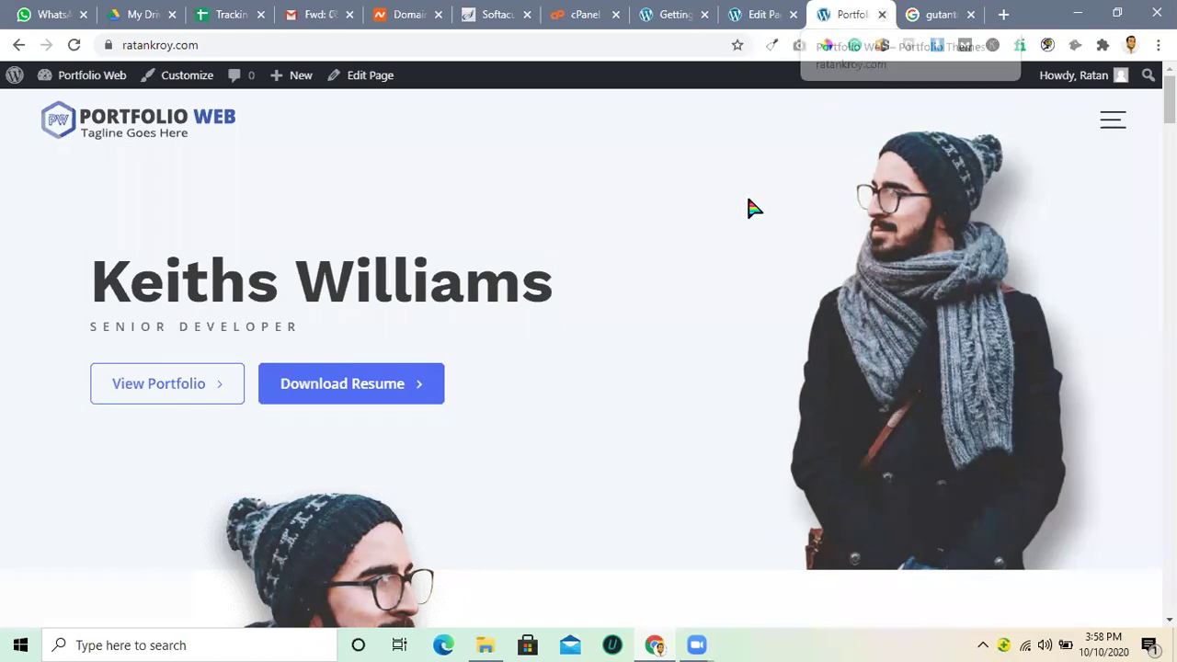
scroll(752, 210, "down", 8)
scroll(750, 214, "down", 15)
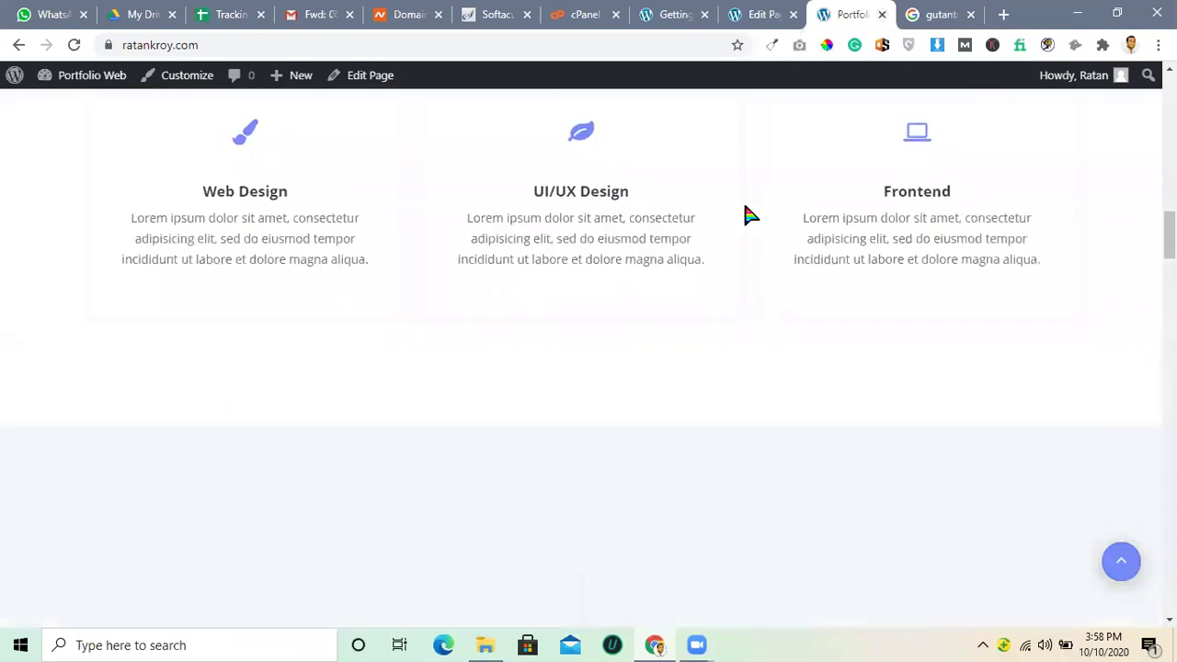
scroll(746, 215, "down", 15)
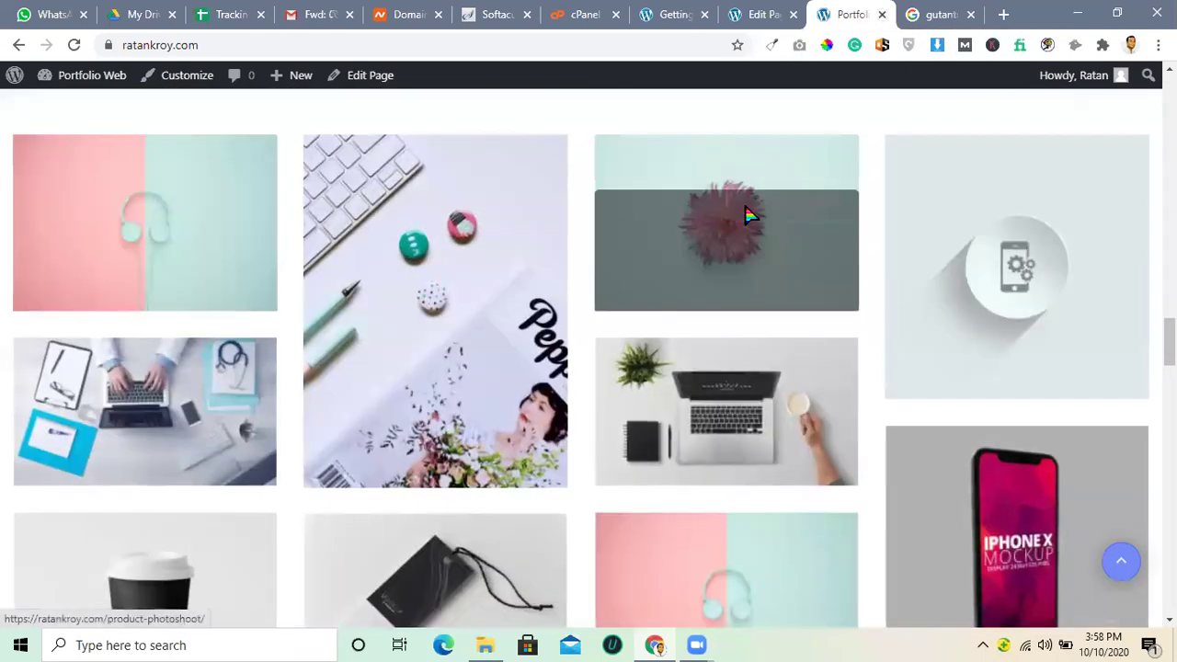
scroll(751, 214, "down", 15)
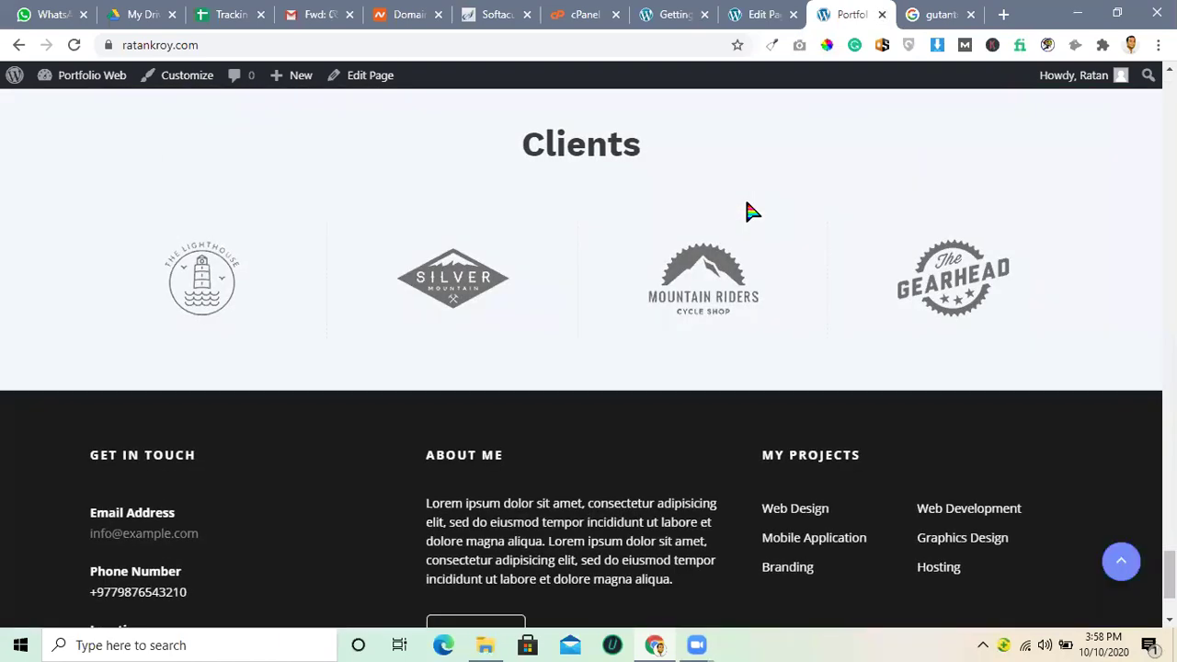
scroll(748, 211, "down", 3)
scroll(747, 210, "up", 10)
scroll(747, 205, "up", 15)
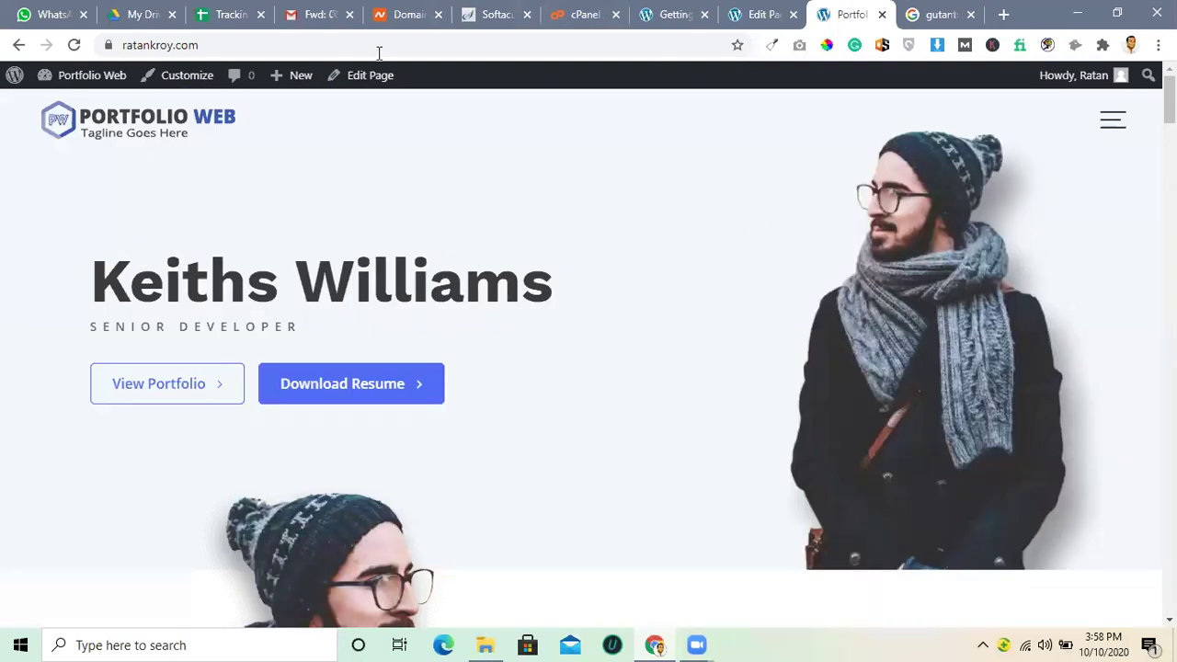
left_click(764, 14)
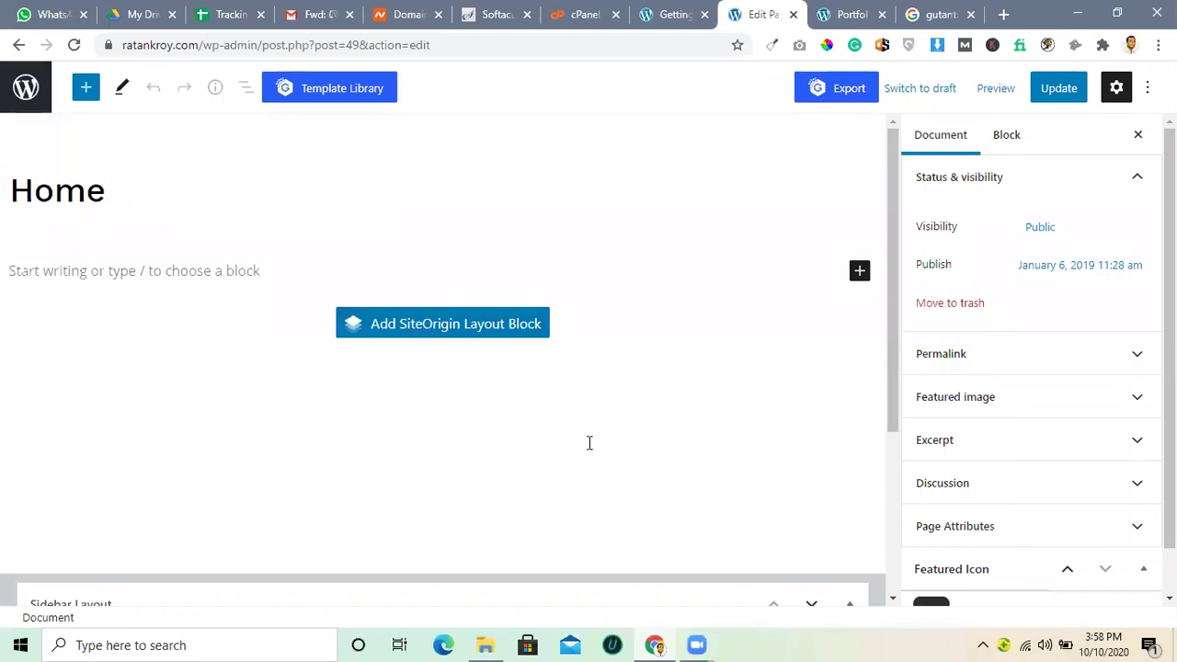
Step: Preview the Home page in a new tab, then come back to the Home page editor
scroll(588, 441, "down", 3)
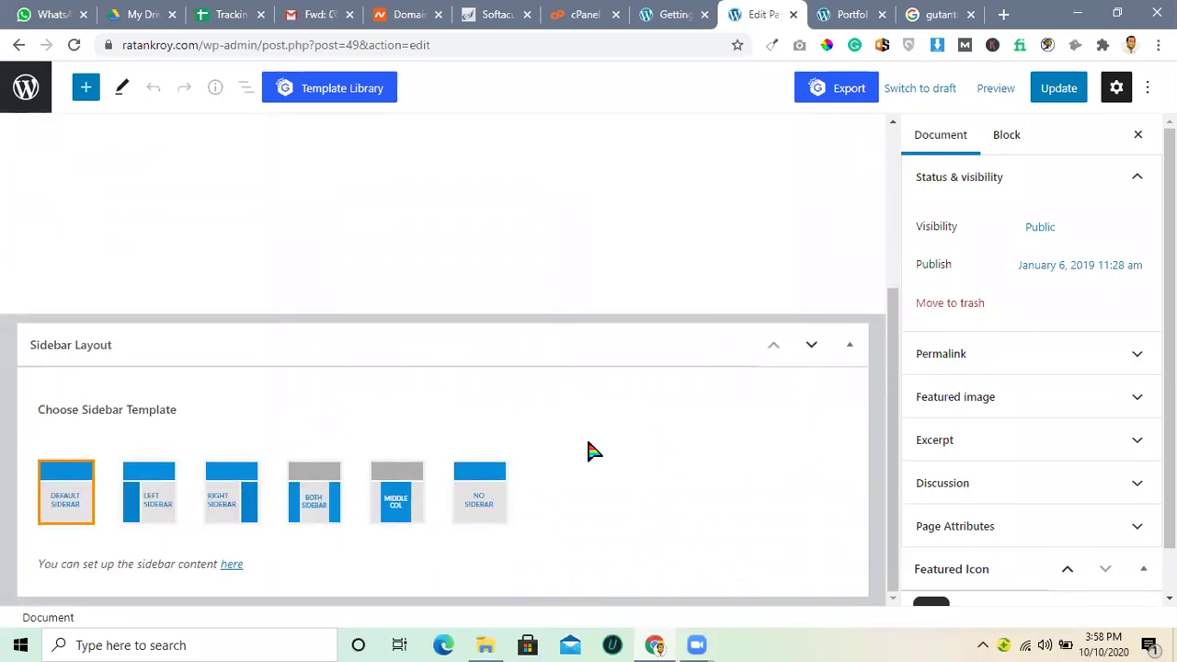
scroll(589, 445, "up", 3)
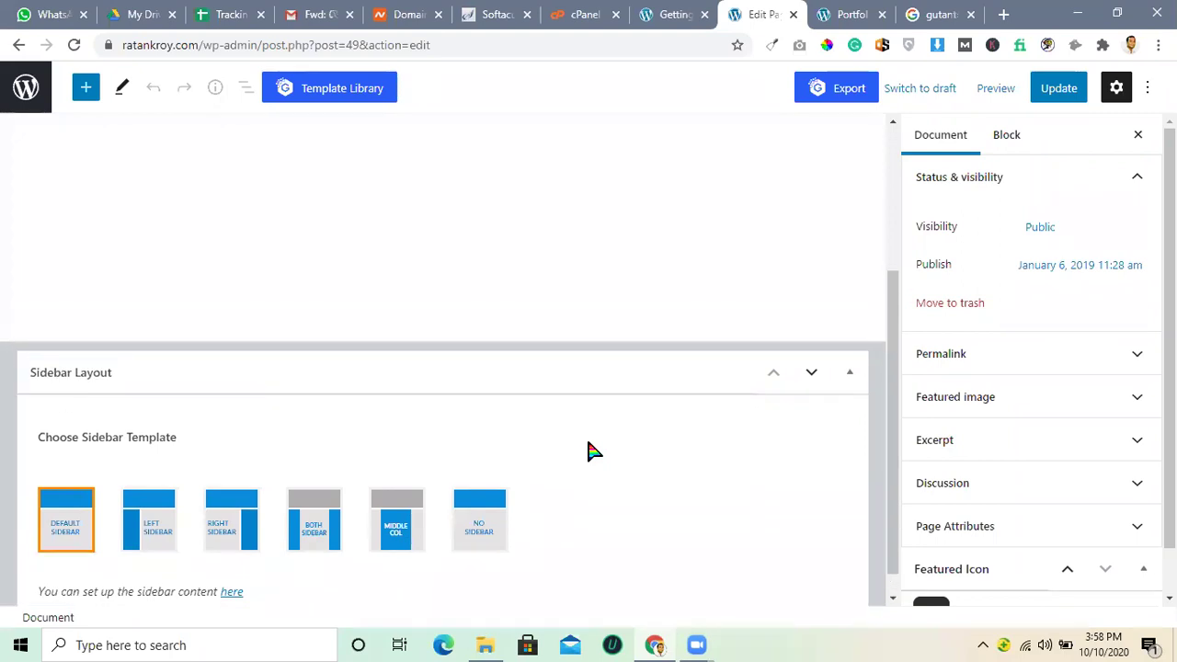
left_click(999, 98)
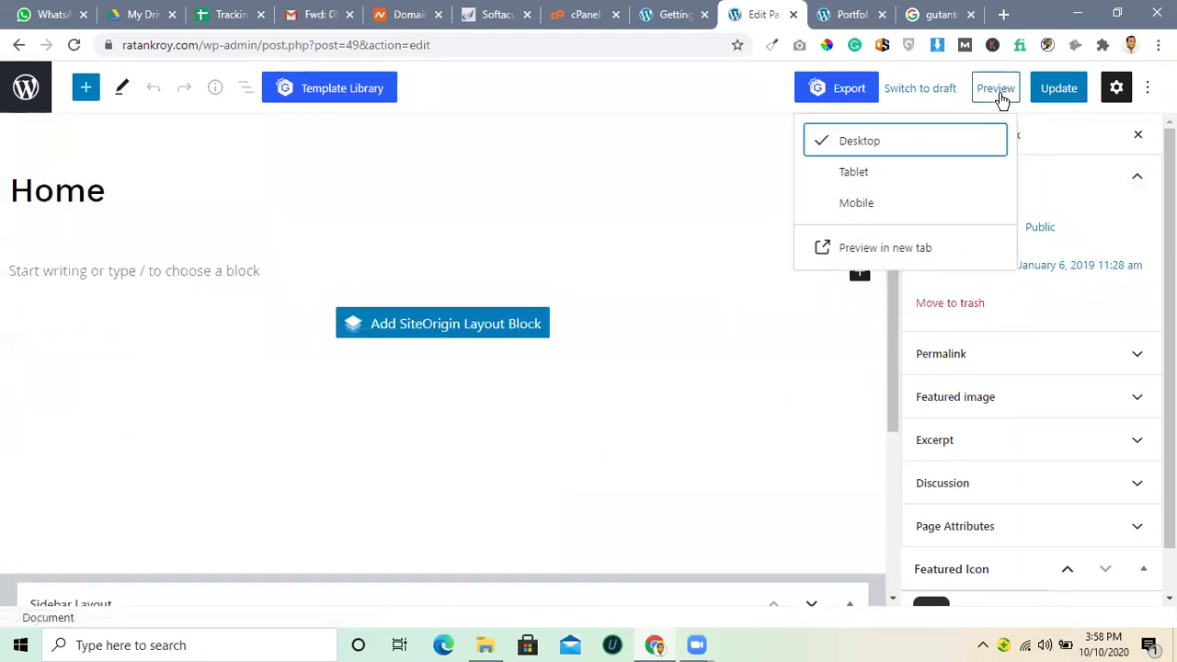
left_click(880, 248)
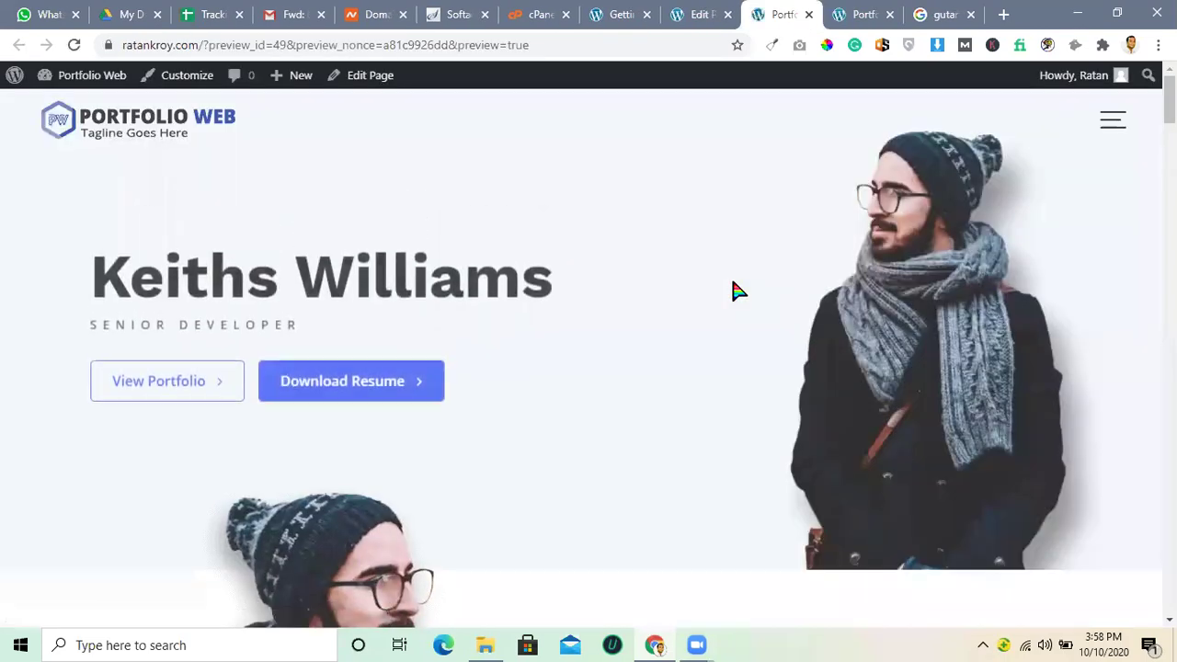
left_click(700, 13)
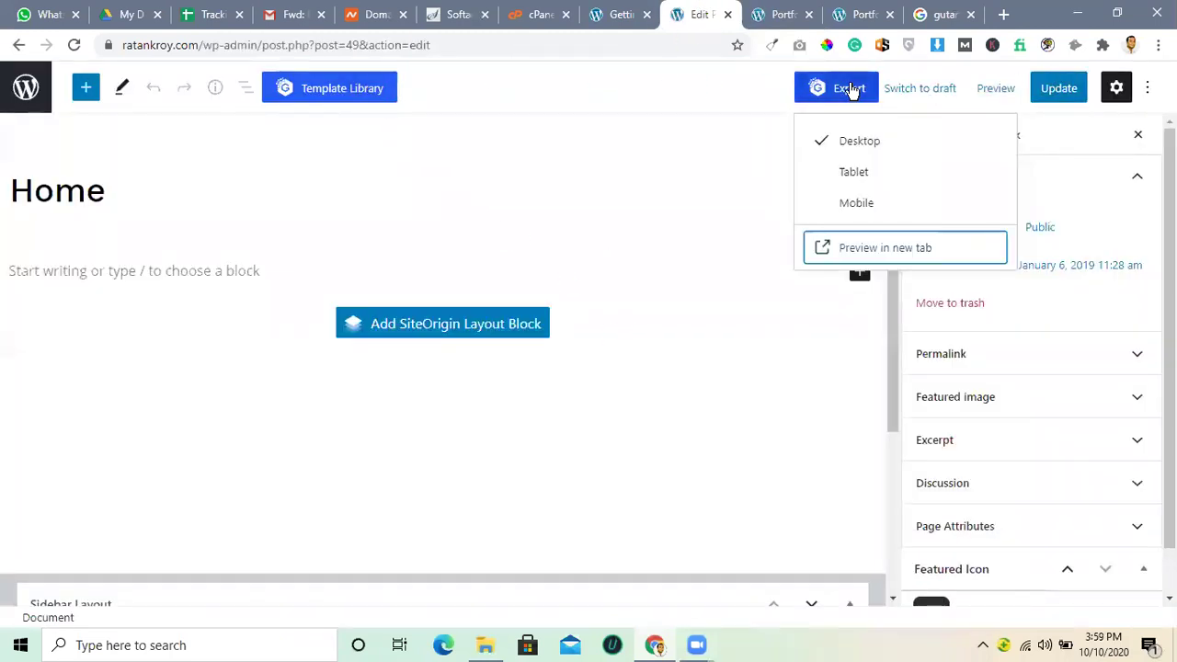
Step: Insert a SiteOrigin Layout block into the Home page, then go Back to raise the Leave site? warning
left_click(467, 341)
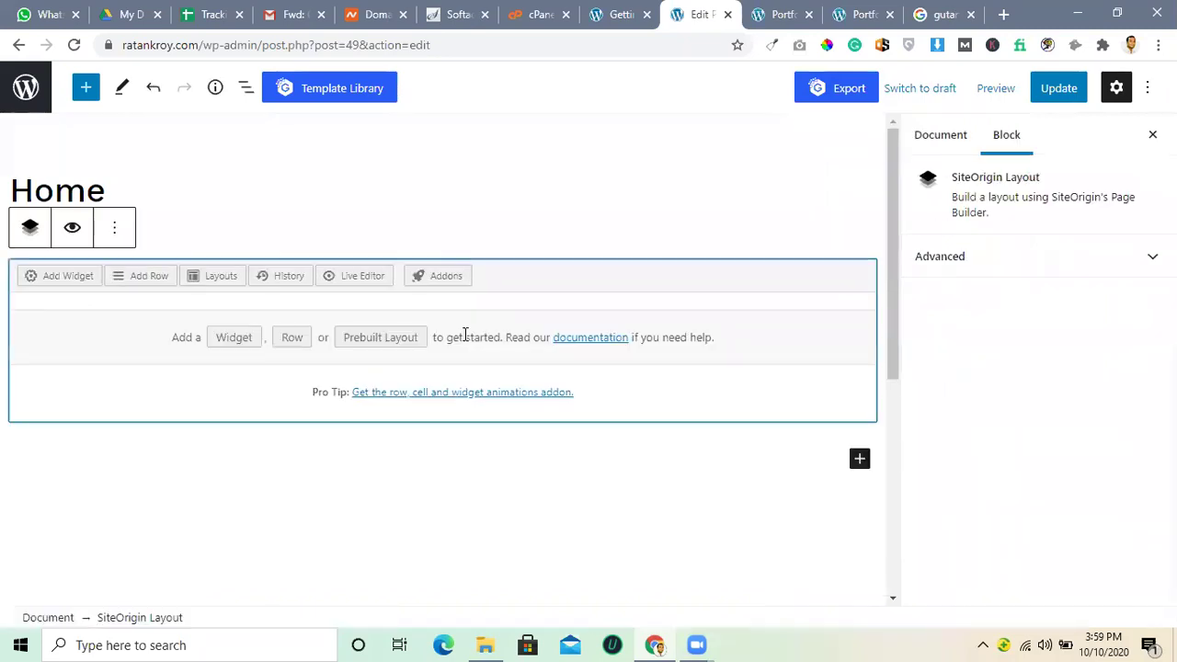
scroll(465, 335, "down", 5)
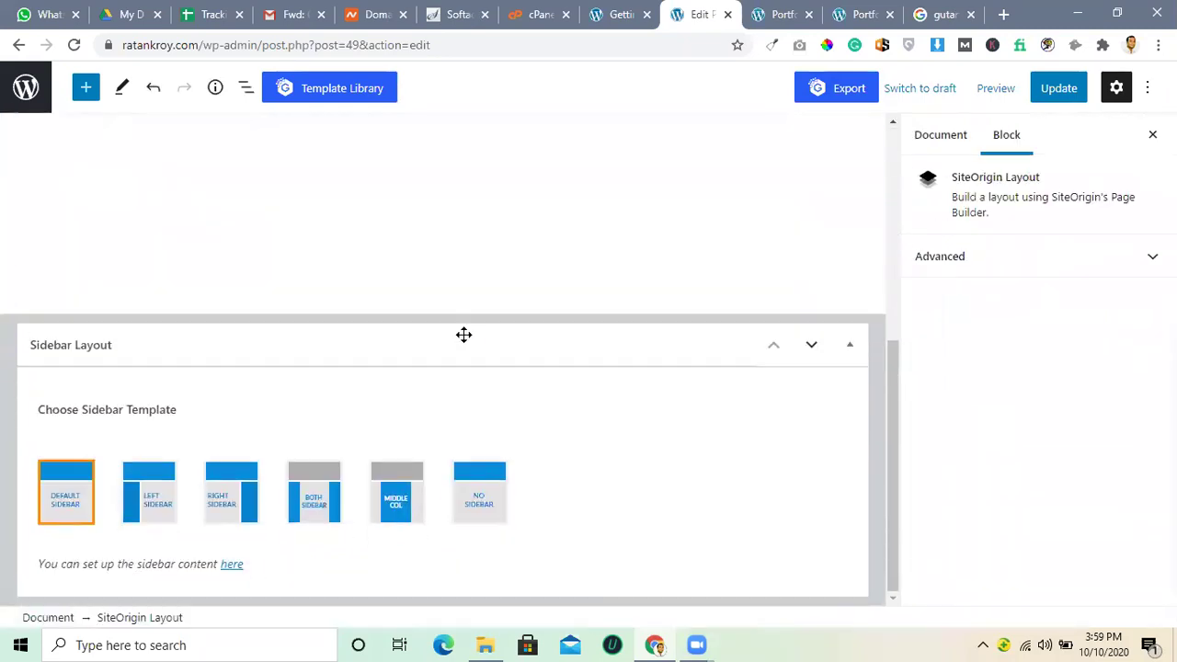
scroll(467, 341, "up", 5)
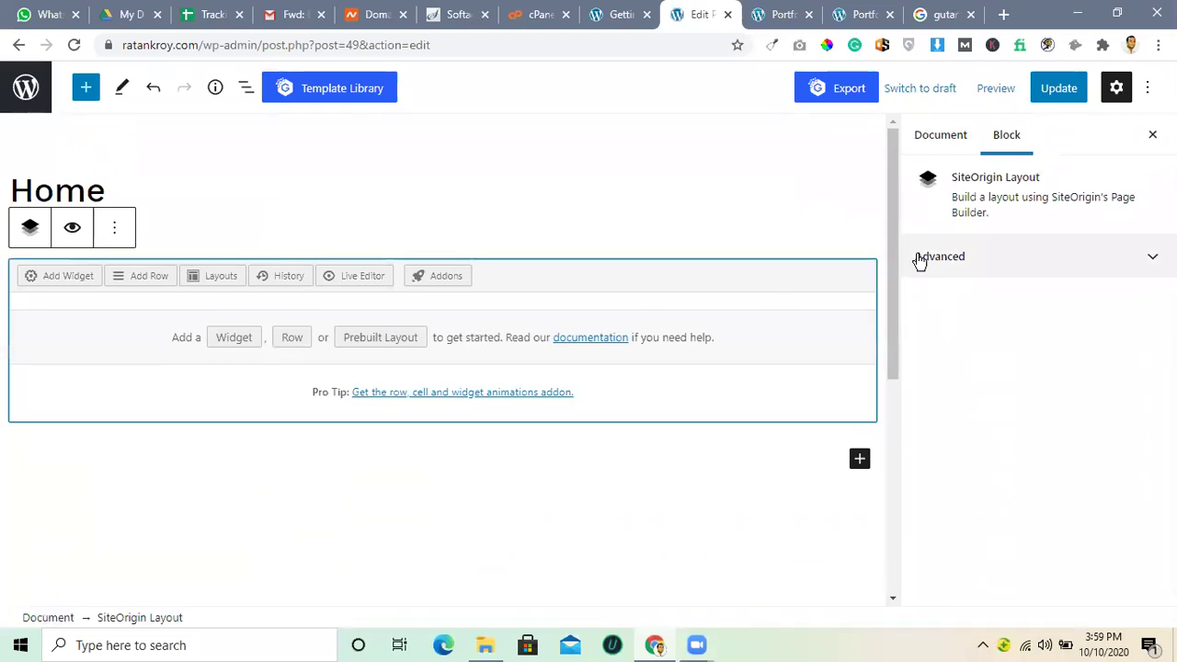
left_click(16, 46)
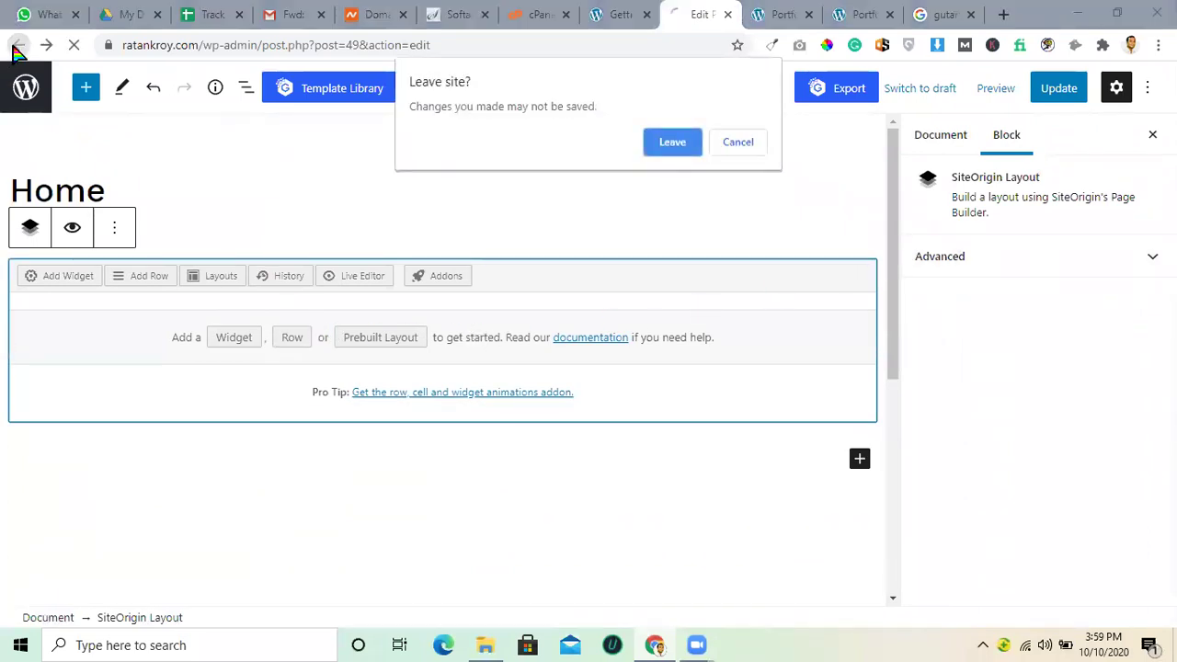
Step: Leave the editor without saving and scroll through the live home page down to the contact form
left_click(658, 152)
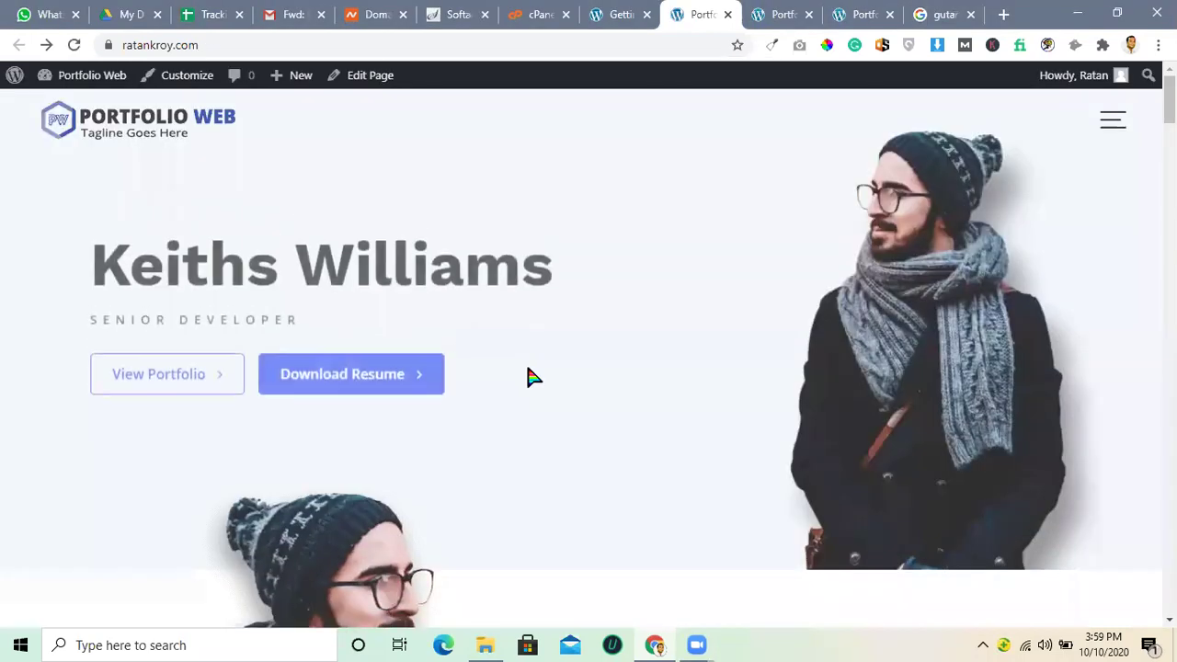
scroll(431, 366, "down", 6)
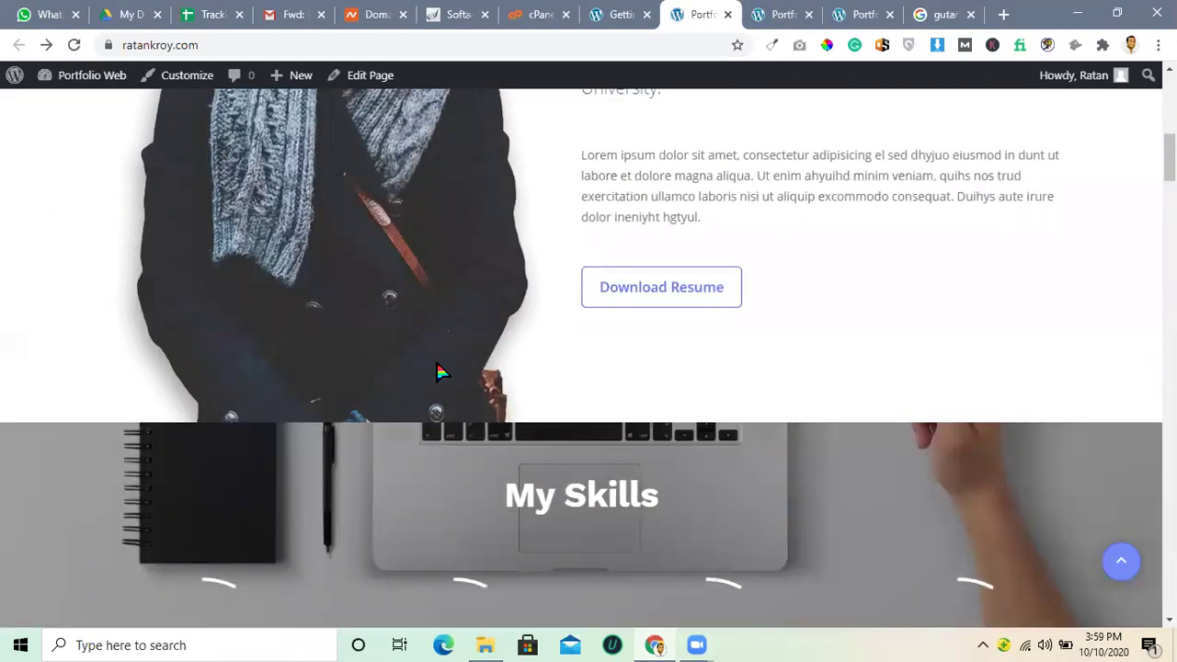
scroll(439, 370, "down", 5)
scroll(488, 357, "up", 10)
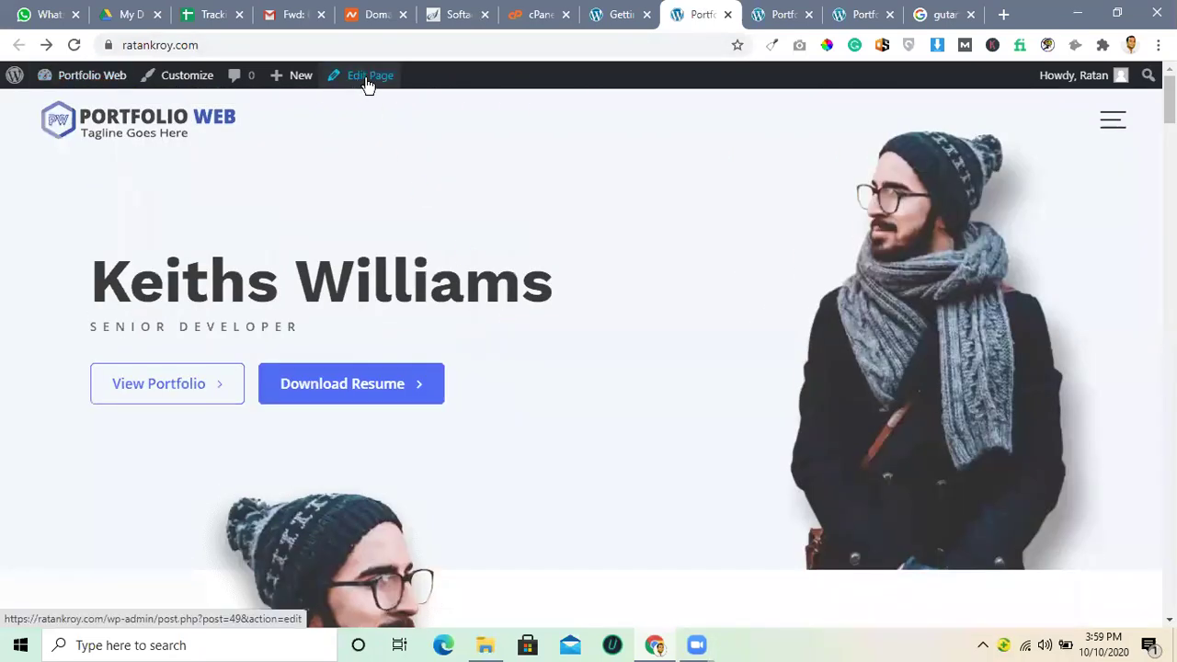
scroll(631, 350, "down", 20)
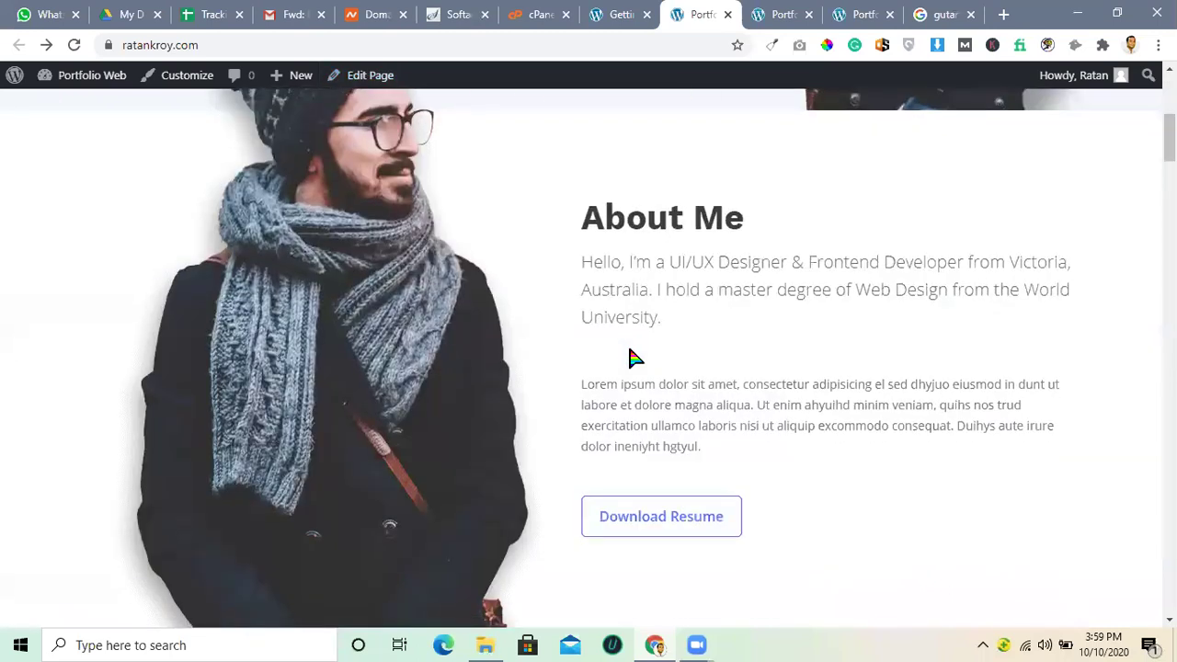
scroll(668, 353, "down", 8)
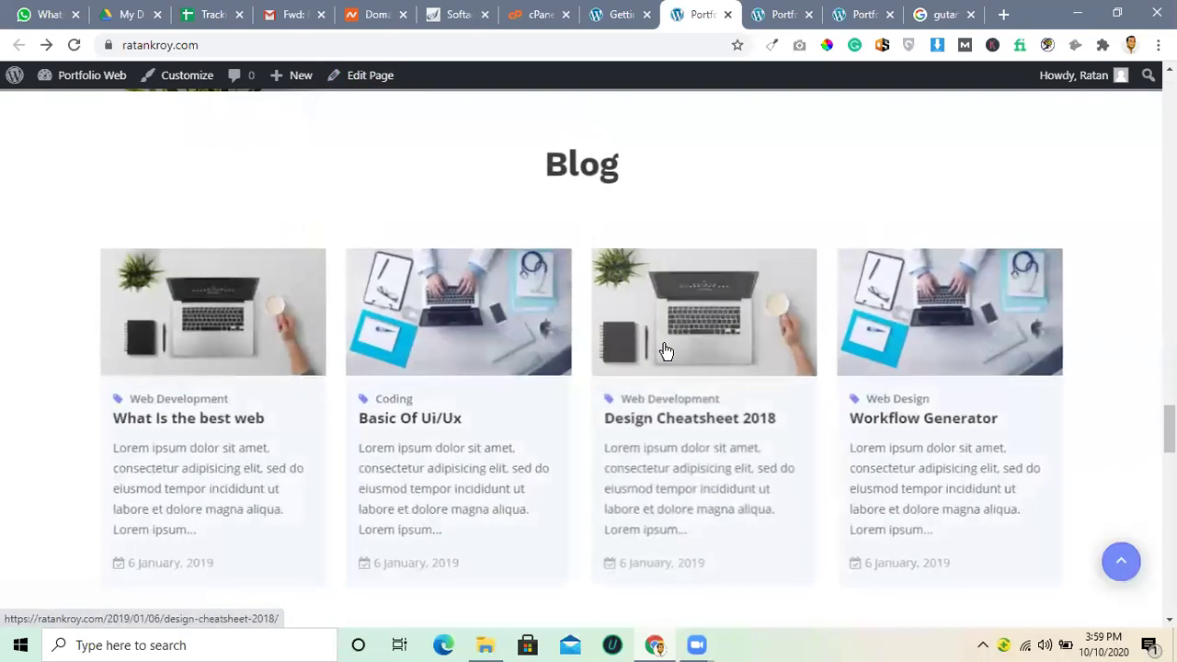
scroll(666, 352, "down", 8)
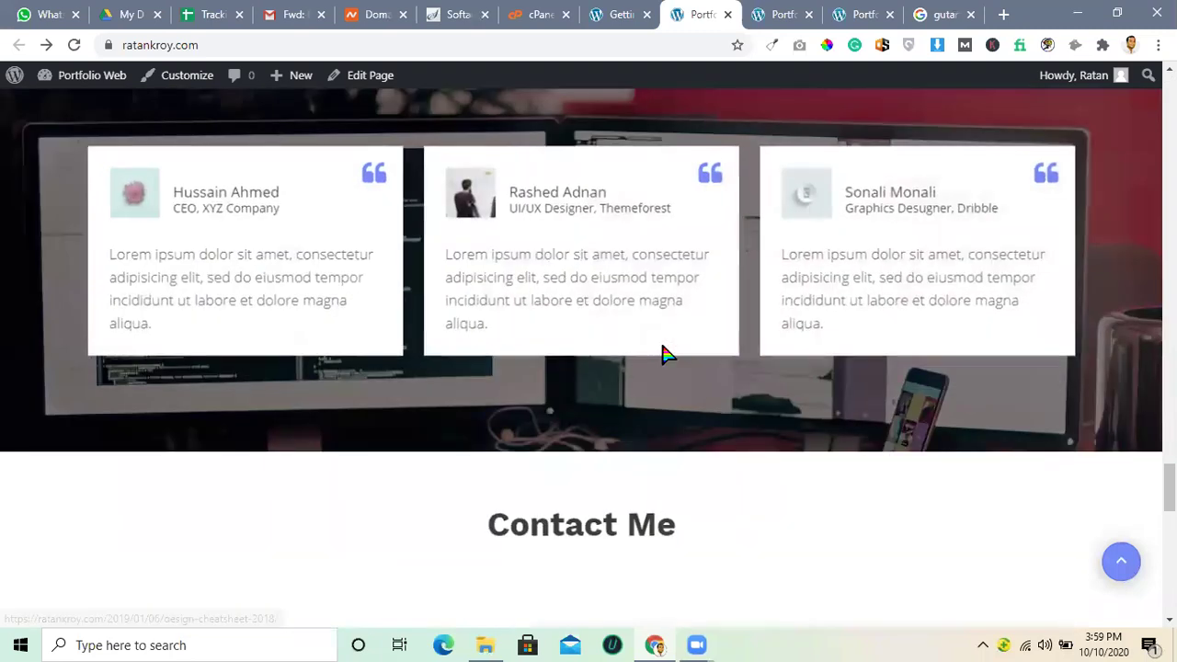
scroll(666, 354, "down", 6)
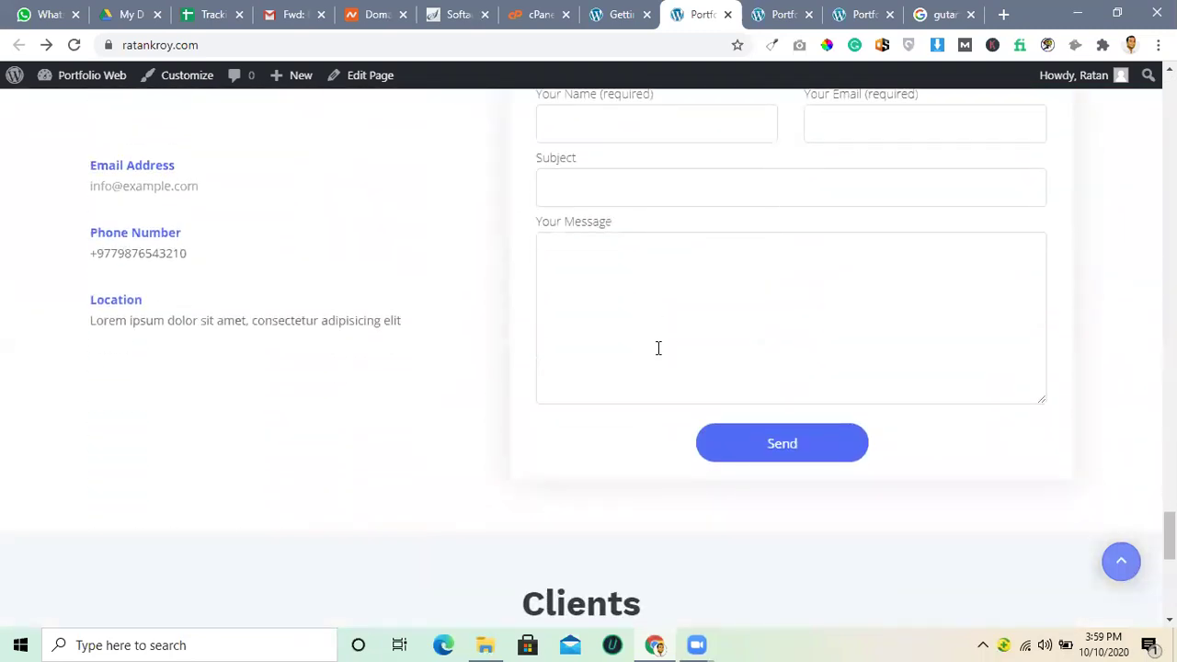
scroll(658, 347, "up", 10)
left_click_drag(1169, 410, 1169, 92)
left_click(1103, 123)
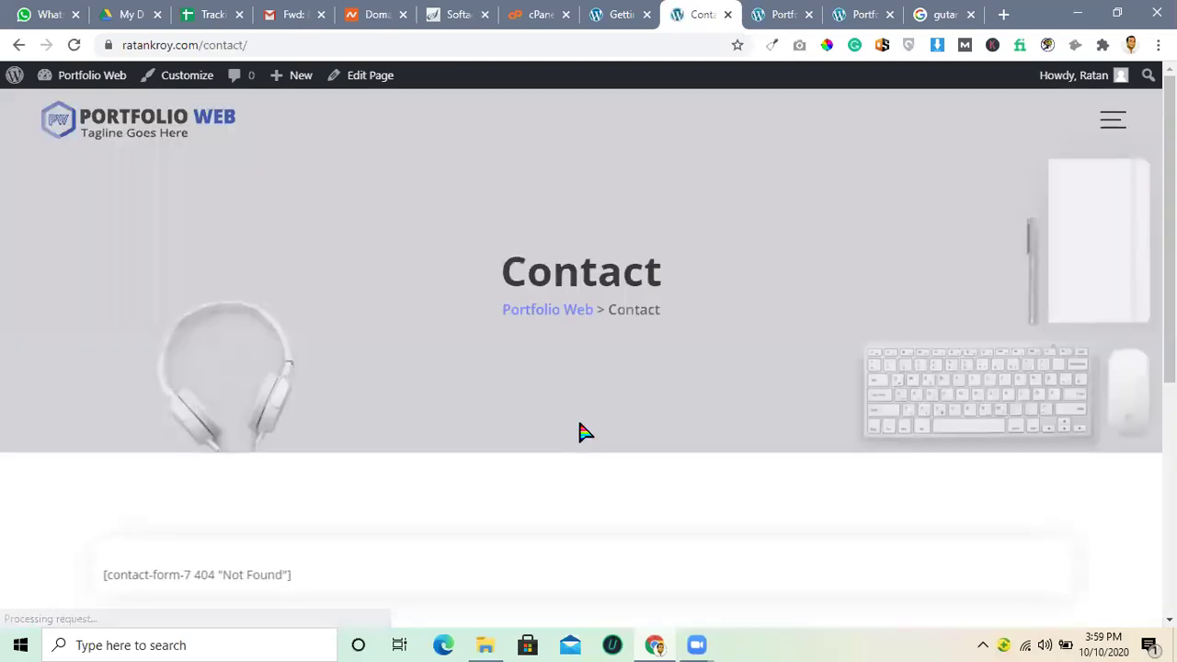
Step: Scroll through the Contact page showing the contact-form-7 404 "Not Found" error
scroll(577, 432, "down", 5)
scroll(577, 432, "up", 5)
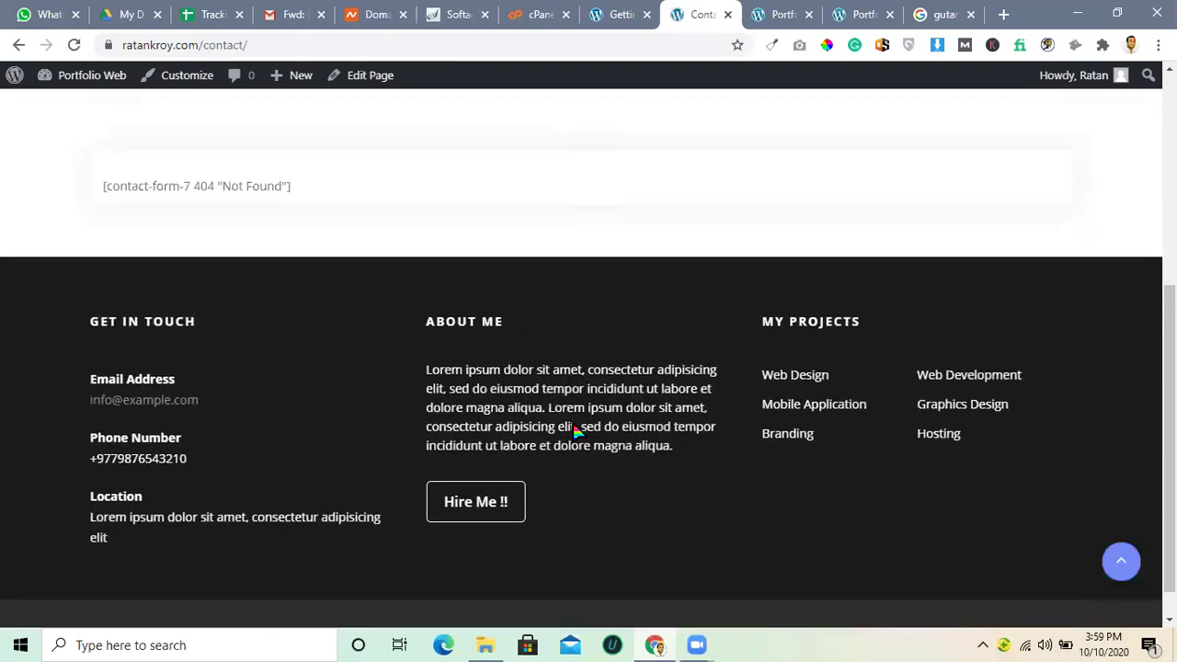
scroll(574, 432, "down", 3)
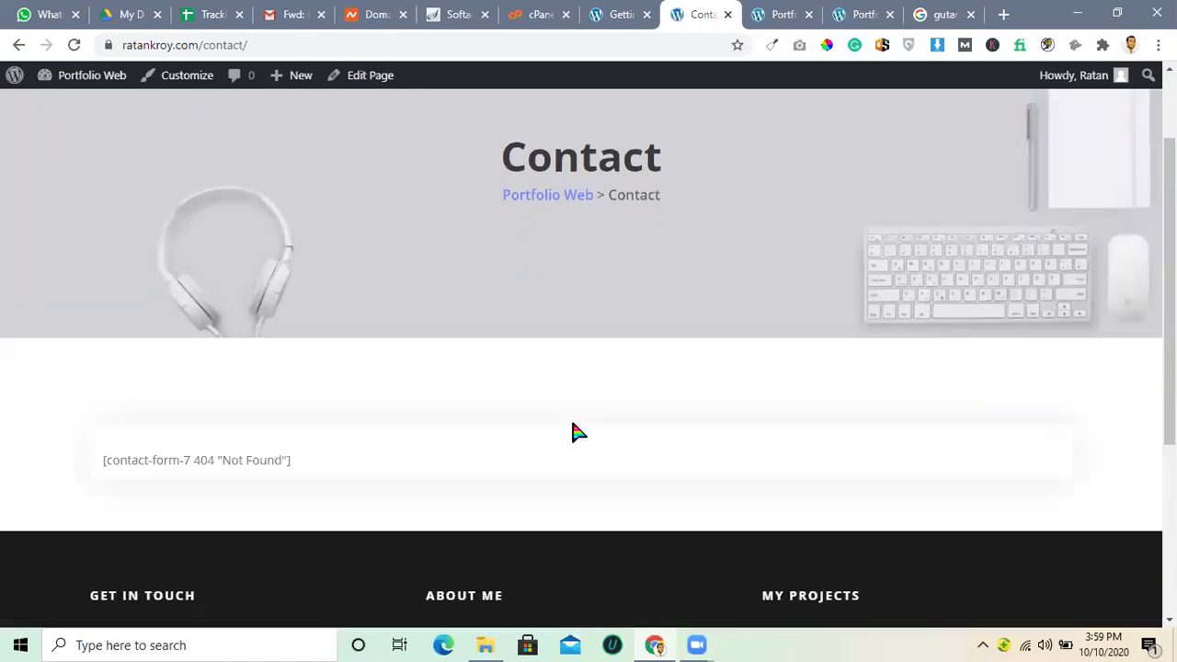
scroll(572, 429, "down", 2)
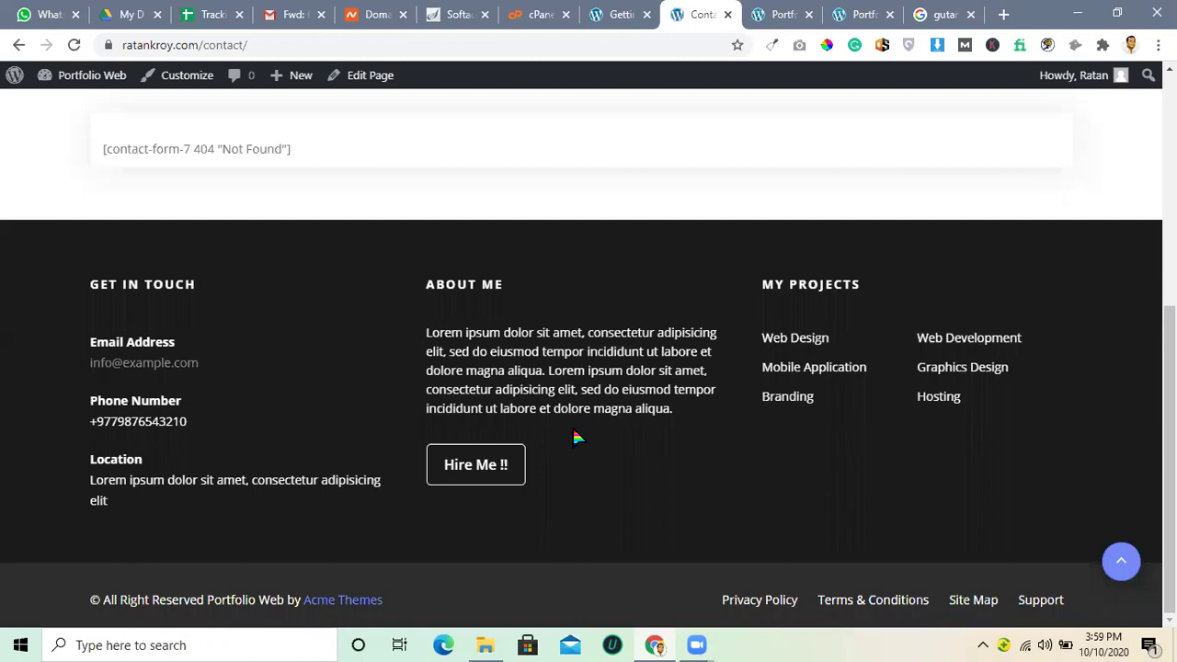
scroll(577, 438, "up", 3)
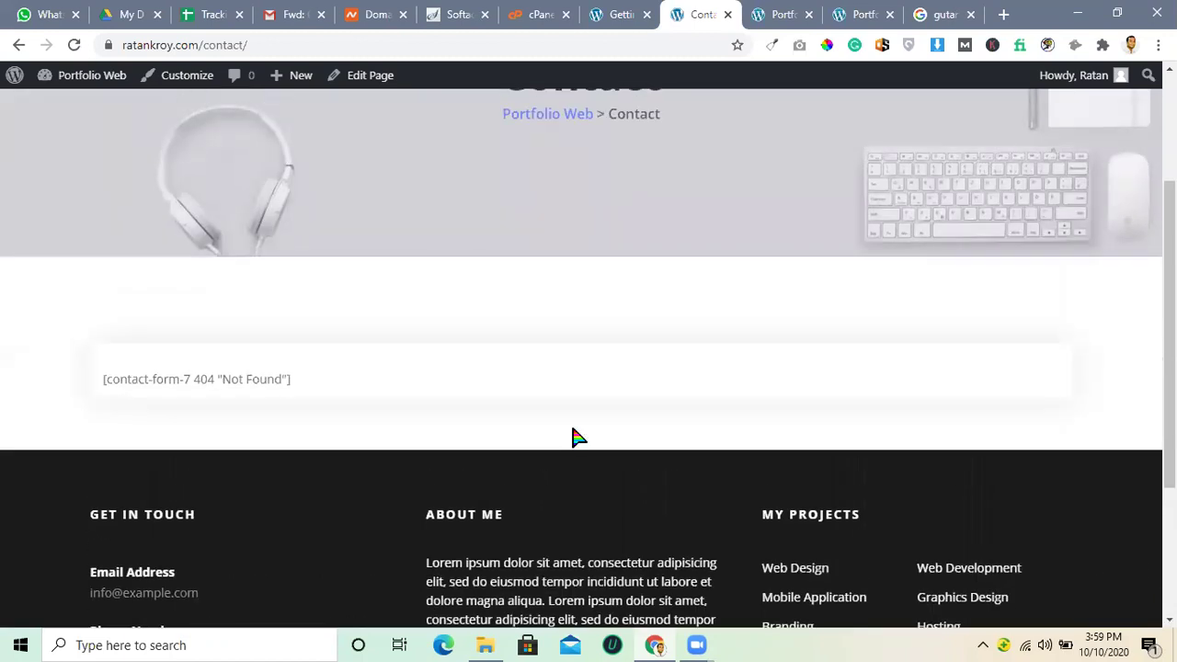
scroll(574, 437, "up", 3)
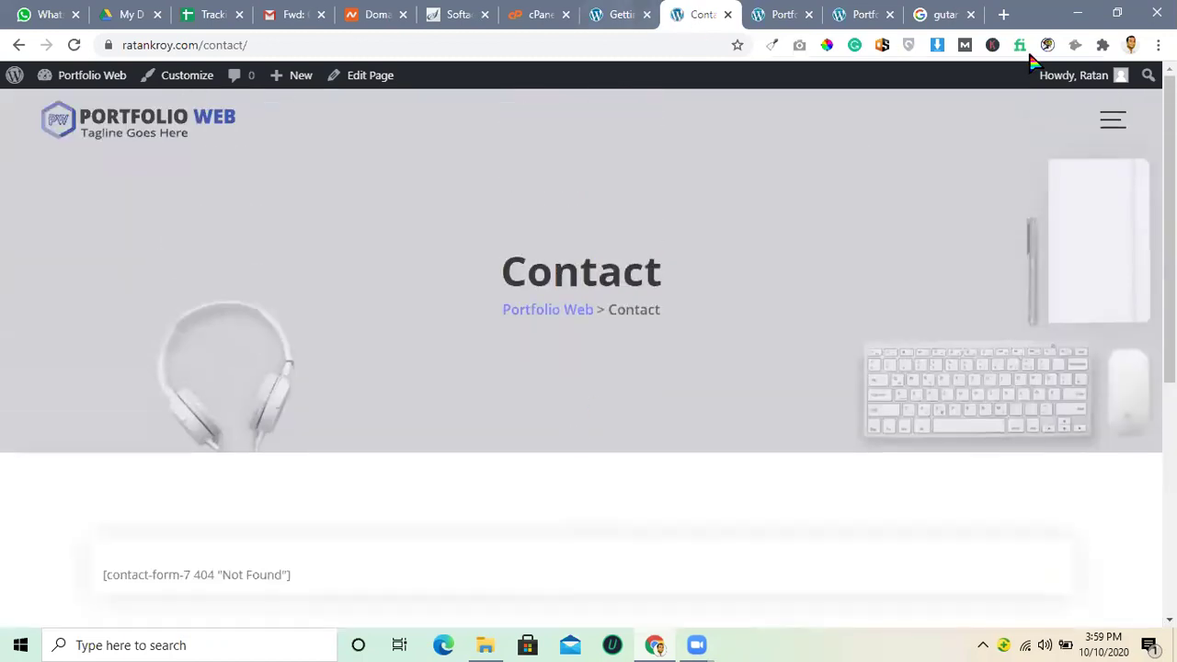
Step: Go to the Blog page from the site's hamburger menu and scroll through it
left_click(1111, 124)
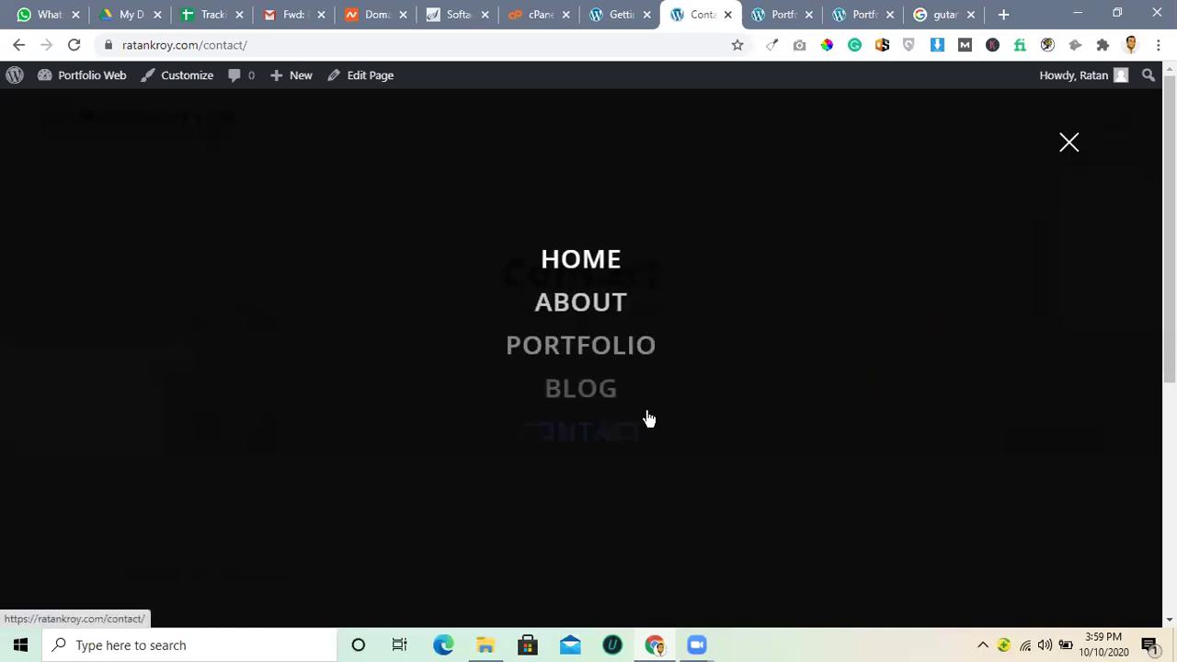
left_click(593, 391)
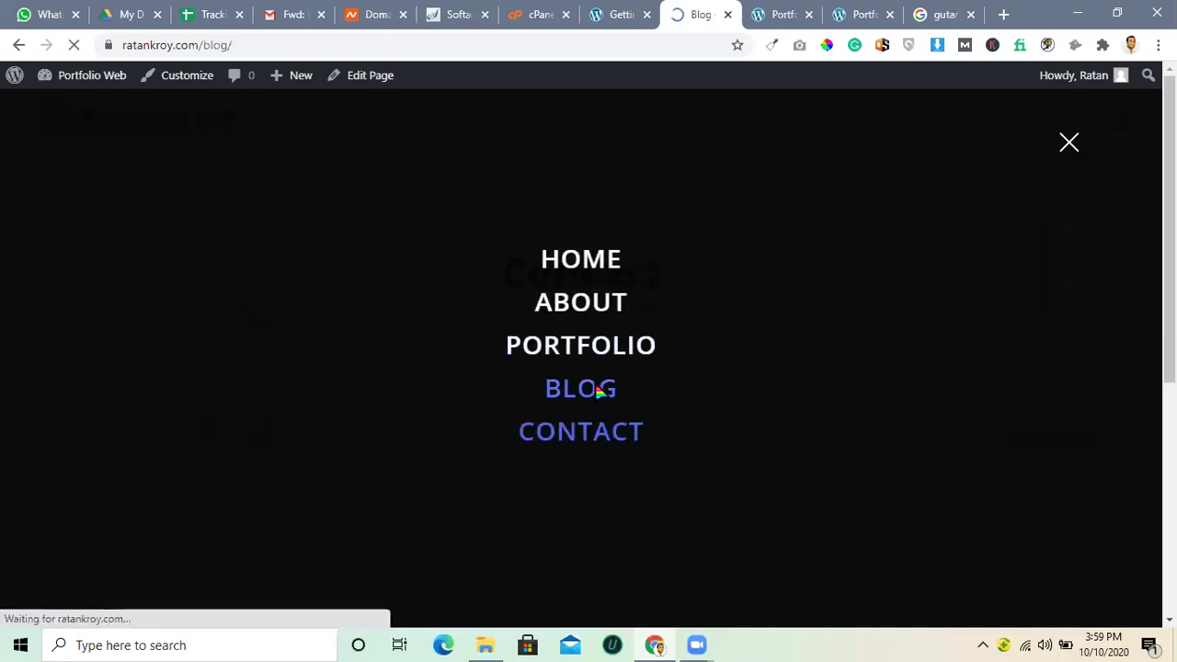
scroll(598, 387, "down", 3)
scroll(599, 387, "down", 3)
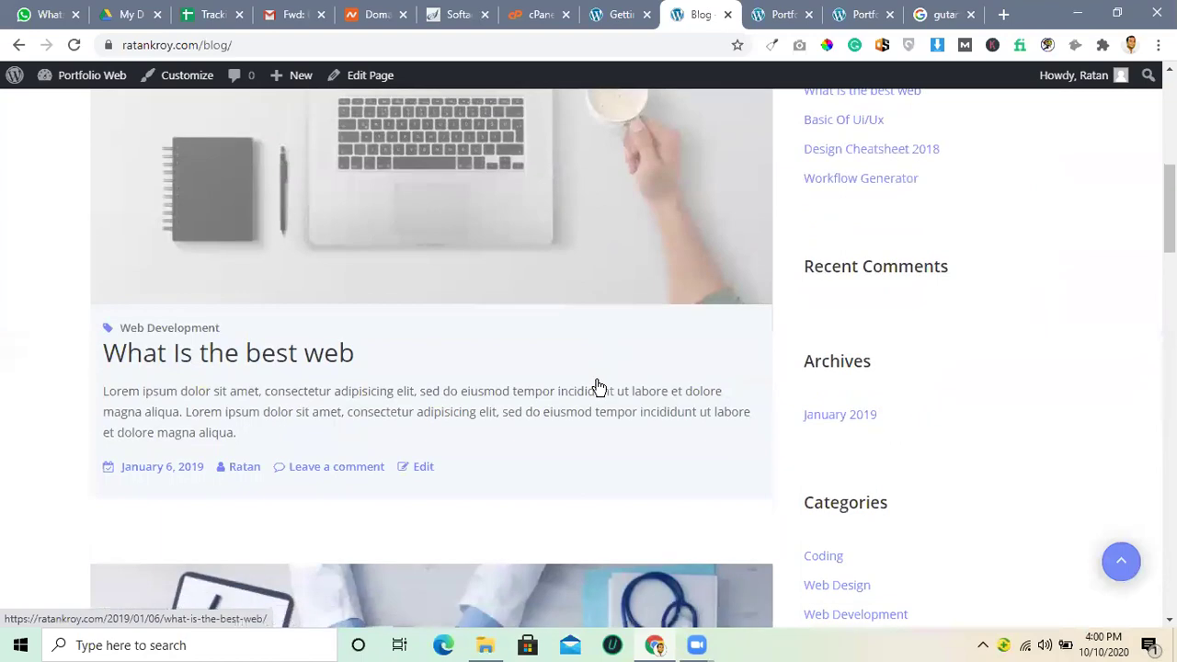
scroll(599, 389, "down", 6)
scroll(598, 391, "down", 15)
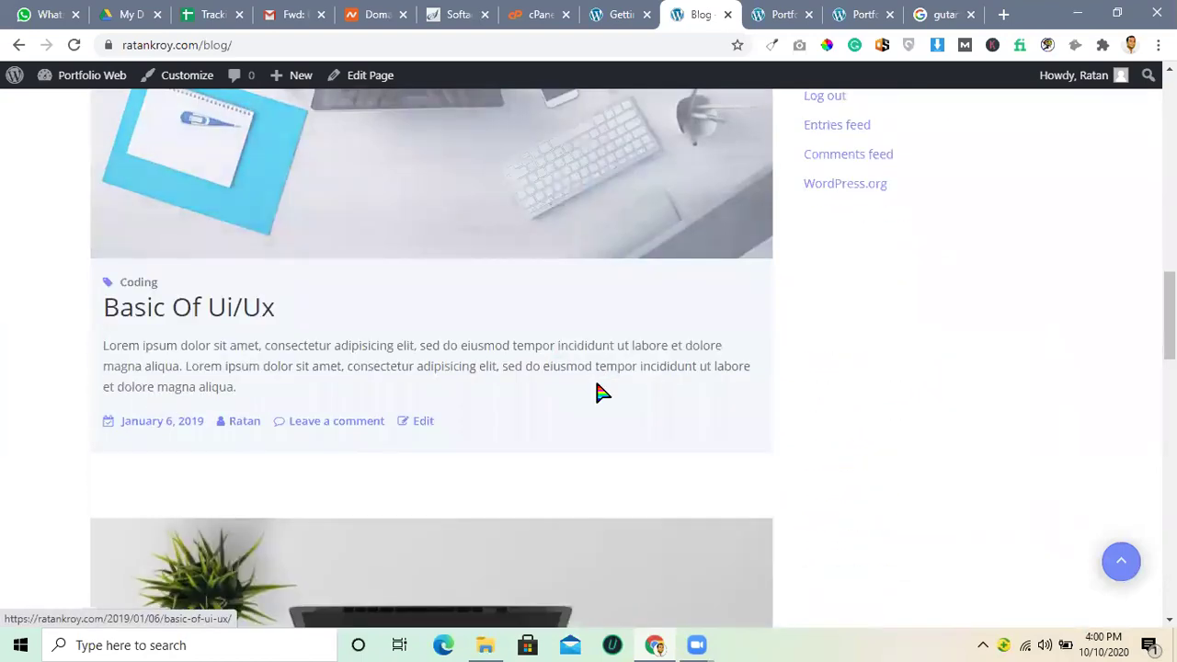
scroll(596, 389, "up", 20)
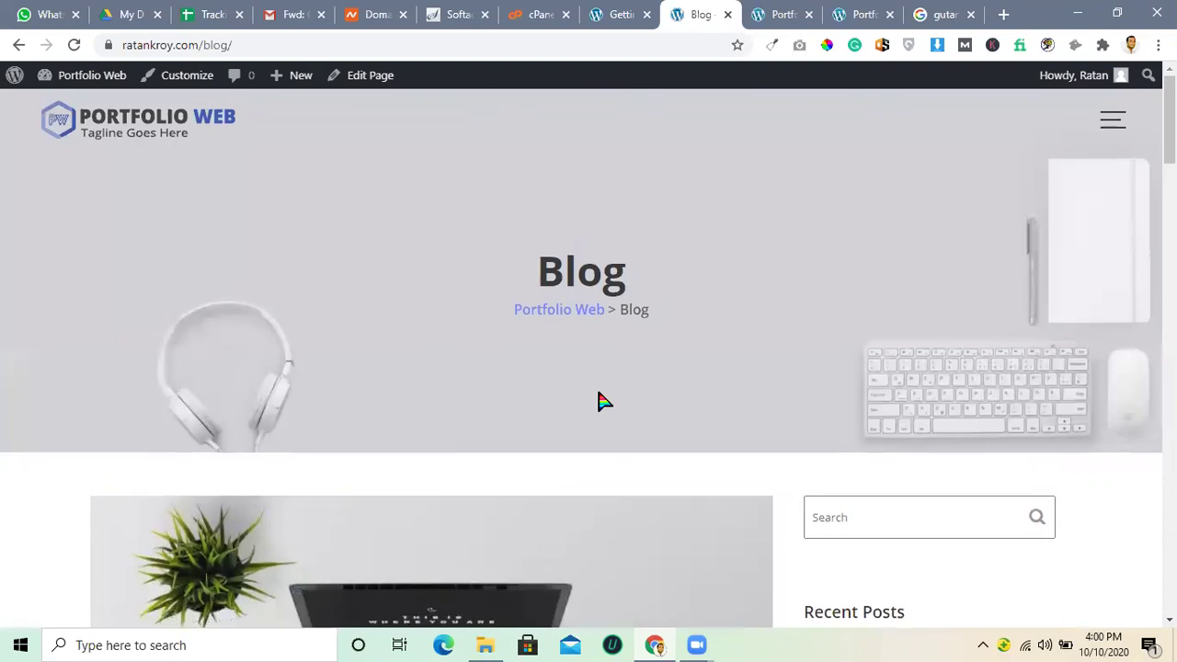
Step: Visit the About page and scroll through it, then return to the Gutentor Getting Started tab
left_click(1112, 119)
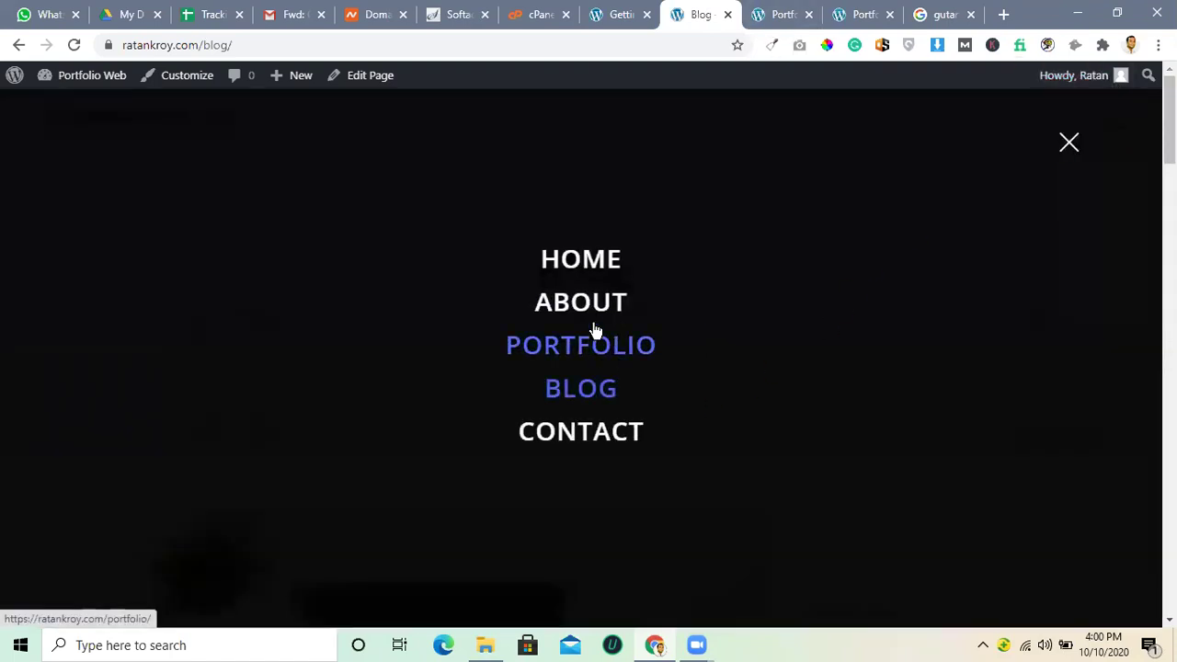
left_click(589, 308)
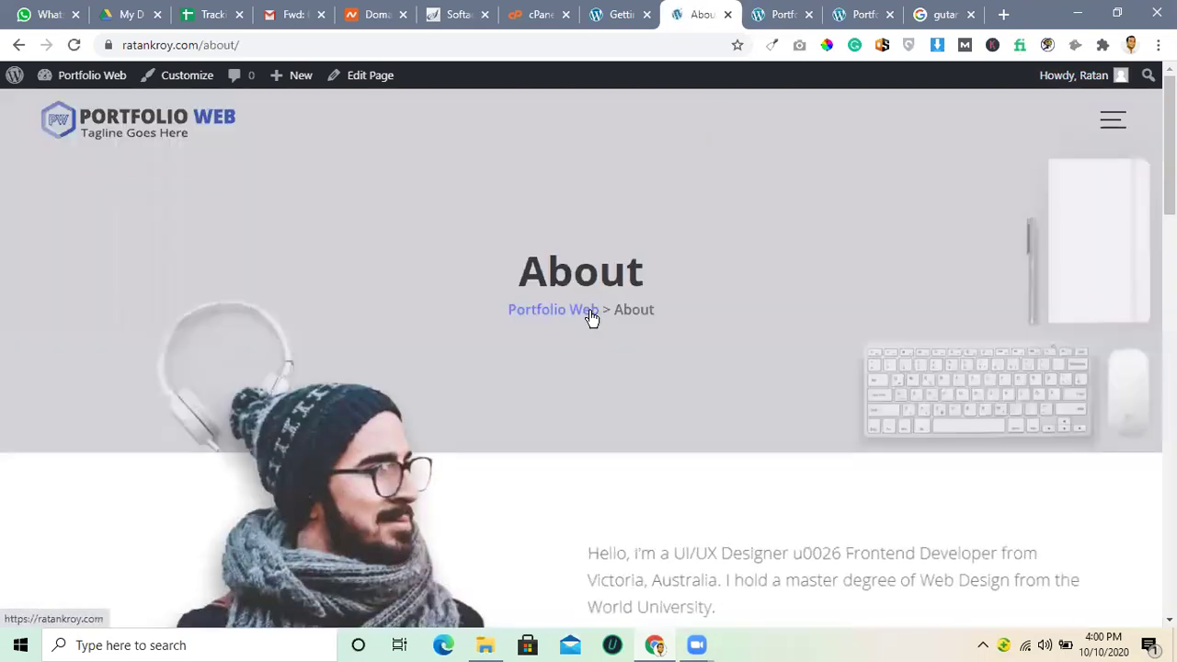
scroll(593, 318, "down", 5)
scroll(599, 312, "down", 15)
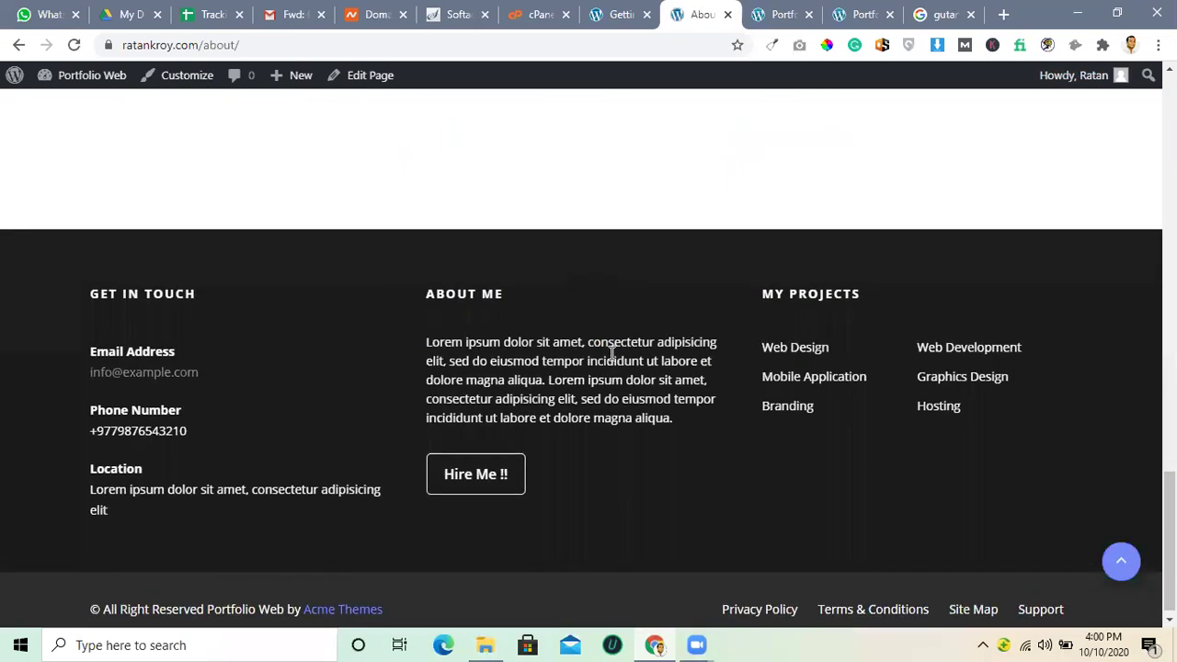
scroll(603, 336, "up", 20)
left_click(641, 13)
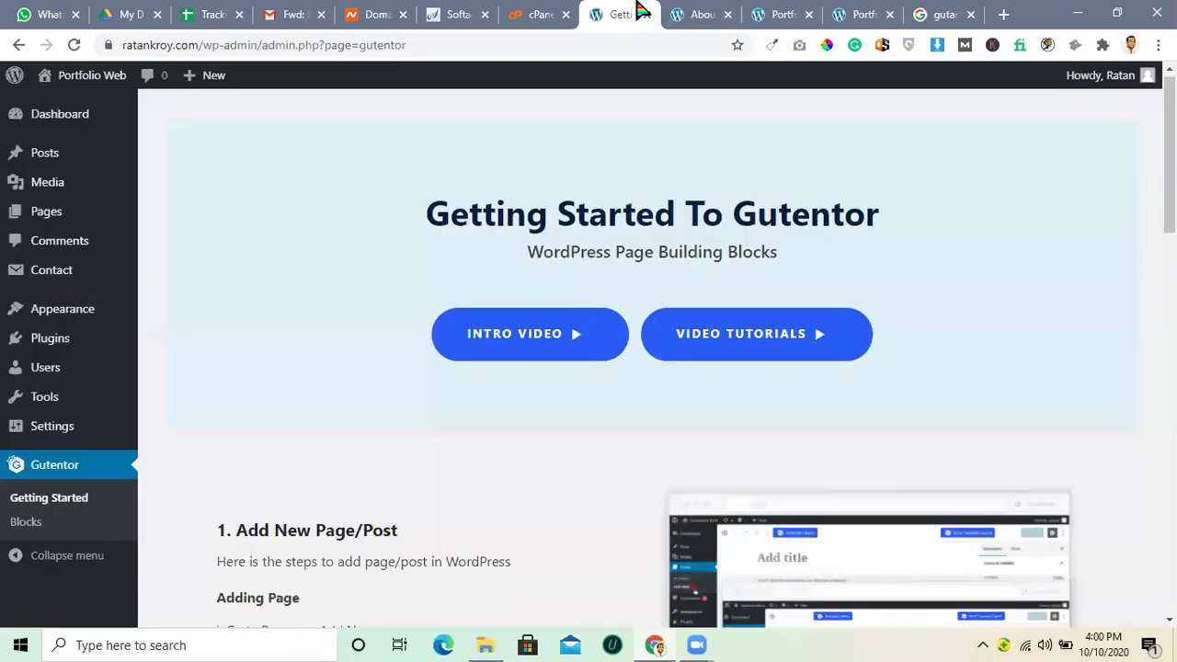
Step: Filter Installed Plugins by Inactive then Active, then open Contact Form 7's Contact Forms list
mouse_move(50, 340)
left_click(167, 343)
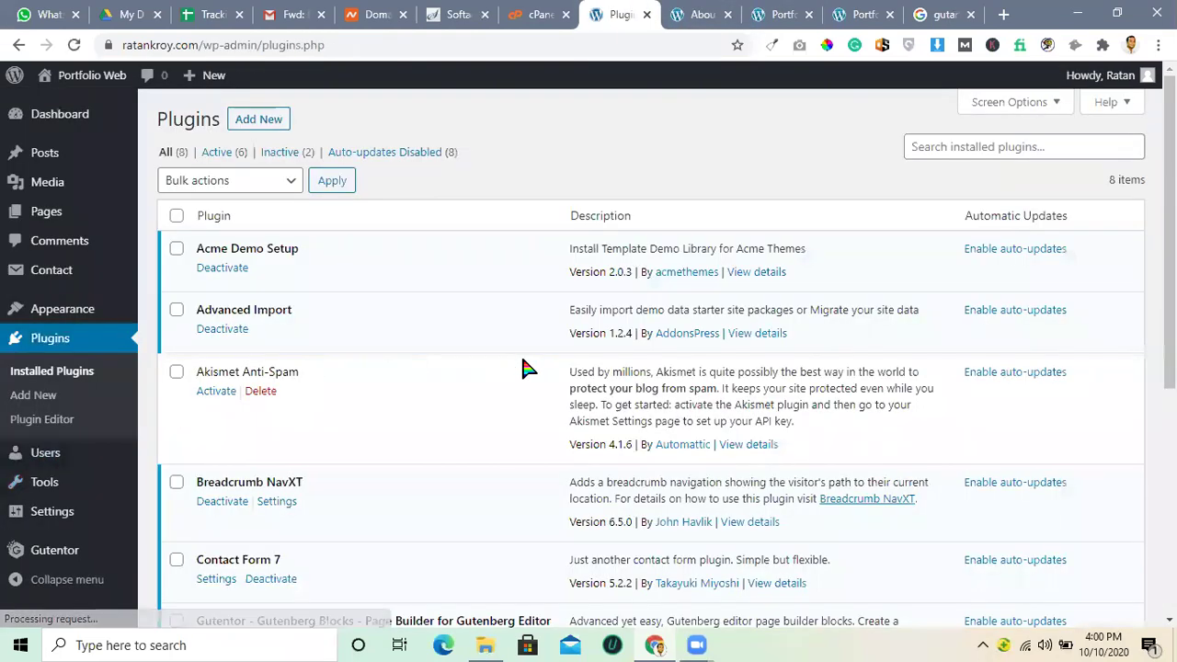
scroll(526, 368, "down", 2)
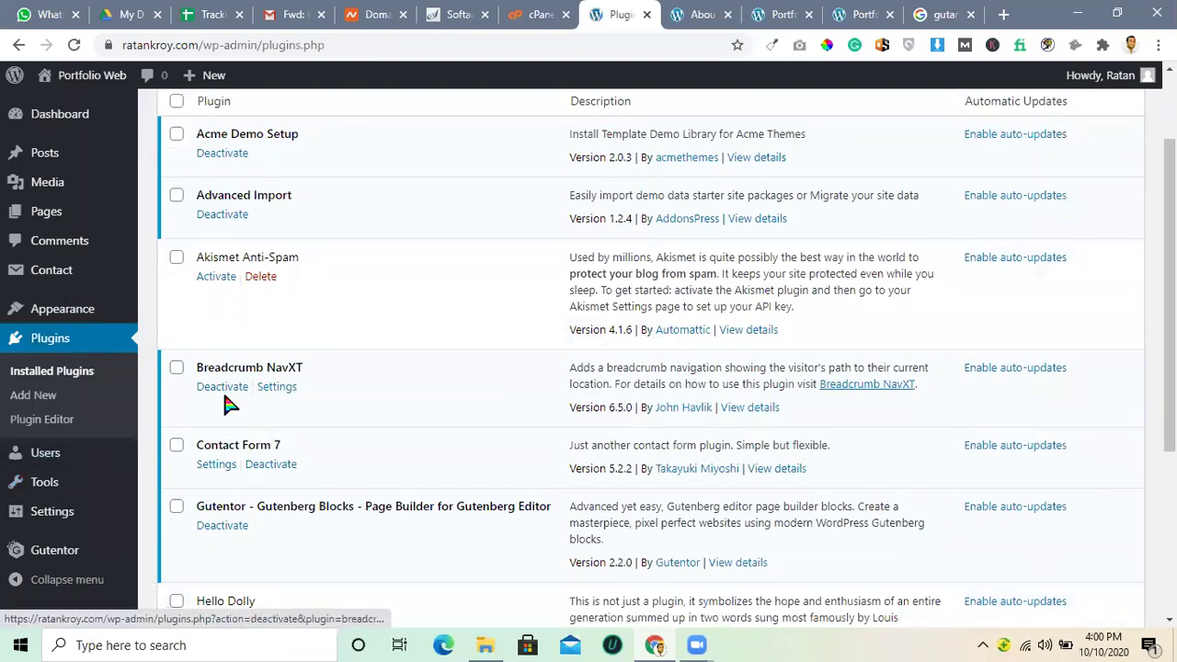
scroll(277, 309, "up", 2)
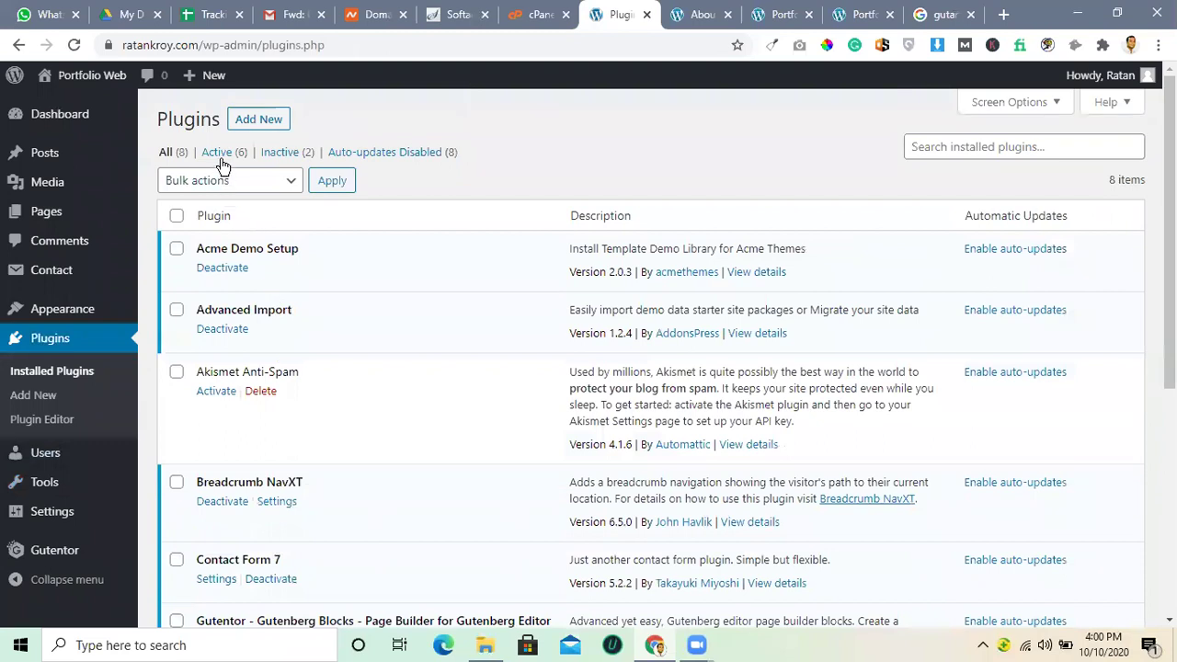
left_click(274, 154)
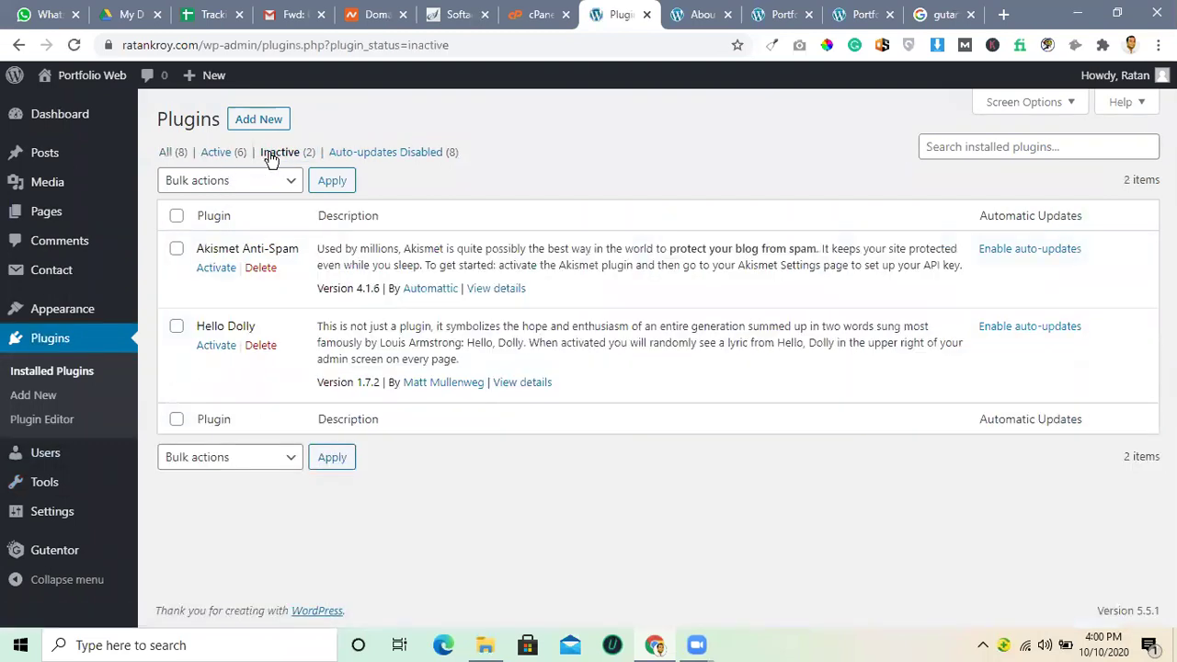
left_click(212, 156)
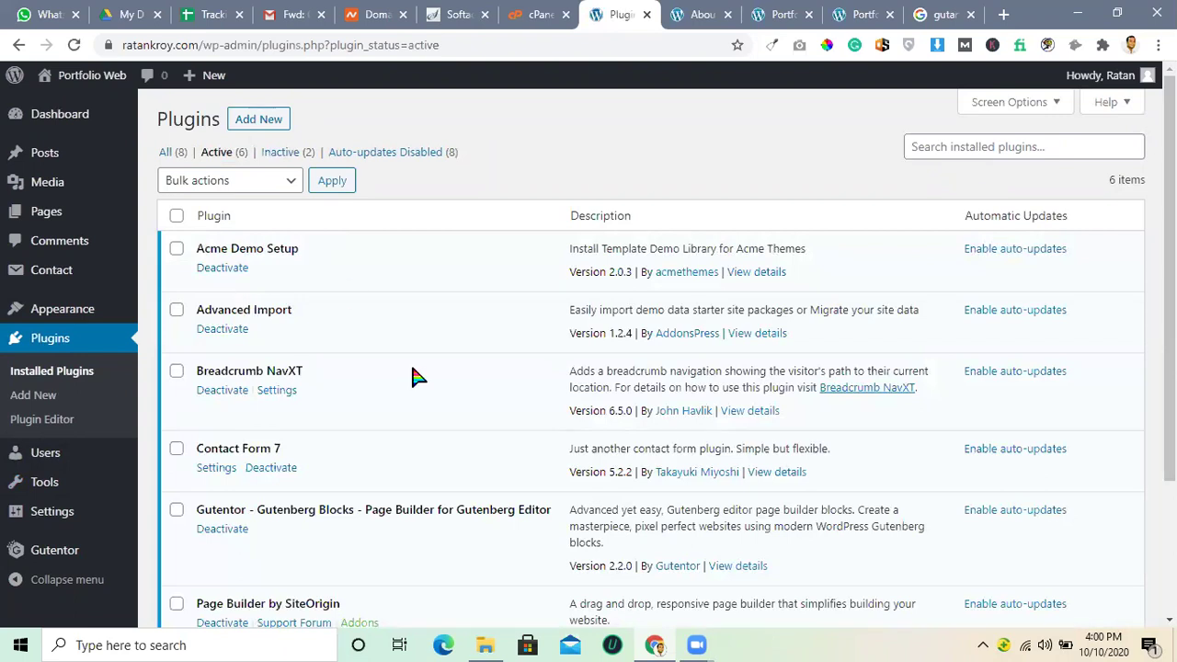
left_click(216, 468)
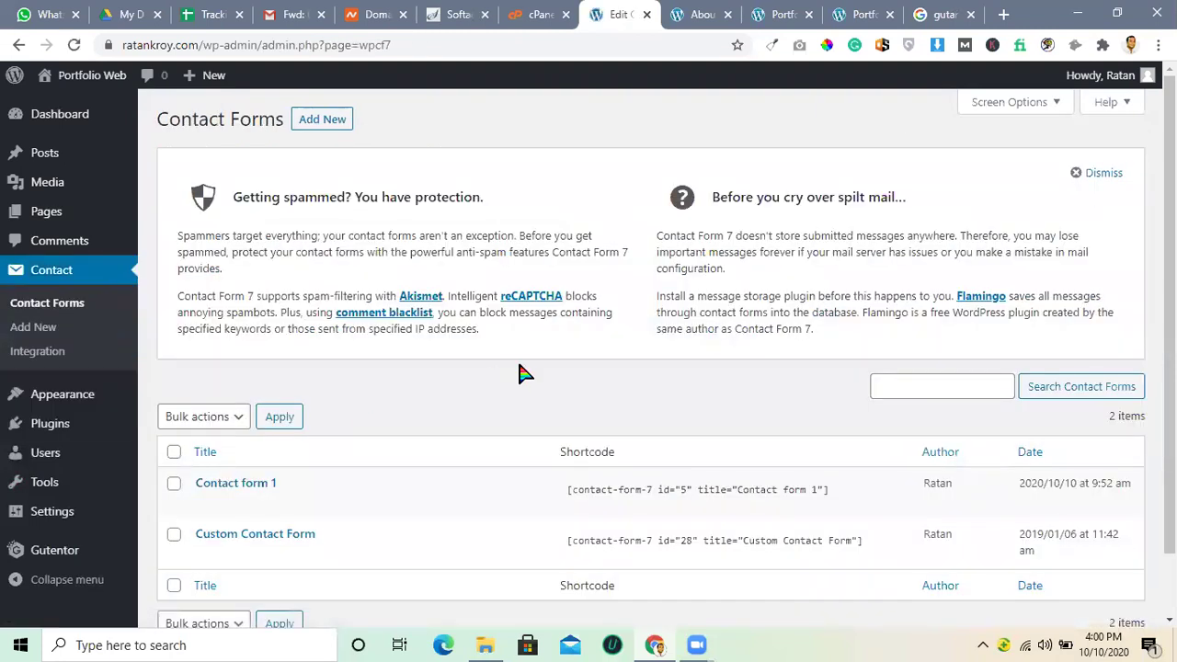
Step: Submit Bulk actions on the contact forms with no action chosen, then switch to cPanel File Manager
scroll(520, 367, "down", 2)
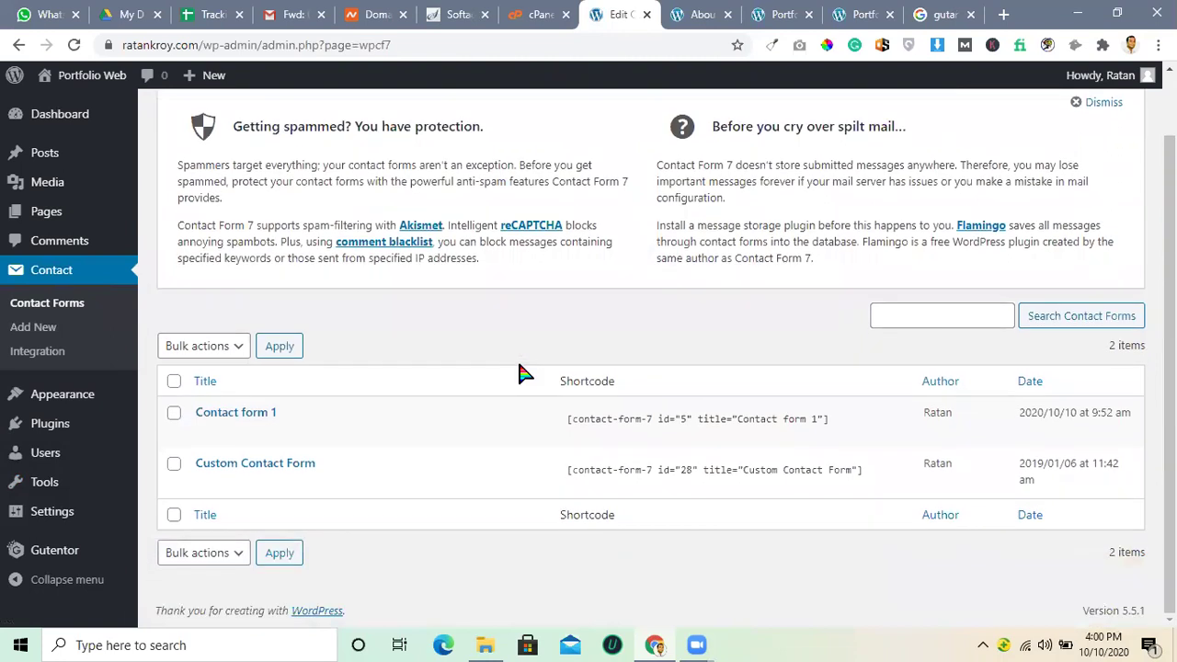
left_click(174, 381)
left_click(196, 346)
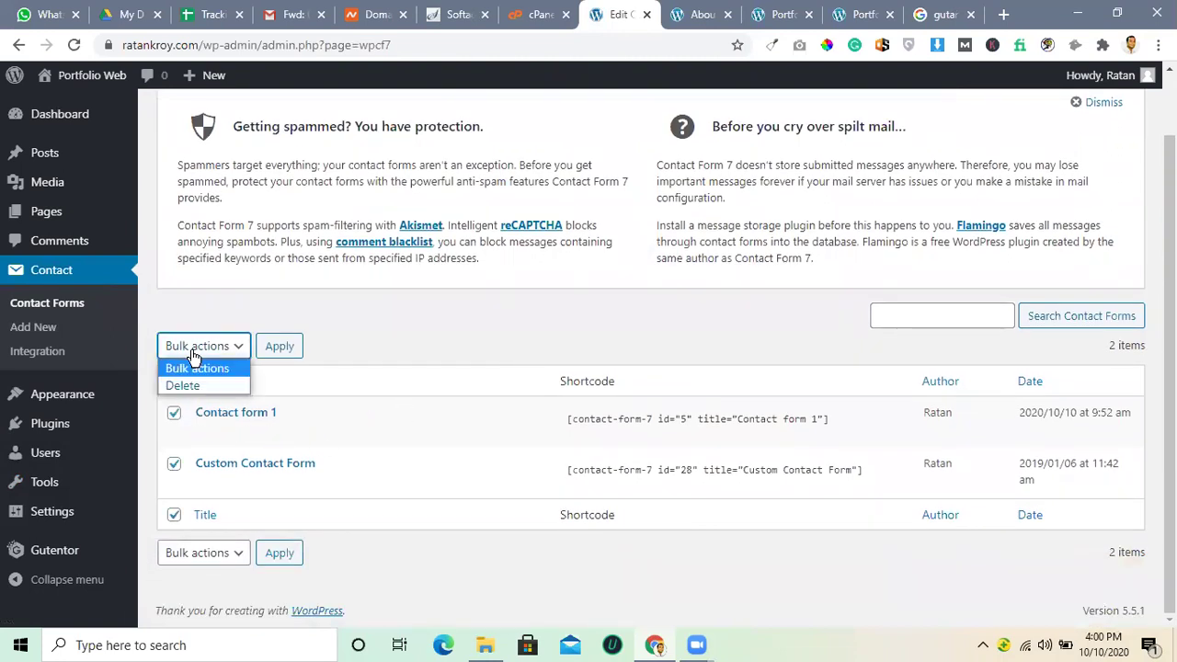
left_click(221, 367)
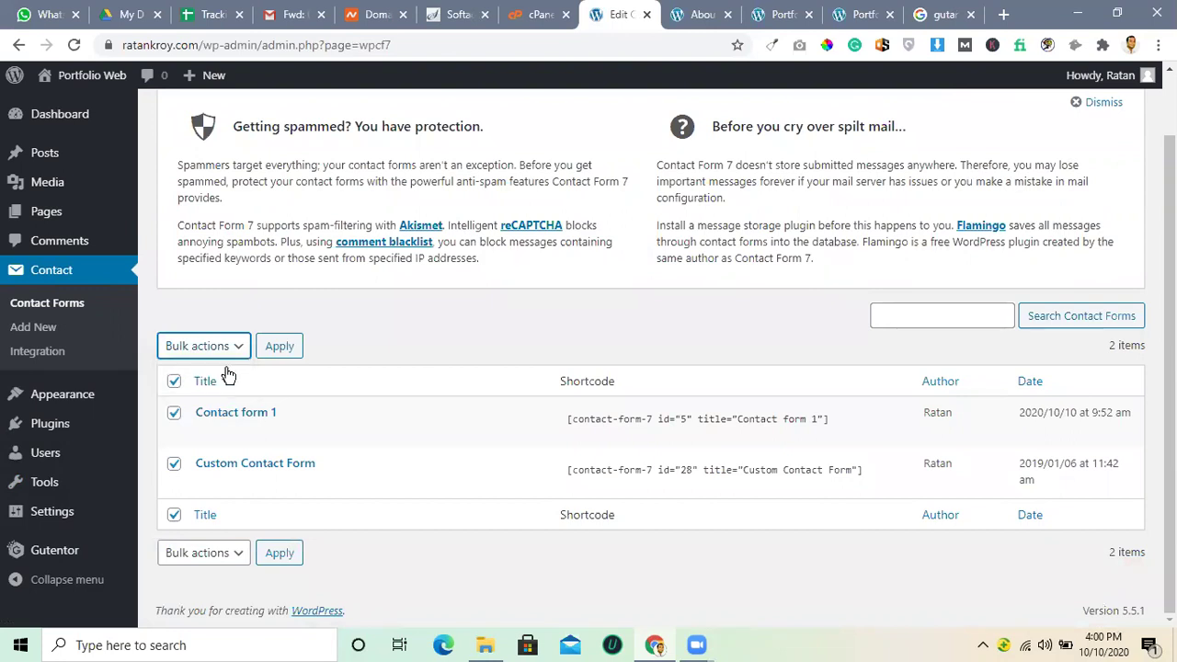
left_click(278, 347)
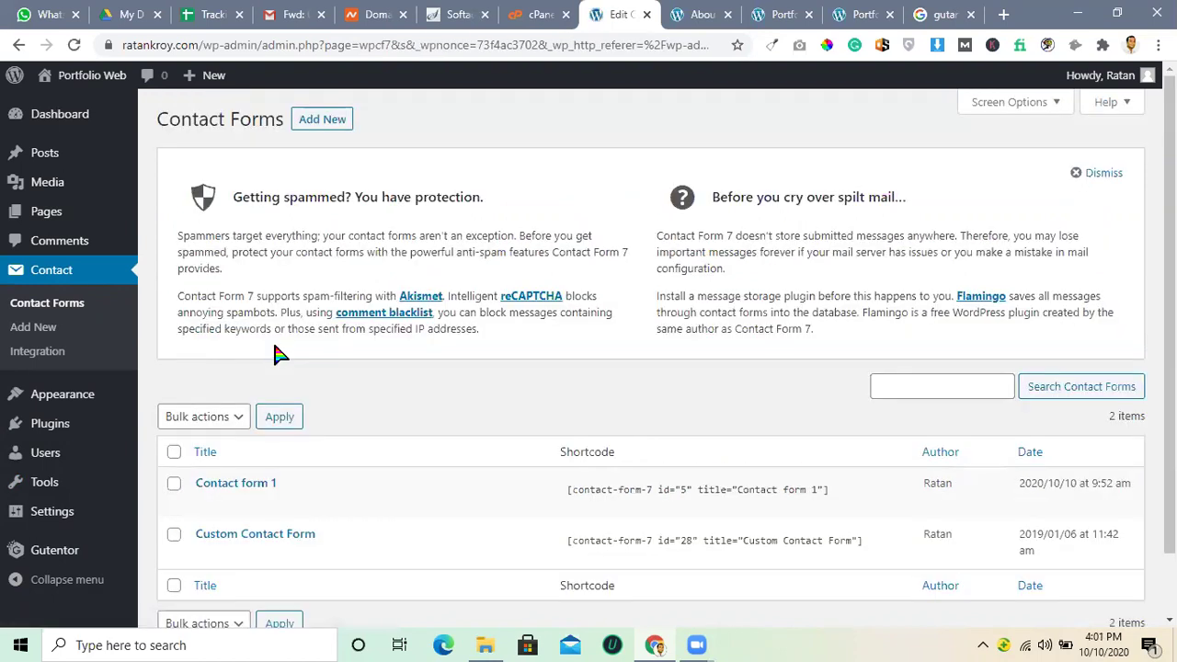
scroll(272, 345, "down", 1)
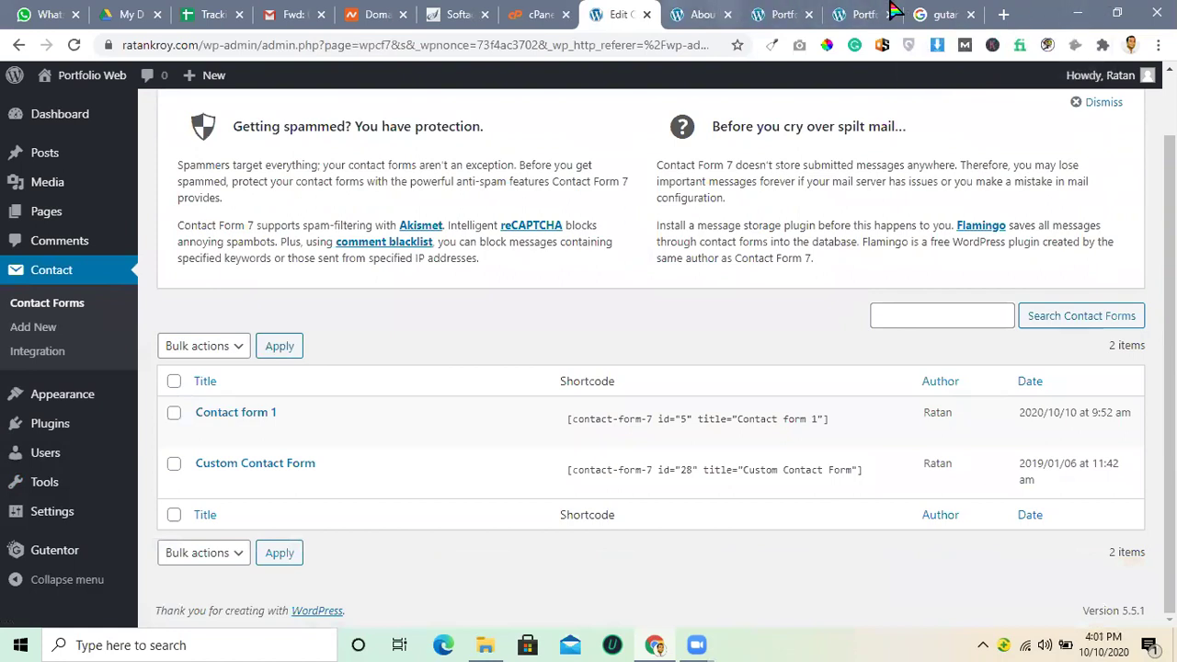
left_click(539, 14)
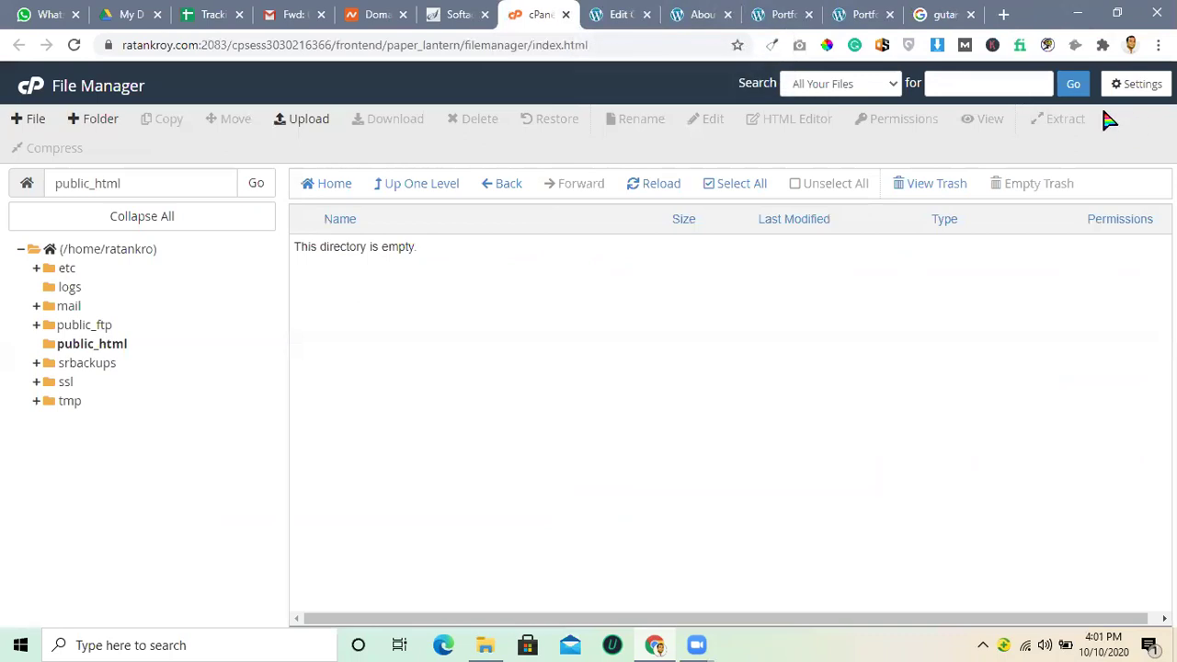
Step: Close the cPanel File Manager and Softaculous install tabs
left_click(565, 13)
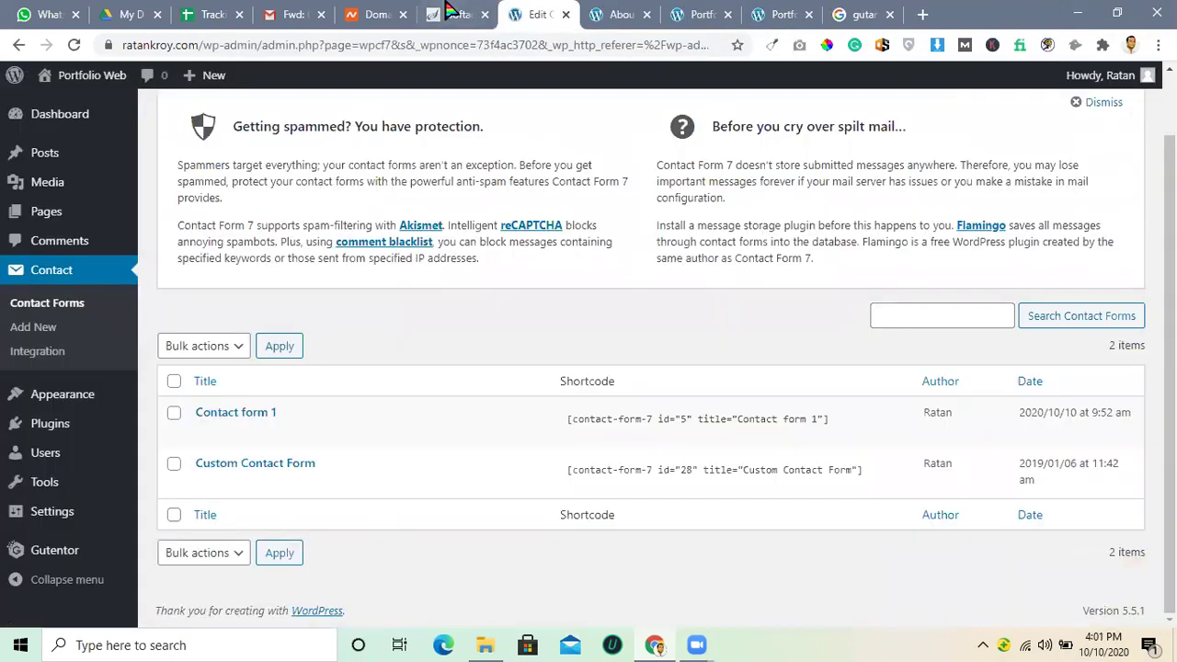
left_click(451, 14)
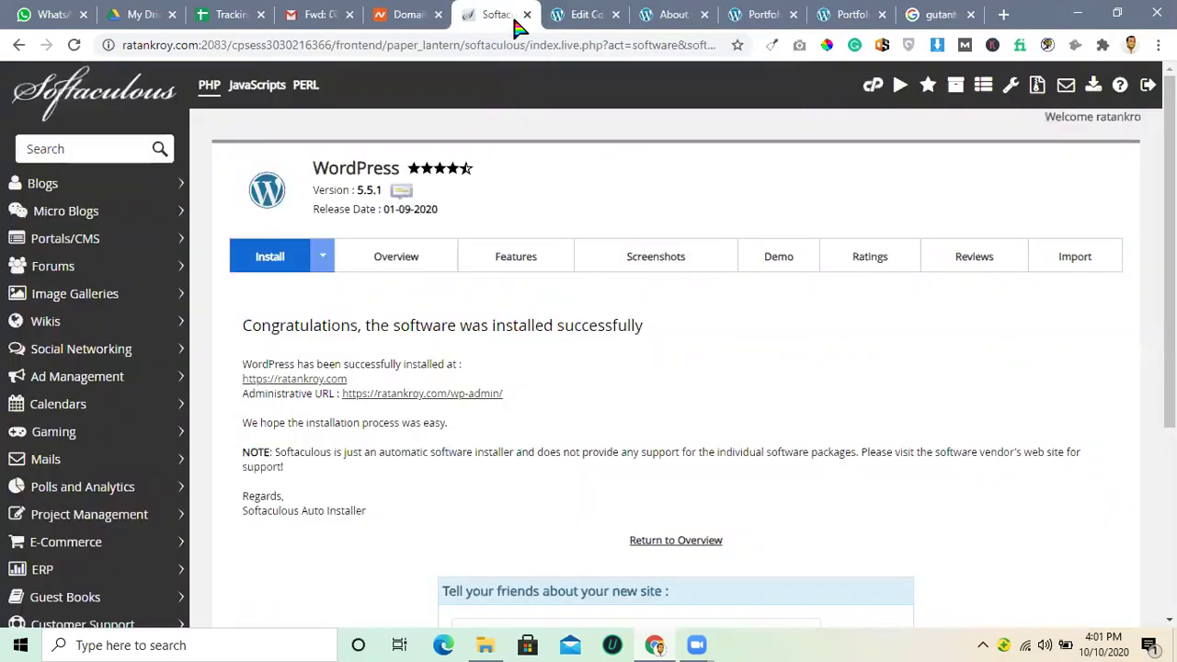
left_click(528, 14)
Step: Sign out of the Namecheap account from its dashboard and close the Namecheap tab
left_click(405, 14)
scroll(486, 255, "up", 5)
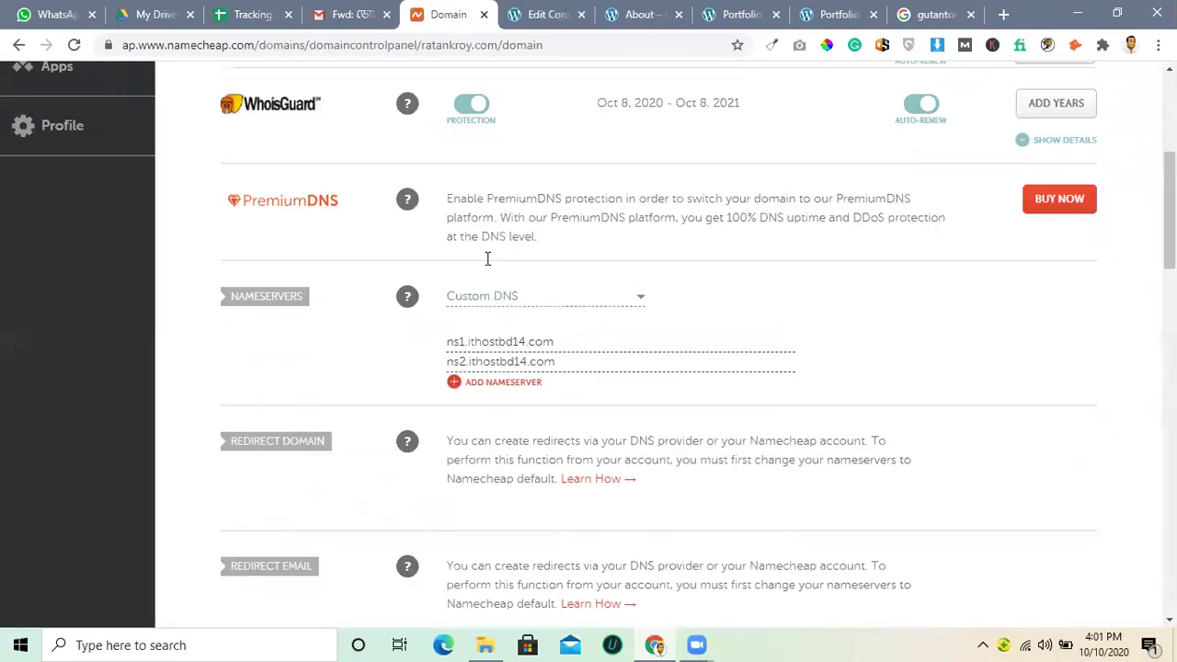
mouse_move(1080, 140)
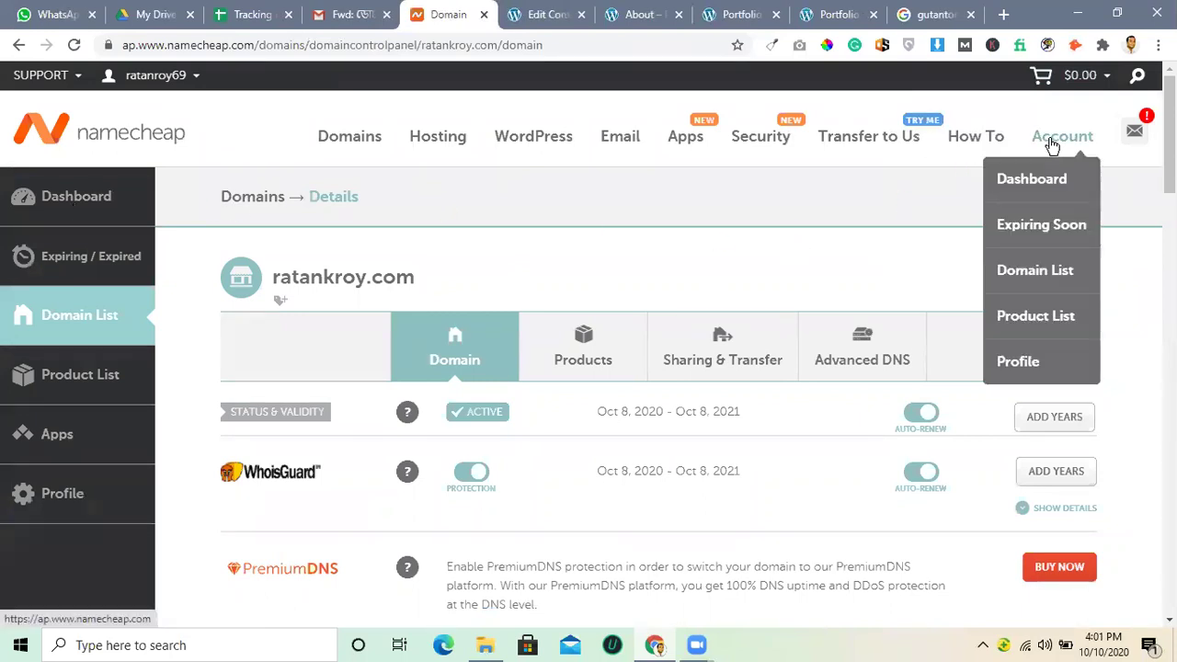
mouse_move(1108, 83)
left_click(1029, 184)
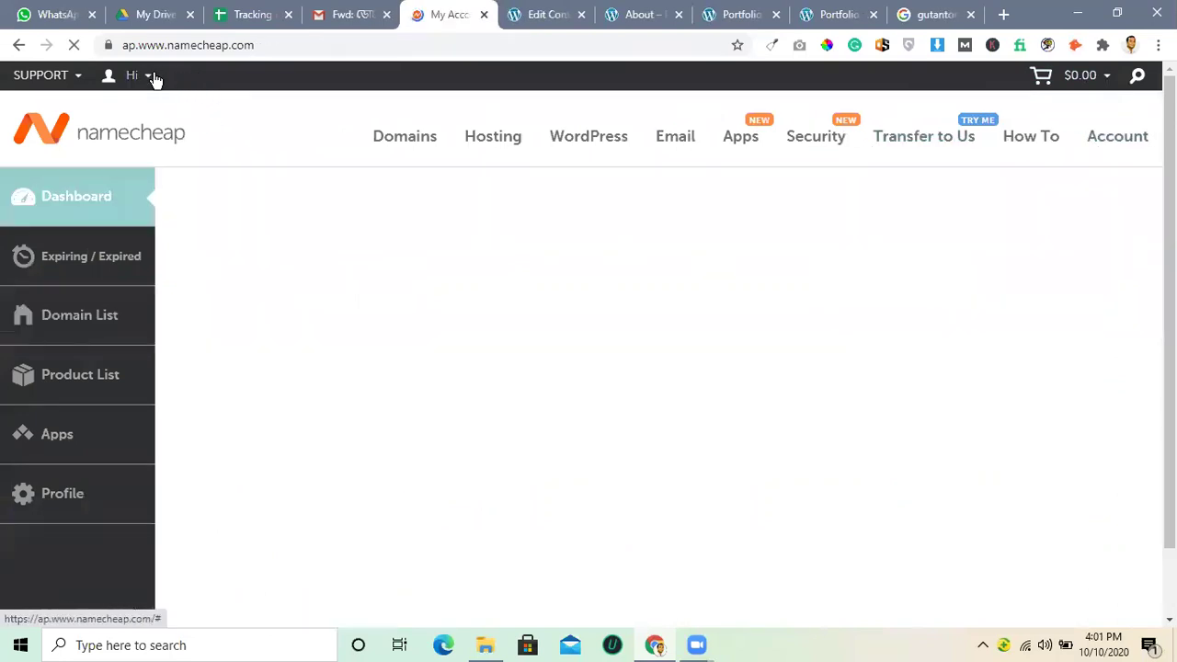
mouse_move(153, 77)
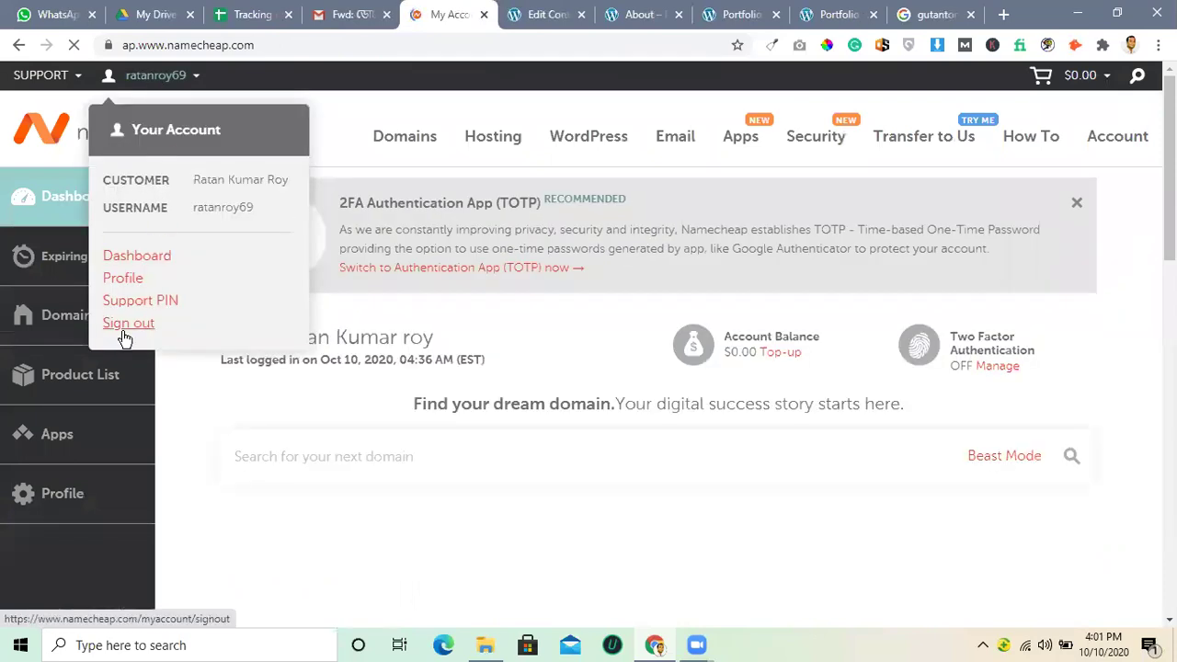
left_click(124, 336)
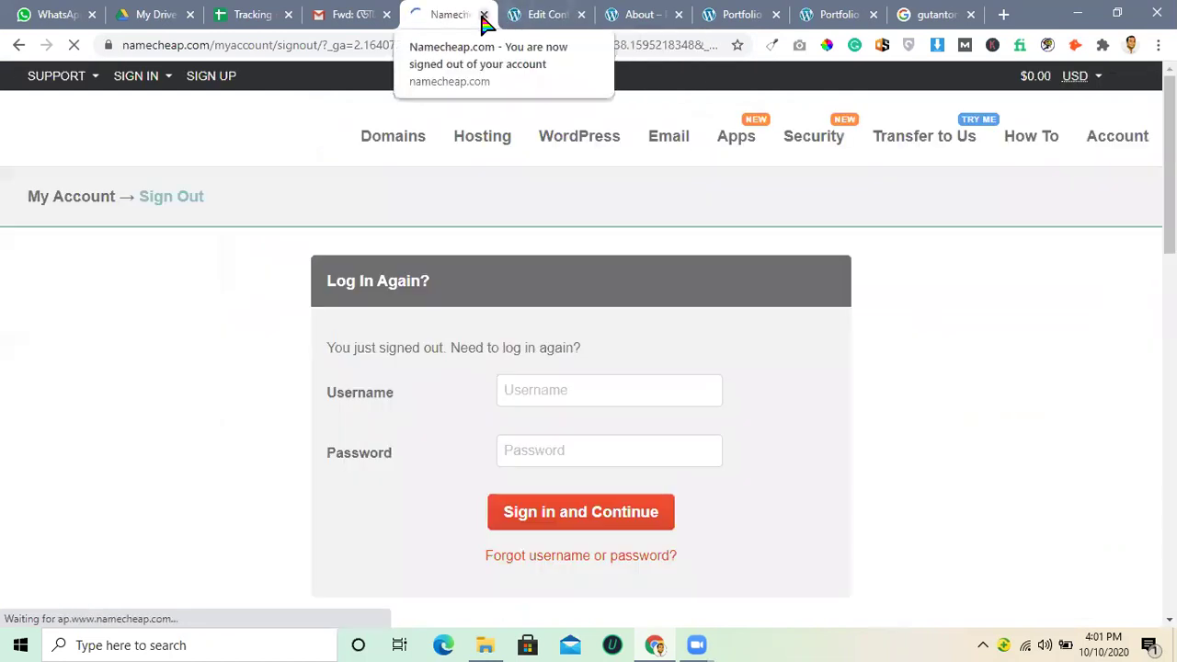
left_click(484, 15)
mouse_move(353, 495)
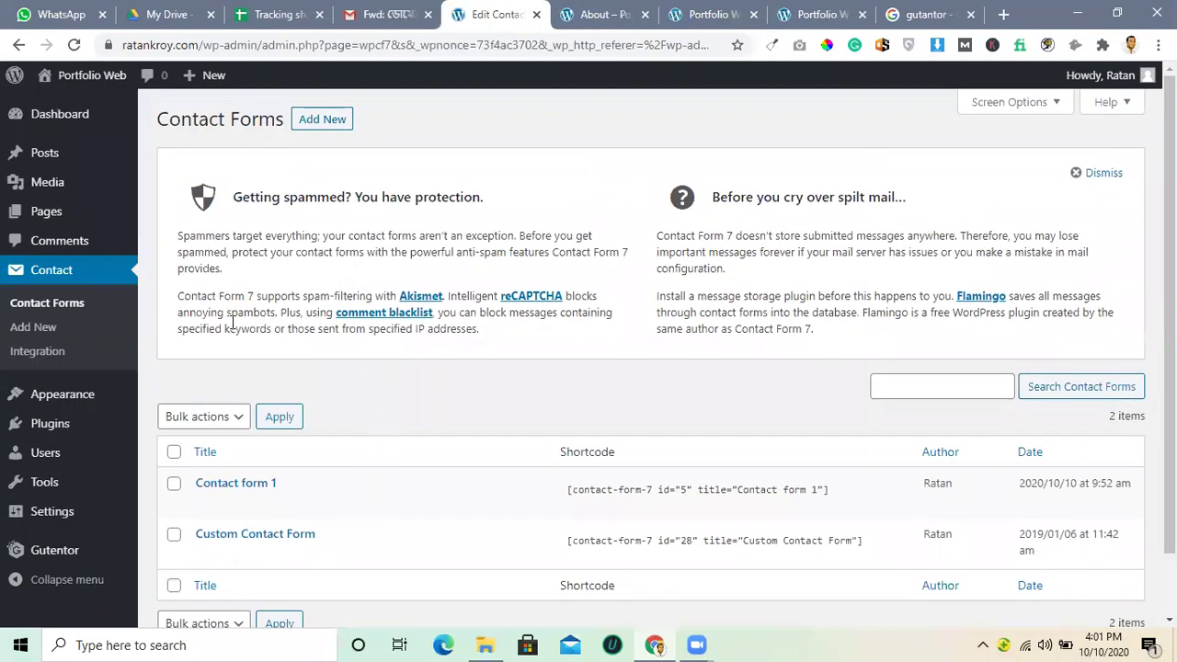
Step: Open the Home page from the Pages list in the block editor
scroll(263, 389, "down", 1)
scroll(267, 399, "up", 1)
mouse_move(65, 220)
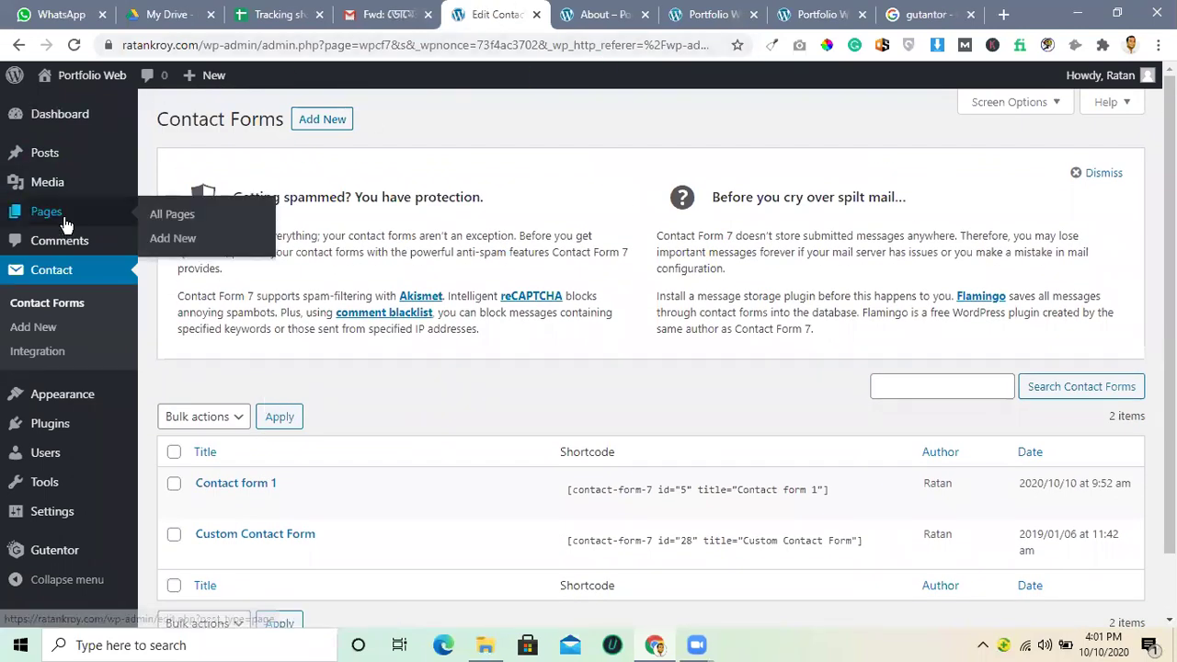
mouse_move(43, 161)
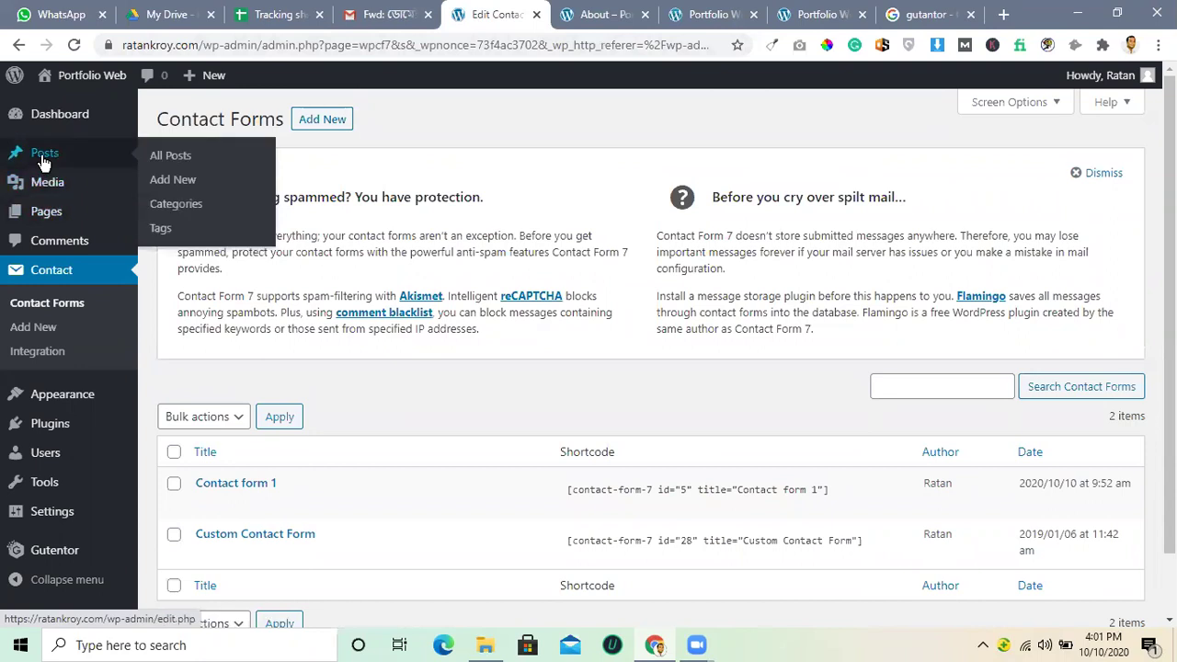
left_click(46, 213)
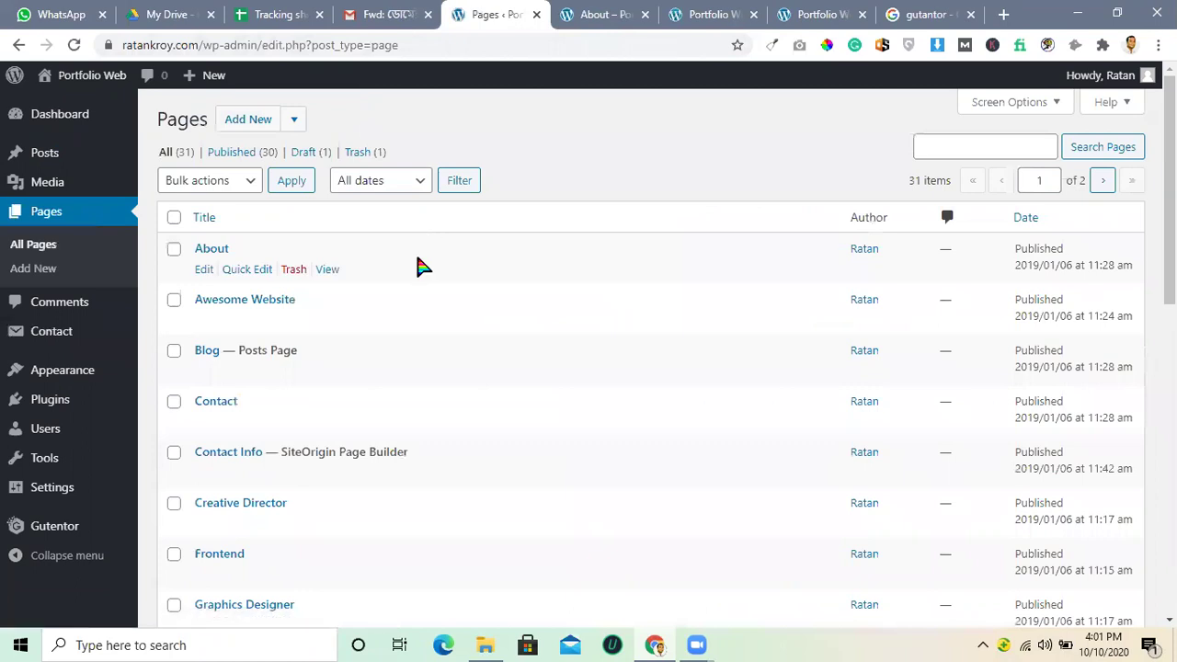
scroll(327, 367, "down", 1)
scroll(318, 386, "down", 1)
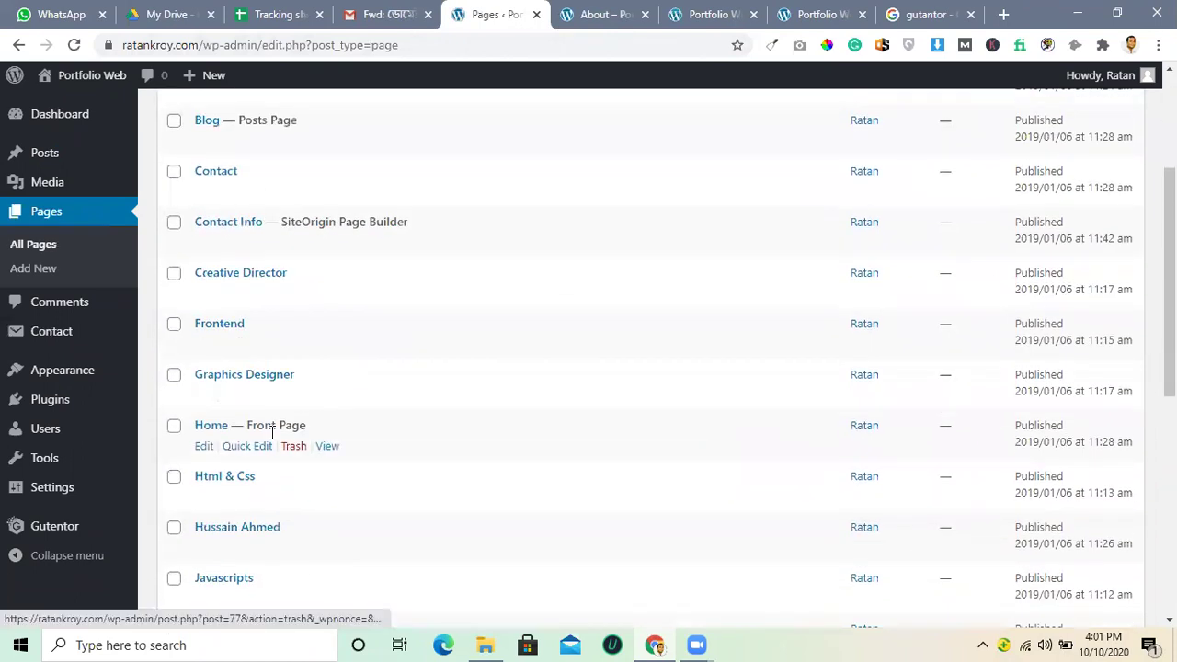
left_click(212, 455)
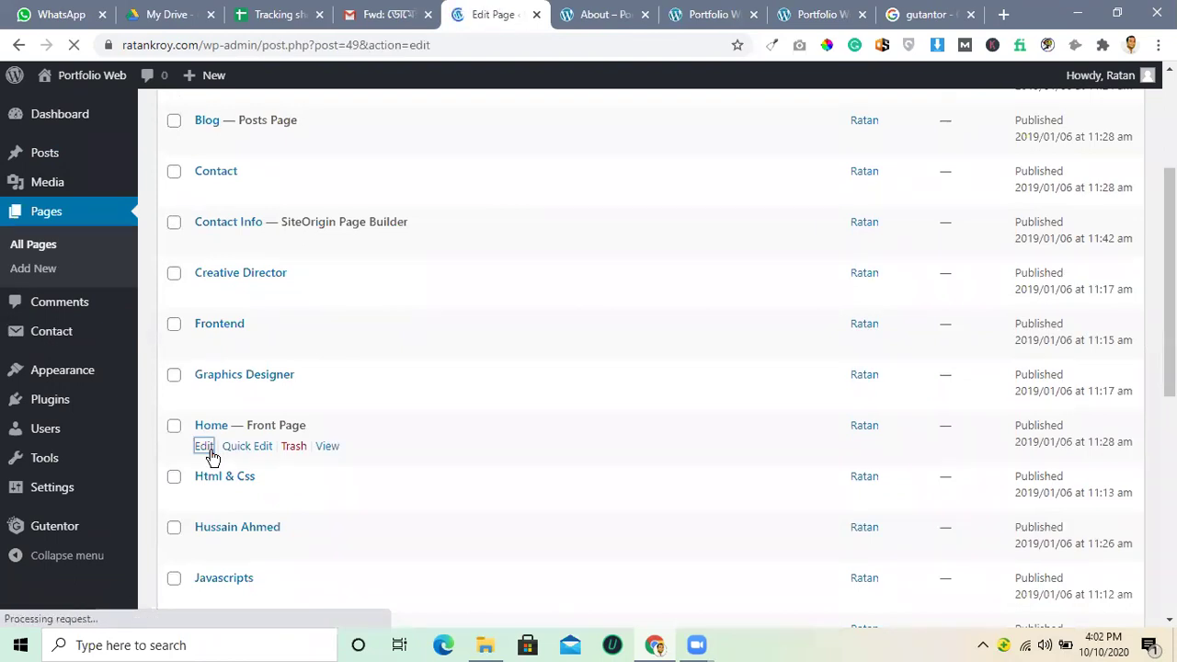
Step: Close the homepage preview, Portfolio site, gutantor search and About page tabs
left_click(727, 14)
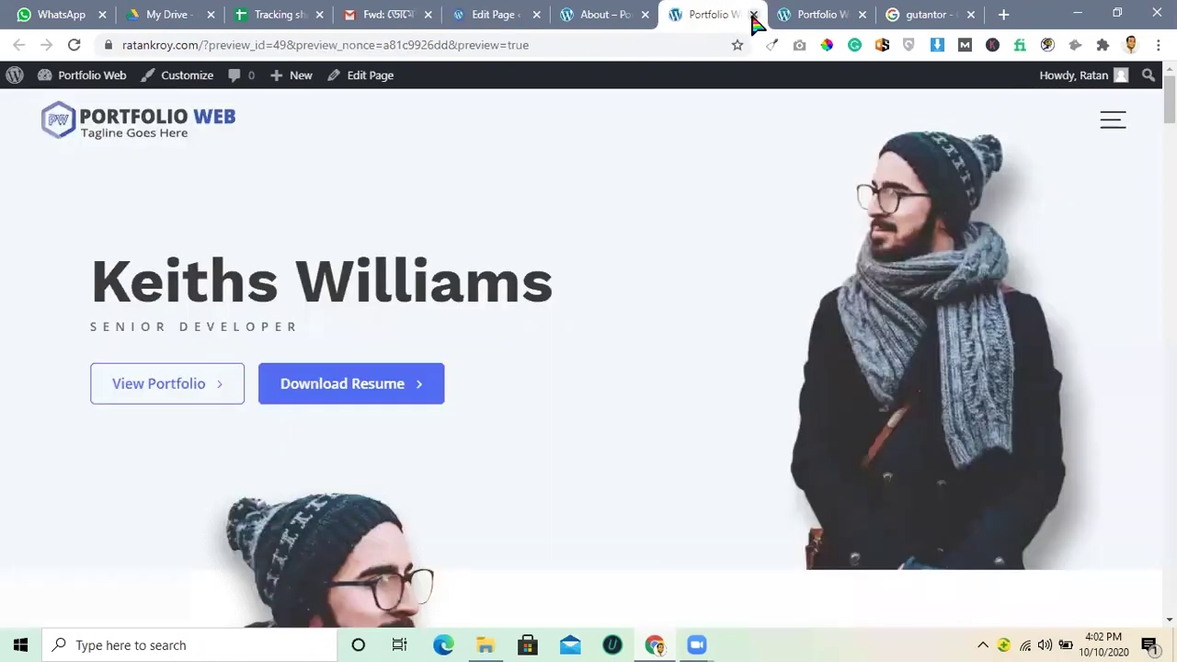
left_click(752, 15)
left_click(753, 15)
left_click(753, 15)
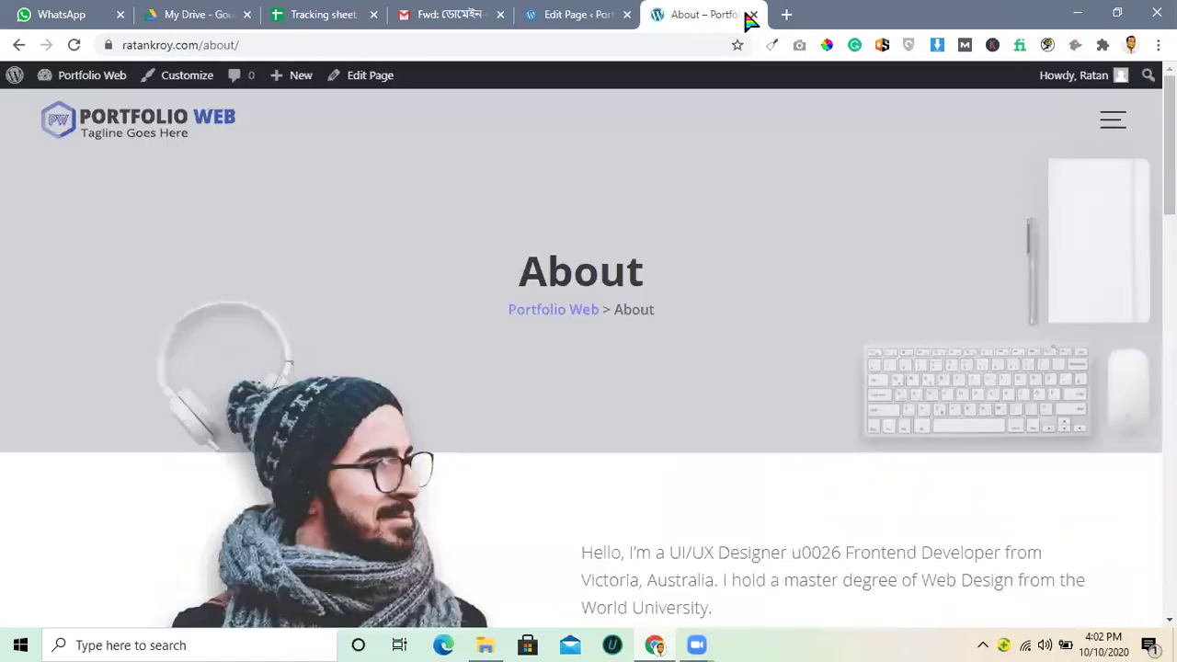
left_click(753, 15)
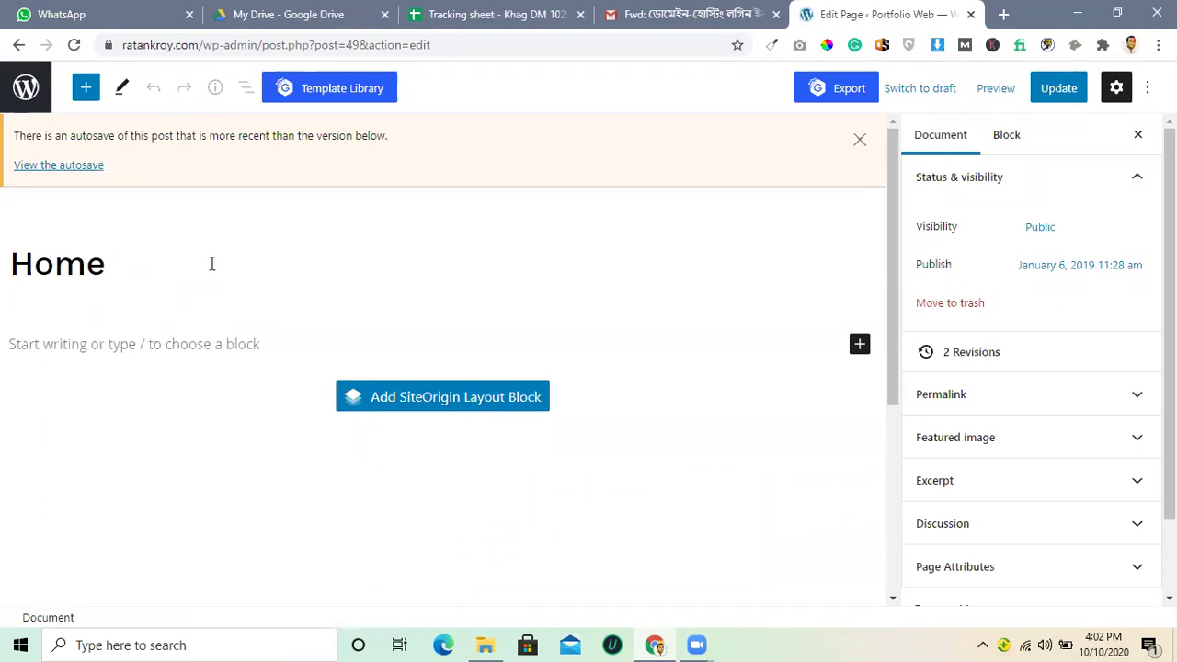
Step: Dismiss the Home page's newer-autosave notice
scroll(211, 264, "down", 1)
scroll(212, 264, "down", 2)
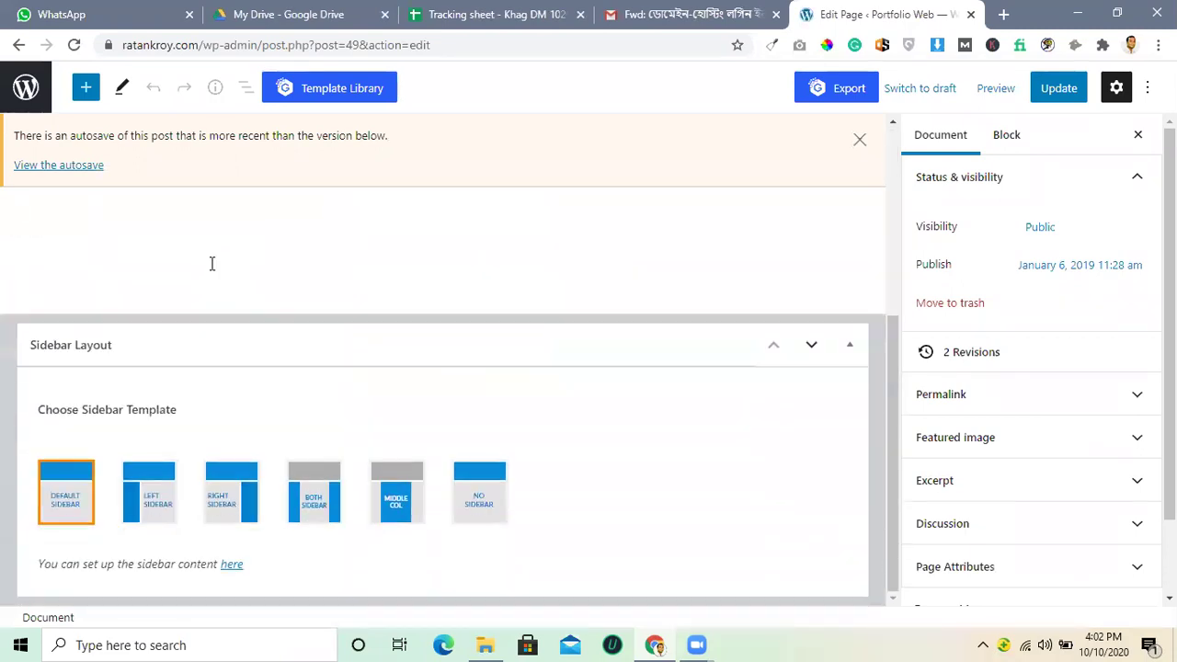
scroll(211, 263, "up", 1)
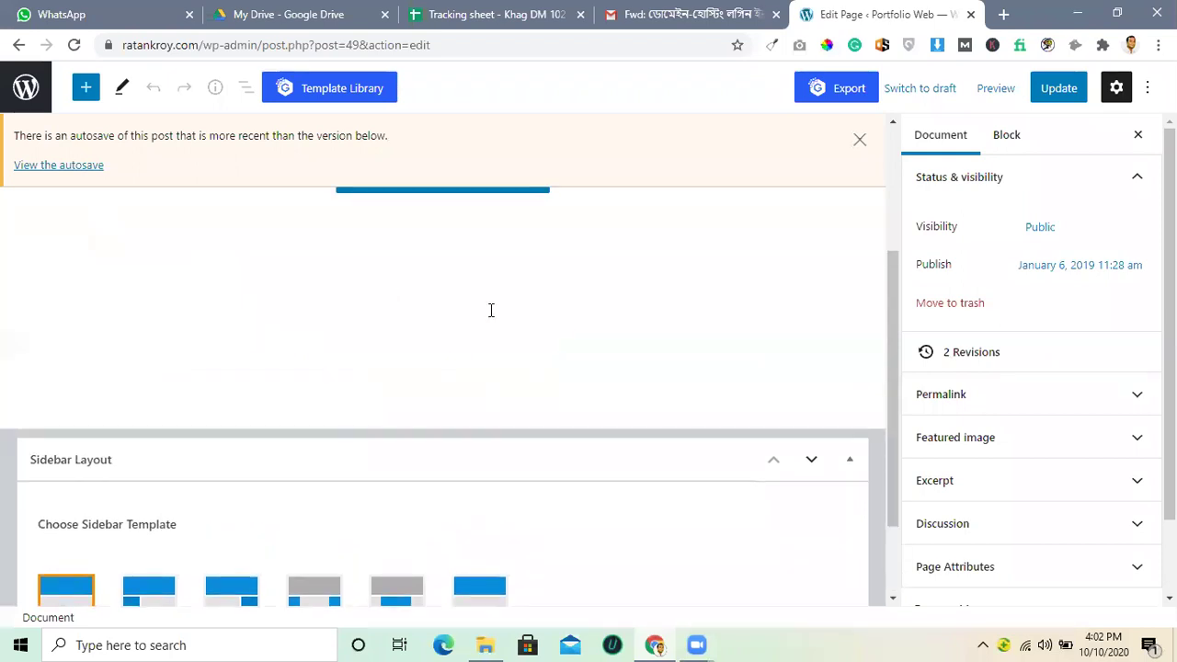
scroll(488, 310, "up", 2)
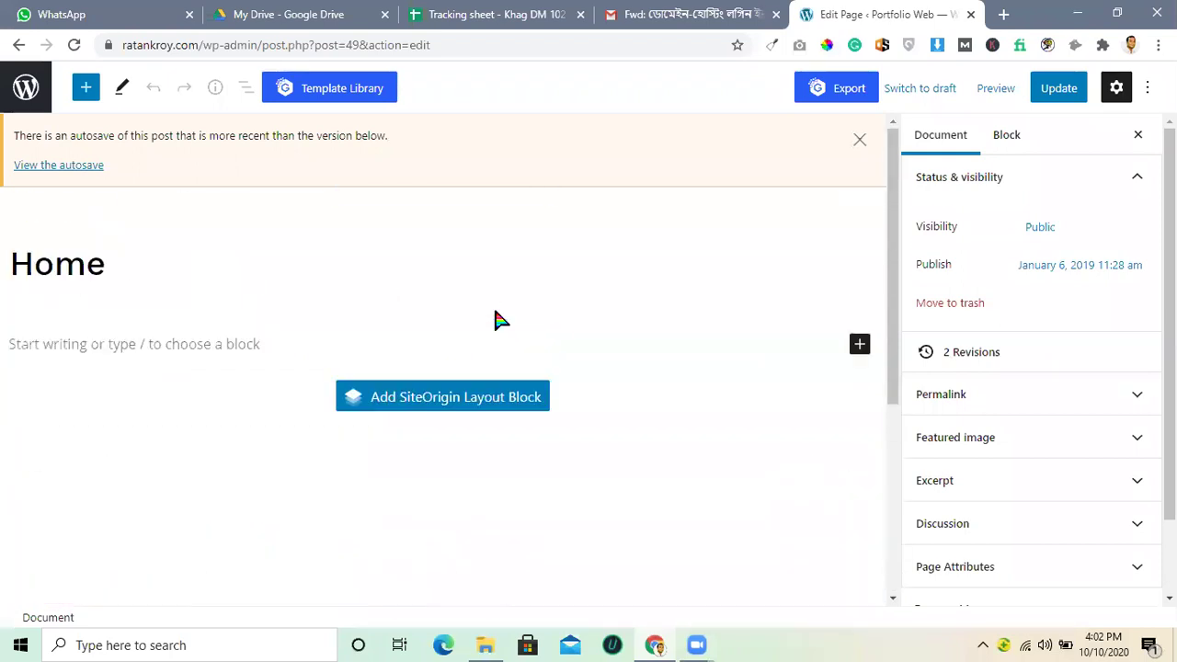
left_click(859, 139)
Step: Go back to the Pages list, then minimise the browser to show the desktop
scroll(453, 342, "down", 3)
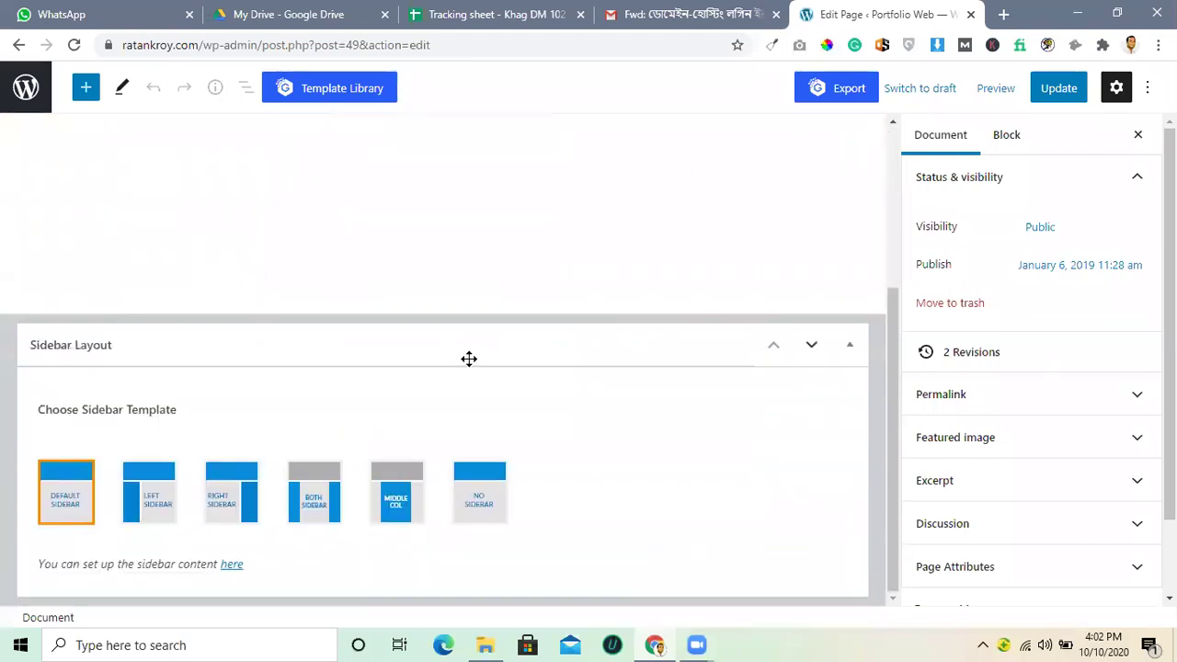
scroll(468, 357, "up", 3)
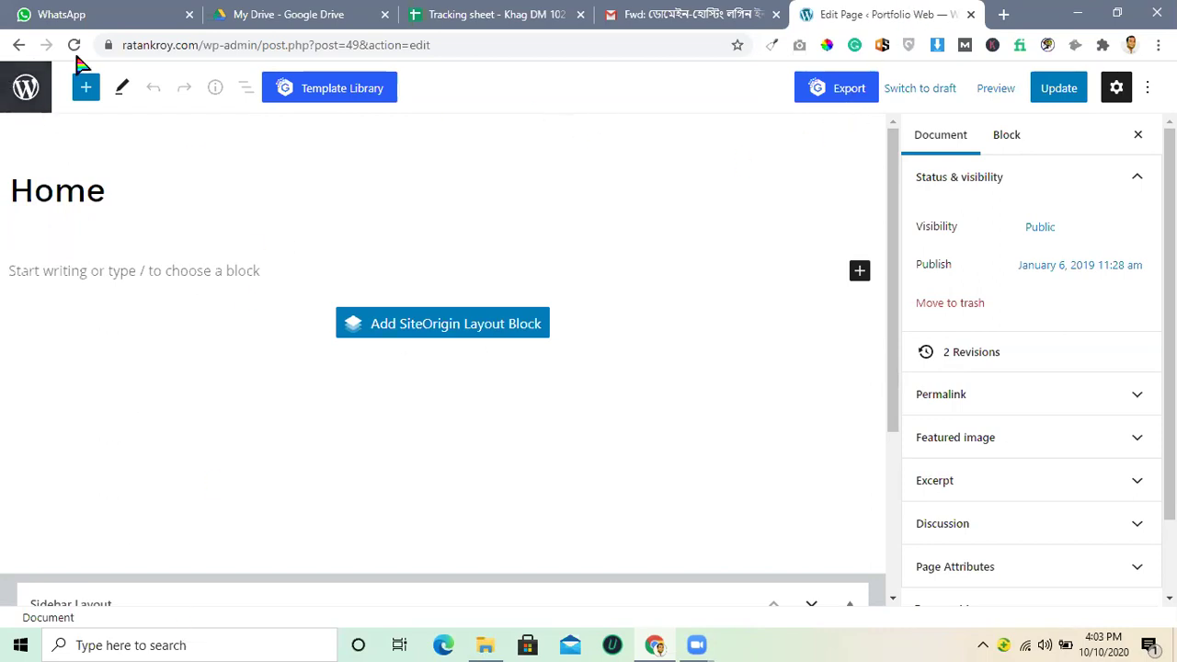
left_click(20, 48)
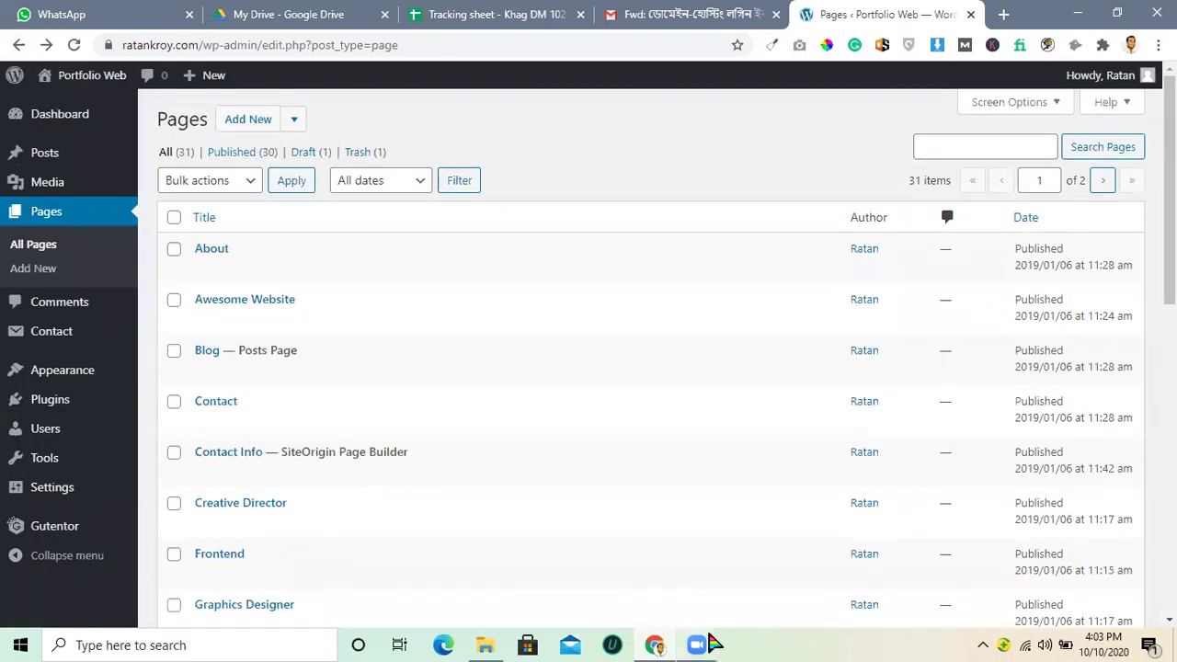
left_click(1077, 13)
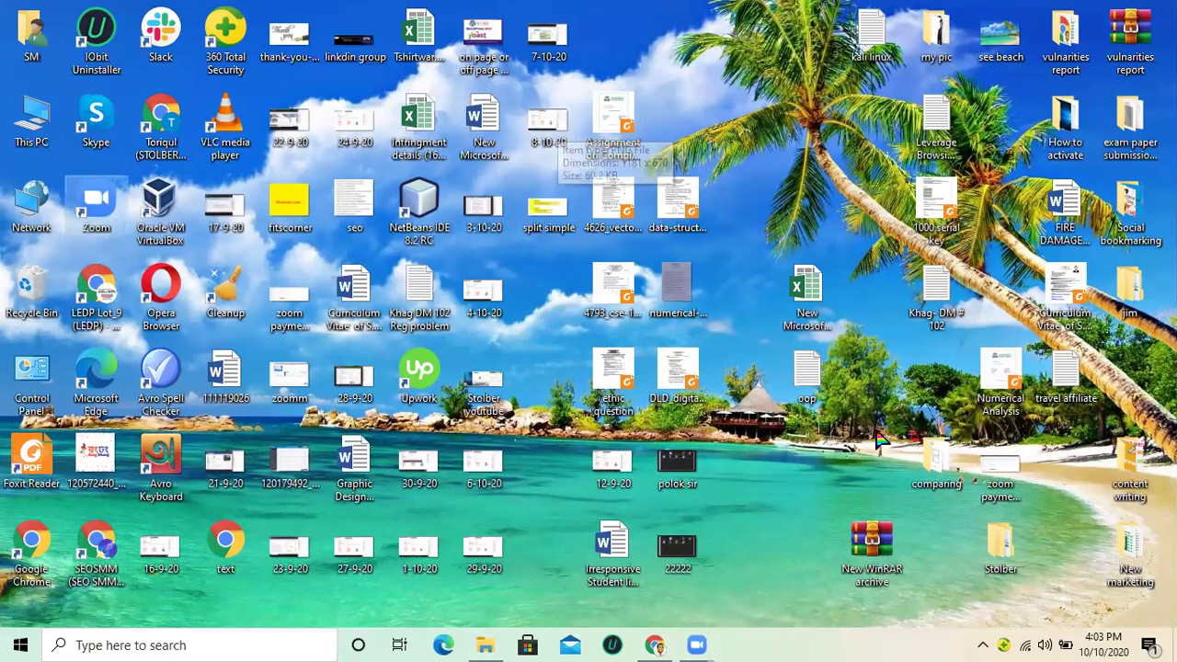
Step: Open the Irresponsible Student list document and place the cursor in the '20 munities break' text
double_click(636, 552)
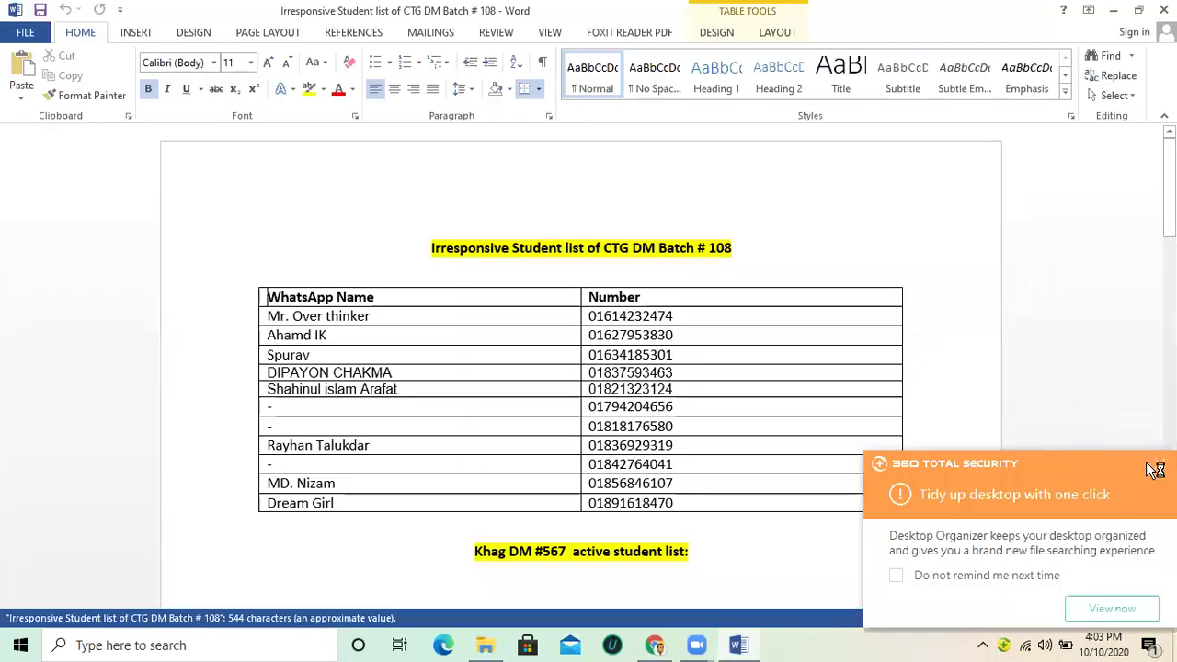
scroll(932, 523, "down", 15)
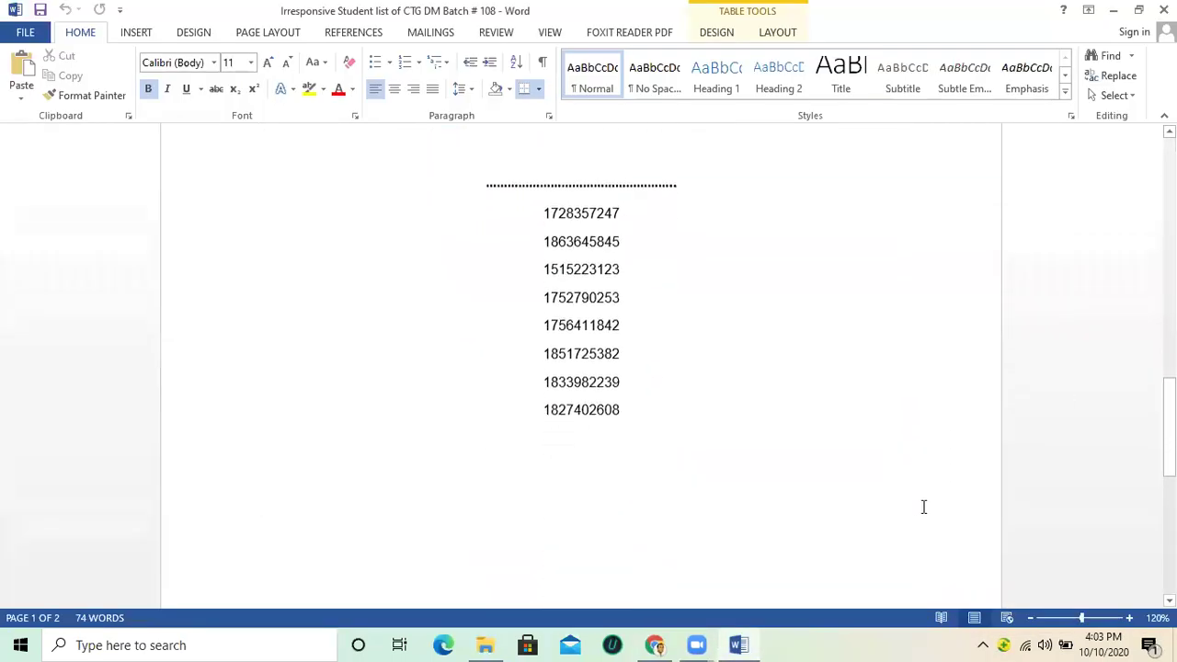
scroll(925, 505, "up", 5)
left_click(867, 441)
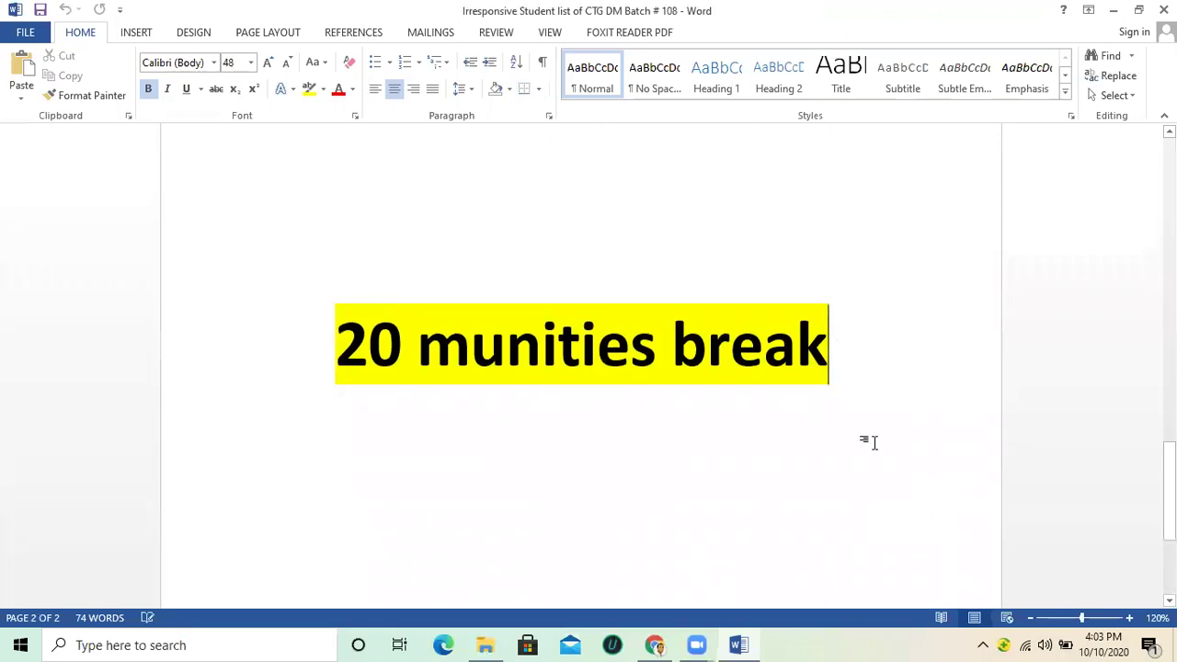
scroll(875, 435, "down", 1)
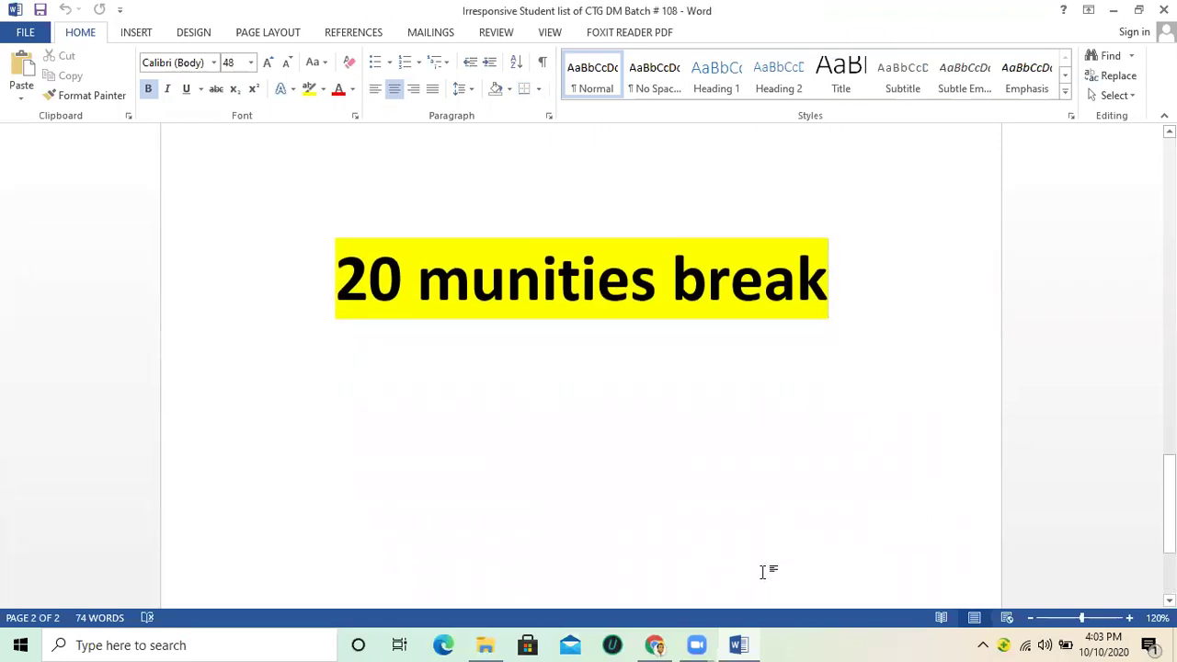
mouse_move(654, 645)
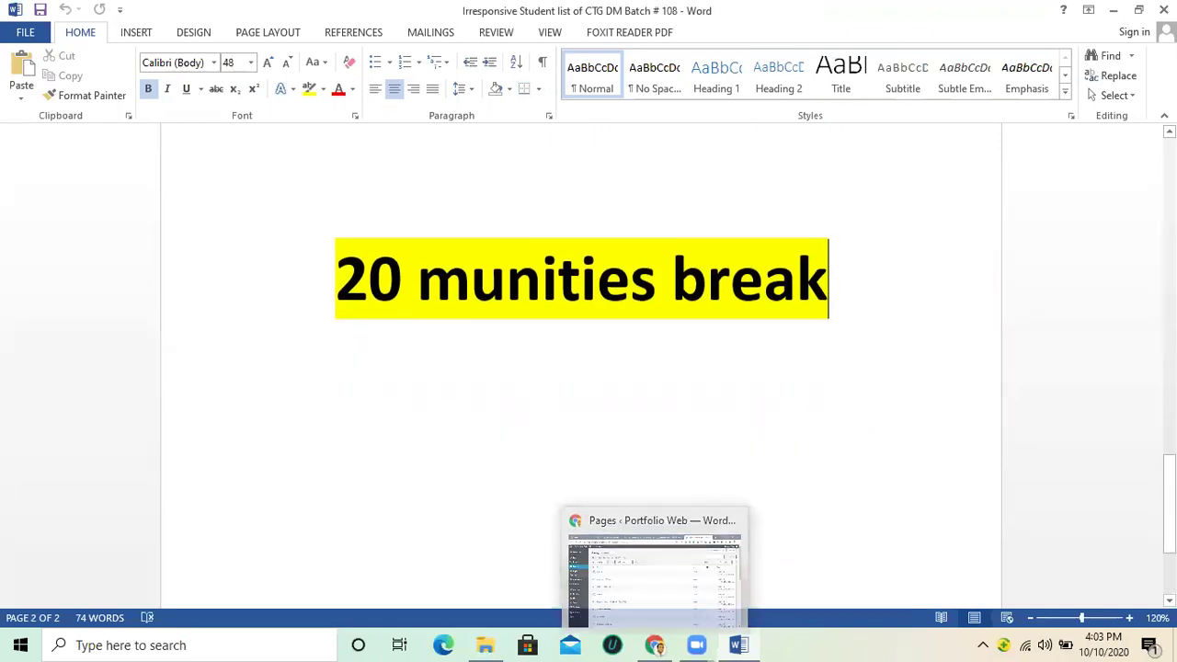